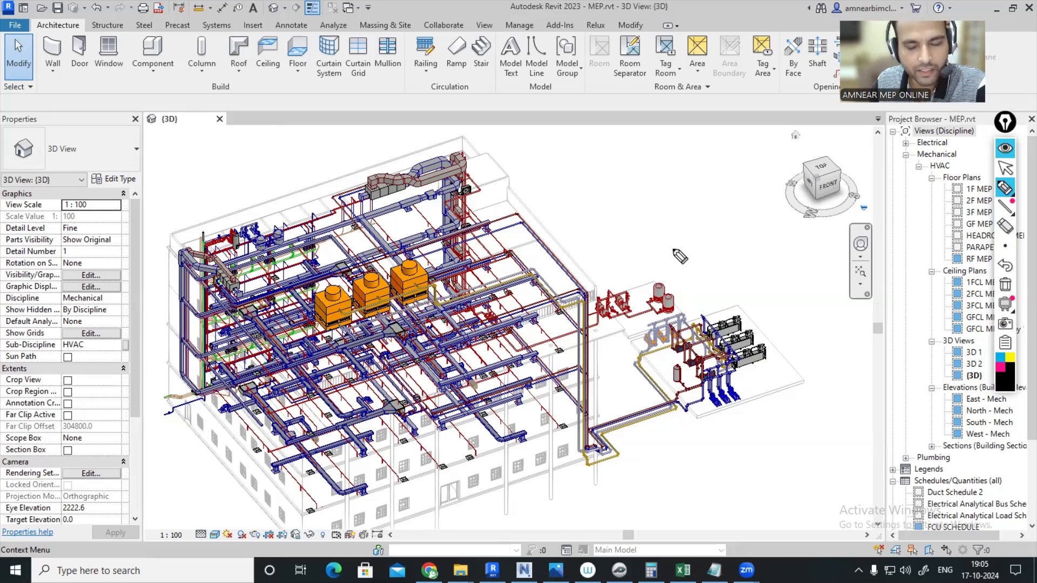
Examine the supply ductwork, diffusers and bypass VAV unit on the lower floor of the 3D MEP model
{"action": "left_click", "coordinate": [1005, 148]}
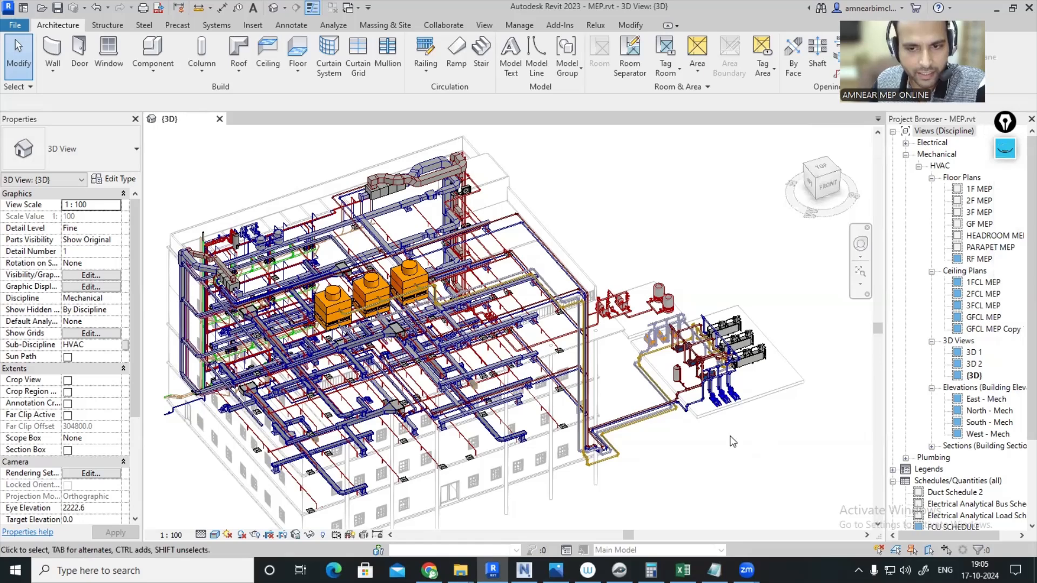
{"action": "scroll", "coordinate": [677, 426], "scroll_direction": "down", "scroll_amount": 3}
{"action": "middle_click_drag", "start_coordinate": [677, 468], "coordinate": [707, 410]}
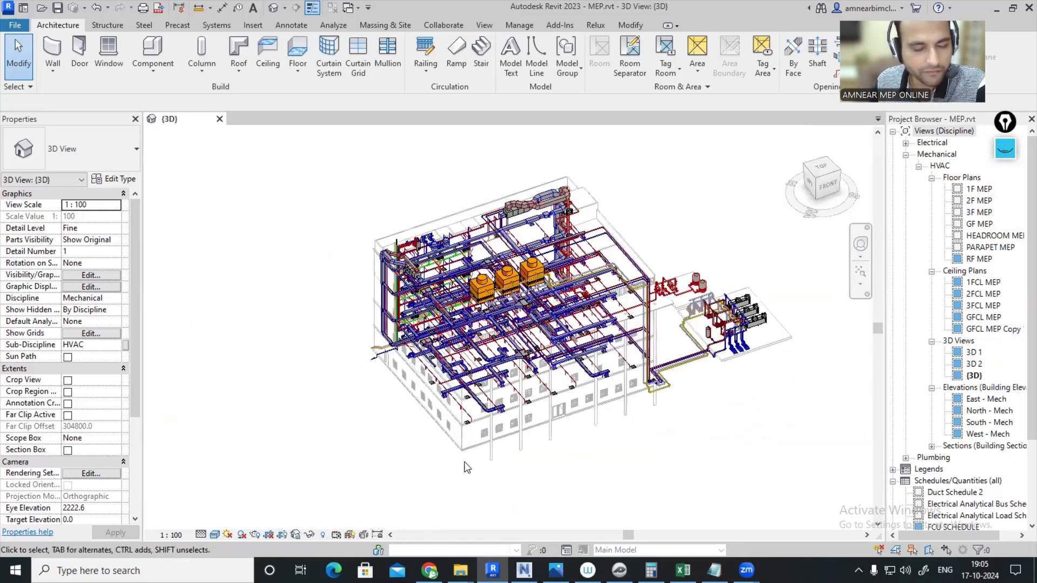
{"action": "scroll", "coordinate": [423, 372], "scroll_direction": "up", "scroll_amount": 5}
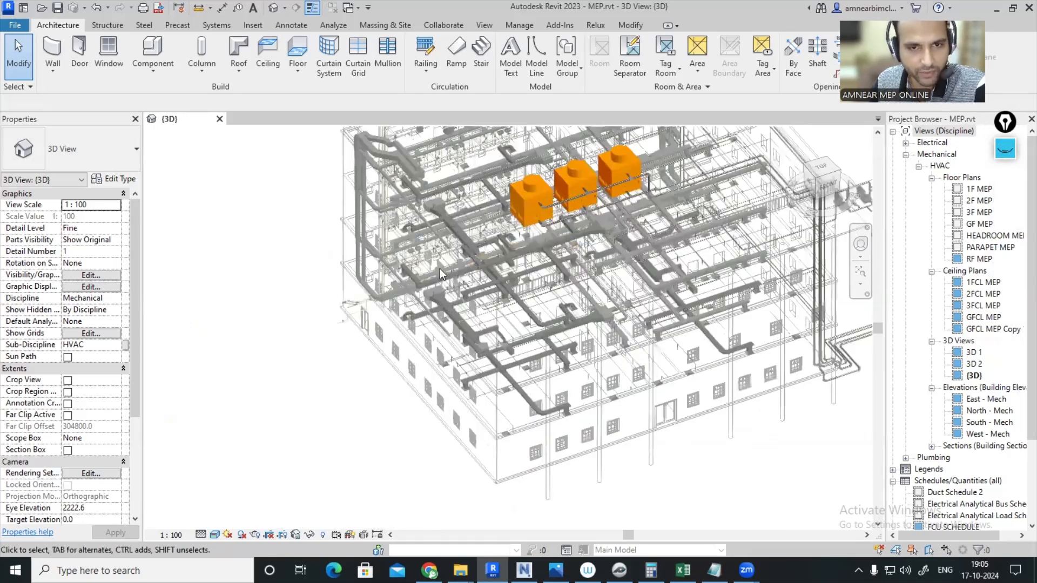
{"action": "scroll", "coordinate": [443, 270], "scroll_direction": "up", "scroll_amount": 5}
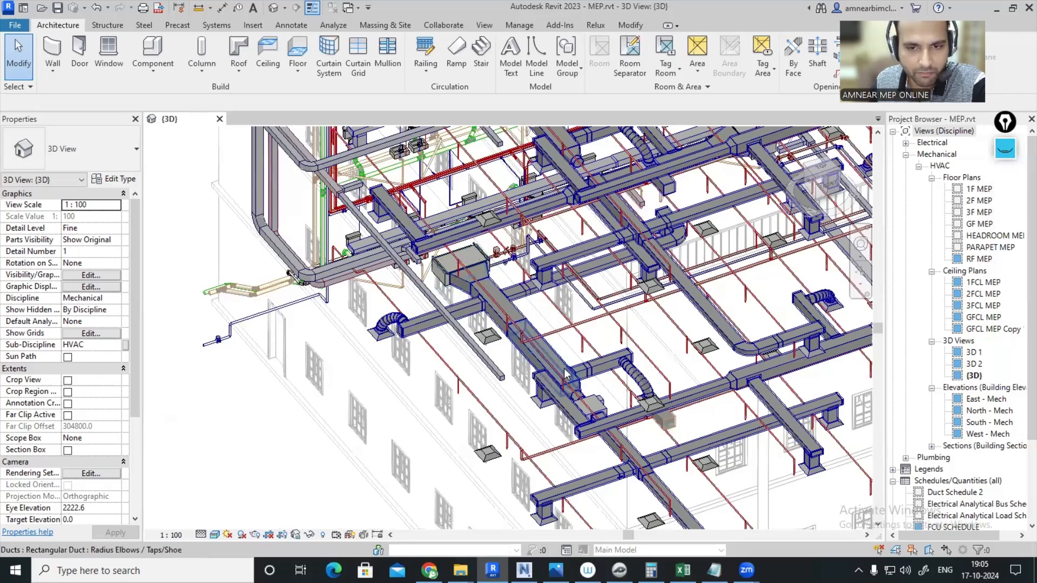
{"action": "scroll", "coordinate": [606, 402], "scroll_direction": "up", "scroll_amount": 3}
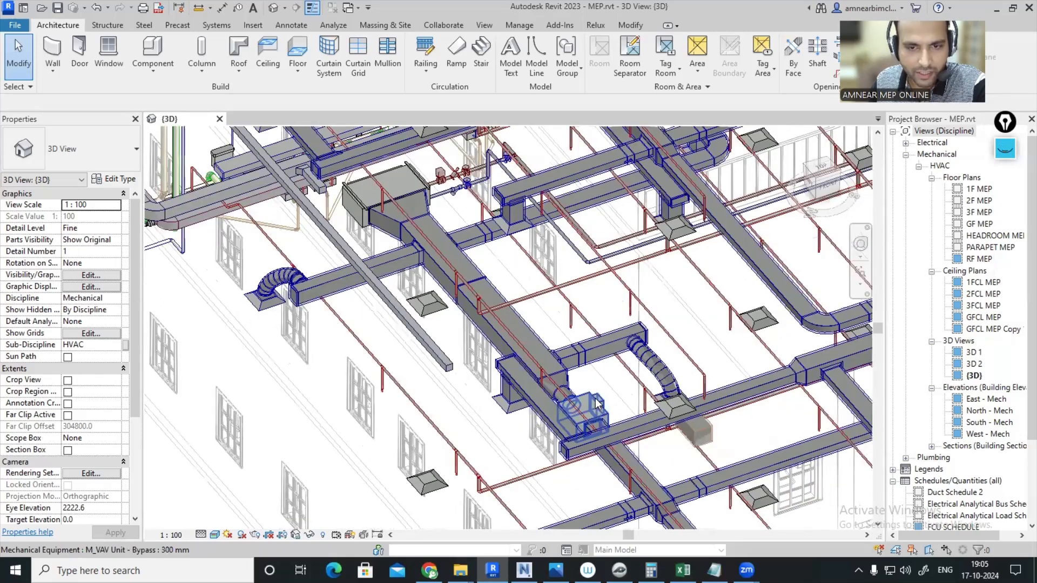
{"action": "scroll", "coordinate": [598, 406], "scroll_direction": "down", "scroll_amount": 3}
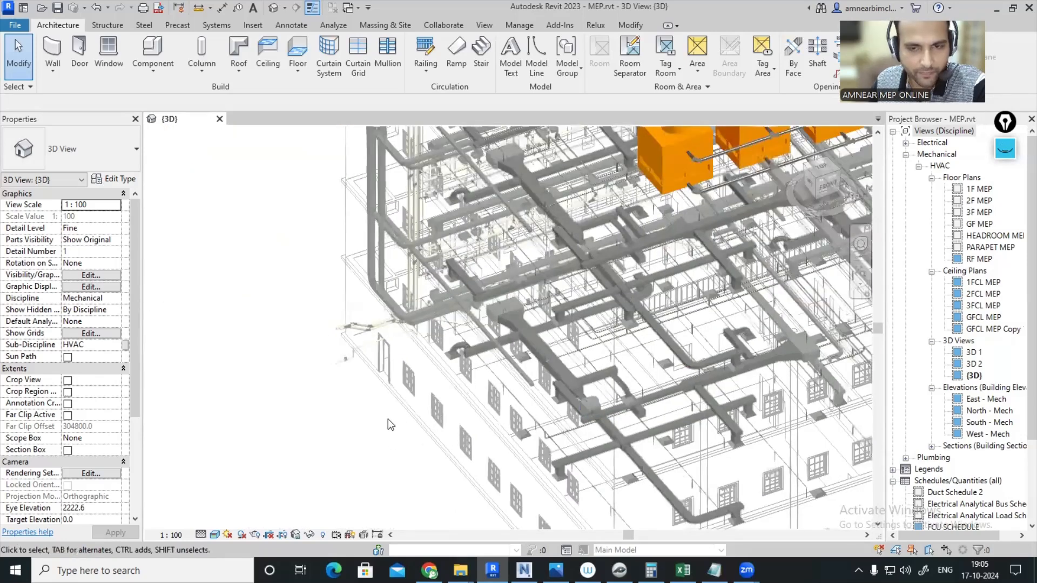
{"action": "mouse_move", "coordinate": [388, 419]}
{"action": "middle_mouse_down"}
{"action": "mouse_move", "coordinate": [398, 428]}
{"action": "mouse_move", "coordinate": [278, 449]}
{"action": "mouse_move", "coordinate": [217, 432]}
{"action": "middle_mouse_up"}
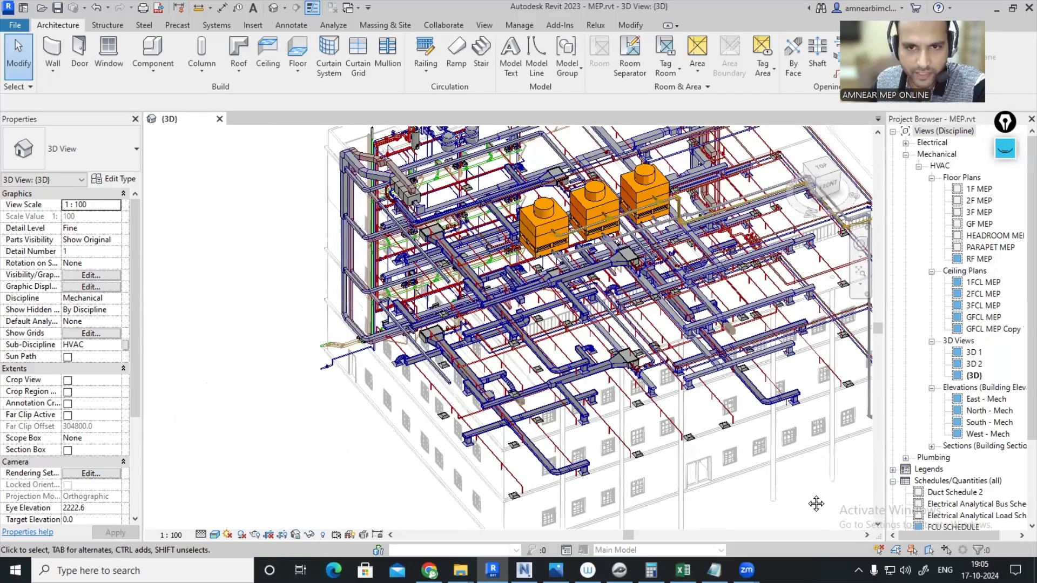
Inspect the horizontal outdoor air handling unit on the roof and the ducts connected to it
{"action": "scroll", "coordinate": [815, 503], "scroll_direction": "down", "scroll_amount": 2}
{"action": "middle_click_drag", "start_coordinate": [817, 475], "coordinate": [756, 564]}
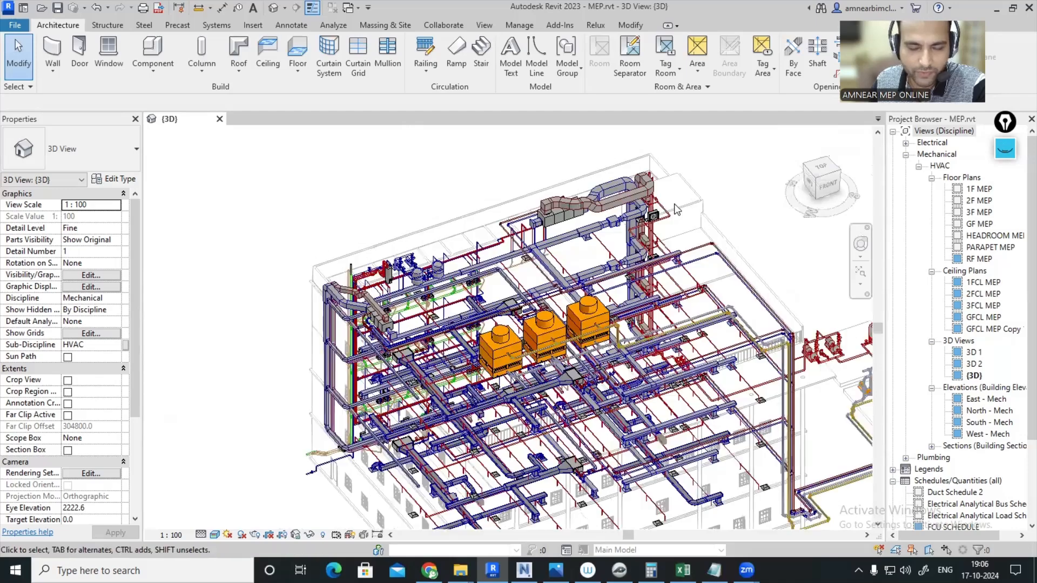
{"action": "scroll", "coordinate": [552, 233], "scroll_direction": "up", "scroll_amount": 1}
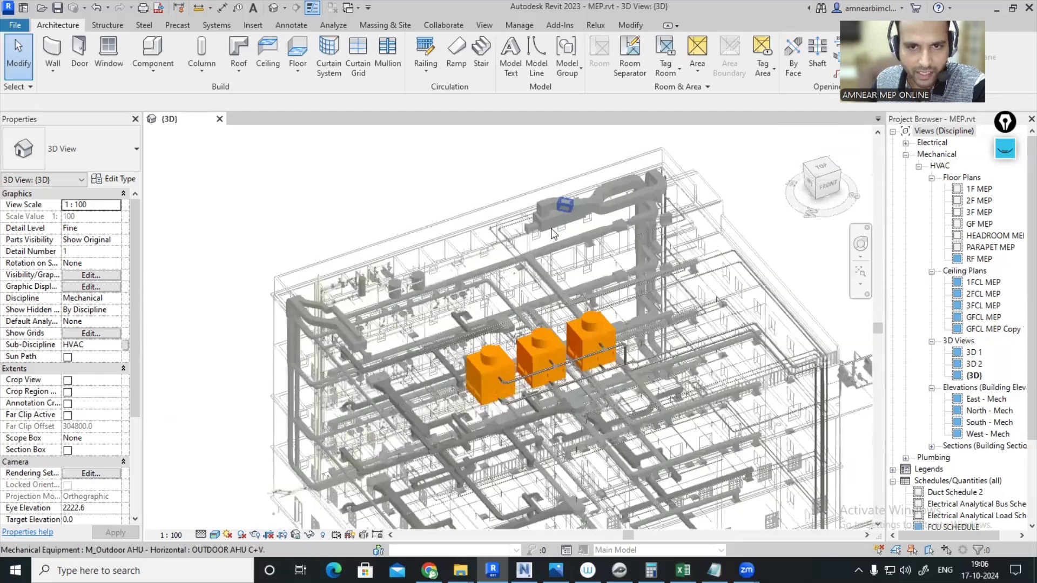
{"action": "scroll", "coordinate": [564, 223], "scroll_direction": "up", "scroll_amount": 3}
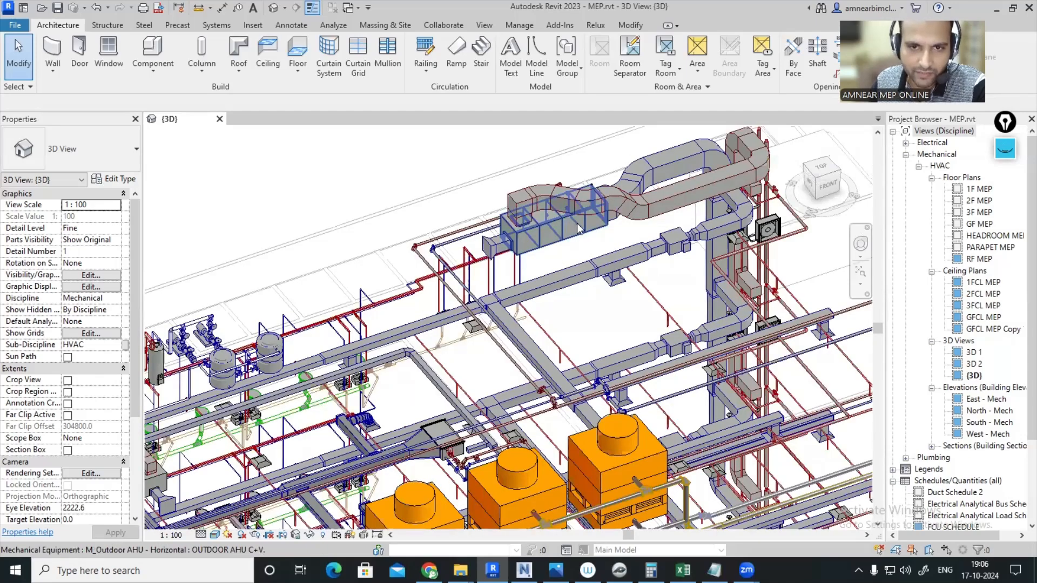
{"action": "scroll", "coordinate": [577, 223], "scroll_direction": "down", "scroll_amount": 3}
{"action": "middle_click_drag", "start_coordinate": [234, 483], "coordinate": [231, 380]}
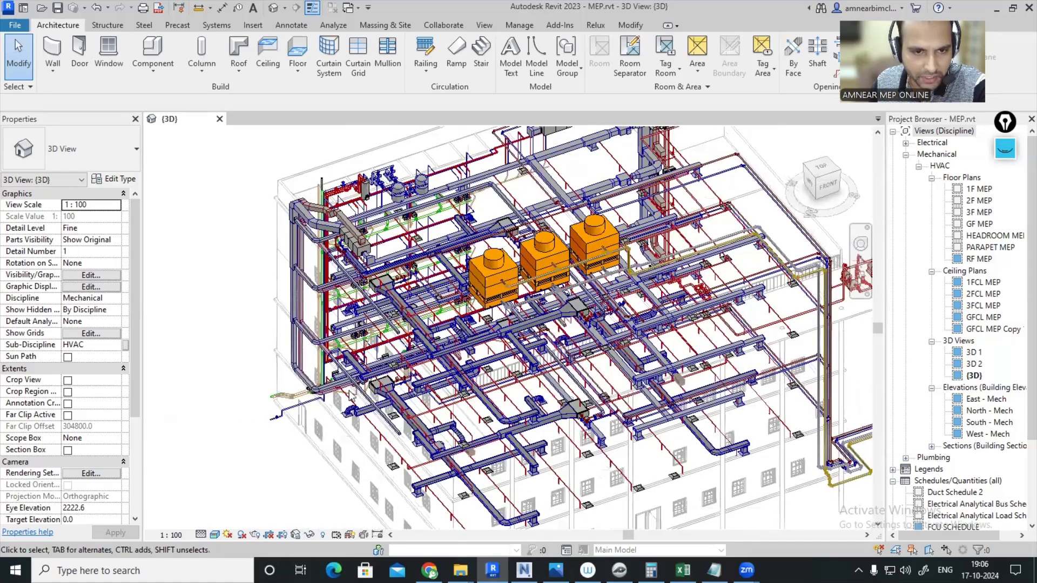
Examine the second rooftop air handling unit at the building corner and its vertical duct risers
{"action": "middle_click_drag", "start_coordinate": [247, 377], "coordinate": [256, 440]}
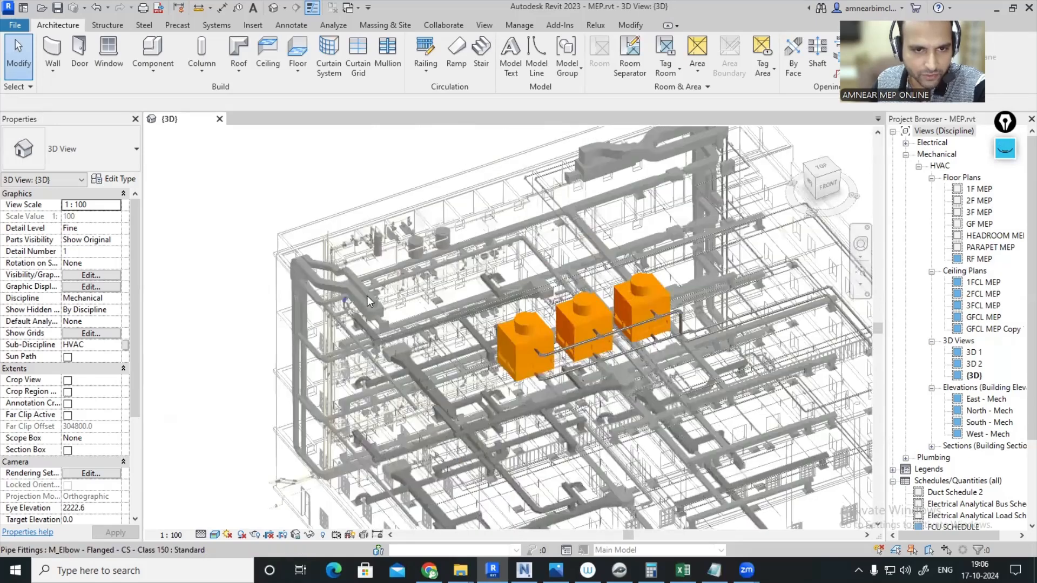
{"action": "scroll", "coordinate": [367, 309], "scroll_direction": "up", "scroll_amount": 3}
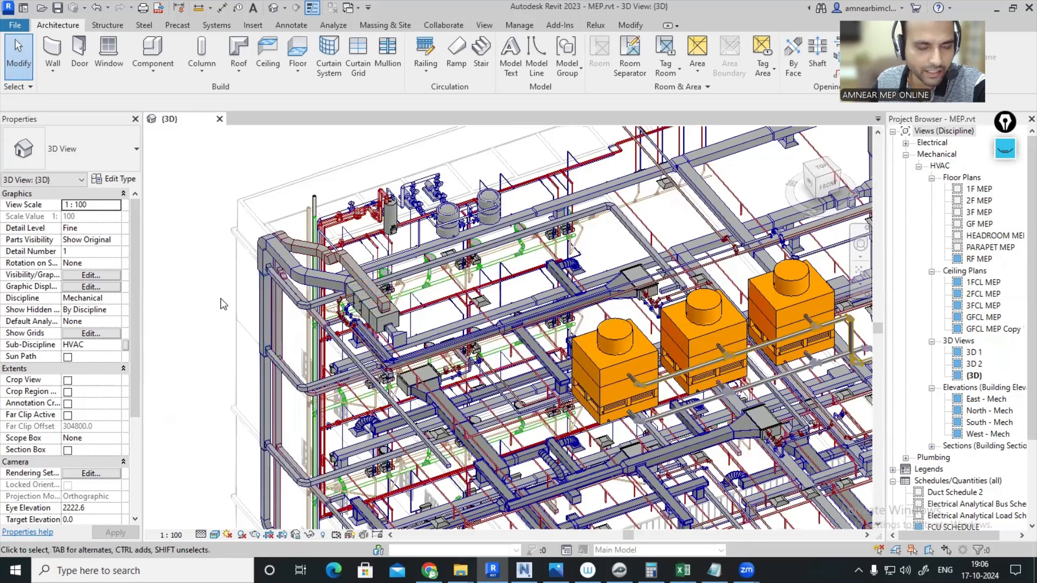
{"action": "scroll", "coordinate": [213, 298], "scroll_direction": "down", "scroll_amount": 2}
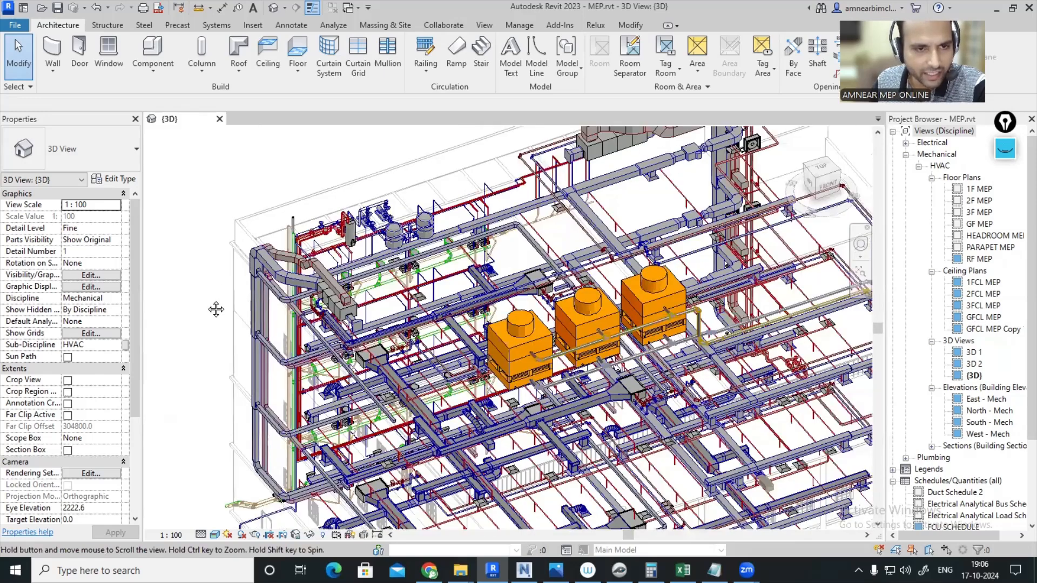
{"action": "middle_click_drag", "start_coordinate": [216, 309], "coordinate": [218, 298]}
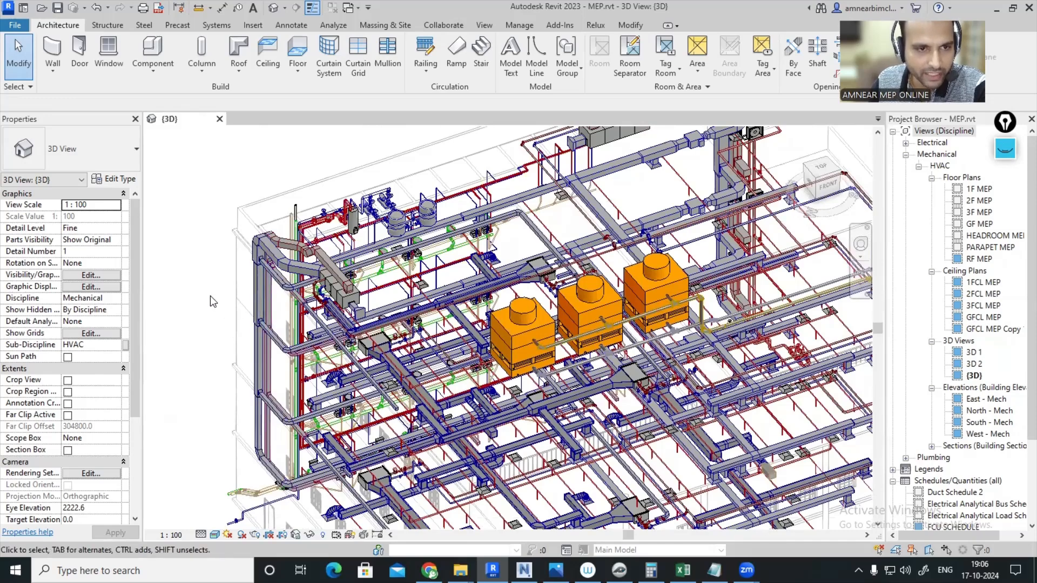
{"action": "middle_click_drag", "start_coordinate": [220, 307], "coordinate": [217, 331]}
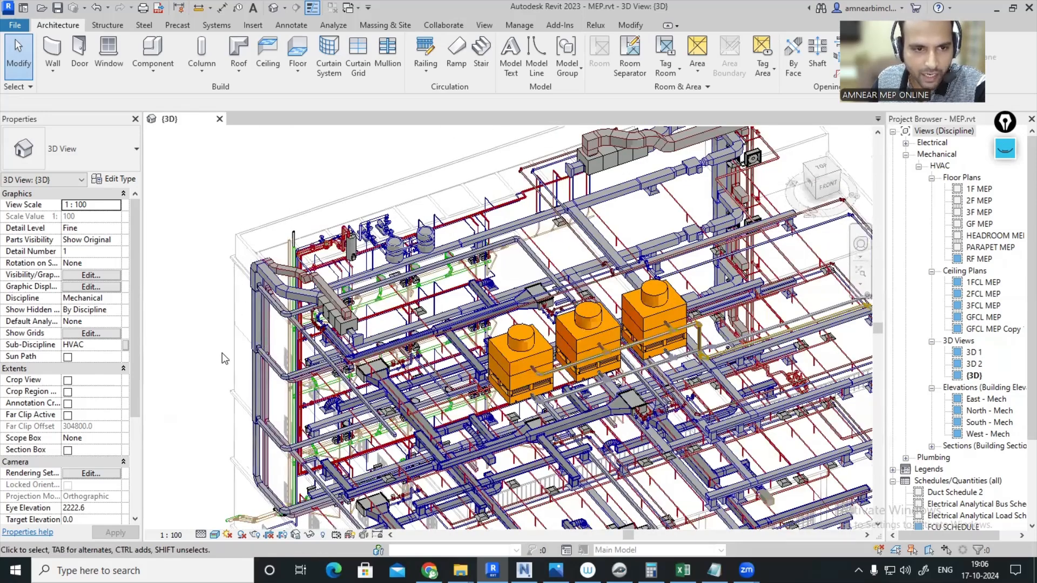
{"action": "mouse_move", "coordinate": [224, 358]}
{"action": "middle_mouse_down"}
{"action": "mouse_move", "coordinate": [194, 301]}
{"action": "mouse_move", "coordinate": [220, 300]}
{"action": "middle_mouse_up"}
{"action": "scroll", "coordinate": [218, 295], "scroll_direction": "down", "scroll_amount": 2}
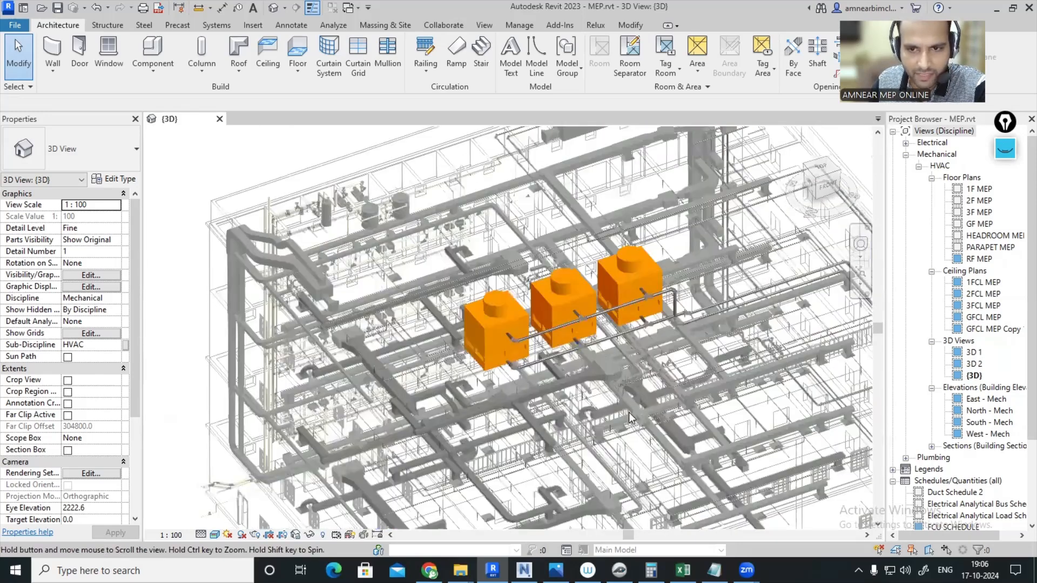
Inspect the external chiller yard with its pumps and the chilled water pipes running to the building
{"action": "middle_click_drag", "start_coordinate": [799, 459], "coordinate": [717, 465]}
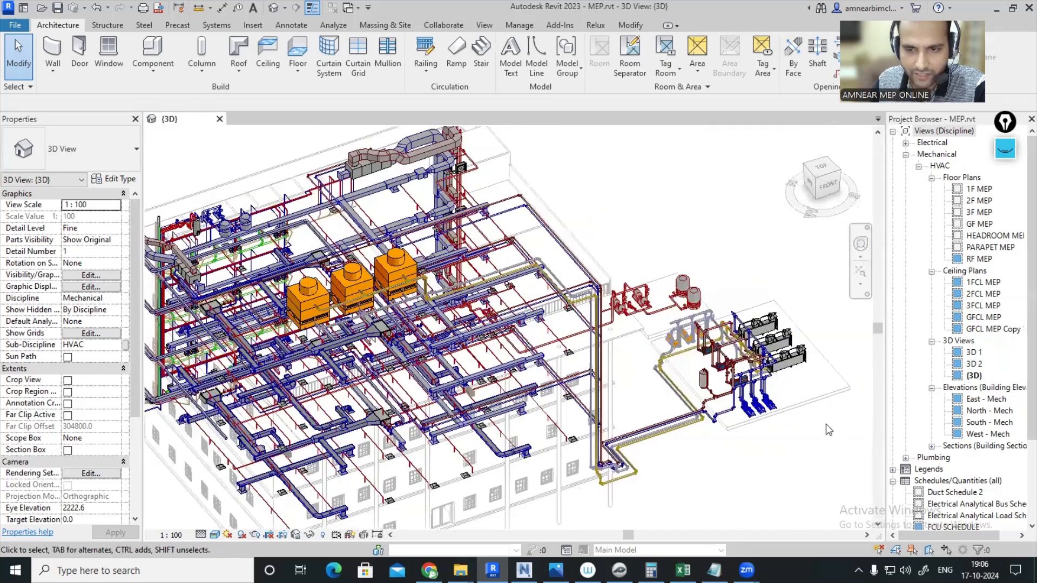
{"action": "scroll", "coordinate": [825, 423], "scroll_direction": "up", "scroll_amount": 1}
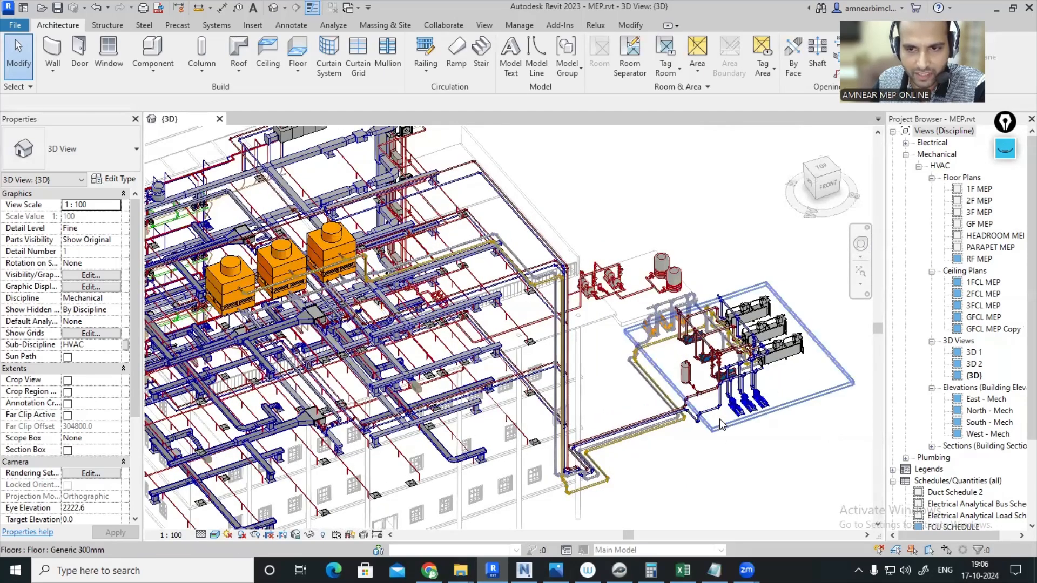
{"action": "middle_click_drag", "start_coordinate": [724, 459], "coordinate": [680, 436]}
{"action": "middle_click_drag", "start_coordinate": [633, 394], "coordinate": [638, 394]}
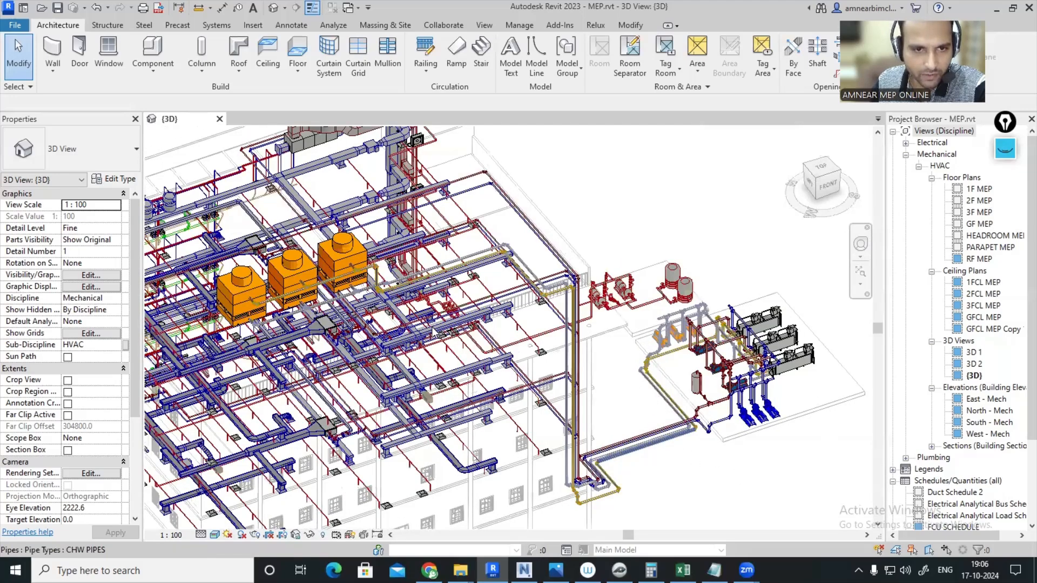
{"action": "middle_click_drag", "start_coordinate": [562, 259], "coordinate": [648, 230]}
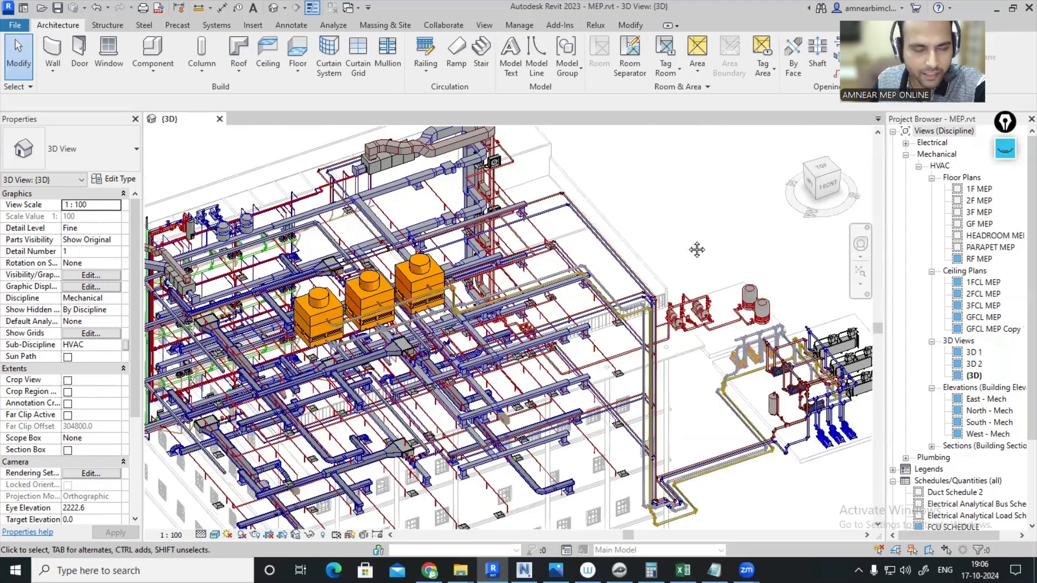
Examine the rooftop water tanks, pumps and adjoining pipework near the parapet
{"action": "scroll", "coordinate": [246, 207], "scroll_direction": "up", "scroll_amount": 2}
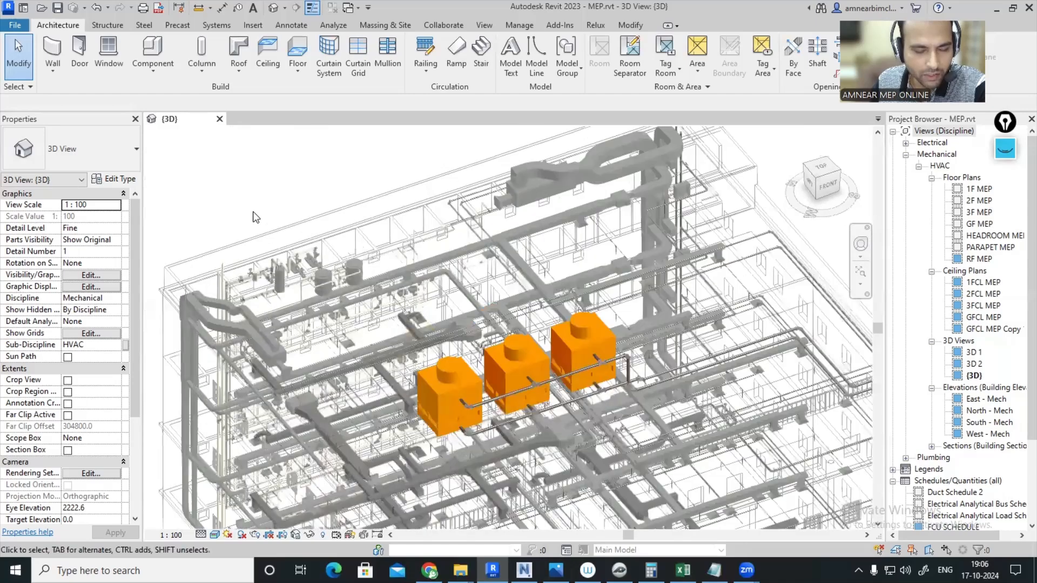
{"action": "scroll", "coordinate": [297, 232], "scroll_direction": "up", "scroll_amount": 3}
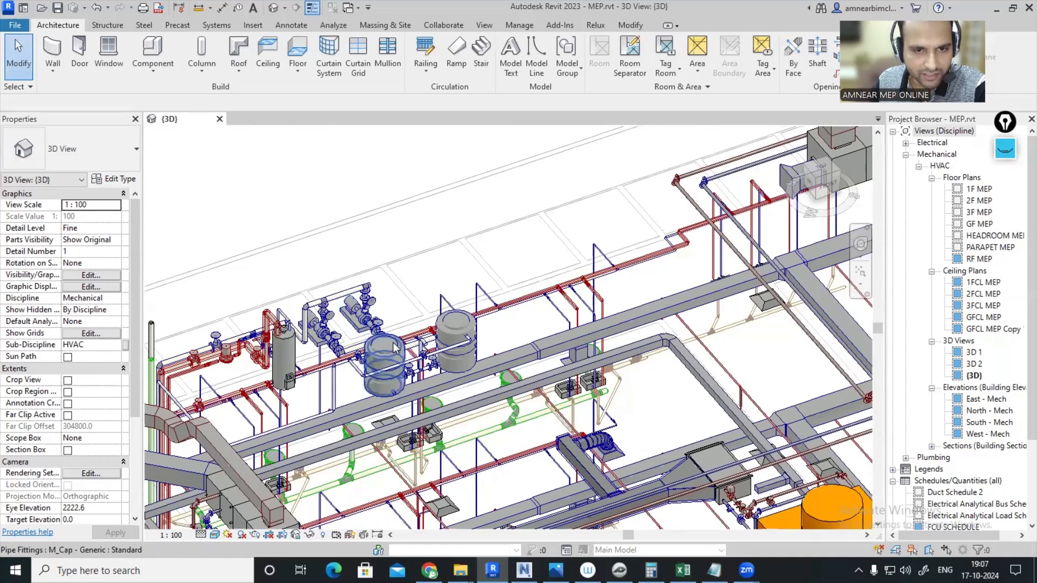
{"action": "scroll", "coordinate": [393, 215], "scroll_direction": "down", "scroll_amount": 1}
{"action": "scroll", "coordinate": [311, 383], "scroll_direction": "down", "scroll_amount": 5}
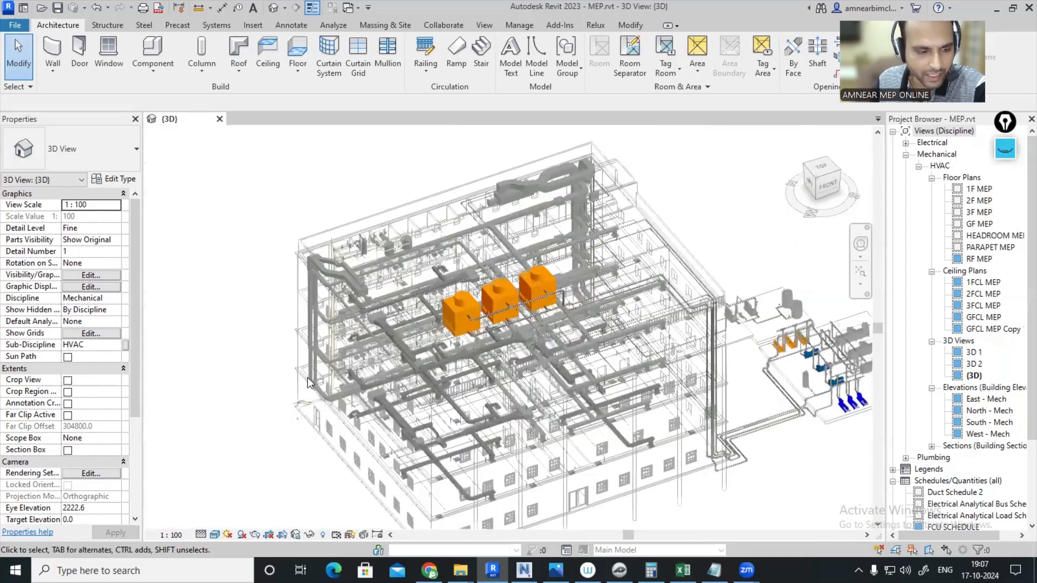
Orbit around the building to inspect the rear plumbing fixtures, drainage pipes and fire-fighting pipework from several sides
{"action": "middle_click_drag", "start_coordinate": [246, 411], "coordinate": [643, 451], "text": "shift"}
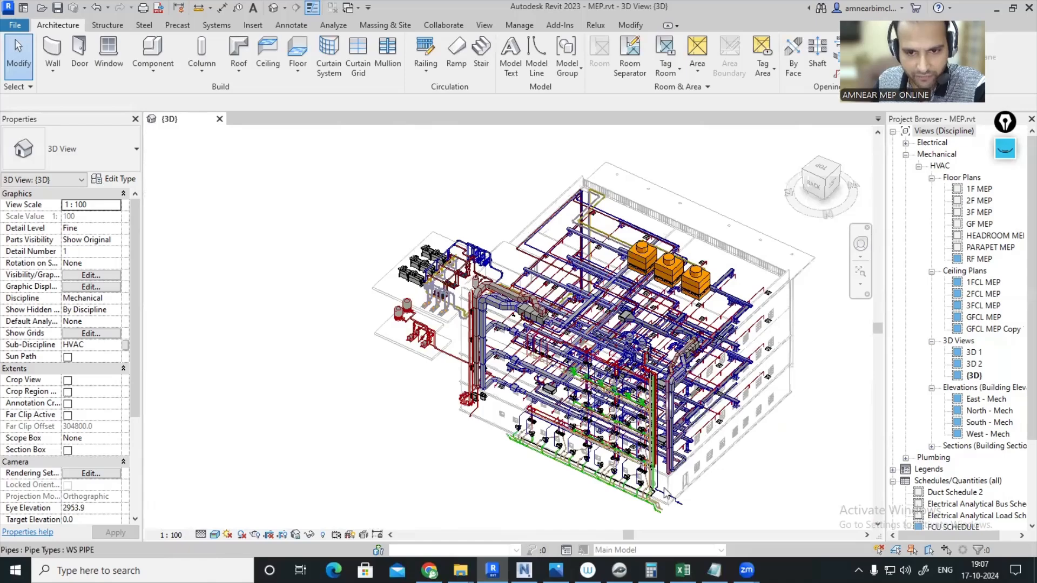
{"action": "scroll", "coordinate": [622, 522], "scroll_direction": "up", "scroll_amount": 4}
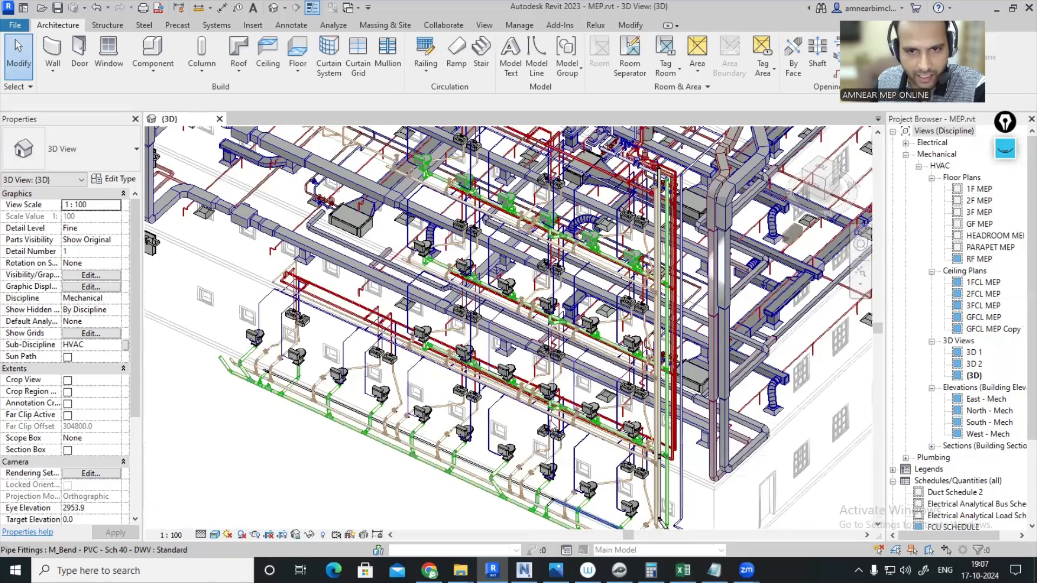
{"action": "scroll", "coordinate": [280, 386], "scroll_direction": "down", "scroll_amount": 3}
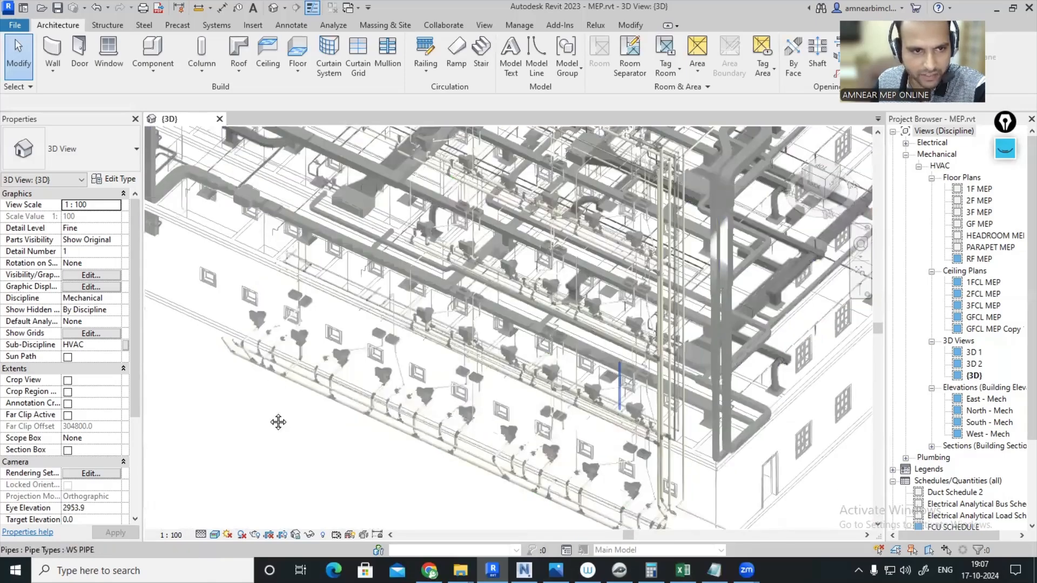
{"action": "middle_click_drag", "start_coordinate": [277, 421], "coordinate": [292, 475]}
{"action": "scroll", "coordinate": [300, 505], "scroll_direction": "up", "scroll_amount": 2}
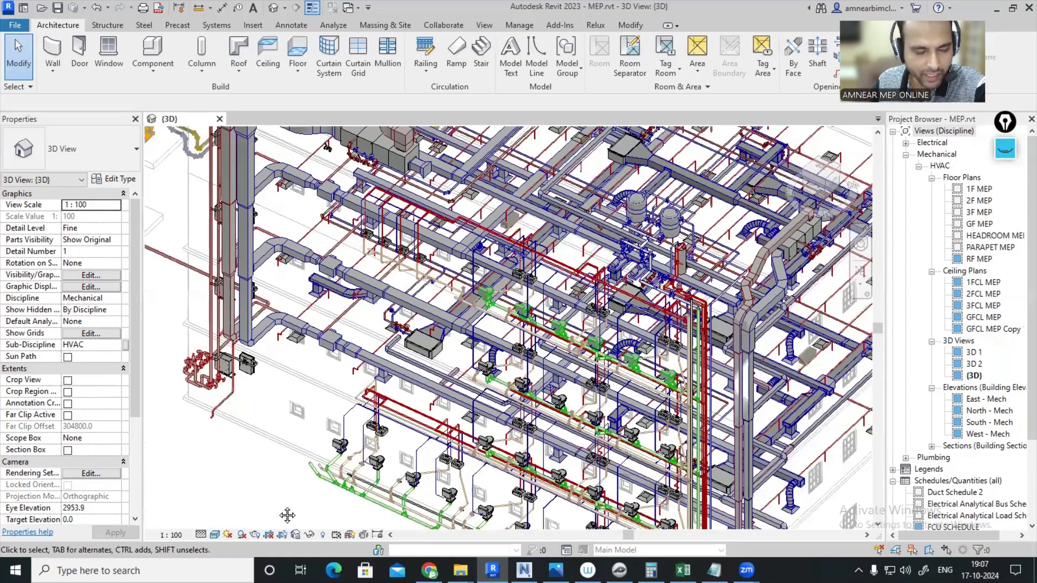
{"action": "middle_click_drag", "start_coordinate": [282, 507], "coordinate": [292, 517]}
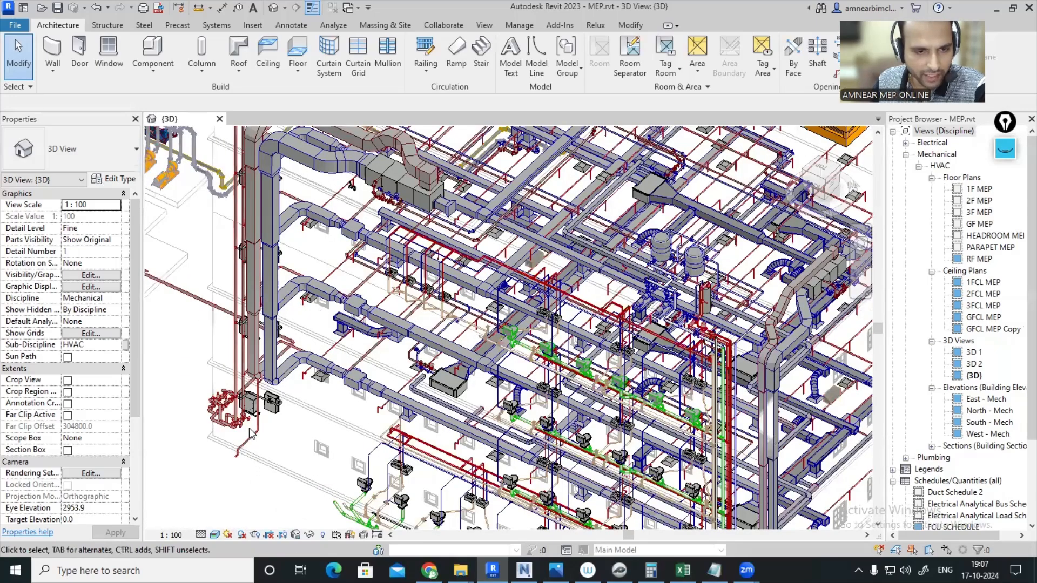
{"action": "scroll", "coordinate": [286, 402], "scroll_direction": "up", "scroll_amount": 2}
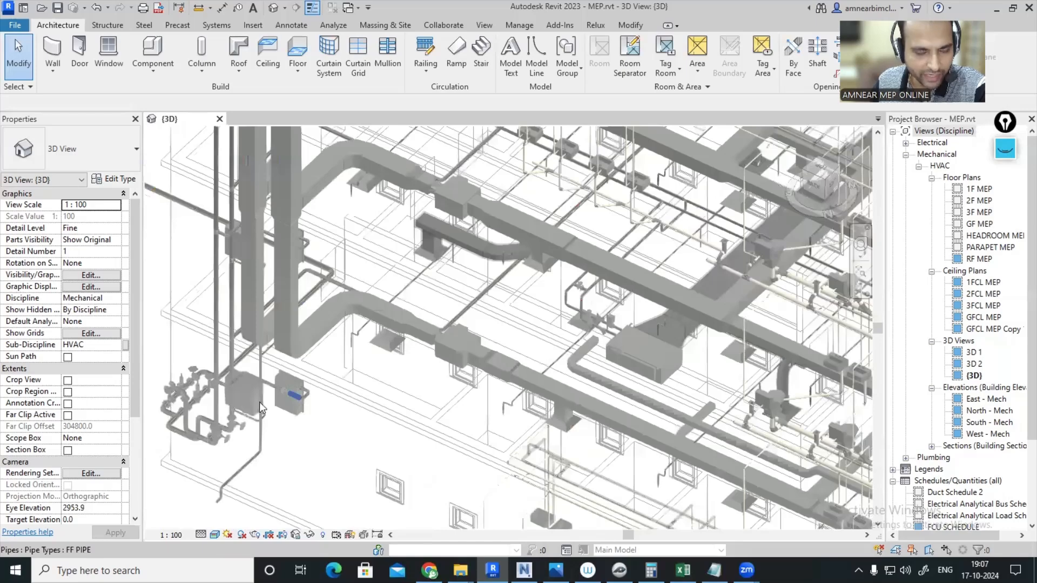
{"action": "scroll", "coordinate": [265, 409], "scroll_direction": "down", "scroll_amount": 5}
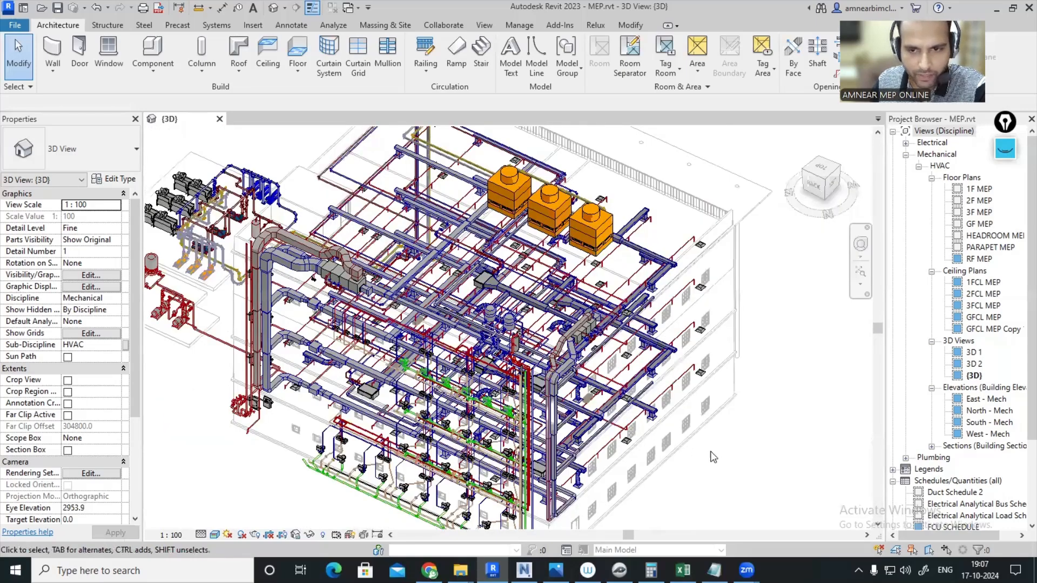
{"action": "middle_click_drag", "start_coordinate": [738, 446], "coordinate": [562, 427], "text": "shift"}
{"action": "middle_click_drag", "start_coordinate": [644, 397], "coordinate": [729, 424]}
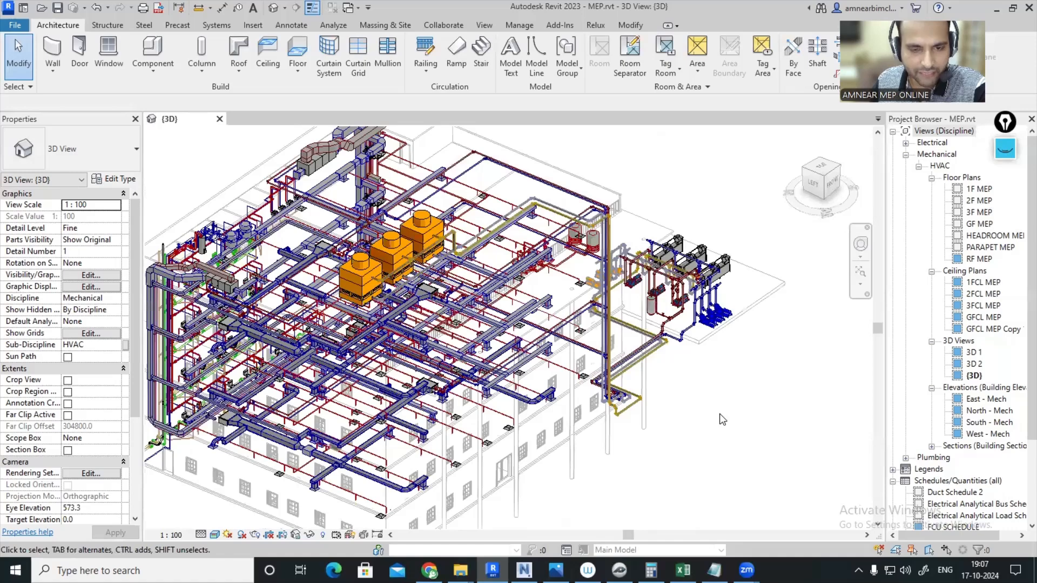
Switch to Navisworks Manage to view the building model with its rooftop equipment and chiller yard
{"action": "left_click", "coordinate": [523, 570]}
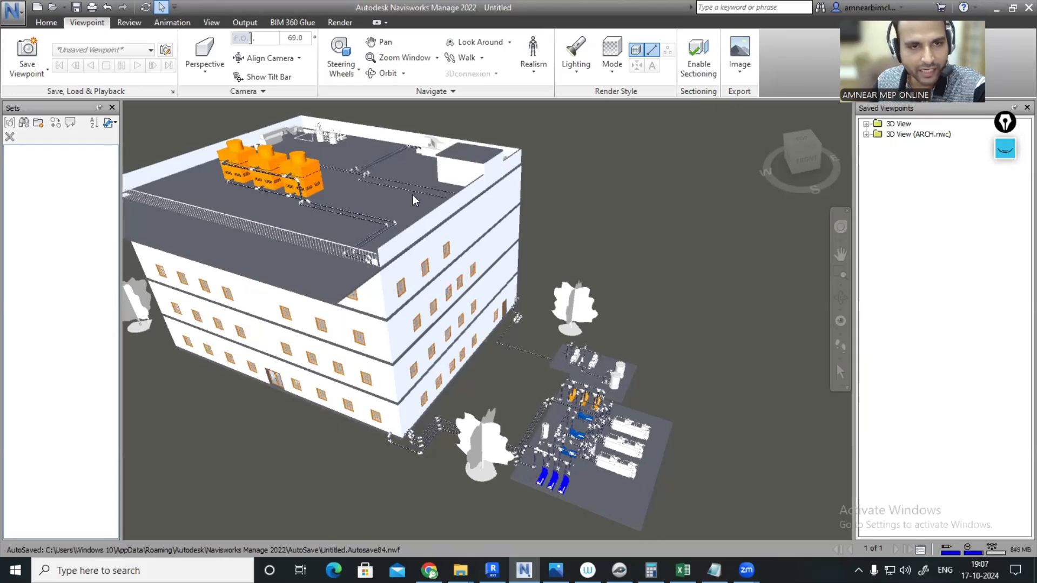
{"action": "mouse_move", "coordinate": [414, 200]}
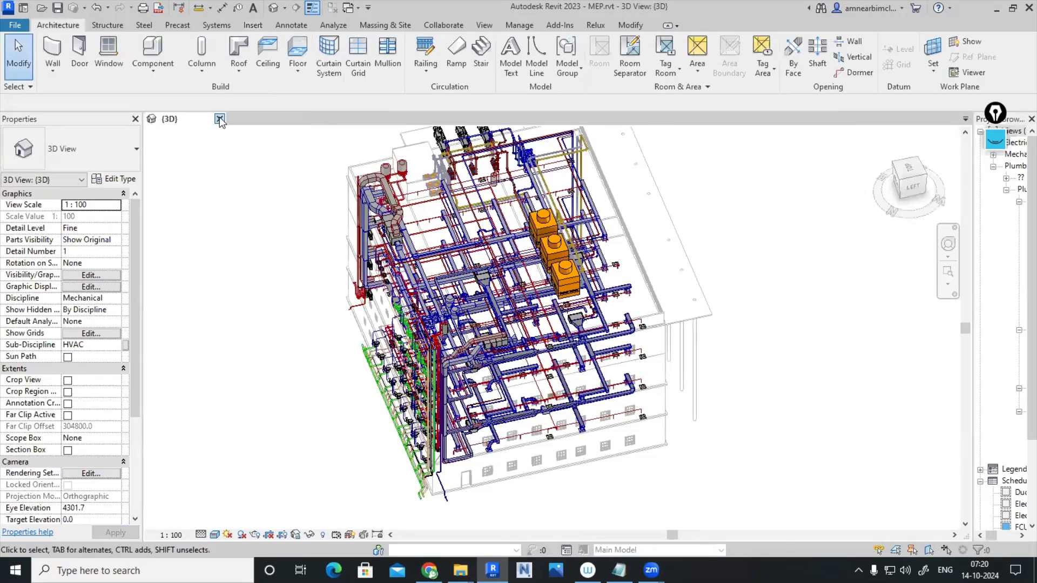
Close the MEP.rvt project without saving its changes
{"action": "left_click", "coordinate": [219, 118]}
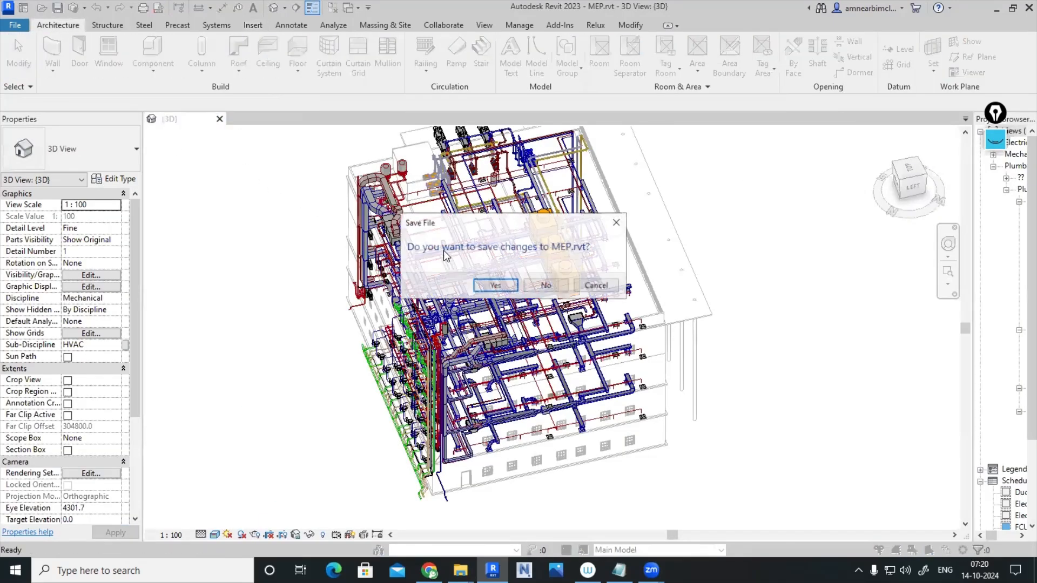
{"action": "left_click", "coordinate": [542, 286]}
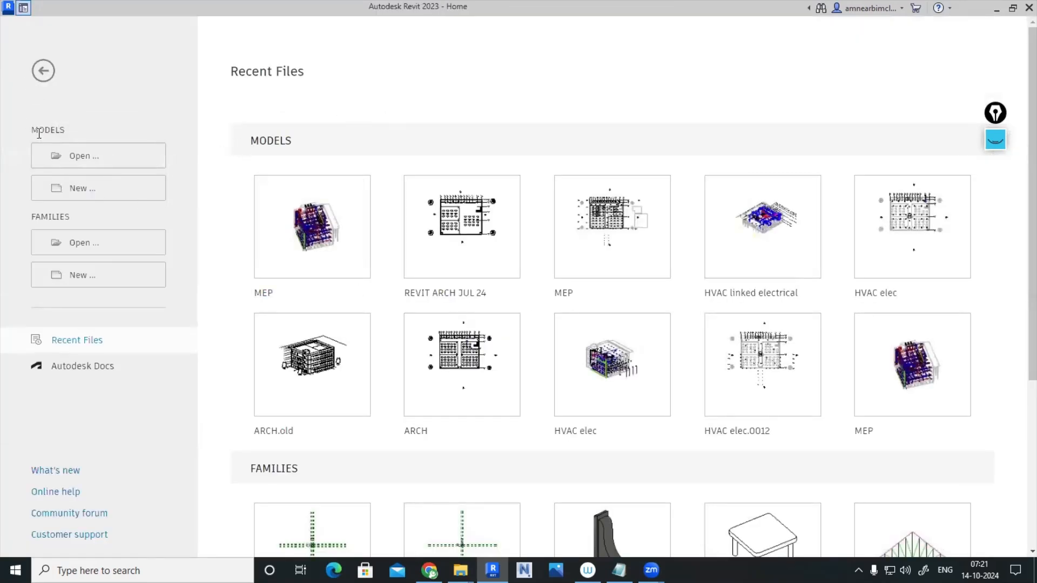
Start a new model project and browse the English folder for template files
{"action": "left_click", "coordinate": [83, 200]}
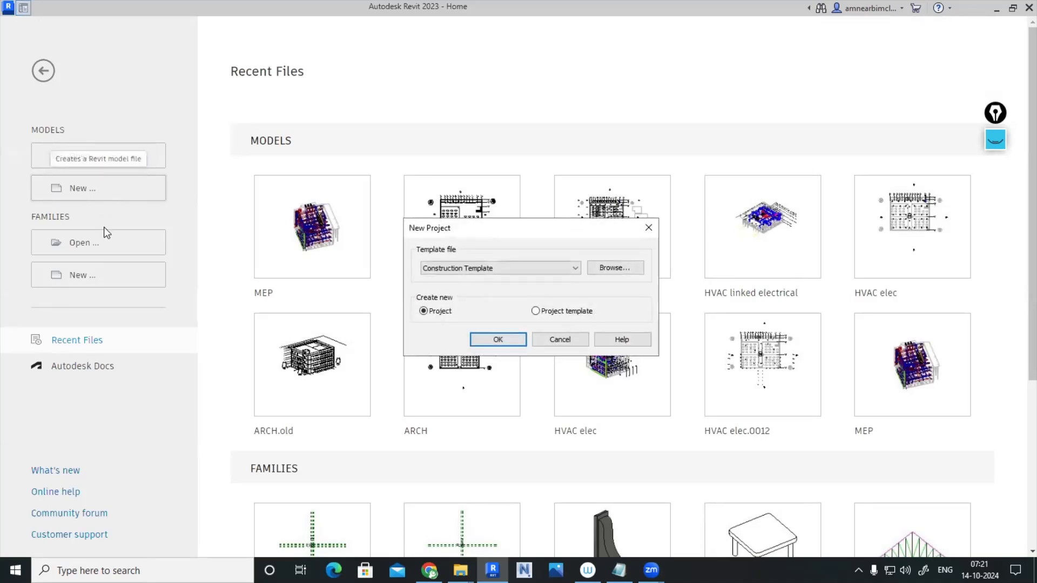
{"action": "left_click", "coordinate": [462, 270]}
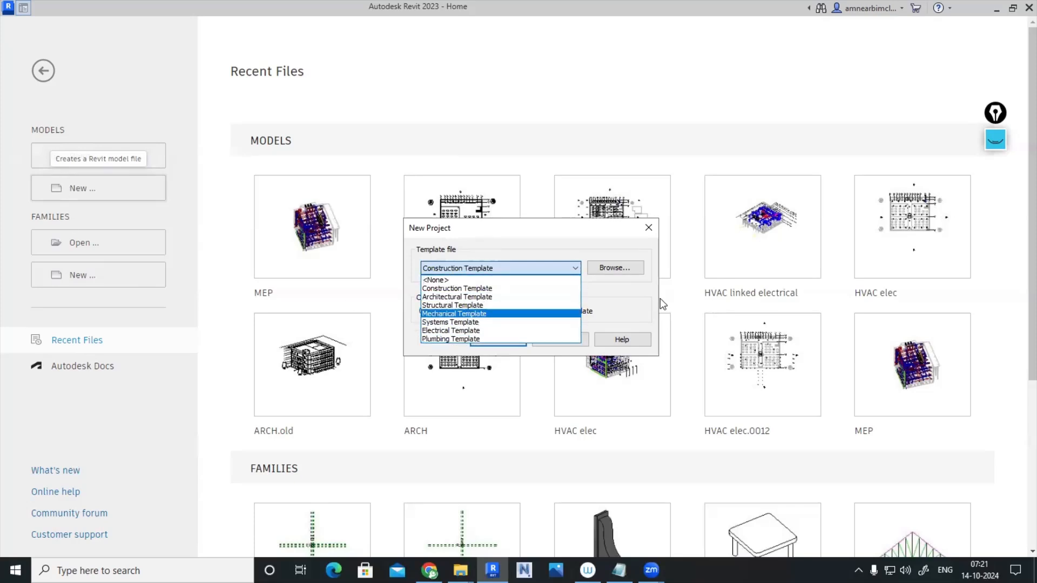
{"action": "left_click", "coordinate": [621, 277]}
{"action": "left_click", "coordinate": [623, 272]}
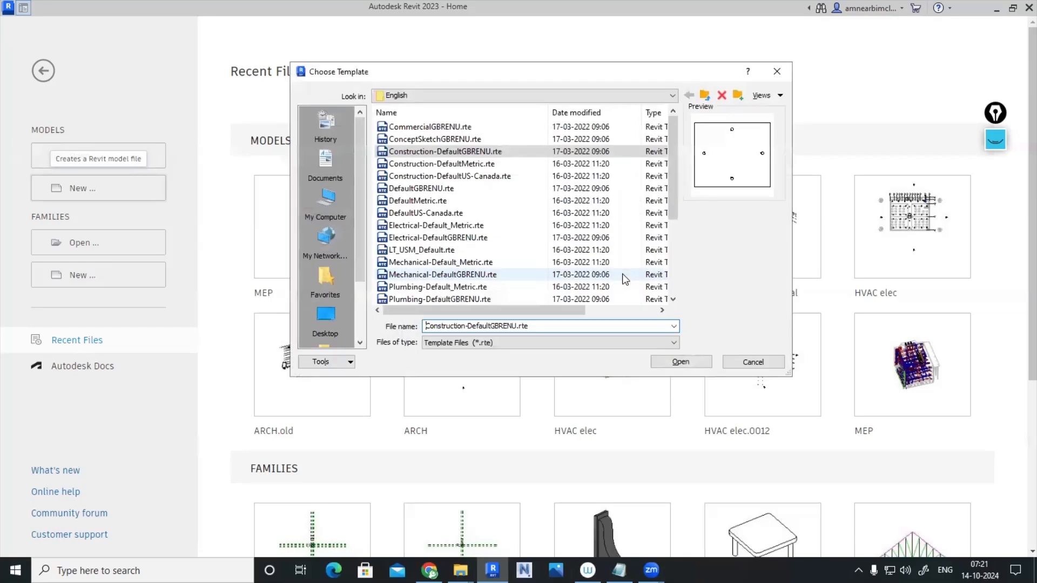
{"action": "left_click", "coordinate": [430, 100]}
{"action": "left_click", "coordinate": [443, 156]}
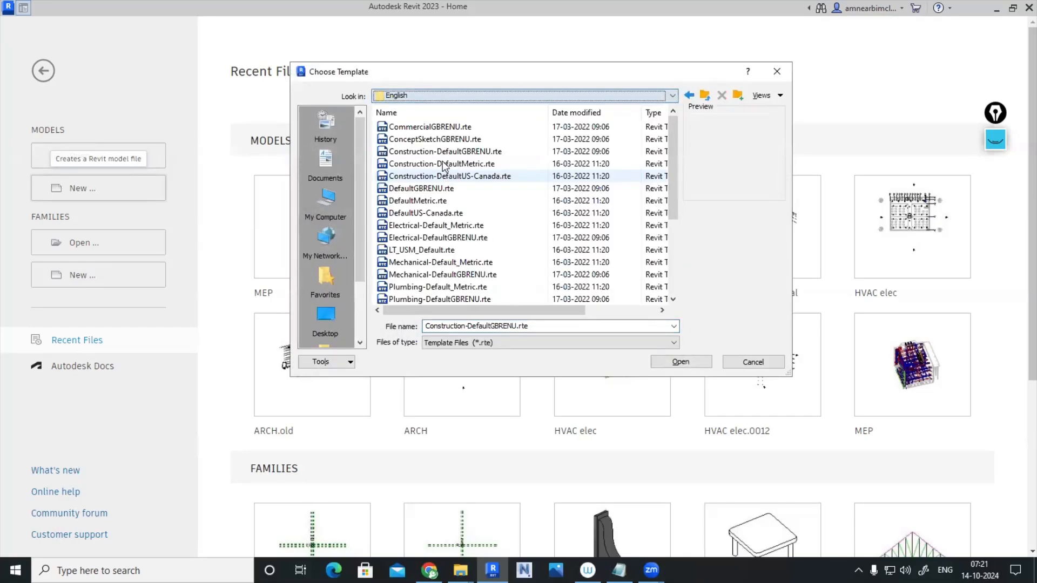
{"action": "scroll", "coordinate": [446, 164], "scroll_direction": "down", "scroll_amount": 4}
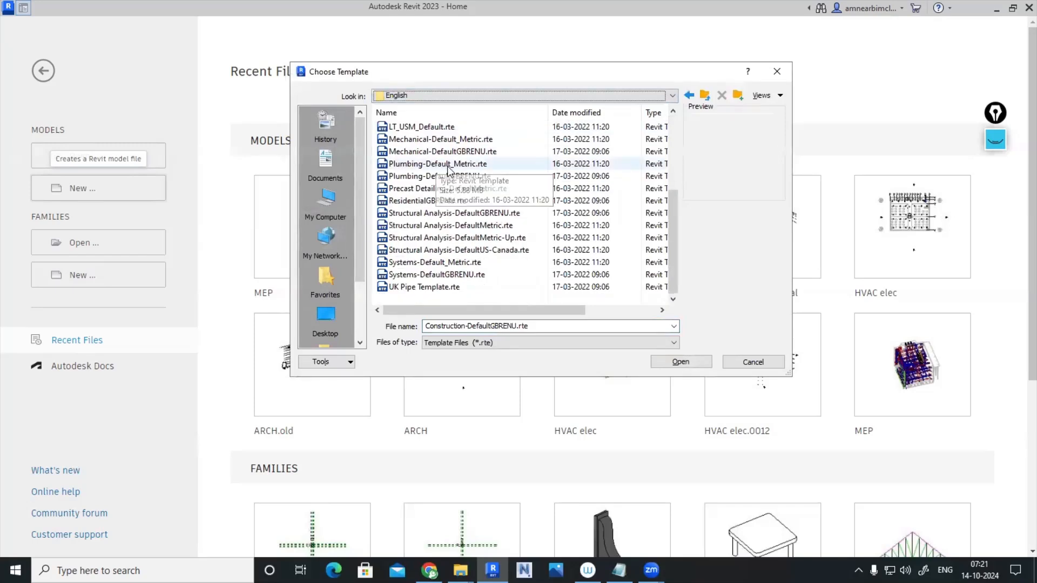
Look through the default Systems, Plumbing, Mechanical and Electrical templates in the English folder
{"action": "left_click", "coordinate": [468, 263]}
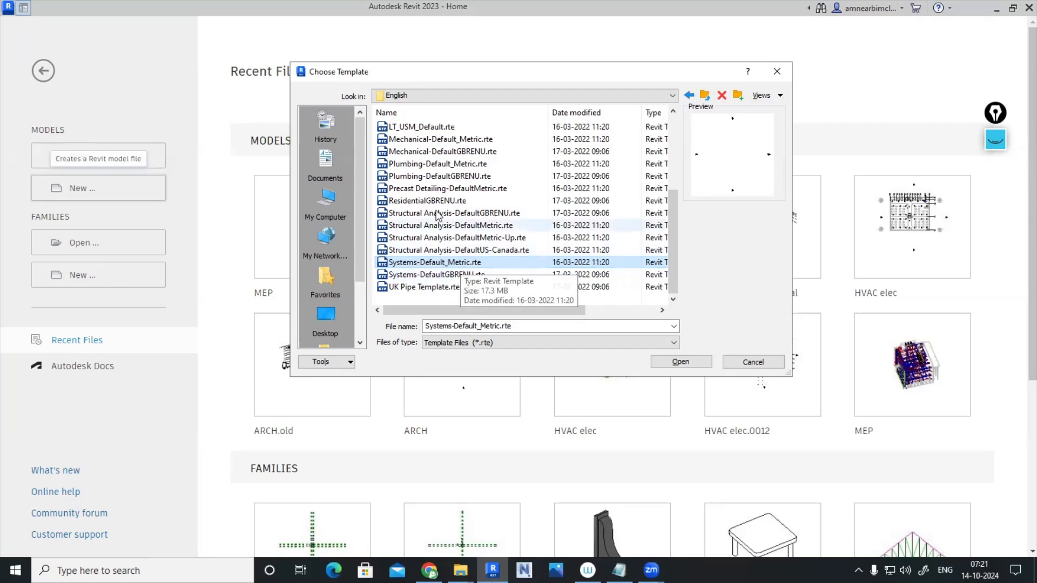
{"action": "left_click", "coordinate": [430, 177]}
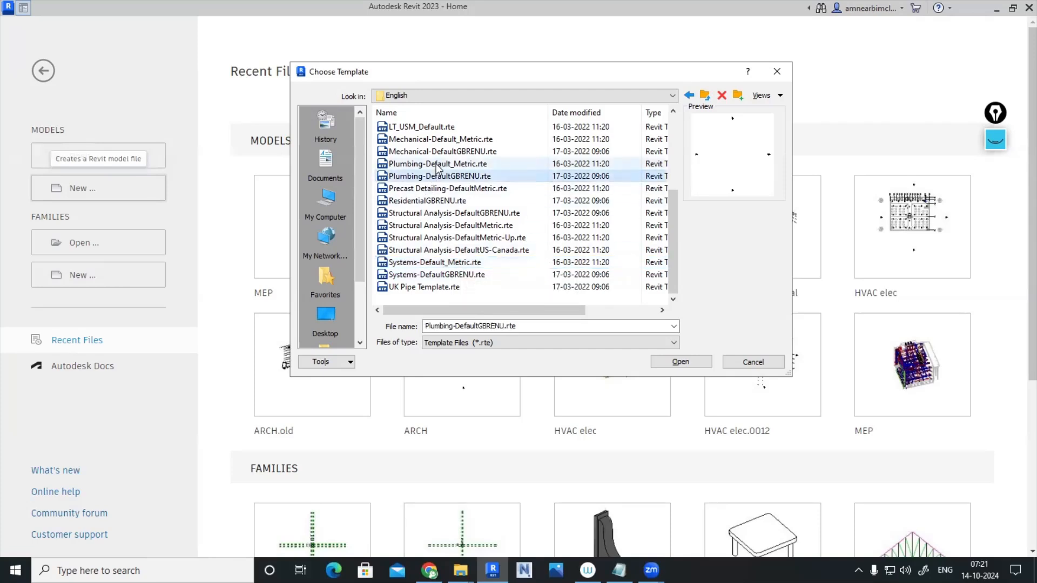
{"action": "left_click", "coordinate": [439, 165]}
{"action": "left_click", "coordinate": [442, 142]}
{"action": "scroll", "coordinate": [443, 146], "scroll_direction": "up", "scroll_amount": 3}
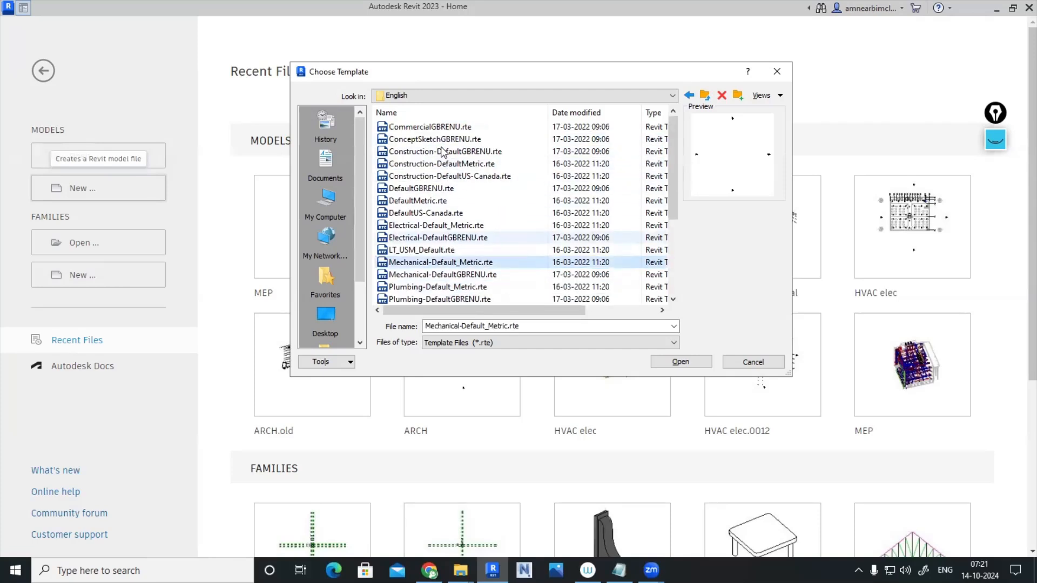
{"action": "left_click", "coordinate": [433, 225]}
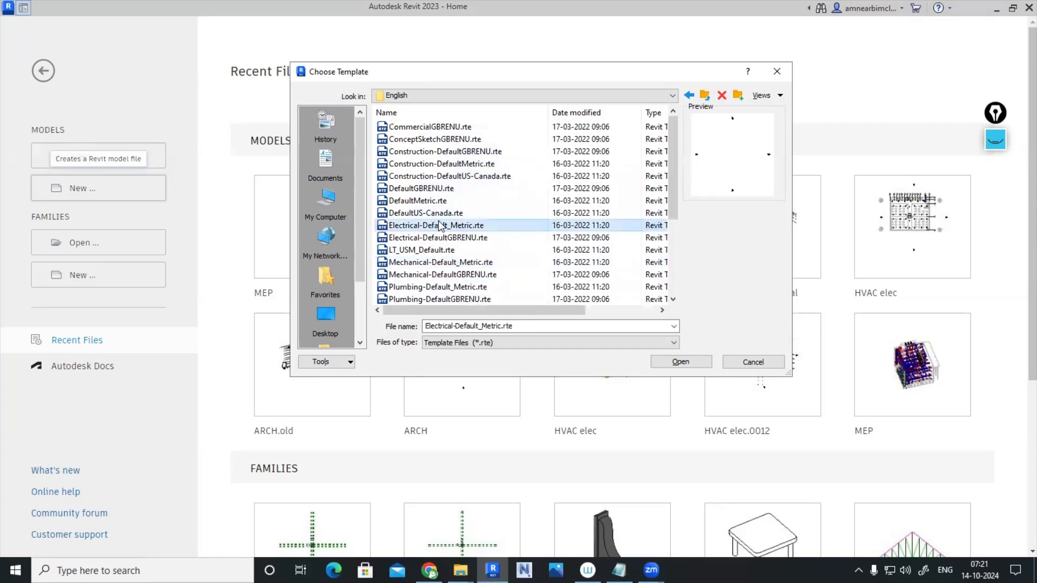
Create a new project from the Systems-Default_Metric.rte template and widen the Project Browser to fit its view names
{"action": "scroll", "coordinate": [449, 224], "scroll_direction": "down", "scroll_amount": 3}
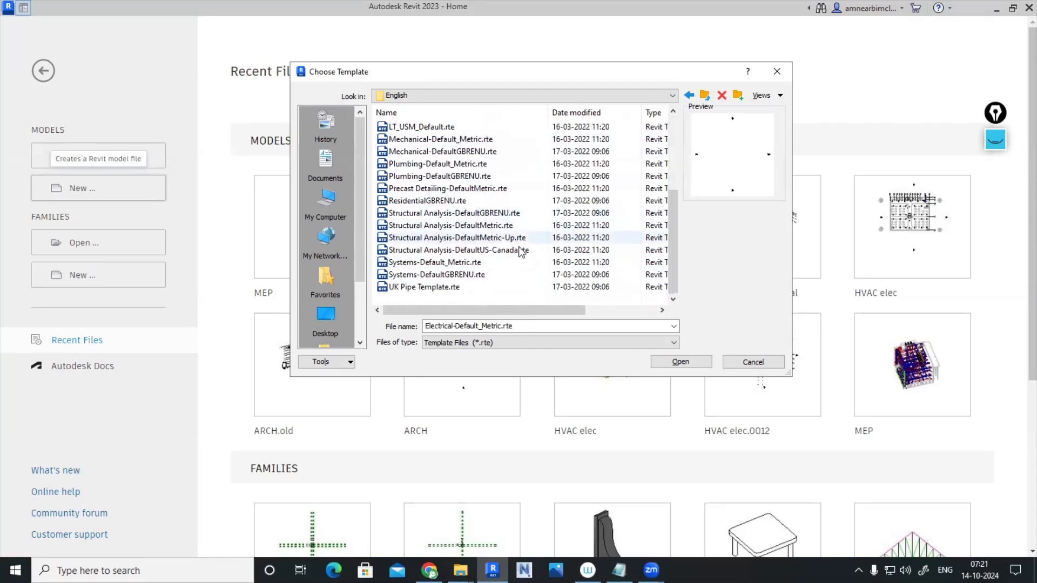
{"action": "left_click", "coordinate": [438, 263]}
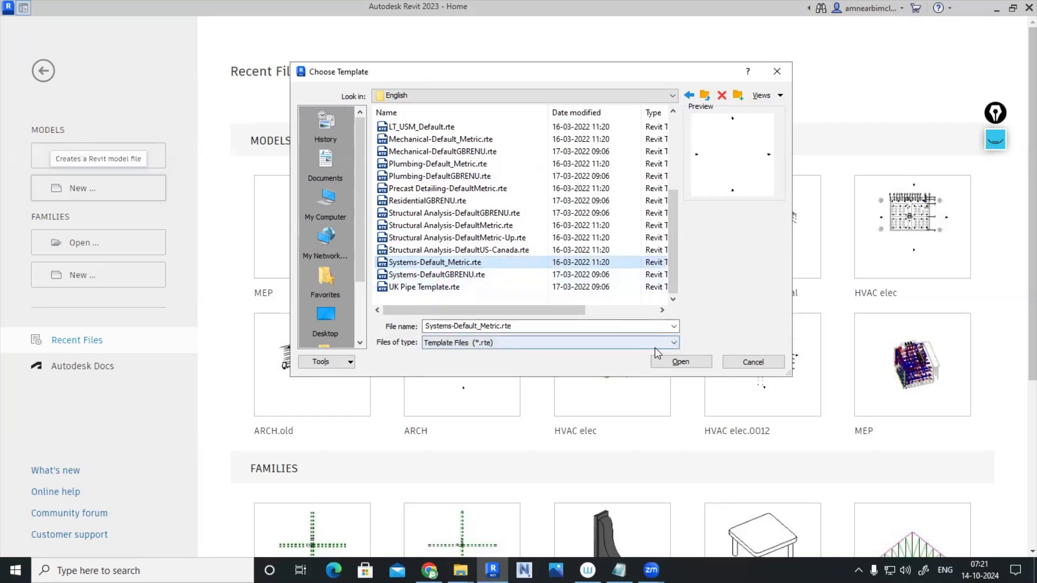
{"action": "left_click", "coordinate": [683, 362]}
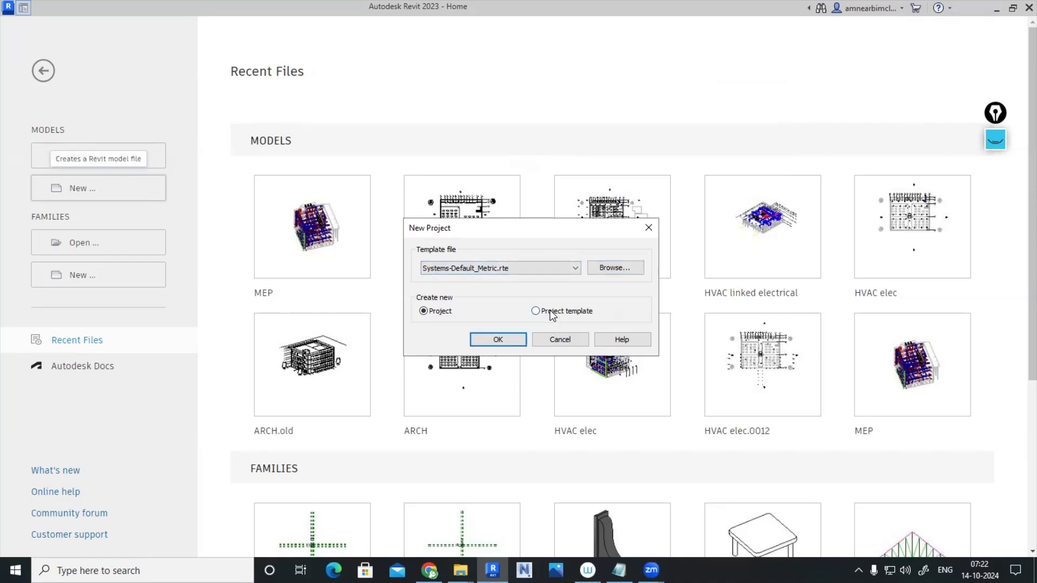
{"action": "left_click", "coordinate": [536, 311]}
{"action": "left_click", "coordinate": [504, 342]}
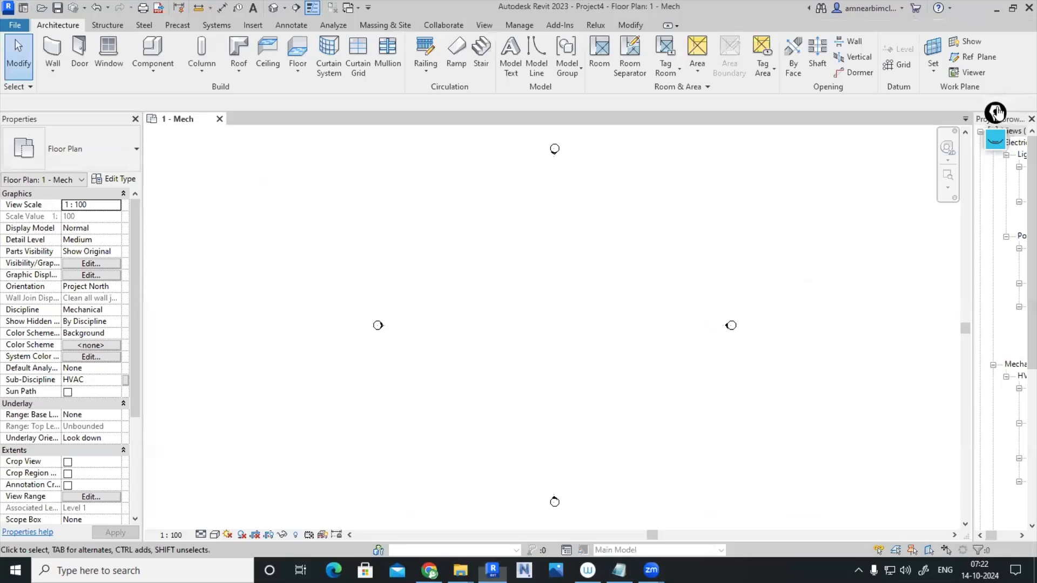
{"action": "mouse_move", "coordinate": [986, 119]}
{"action": "left_mouse_down"}
{"action": "mouse_move", "coordinate": [802, 201]}
{"action": "mouse_move", "coordinate": [1011, 206]}
{"action": "left_mouse_up"}
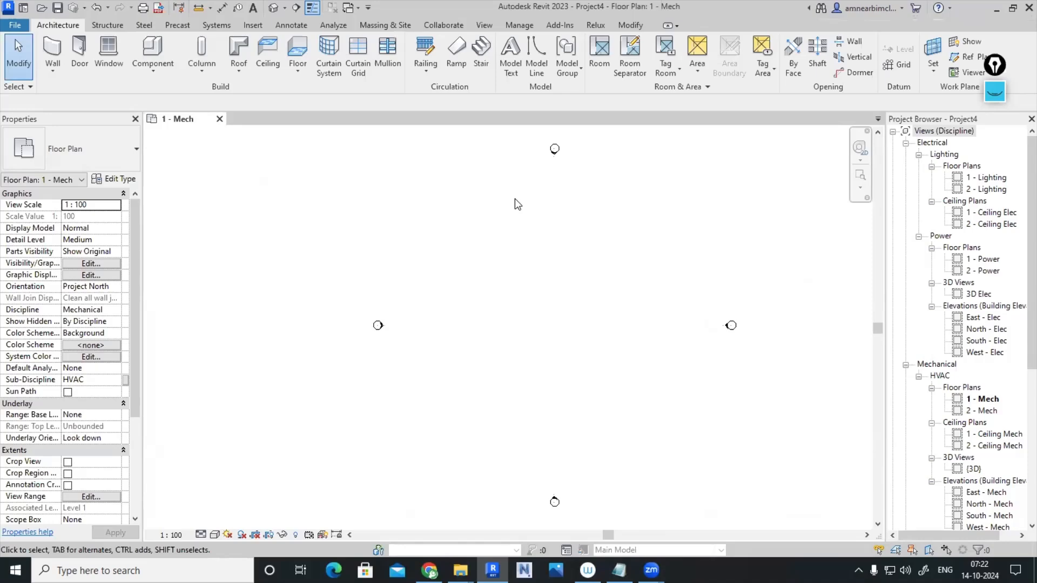
Review the Common discipline formats in the Project Units settings and close them
{"action": "key", "text": "u"}
{"action": "key", "text": "n"}
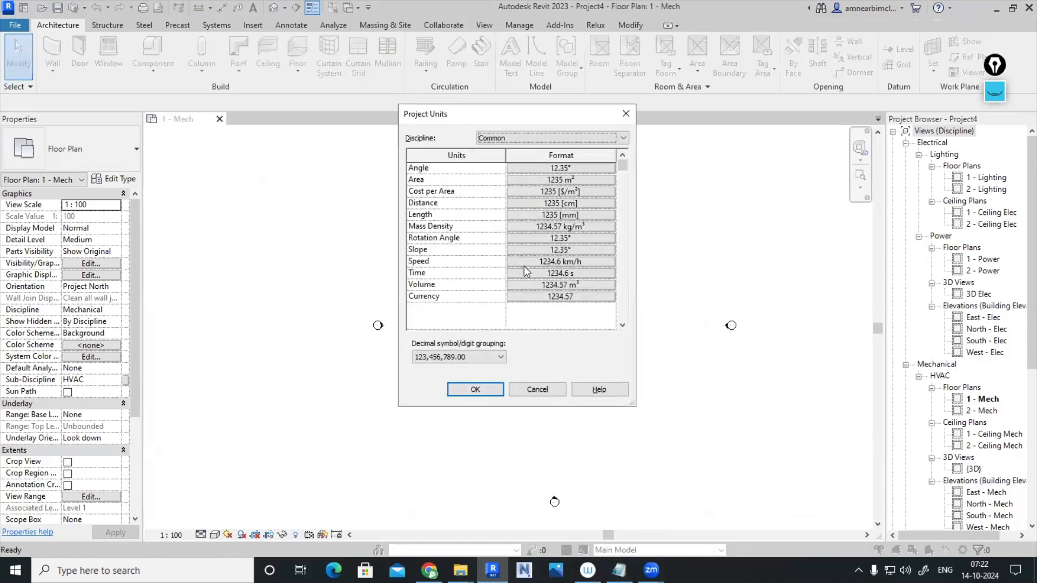
{"action": "left_click", "coordinate": [626, 113]}
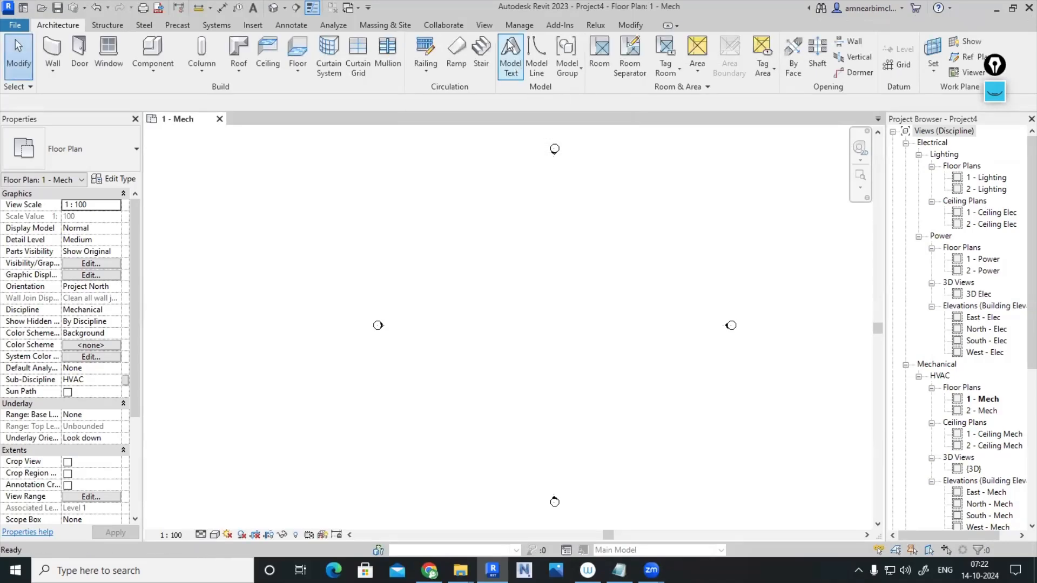
Examine the units available for the Length format in the Project Units settings, and close without applying a change
{"action": "left_click", "coordinate": [518, 27]}
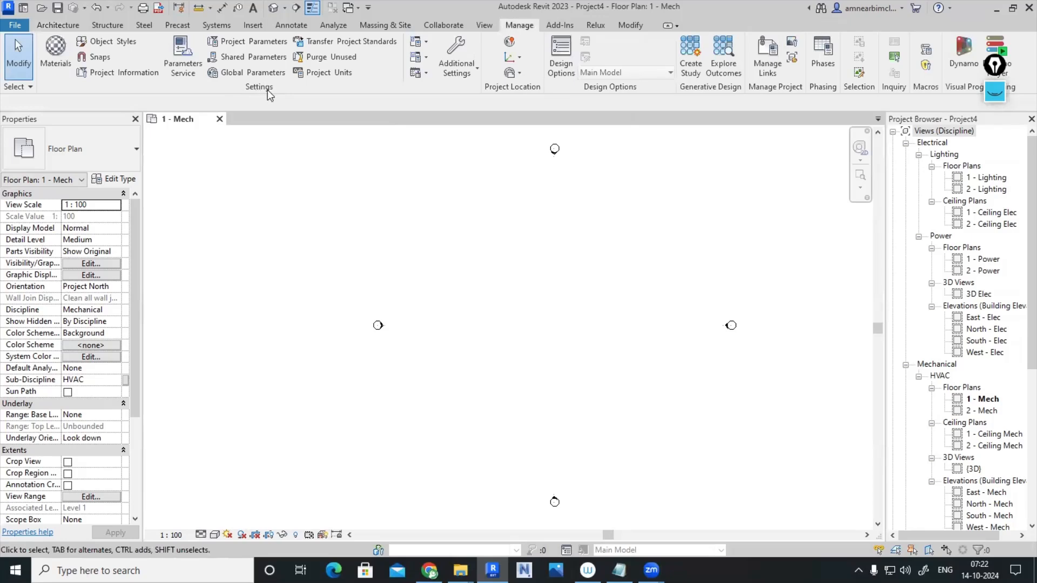
{"action": "left_click", "coordinate": [328, 72]}
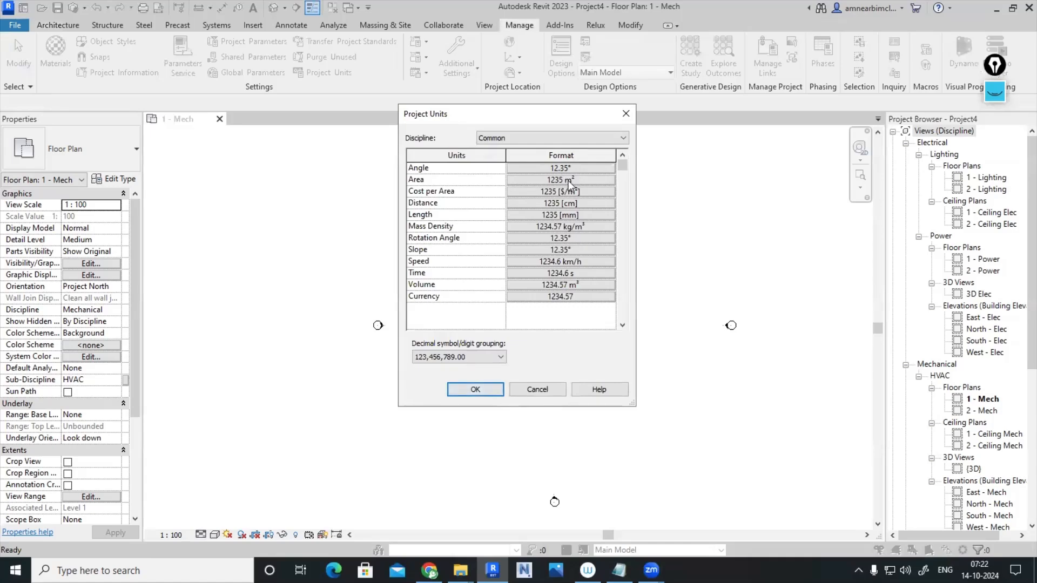
{"action": "left_click", "coordinate": [584, 215]}
{"action": "left_click", "coordinate": [594, 191]}
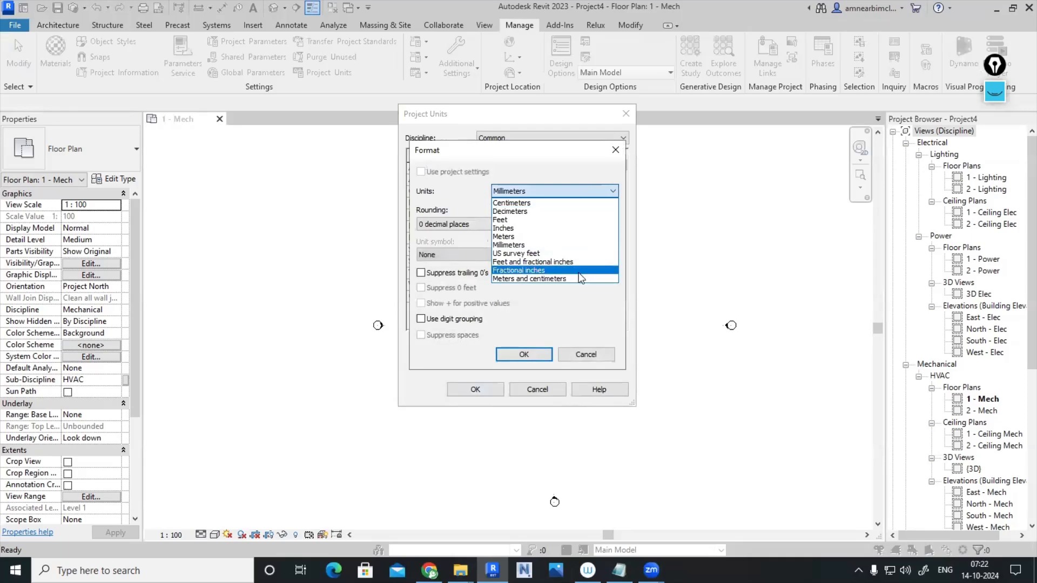
{"action": "left_click", "coordinate": [621, 150]}
{"action": "left_click", "coordinate": [616, 149]}
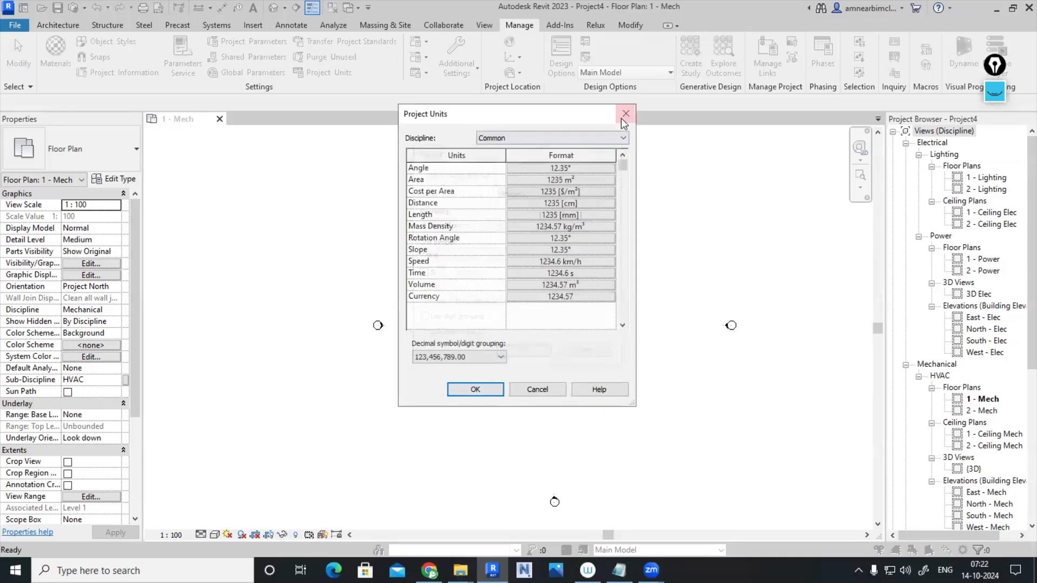
{"action": "left_click", "coordinate": [625, 114]}
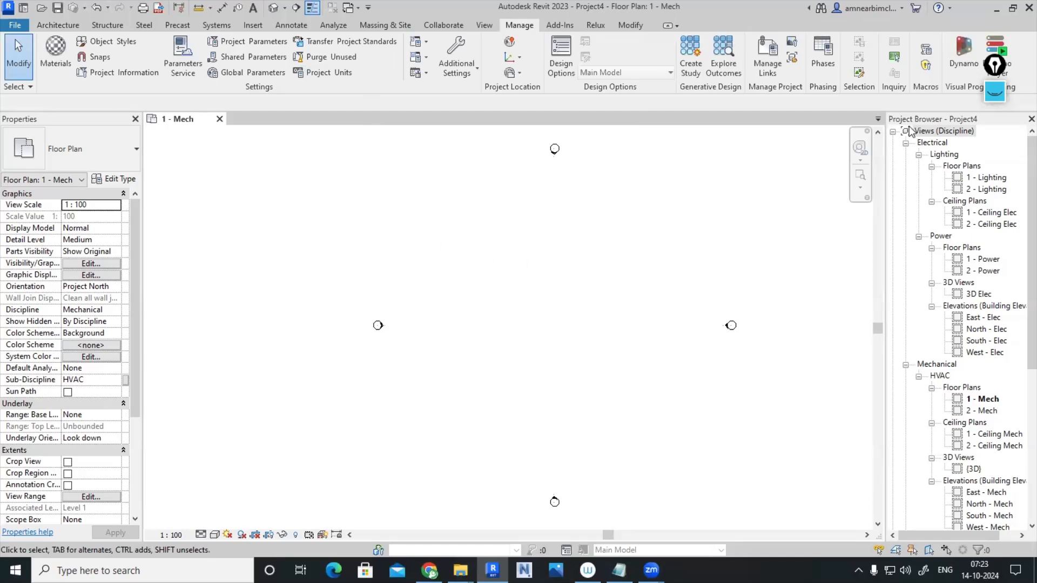
Hide the Project Browser and display it again
{"action": "left_click", "coordinate": [1031, 119]}
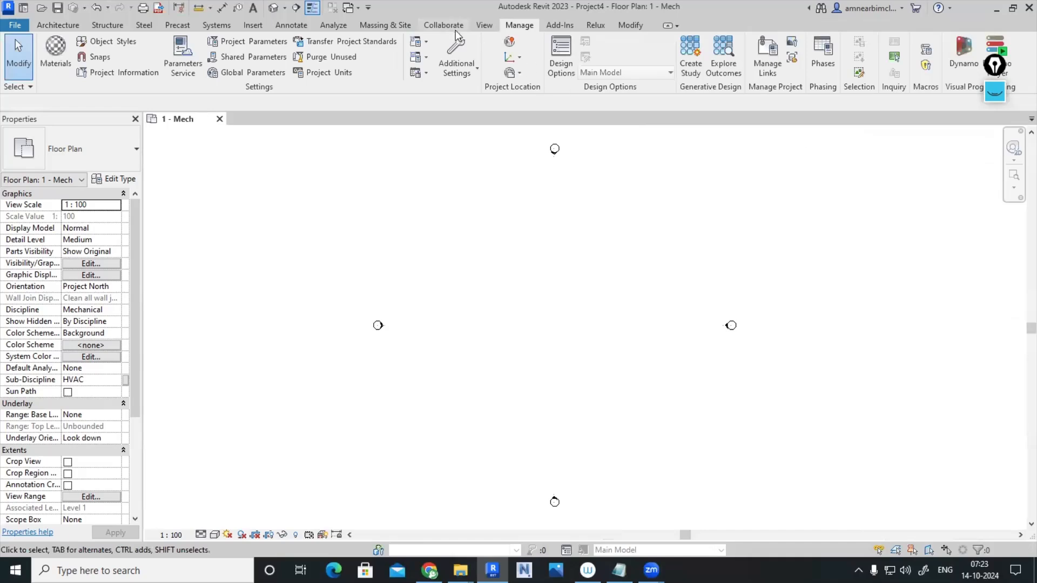
{"action": "left_click", "coordinate": [485, 27]}
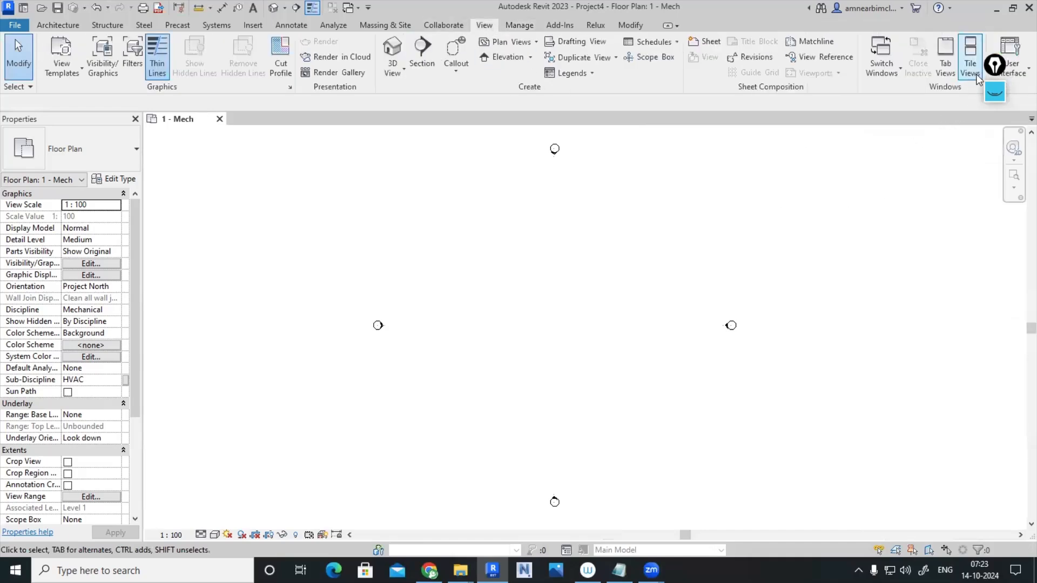
{"action": "left_click", "coordinate": [1017, 76]}
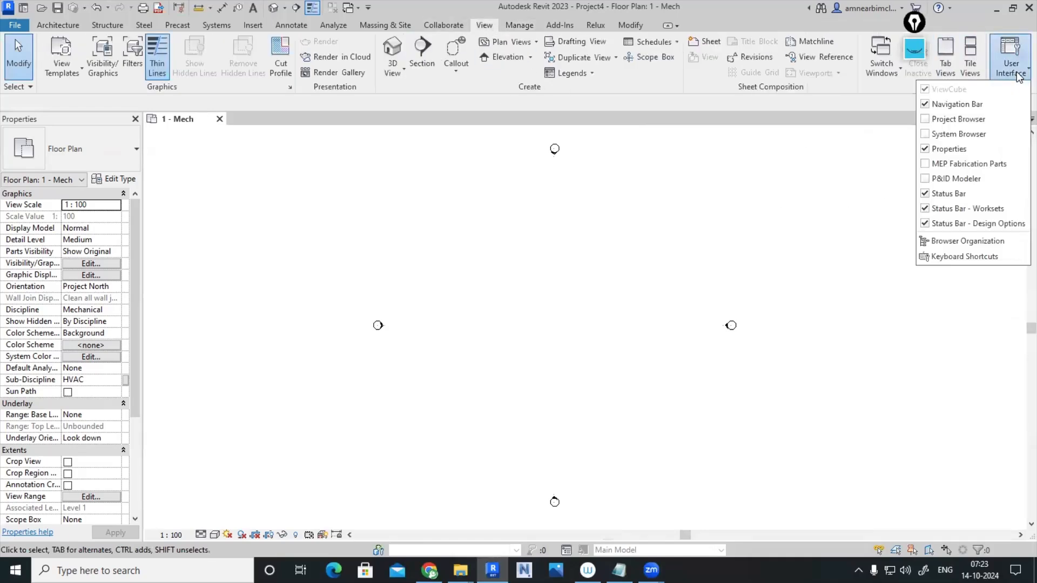
{"action": "left_click", "coordinate": [925, 119]}
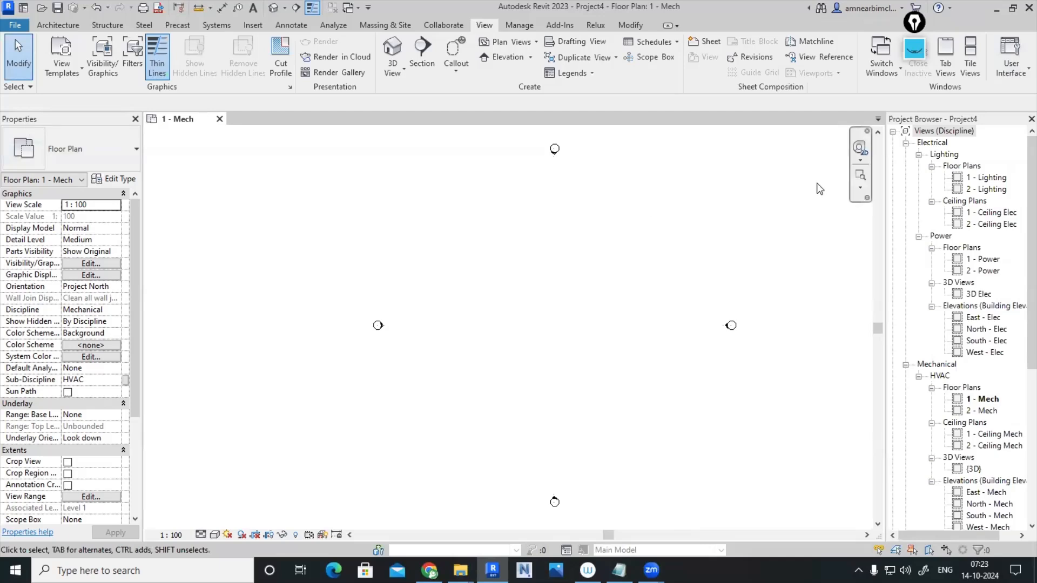
Collapse the Electrical, Mechanical and Plumbing view groups and the Schedules/Quantities list in the Project Browser
{"action": "left_click", "coordinate": [893, 132]}
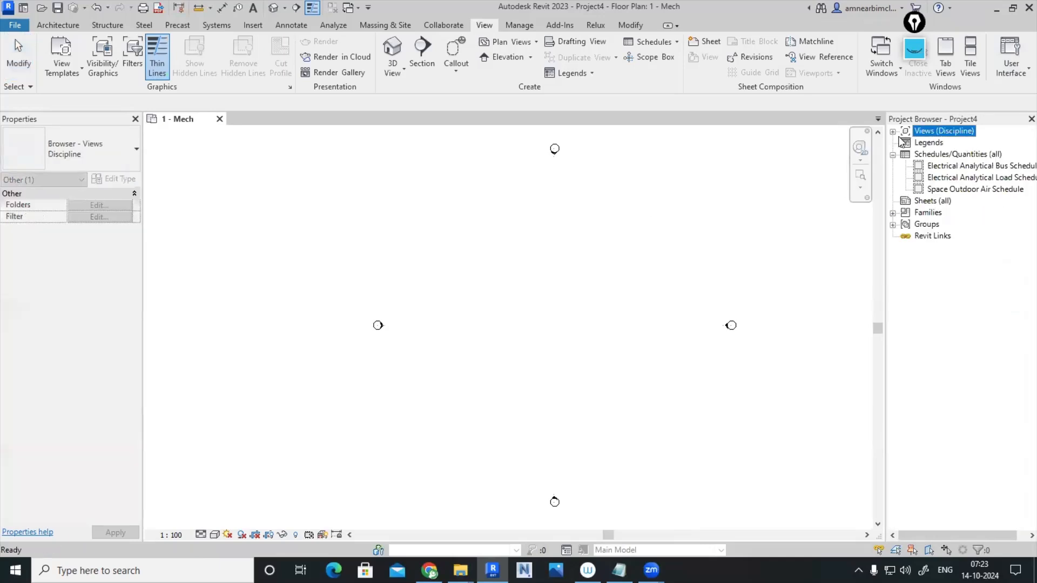
{"action": "left_click", "coordinate": [893, 132]}
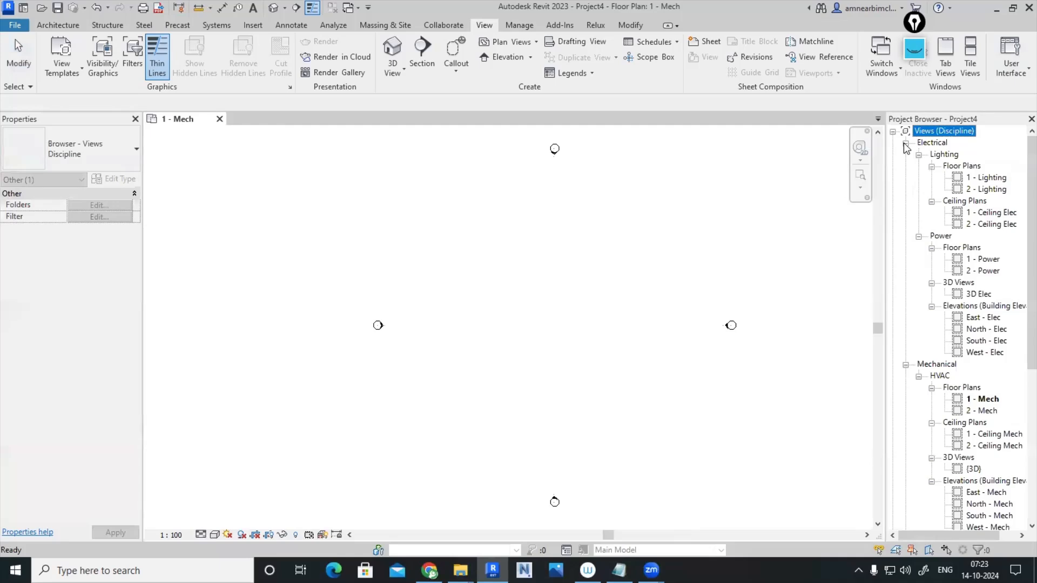
{"action": "left_click", "coordinate": [906, 143]}
{"action": "left_click", "coordinate": [905, 154]}
{"action": "left_click", "coordinate": [906, 166]}
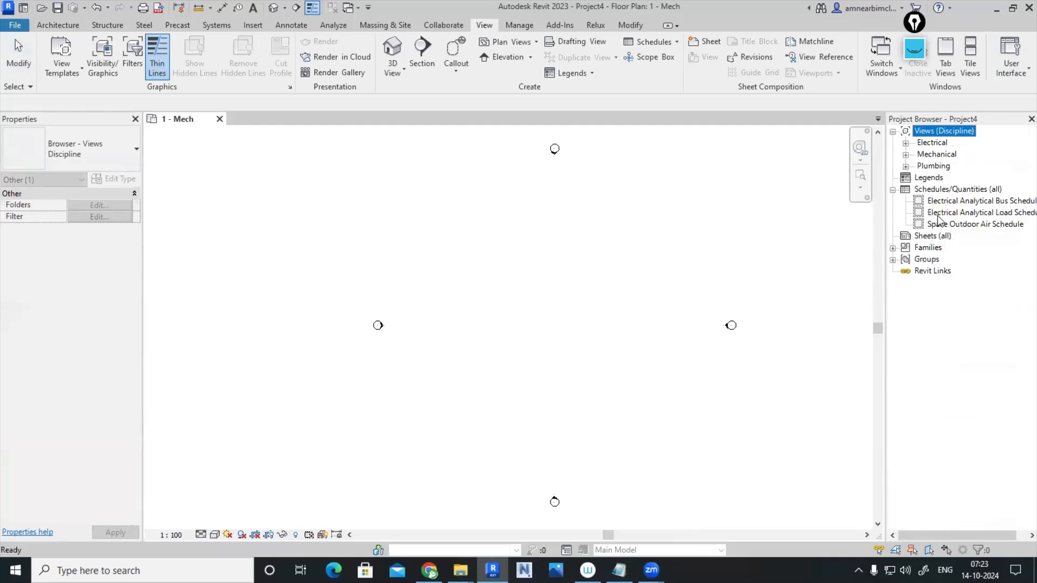
{"action": "left_click", "coordinate": [893, 190]}
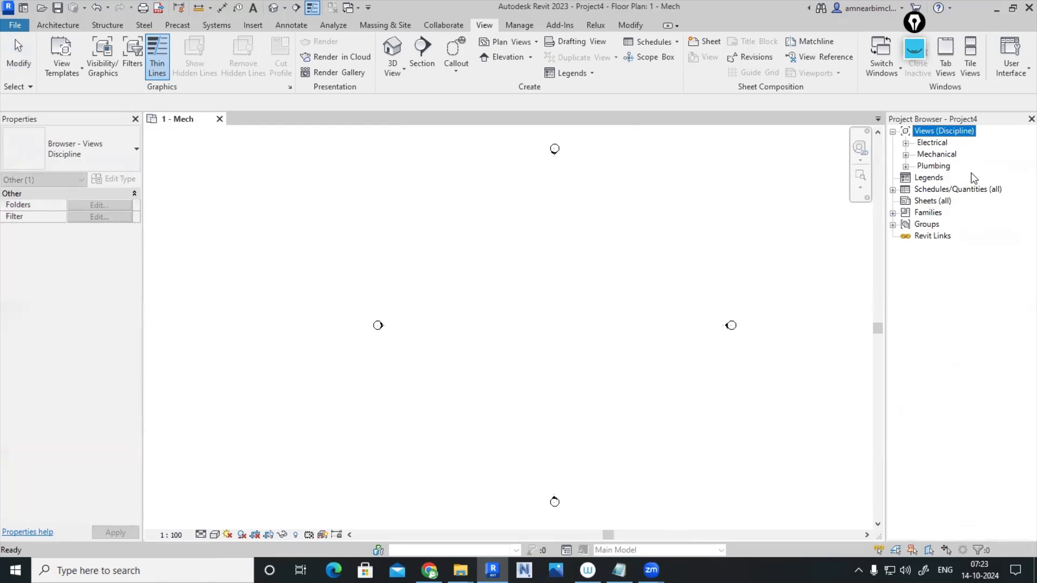
Expand the Mechanical HVAC views in the Project Browser and open the South - Mech elevation at its level heads
{"action": "left_click", "coordinate": [906, 155]}
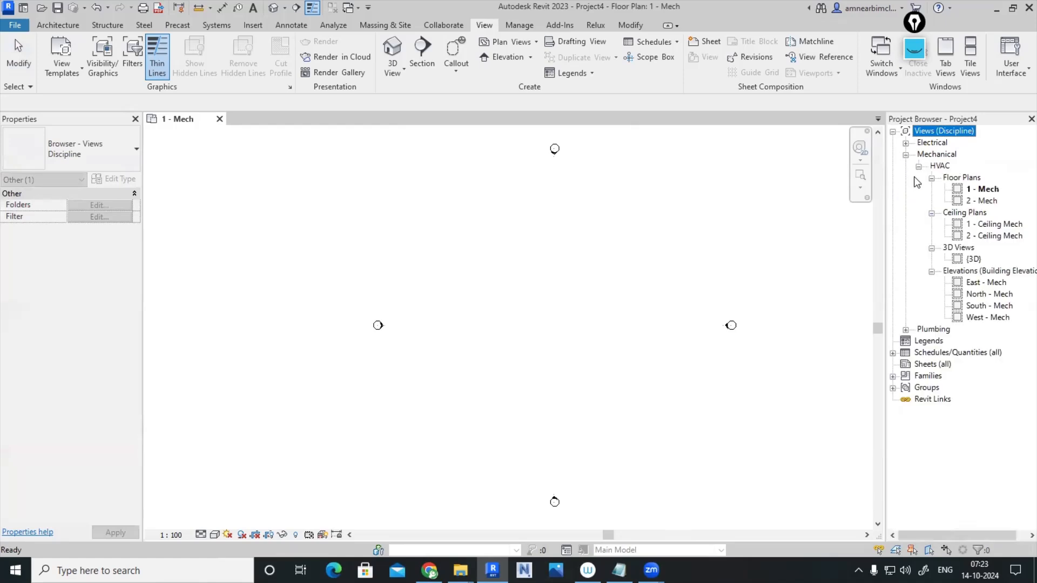
{"action": "left_click", "coordinate": [918, 167]}
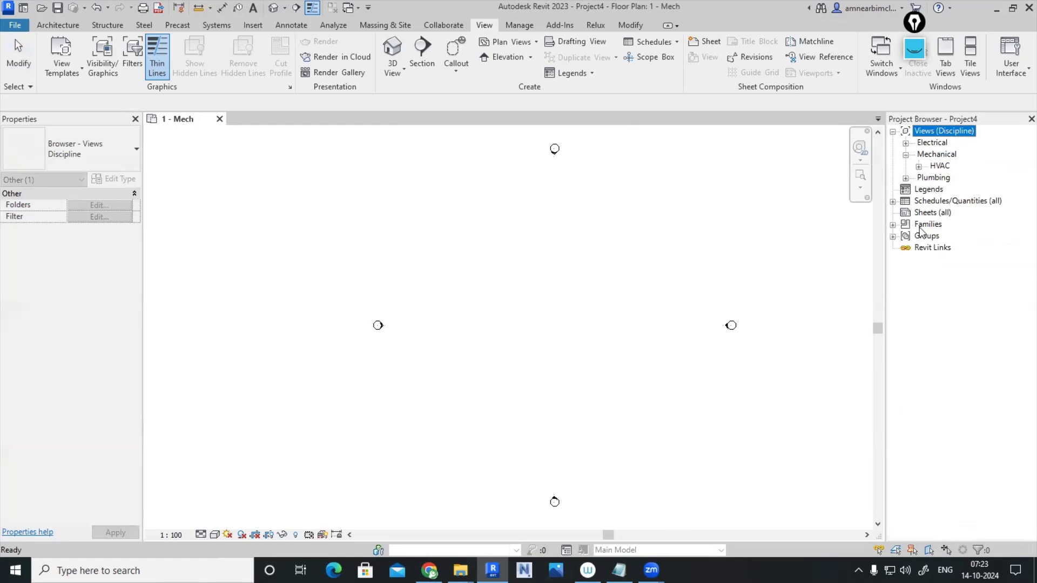
{"action": "left_click", "coordinate": [919, 168]}
{"action": "left_click", "coordinate": [919, 167]}
{"action": "left_click", "coordinate": [919, 167]}
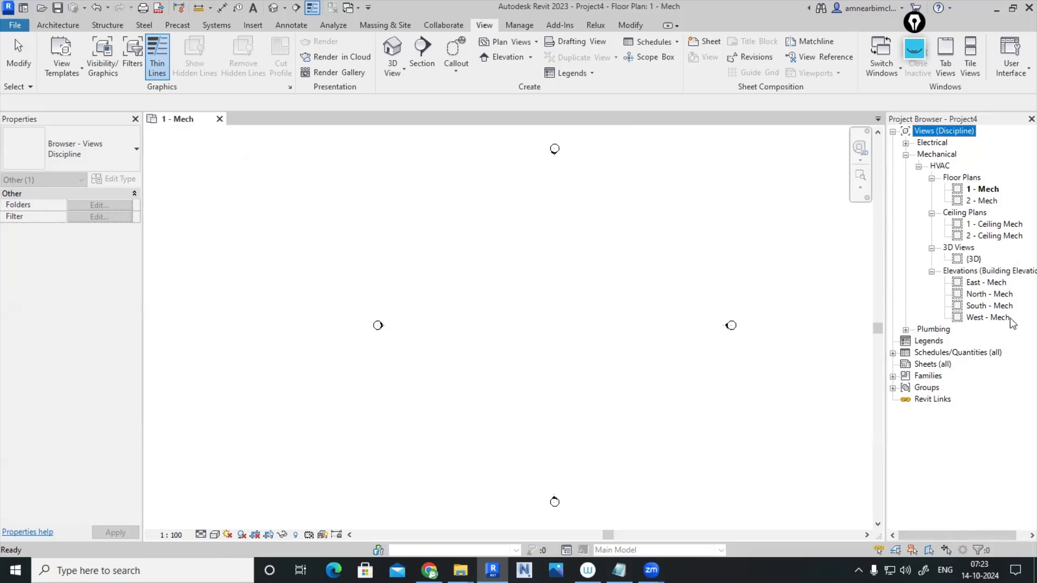
{"action": "double_click", "coordinate": [972, 305]}
{"action": "middle_click_drag", "start_coordinate": [795, 337], "coordinate": [622, 345]}
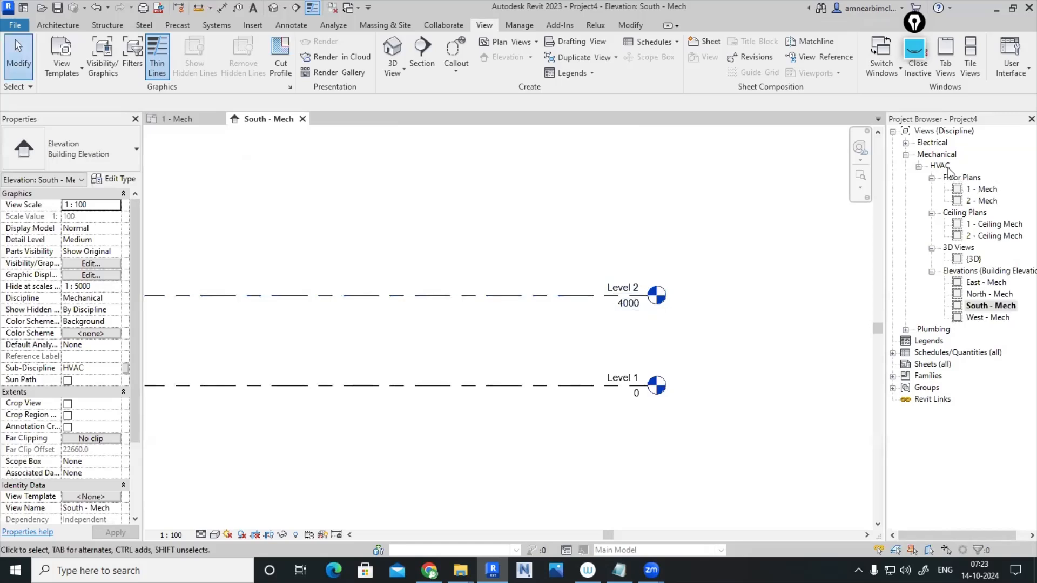
Examine the HVAC floor plans and ceiling plans listed for each level, comparing them with the level heads in the South - Mech elevation
{"action": "left_click", "coordinate": [987, 190]}
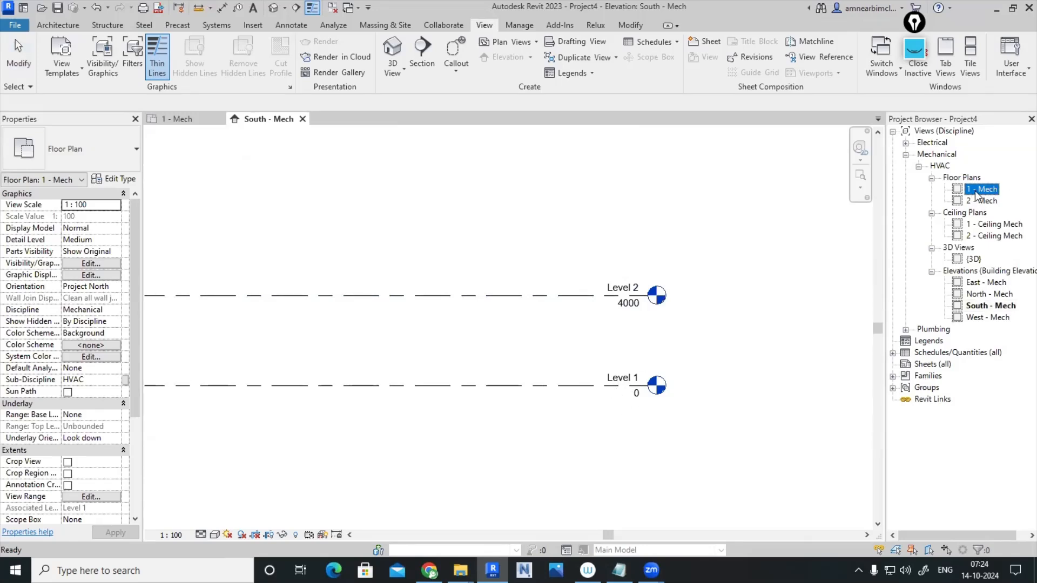
{"action": "left_click", "coordinate": [993, 225]}
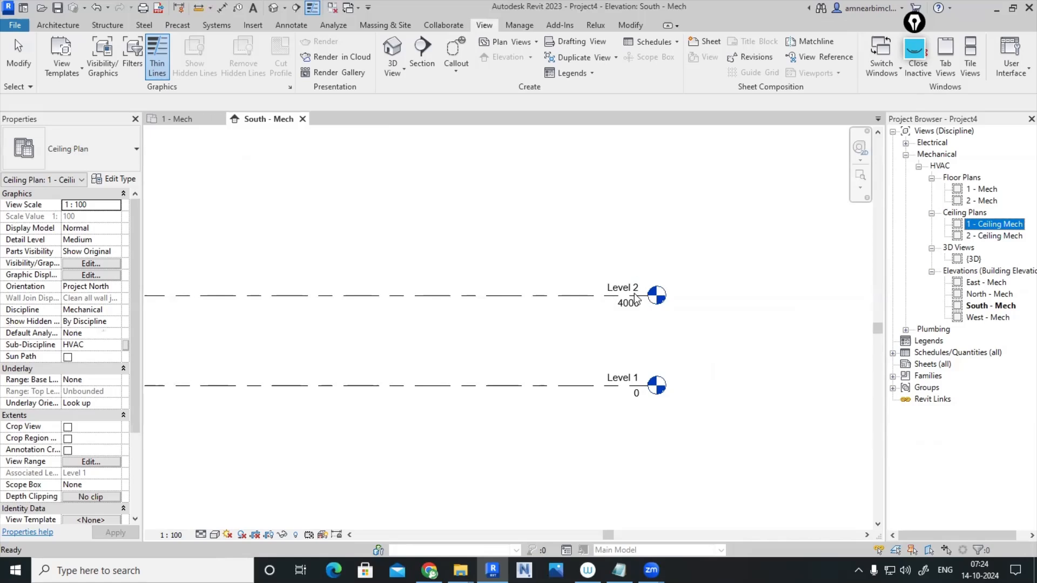
{"action": "left_click", "coordinate": [983, 201]}
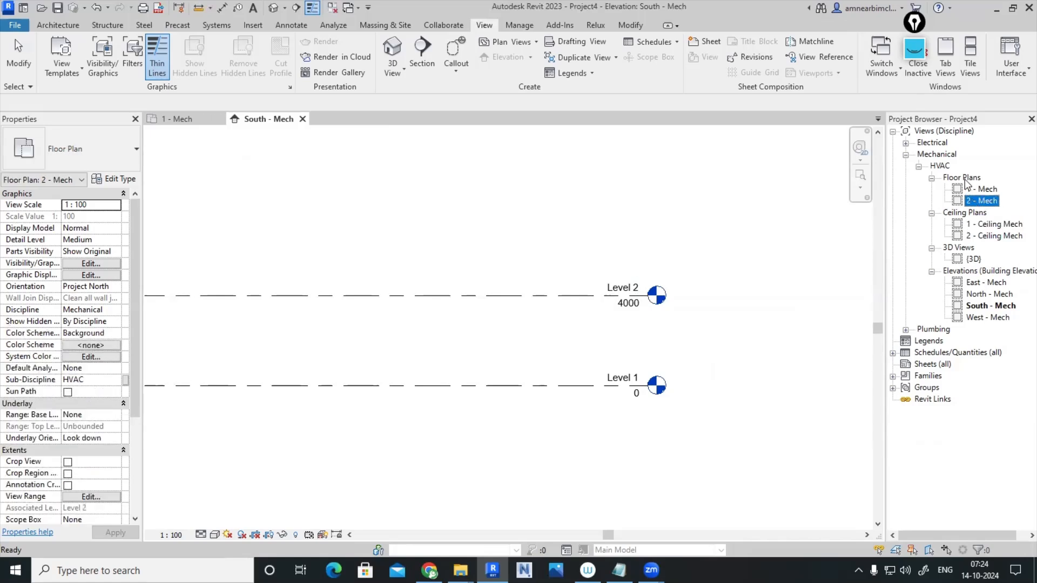
{"action": "left_click", "coordinate": [995, 236]}
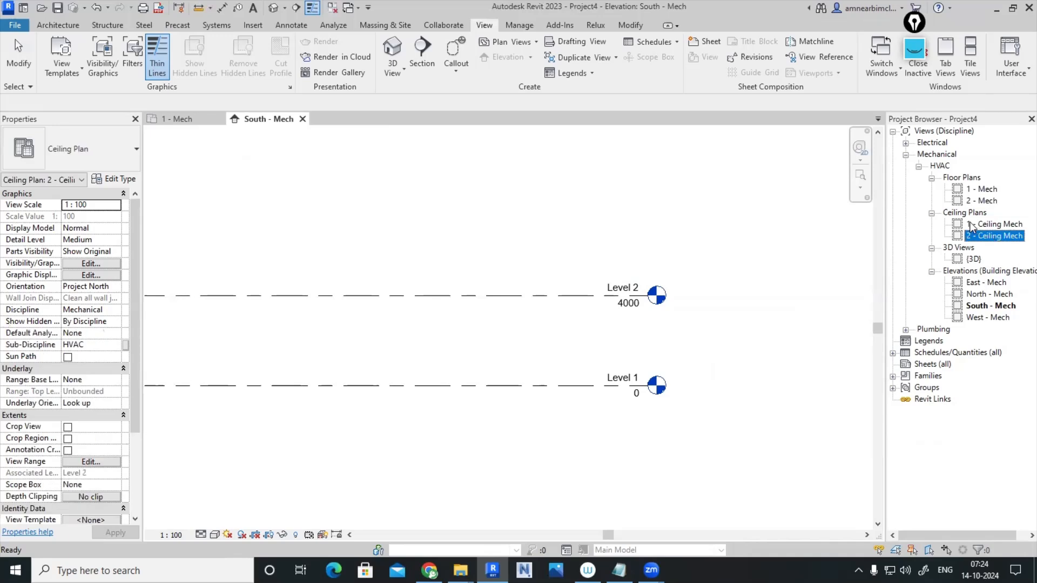
{"action": "left_click", "coordinate": [965, 212]}
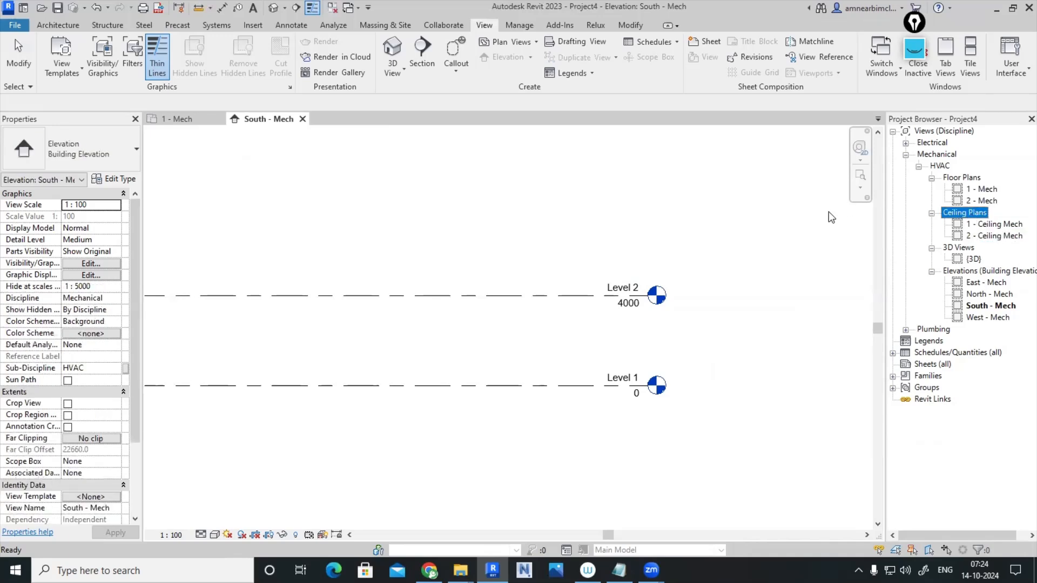
{"action": "left_click", "coordinate": [762, 323]}
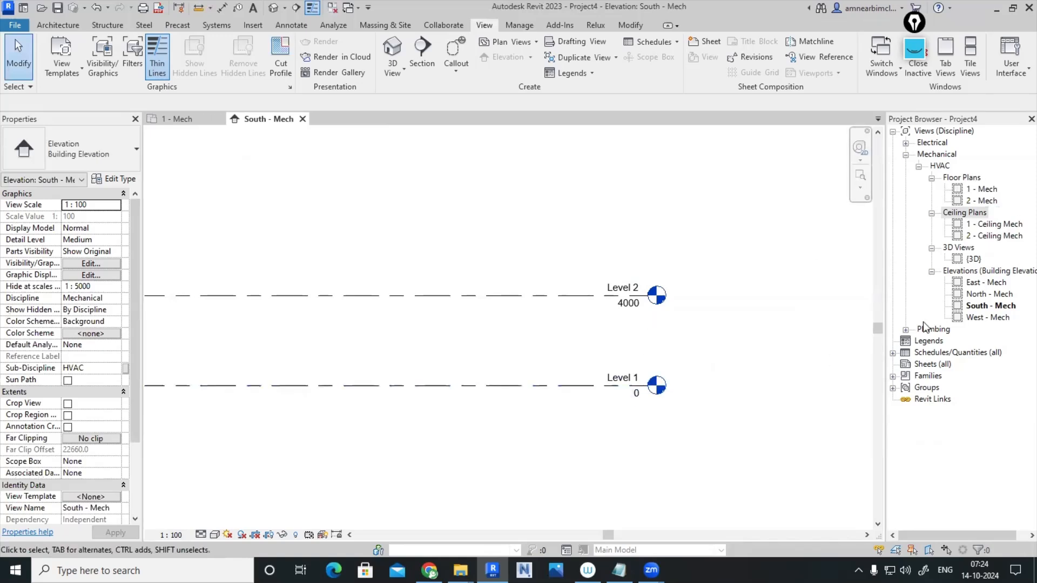
Open the 1 - Mech floor plan with its four elevation markers in view
{"action": "double_click", "coordinate": [988, 189]}
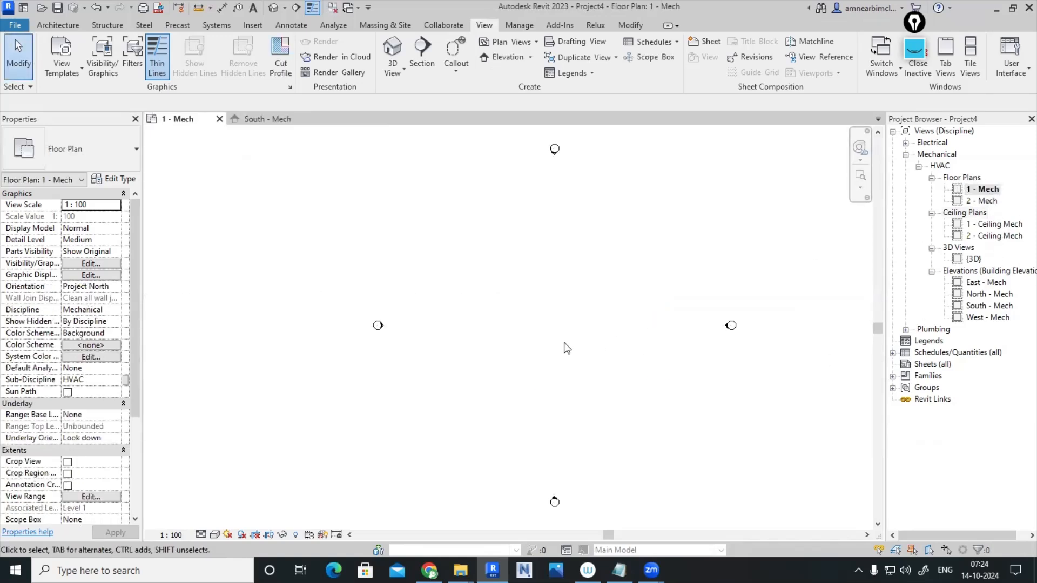
{"action": "scroll", "coordinate": [564, 343], "scroll_direction": "down", "scroll_amount": 8}
{"action": "middle_click_drag", "start_coordinate": [609, 361], "coordinate": [537, 370]}
{"action": "scroll", "coordinate": [527, 370], "scroll_direction": "up", "scroll_amount": 4}
{"action": "scroll", "coordinate": [468, 314], "scroll_direction": "up", "scroll_amount": 3}
{"action": "middle_click_drag", "start_coordinate": [470, 320], "coordinate": [521, 321]}
Draw a closed loop of six Generic - 200mm walls between the elevation markers, with a sloped base and one diagonal side
{"action": "left_click", "coordinate": [58, 24]}
{"action": "left_click", "coordinate": [53, 52]}
{"action": "left_click", "coordinate": [452, 265]}
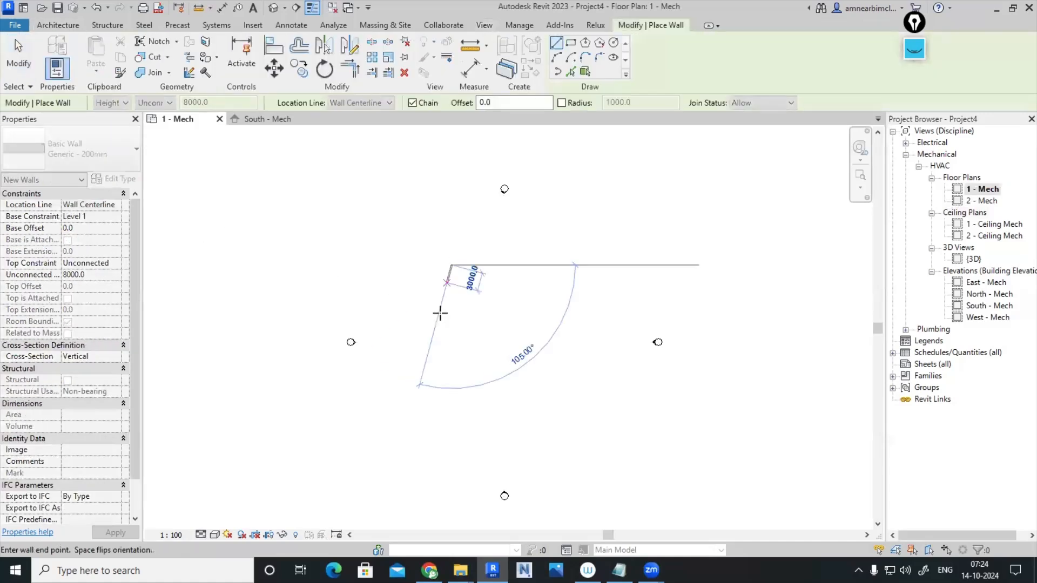
{"action": "left_click", "coordinate": [456, 346]}
{"action": "left_click", "coordinate": [488, 351]}
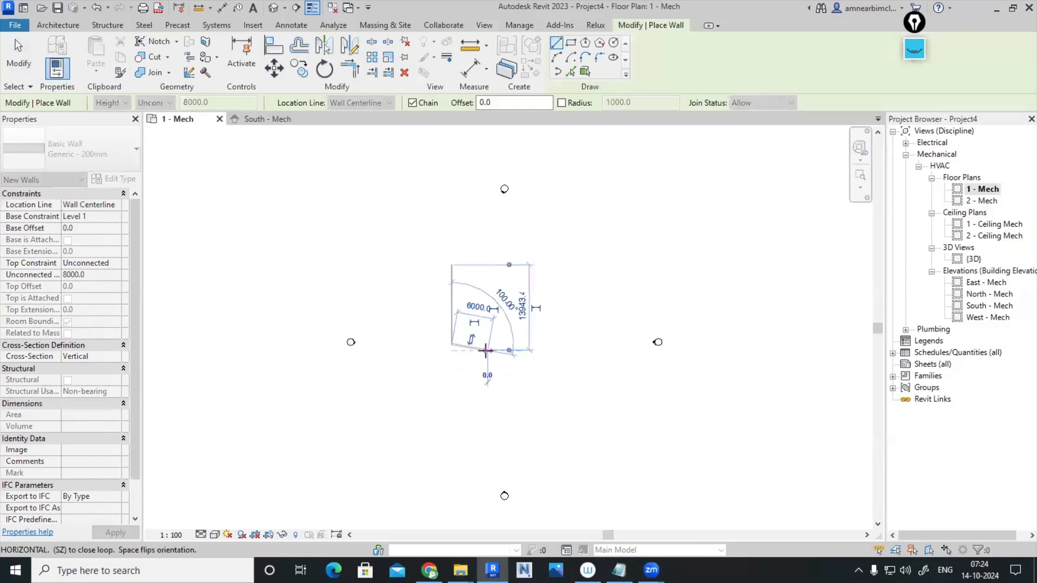
{"action": "left_click", "coordinate": [489, 326]}
{"action": "left_click", "coordinate": [462, 308]}
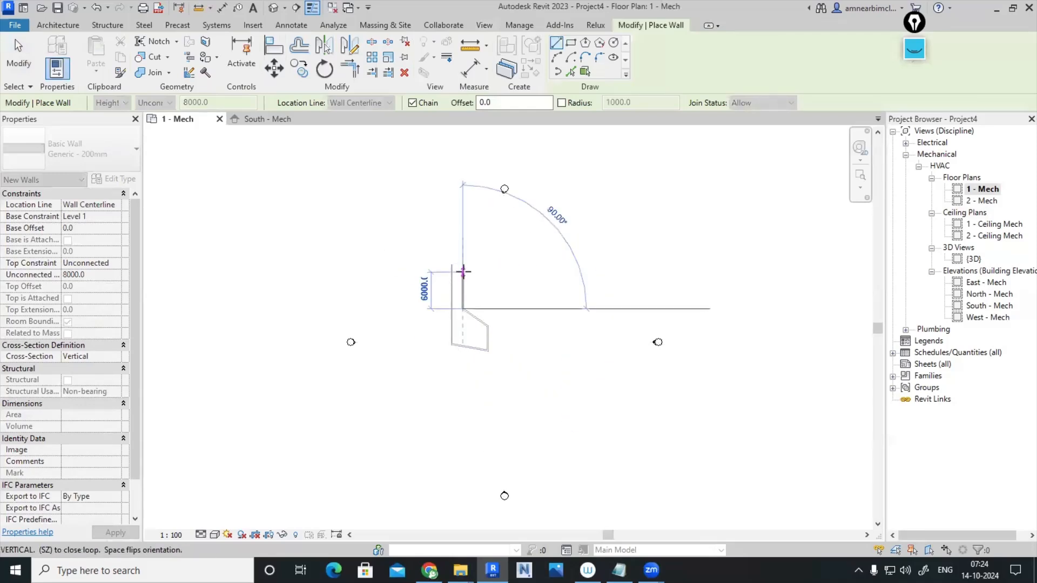
{"action": "left_click", "coordinate": [451, 265]}
{"action": "key", "text": "Escape"}
{"action": "key", "text": "Escape"}
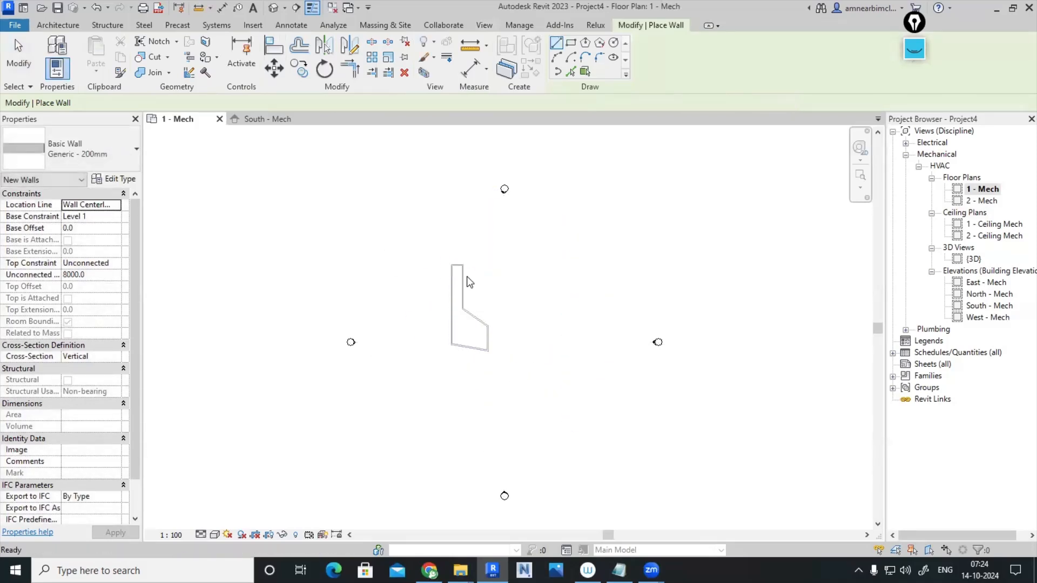
Set the floor plan's detail level to Fine and change its visual style
{"action": "scroll", "coordinate": [475, 321], "scroll_direction": "up", "scroll_amount": 5}
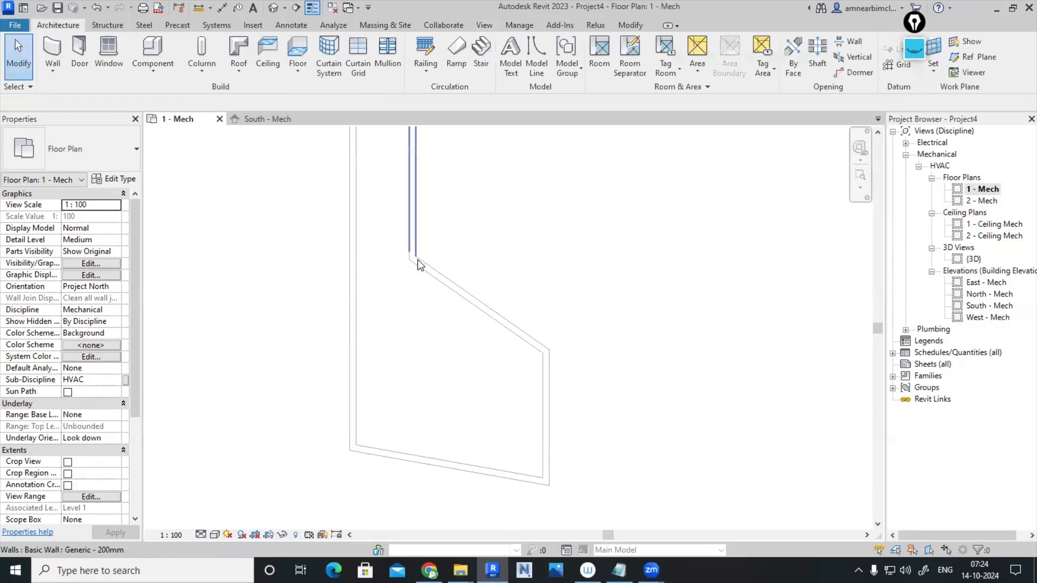
{"action": "left_click", "coordinate": [201, 535]}
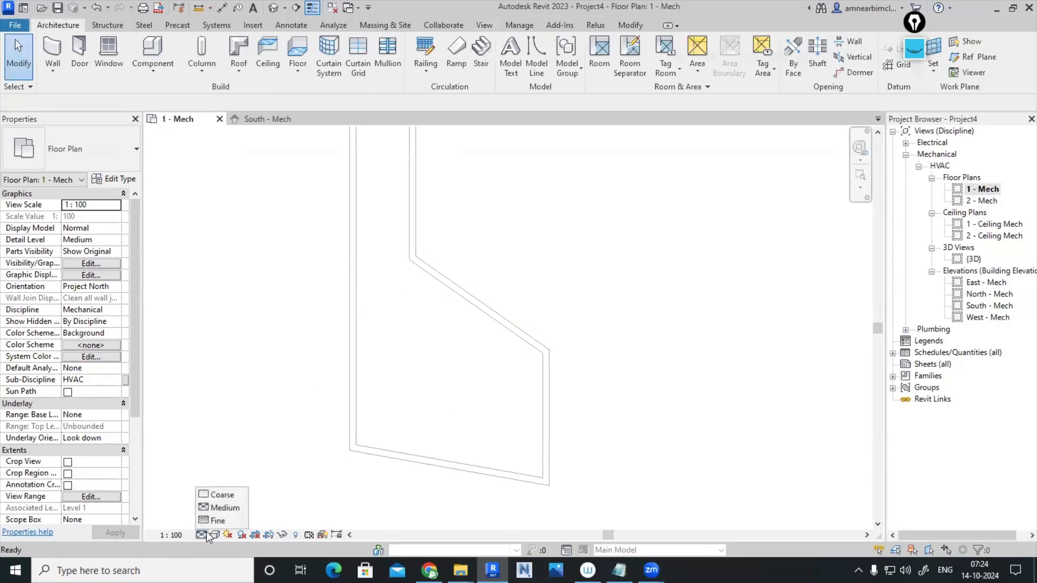
{"action": "left_click", "coordinate": [221, 519]}
{"action": "left_click", "coordinate": [214, 535]}
{"action": "left_click", "coordinate": [243, 508]}
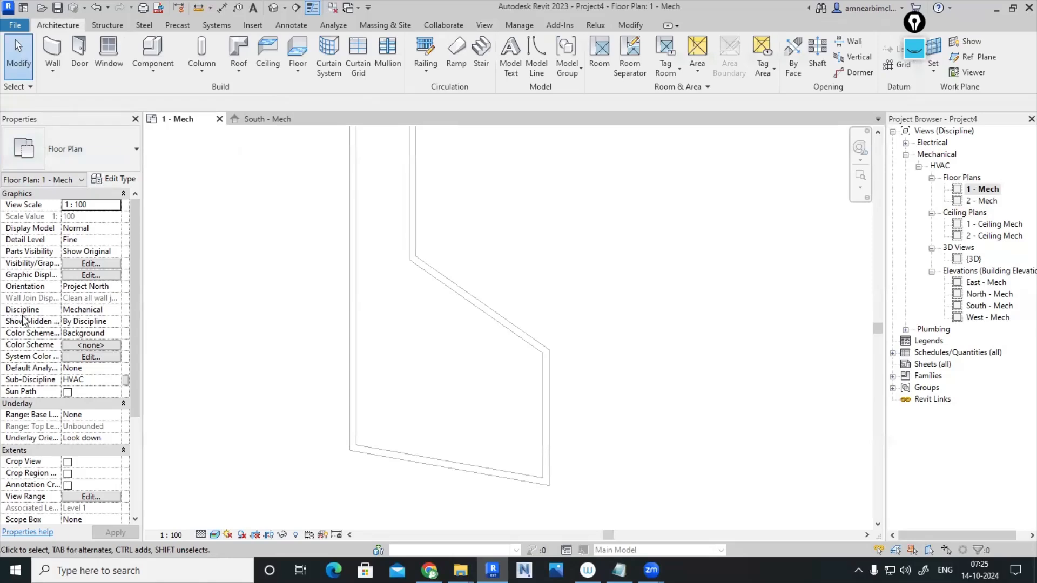
Set the floor plan's Discipline to Architectural and inspect the diagonal wall
{"action": "left_click", "coordinate": [116, 309]}
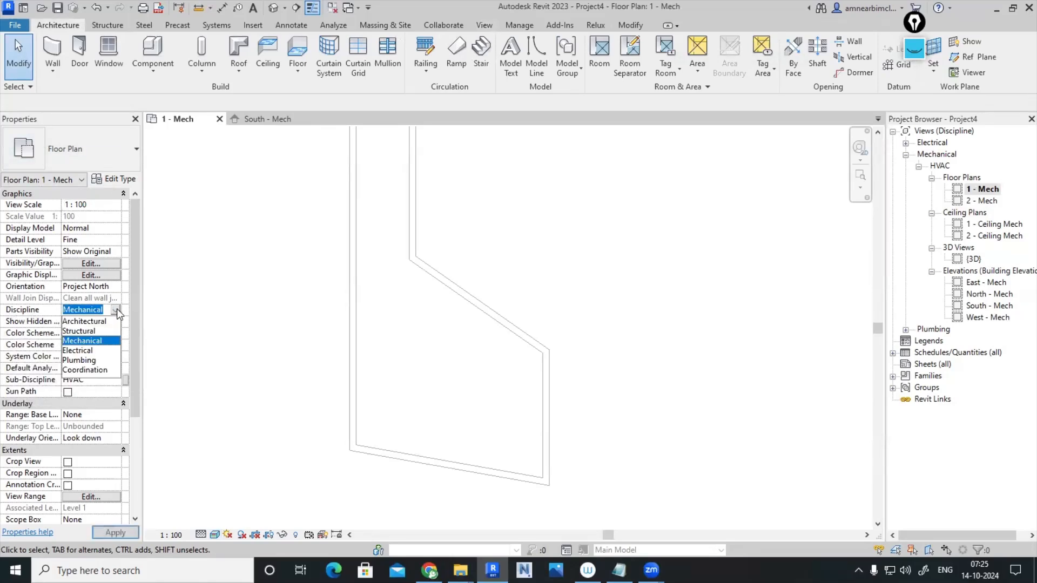
{"action": "left_click", "coordinate": [86, 323]}
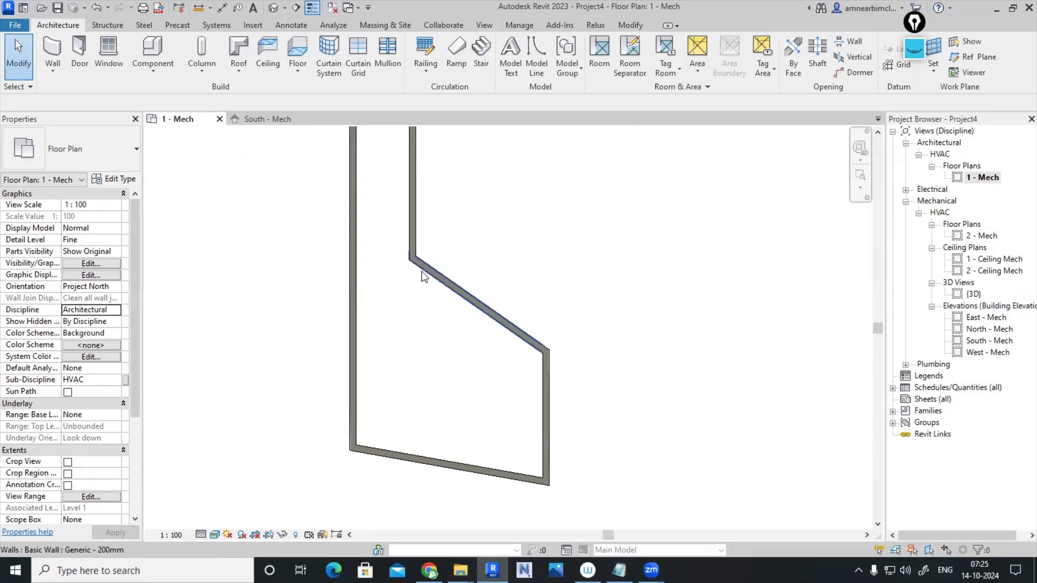
{"action": "left_click", "coordinate": [477, 300]}
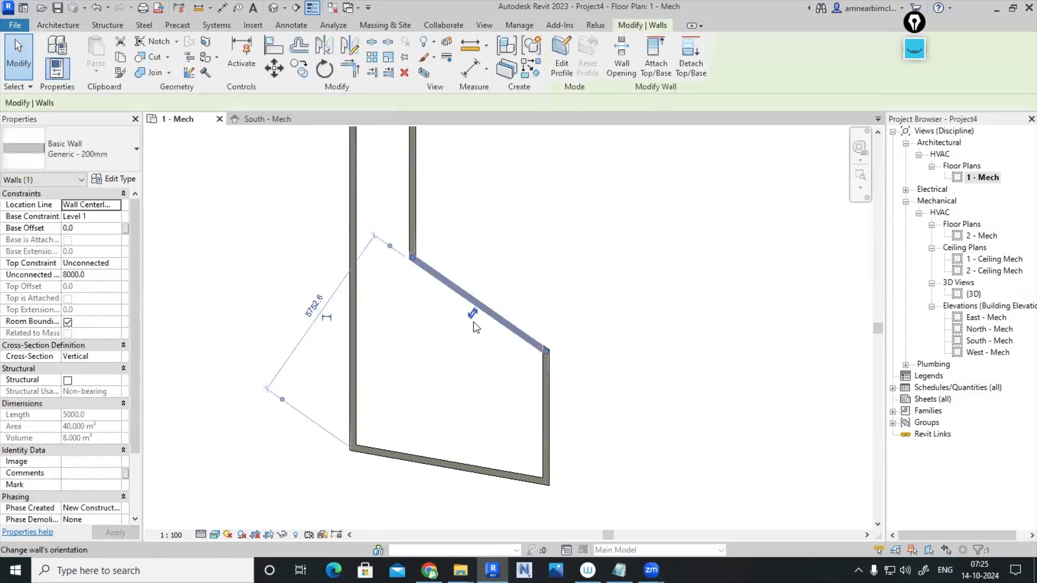
{"action": "left_click", "coordinate": [411, 344]}
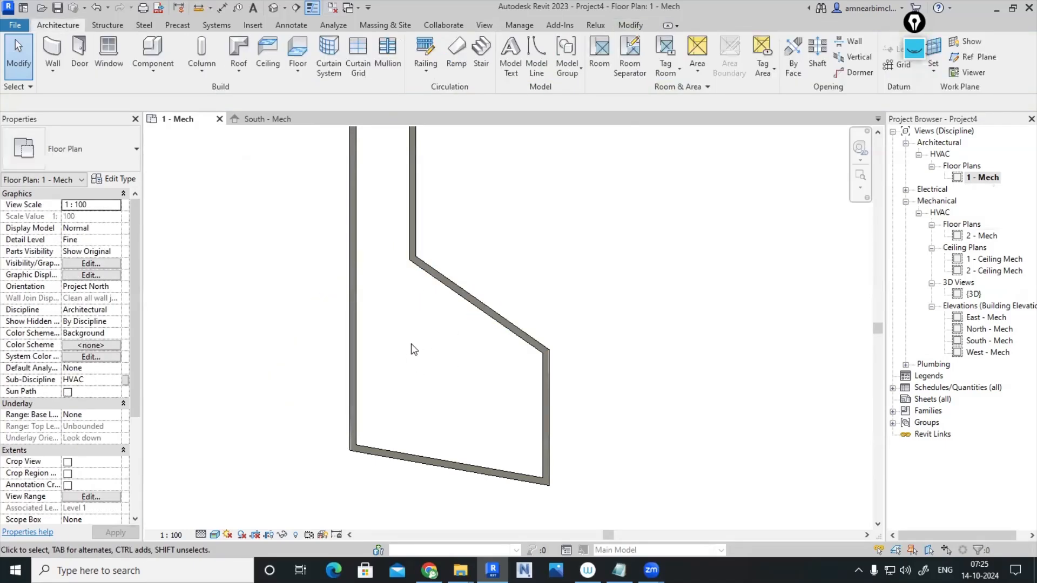
Set the floor plan's Discipline to Mechanical and apply the change
{"action": "left_click", "coordinate": [115, 311]}
{"action": "left_click", "coordinate": [86, 342]}
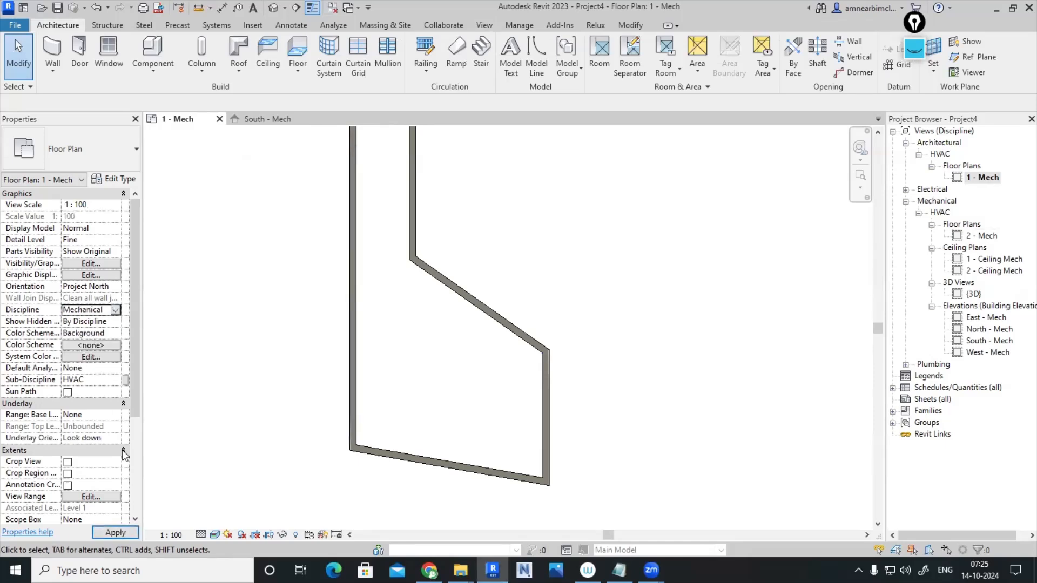
{"action": "left_click", "coordinate": [115, 532]}
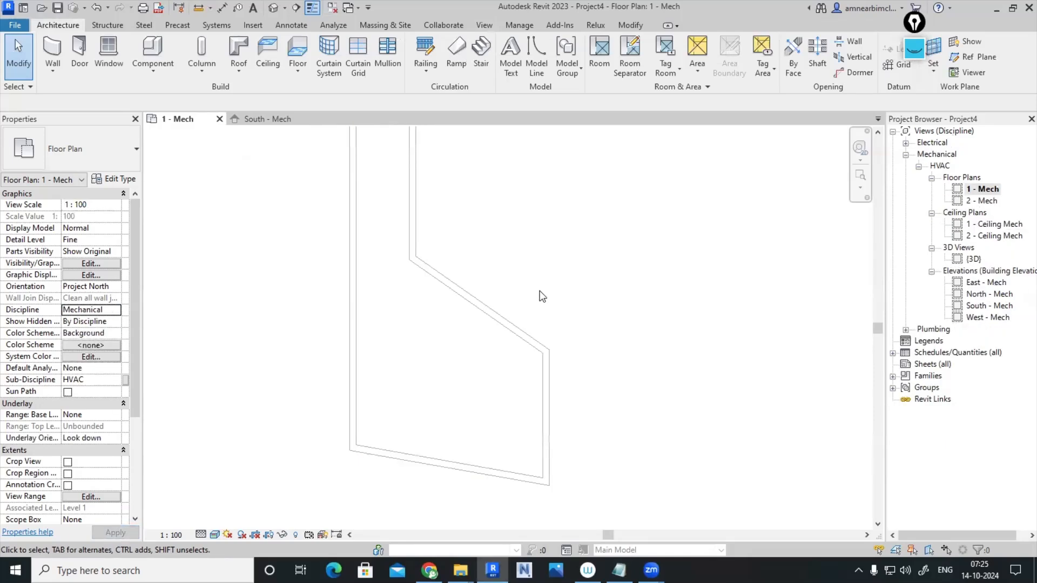
{"action": "scroll", "coordinate": [539, 290], "scroll_direction": "down", "scroll_amount": 4}
{"action": "middle_click_drag", "start_coordinate": [504, 254], "coordinate": [548, 336]}
{"action": "scroll", "coordinate": [532, 292], "scroll_direction": "up", "scroll_amount": 3}
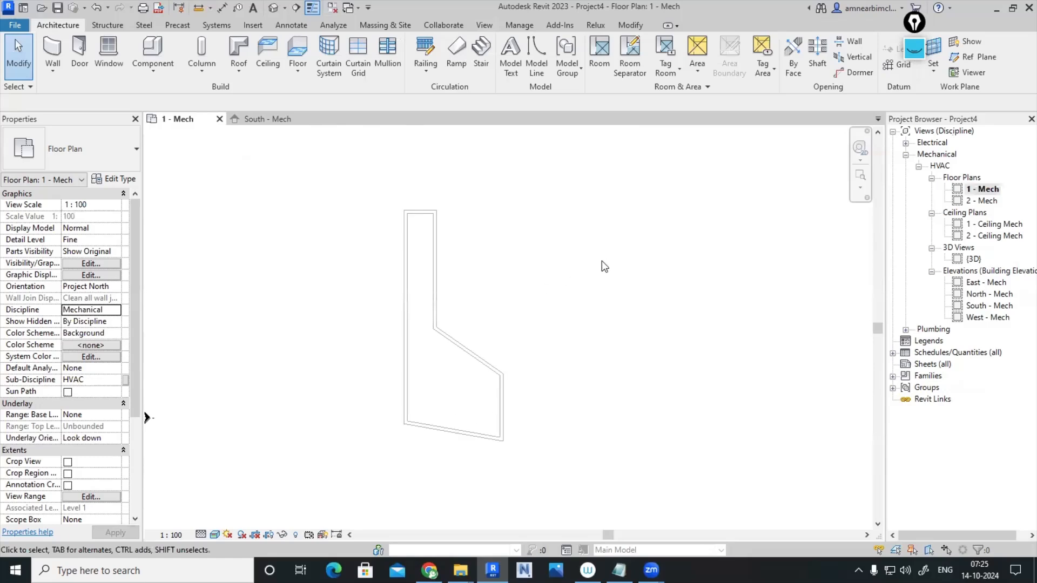
{"action": "middle_click_drag", "start_coordinate": [602, 263], "coordinate": [582, 275]}
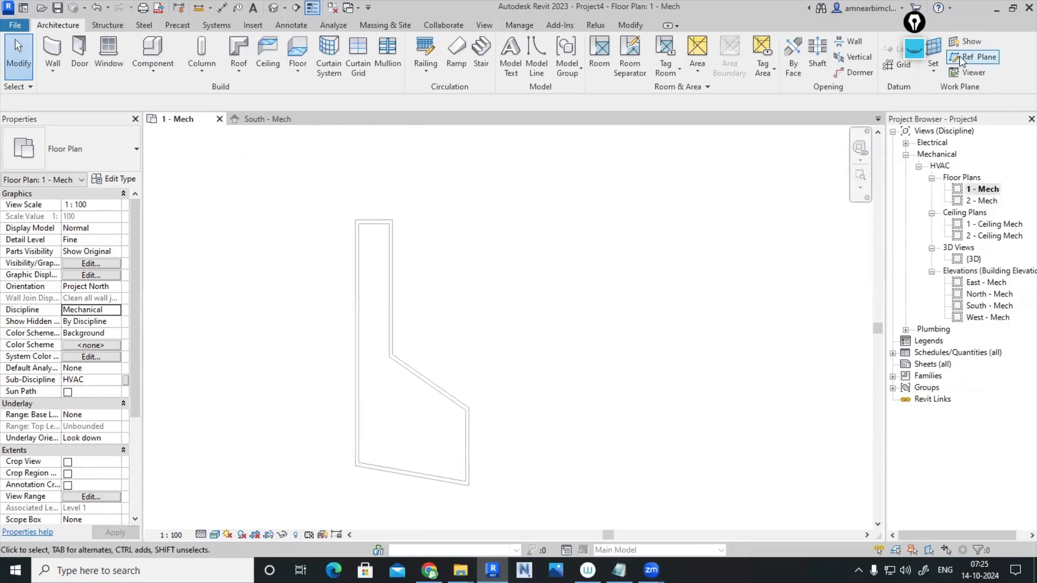
Clear the old ink notes from the screen, choose a black annotation pen, and hide the annotation tools
{"action": "left_click_drag", "start_coordinate": [918, 30], "coordinate": [971, 74]}
{"action": "left_click", "coordinate": [972, 96]}
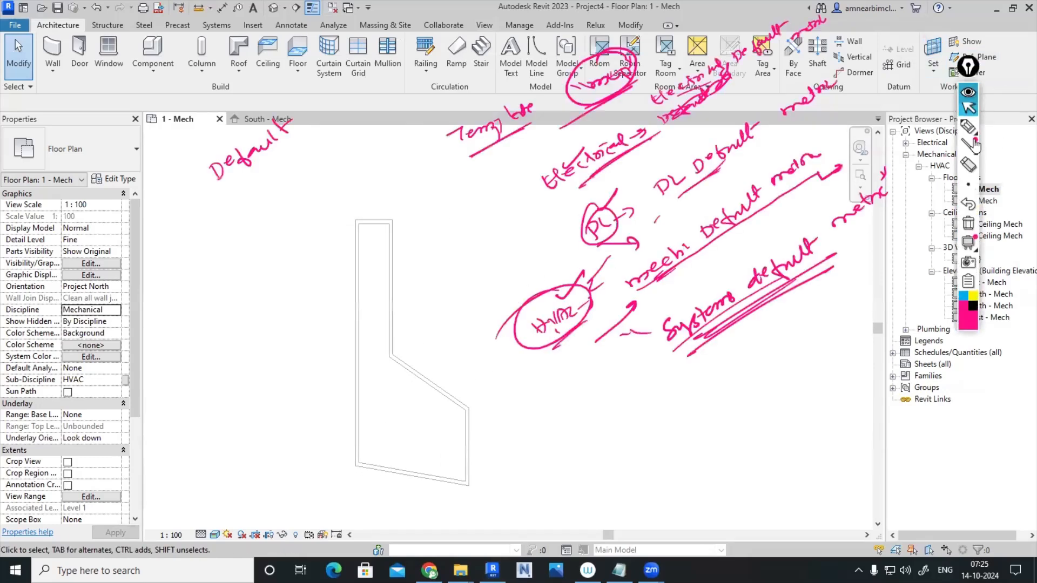
{"action": "left_click", "coordinate": [969, 231]}
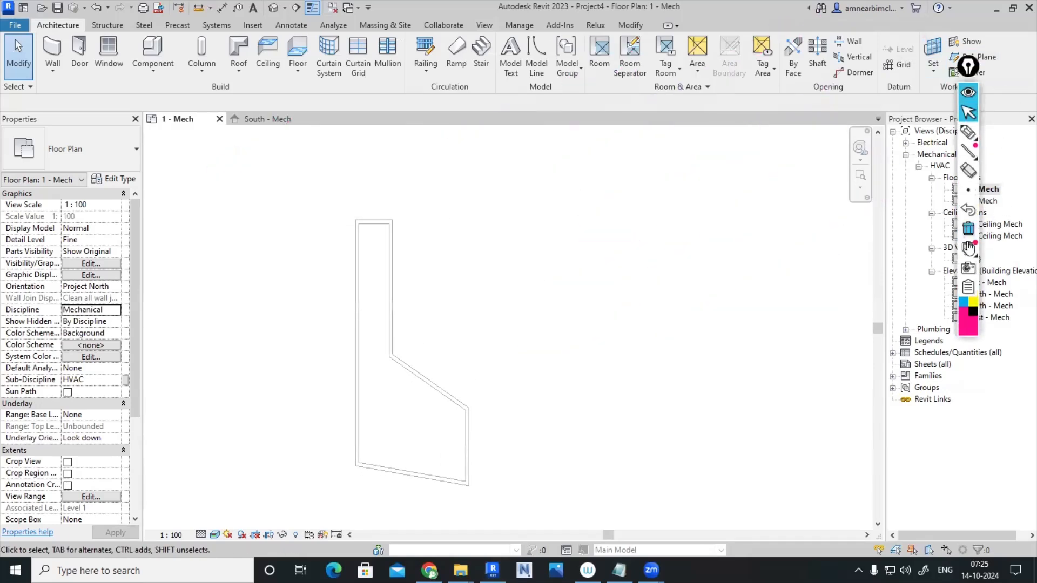
{"action": "left_click", "coordinate": [974, 313]}
{"action": "left_click", "coordinate": [969, 133]}
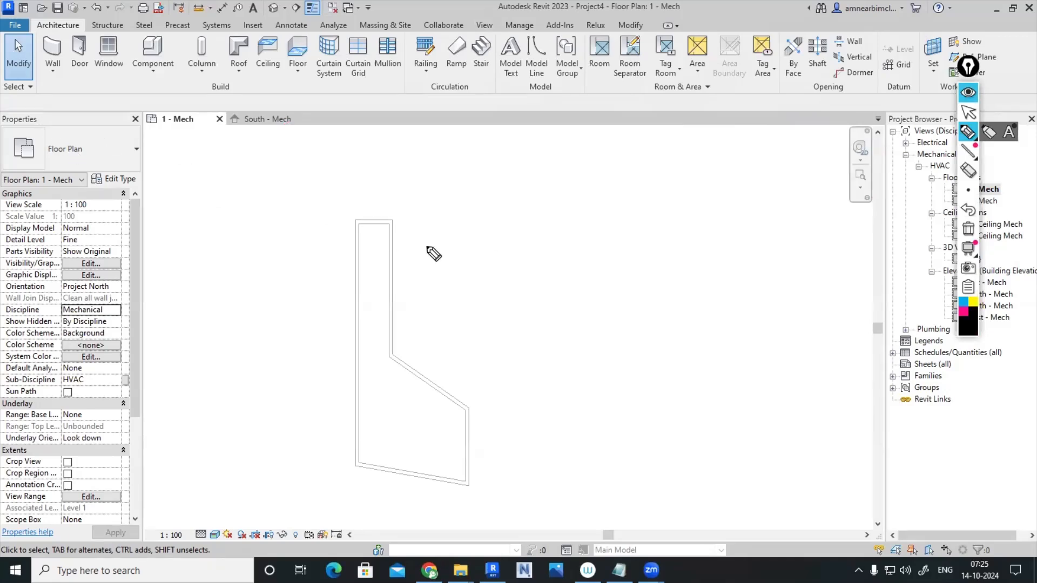
{"action": "left_click", "coordinate": [967, 92]}
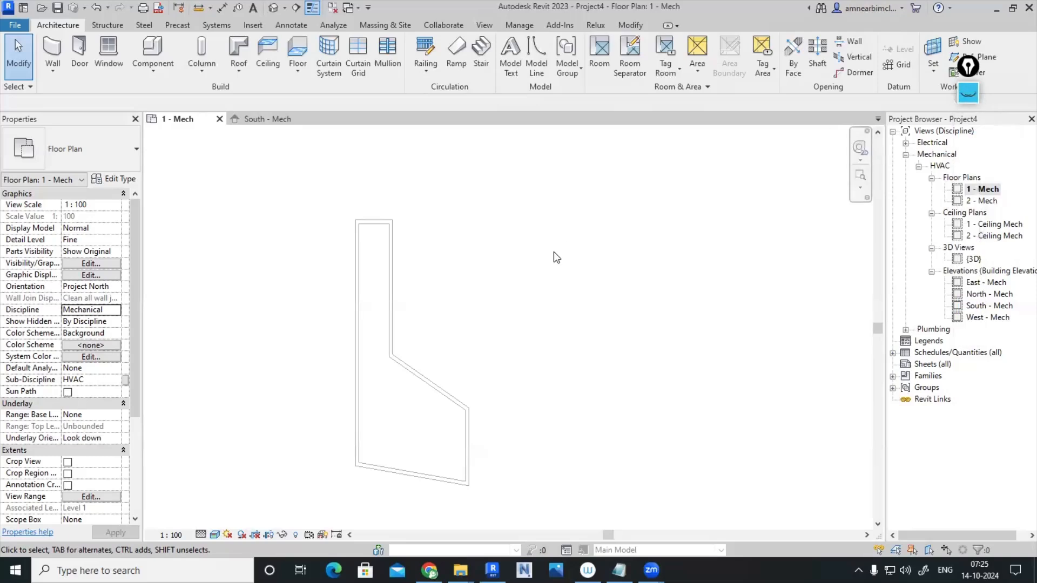
Select the wall running up from the diagonal wall, then circle the Properties heading and label the bracketed constraints "instance parameter" in ink
{"action": "left_click", "coordinate": [391, 301]}
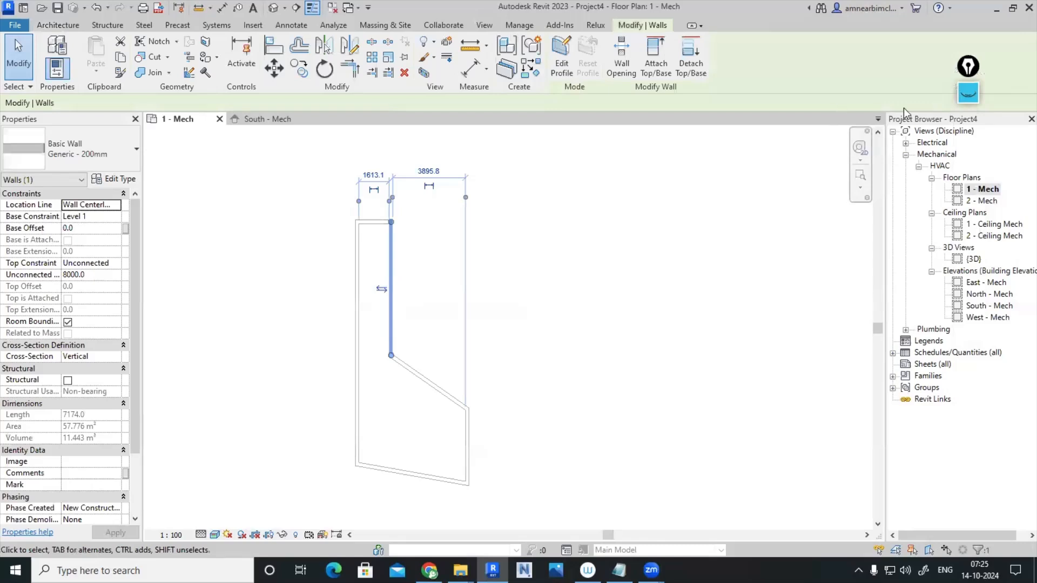
{"action": "left_click", "coordinate": [968, 93]}
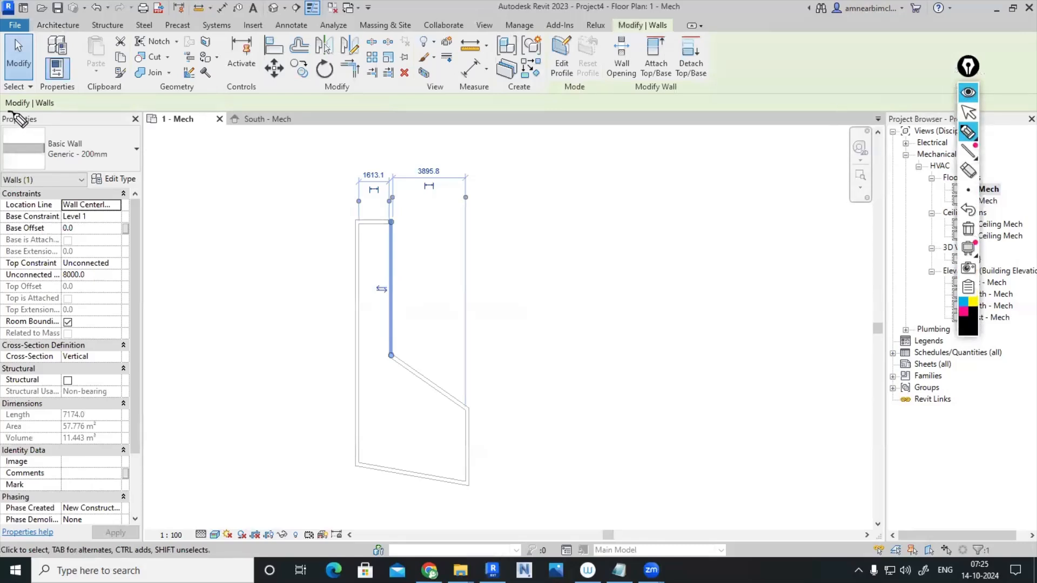
{"action": "mouse_move", "coordinate": [13, 115]}
{"action": "left_mouse_down"}
{"action": "mouse_move", "coordinate": [3, 125]}
{"action": "mouse_move", "coordinate": [24, 130]}
{"action": "mouse_move", "coordinate": [41, 115]}
{"action": "mouse_move", "coordinate": [7, 122]}
{"action": "left_mouse_up"}
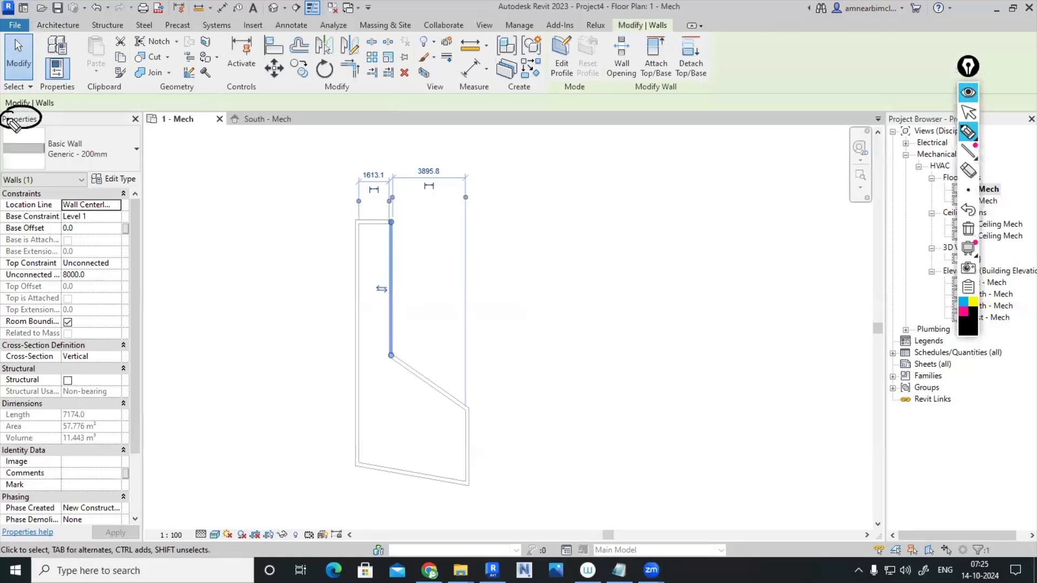
{"action": "mouse_move", "coordinate": [3, 186]}
{"action": "left_mouse_down"}
{"action": "mouse_move", "coordinate": [3, 263]}
{"action": "mouse_move", "coordinate": [65, 185]}
{"action": "mouse_move", "coordinate": [138, 215]}
{"action": "mouse_move", "coordinate": [128, 330]}
{"action": "left_mouse_up"}
{"action": "mouse_move", "coordinate": [134, 288]}
{"action": "left_mouse_down"}
{"action": "mouse_move", "coordinate": [201, 253]}
{"action": "mouse_move", "coordinate": [339, 140]}
{"action": "left_mouse_up"}
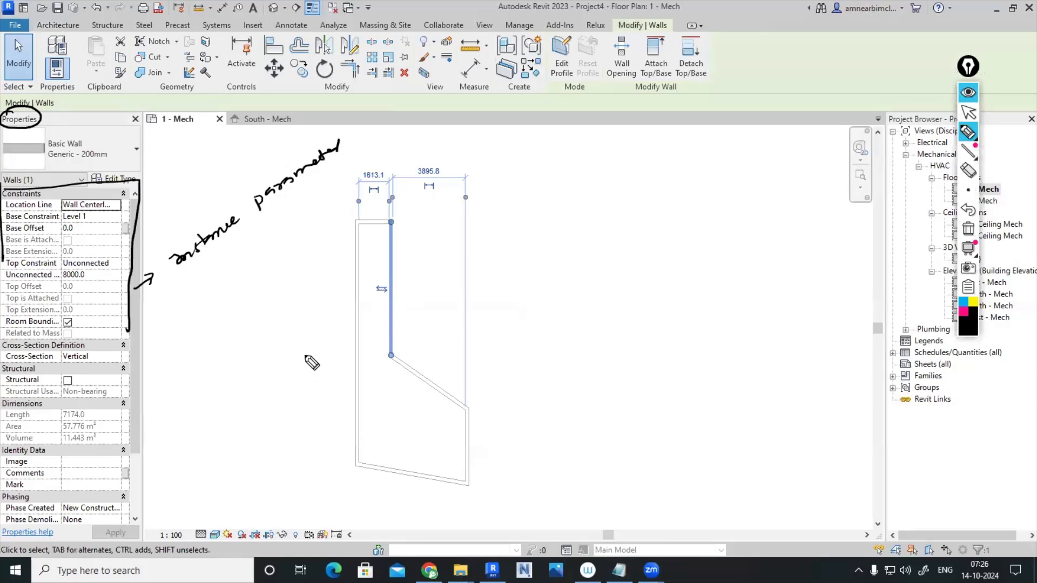
Draw an ink arrow down the wall's constraints, circle the Unconnected Height value, and finish the bracket around the parameters
{"action": "mouse_move", "coordinate": [28, 192]}
{"action": "left_mouse_down"}
{"action": "mouse_move", "coordinate": [45, 189]}
{"action": "mouse_move", "coordinate": [42, 237]}
{"action": "left_mouse_up"}
{"action": "mouse_move", "coordinate": [84, 265]}
{"action": "left_mouse_down"}
{"action": "mouse_move", "coordinate": [47, 281]}
{"action": "mouse_move", "coordinate": [104, 271]}
{"action": "left_mouse_up"}
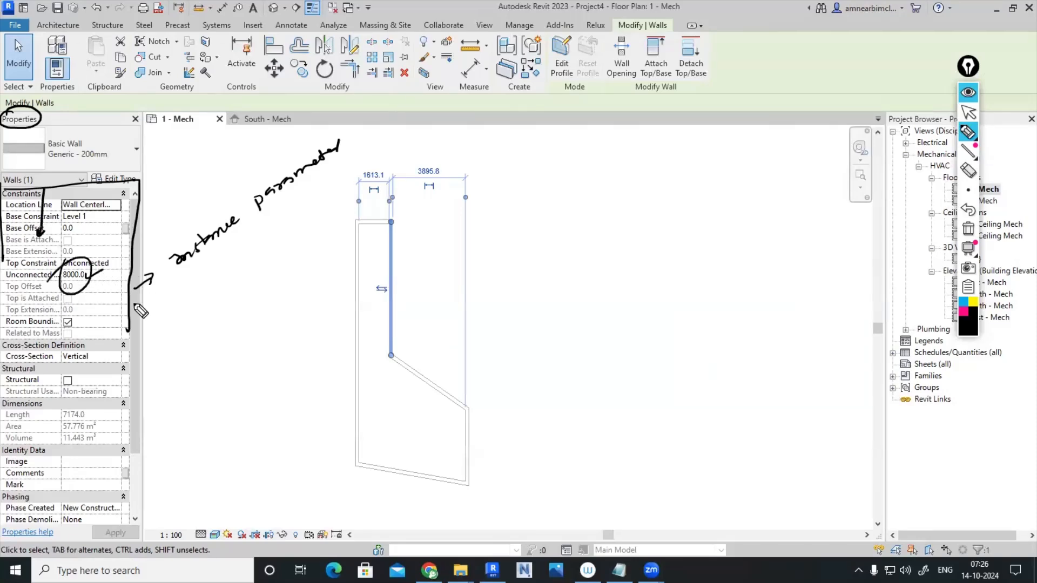
{"action": "left_click_drag", "start_coordinate": [130, 320], "coordinate": [116, 330]}
Write "instance" in ink beside the Properties heading and underline it twice
{"action": "left_click_drag", "start_coordinate": [43, 114], "coordinate": [120, 69]}
{"action": "left_click_drag", "start_coordinate": [89, 105], "coordinate": [132, 80]}
{"action": "left_click_drag", "start_coordinate": [85, 122], "coordinate": [125, 95]}
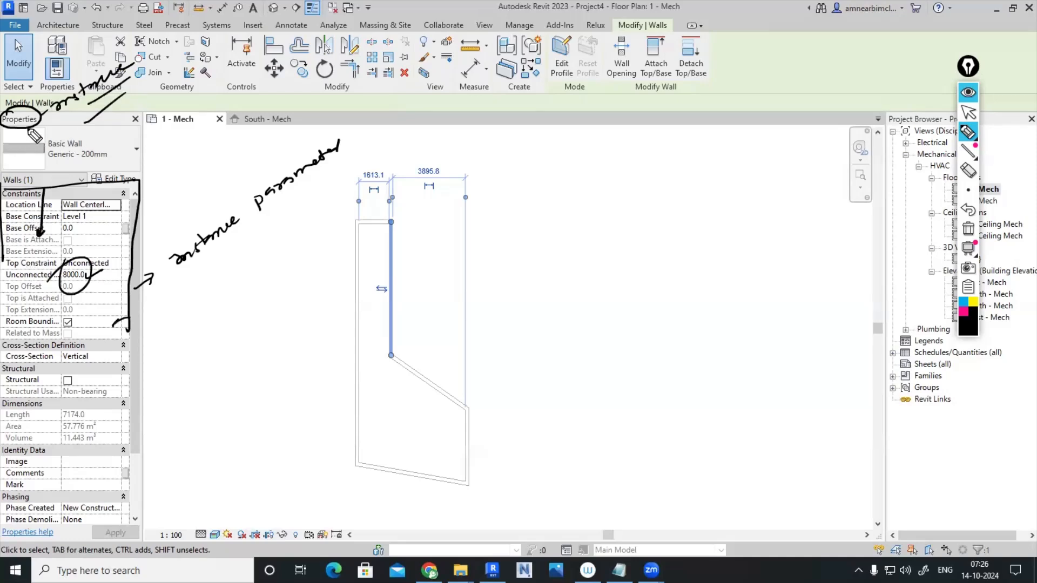
Draw ink arrows from the Properties heading to the constraints and down their values, and underline the "instance parameter" note
{"action": "mouse_move", "coordinate": [44, 122]}
{"action": "left_mouse_down"}
{"action": "mouse_move", "coordinate": [37, 111]}
{"action": "mouse_move", "coordinate": [6, 115]}
{"action": "mouse_move", "coordinate": [42, 128]}
{"action": "mouse_move", "coordinate": [32, 108]}
{"action": "mouse_move", "coordinate": [8, 197]}
{"action": "left_mouse_up"}
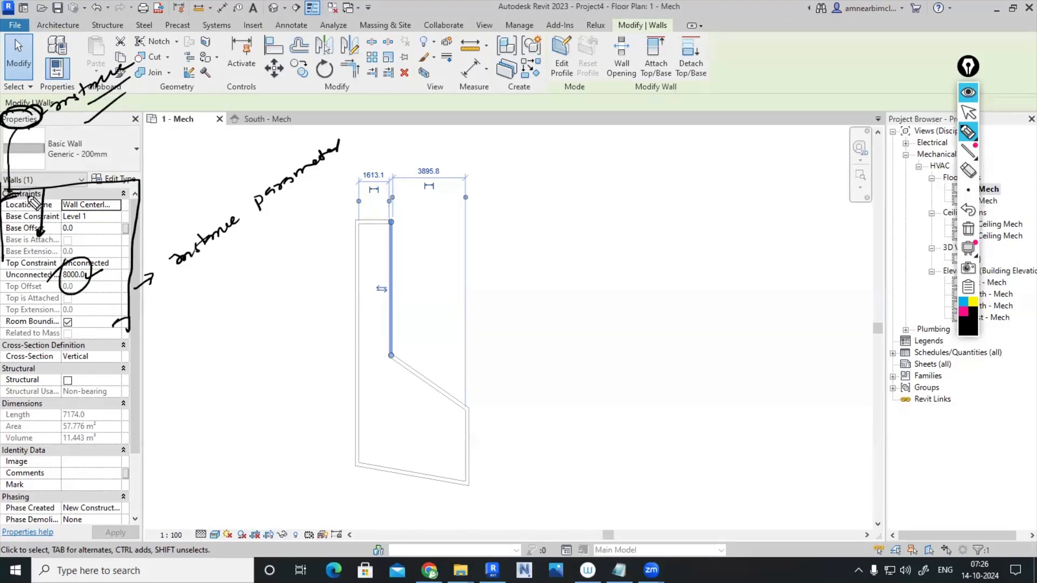
{"action": "left_click_drag", "start_coordinate": [81, 208], "coordinate": [79, 338]}
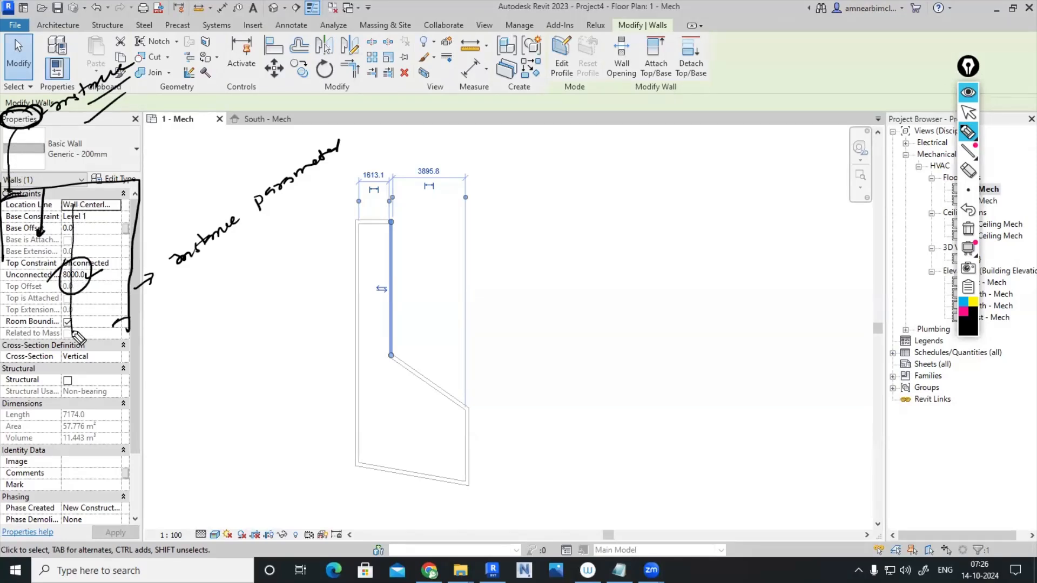
{"action": "left_click_drag", "start_coordinate": [176, 266], "coordinate": [278, 202]}
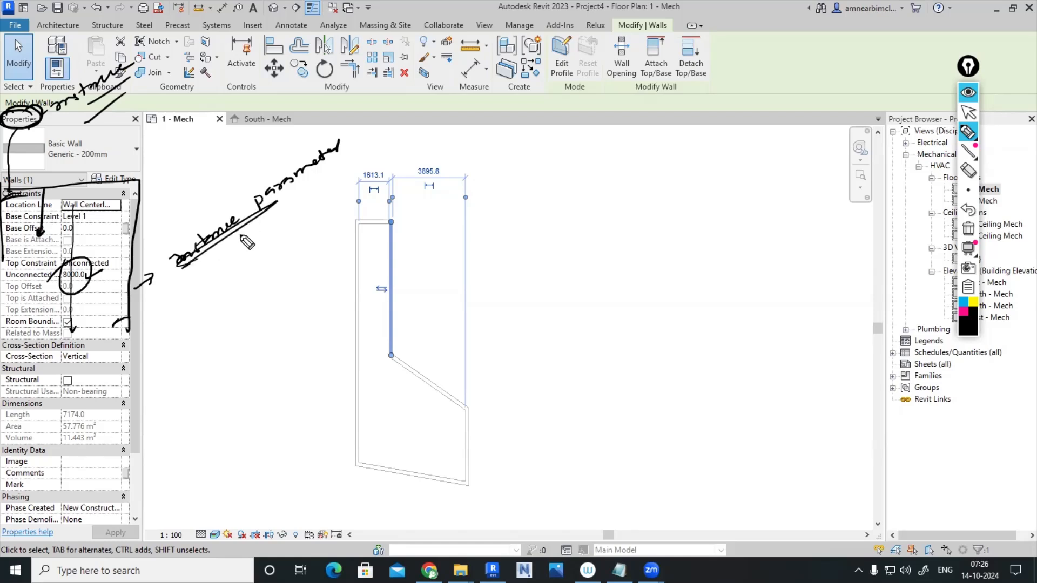
Circle Edit Type in ink, hide the annotations, and open the wall's type properties with the preview collapsed
{"action": "mouse_move", "coordinate": [130, 173]}
{"action": "left_mouse_down"}
{"action": "mouse_move", "coordinate": [102, 180]}
{"action": "mouse_move", "coordinate": [142, 186]}
{"action": "mouse_move", "coordinate": [130, 168]}
{"action": "mouse_move", "coordinate": [111, 172]}
{"action": "mouse_move", "coordinate": [113, 190]}
{"action": "left_mouse_up"}
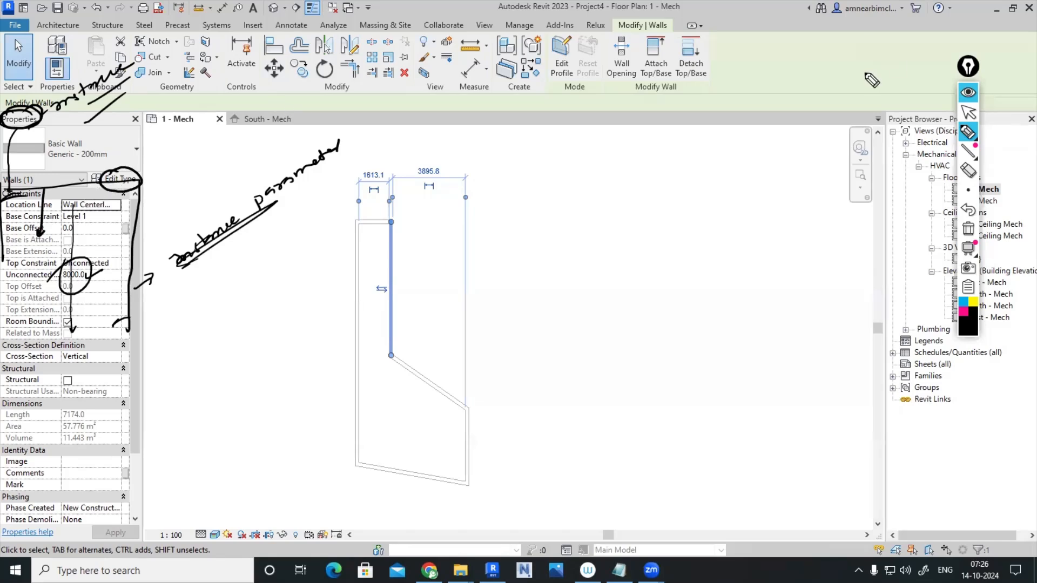
{"action": "left_click", "coordinate": [968, 92]}
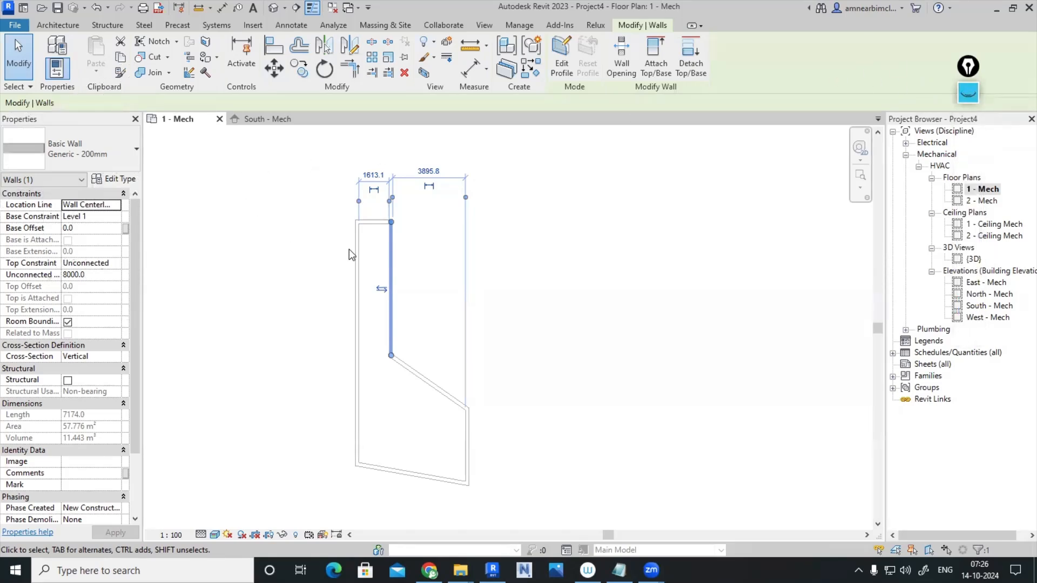
{"action": "left_click", "coordinate": [138, 178]}
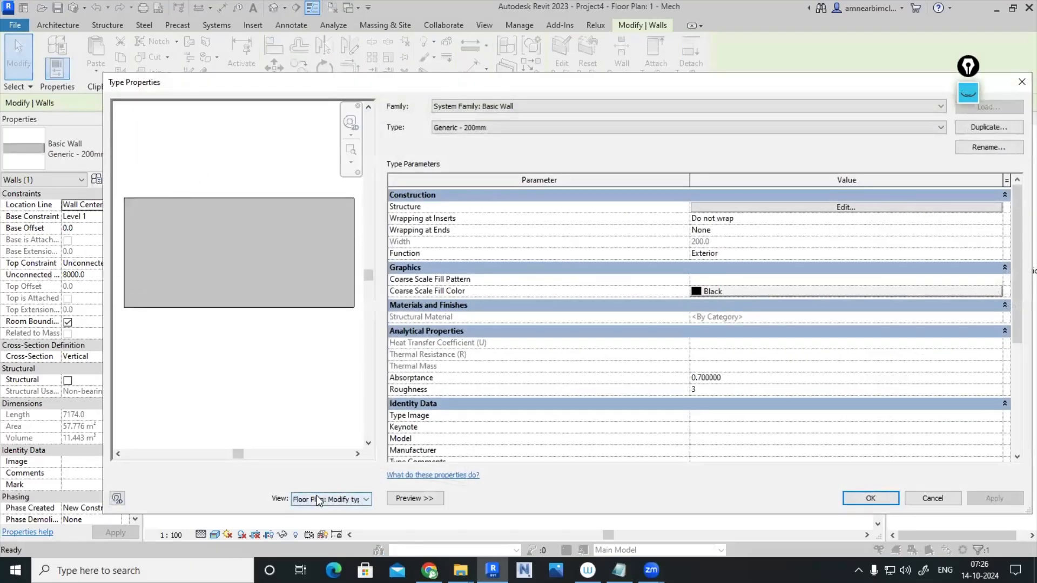
{"action": "left_click", "coordinate": [409, 498]}
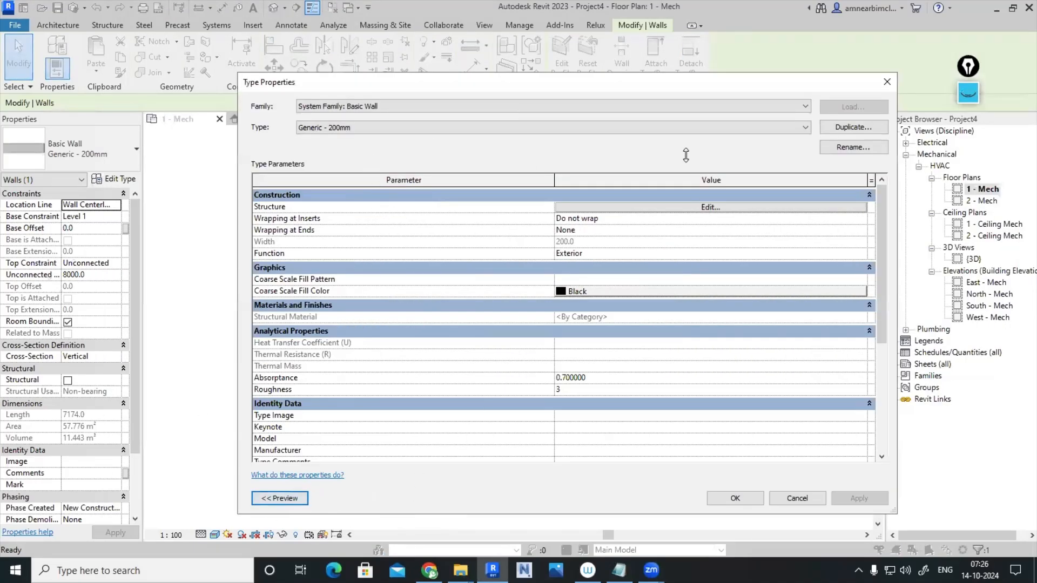
Clear the old ink, circle the Type Properties title and Type Parameters heading, and draw an arrow down the type parameter list
{"action": "left_click", "coordinate": [968, 93]}
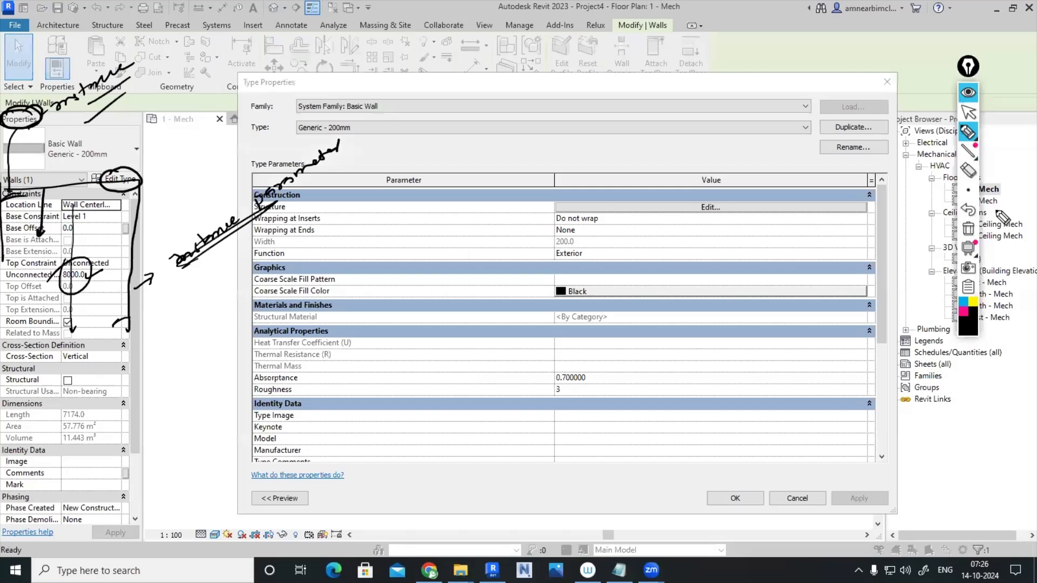
{"action": "left_click", "coordinate": [968, 230]}
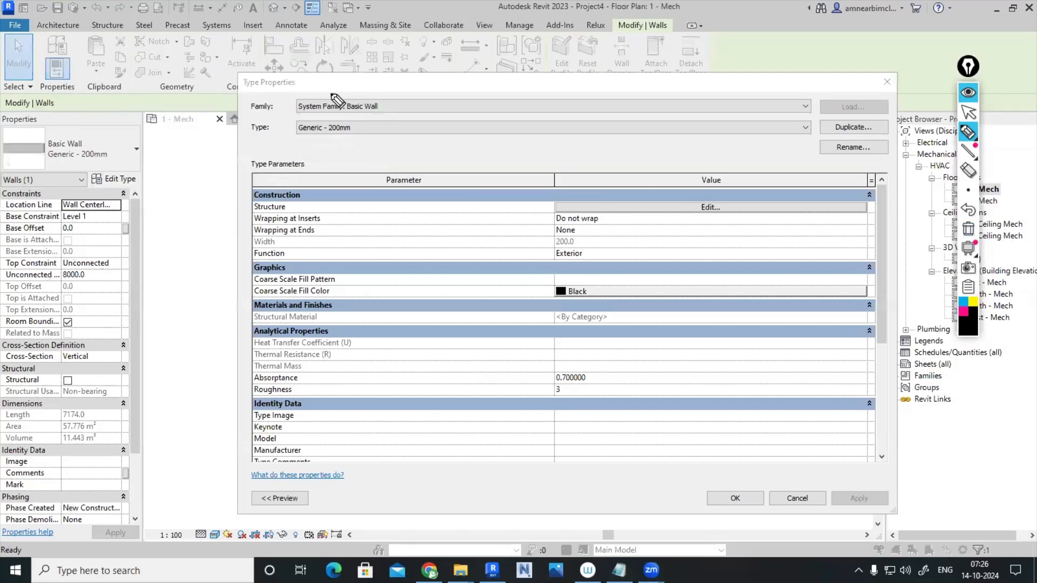
{"action": "mouse_move", "coordinate": [294, 79]}
{"action": "left_mouse_down"}
{"action": "mouse_move", "coordinate": [250, 77]}
{"action": "mouse_move", "coordinate": [242, 100]}
{"action": "mouse_move", "coordinate": [278, 107]}
{"action": "mouse_move", "coordinate": [306, 89]}
{"action": "mouse_move", "coordinate": [292, 73]}
{"action": "left_mouse_up"}
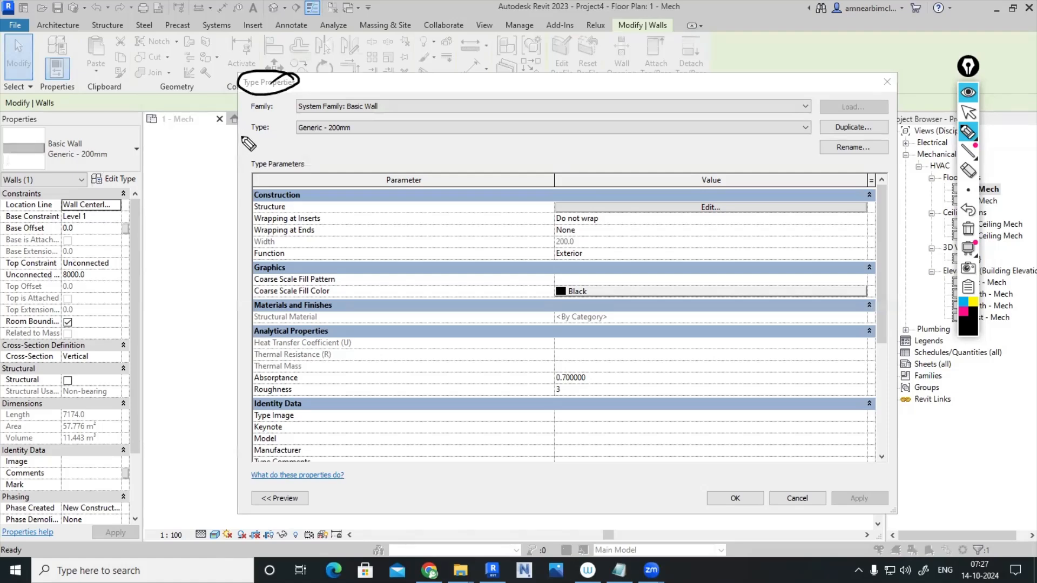
{"action": "mouse_move", "coordinate": [360, 181]}
{"action": "left_mouse_down"}
{"action": "mouse_move", "coordinate": [346, 435]}
{"action": "mouse_move", "coordinate": [342, 426]}
{"action": "left_mouse_up"}
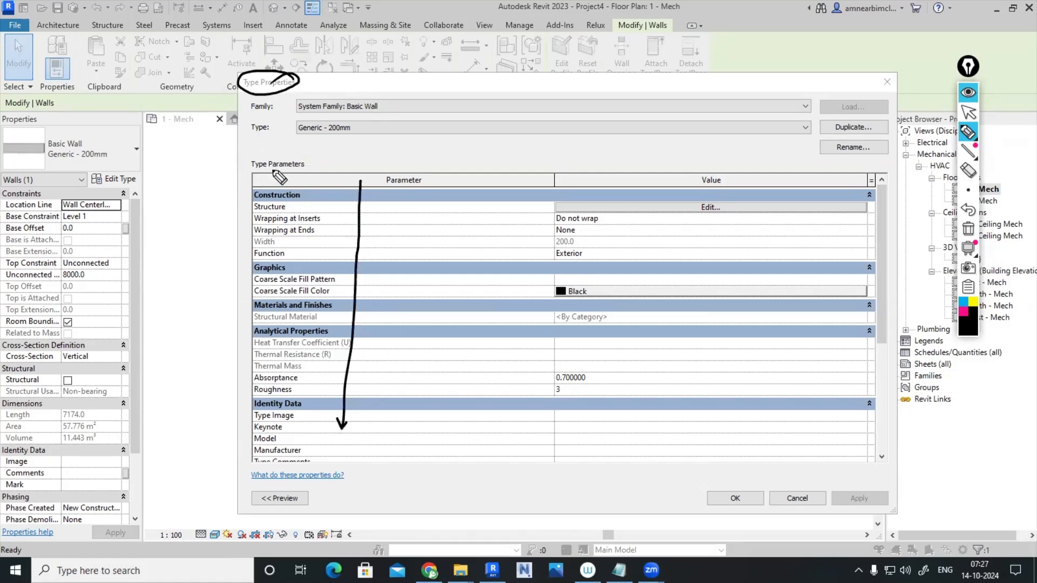
{"action": "mouse_move", "coordinate": [275, 153]}
{"action": "left_mouse_down"}
{"action": "mouse_move", "coordinate": [247, 164]}
{"action": "mouse_move", "coordinate": [288, 185]}
{"action": "mouse_move", "coordinate": [306, 162]}
{"action": "mouse_move", "coordinate": [264, 151]}
{"action": "left_mouse_up"}
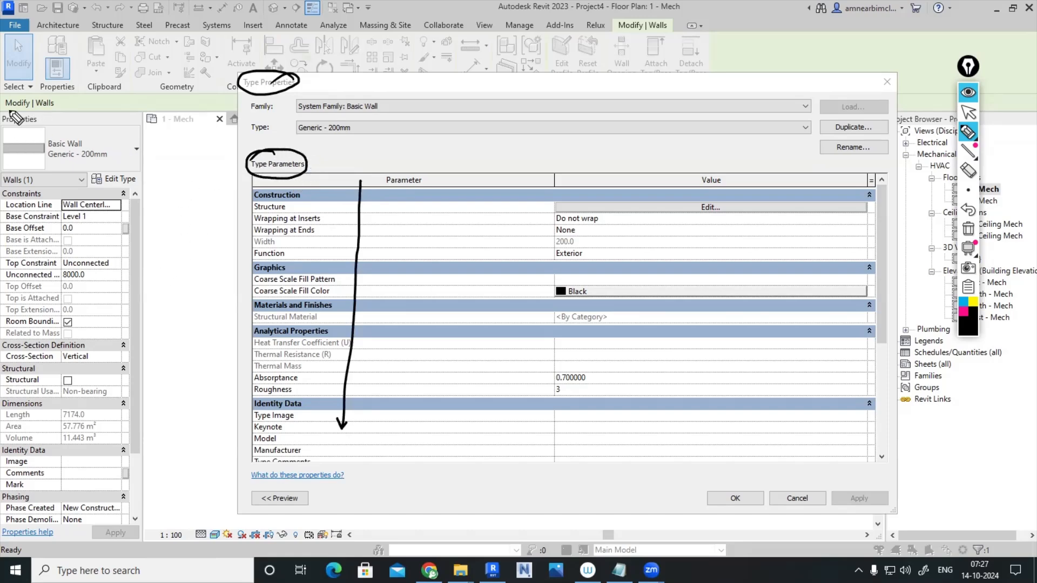
Circle the Properties heading in ink, draw an arrow to the constraints, and bracket and circle the wall's instance parameters
{"action": "mouse_move", "coordinate": [12, 108]}
{"action": "left_mouse_down"}
{"action": "mouse_move", "coordinate": [3, 125]}
{"action": "mouse_move", "coordinate": [46, 128]}
{"action": "mouse_move", "coordinate": [17, 116]}
{"action": "left_mouse_up"}
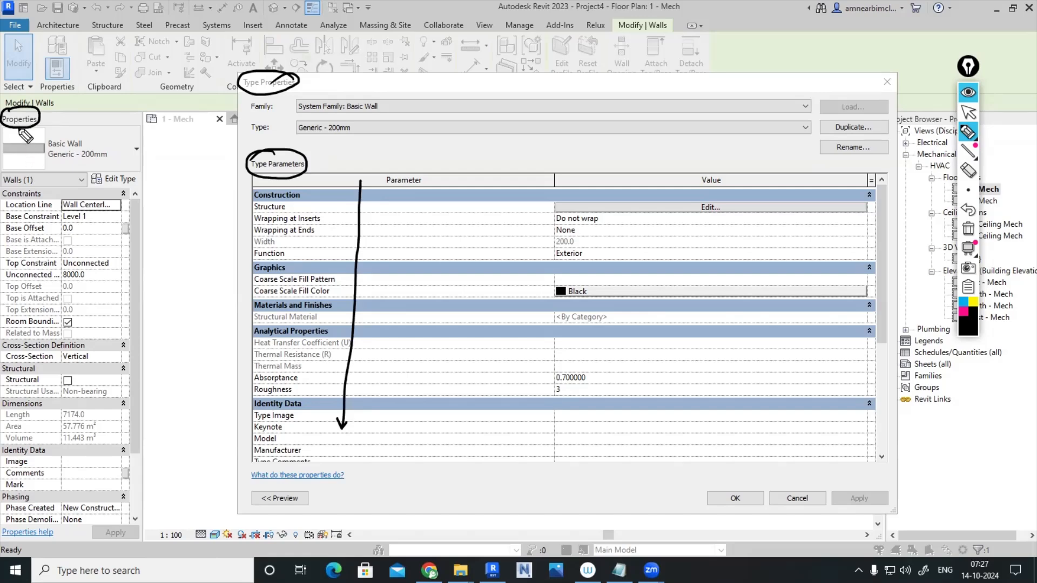
{"action": "left_click_drag", "start_coordinate": [21, 132], "coordinate": [21, 190]}
{"action": "mouse_move", "coordinate": [118, 202]}
{"action": "left_mouse_down"}
{"action": "mouse_move", "coordinate": [120, 443]}
{"action": "mouse_move", "coordinate": [86, 493]}
{"action": "left_mouse_up"}
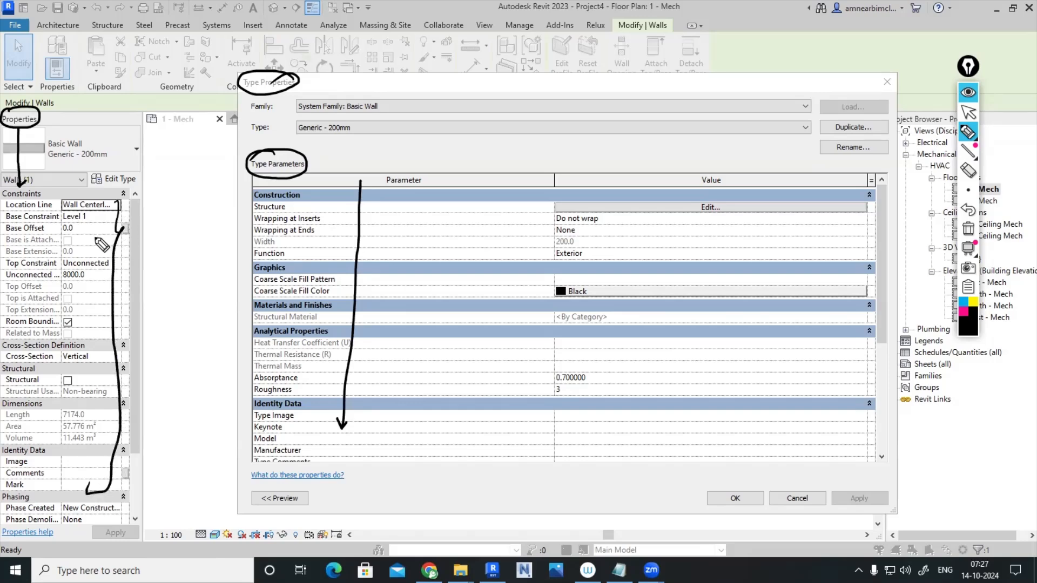
{"action": "mouse_move", "coordinate": [73, 194]}
{"action": "left_mouse_down"}
{"action": "mouse_move", "coordinate": [19, 197]}
{"action": "mouse_move", "coordinate": [6, 356]}
{"action": "mouse_move", "coordinate": [57, 492]}
{"action": "mouse_move", "coordinate": [157, 270]}
{"action": "mouse_move", "coordinate": [24, 194]}
{"action": "left_mouse_up"}
{"action": "mouse_move", "coordinate": [8, 315]}
{"action": "left_mouse_down"}
{"action": "mouse_move", "coordinate": [141, 435]}
{"action": "mouse_move", "coordinate": [50, 194]}
{"action": "mouse_move", "coordinate": [9, 267]}
{"action": "left_mouse_up"}
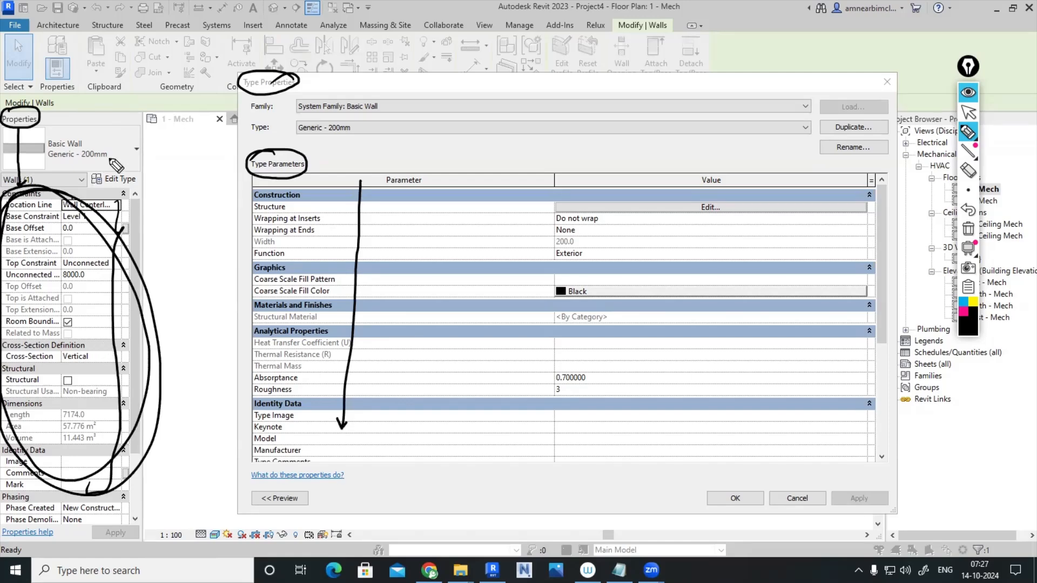
Link Edit Type to the Type Properties title and its parameters with ink arrows, then hide the ink and close the type properties
{"action": "mouse_move", "coordinate": [135, 178]}
{"action": "left_mouse_down"}
{"action": "mouse_move", "coordinate": [104, 186]}
{"action": "mouse_move", "coordinate": [142, 182]}
{"action": "mouse_move", "coordinate": [244, 98]}
{"action": "left_mouse_up"}
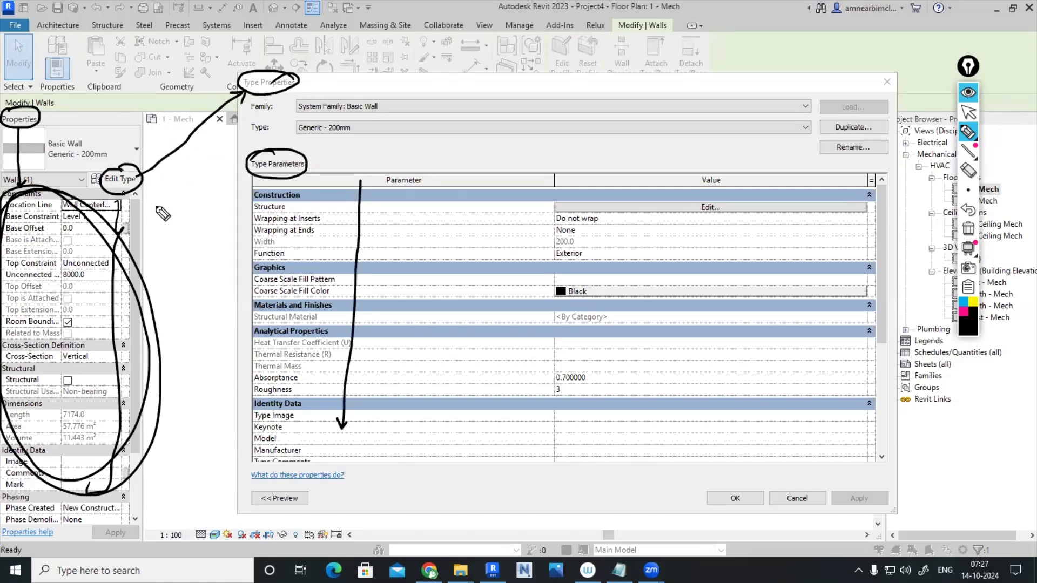
{"action": "mouse_move", "coordinate": [299, 81]}
{"action": "left_mouse_down"}
{"action": "mouse_move", "coordinate": [398, 85]}
{"action": "mouse_move", "coordinate": [444, 263]}
{"action": "left_mouse_up"}
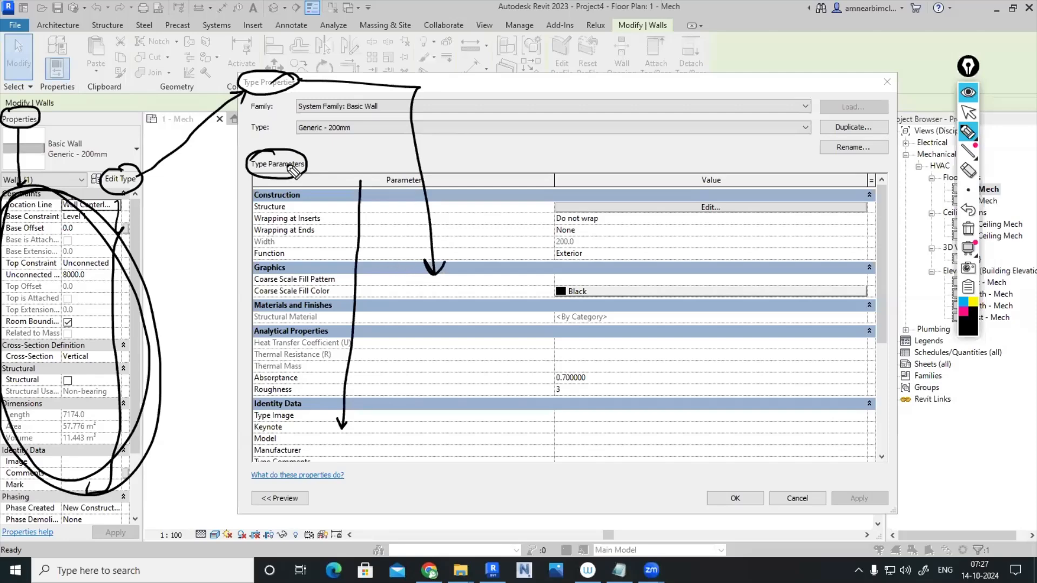
{"action": "left_click_drag", "start_coordinate": [280, 168], "coordinate": [303, 159]}
{"action": "left_click", "coordinate": [968, 93]}
{"action": "left_click", "coordinate": [887, 82]}
{"action": "key", "text": "Escape"}
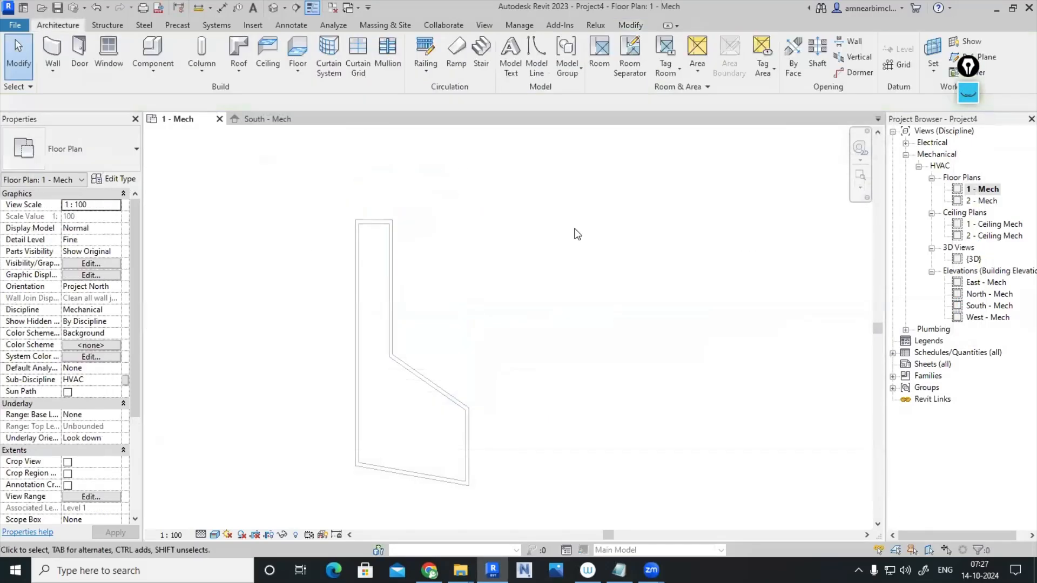
Examine the layer structure in the type properties of the vertical wall above the diagonal wall, then close without changes
{"action": "scroll", "coordinate": [396, 278], "scroll_direction": "up", "scroll_amount": 3}
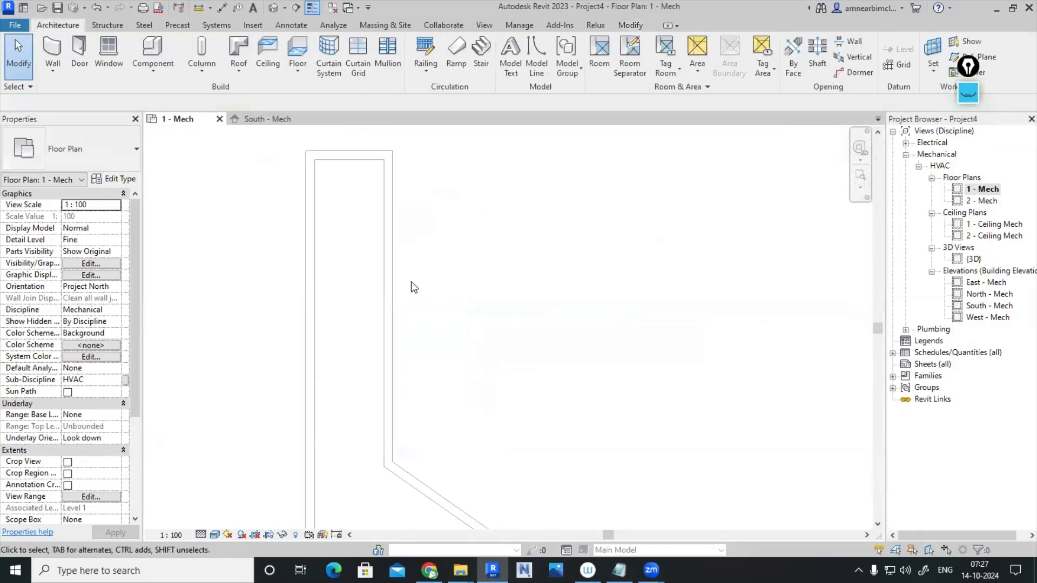
{"action": "left_click", "coordinate": [388, 285]}
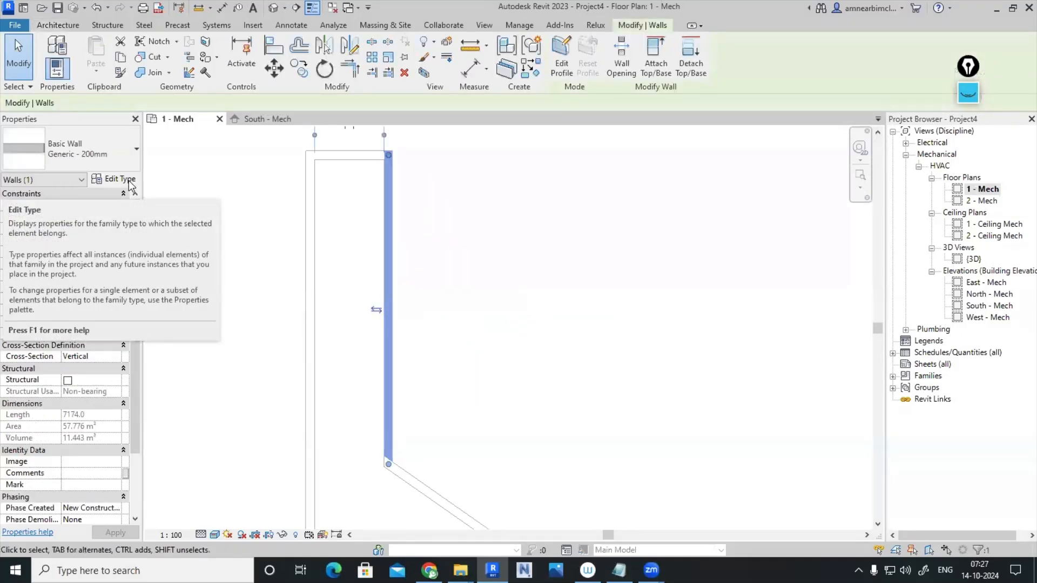
{"action": "left_click", "coordinate": [114, 179]}
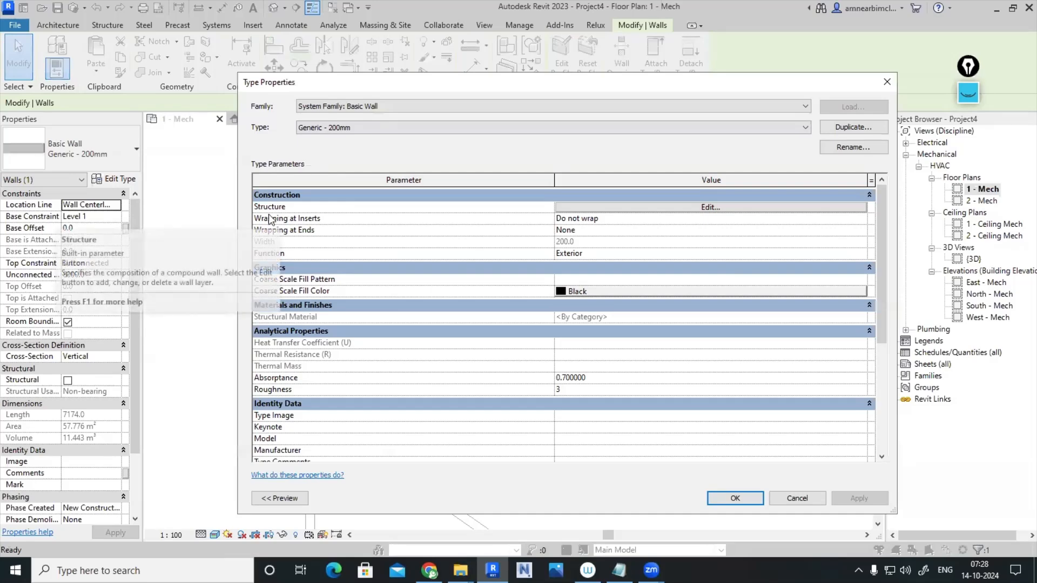
{"action": "left_click", "coordinate": [714, 207]}
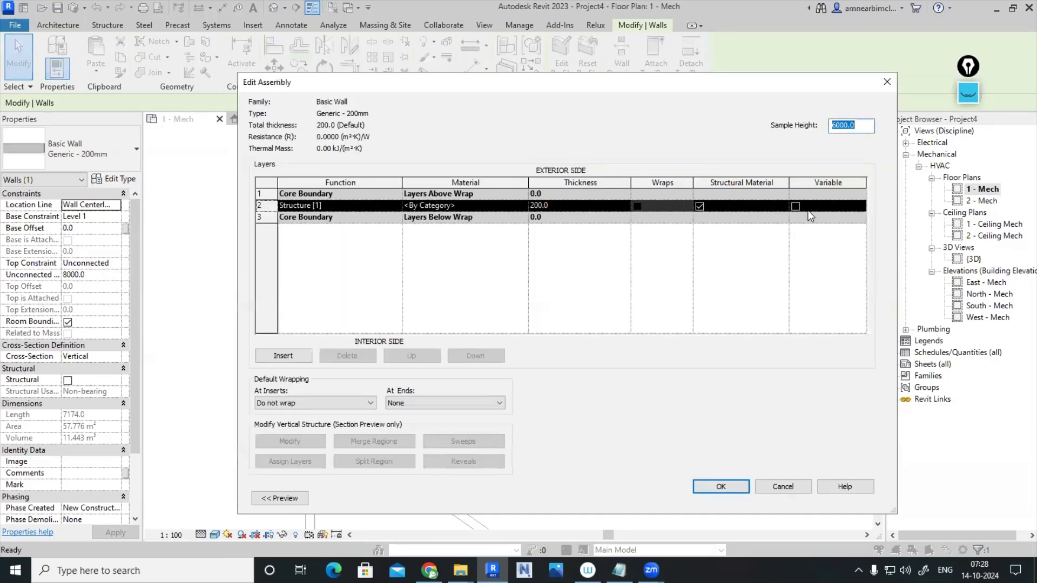
{"action": "left_click", "coordinate": [888, 82]}
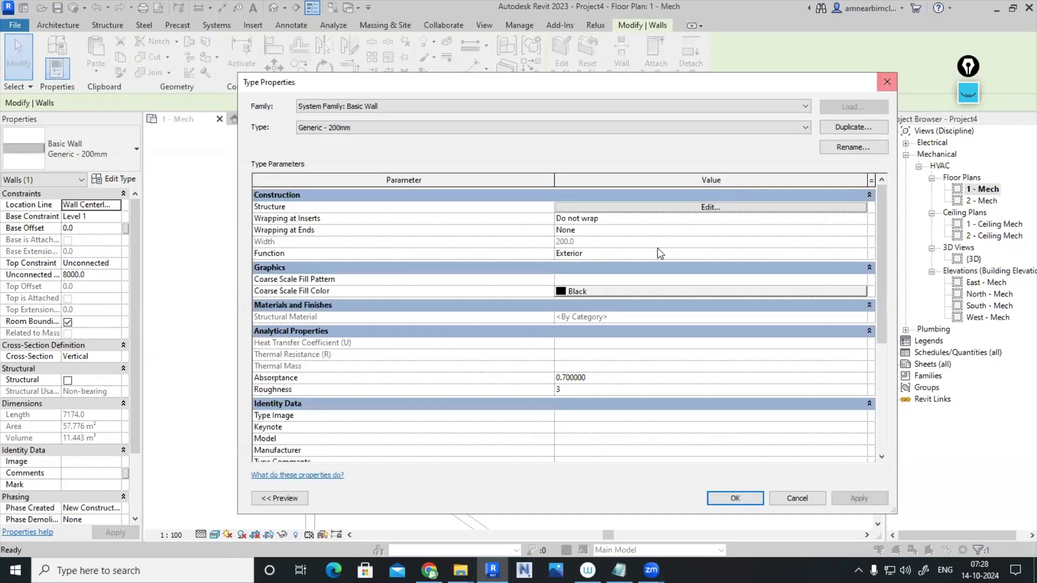
{"action": "left_click", "coordinate": [887, 82]}
{"action": "left_click", "coordinate": [635, 292]}
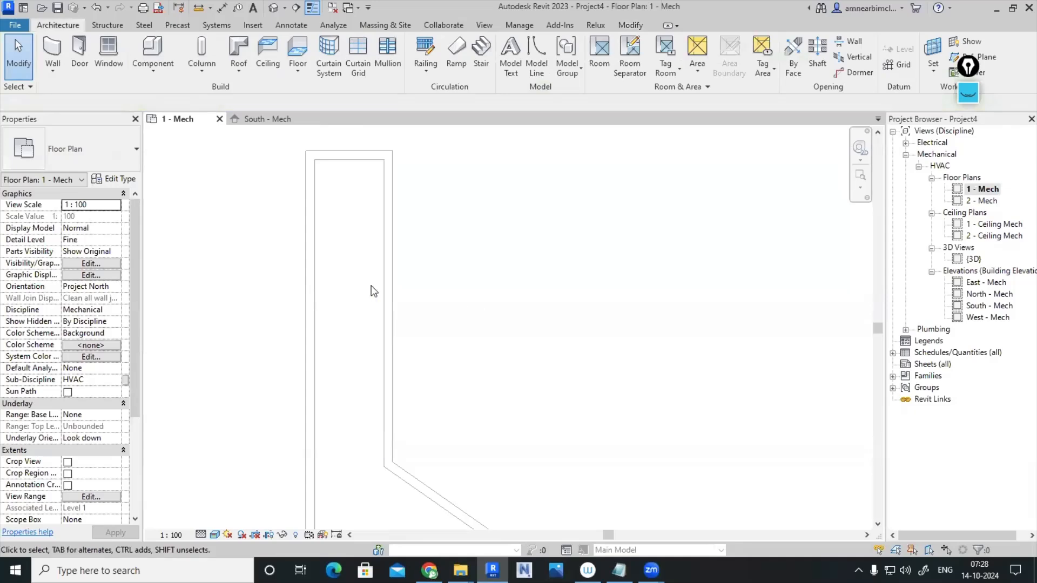
Reselect the vertical wall above the diagonal wall and review its Unconnected Height instance parameter, then deselect it
{"action": "left_click", "coordinate": [389, 284]}
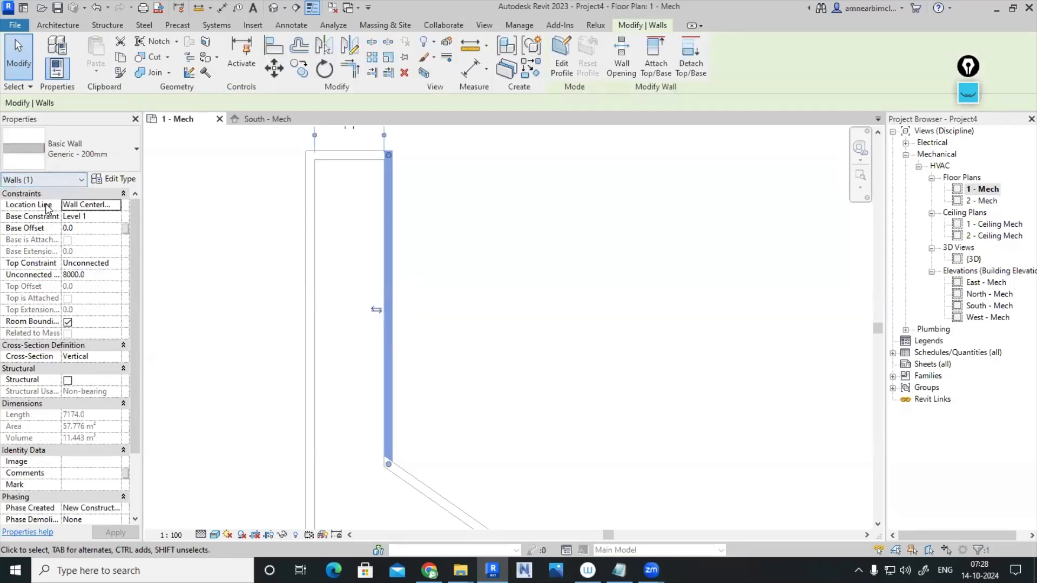
{"action": "left_click", "coordinate": [27, 276]}
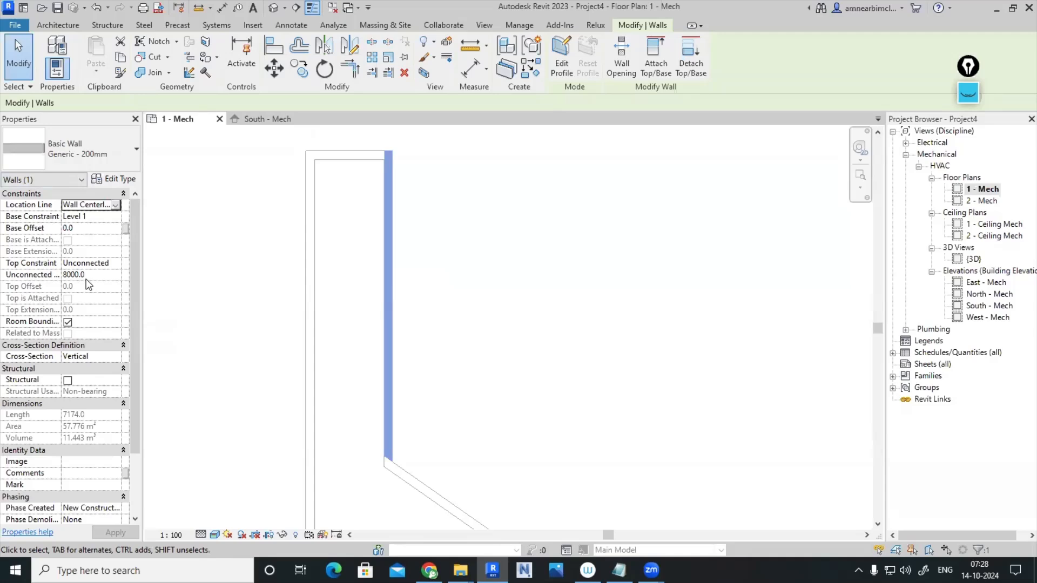
{"action": "left_click", "coordinate": [113, 275]}
{"action": "left_click", "coordinate": [611, 338]}
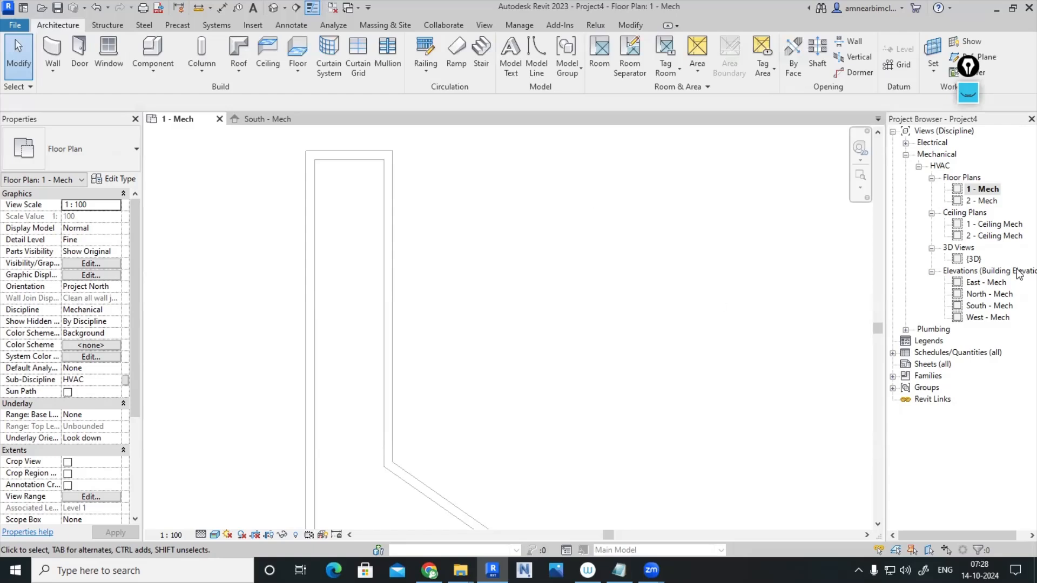
Select the whole chain of connected sample walls in the 1 - Mech plan and delete it
{"action": "scroll", "coordinate": [417, 189], "scroll_direction": "down", "scroll_amount": 3}
{"action": "left_click_drag", "start_coordinate": [506, 401], "coordinate": [549, 451]}
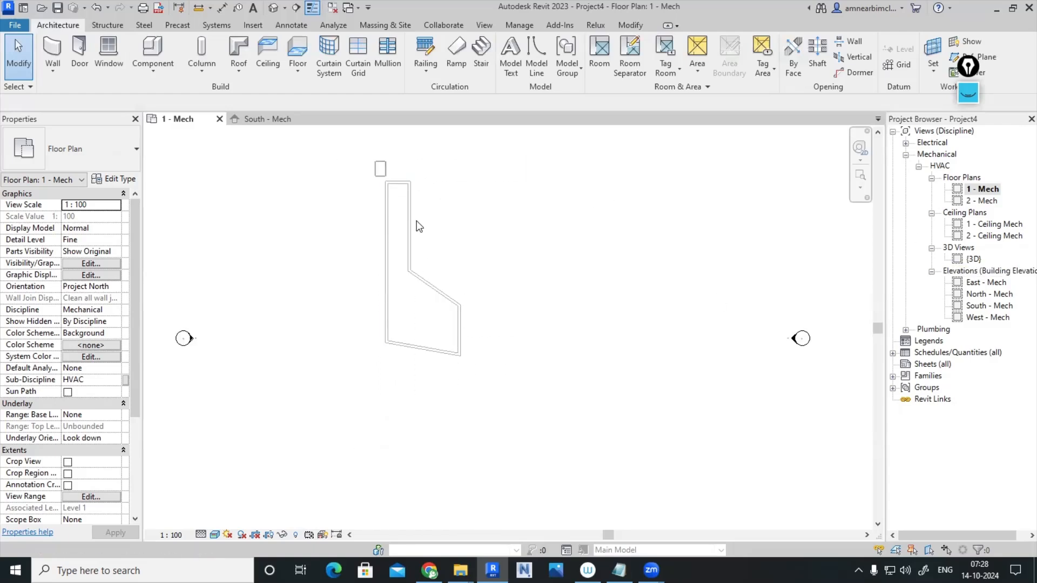
{"action": "left_click_drag", "start_coordinate": [355, 163], "coordinate": [580, 473]}
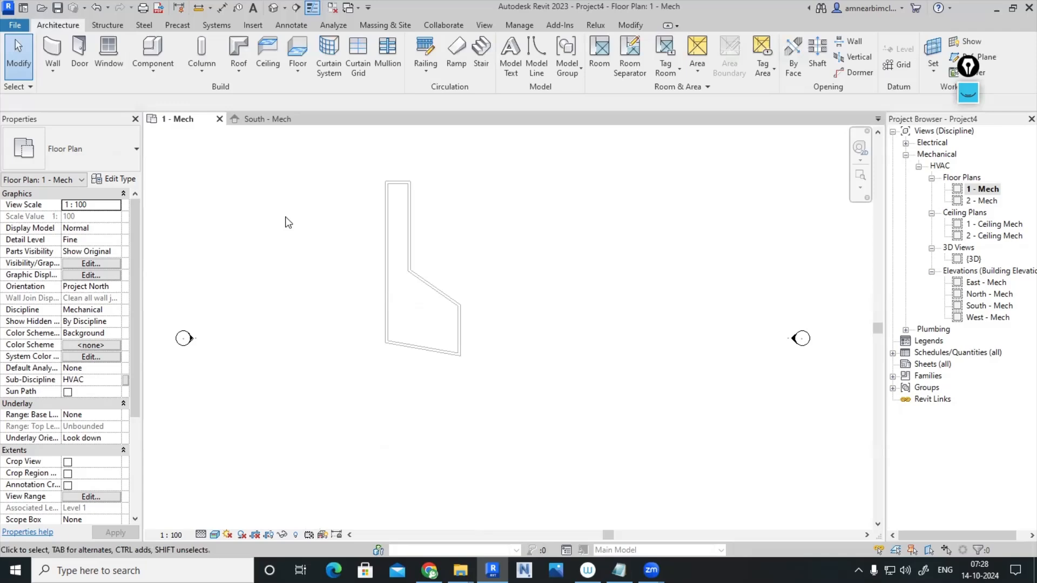
{"action": "left_click", "coordinate": [23, 87]}
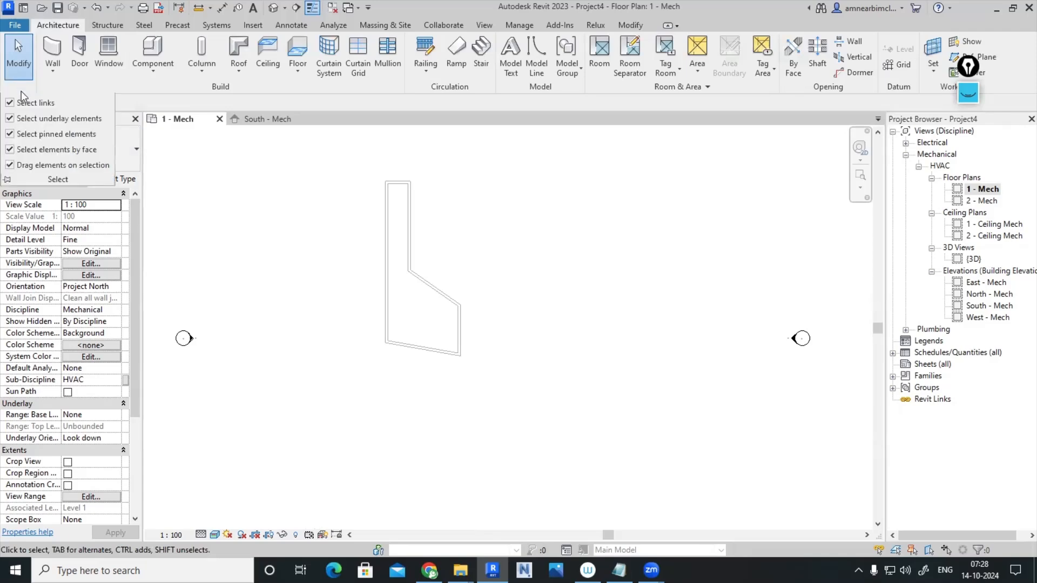
{"action": "key", "text": "Tab"}
{"action": "left_click", "coordinate": [459, 337]}
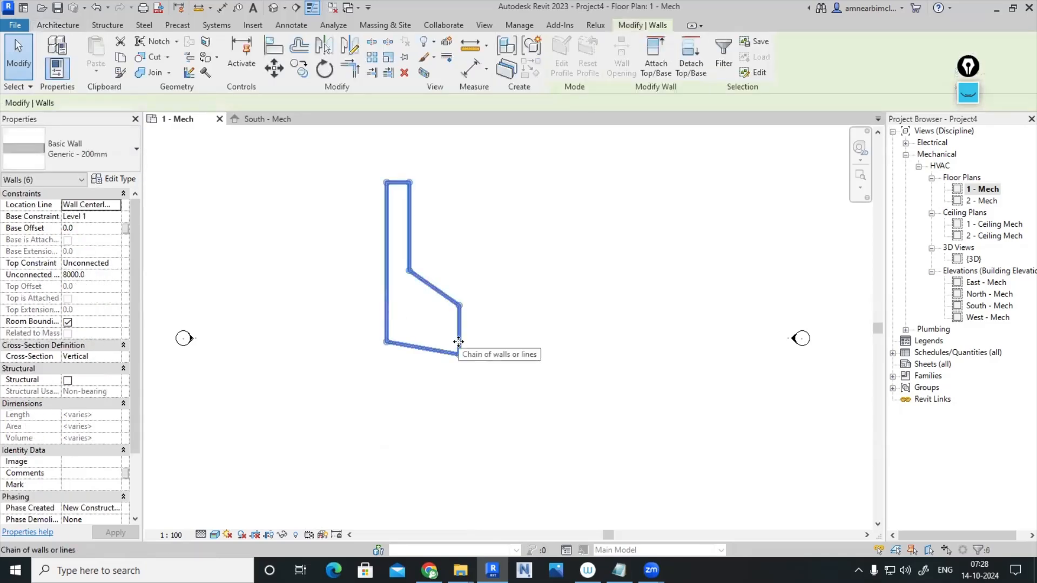
{"action": "key", "text": "Delete"}
{"action": "scroll", "coordinate": [512, 322], "scroll_direction": "down", "scroll_amount": 3}
{"action": "scroll", "coordinate": [624, 361], "scroll_direction": "down", "scroll_amount": 2}
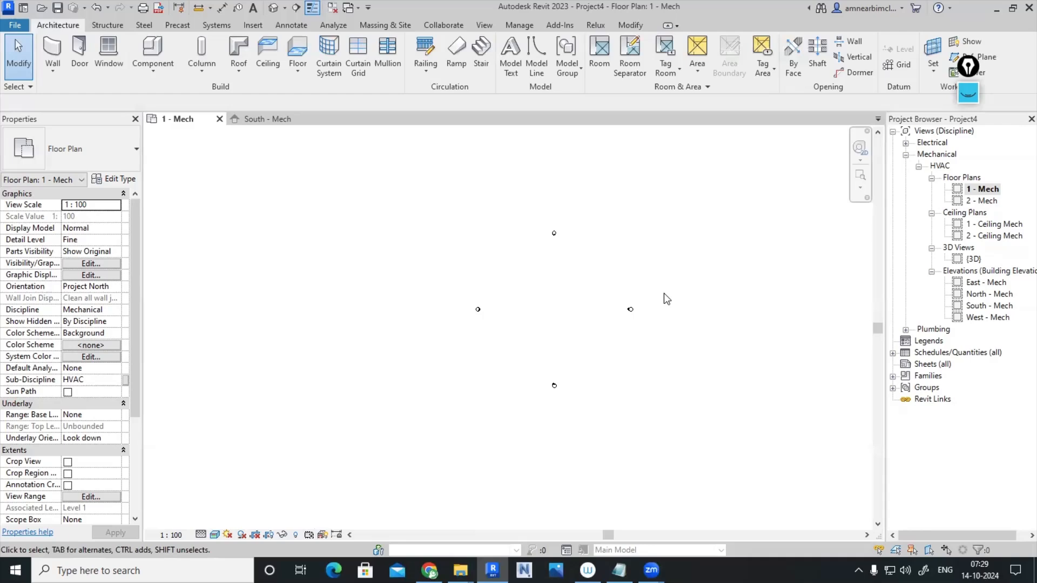
Link REVIT ARCH JUL 24.rvt from the Desktop's JULY 24 > ARCH folder, positioned Auto - Internal Origin to Internal Origin
{"action": "left_click", "coordinate": [254, 26]}
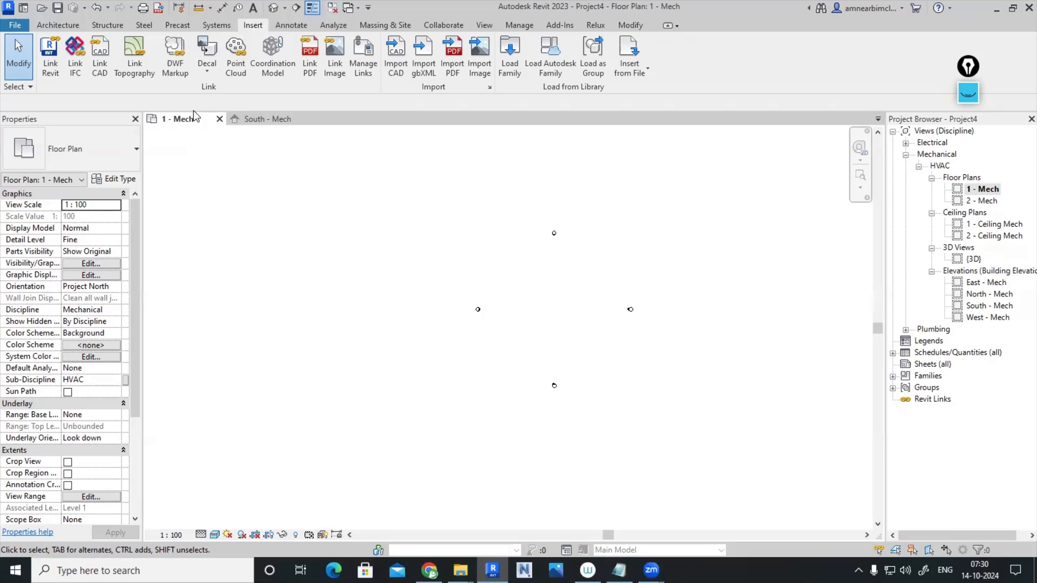
{"action": "left_click", "coordinate": [51, 70]}
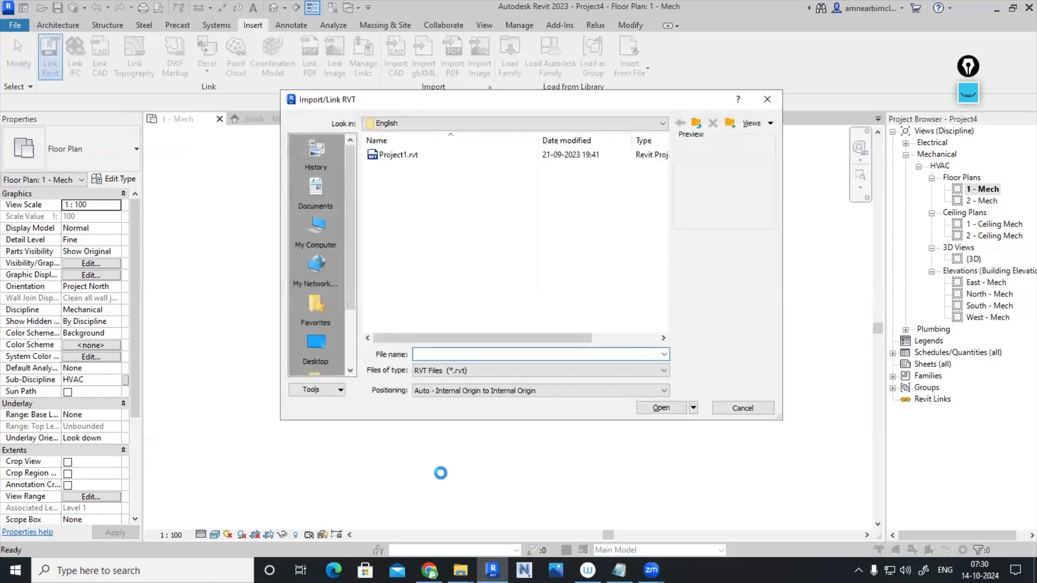
{"action": "left_click", "coordinate": [463, 124]}
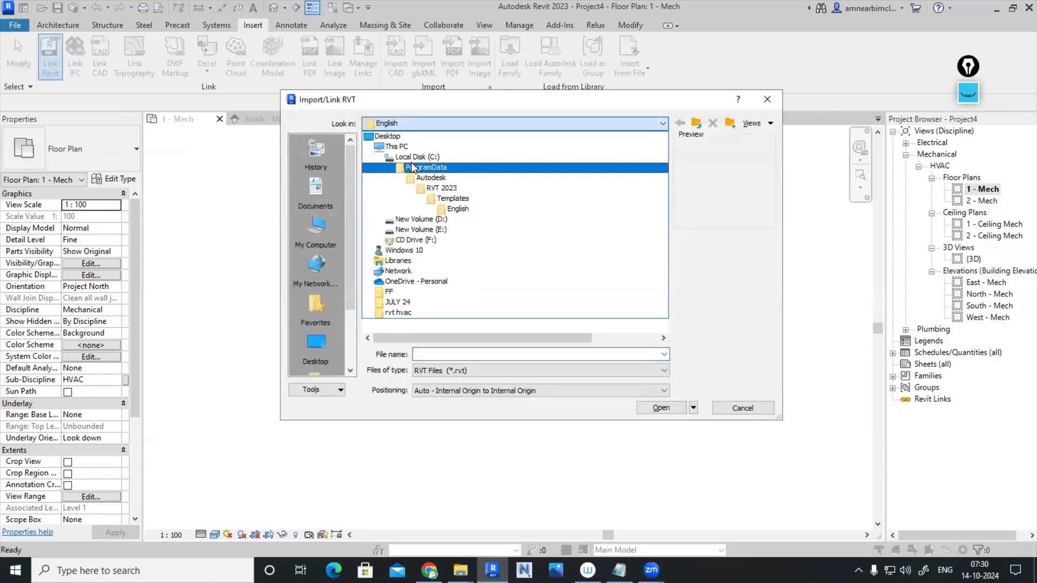
{"action": "left_click", "coordinate": [395, 138]}
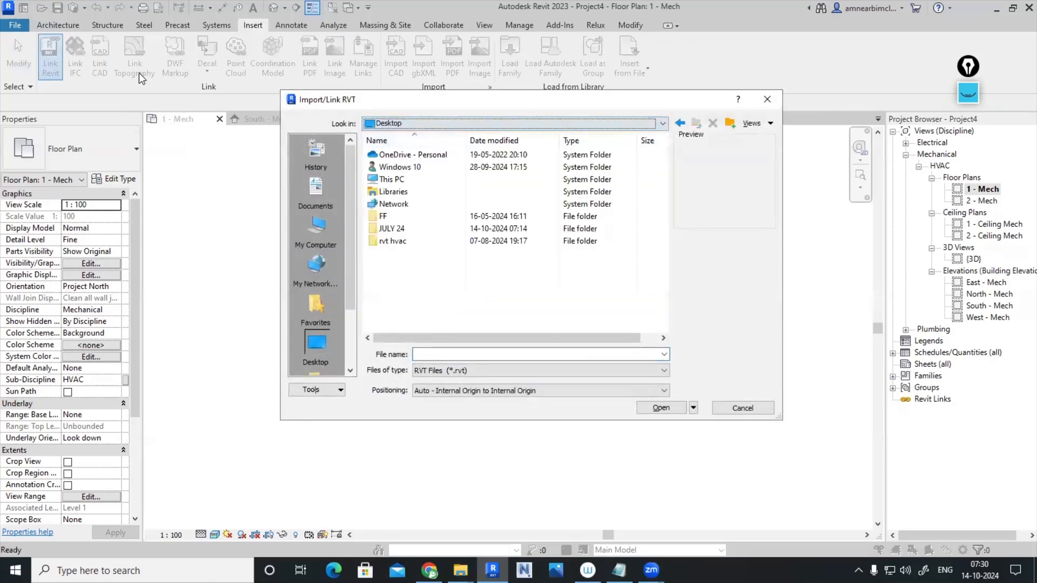
{"action": "double_click", "coordinate": [410, 229]}
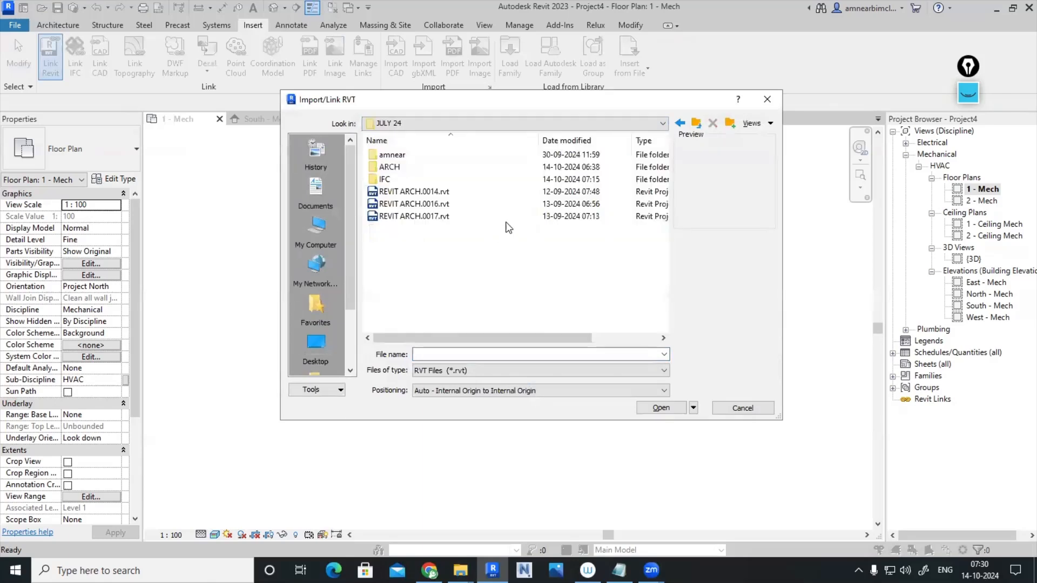
{"action": "double_click", "coordinate": [394, 168]}
{"action": "left_click", "coordinate": [414, 156]}
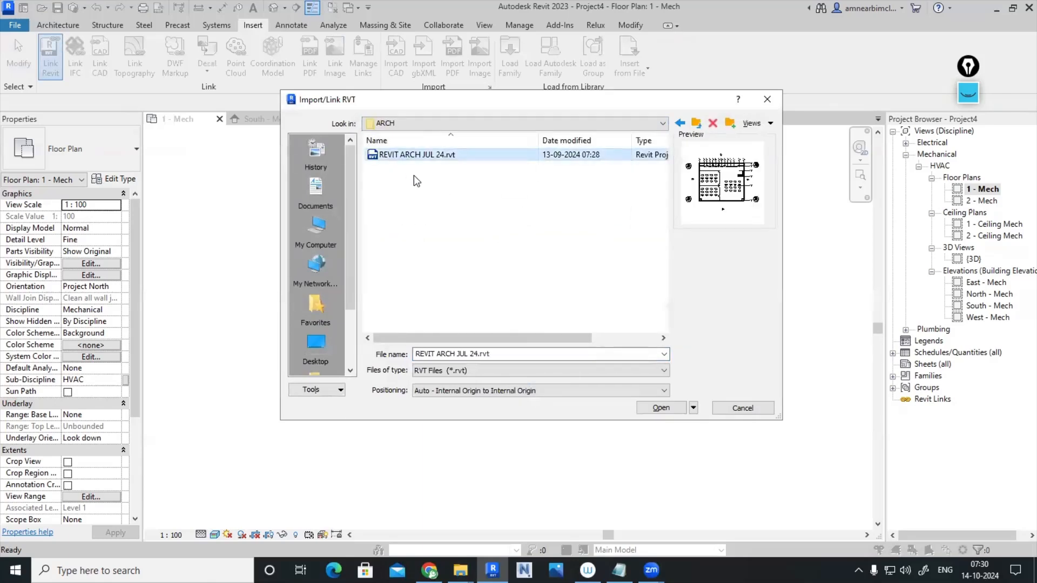
{"action": "left_click", "coordinate": [662, 408]}
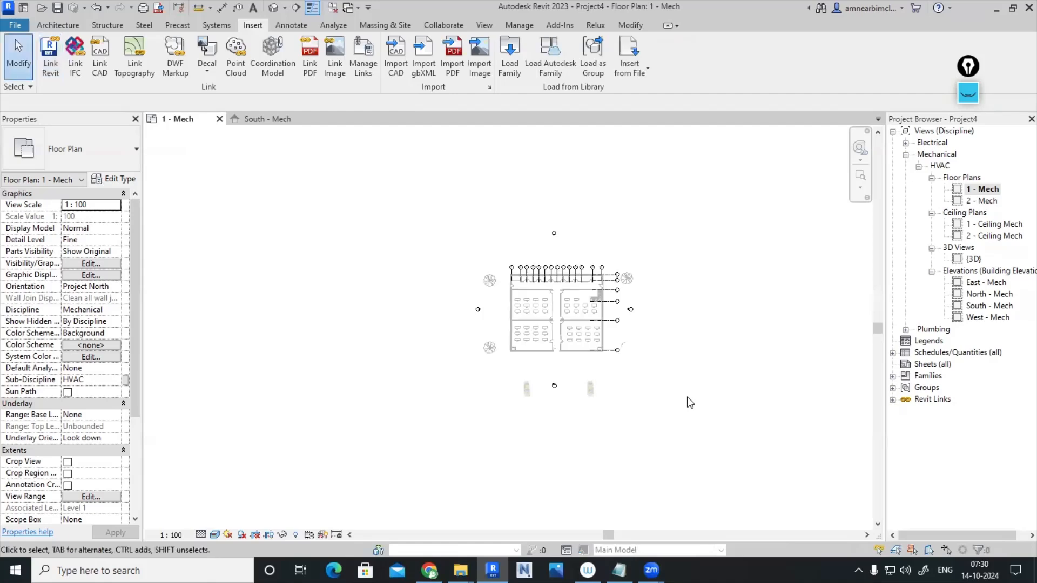
{"action": "scroll", "coordinate": [664, 293], "scroll_direction": "up", "scroll_amount": 4}
{"action": "scroll", "coordinate": [664, 293], "scroll_direction": "down", "scroll_amount": 3}
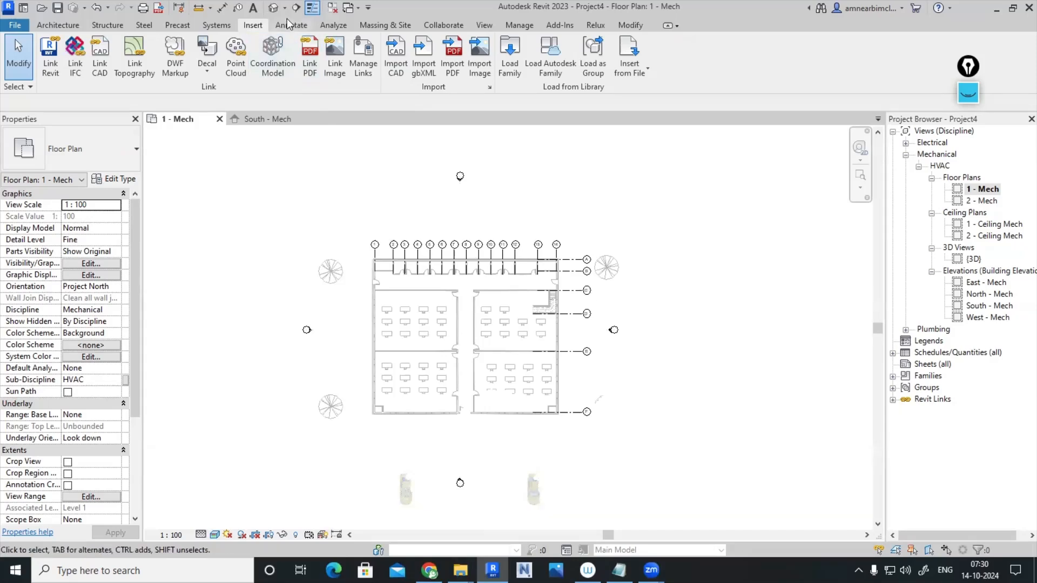
Open the default 3D view and set its discipline to Architectural
{"action": "left_click", "coordinate": [272, 11]}
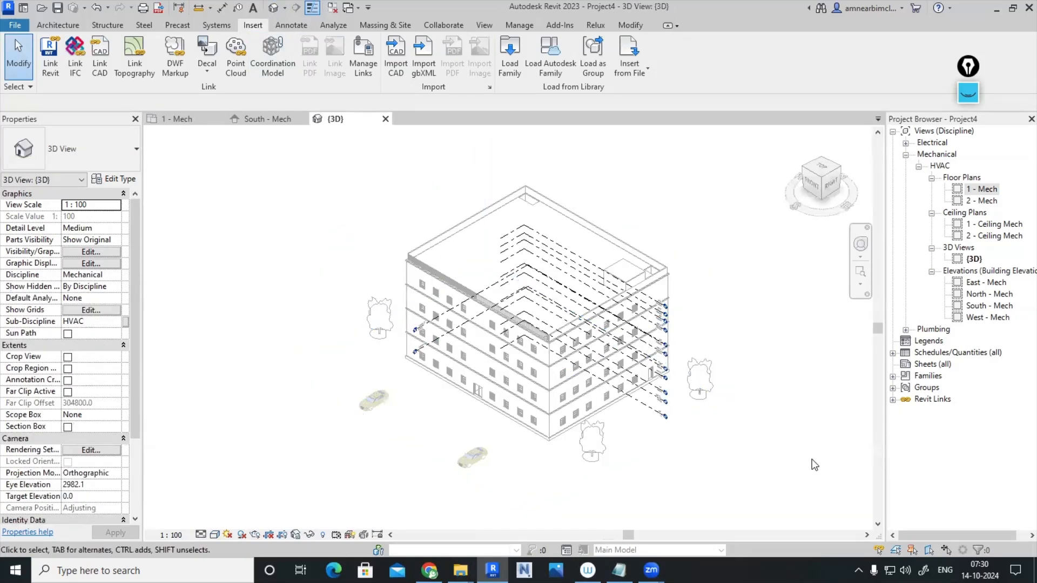
{"action": "left_click", "coordinate": [117, 274]}
{"action": "left_click", "coordinate": [99, 286]}
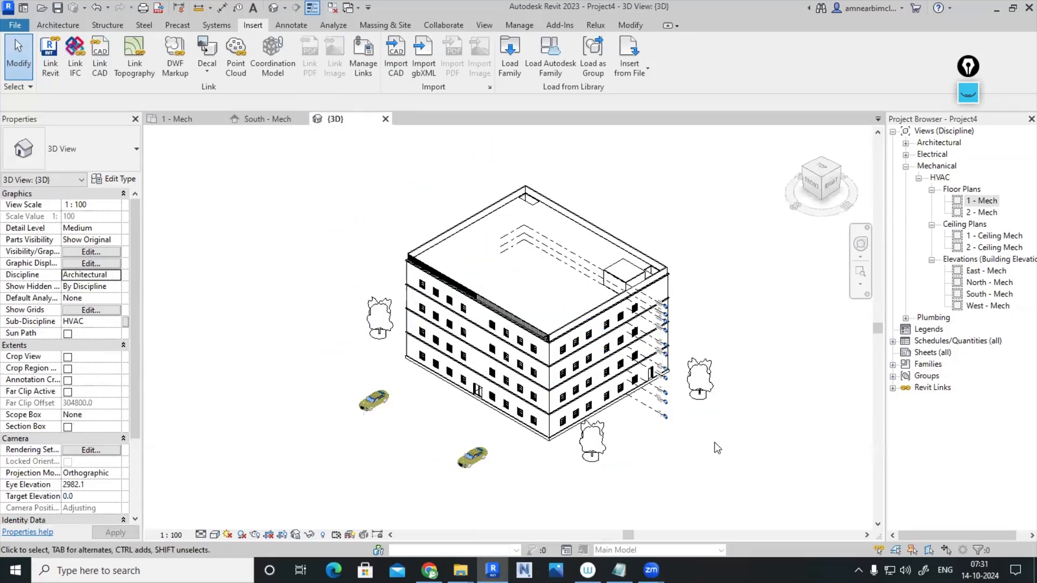
Set the 3D view's detail level to Fine and its visual style to Realistic
{"action": "left_click", "coordinate": [202, 535]}
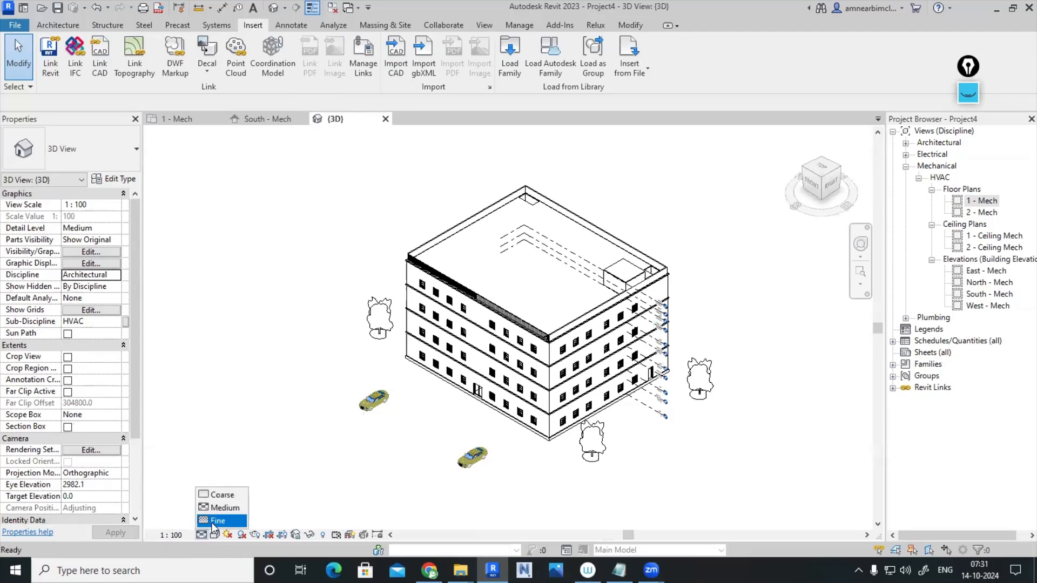
{"action": "left_click", "coordinate": [214, 522]}
{"action": "left_click", "coordinate": [214, 535]}
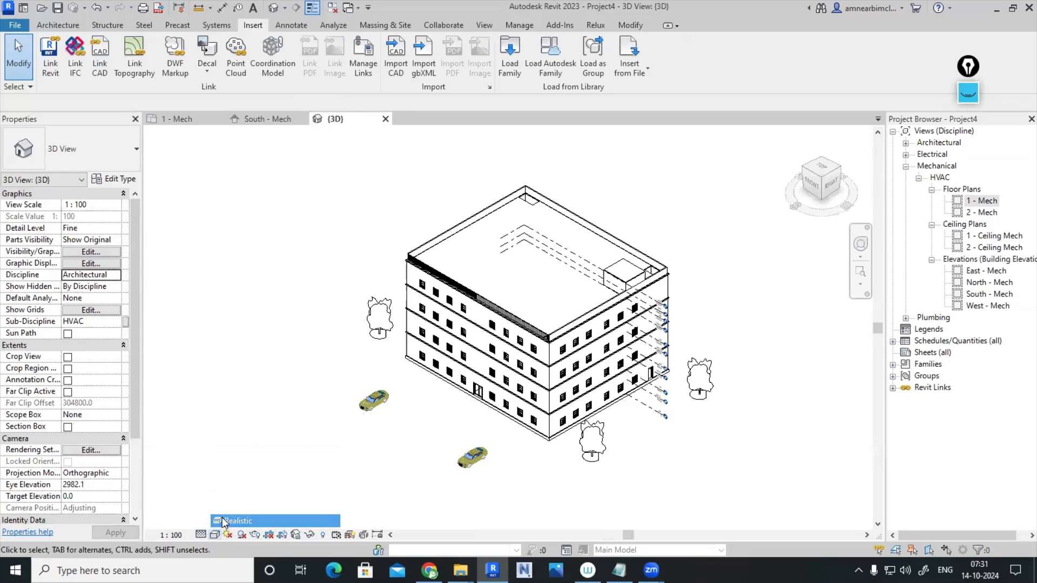
{"action": "left_click", "coordinate": [225, 521]}
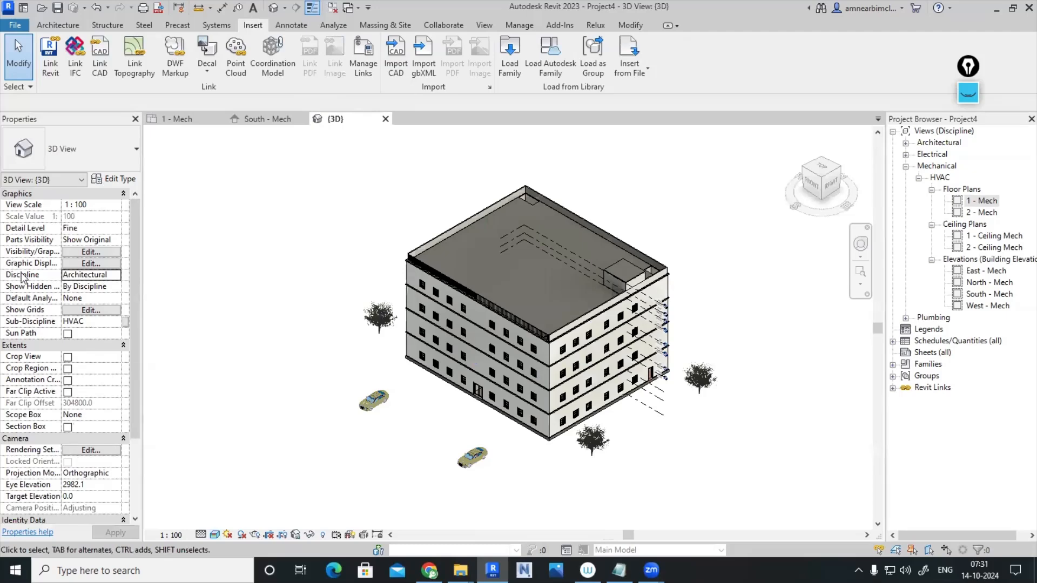
Set the 3D view's discipline to Mechanical and apply it
{"action": "left_click", "coordinate": [115, 275]}
{"action": "left_click", "coordinate": [95, 307]}
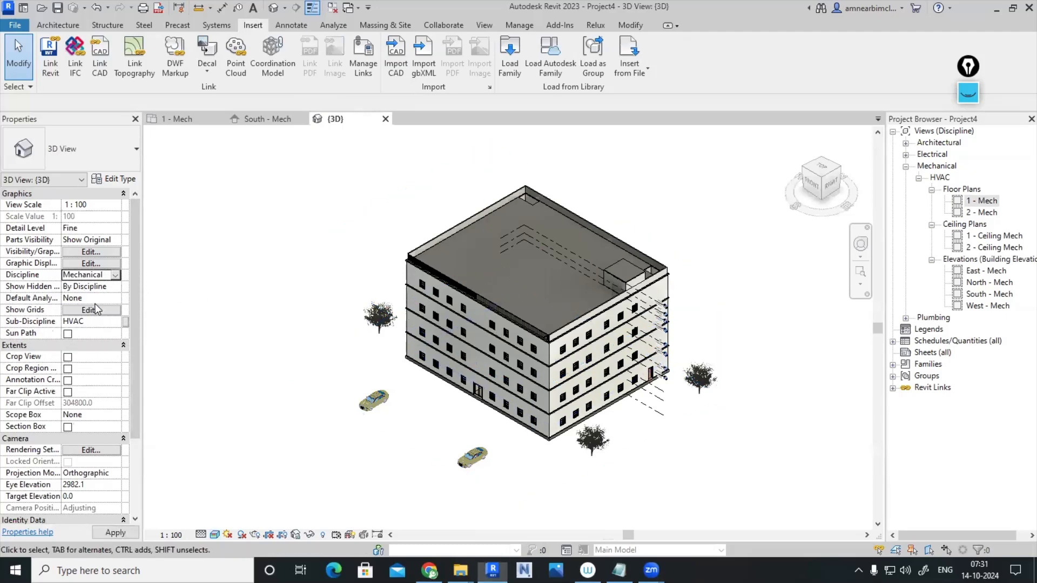
{"action": "left_click", "coordinate": [117, 536]}
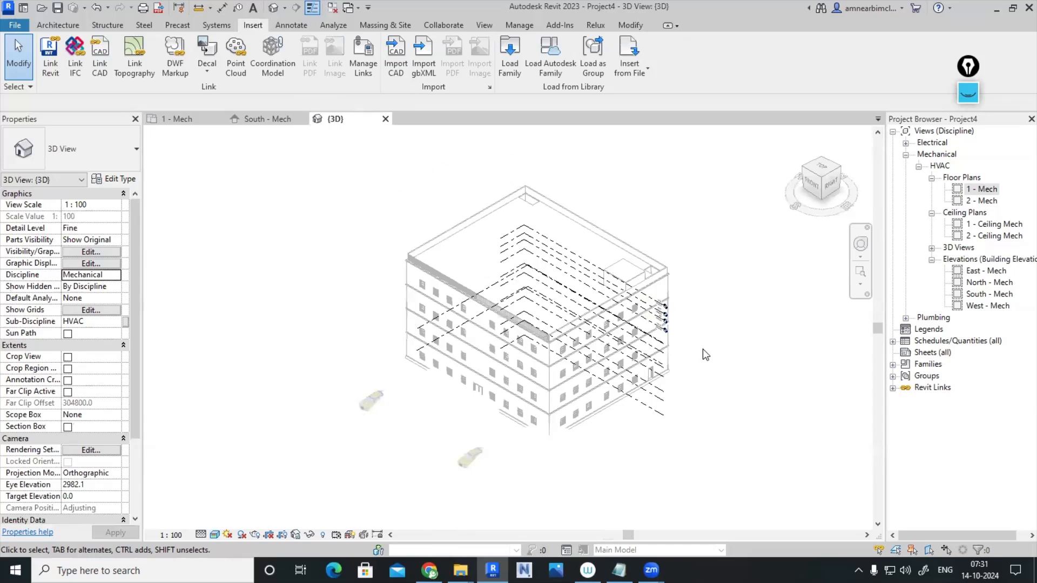
Open the 1 - Mech floor plan, select the linked architectural model, and turn off Select links
{"action": "double_click", "coordinate": [987, 189]}
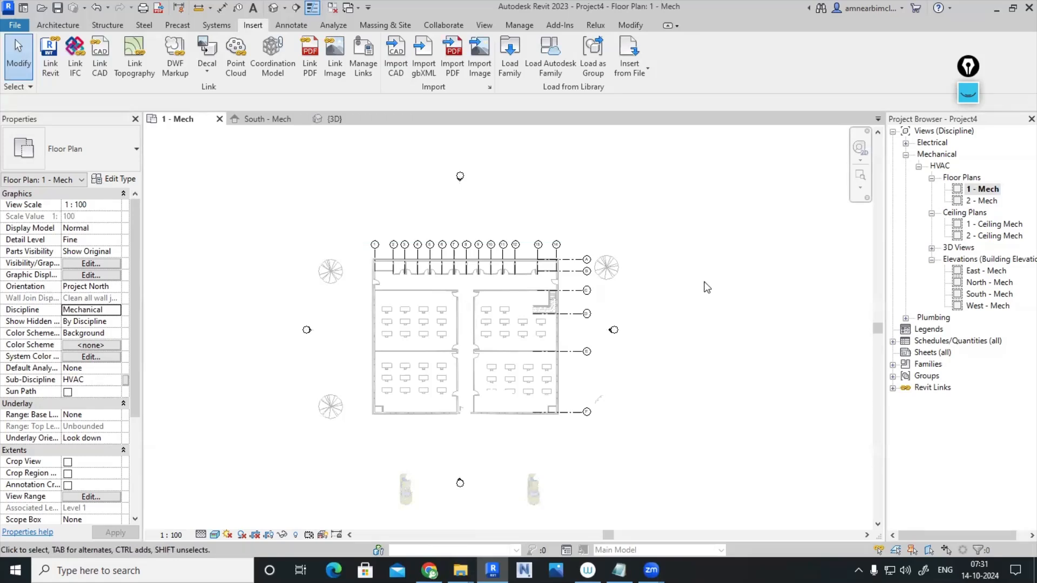
{"action": "left_click", "coordinate": [509, 268]}
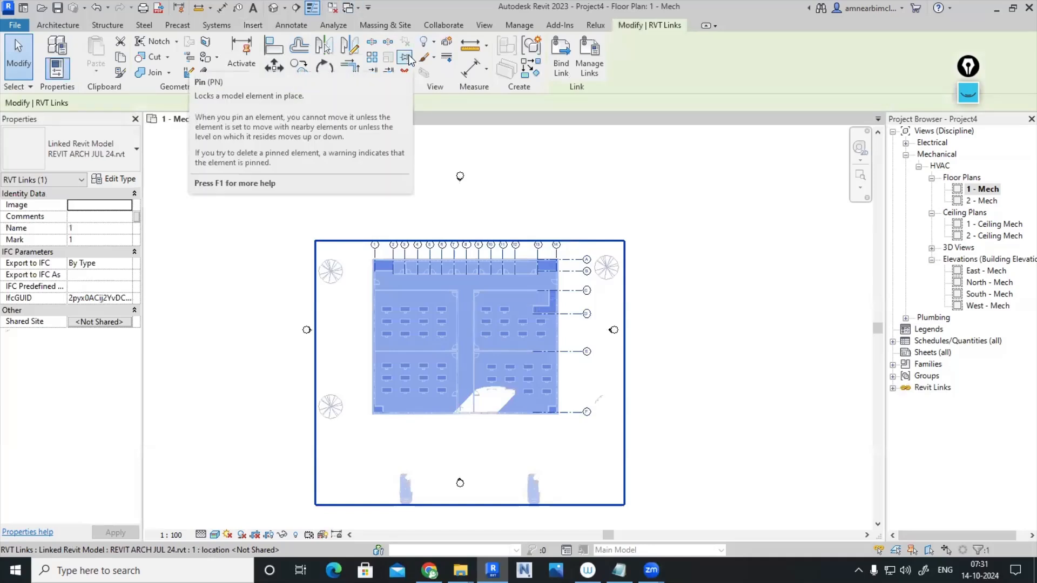
{"action": "left_click", "coordinate": [21, 88]}
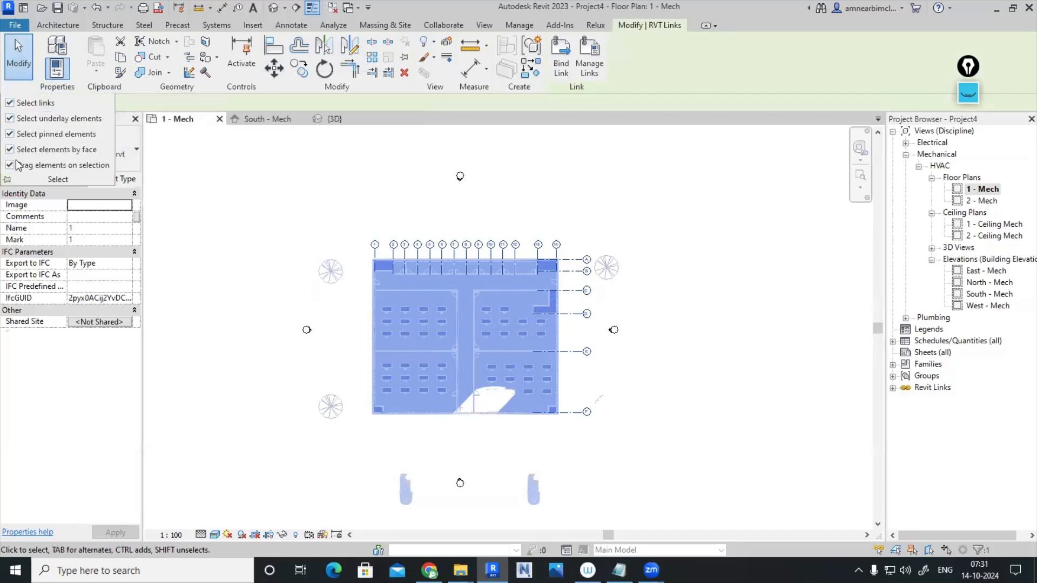
{"action": "left_click", "coordinate": [10, 103]}
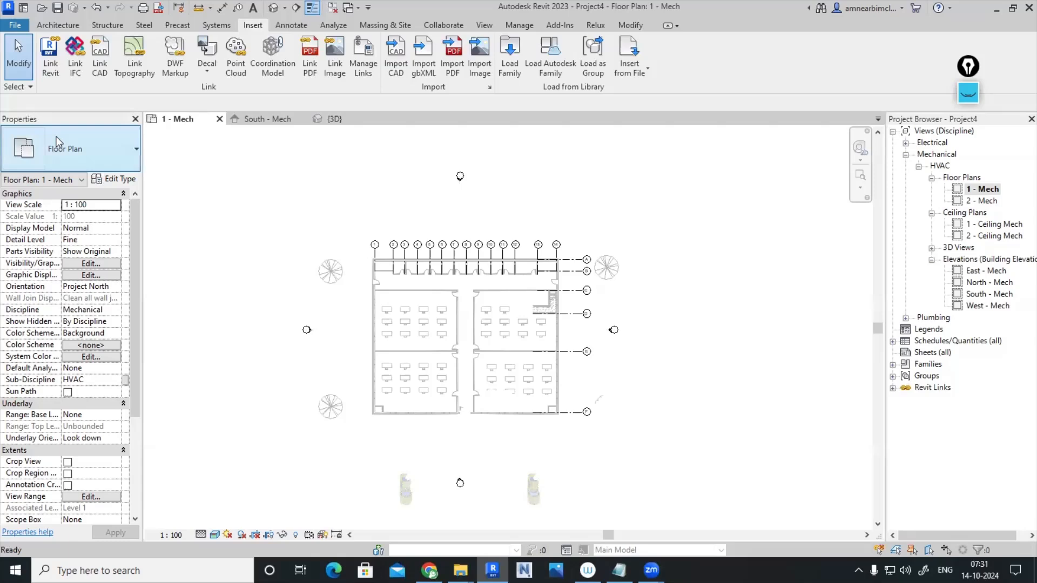
Try to select the linked model with selection windows across the plan while Select links is off
{"action": "left_click", "coordinate": [21, 88]}
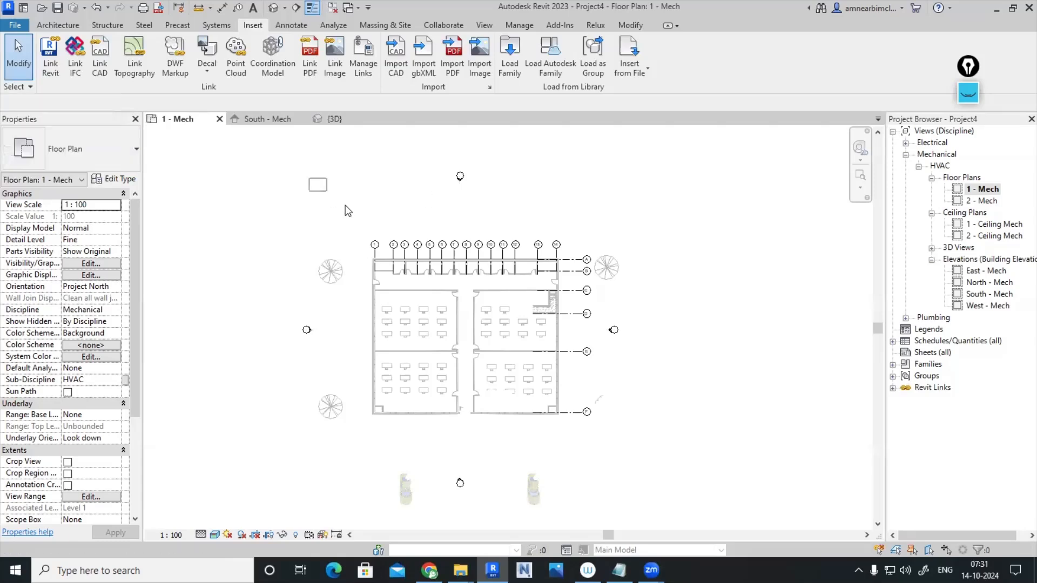
{"action": "left_click_drag", "start_coordinate": [493, 398], "coordinate": [509, 417]}
{"action": "left_click_drag", "start_coordinate": [344, 209], "coordinate": [515, 392]}
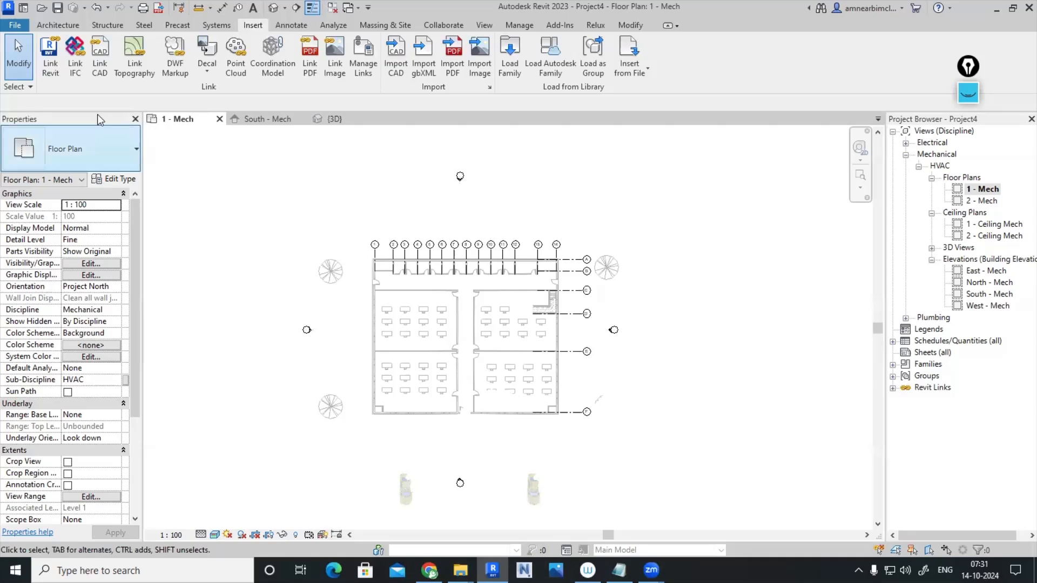
Turn Select links on, select the linked model in the plan to check it, and deselect it
{"action": "left_click", "coordinate": [21, 88]}
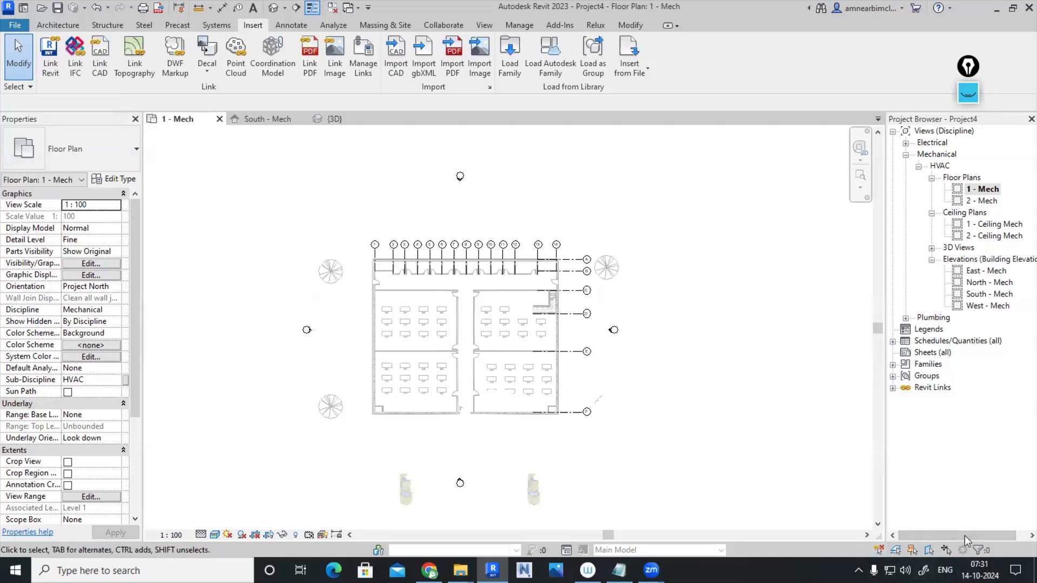
{"action": "left_click", "coordinate": [882, 550]}
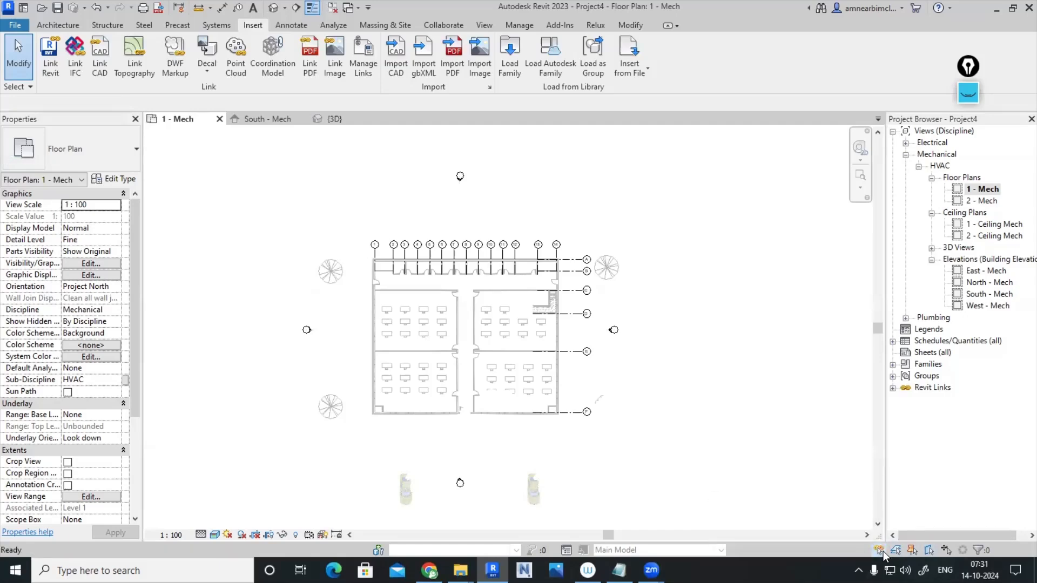
{"action": "left_click", "coordinate": [532, 274]}
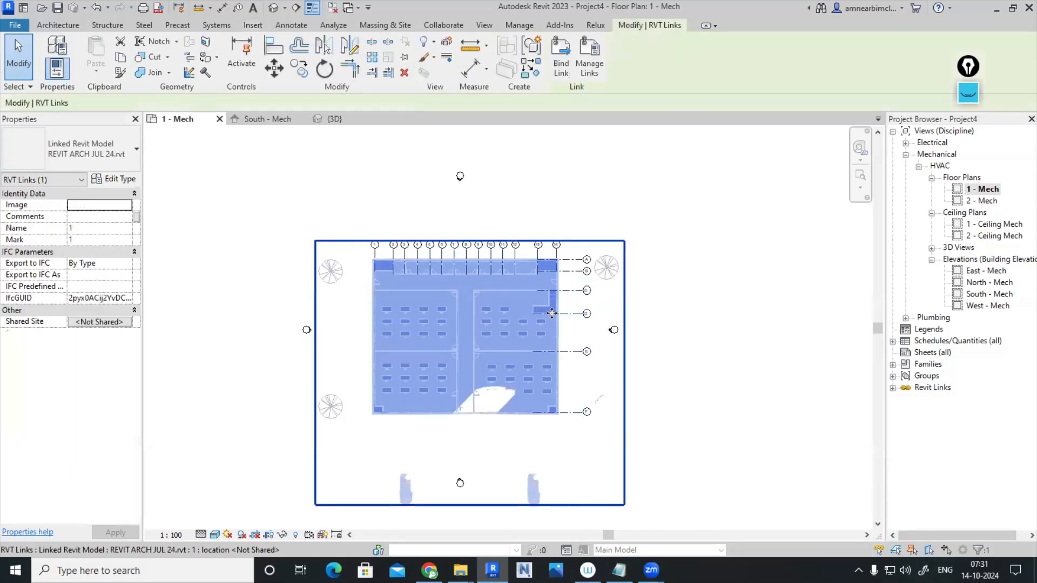
{"action": "left_click", "coordinate": [740, 424]}
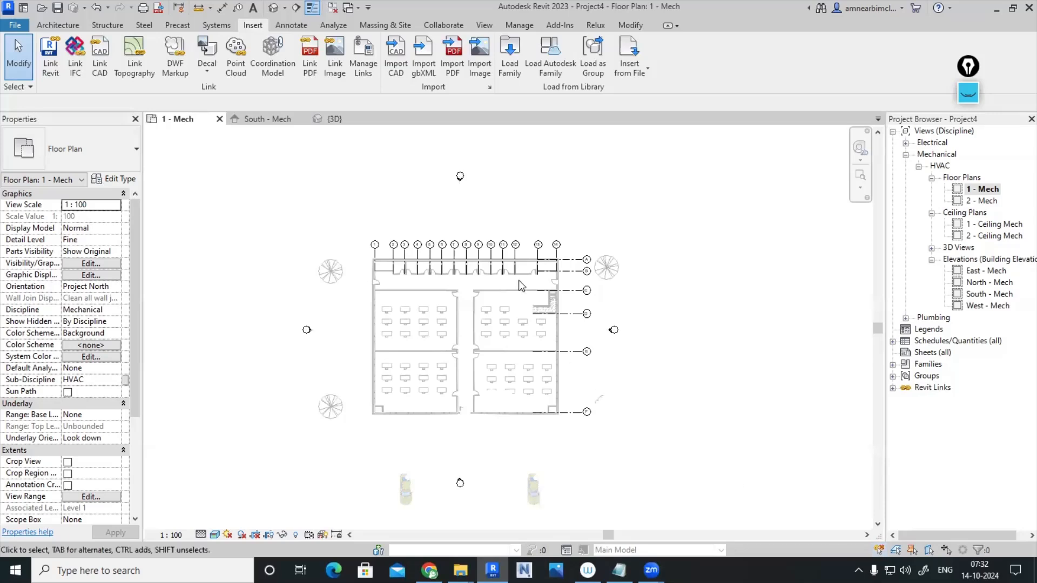
Try window-selecting the linked model again, then turn Select links back on
{"action": "left_click_drag", "start_coordinate": [433, 236], "coordinate": [622, 386]}
{"action": "left_click", "coordinate": [440, 222]}
{"action": "left_click_drag", "start_coordinate": [417, 210], "coordinate": [488, 334]}
{"action": "left_click", "coordinate": [29, 89]}
{"action": "left_click", "coordinate": [22, 88]}
{"action": "left_click", "coordinate": [9, 103]}
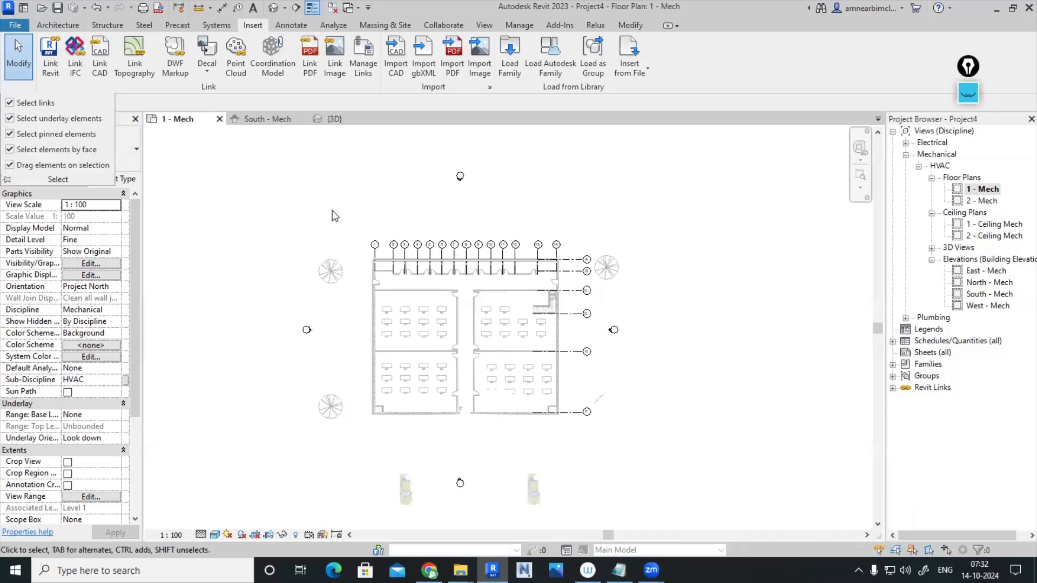
Turn off Select pinned elements, pin the linked model in place, and try to select it with a window
{"action": "left_click", "coordinate": [526, 287]}
{"action": "left_click", "coordinate": [21, 87]}
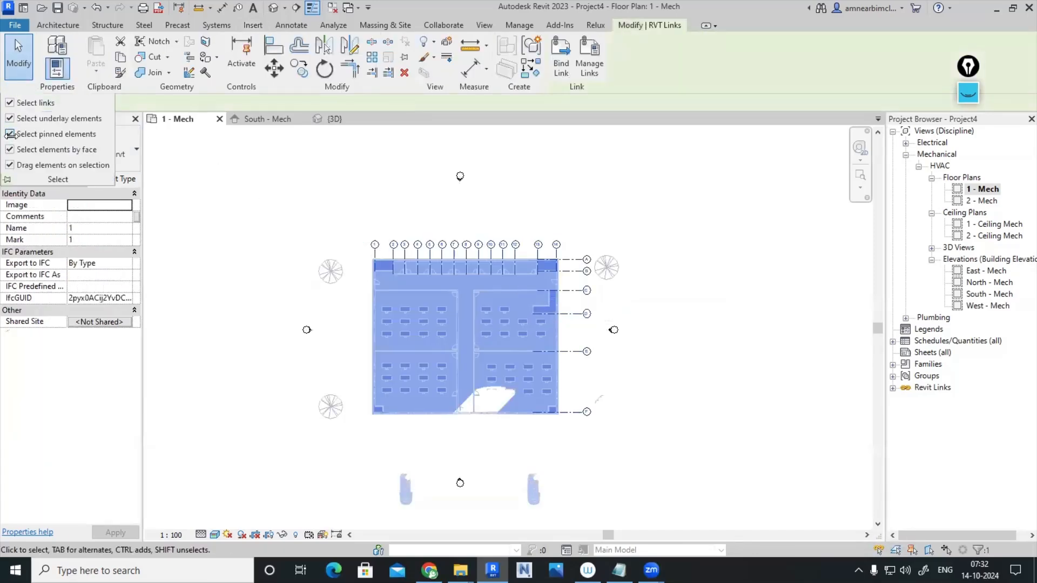
{"action": "left_click", "coordinate": [10, 134]}
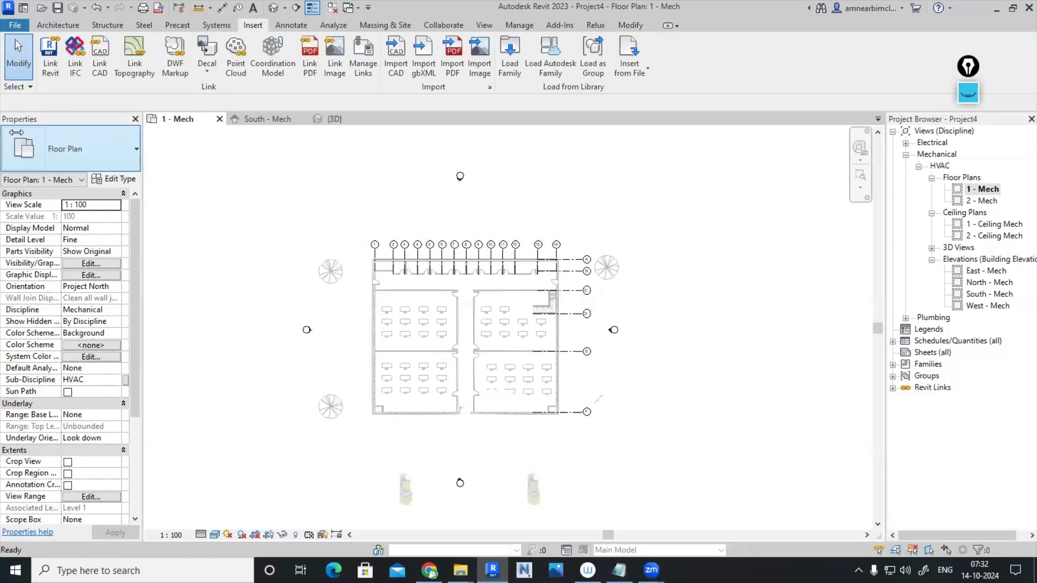
{"action": "left_click", "coordinate": [453, 276]}
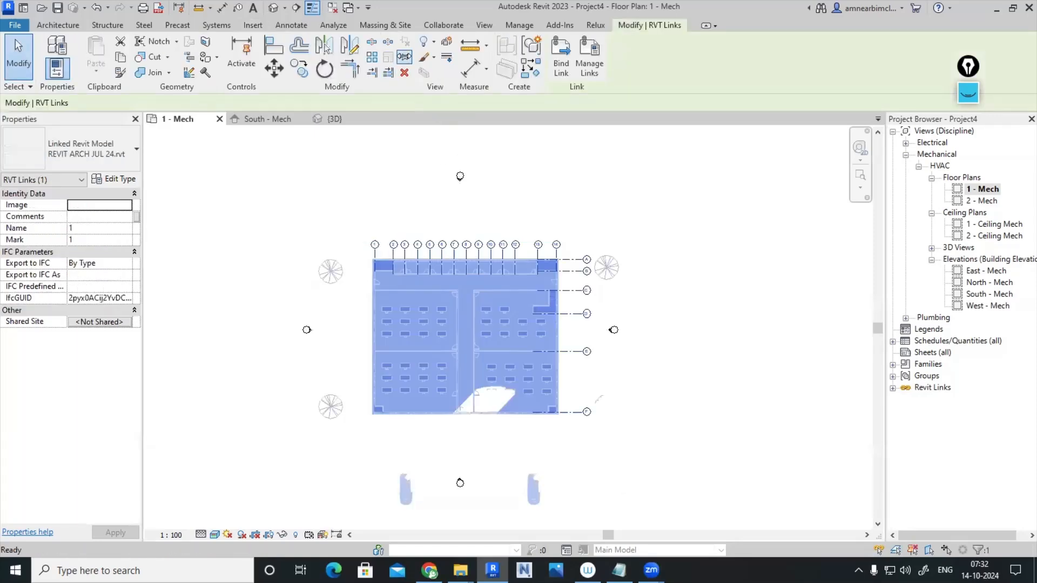
{"action": "left_click_drag", "start_coordinate": [335, 171], "coordinate": [542, 418]}
{"action": "left_click", "coordinate": [370, 224]}
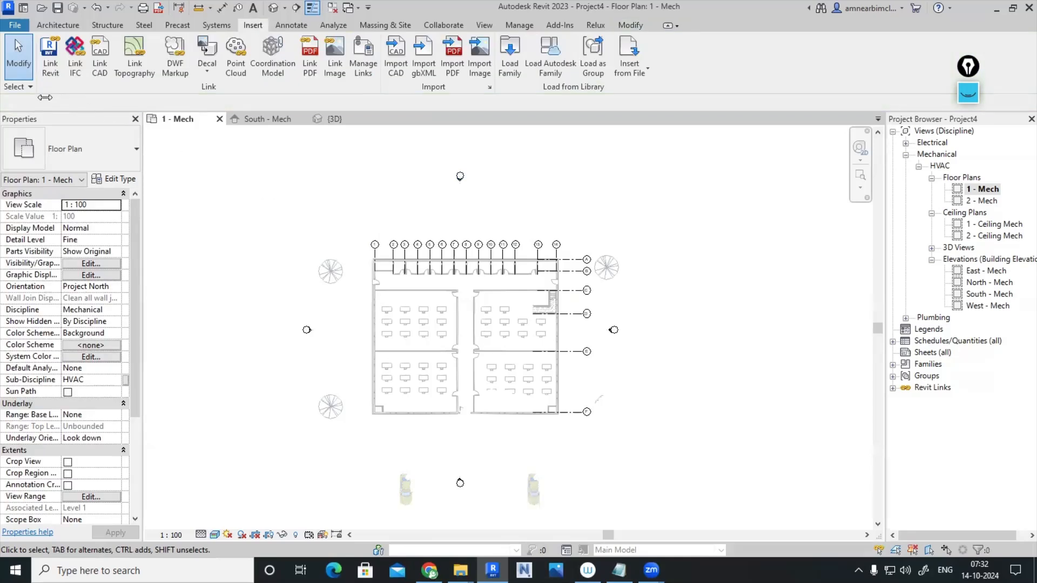
Turn Select pinned elements back on, select the pinned linked model to check it, and deselect it
{"action": "left_click", "coordinate": [17, 86]}
{"action": "left_click", "coordinate": [10, 134]}
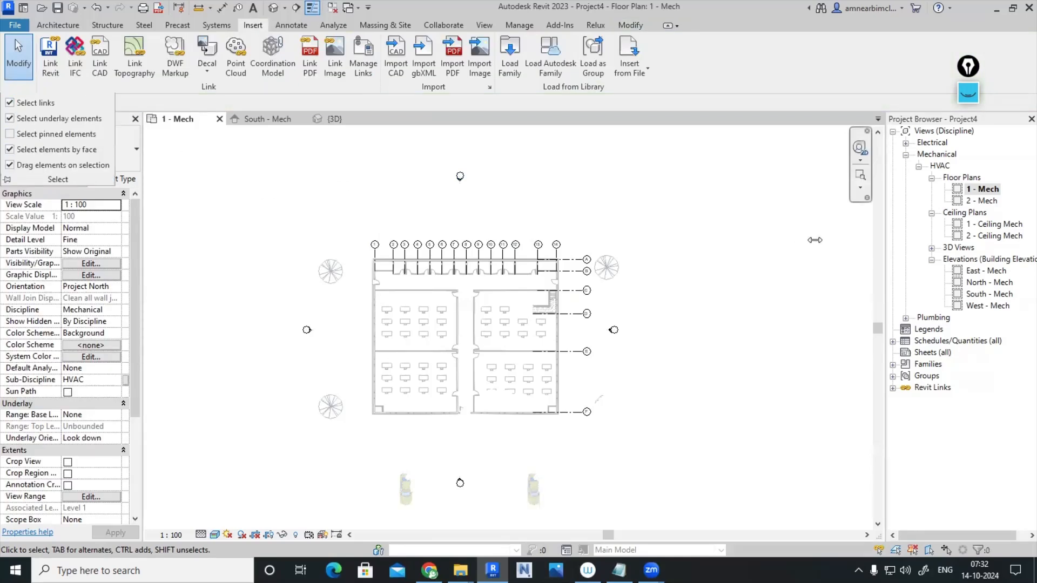
{"action": "left_click", "coordinate": [24, 87]}
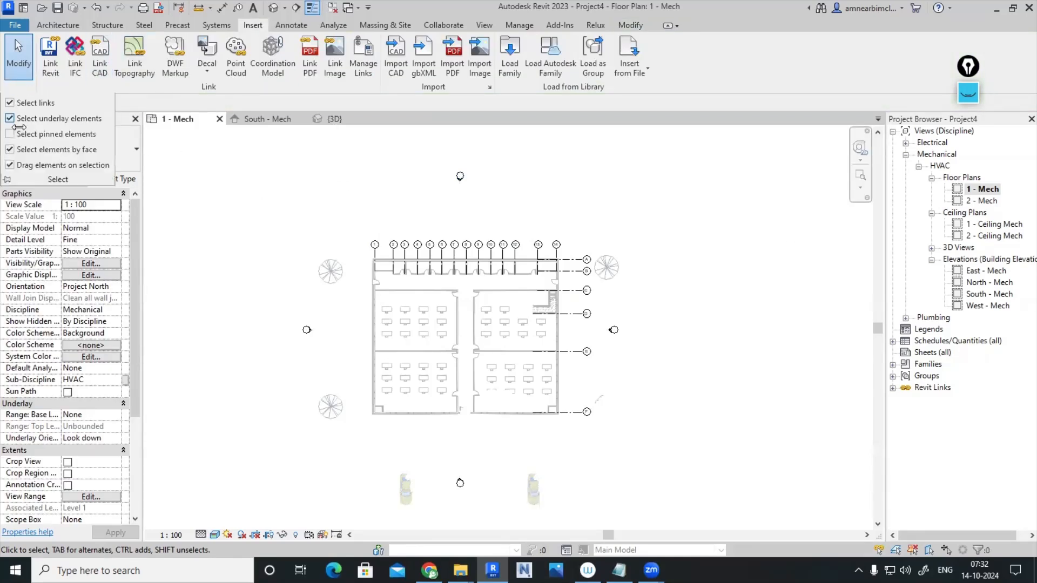
{"action": "left_click", "coordinate": [10, 134]}
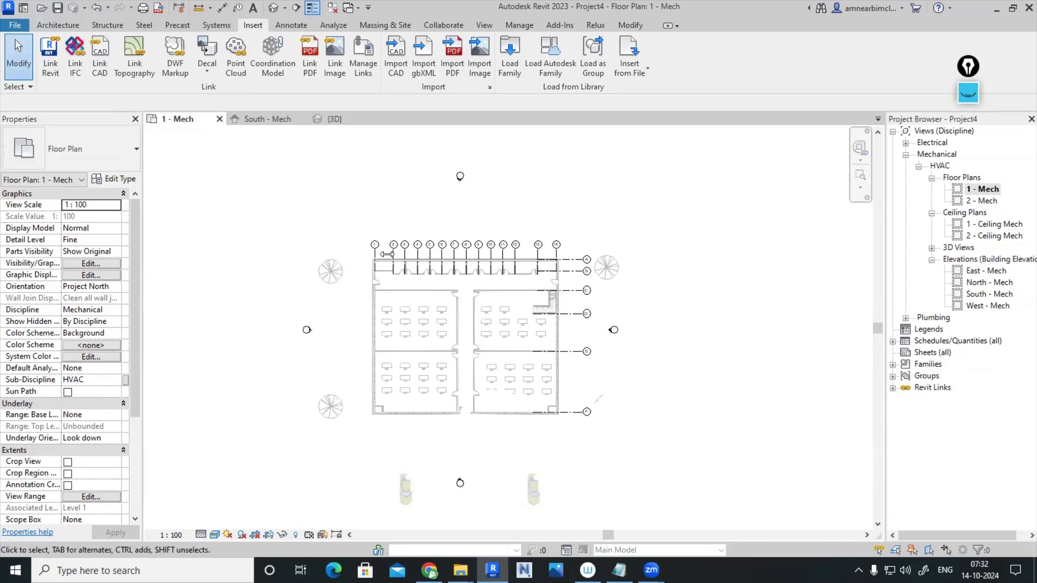
{"action": "left_click", "coordinate": [390, 266]}
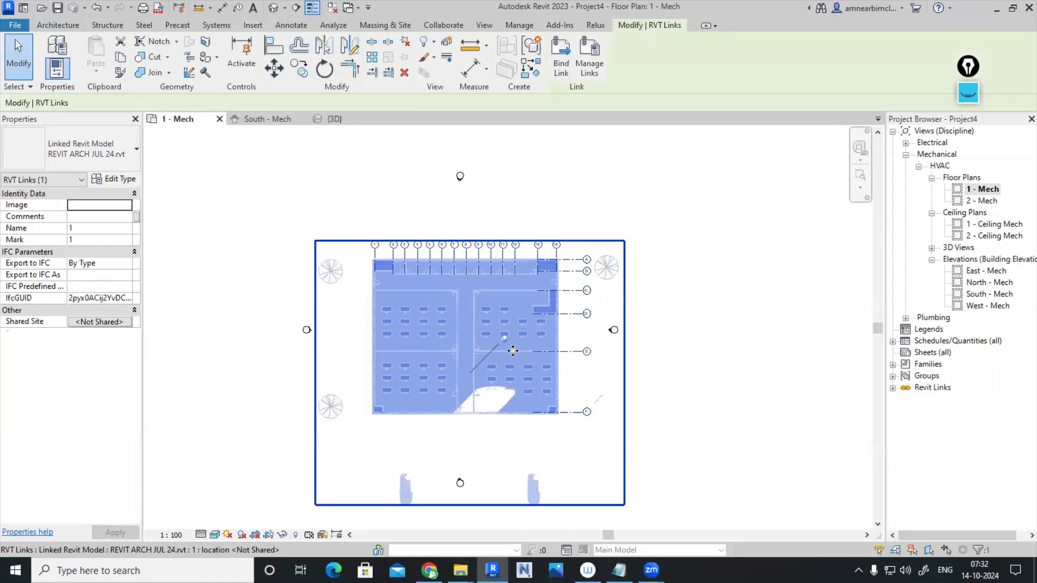
{"action": "left_click", "coordinate": [687, 312]}
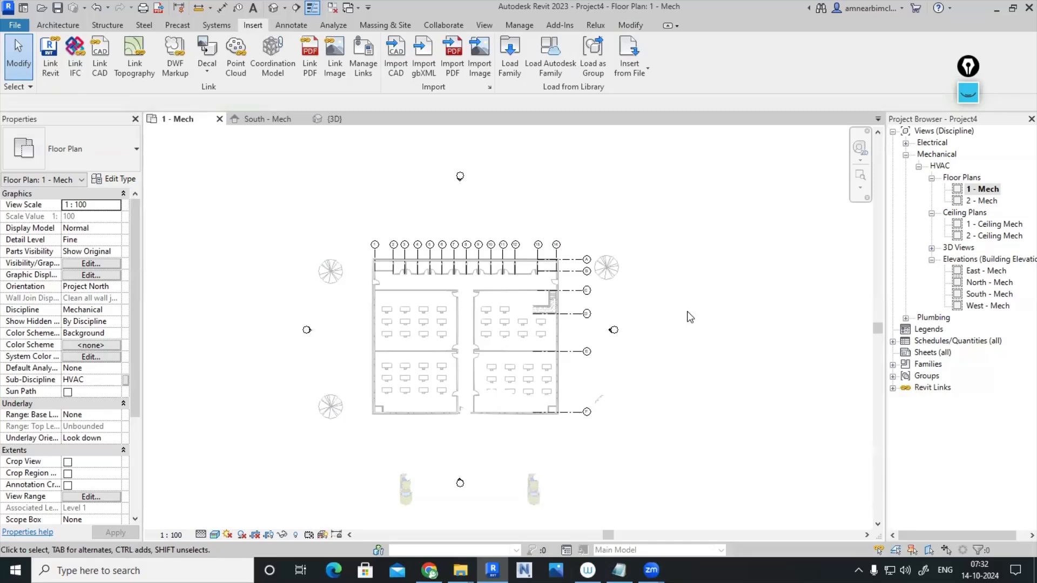
Unpin the linked architectural model in the plan, pin it again, and deselect it
{"action": "left_click", "coordinate": [577, 301]}
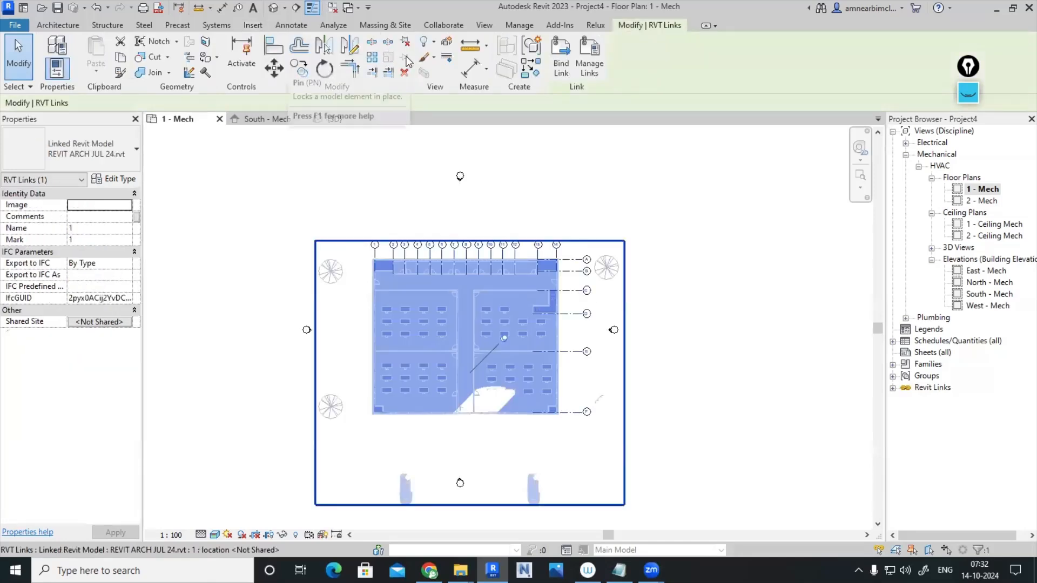
{"action": "left_click", "coordinate": [407, 63]}
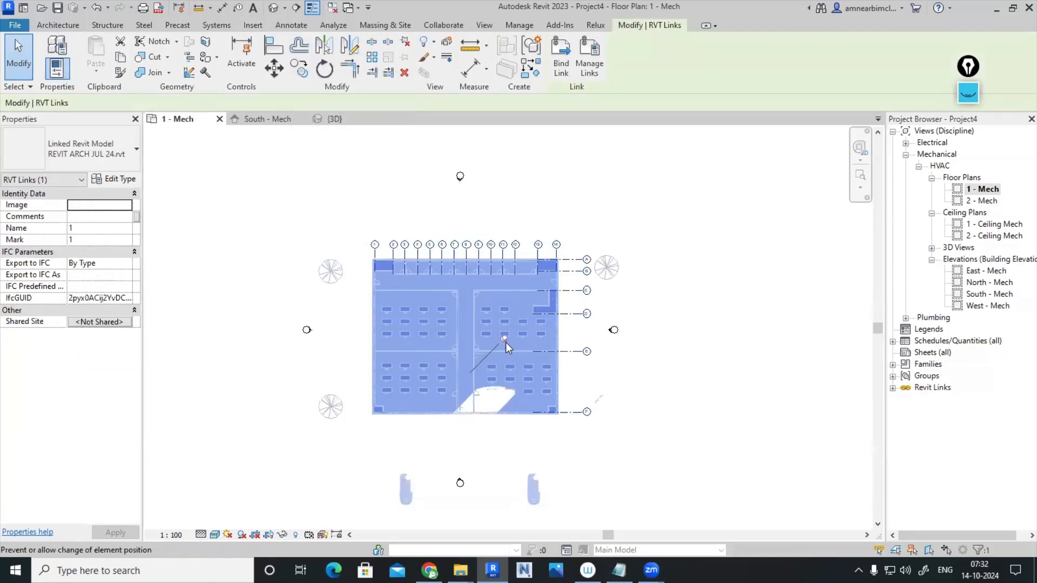
{"action": "left_click", "coordinate": [679, 398]}
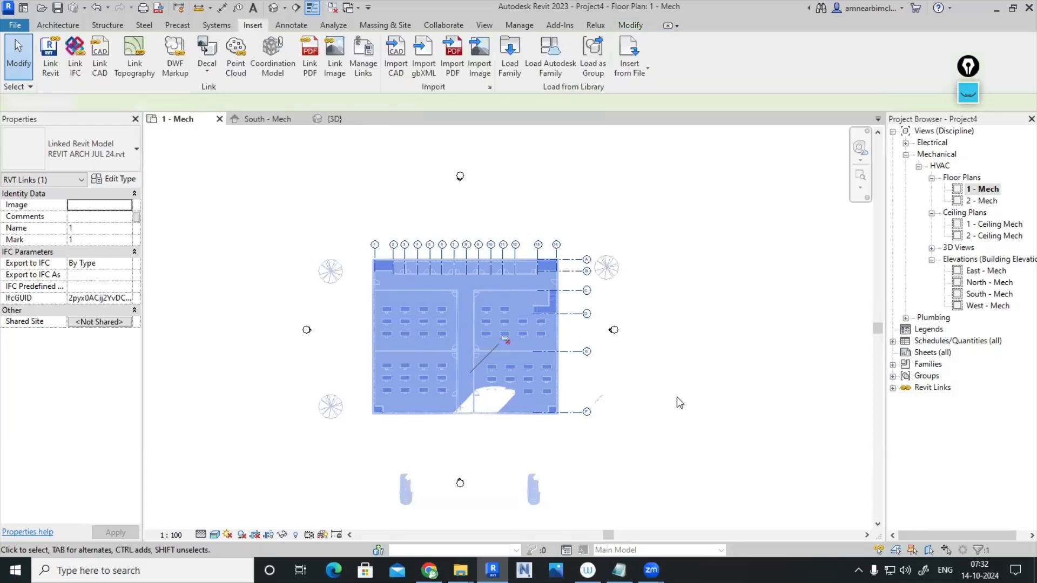
{"action": "left_click", "coordinate": [519, 355]}
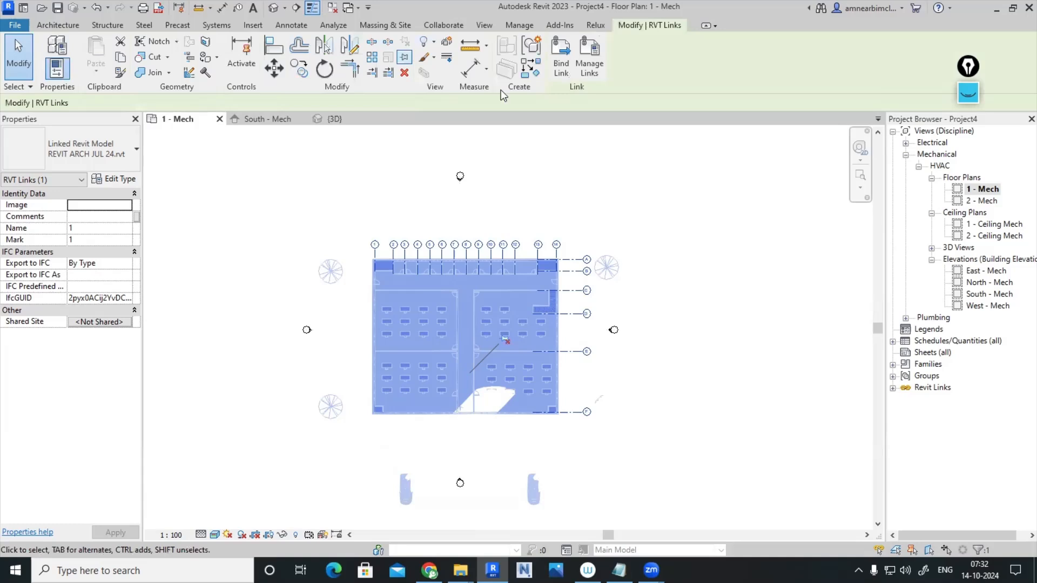
{"action": "left_click", "coordinate": [406, 58]}
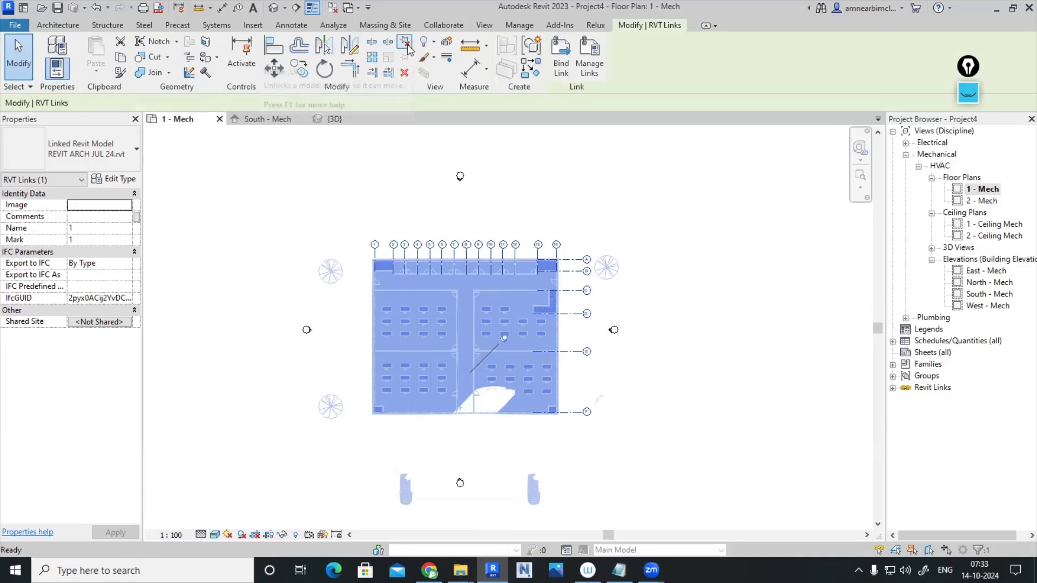
{"action": "left_click", "coordinate": [782, 402]}
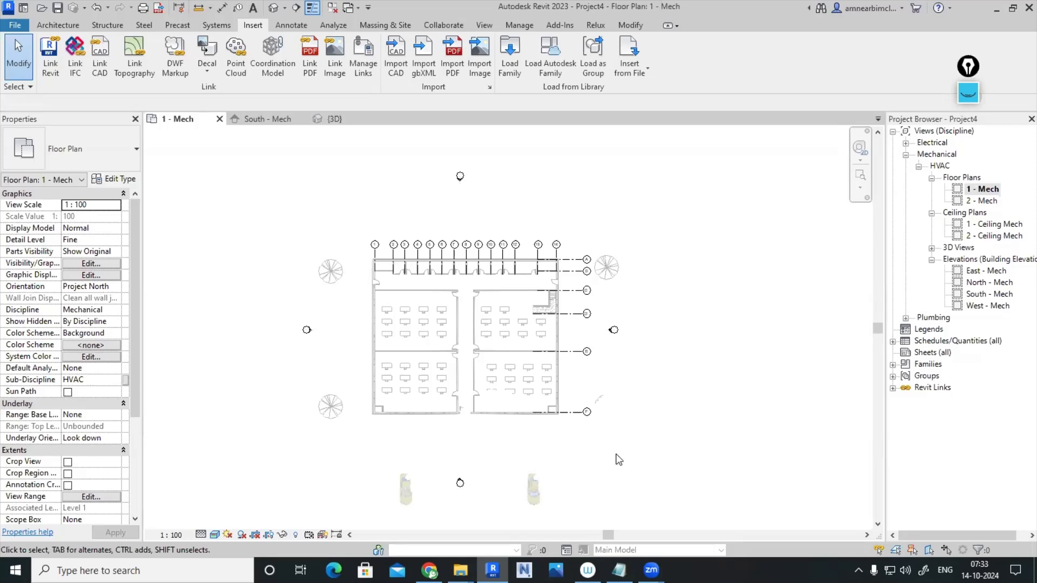
Try to place a space in the classroom between grids C and E on the plan's west side
{"action": "scroll", "coordinate": [409, 340], "scroll_direction": "up", "scroll_amount": 3}
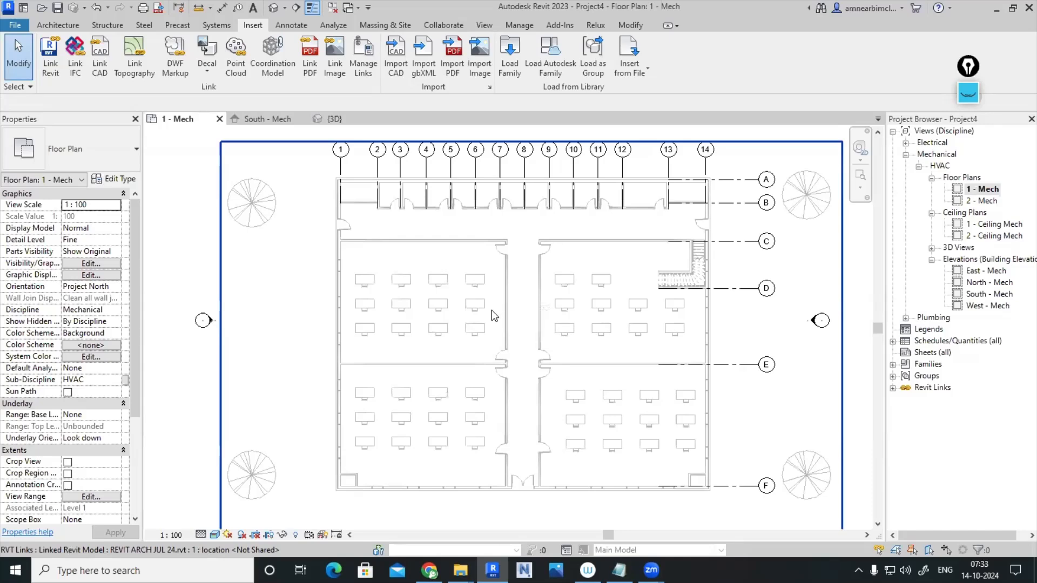
{"action": "left_click", "coordinate": [333, 27]}
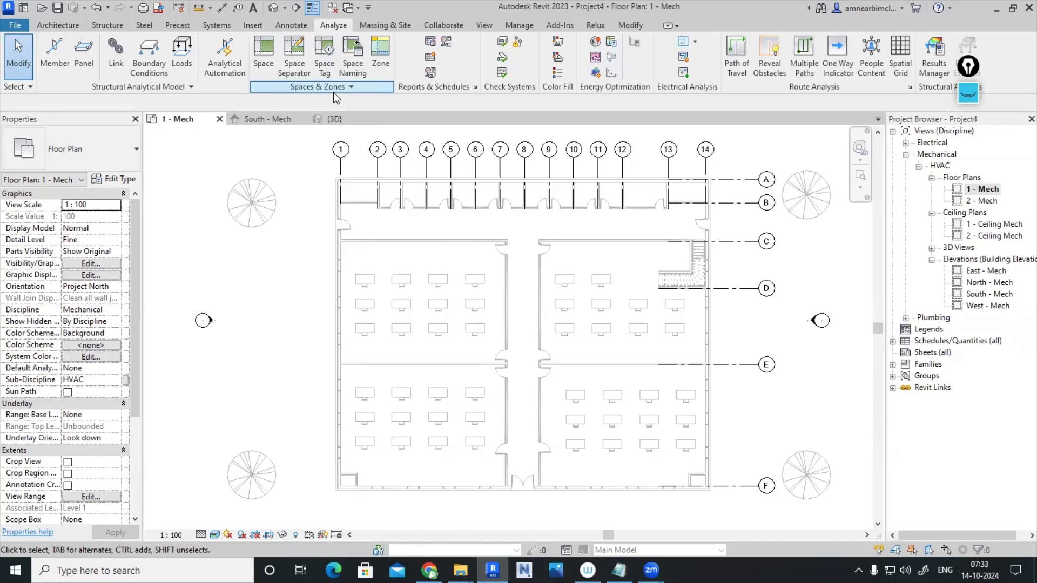
{"action": "left_click", "coordinate": [265, 61]}
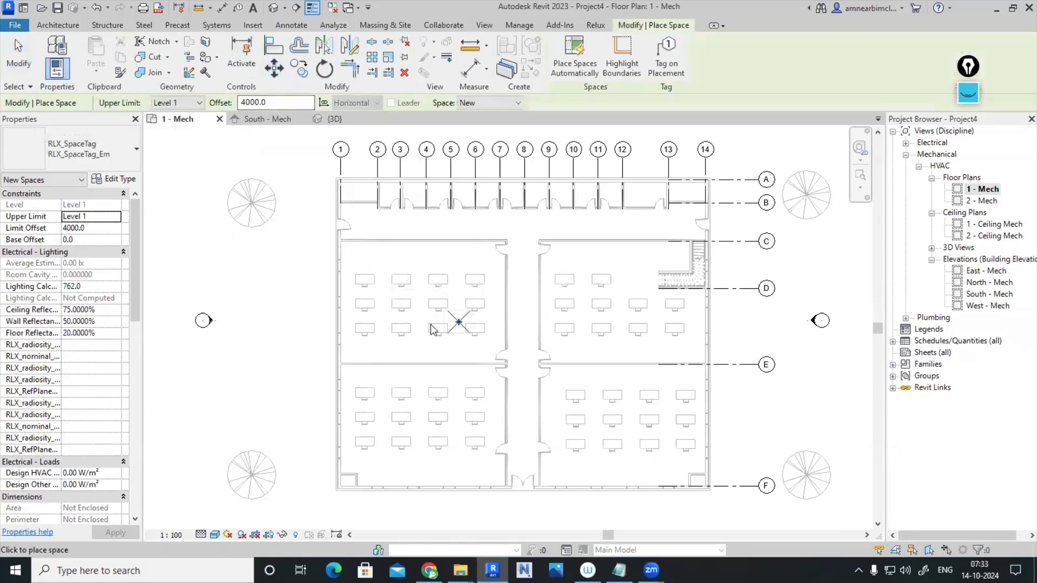
{"action": "left_click", "coordinate": [432, 288]}
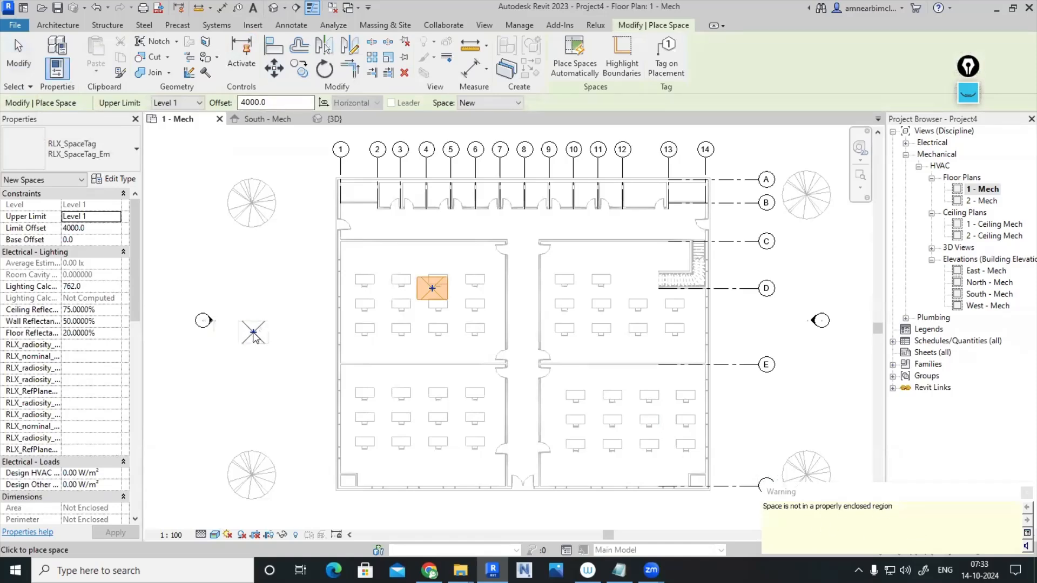
{"action": "key", "text": "Escape"}
{"action": "key", "text": "Escape"}
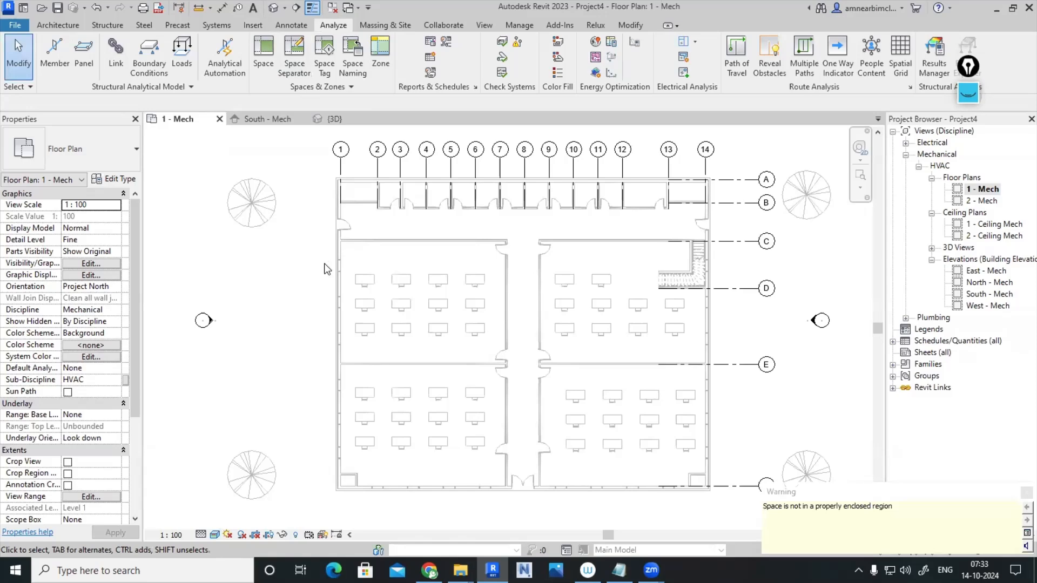
Select the linked architectural model and turn on Room Bounding in its type properties
{"action": "scroll", "coordinate": [324, 268], "scroll_direction": "down", "scroll_amount": 3}
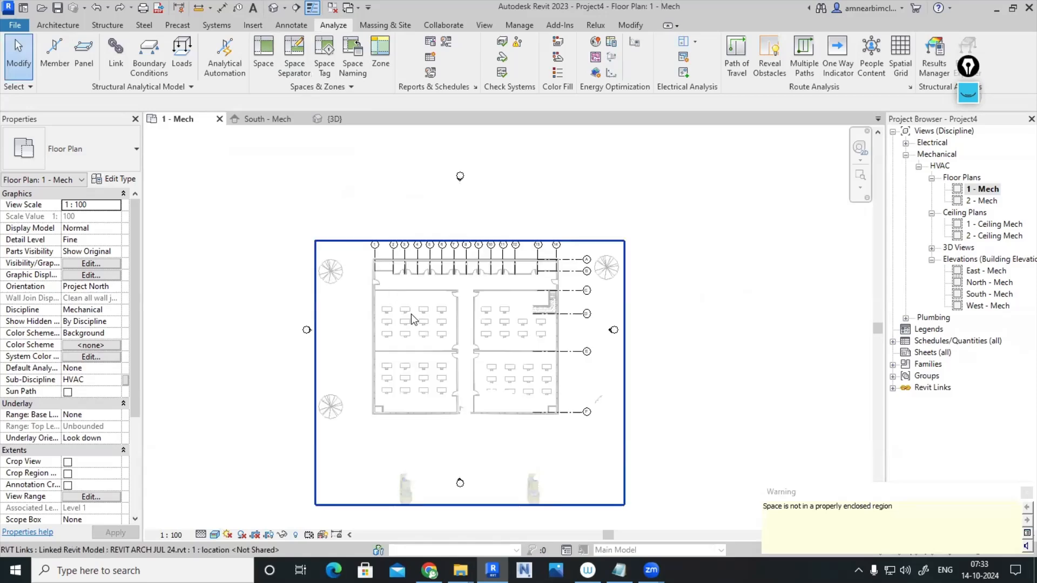
{"action": "scroll", "coordinate": [410, 313], "scroll_direction": "up", "scroll_amount": 2}
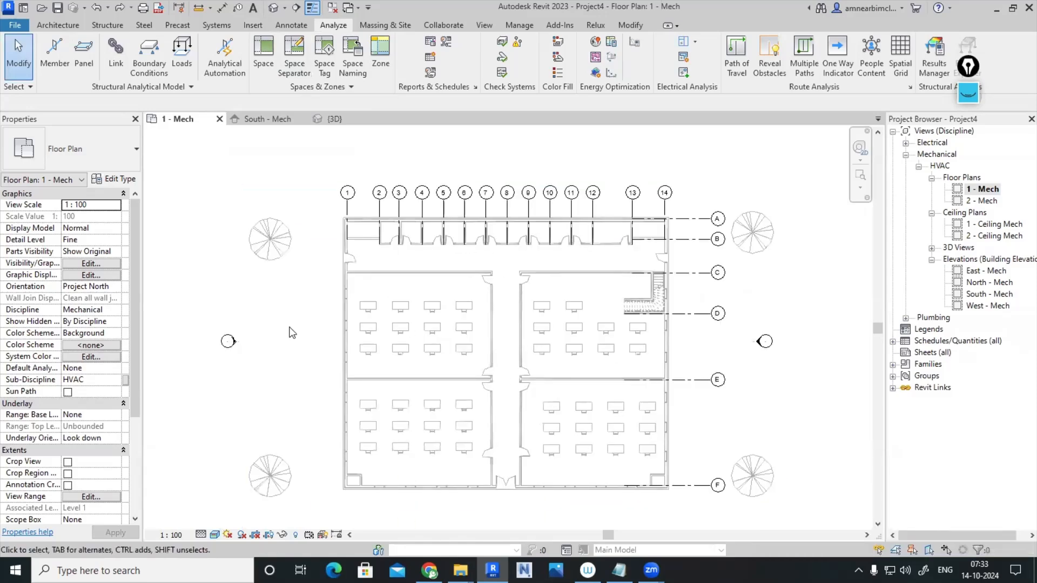
{"action": "left_click", "coordinate": [358, 310]}
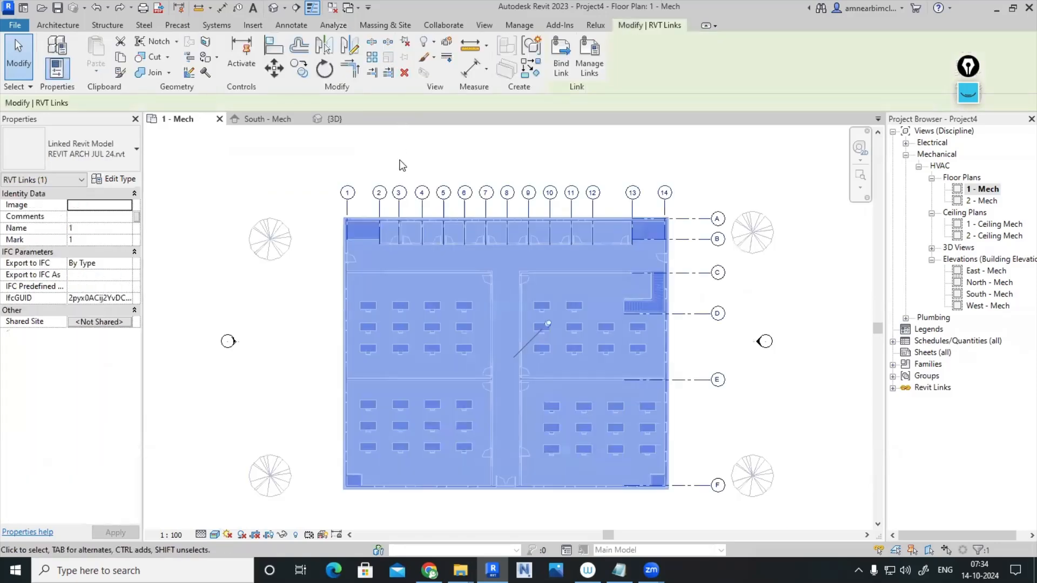
{"action": "left_click", "coordinate": [319, 164]}
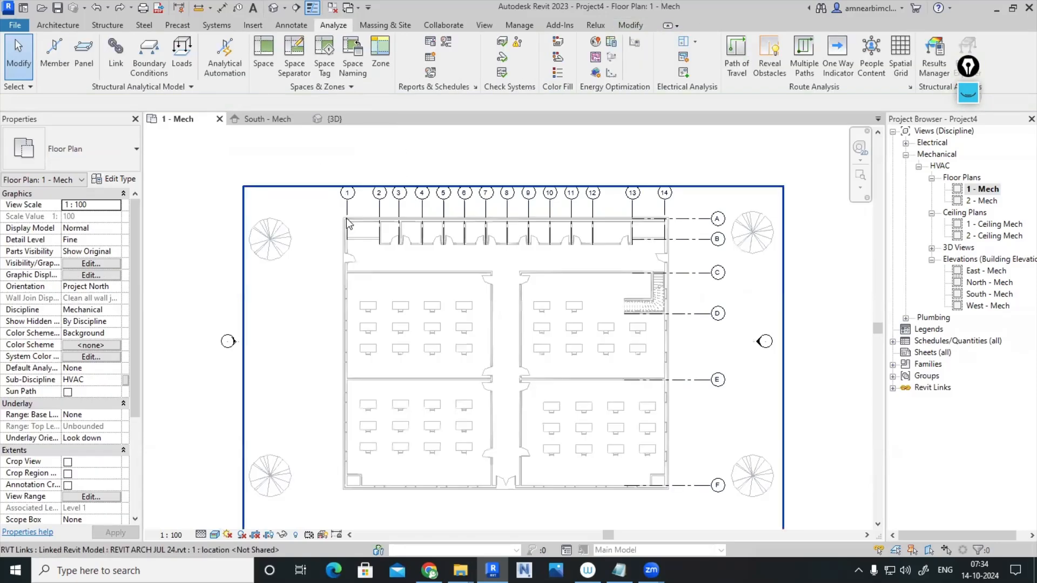
{"action": "left_click", "coordinate": [346, 218]}
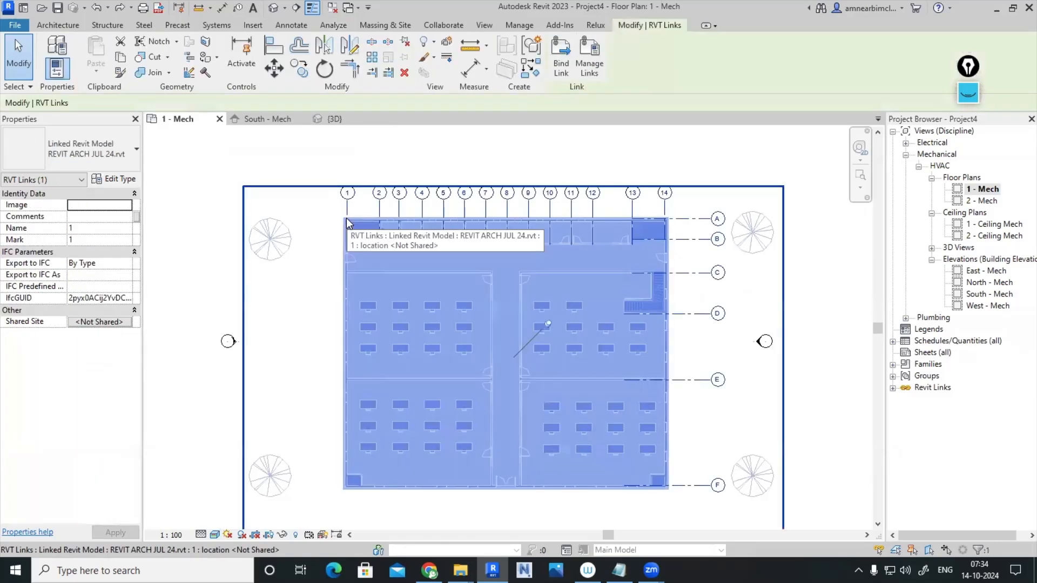
{"action": "left_click", "coordinate": [120, 180]}
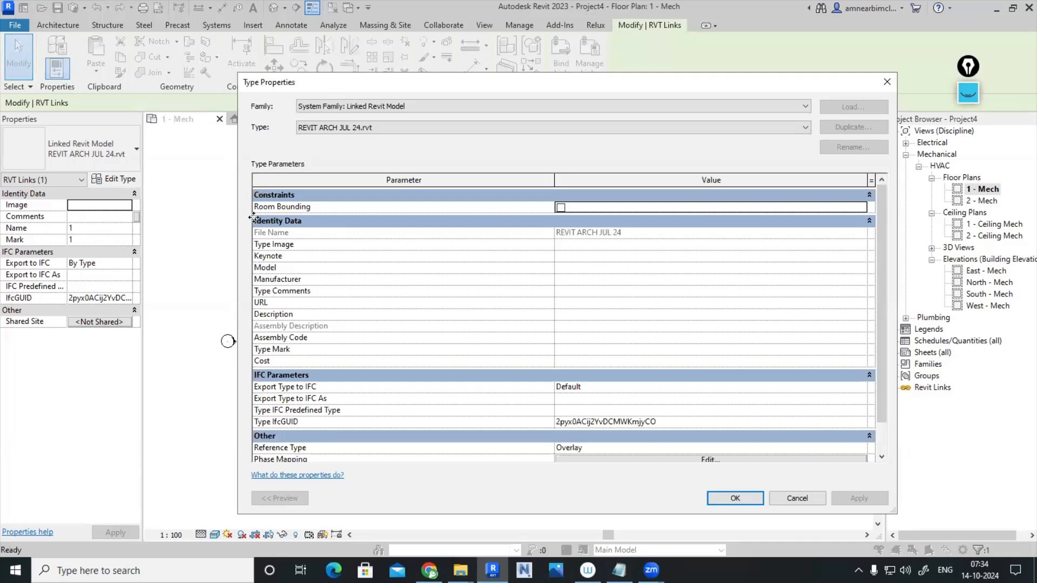
{"action": "left_click", "coordinate": [560, 207]}
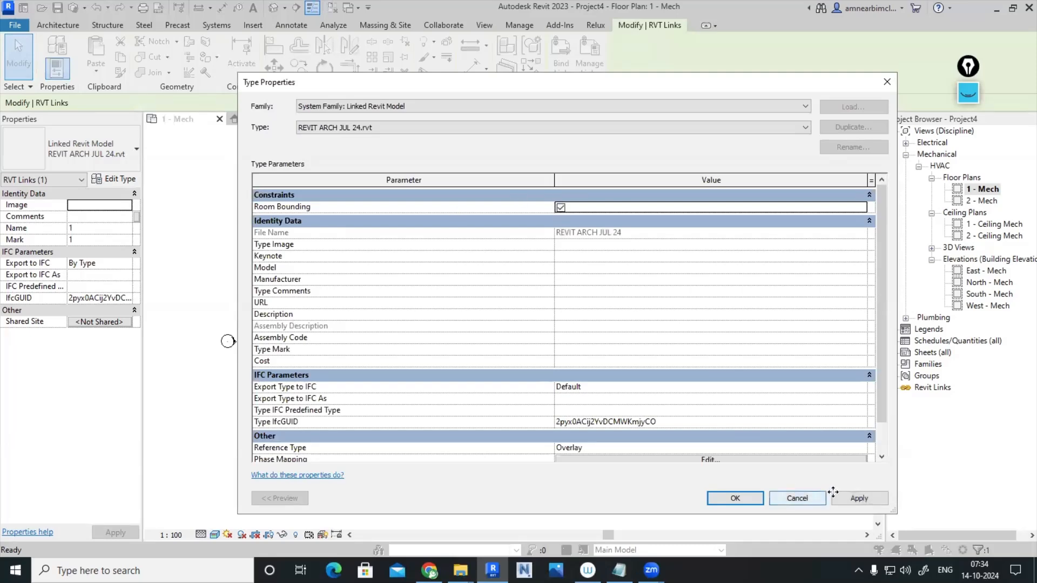
{"action": "left_click", "coordinate": [742, 497]}
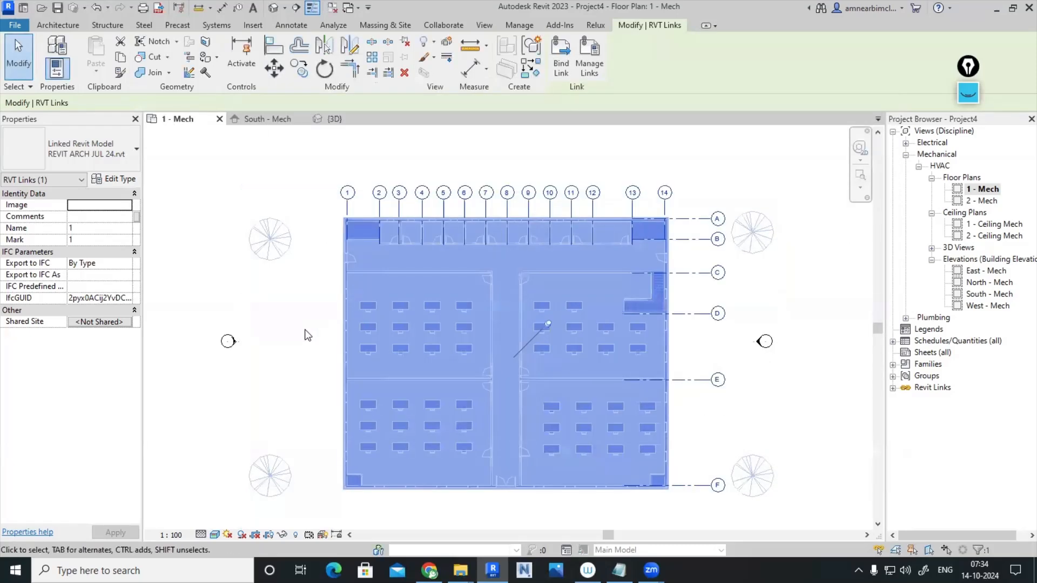
{"action": "key", "text": "Escape"}
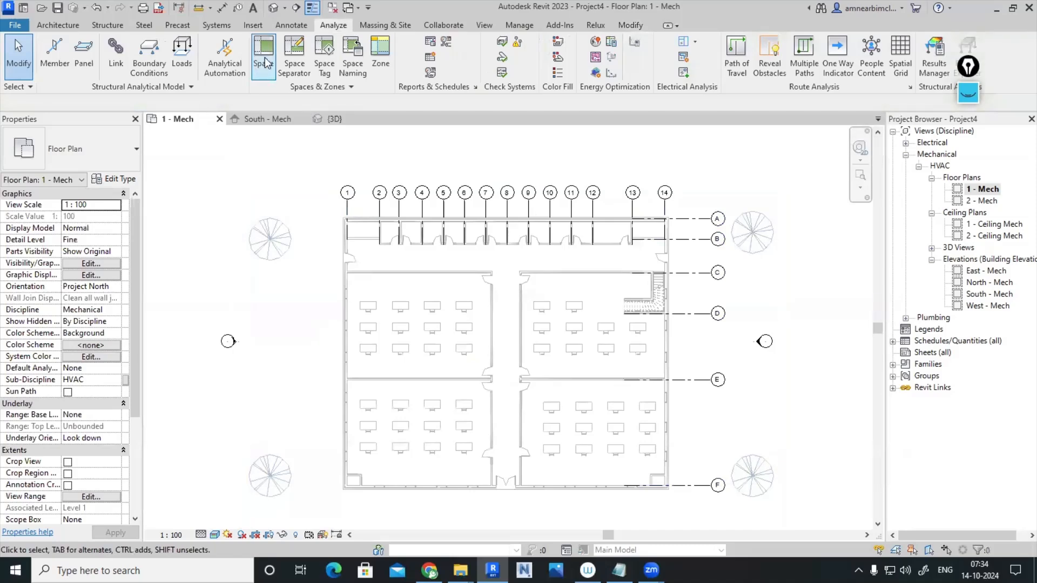
Try placing a space in the west classroom between grids C and E, and select it to check its boundary
{"action": "left_click", "coordinate": [264, 54]}
{"action": "left_click", "coordinate": [405, 324]}
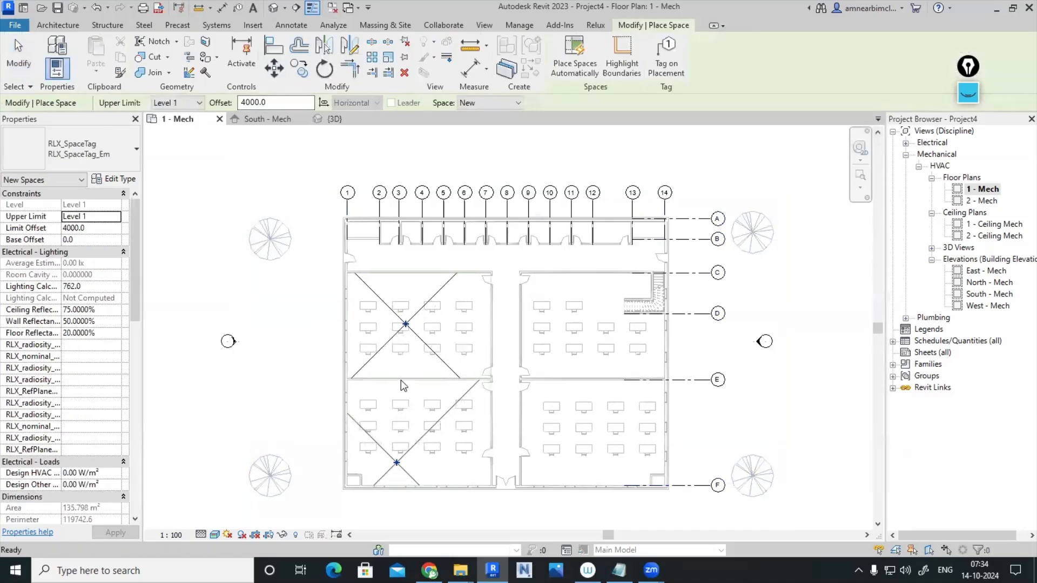
{"action": "key", "text": "Escape"}
{"action": "left_click", "coordinate": [417, 341]}
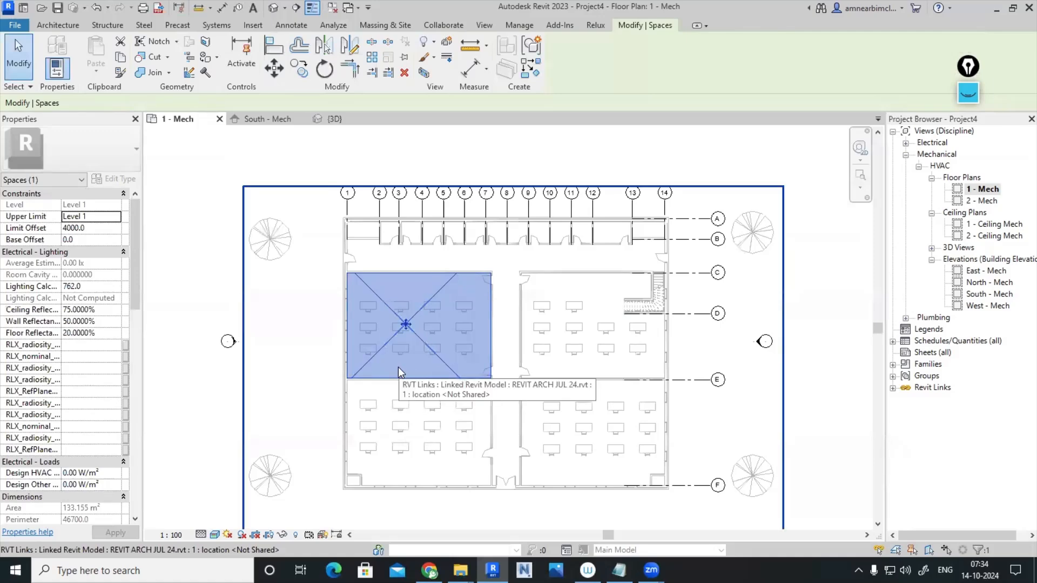
{"action": "key", "text": "Escape"}
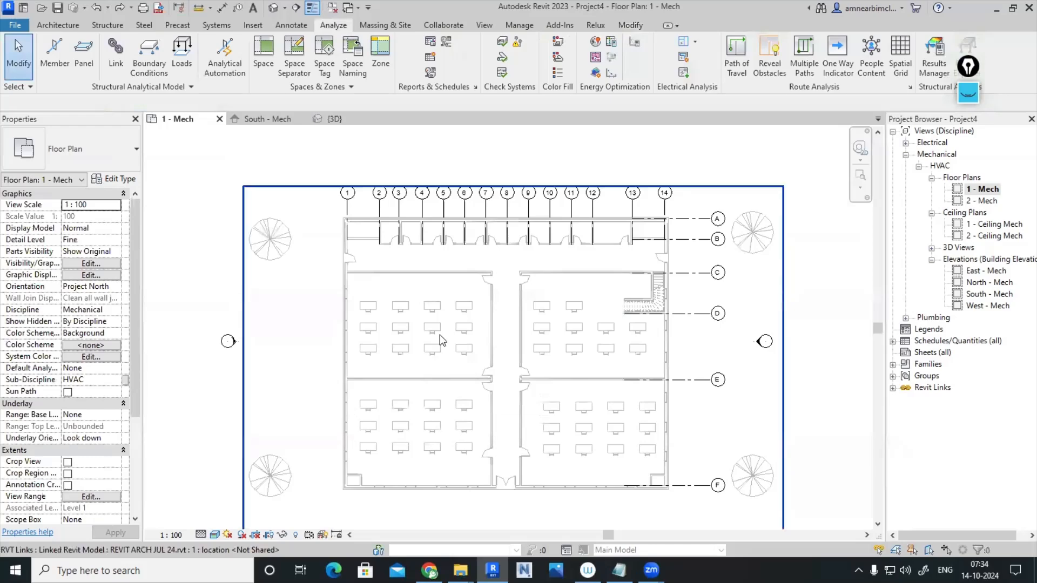
Enable Room Bounding again for the linked model's type, apply the change, and deselect the link
{"action": "left_click", "coordinate": [458, 264]}
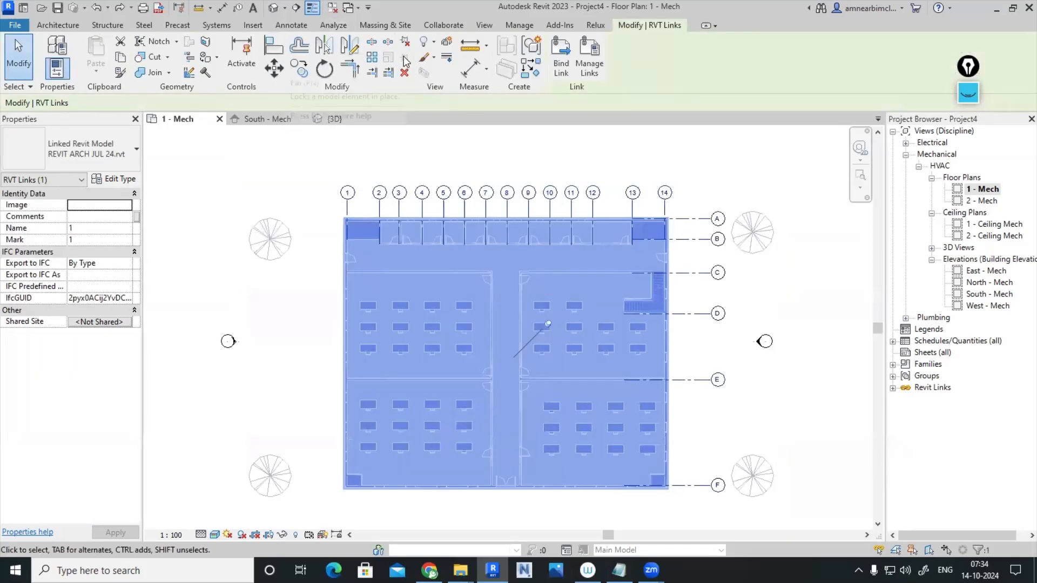
{"action": "left_click", "coordinate": [125, 179]}
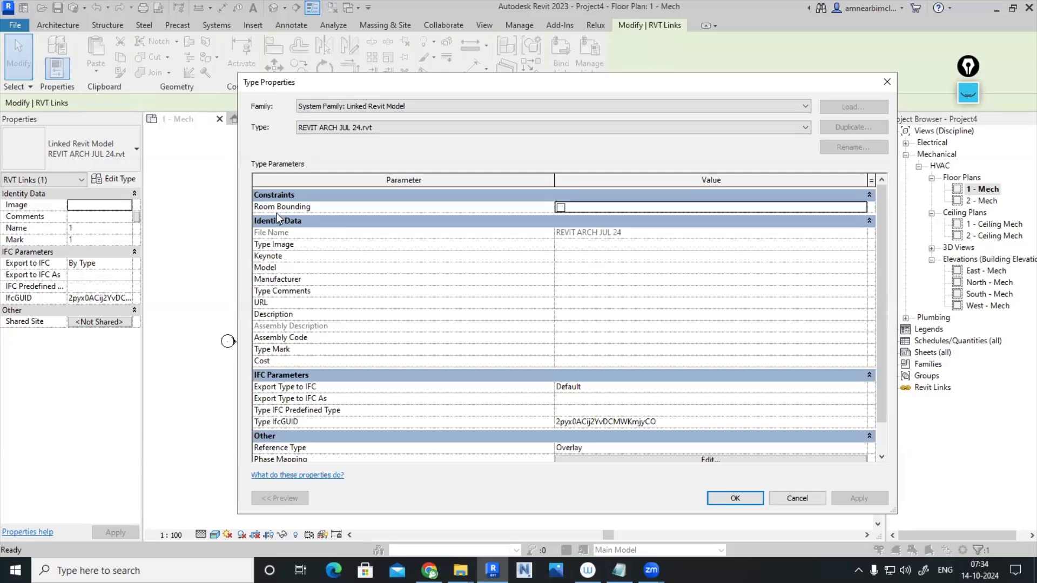
{"action": "left_click", "coordinate": [560, 208]}
{"action": "left_click", "coordinate": [861, 498]}
{"action": "left_click", "coordinate": [736, 499]}
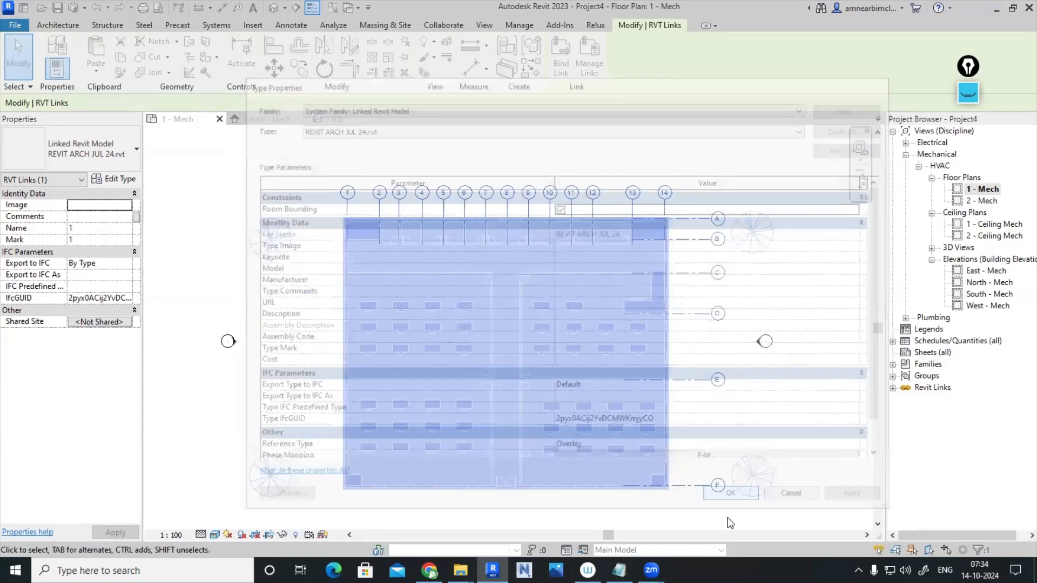
{"action": "key", "text": "Escape"}
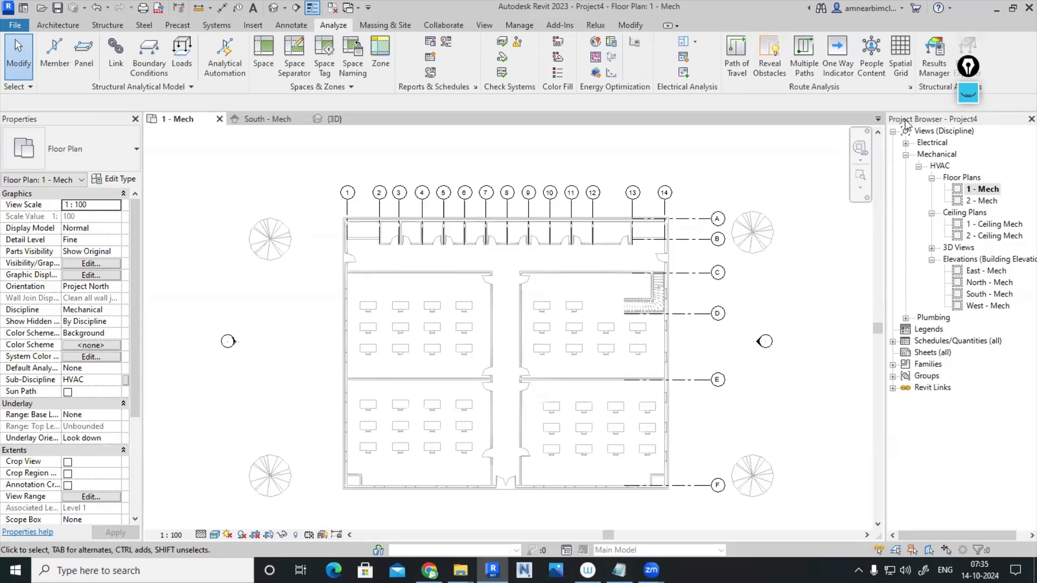
Open the South - Mech elevation and extend the Level 1 and Level 2 lines past the tree beyond grid 14
{"action": "double_click", "coordinate": [984, 296]}
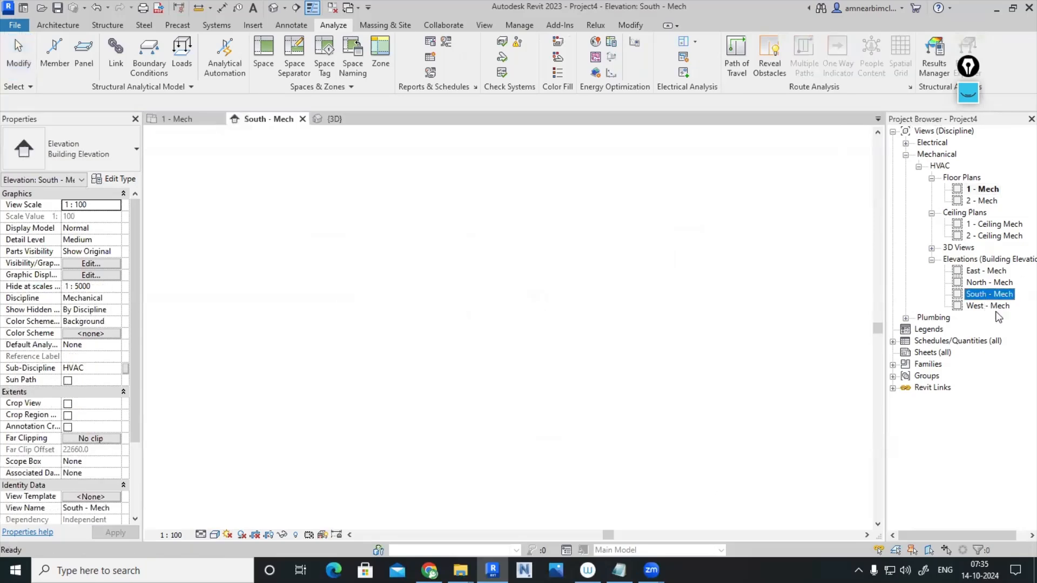
{"action": "scroll", "coordinate": [628, 398], "scroll_direction": "down", "scroll_amount": 3}
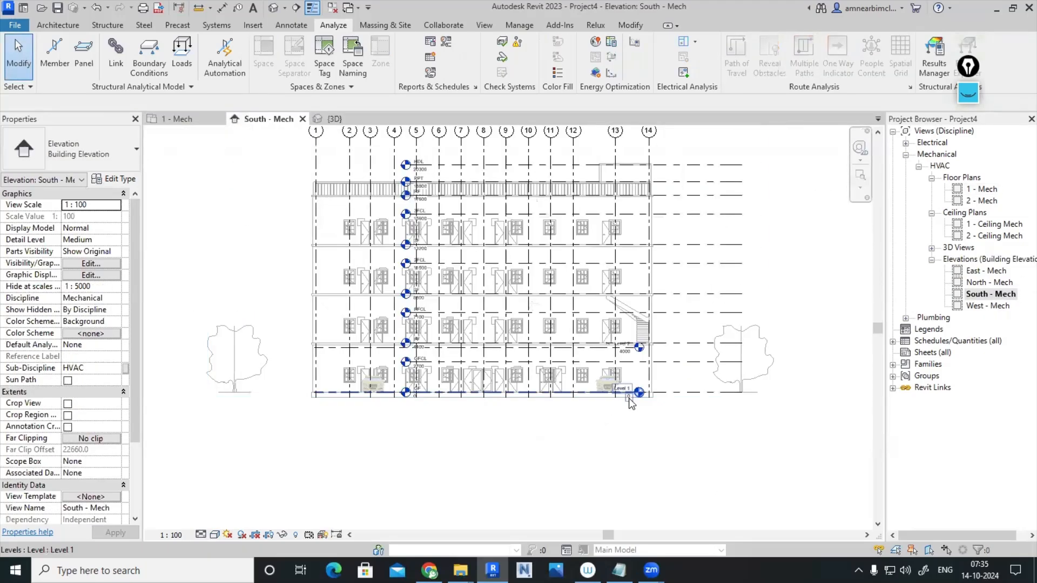
{"action": "scroll", "coordinate": [702, 378], "scroll_direction": "up", "scroll_amount": 2}
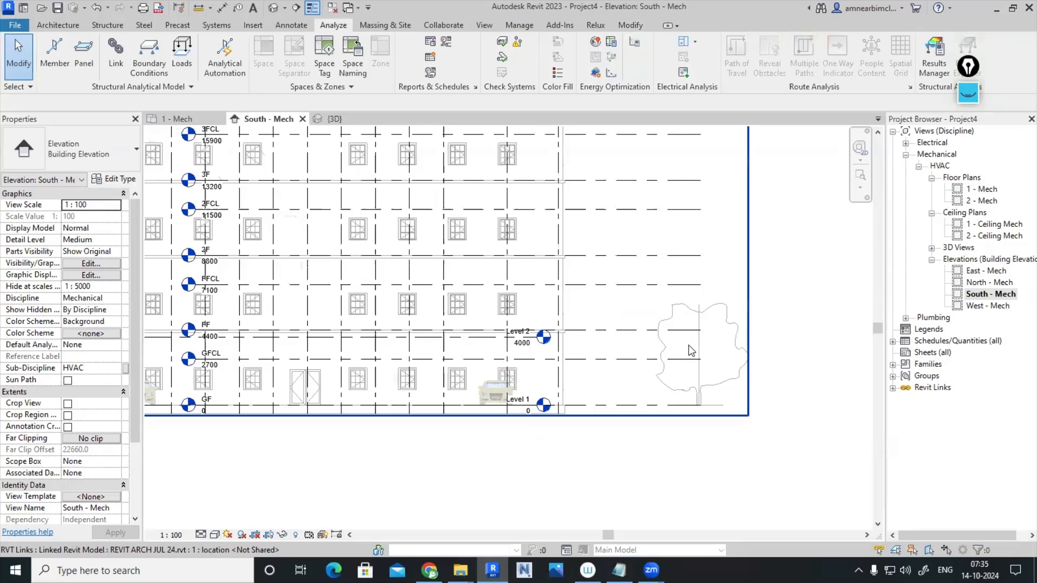
{"action": "scroll", "coordinate": [572, 378], "scroll_direction": "down", "scroll_amount": 2}
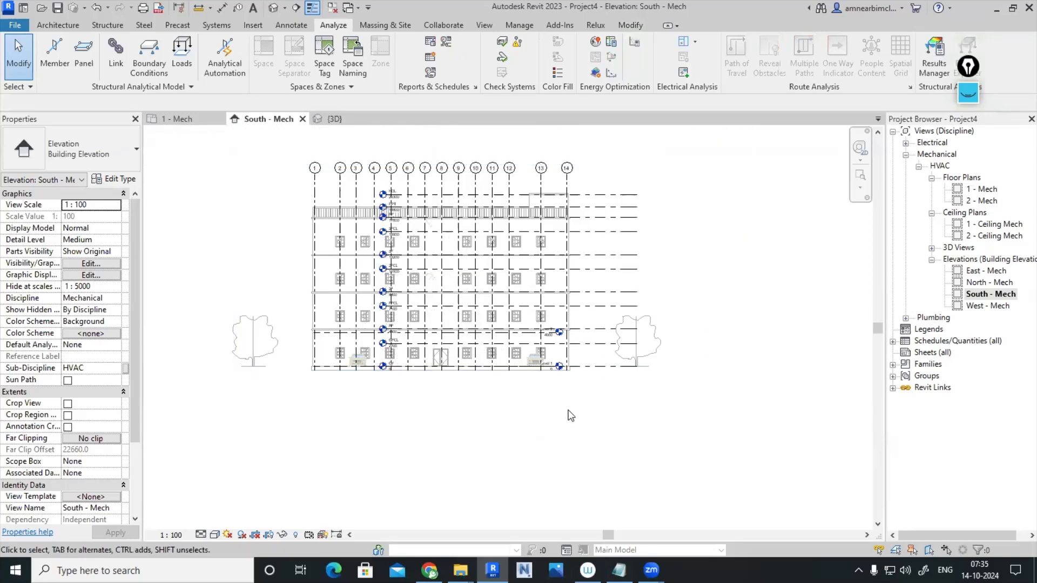
{"action": "scroll", "coordinate": [551, 395], "scroll_direction": "up", "scroll_amount": 2}
{"action": "left_click", "coordinate": [559, 359]}
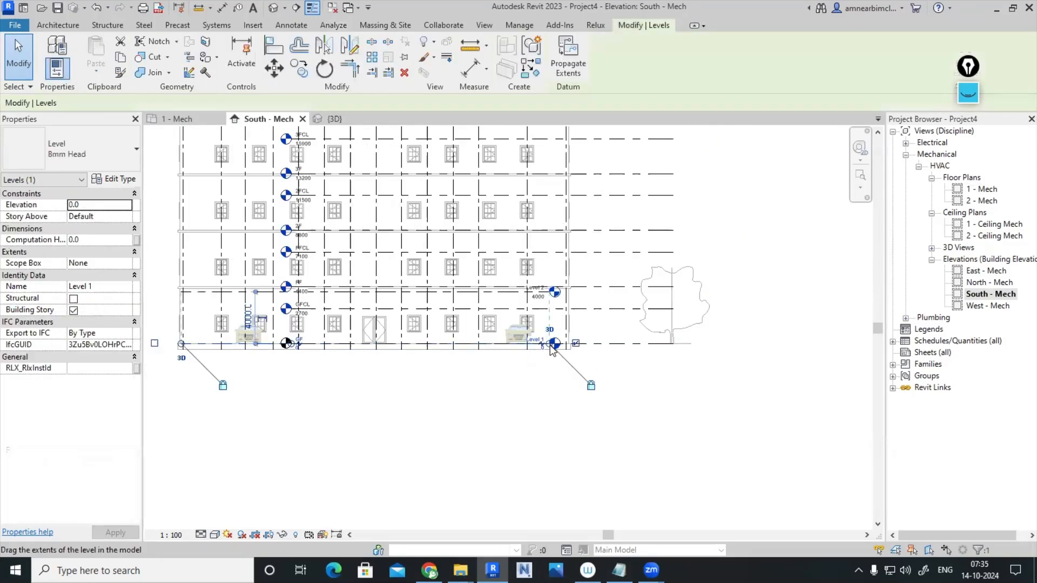
{"action": "left_click_drag", "start_coordinate": [545, 345], "coordinate": [757, 344]}
{"action": "left_click", "coordinate": [715, 410]}
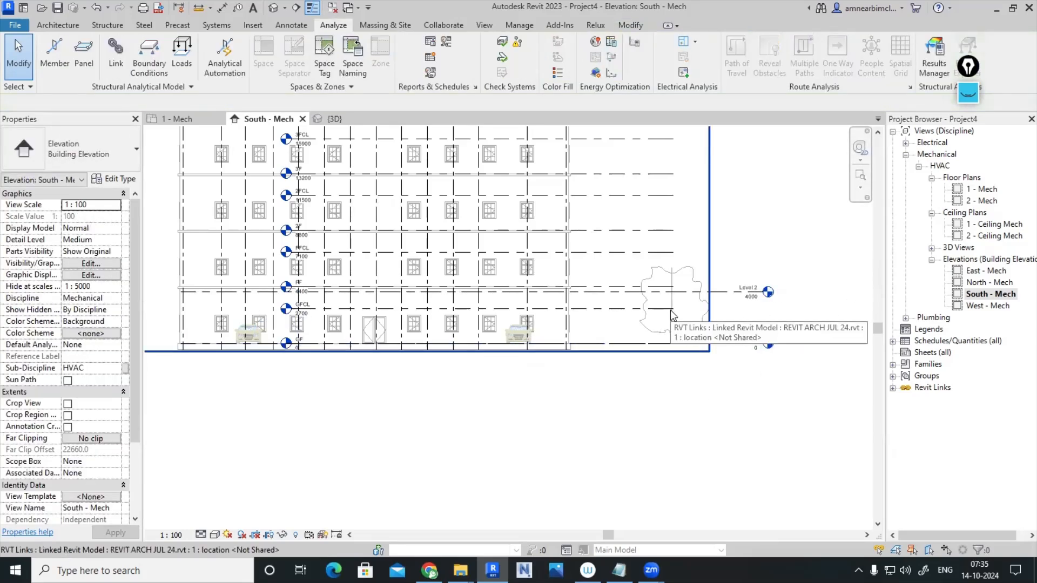
Add Architecture to the model category filter in the South - Mech elevation's visibility/graphic overrides
{"action": "key", "text": "v"}
{"action": "key", "text": "g"}
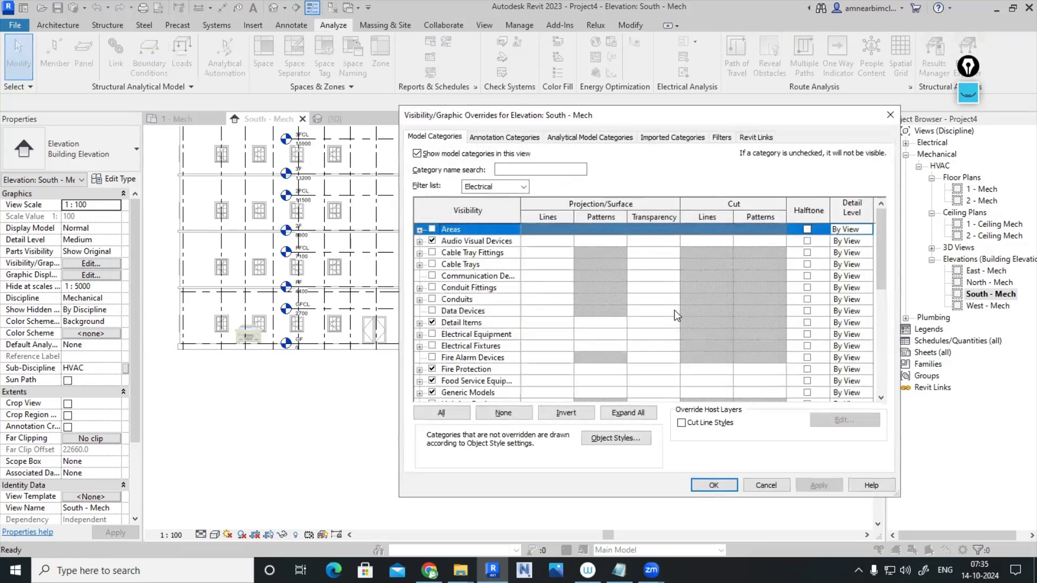
{"action": "left_click", "coordinate": [523, 187]}
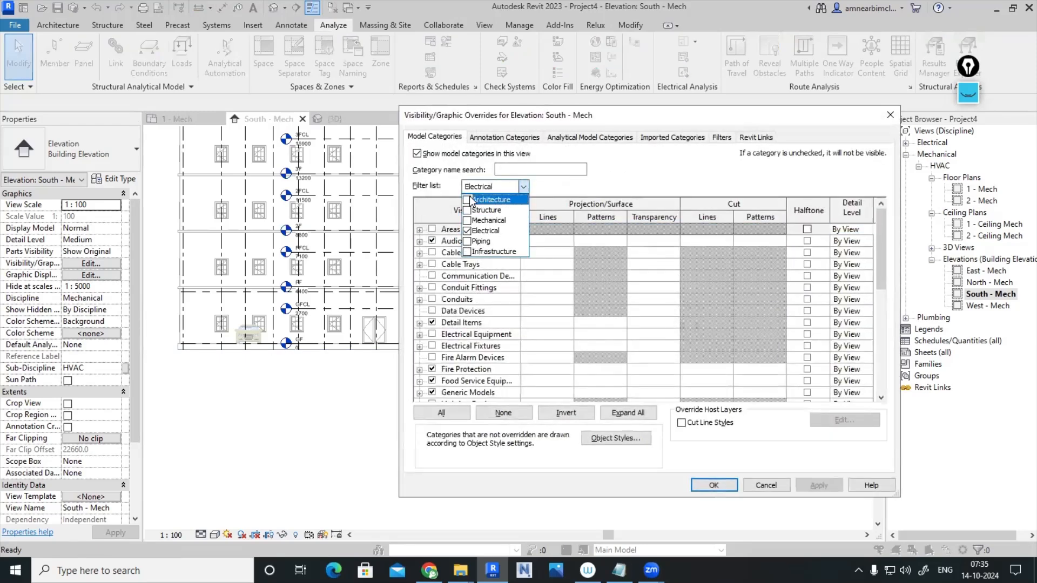
{"action": "left_click", "coordinate": [469, 200]}
{"action": "left_click", "coordinate": [712, 169]}
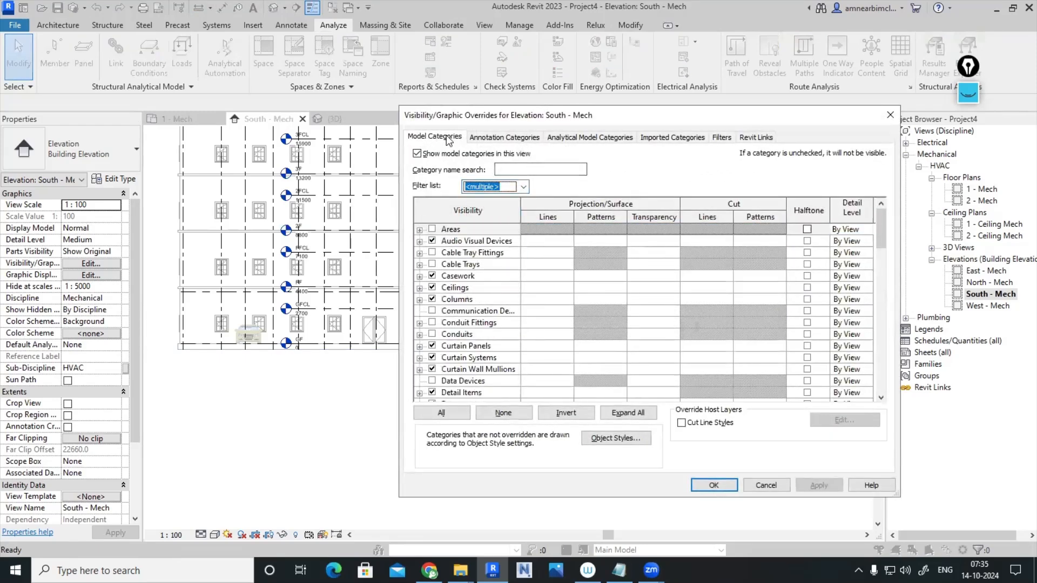
{"action": "left_click", "coordinate": [890, 114]}
{"action": "key", "text": "v"}
{"action": "key", "text": "v"}
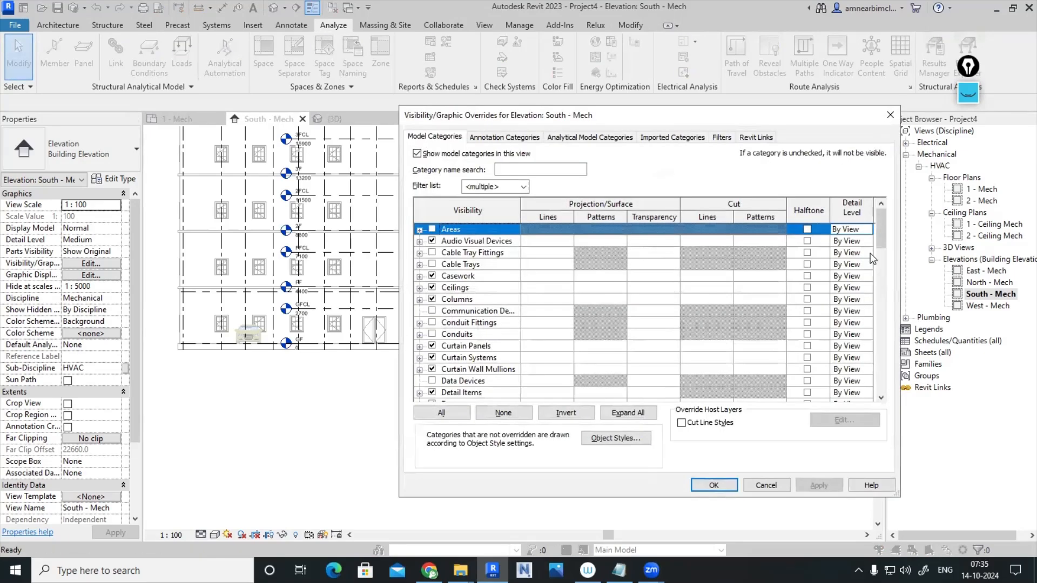
{"action": "left_click", "coordinate": [890, 116]}
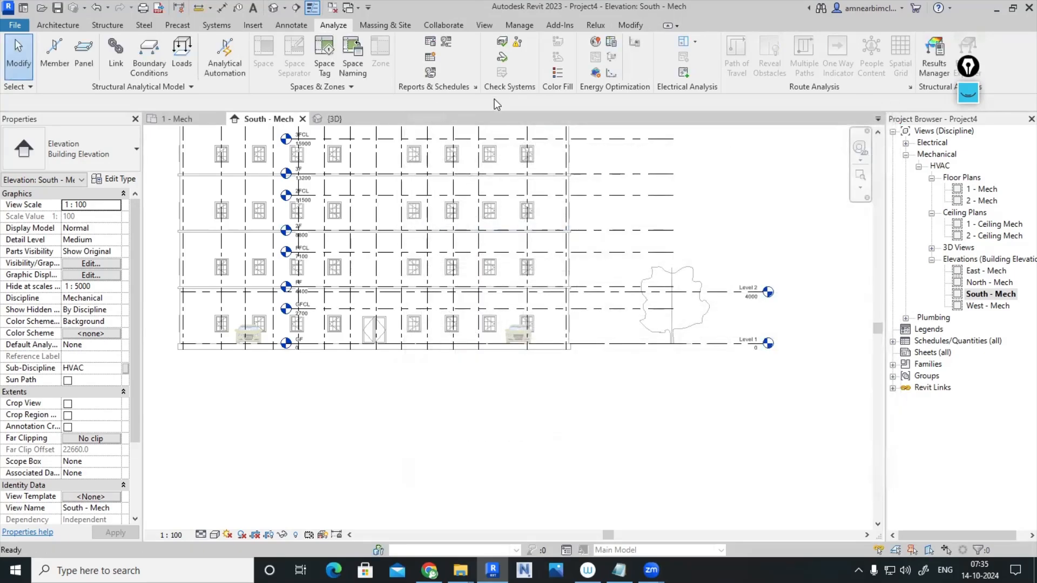
Hide the Planting category in the South - Mech elevation through its visibility/graphic overrides
{"action": "left_click", "coordinate": [519, 25]}
{"action": "left_click", "coordinate": [484, 25]}
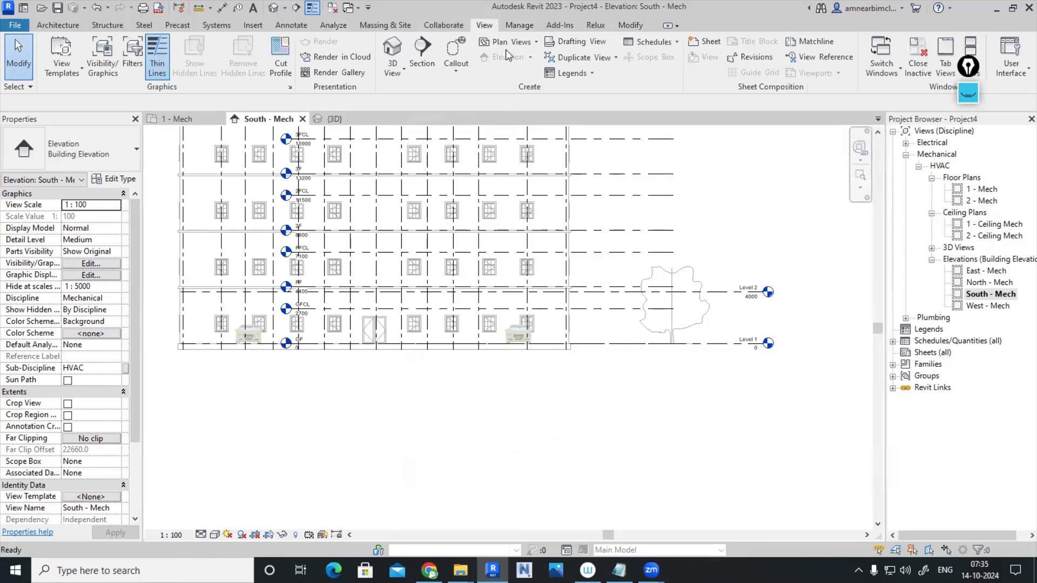
{"action": "left_click", "coordinate": [100, 62]}
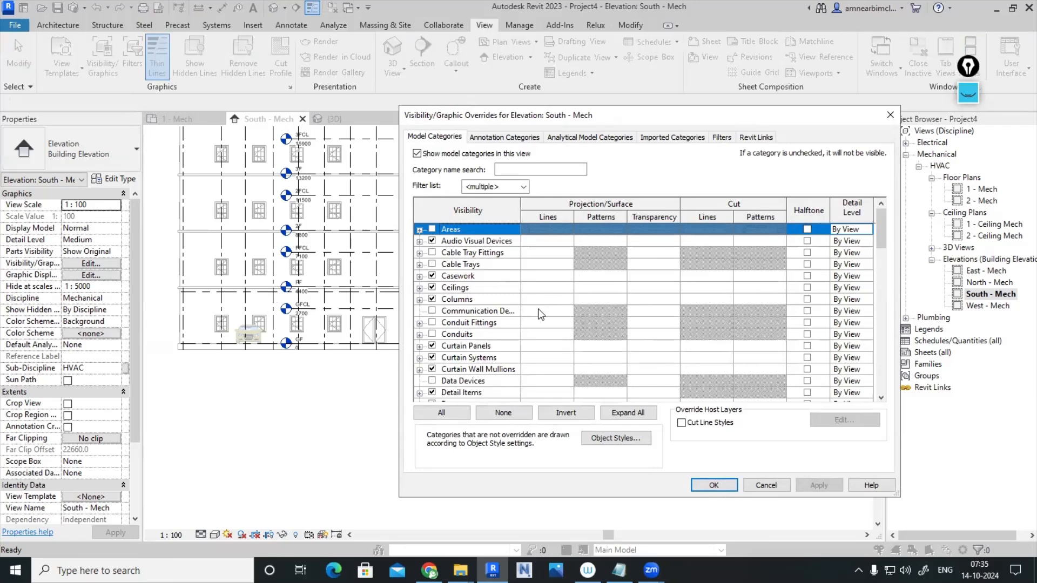
{"action": "left_click", "coordinate": [491, 187]}
{"action": "left_click", "coordinate": [597, 198]}
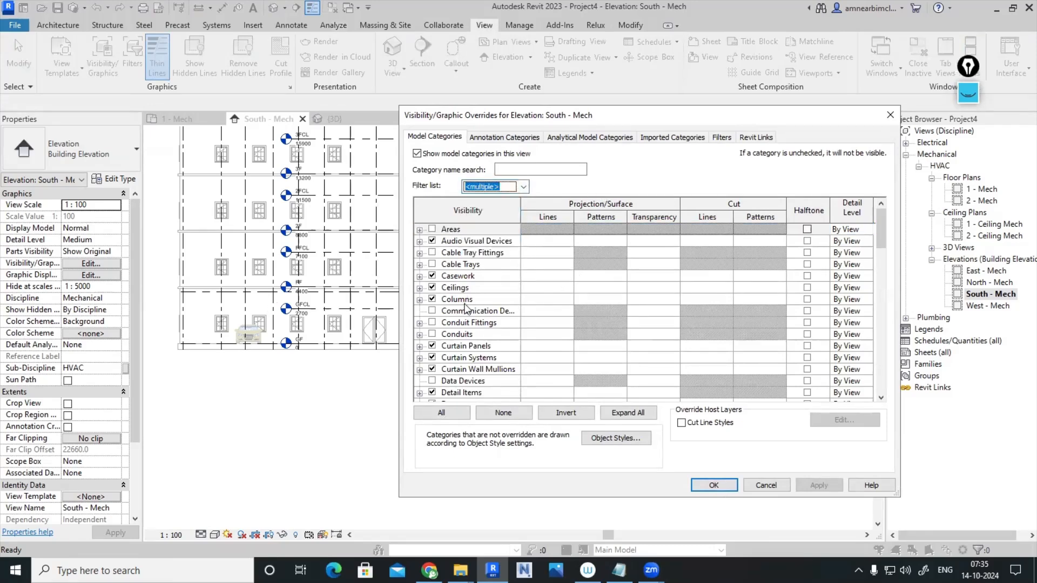
{"action": "scroll", "coordinate": [466, 306], "scroll_direction": "down", "scroll_amount": 13}
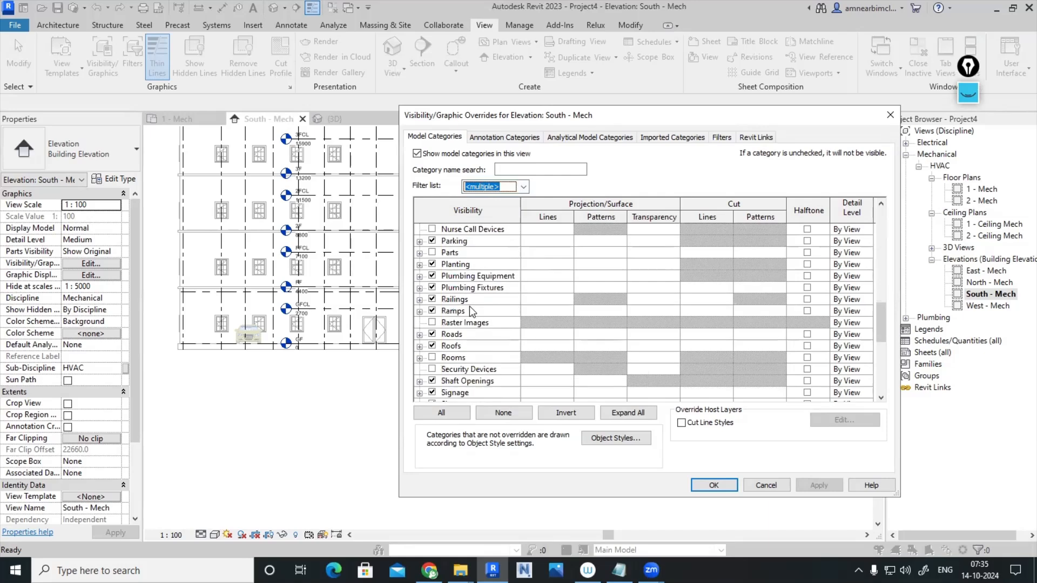
{"action": "scroll", "coordinate": [468, 309], "scroll_direction": "down", "scroll_amount": 2}
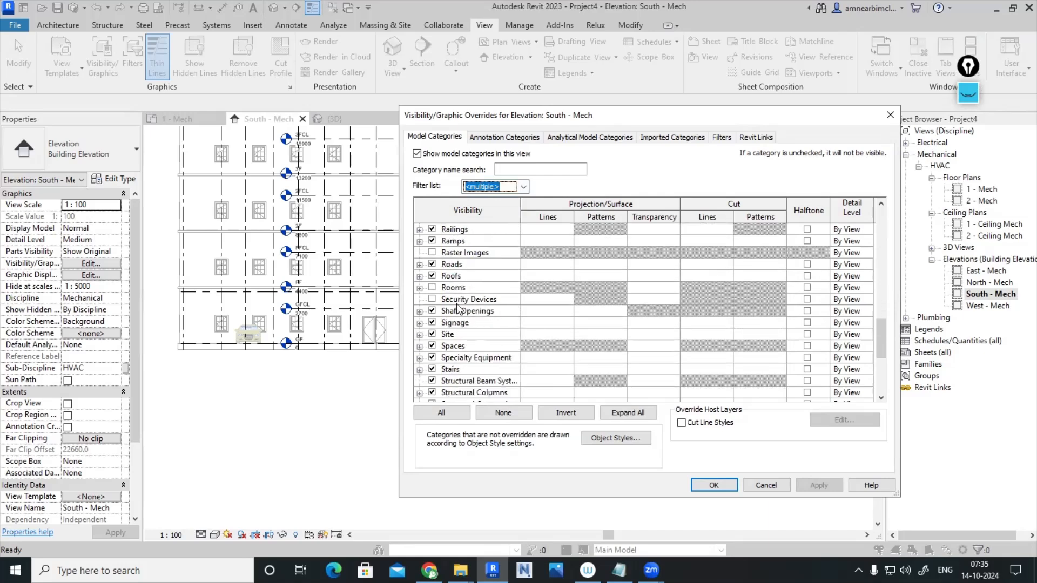
{"action": "scroll", "coordinate": [456, 307], "scroll_direction": "up", "scroll_amount": 3}
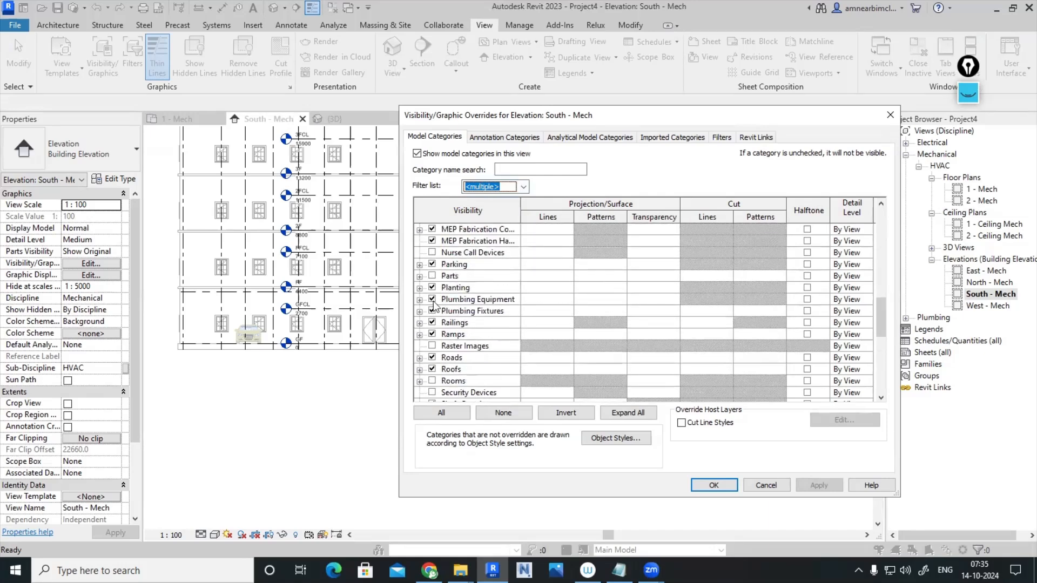
{"action": "left_click", "coordinate": [432, 287]}
{"action": "left_click", "coordinate": [723, 487]}
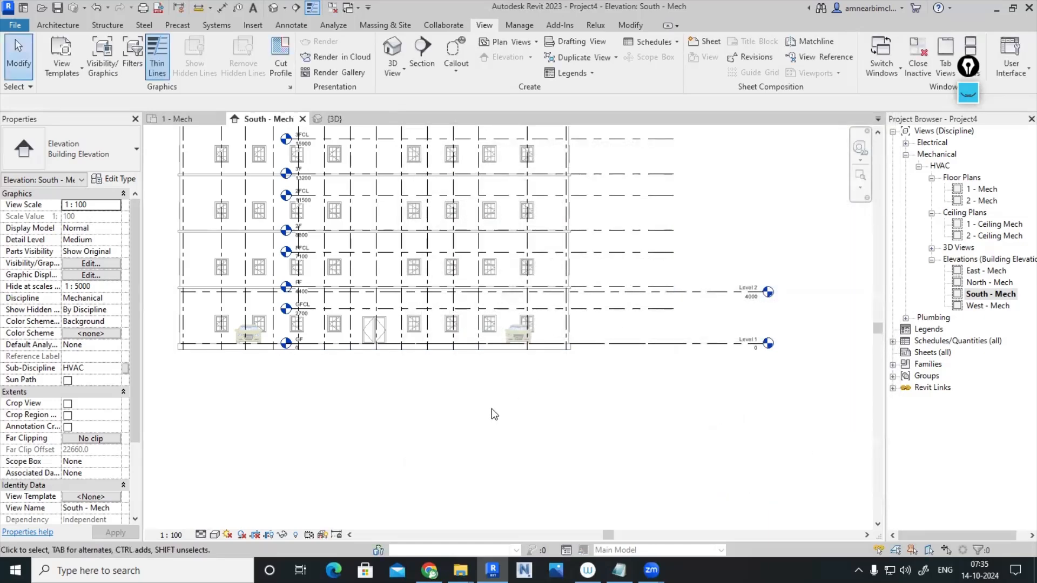
Look for the car in front of the facade under the imported categories and the Revit link entries of the visibility/graphic overrides
{"action": "scroll", "coordinate": [519, 333], "scroll_direction": "up", "scroll_amount": 8}
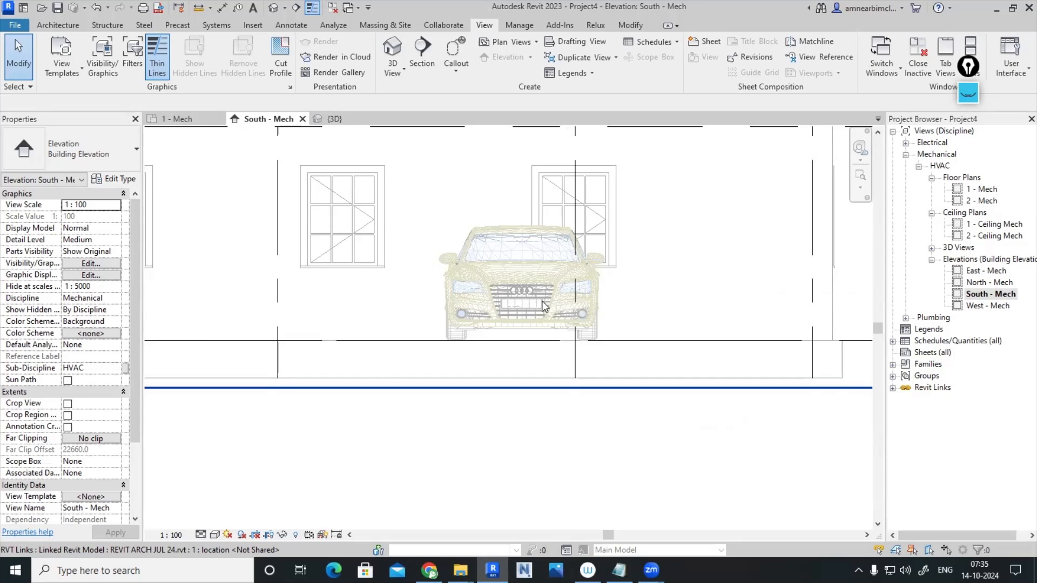
{"action": "key", "text": "v"}
{"action": "key", "text": "g"}
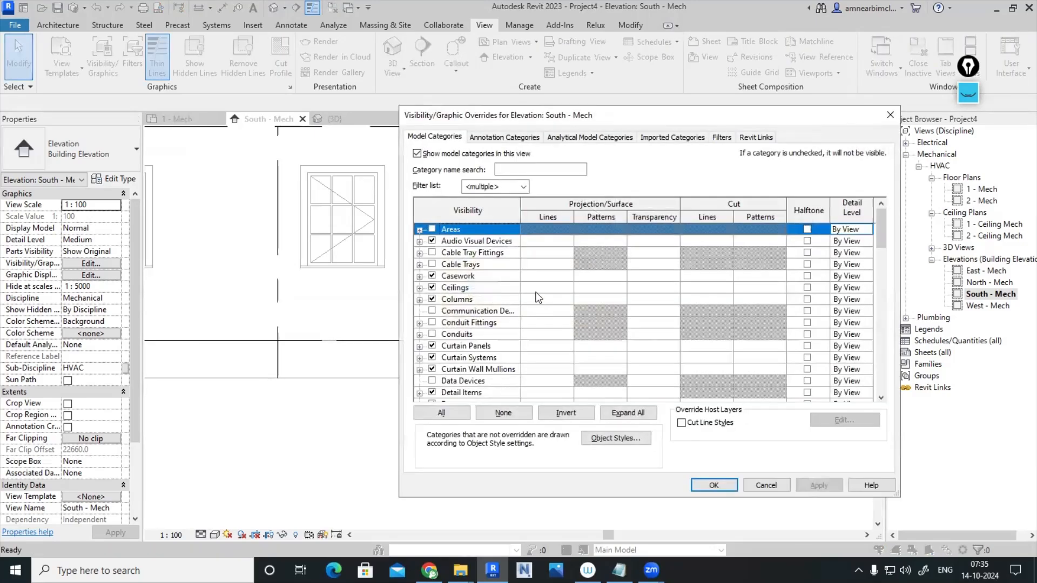
{"action": "left_click", "coordinate": [682, 145]}
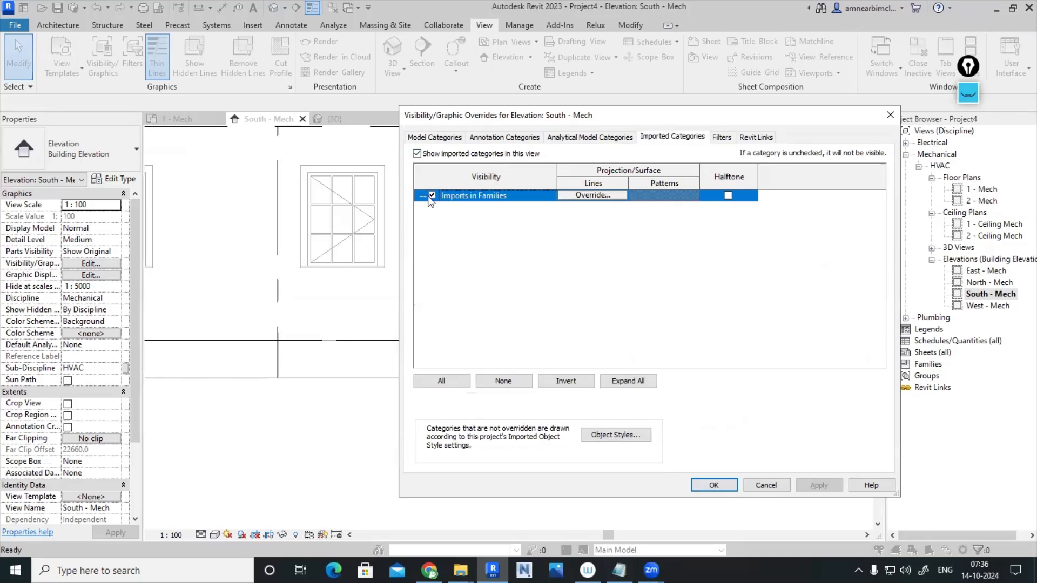
{"action": "left_click", "coordinate": [431, 197]}
{"action": "left_click", "coordinate": [430, 196]}
{"action": "left_click", "coordinate": [757, 137]}
{"action": "left_click", "coordinate": [418, 195]}
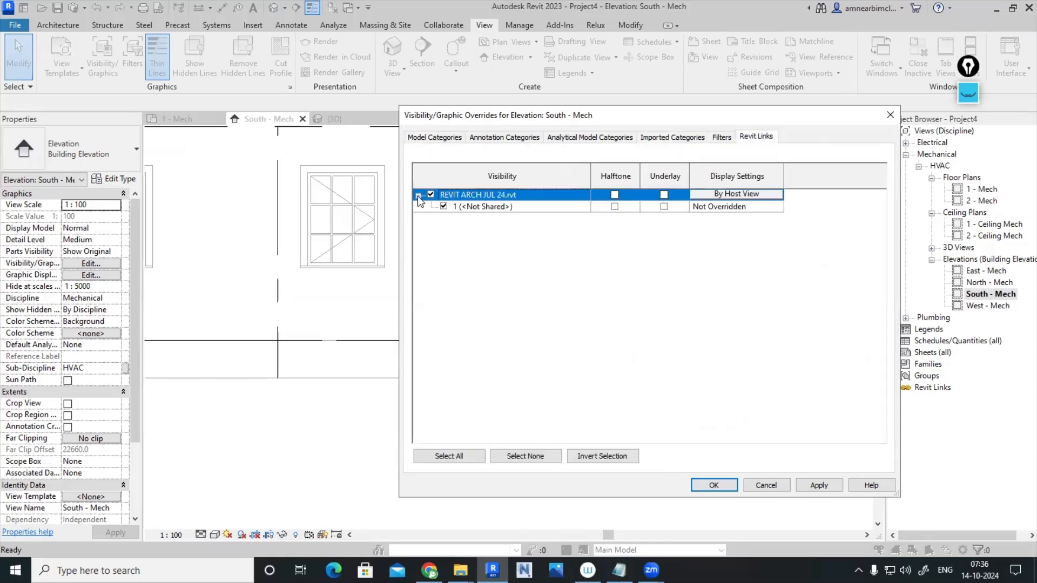
Examine the analytical model categories, including the Analytical Surfaces subcategories, and the annotation categories in the visibility/graphic overrides
{"action": "left_click", "coordinate": [598, 137]}
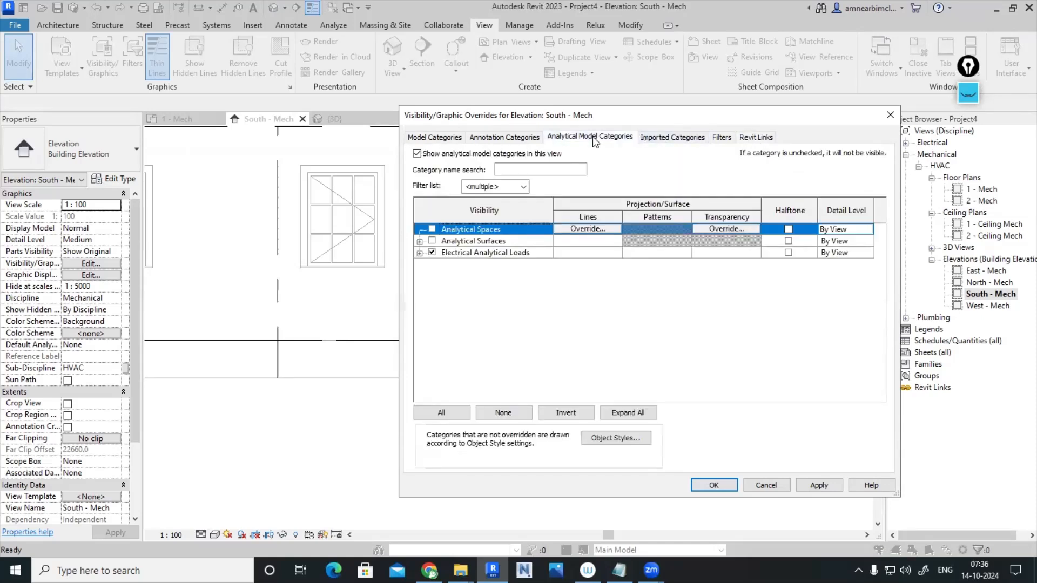
{"action": "left_click", "coordinate": [423, 242]}
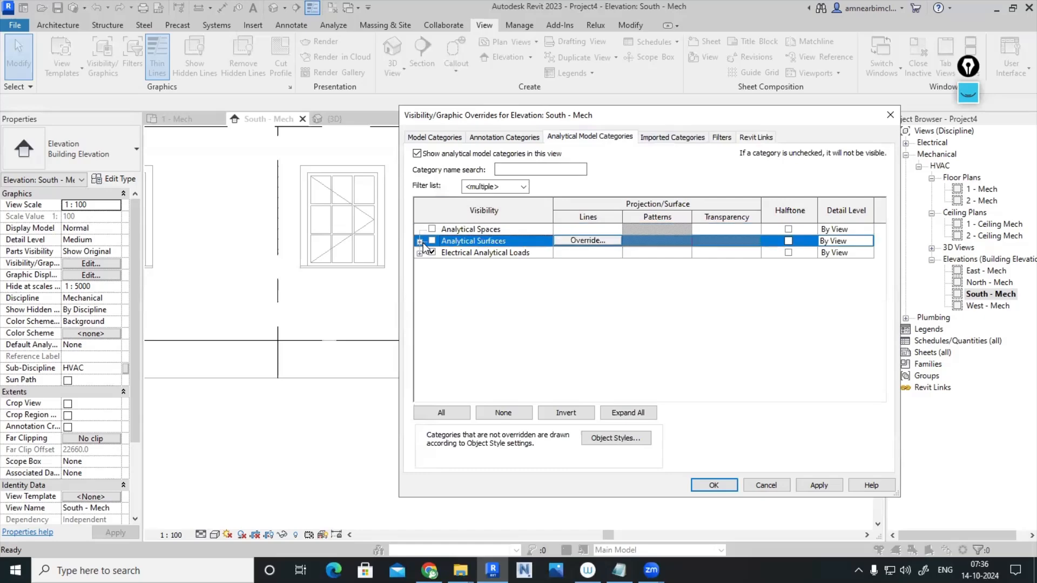
{"action": "left_click", "coordinate": [420, 241]}
{"action": "scroll", "coordinate": [501, 310], "scroll_direction": "down", "scroll_amount": 2}
{"action": "scroll", "coordinate": [501, 310], "scroll_direction": "down", "scroll_amount": 1}
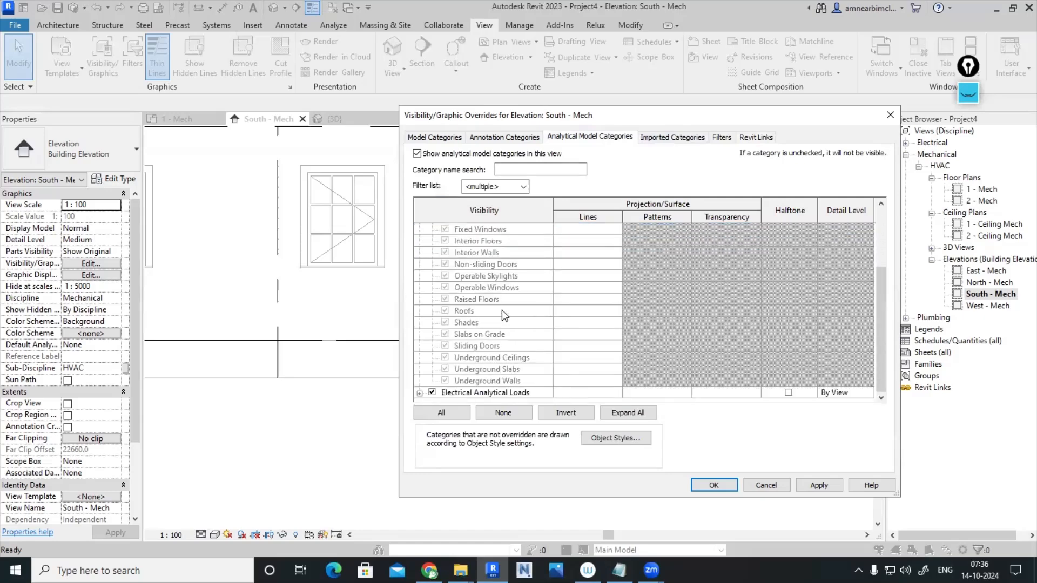
{"action": "scroll", "coordinate": [501, 310], "scroll_direction": "up", "scroll_amount": 3}
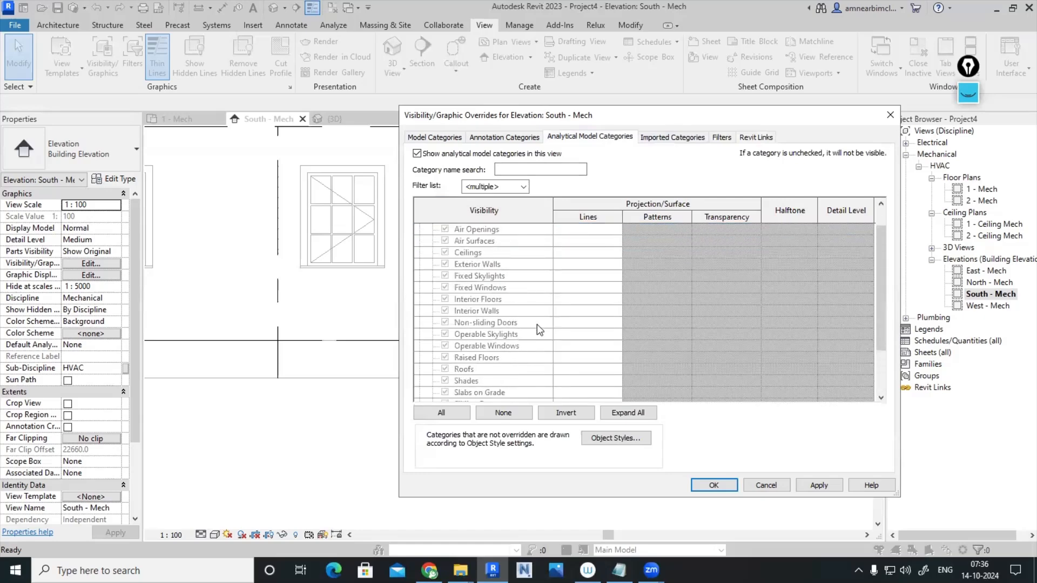
{"action": "scroll", "coordinate": [537, 324], "scroll_direction": "down", "scroll_amount": 4}
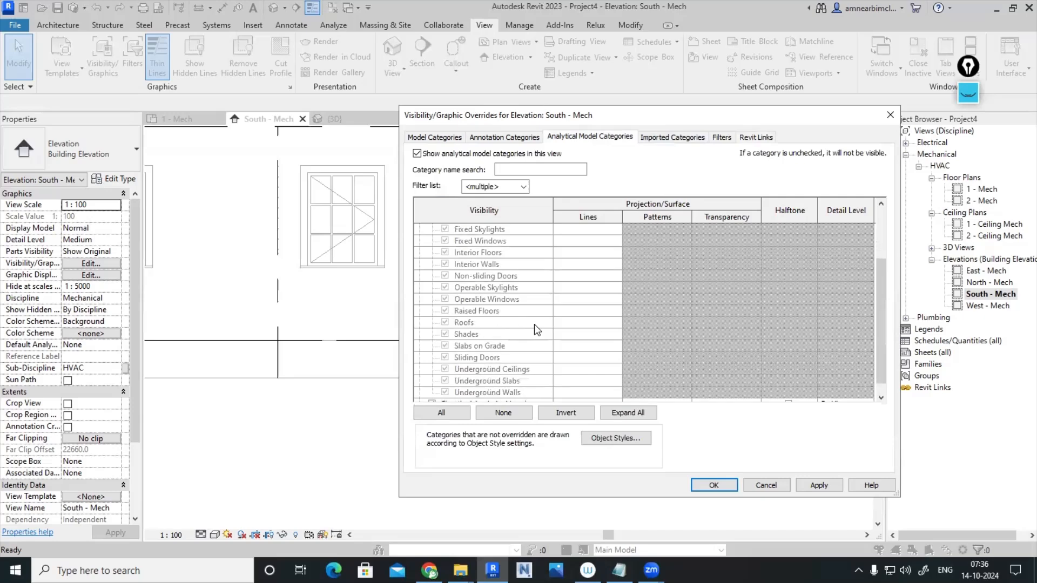
{"action": "left_click", "coordinate": [504, 137]}
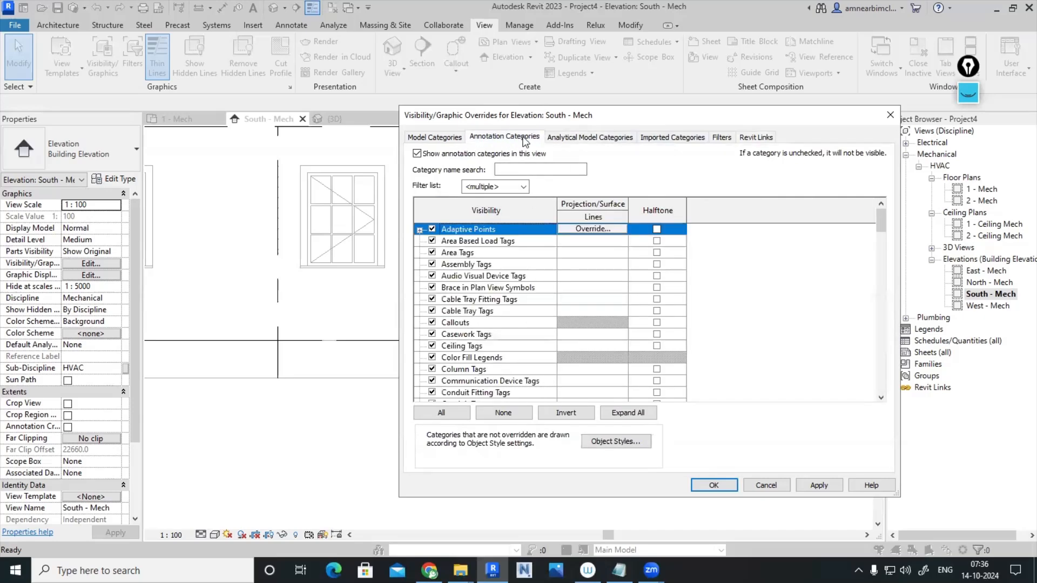
Turn off Imports in Families in the elevation's imported categories and apply the change
{"action": "left_click", "coordinate": [682, 140]}
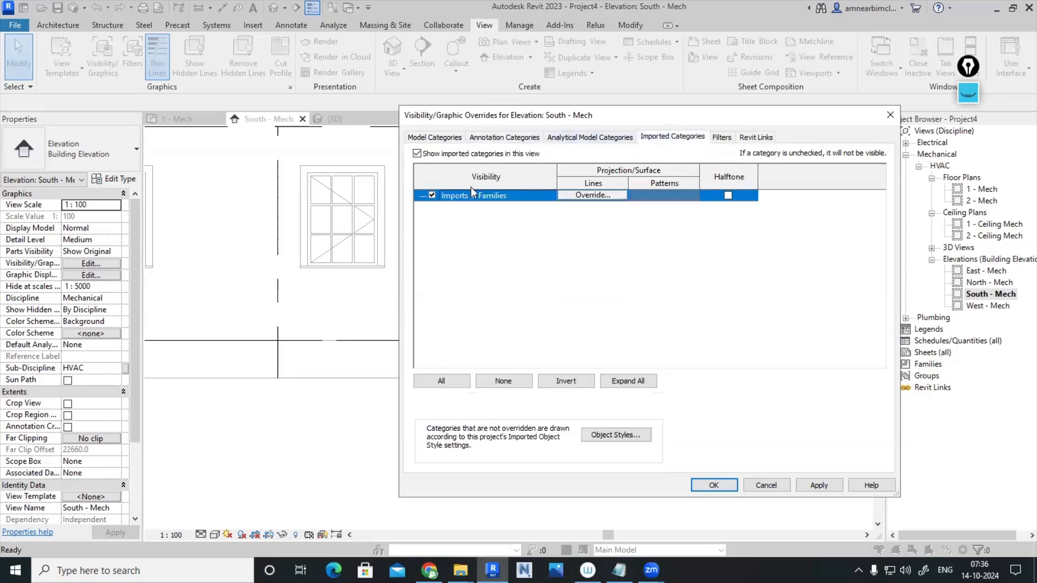
{"action": "left_click", "coordinate": [592, 196]}
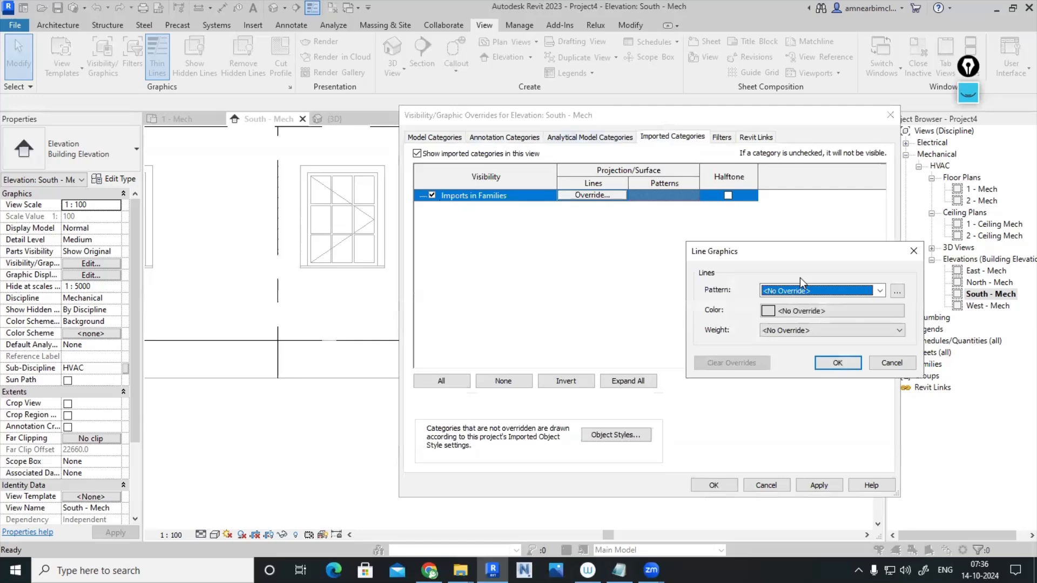
{"action": "left_click", "coordinate": [913, 252]}
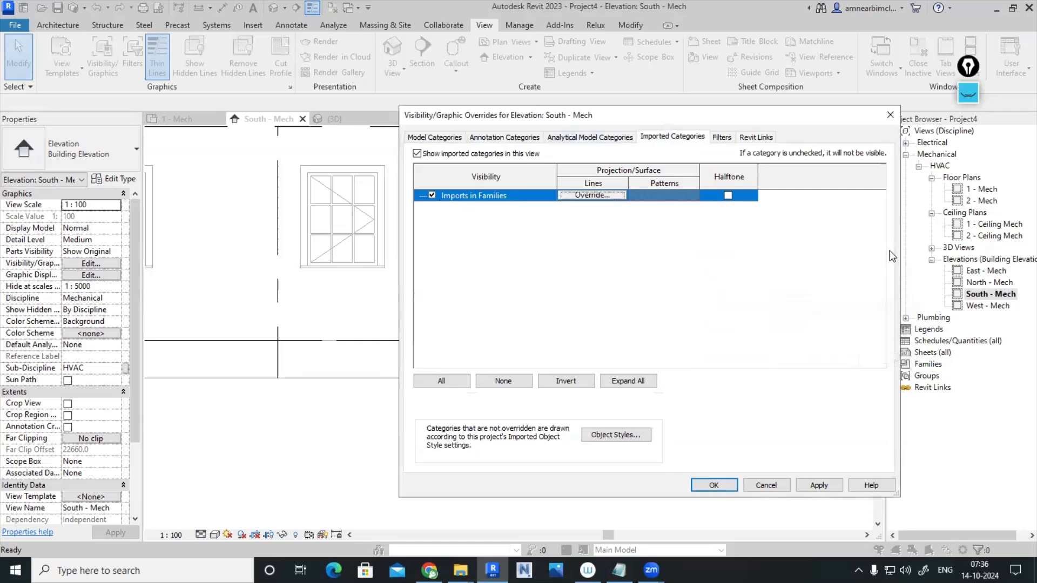
{"action": "left_click", "coordinate": [432, 195]}
{"action": "left_click", "coordinate": [799, 485]}
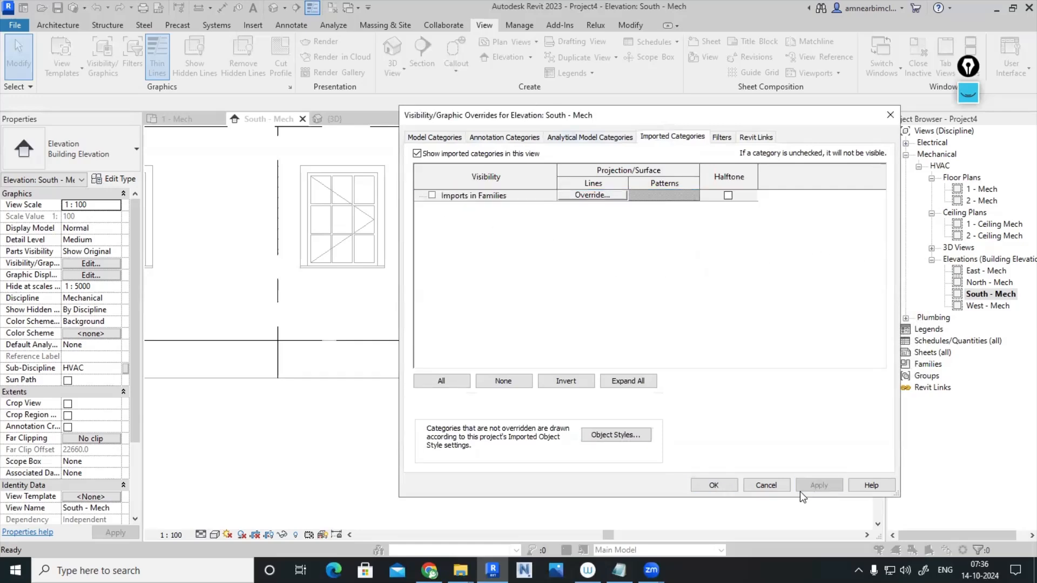
{"action": "left_click", "coordinate": [712, 484]}
Inspect the elevation and turn Imports in Families back on in its visibility/graphic overrides
{"action": "scroll", "coordinate": [678, 391], "scroll_direction": "down", "scroll_amount": 3}
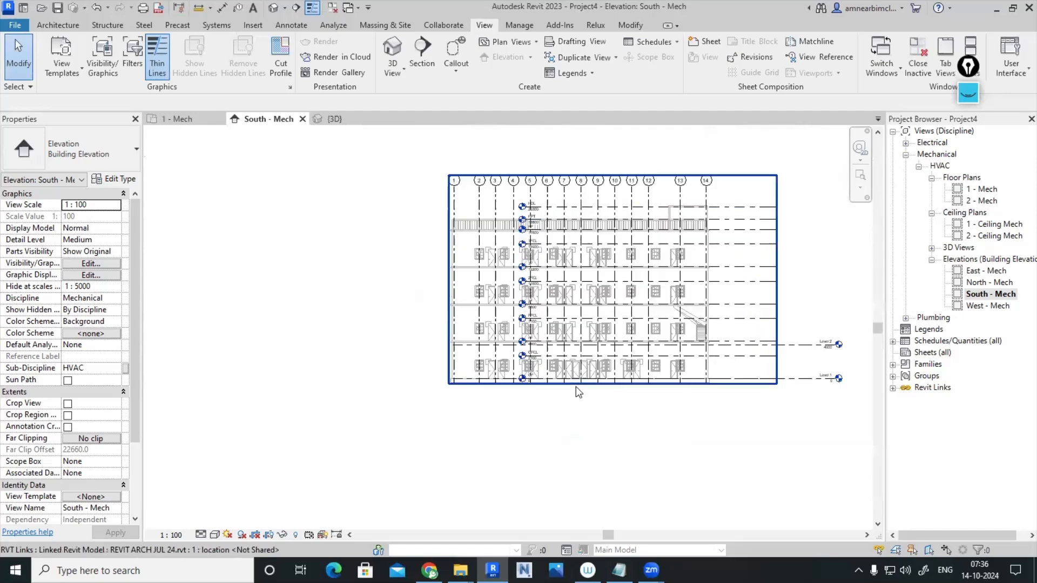
{"action": "scroll", "coordinate": [576, 386], "scroll_direction": "up", "scroll_amount": 4}
{"action": "scroll", "coordinate": [650, 442], "scroll_direction": "down", "scroll_amount": 3}
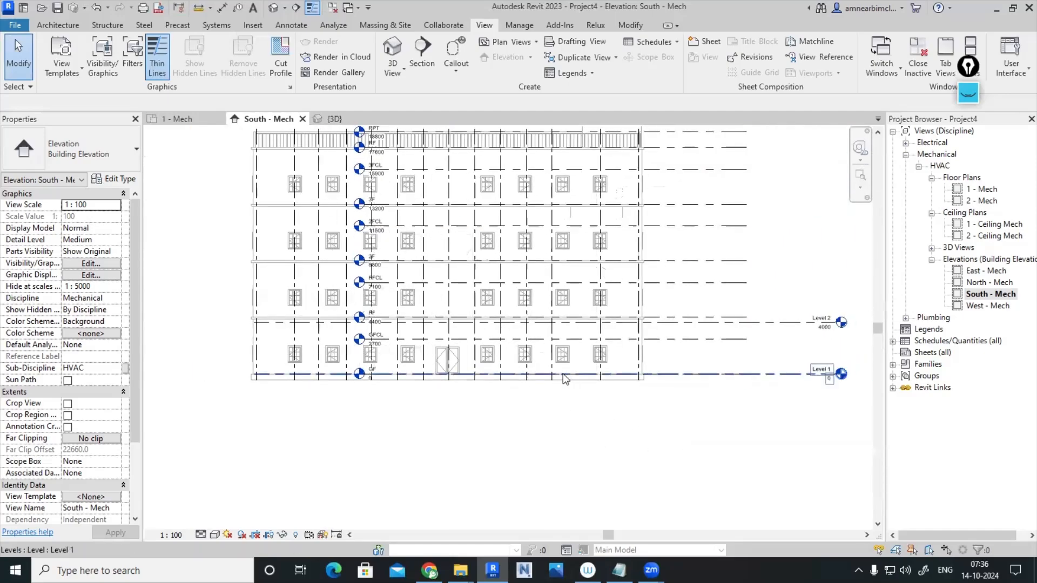
{"action": "scroll", "coordinate": [563, 374], "scroll_direction": "up", "scroll_amount": 3}
{"action": "key", "text": "v"}
{"action": "key", "text": "g"}
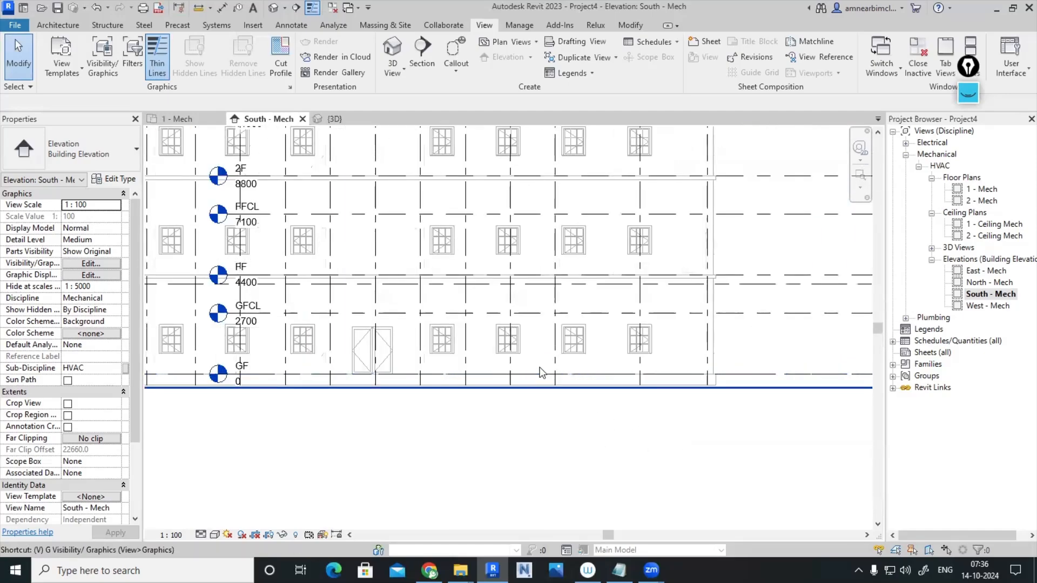
{"action": "left_click", "coordinate": [672, 137]}
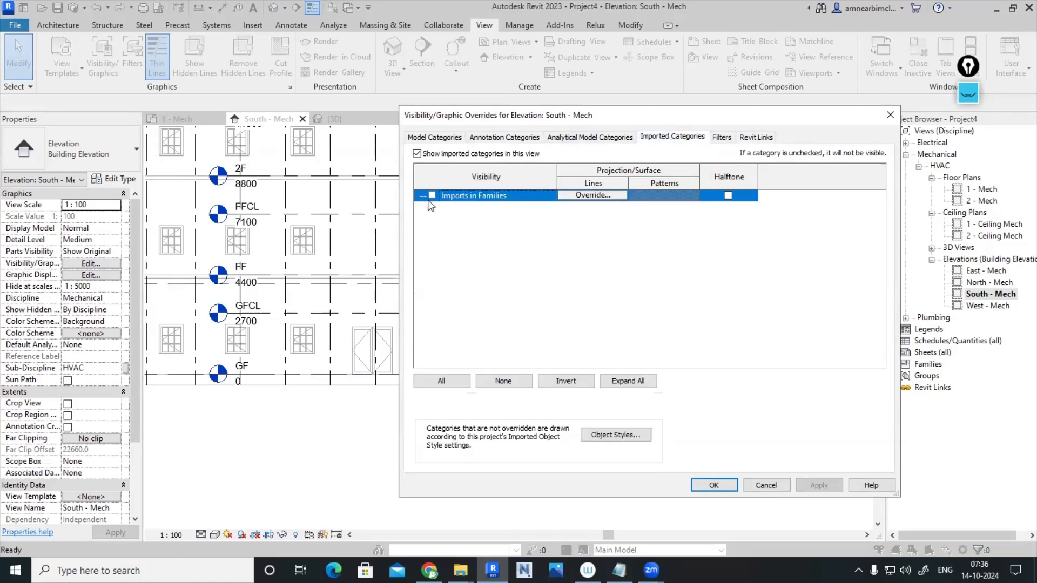
{"action": "left_click", "coordinate": [713, 485]}
Inspect the car at the facade and hide it again by turning off Imports in Families for the elevation
{"action": "scroll", "coordinate": [644, 355], "scroll_direction": "up", "scroll_amount": 5}
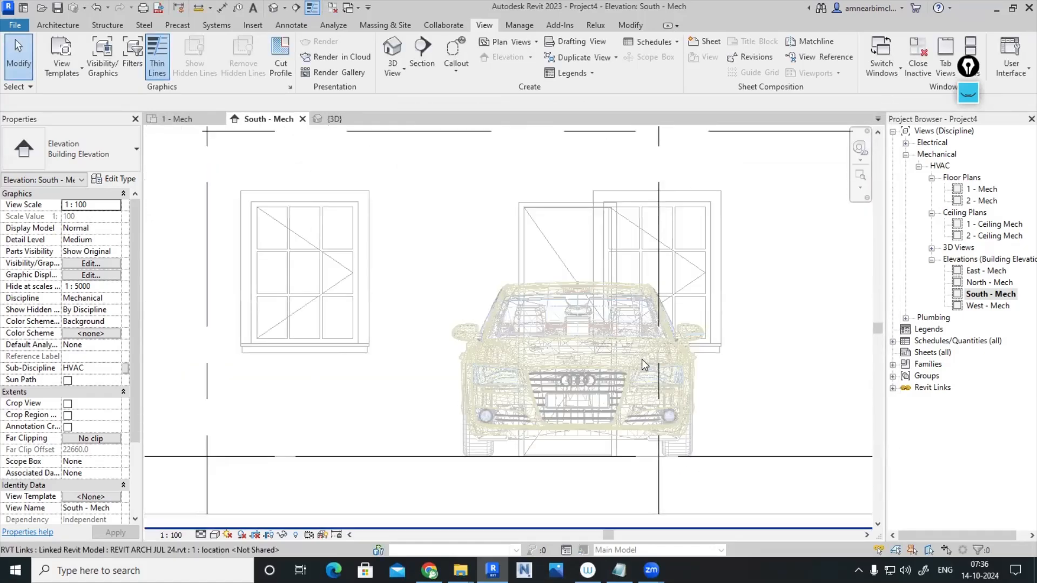
{"action": "key", "text": "v"}
{"action": "key", "text": "g"}
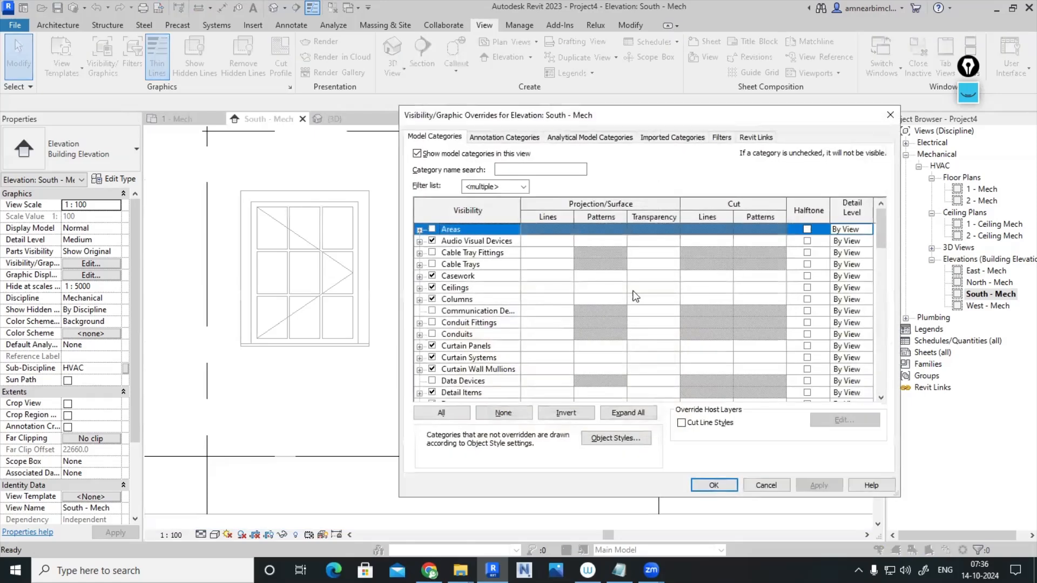
{"action": "left_click", "coordinate": [659, 139]}
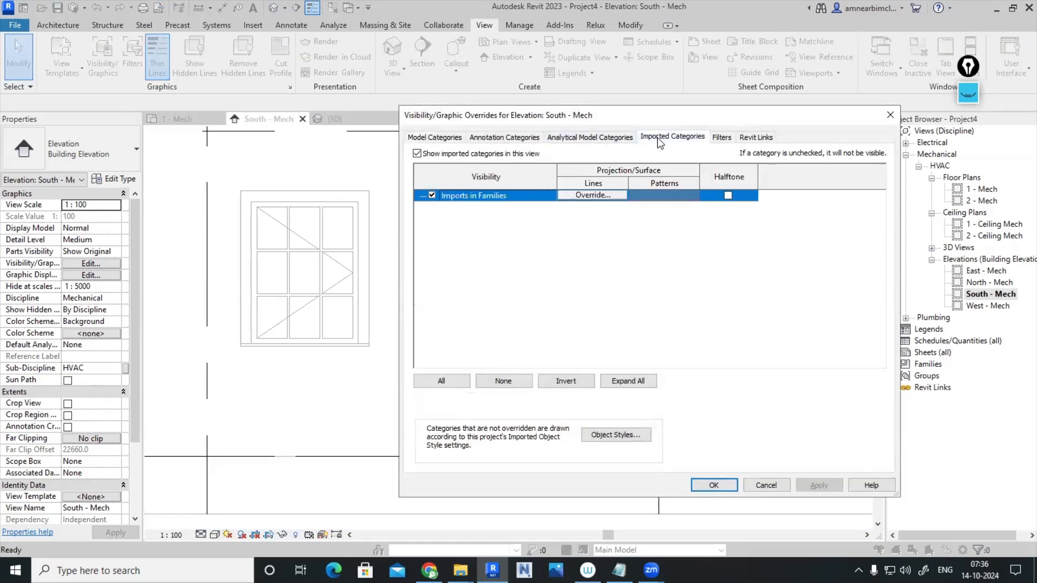
{"action": "left_click", "coordinate": [432, 196]}
{"action": "left_click", "coordinate": [714, 485]}
{"action": "scroll", "coordinate": [579, 382], "scroll_direction": "down", "scroll_amount": 6}
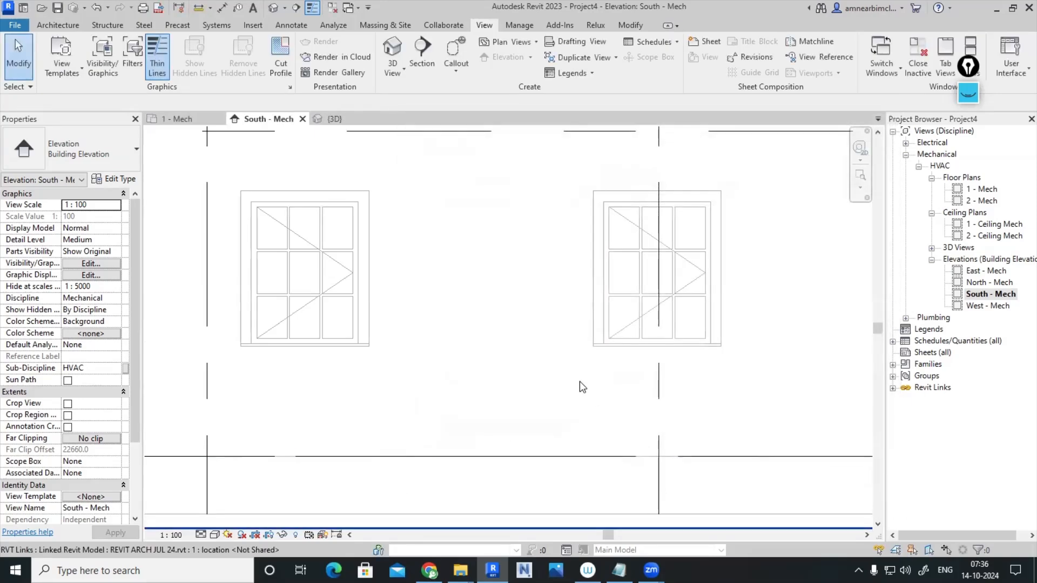
{"action": "scroll", "coordinate": [687, 435], "scroll_direction": "down", "scroll_amount": 2}
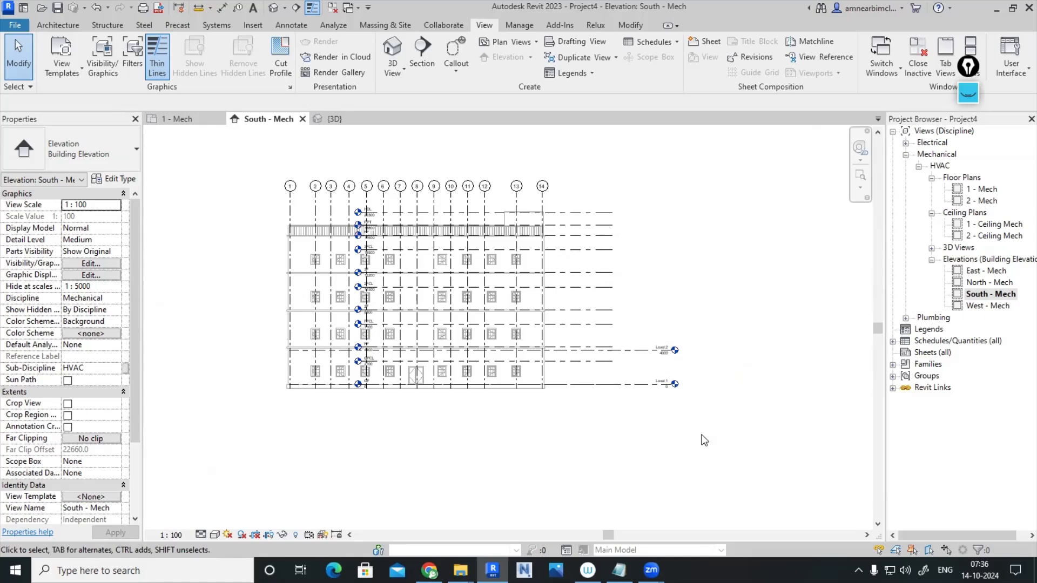
Examine the two project levels in the South elevation and check the floor and ceiling plans associated with each level
{"action": "scroll", "coordinate": [715, 369], "scroll_direction": "up", "scroll_amount": 3}
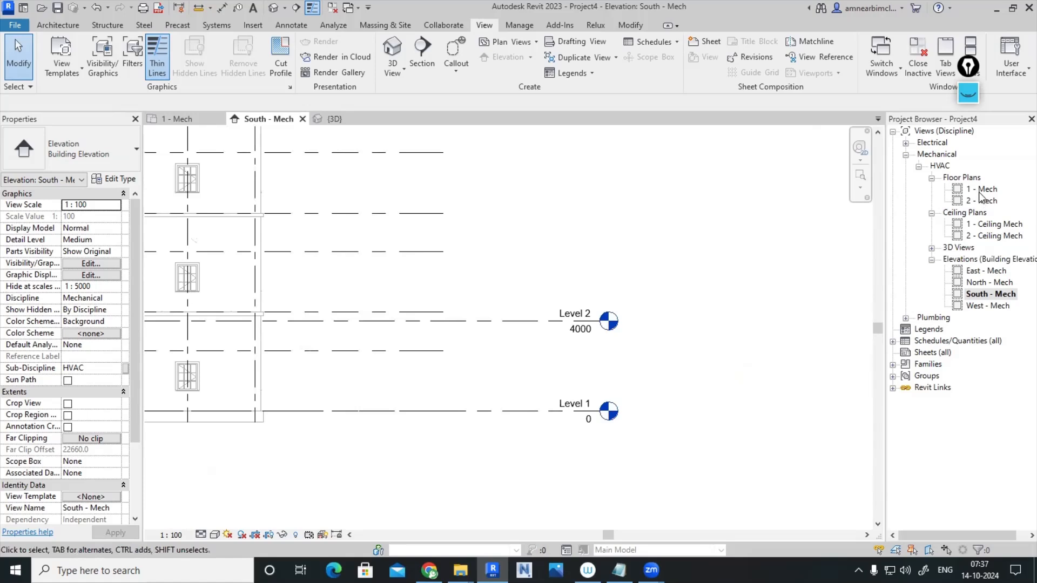
{"action": "left_click", "coordinate": [597, 412]}
{"action": "key", "text": "Escape"}
{"action": "left_click", "coordinate": [978, 189]}
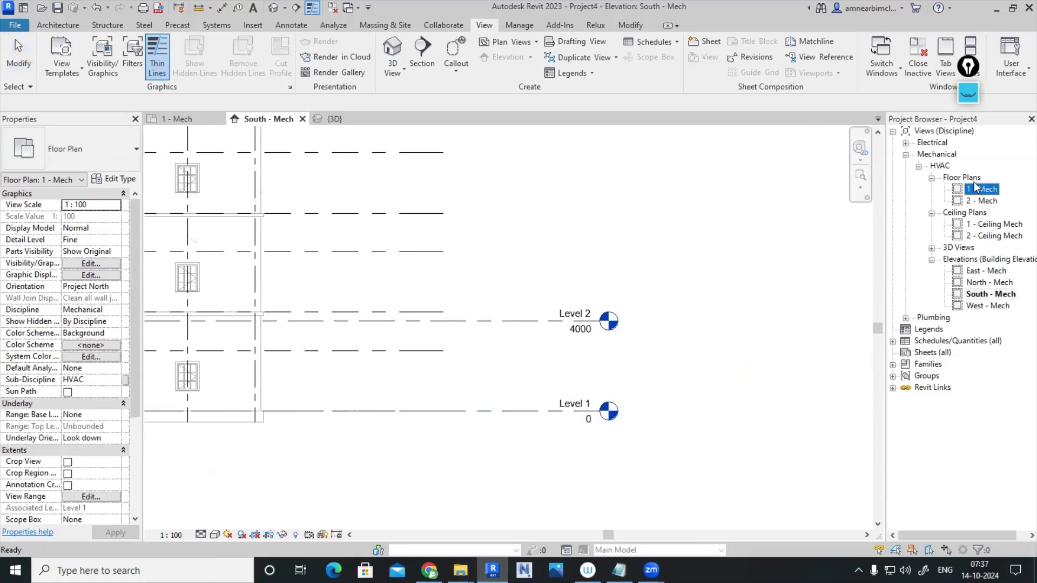
{"action": "left_click", "coordinate": [986, 225]}
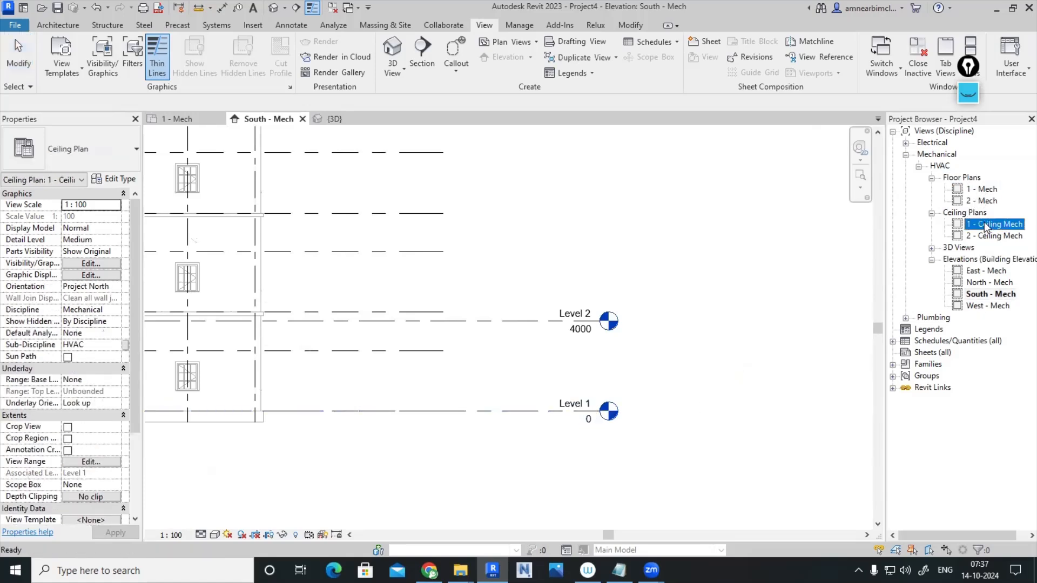
{"action": "left_click", "coordinate": [534, 431]}
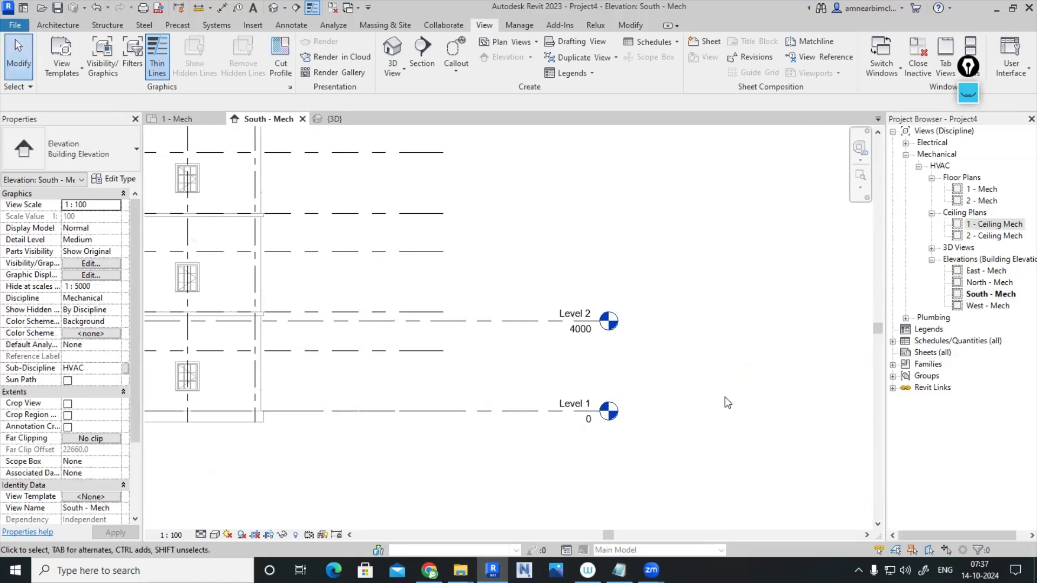
{"action": "left_click", "coordinate": [577, 333]}
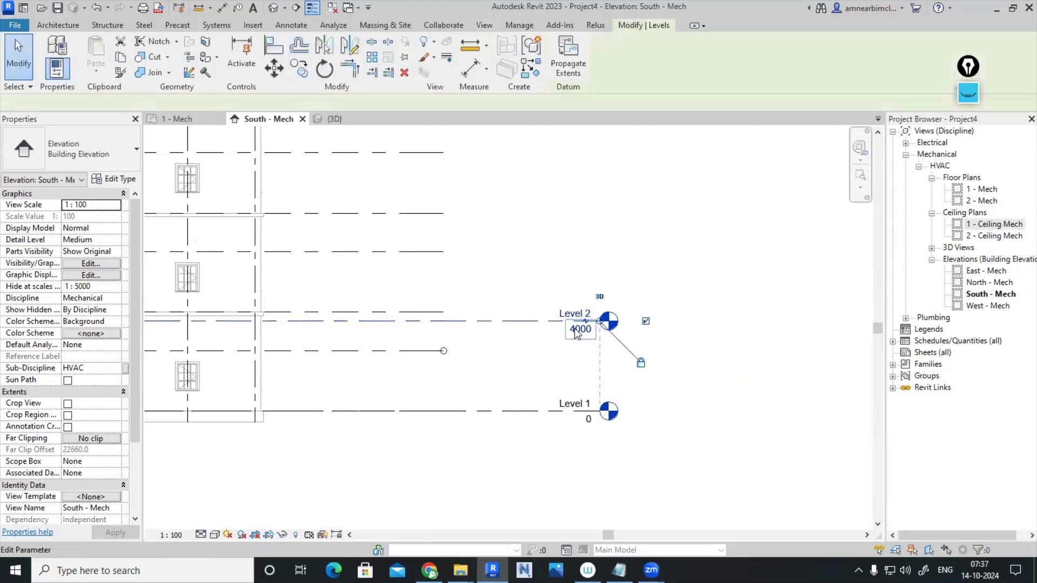
{"action": "left_click", "coordinate": [988, 200]}
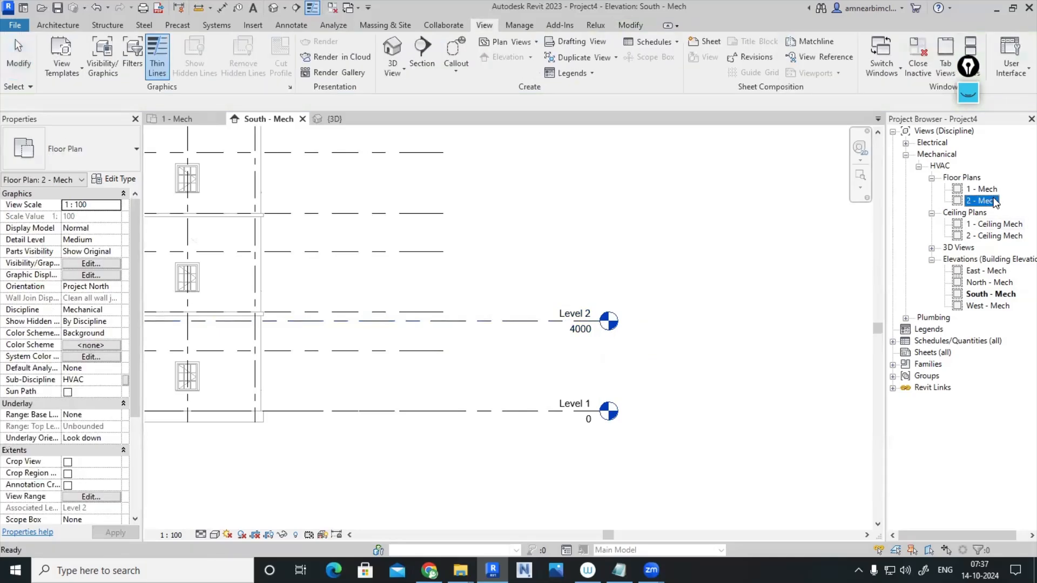
{"action": "left_click", "coordinate": [994, 236]}
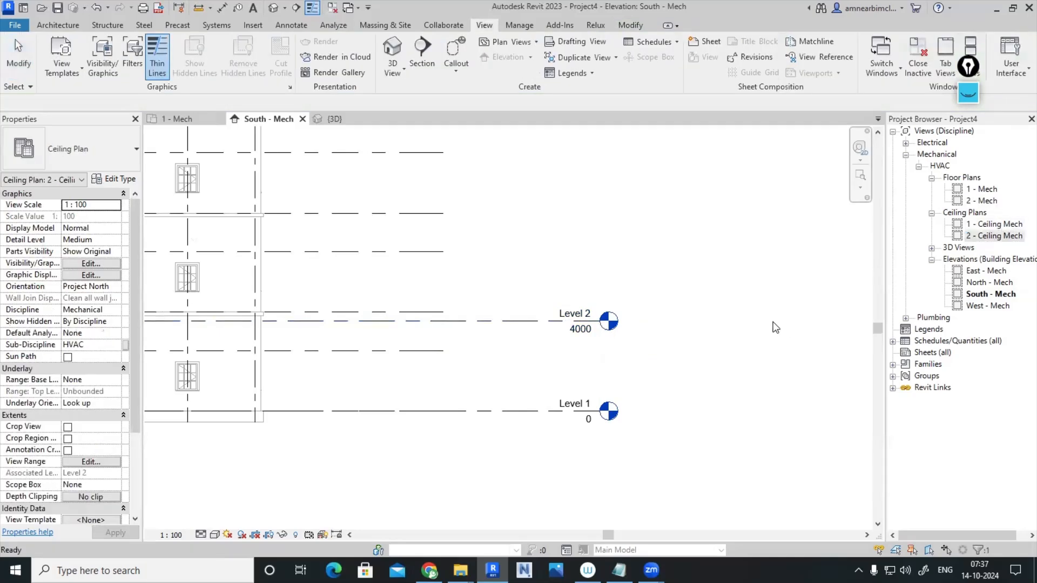
{"action": "left_click", "coordinate": [775, 328]}
{"action": "left_click", "coordinate": [776, 328]}
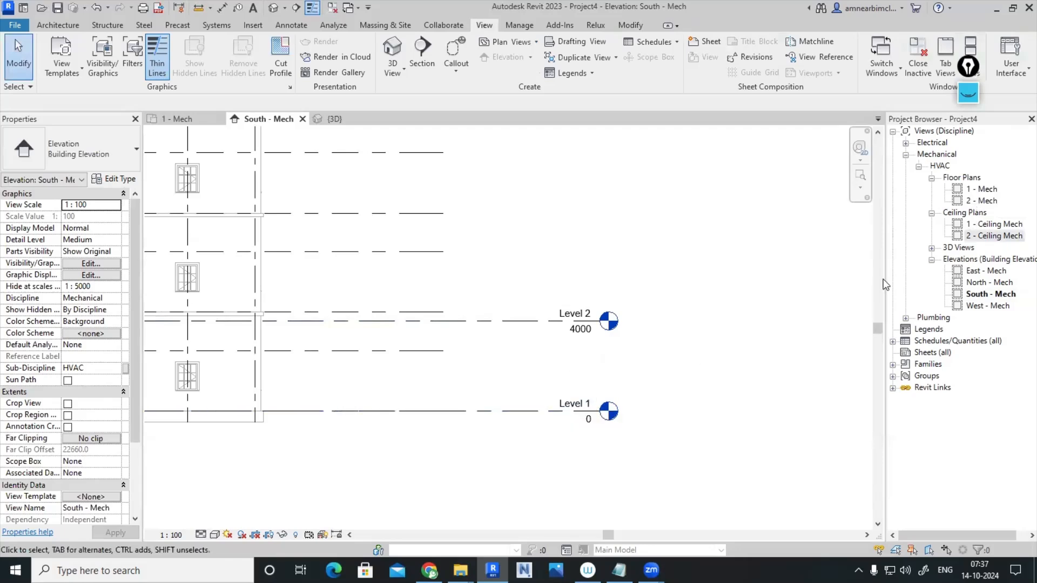
Rename Level 1 in the South elevation as GF MEP
{"action": "left_click", "coordinate": [574, 404]}
{"action": "left_click", "coordinate": [564, 402]}
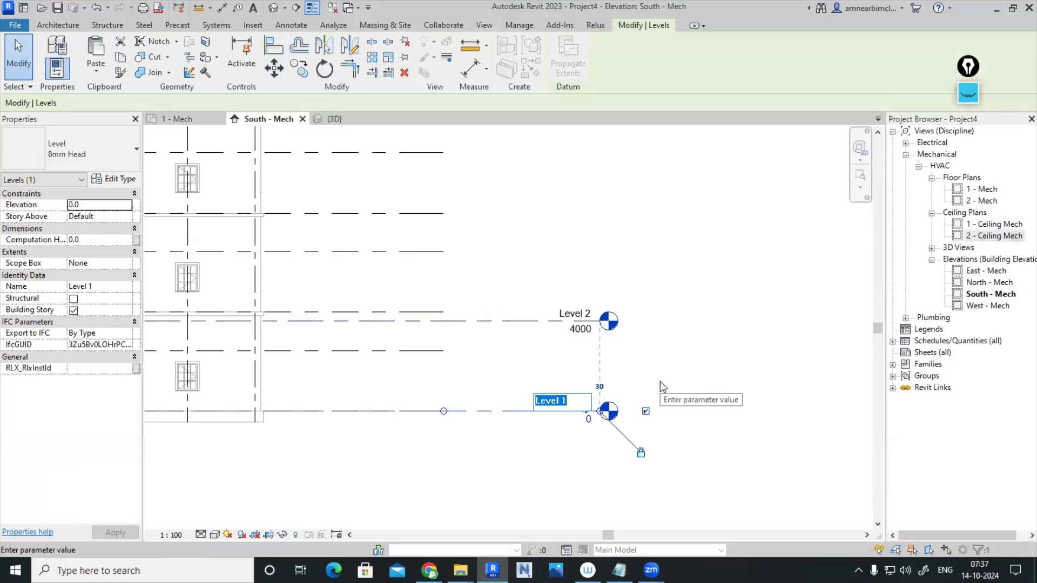
{"action": "type", "text": "GF"}
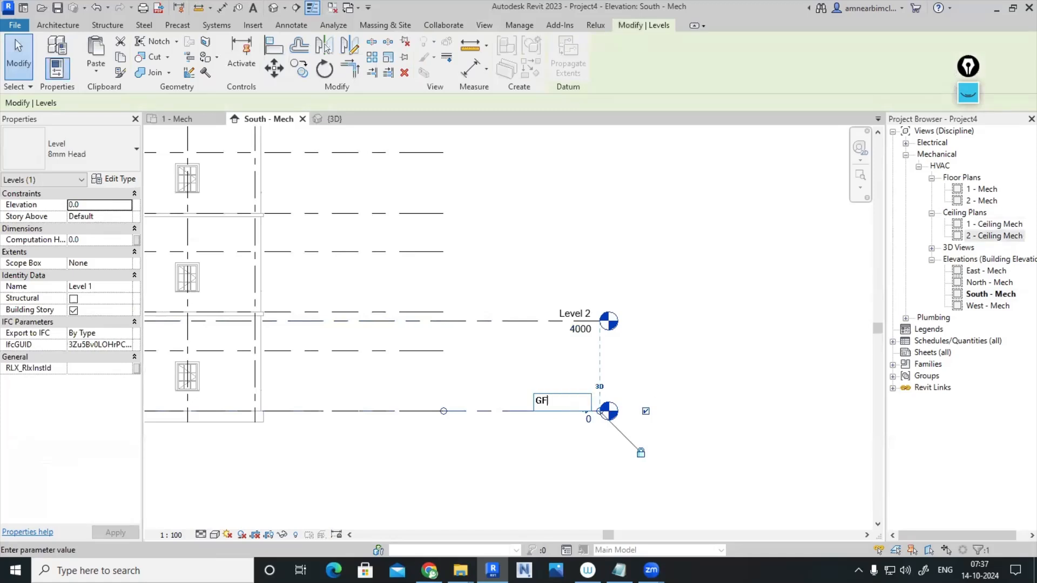
{"action": "type", "text": " MEP"}
{"action": "key", "text": "Return"}
Rename the HVAC floor plan 1 - Mech as GF MEP
{"action": "left_click", "coordinate": [982, 189]}
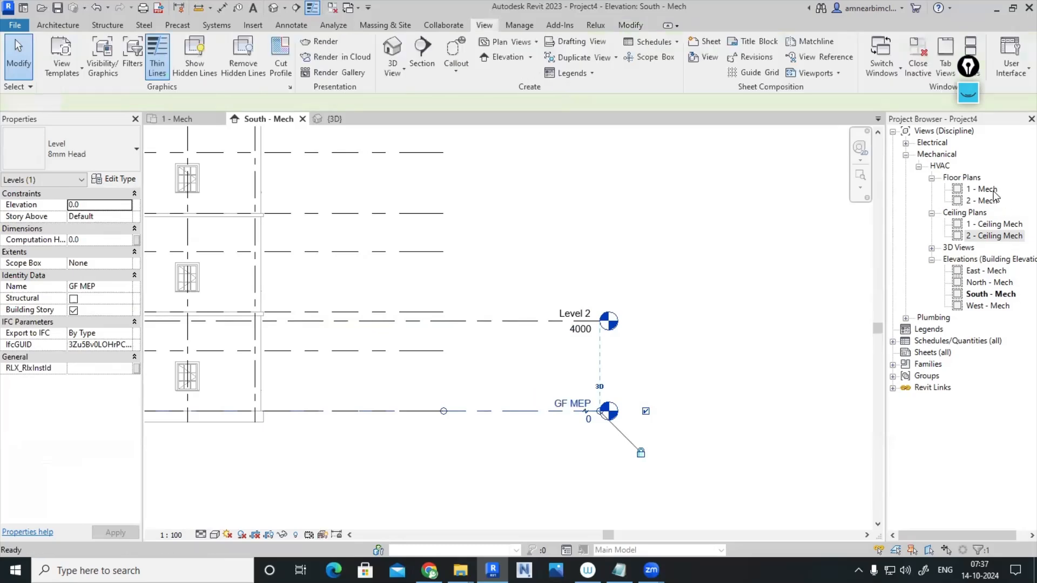
{"action": "right_click", "coordinate": [979, 189]}
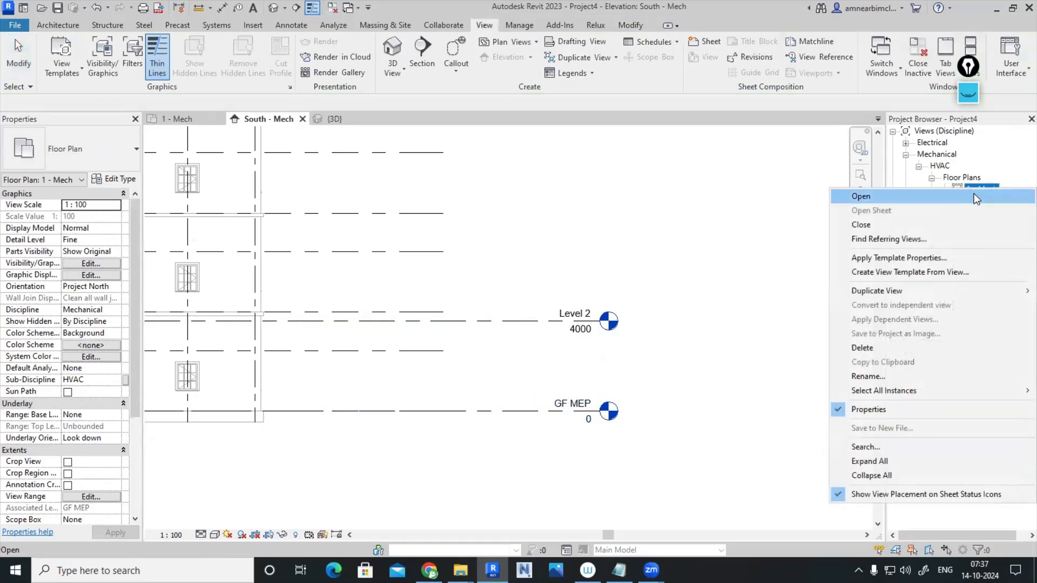
{"action": "left_click", "coordinate": [870, 376]}
{"action": "type", "text": "GF MEP"}
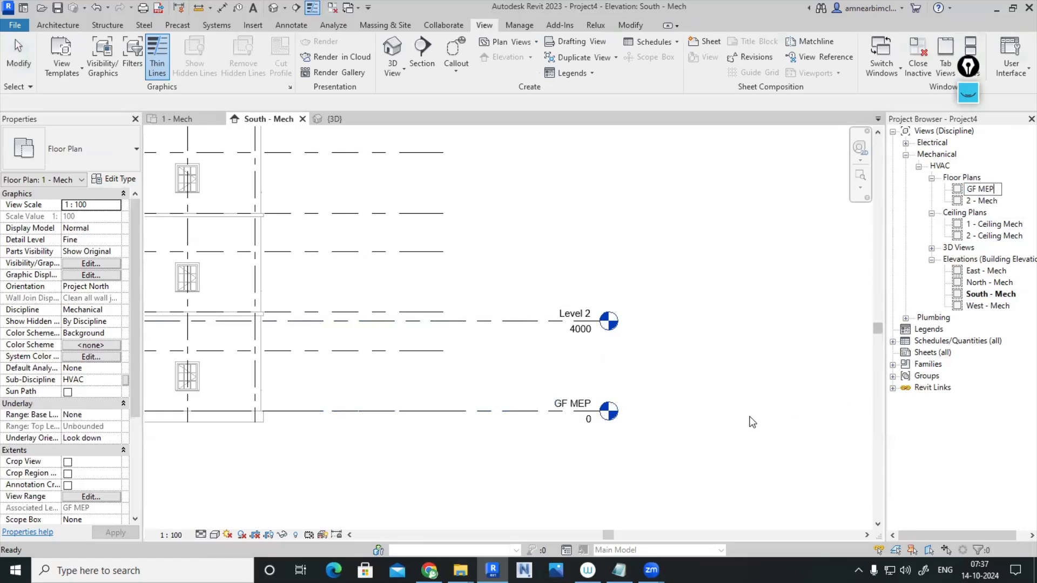
{"action": "key", "text": "Return"}
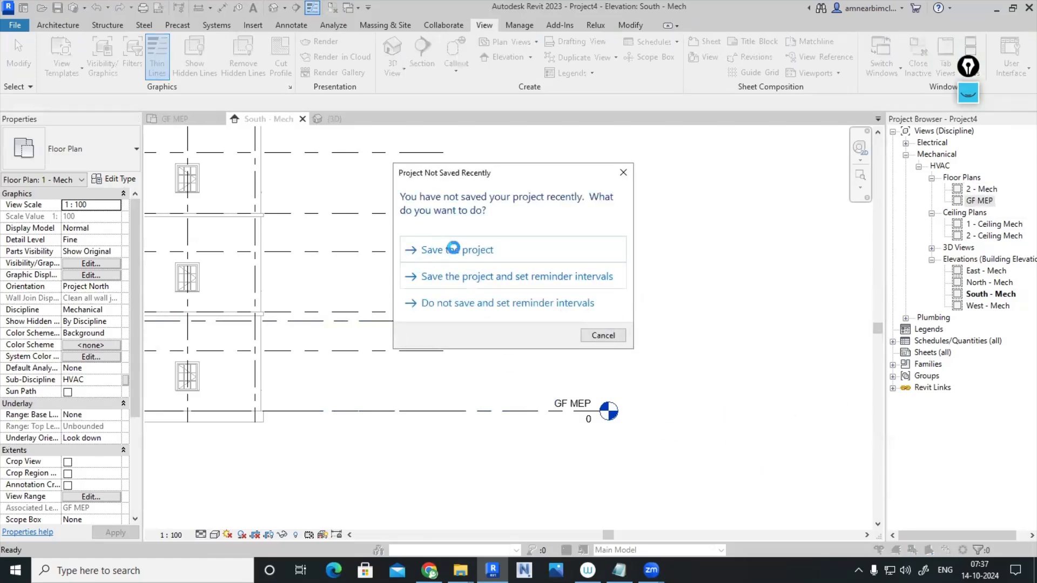
Start saving the project, and create and open a new folder named BIM inside the JULY 24 folder
{"action": "left_click", "coordinate": [454, 252]}
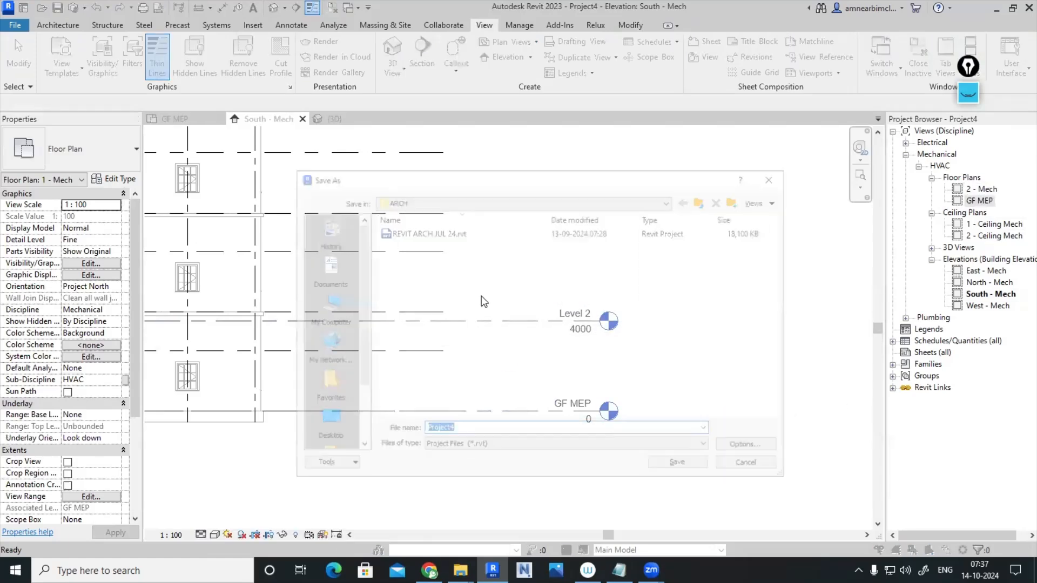
{"action": "right_click", "coordinate": [449, 287]}
{"action": "left_click", "coordinate": [669, 200]}
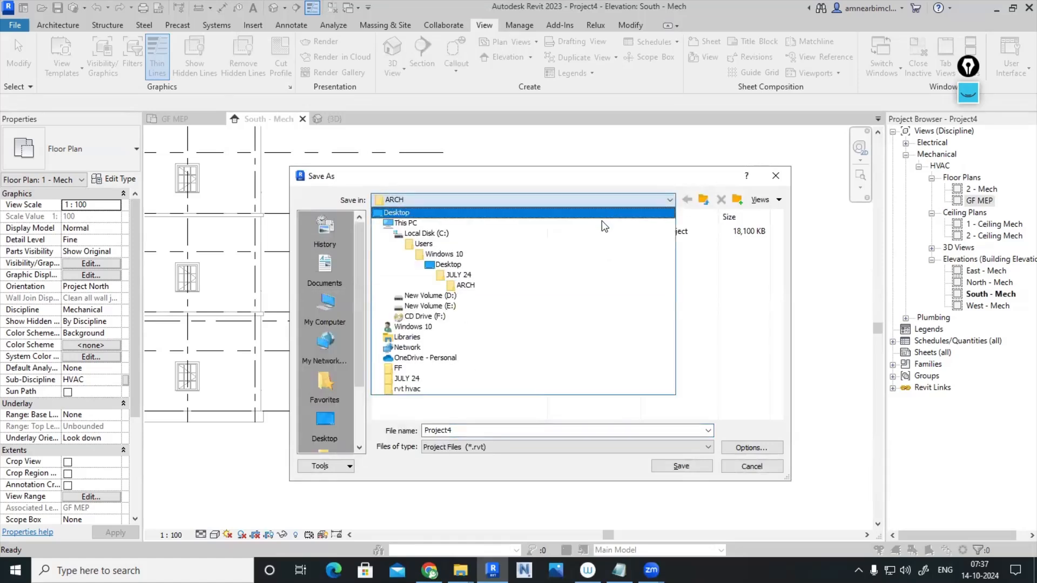
{"action": "left_click", "coordinate": [475, 276]}
{"action": "right_click", "coordinate": [430, 344]}
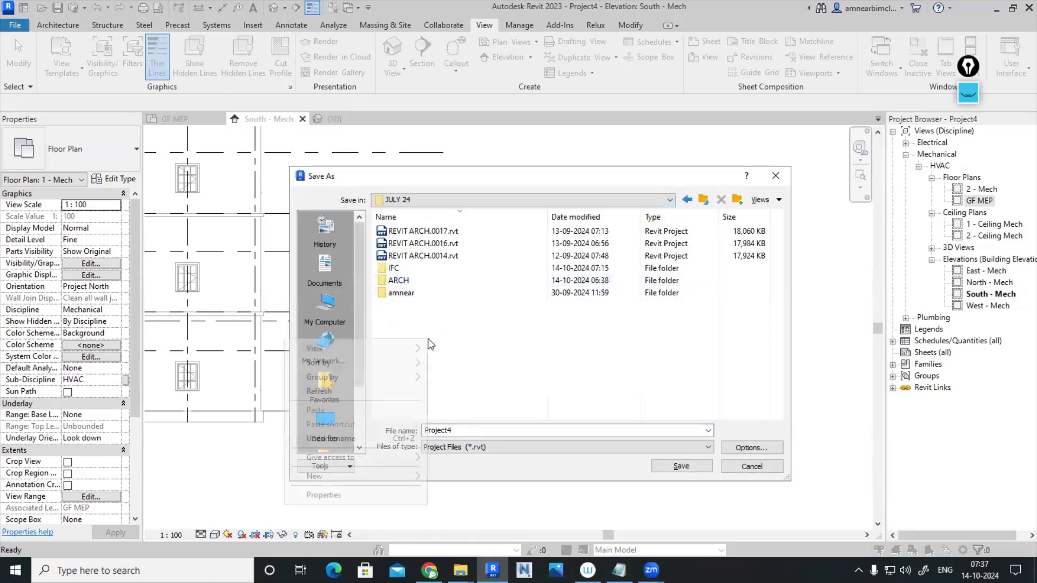
{"action": "mouse_move", "coordinate": [361, 477]}
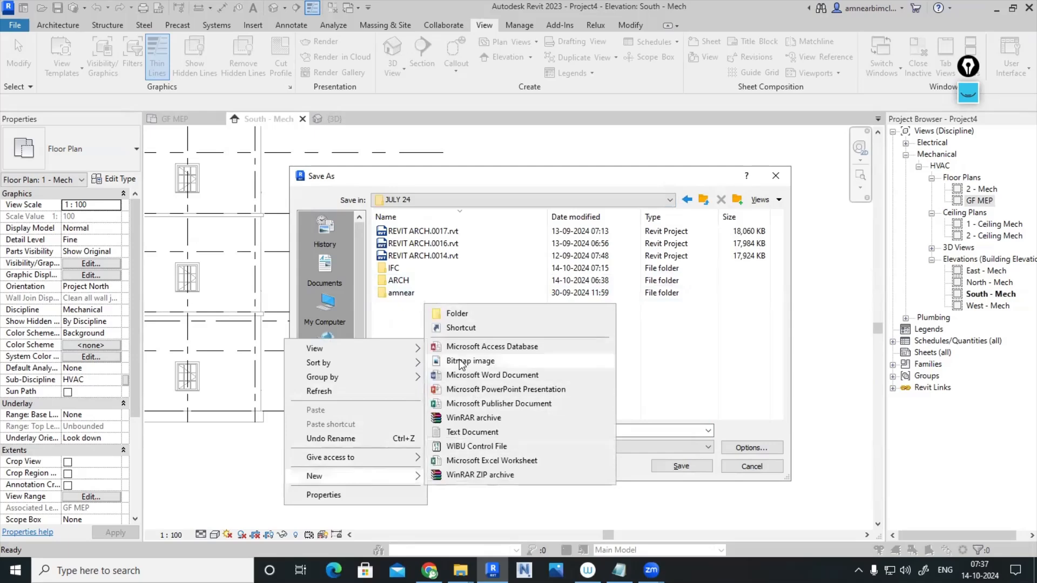
{"action": "left_click", "coordinate": [457, 313]}
{"action": "type", "text": "BI"}
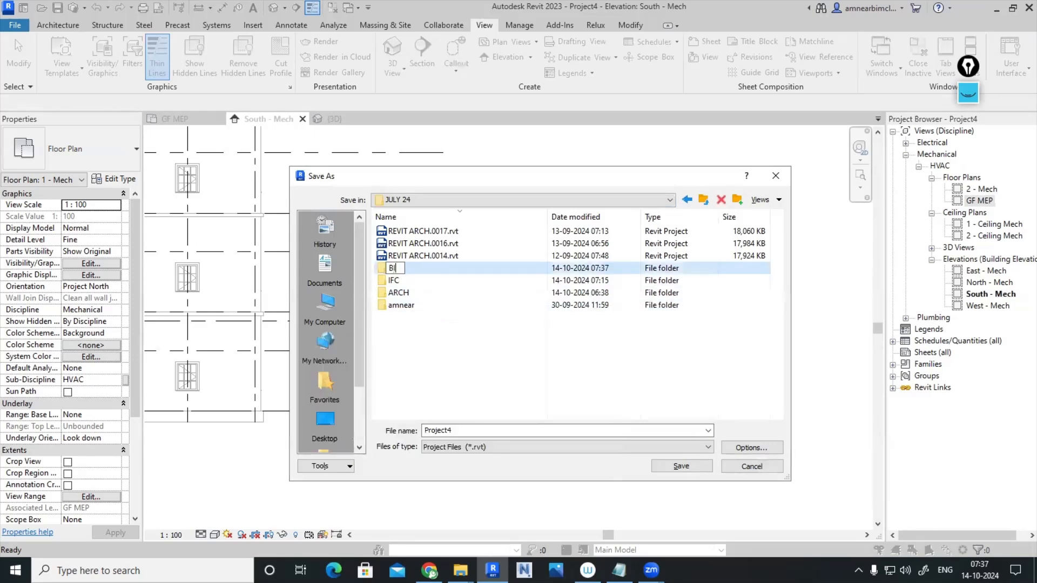
{"action": "type", "text": "M"}
{"action": "key", "text": "Return"}
{"action": "double_click", "coordinate": [397, 268]}
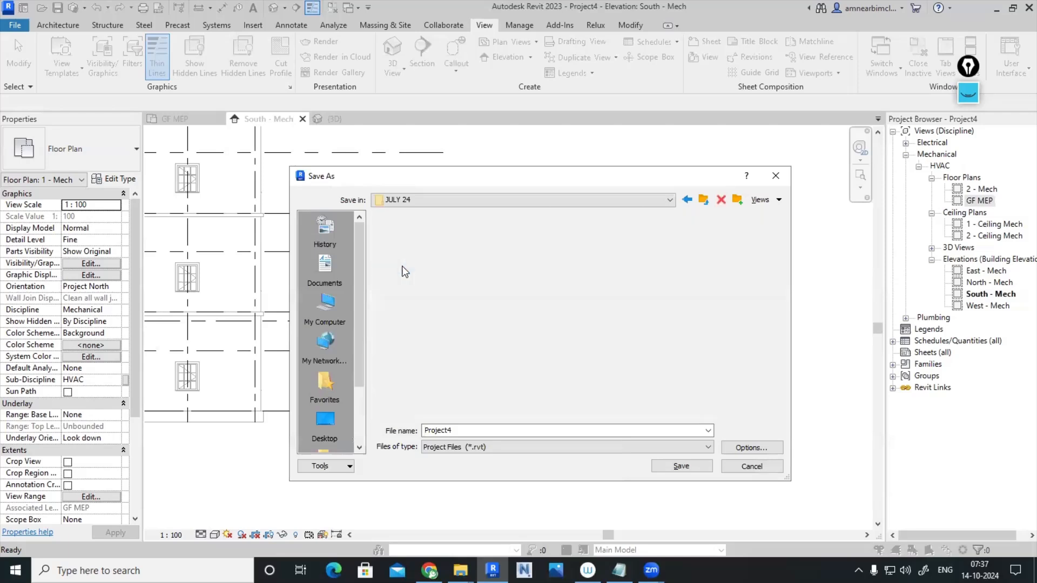
Create a subfolder named HVAC inside the BIM folder and open it
{"action": "right_click", "coordinate": [421, 286]}
{"action": "mouse_move", "coordinate": [346, 424]}
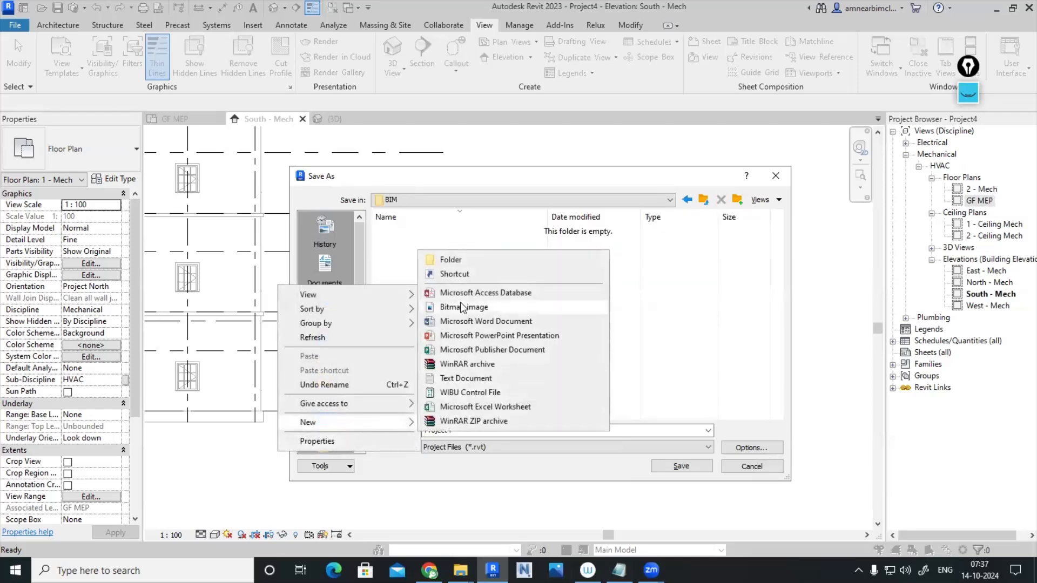
{"action": "left_click", "coordinate": [453, 259]}
{"action": "type", "text": "HVAC"}
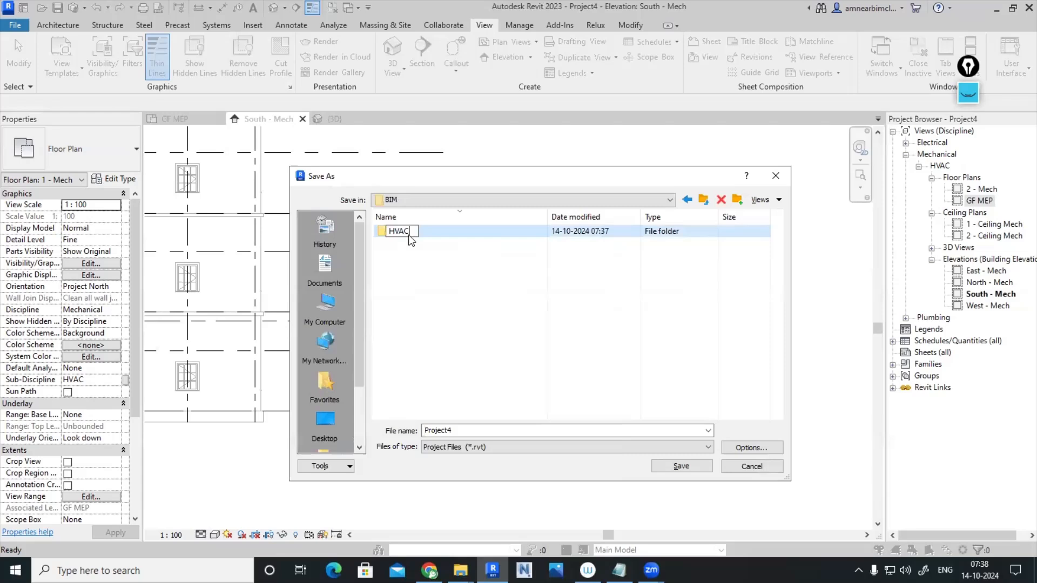
{"action": "key", "text": "Return"}
{"action": "double_click", "coordinate": [408, 231]}
Set the project's file name to MEP
{"action": "double_click", "coordinate": [471, 430]}
{"action": "type", "text": "HV"}
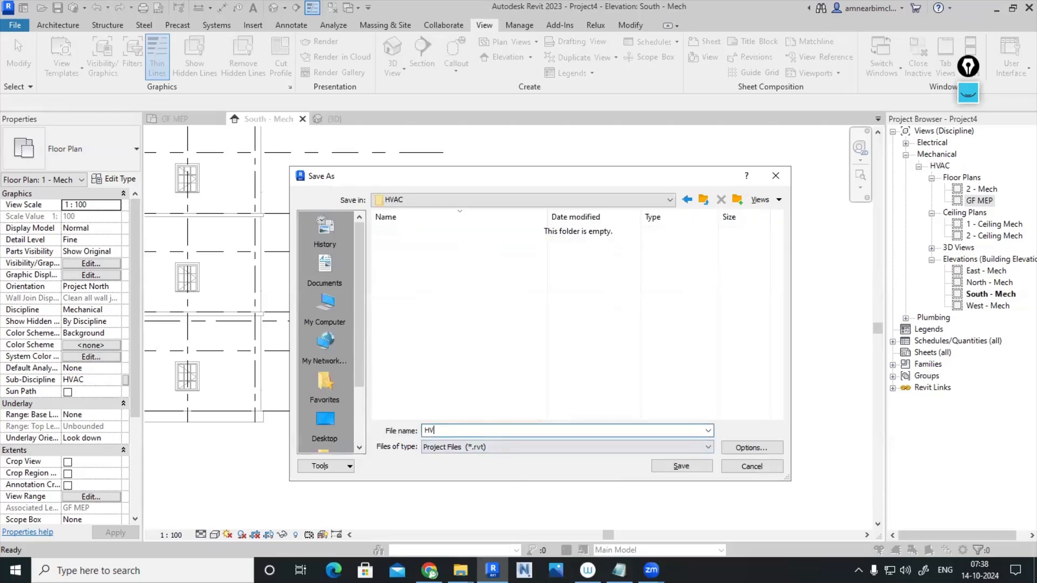
{"action": "type", "text": "AC"}
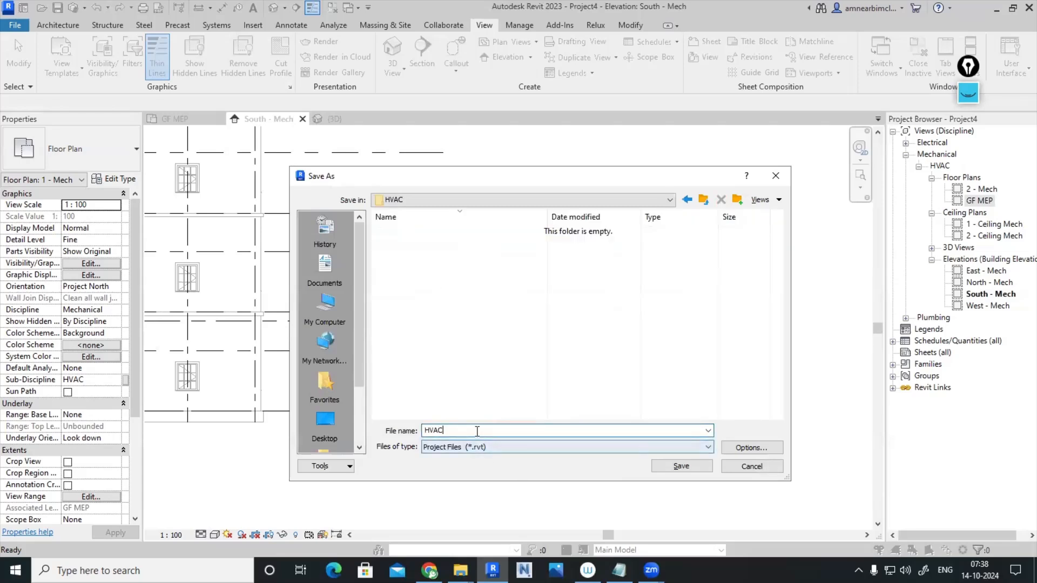
{"action": "key", "text": "BackSpace"}
{"action": "key", "text": "BackSpace"}
{"action": "key", "text": "BackSpace"}
{"action": "key", "text": "BackSpace"}
{"action": "type", "text": "ME"}
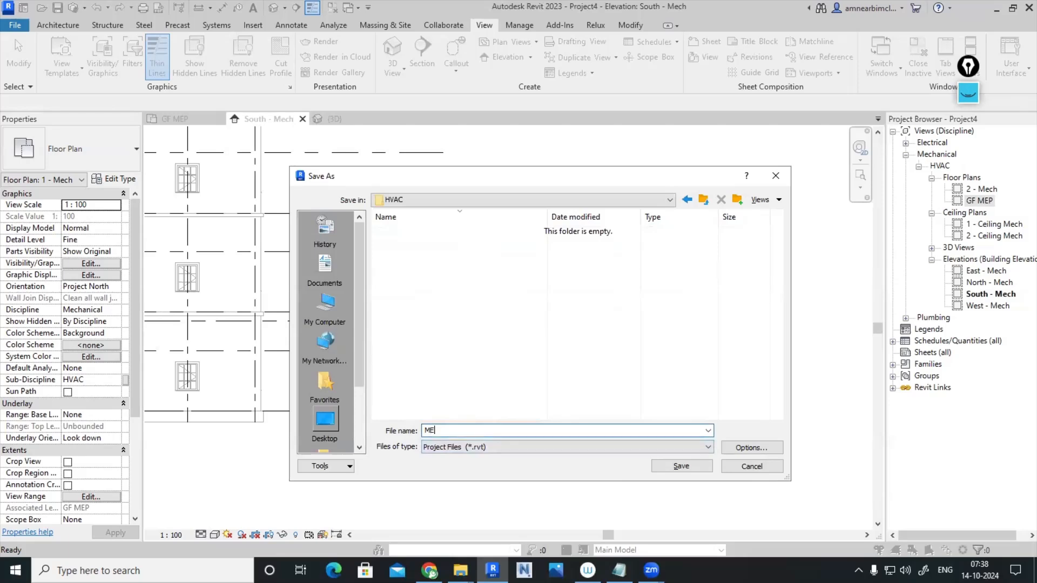
{"action": "type", "text": "P"}
Check and accept the file save options, then save the project one level up in the BIM folder
{"action": "left_click", "coordinate": [745, 449]}
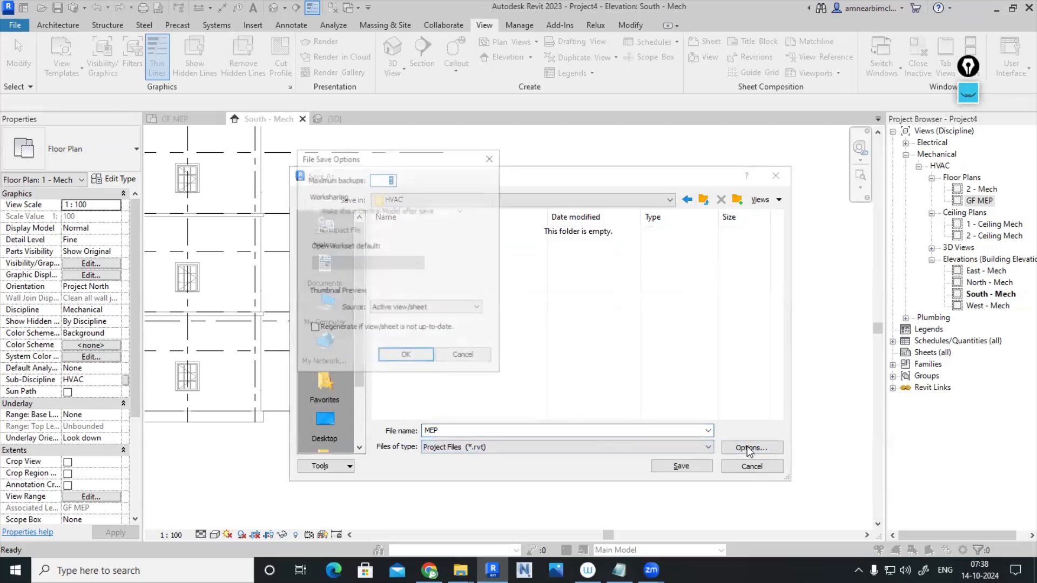
{"action": "left_click", "coordinate": [406, 356]}
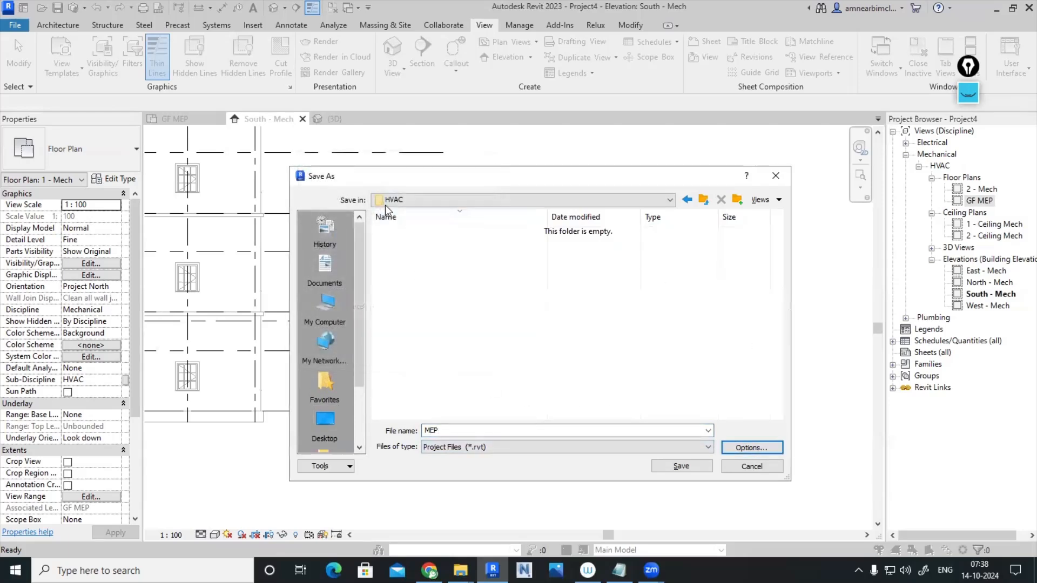
{"action": "left_click", "coordinate": [687, 200]}
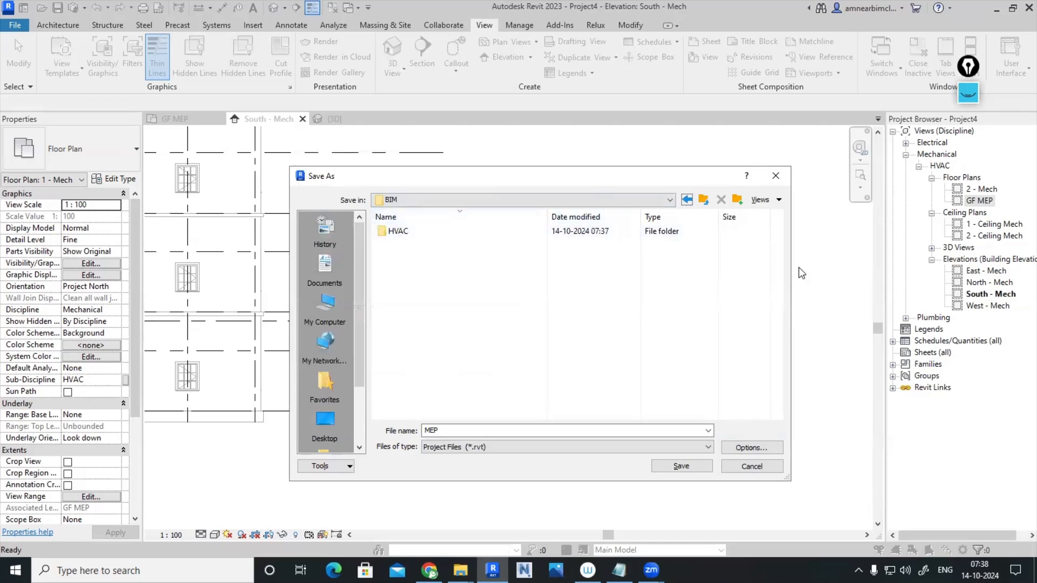
{"action": "left_click", "coordinate": [683, 465]}
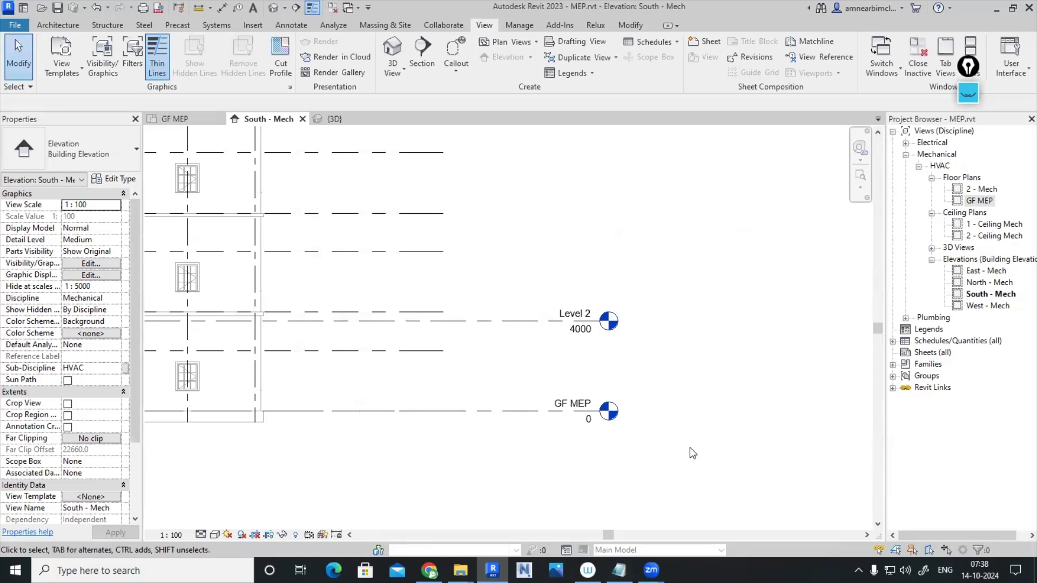
Rename the ceiling plan 1 - Ceiling Mech as GF MEP
{"action": "left_click", "coordinate": [981, 225]}
{"action": "right_click", "coordinate": [981, 224]}
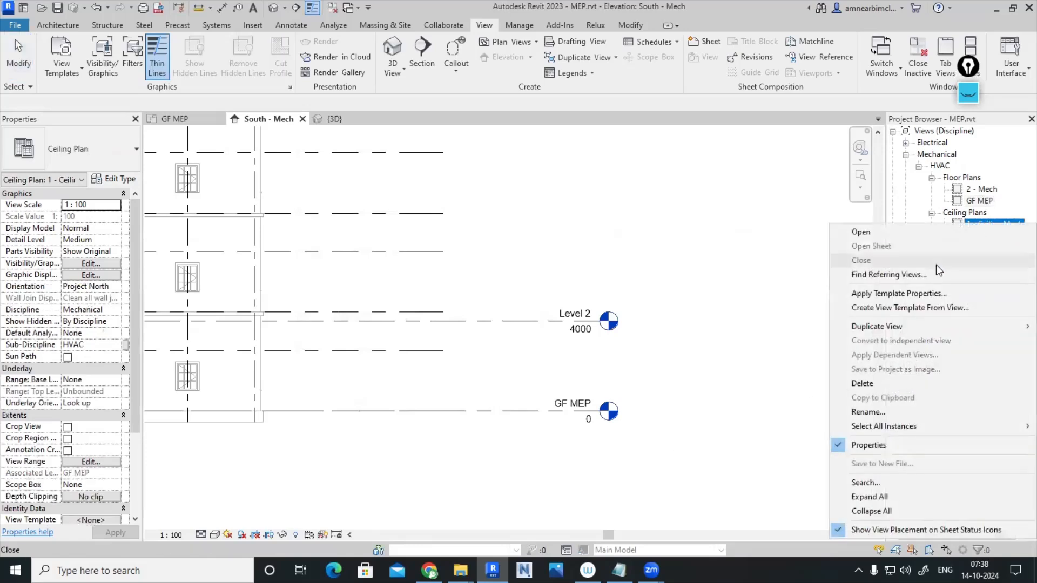
{"action": "left_click", "coordinate": [864, 413]}
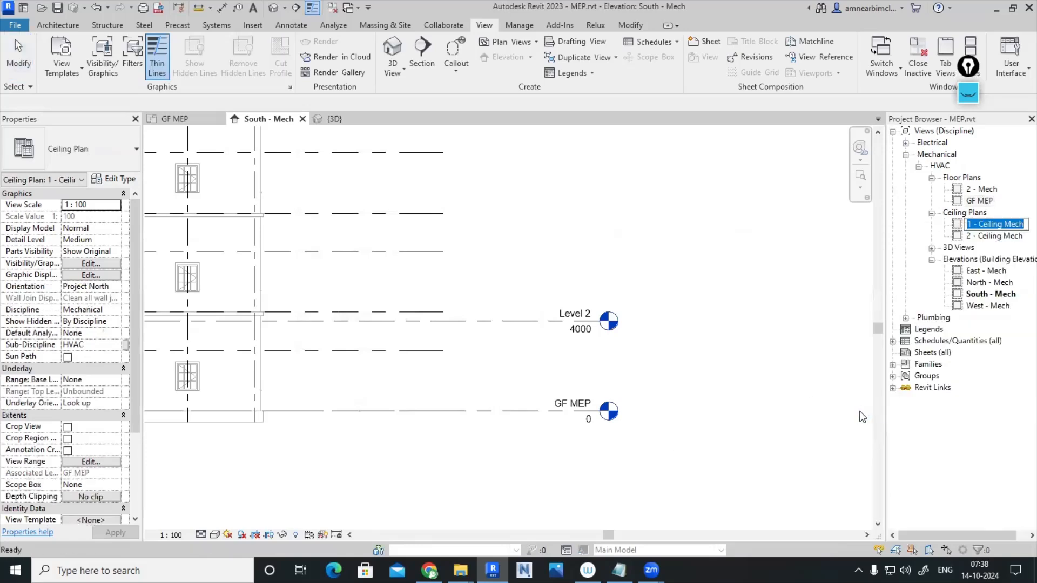
{"action": "type", "text": "GF"}
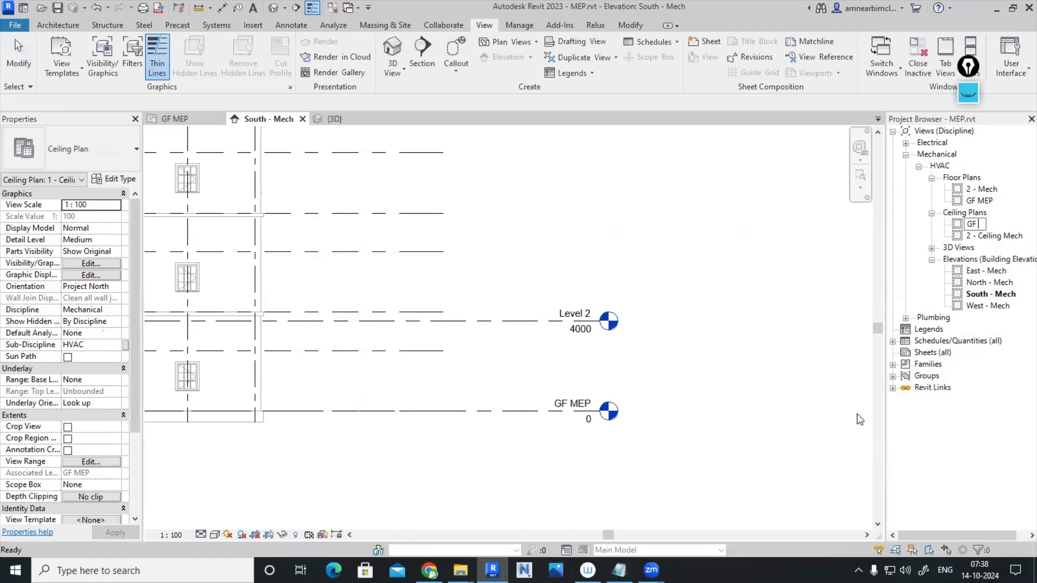
{"action": "type", "text": " EPMEP"}
{"action": "left_click", "coordinate": [779, 304]}
Inspect Level 2 together with its floor plan 2 - Mech and ceiling plan 2 - Ceiling Mech
{"action": "left_click", "coordinate": [573, 316]}
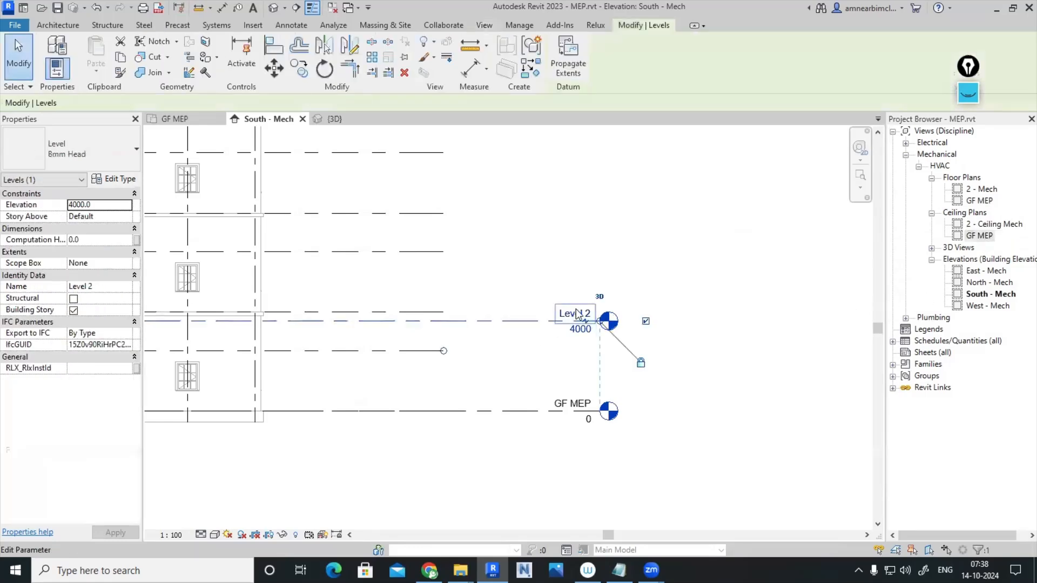
{"action": "left_click", "coordinate": [981, 190]}
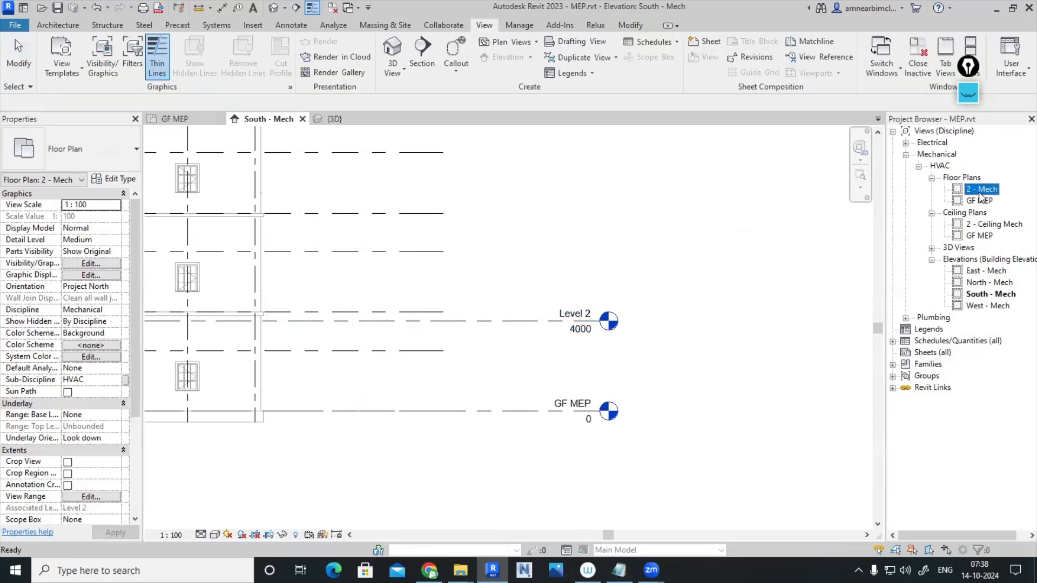
{"action": "left_click", "coordinate": [988, 227]}
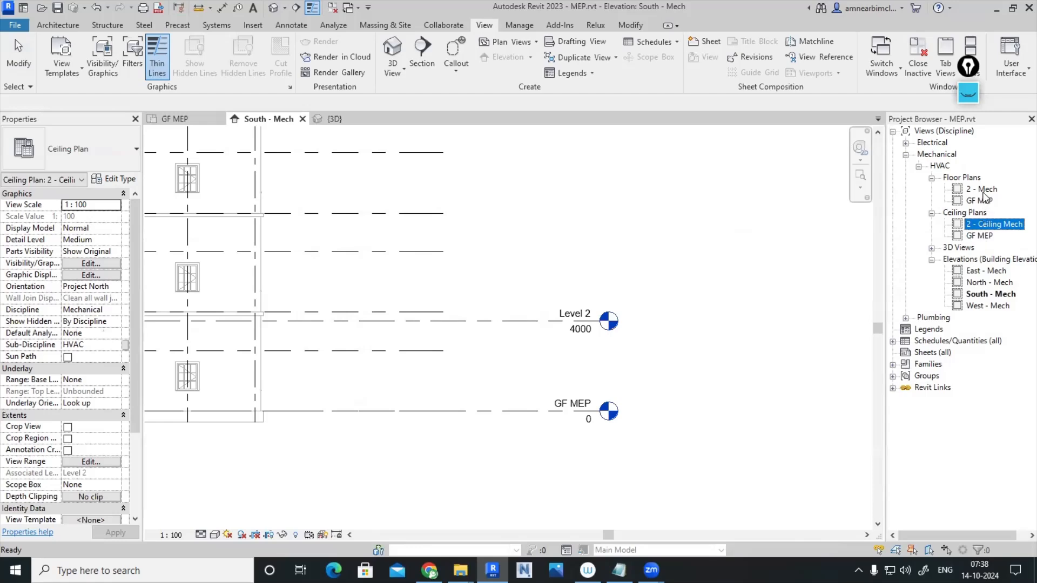
Rename Level 2 in the South elevation as GFCL MEP
{"action": "left_click", "coordinate": [983, 191]}
{"action": "left_click", "coordinate": [553, 302]}
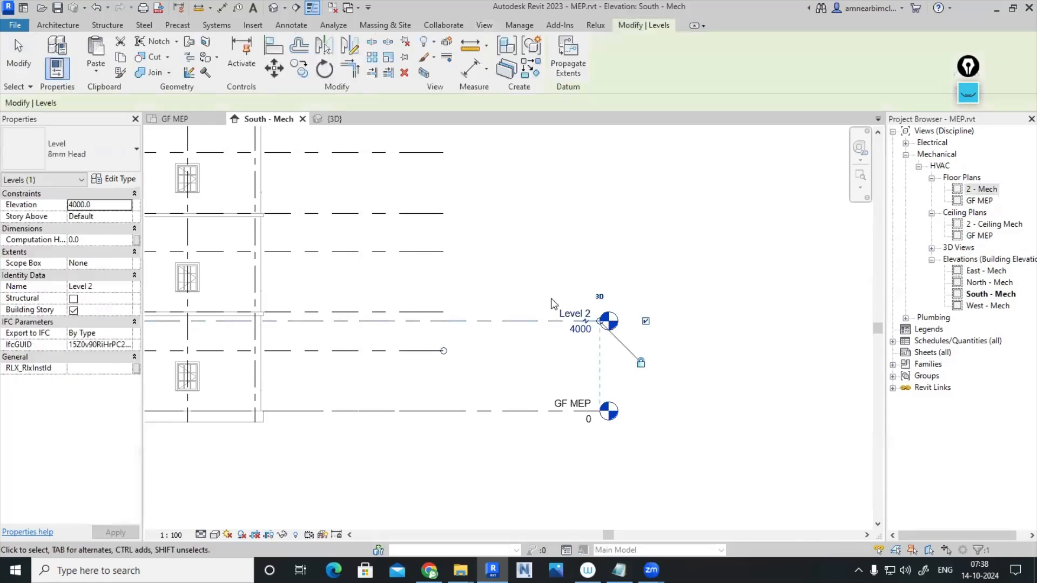
{"action": "left_click", "coordinate": [552, 299]}
{"action": "left_click", "coordinate": [574, 310]}
{"action": "left_click", "coordinate": [577, 313]}
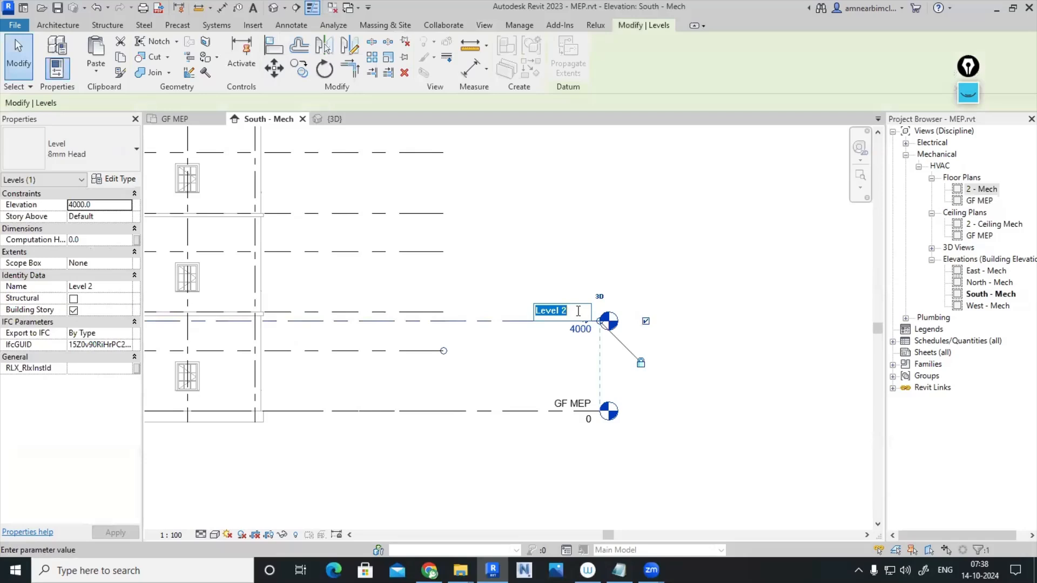
{"action": "type", "text": "GFCL MEP"}
{"action": "key", "text": "Return"}
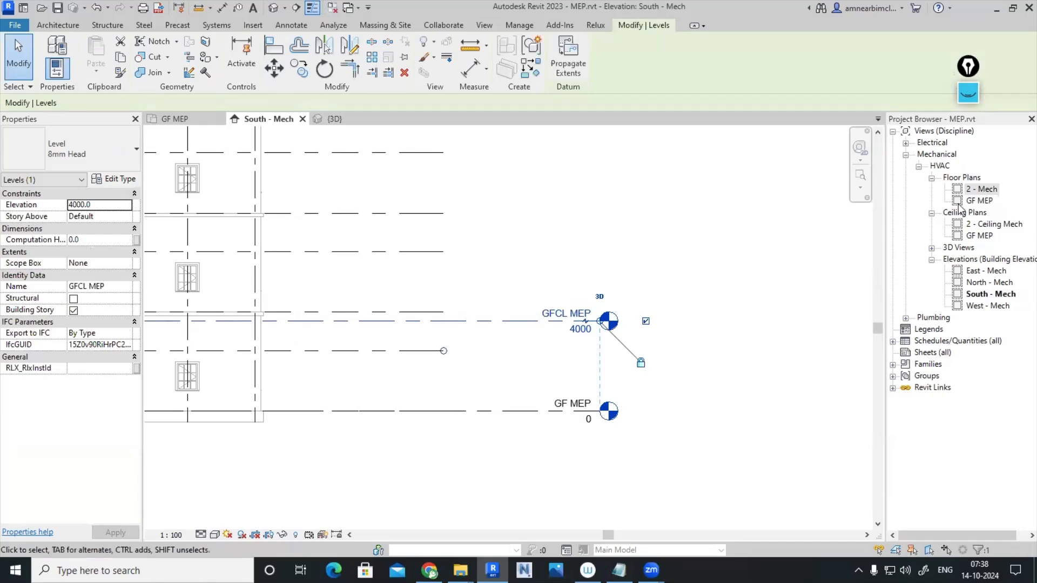
Rename the HVAC floor plan 2 - Mech as GFCL MEP
{"action": "right_click", "coordinate": [981, 189]}
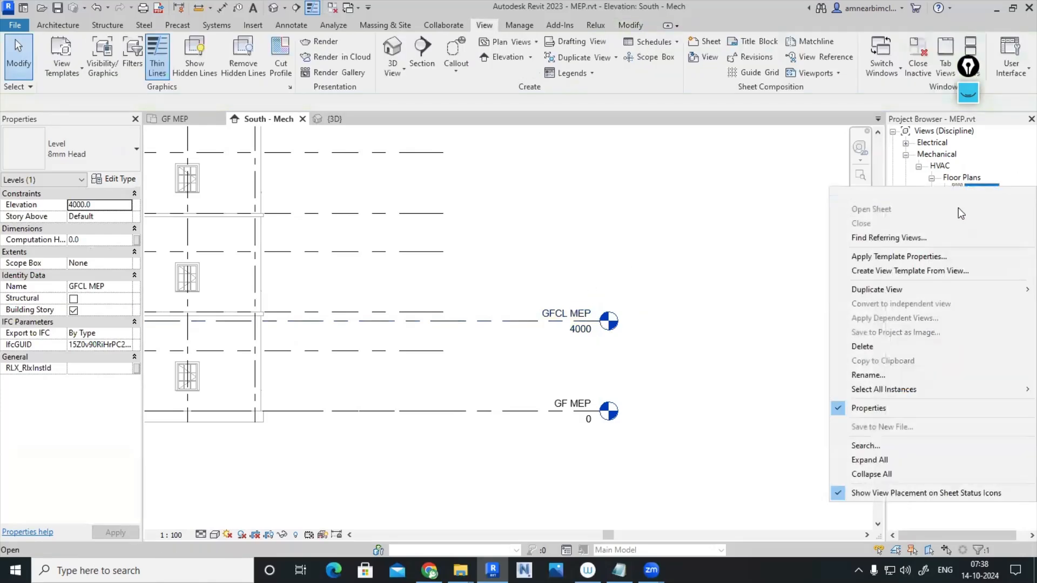
{"action": "left_click", "coordinate": [871, 374]}
{"action": "type", "text": "GFC"}
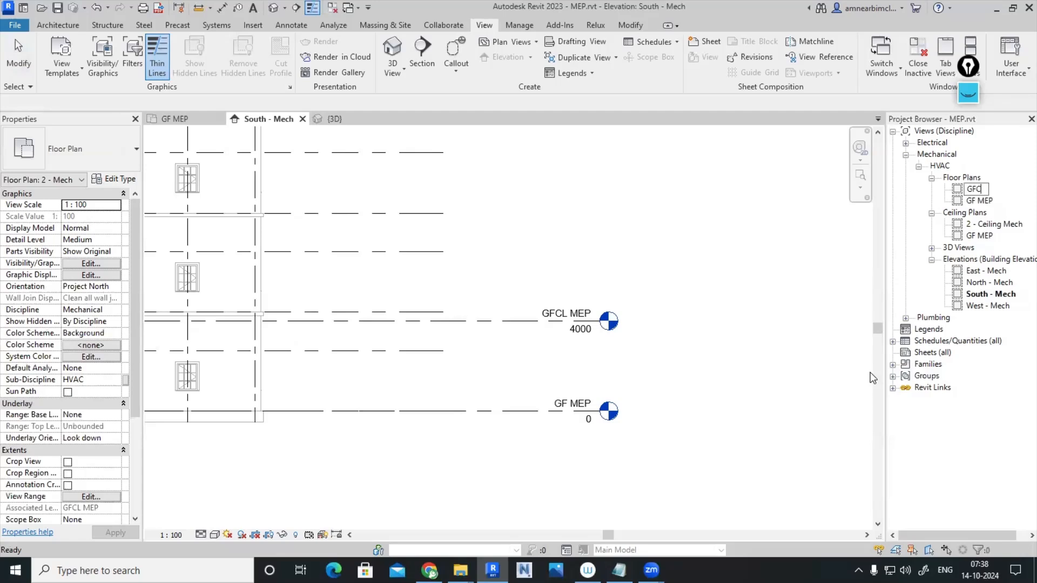
{"action": "type", "text": "L MEP"}
{"action": "left_click", "coordinate": [769, 283]}
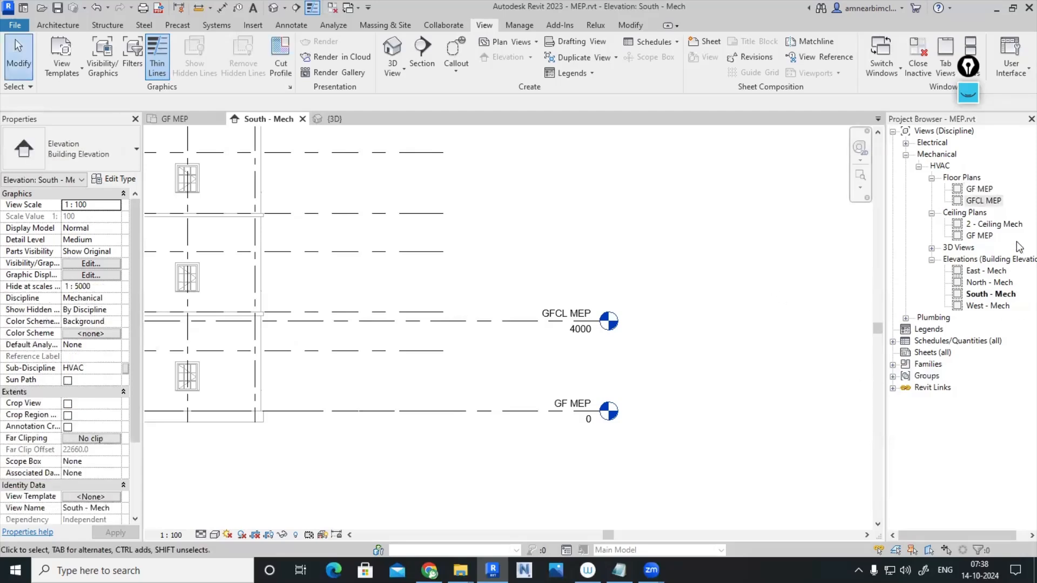
Rename the HVAC ceiling plan 2 - Ceiling Mech as GFCL MEP
{"action": "left_click", "coordinate": [1005, 223]}
{"action": "right_click", "coordinate": [1004, 223]}
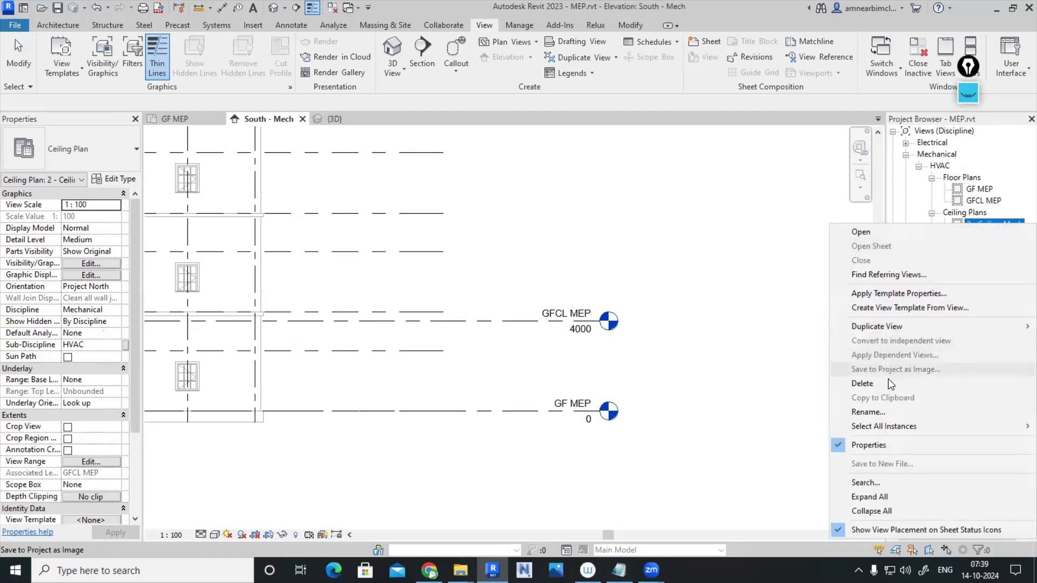
{"action": "left_click", "coordinate": [881, 413]}
{"action": "type", "text": "GC"}
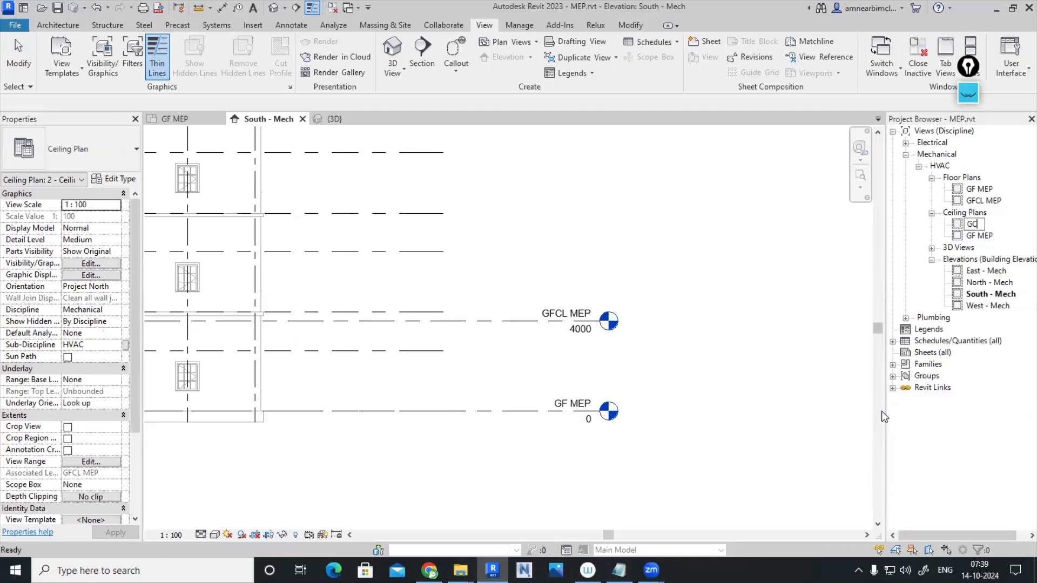
{"action": "type", "text": "CL MEP"}
{"action": "left_click", "coordinate": [764, 380]}
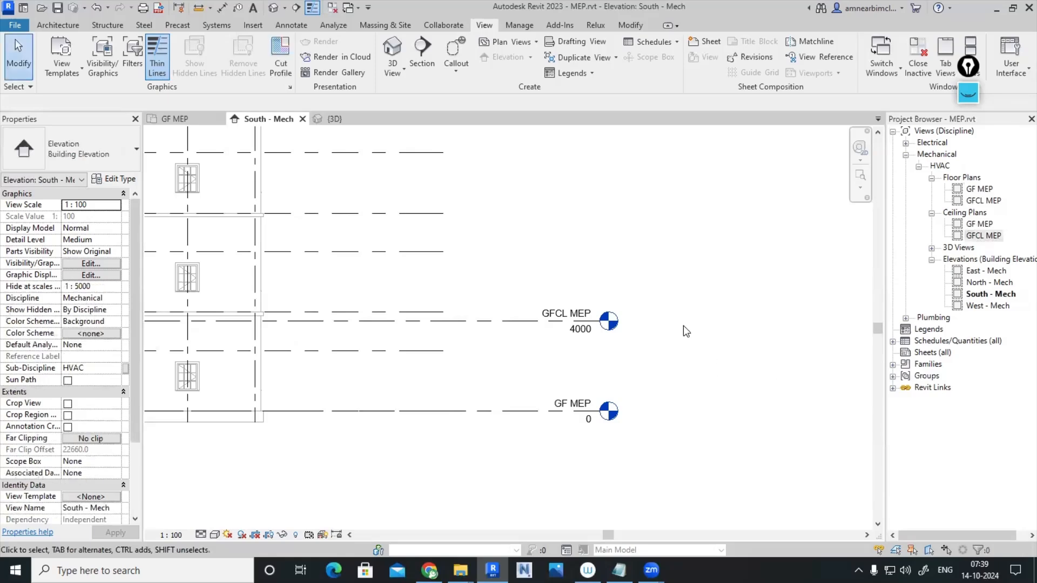
Examine the linked architectural model's level names and elevations against the GF MEP and GFCL MEP levels in the South elevation
{"action": "scroll", "coordinate": [680, 317], "scroll_direction": "down", "scroll_amount": 5}
{"action": "scroll", "coordinate": [670, 291], "scroll_direction": "up", "scroll_amount": 2}
{"action": "middle_click_drag", "start_coordinate": [669, 291], "coordinate": [753, 342]}
{"action": "scroll", "coordinate": [745, 420], "scroll_direction": "up", "scroll_amount": 3}
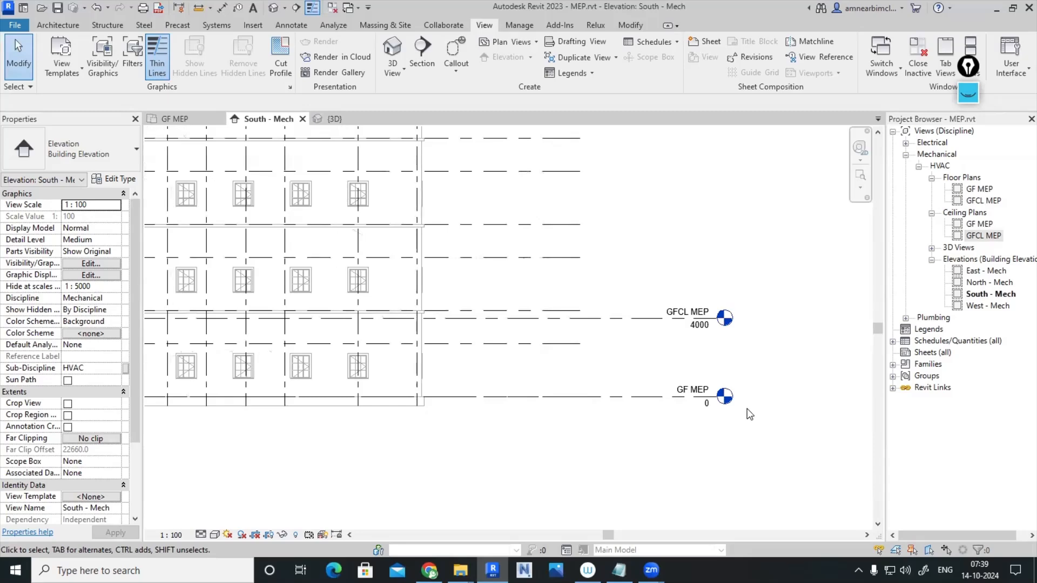
{"action": "scroll", "coordinate": [754, 365], "scroll_direction": "down", "scroll_amount": 3}
{"action": "scroll", "coordinate": [346, 363], "scroll_direction": "up", "scroll_amount": 6}
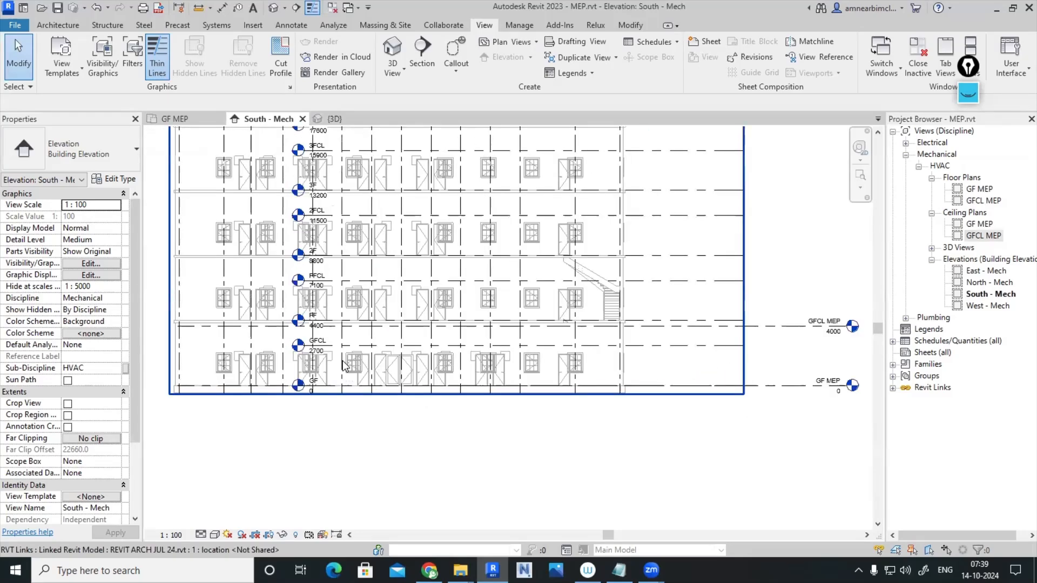
{"action": "scroll", "coordinate": [330, 346], "scroll_direction": "down", "scroll_amount": 5}
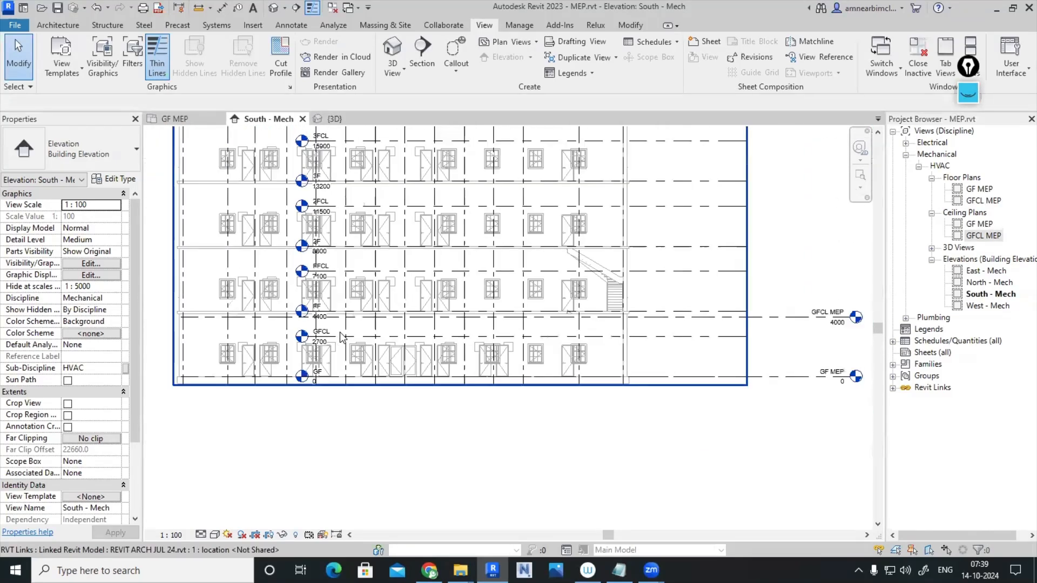
{"action": "left_click", "coordinate": [504, 255]}
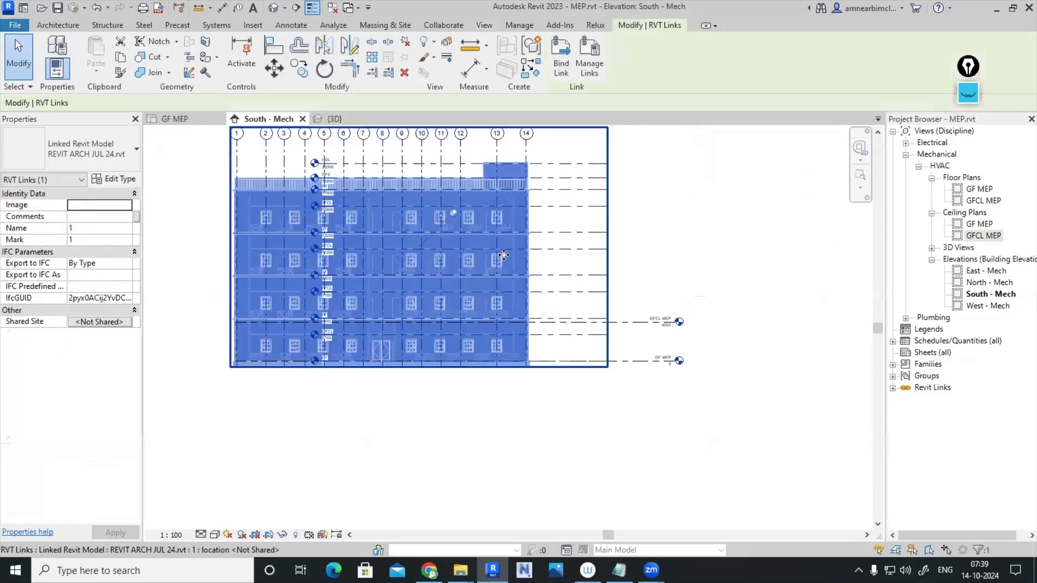
{"action": "left_click", "coordinate": [673, 187]}
{"action": "scroll", "coordinate": [315, 163], "scroll_direction": "up", "scroll_amount": 4}
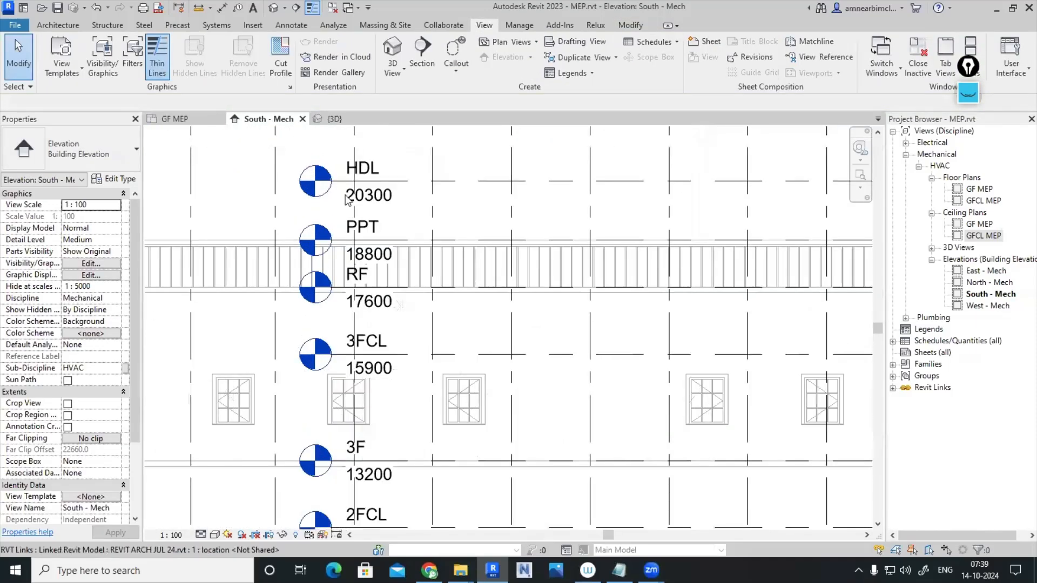
{"action": "scroll", "coordinate": [352, 233], "scroll_direction": "down", "scroll_amount": 3}
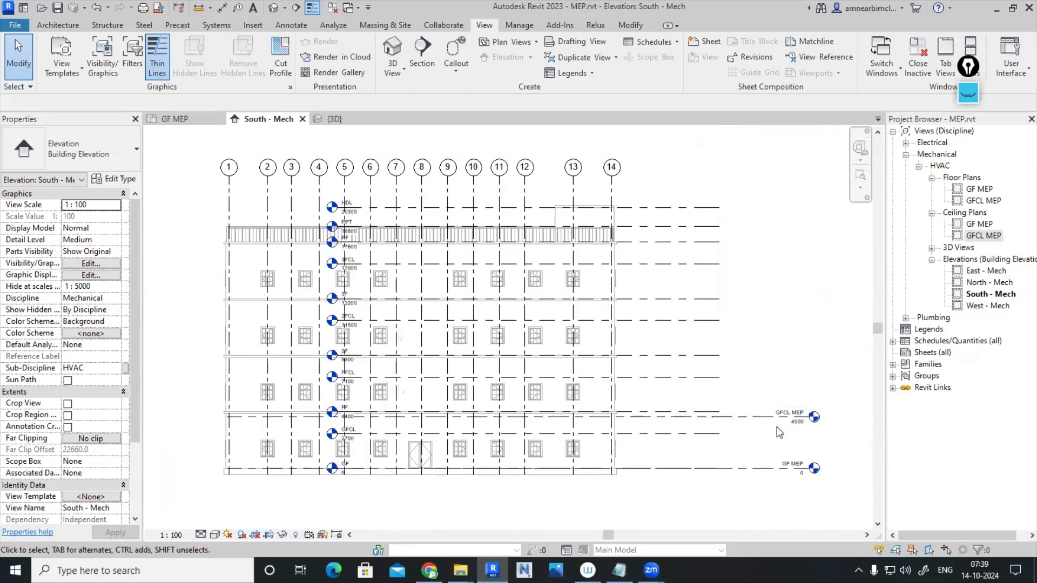
{"action": "middle_click_drag", "start_coordinate": [494, 450], "coordinate": [381, 407]}
{"action": "middle_click_drag", "start_coordinate": [656, 389], "coordinate": [693, 357]}
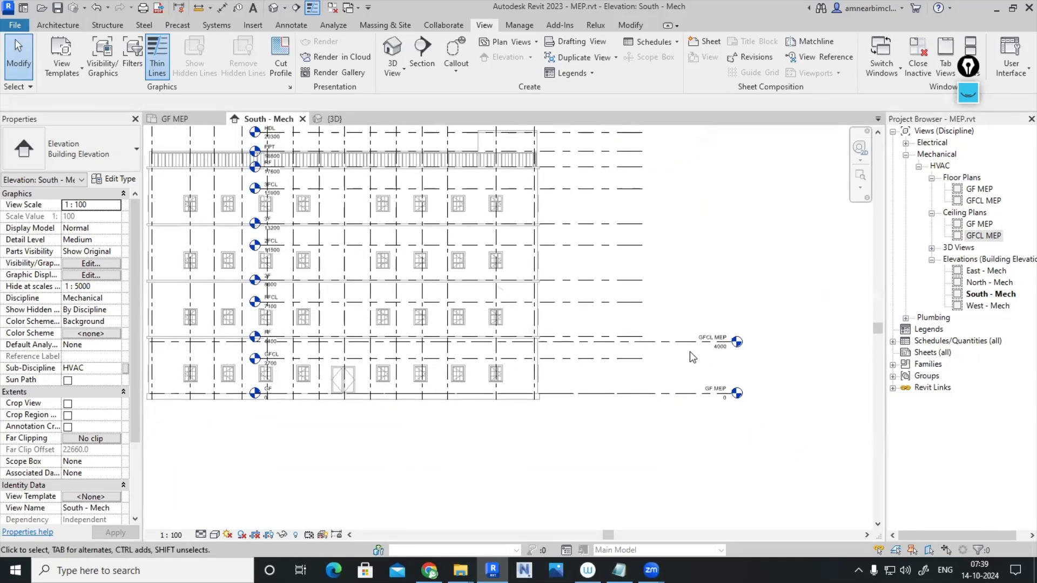
Try setting the GFCL MEP level's elevation to 2700 and undo the change
{"action": "scroll", "coordinate": [690, 361], "scroll_direction": "up", "scroll_amount": 2}
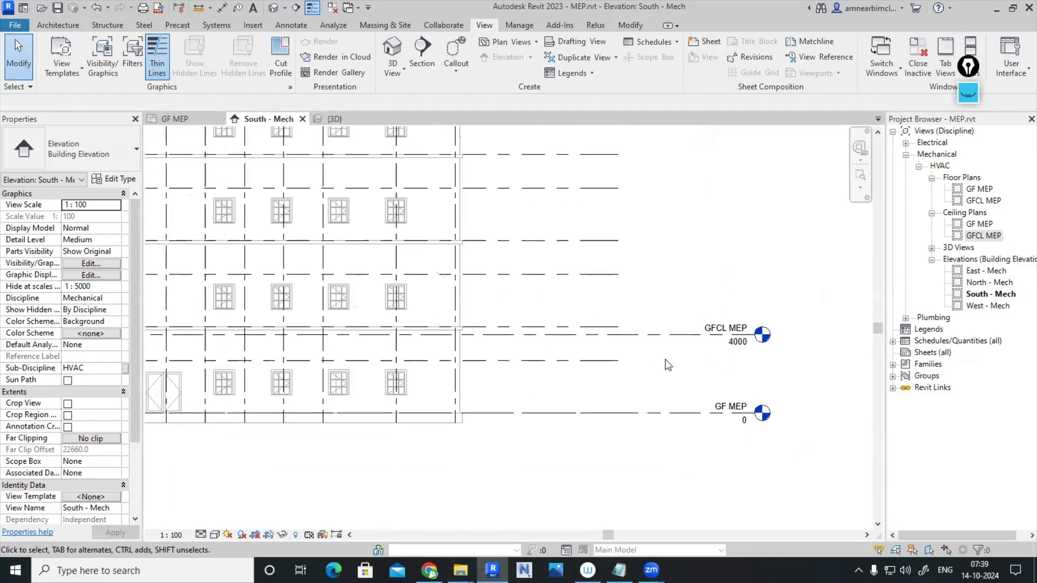
{"action": "left_click", "coordinate": [697, 344]}
{"action": "left_click", "coordinate": [738, 341]}
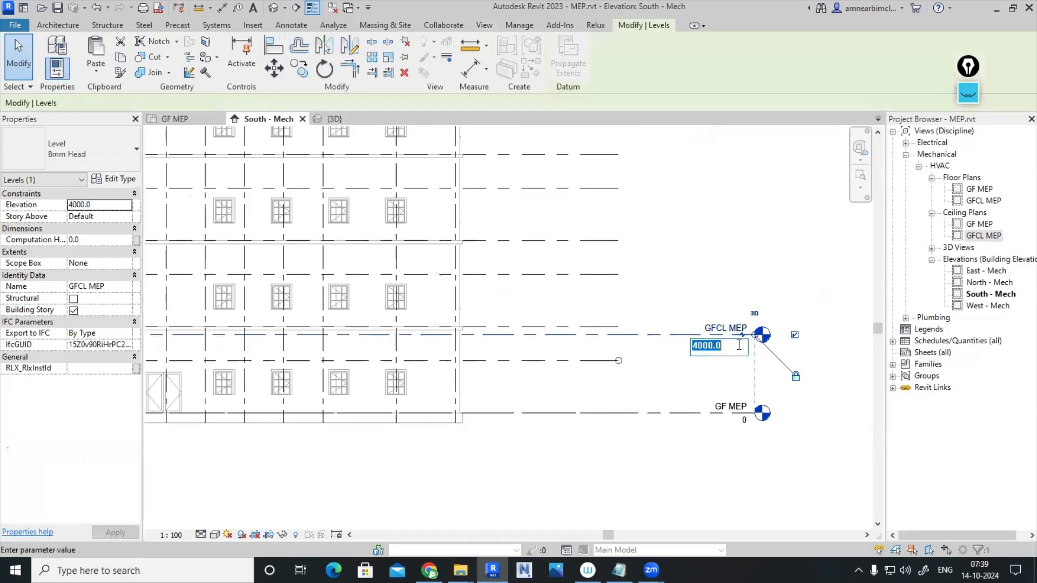
{"action": "type", "text": "2700"}
{"action": "key", "text": "Return"}
{"action": "left_click", "coordinate": [741, 270]}
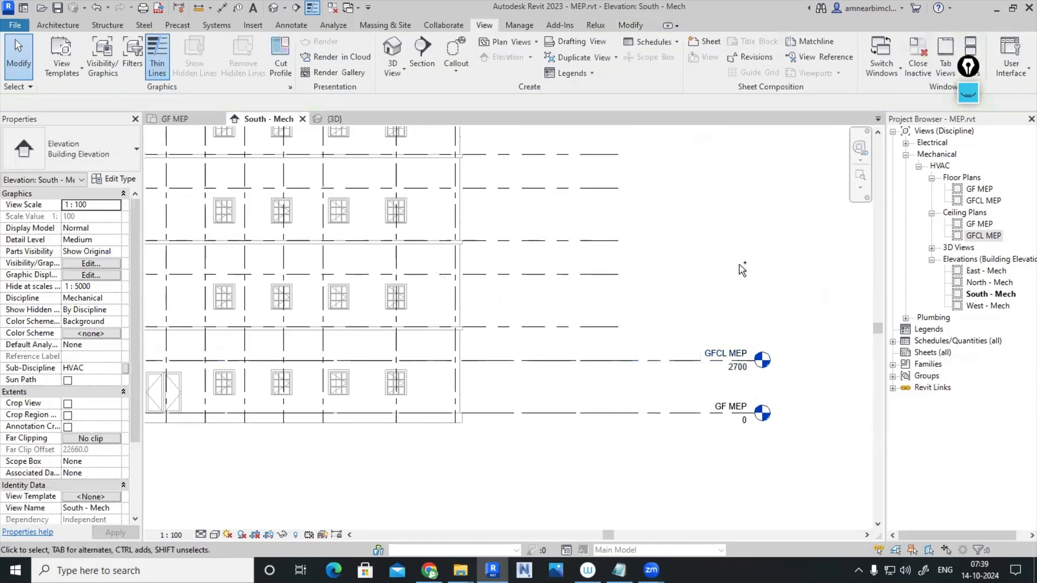
{"action": "key", "text": "ctrl+z"}
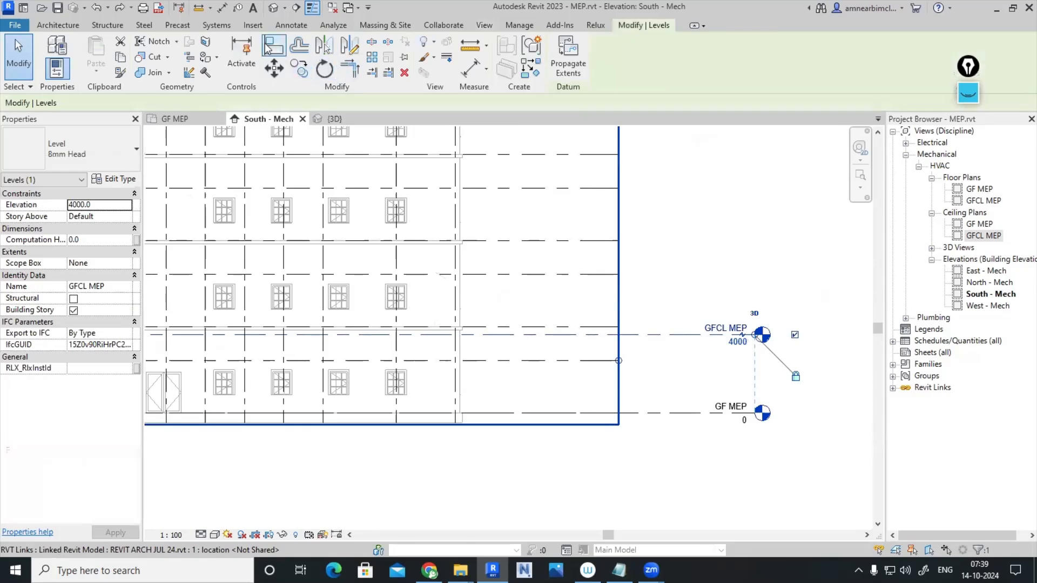
Align the GFCL MEP level to the linked architectural model's GFCL level in the south elevation
{"action": "left_click", "coordinate": [268, 49]}
{"action": "left_click", "coordinate": [601, 361]}
{"action": "left_click", "coordinate": [645, 336]}
{"action": "scroll", "coordinate": [707, 265], "scroll_direction": "down", "scroll_amount": 1}
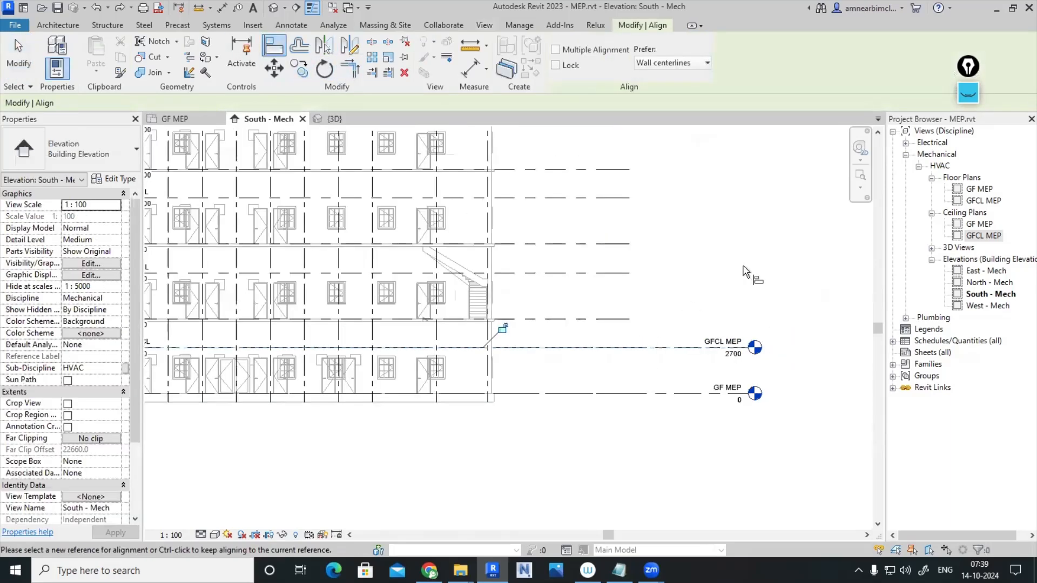
{"action": "scroll", "coordinate": [743, 266], "scroll_direction": "down", "scroll_amount": 2}
{"action": "key", "text": "Escape"}
{"action": "key", "text": "Escape"}
Compare the GF MEP and GFCL MEP levels with the linked model's GF and GFCL levels across the building
{"action": "scroll", "coordinate": [343, 326], "scroll_direction": "up", "scroll_amount": 2}
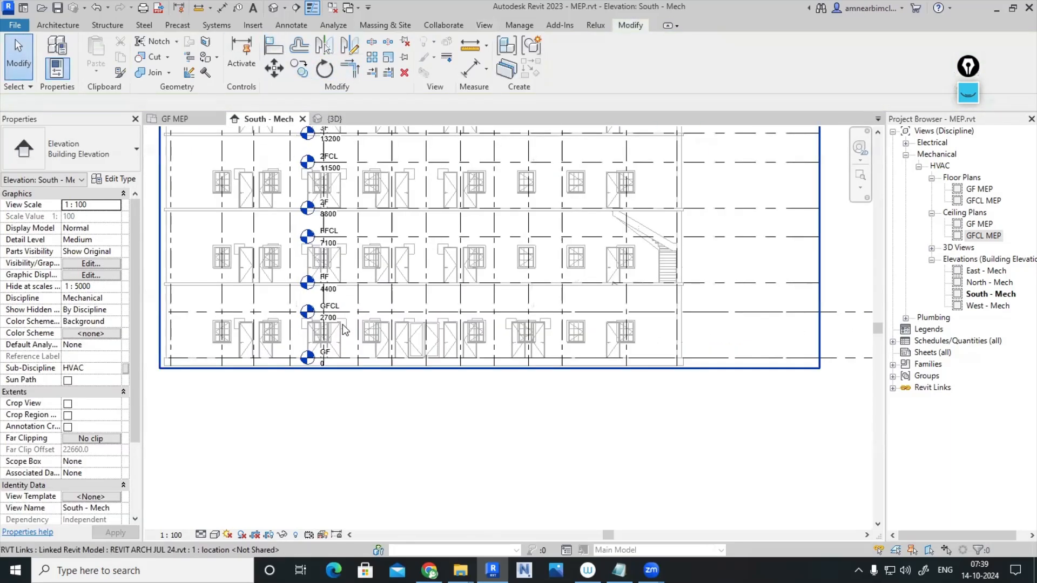
{"action": "scroll", "coordinate": [342, 313], "scroll_direction": "down", "scroll_amount": 2}
{"action": "scroll", "coordinate": [733, 324], "scroll_direction": "up", "scroll_amount": 3}
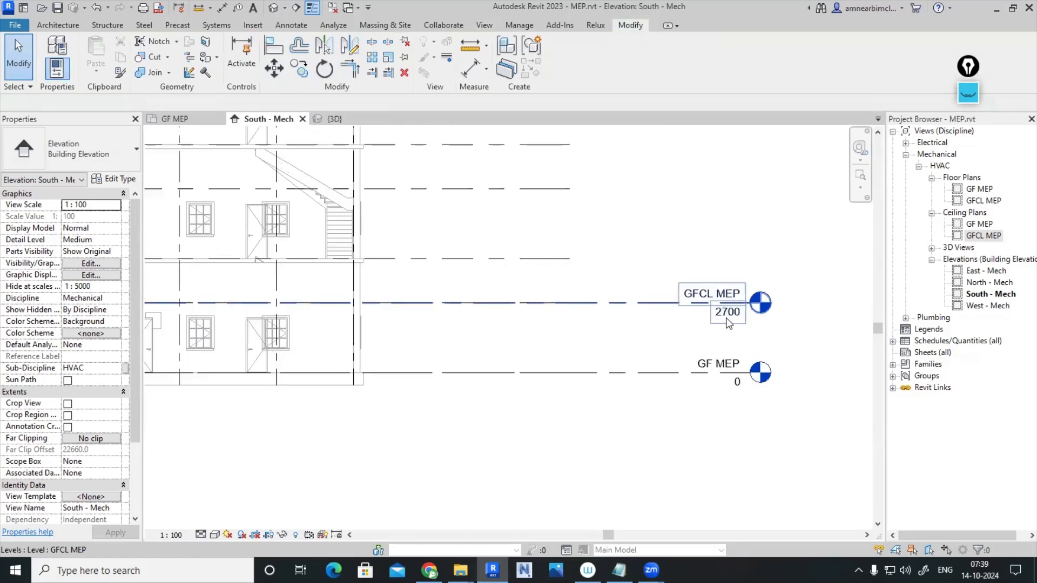
{"action": "scroll", "coordinate": [725, 317], "scroll_direction": "down", "scroll_amount": 3}
{"action": "left_click_drag", "start_coordinate": [764, 376], "coordinate": [719, 278]}
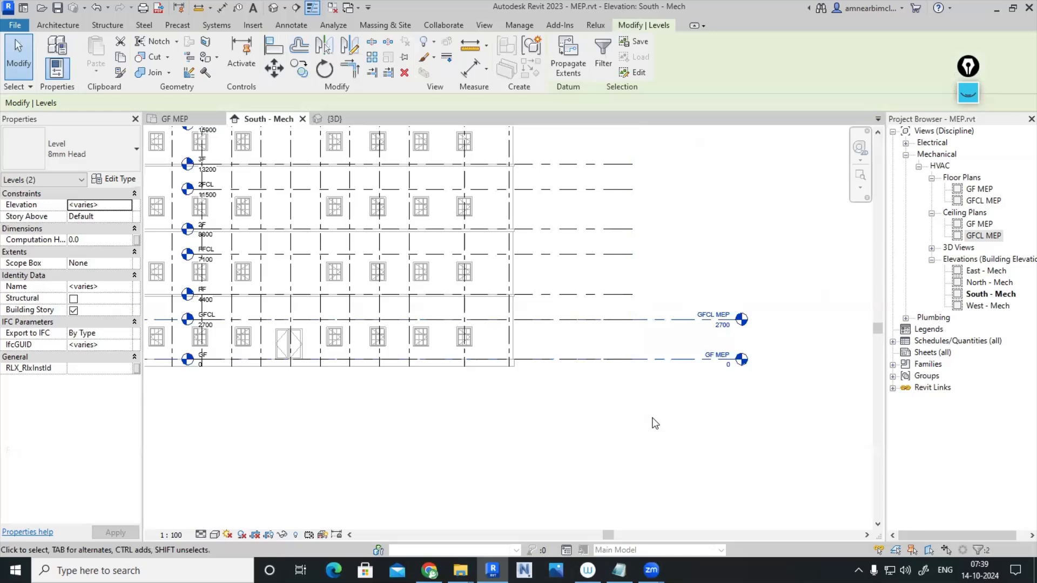
{"action": "left_click", "coordinate": [753, 266]}
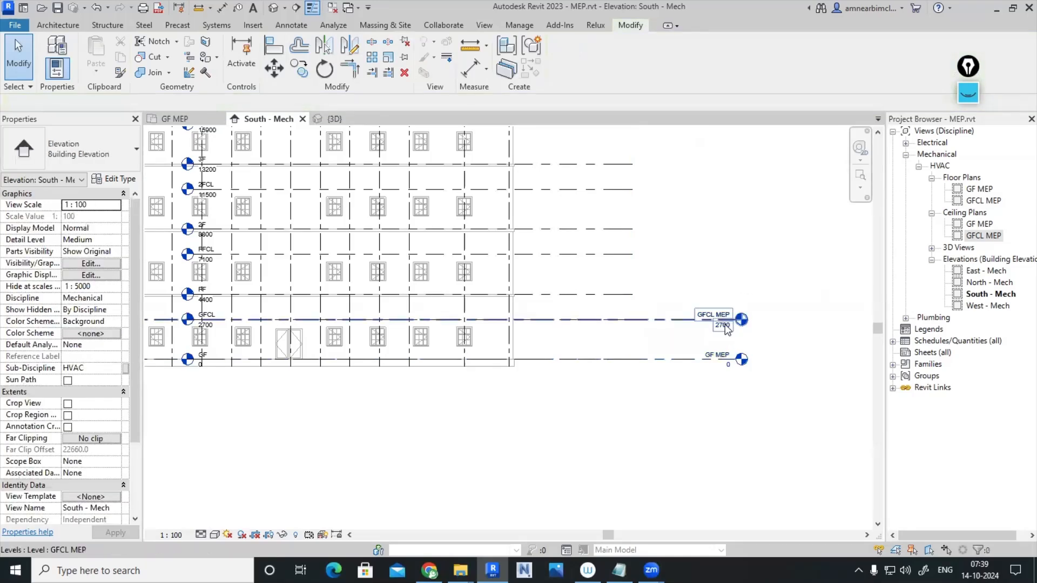
{"action": "middle_click_drag", "start_coordinate": [653, 412], "coordinate": [738, 404]}
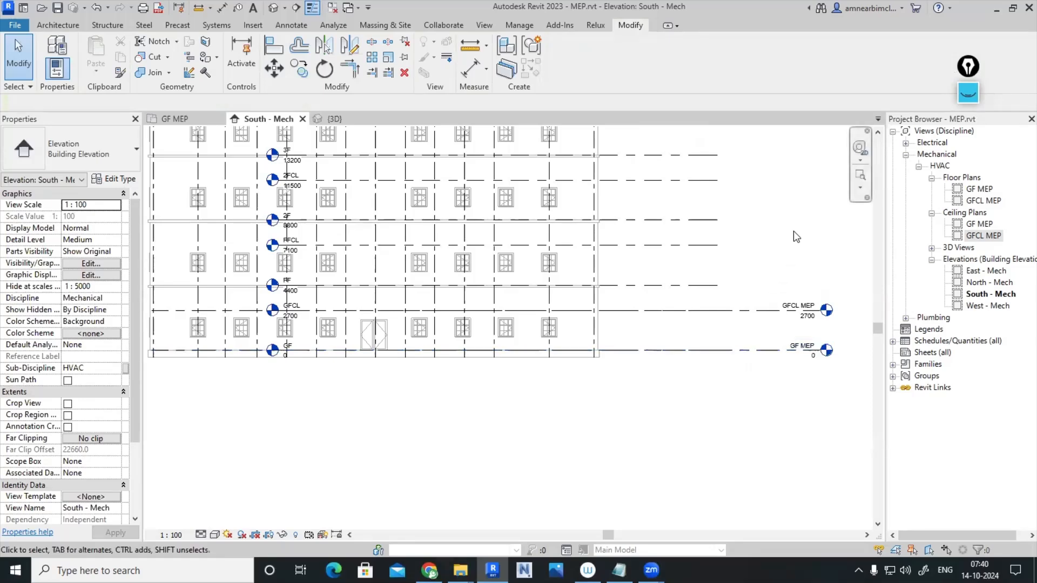
{"action": "scroll", "coordinate": [793, 232], "scroll_direction": "down", "scroll_amount": 3}
{"action": "middle_click_drag", "start_coordinate": [786, 208], "coordinate": [675, 340]}
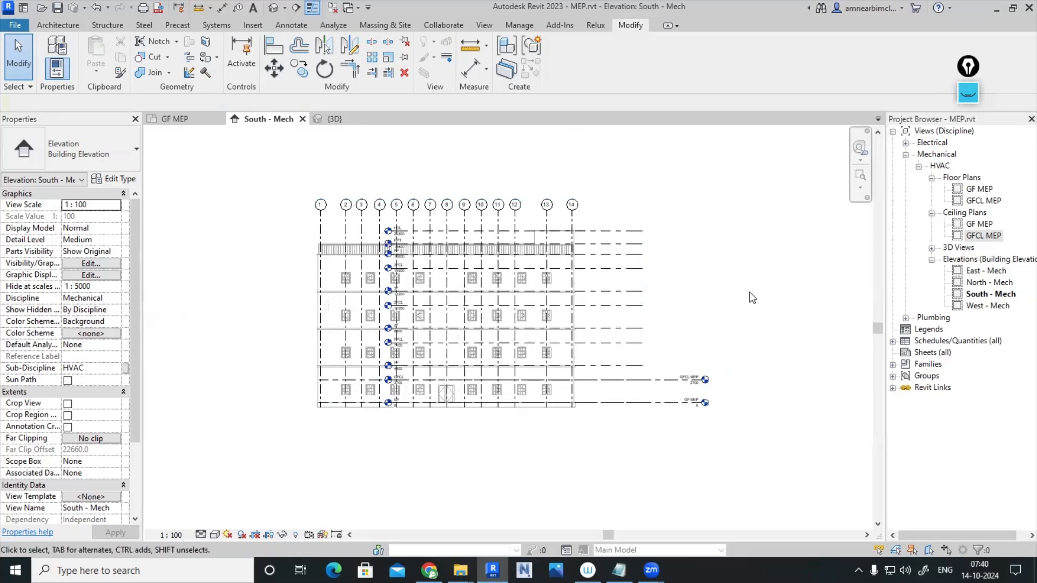
{"action": "scroll", "coordinate": [698, 395], "scroll_direction": "up", "scroll_amount": 3}
{"action": "left_click_drag", "start_coordinate": [742, 422], "coordinate": [702, 329]}
{"action": "scroll", "coordinate": [708, 327], "scroll_direction": "down", "scroll_amount": 3}
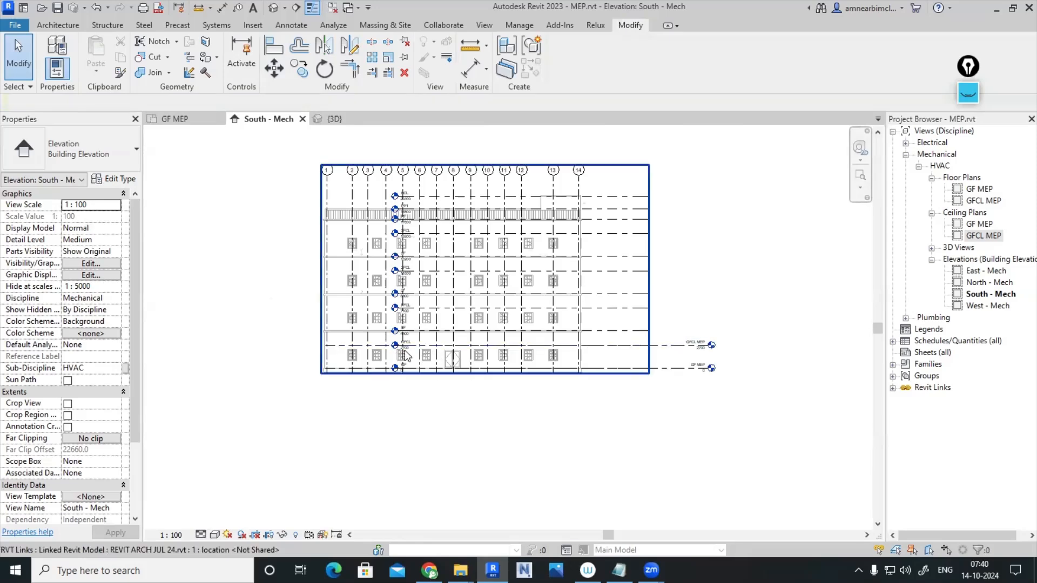
{"action": "scroll", "coordinate": [406, 356], "scroll_direction": "up", "scroll_amount": 3}
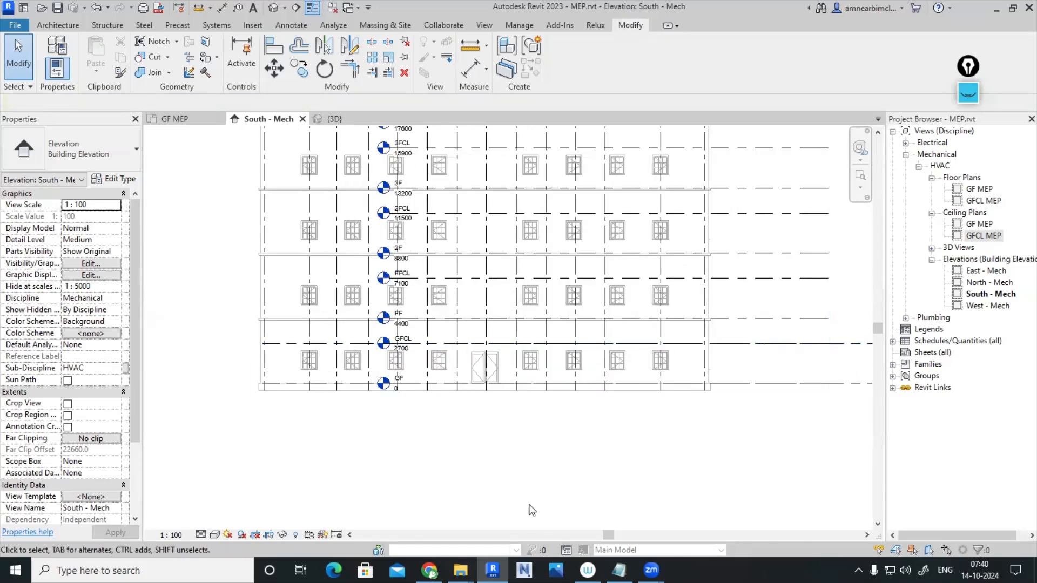
{"action": "scroll", "coordinate": [703, 489], "scroll_direction": "down", "scroll_amount": 1}
{"action": "middle_click_drag", "start_coordinate": [704, 489], "coordinate": [531, 476]}
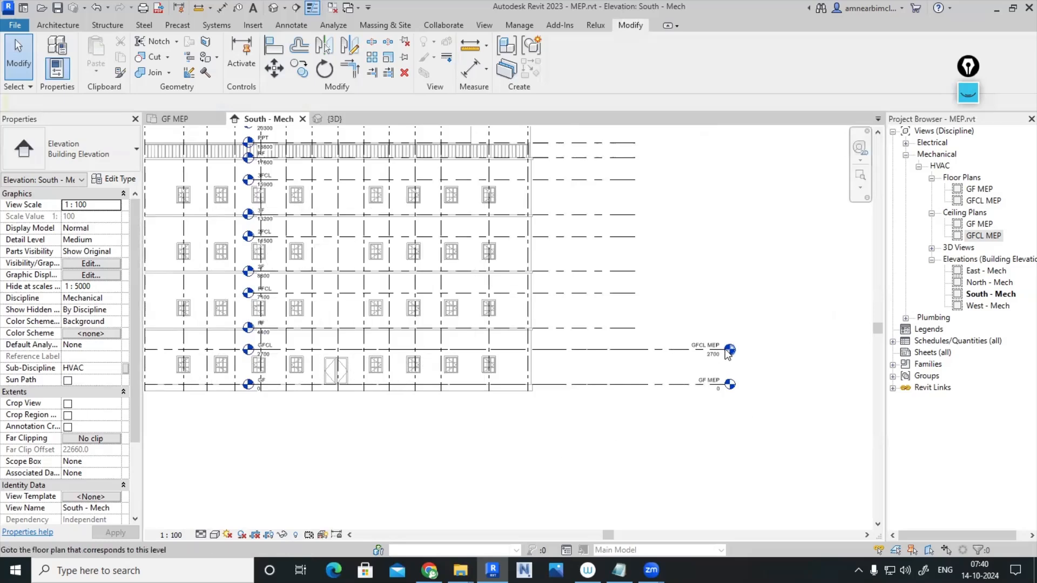
{"action": "middle_click_drag", "start_coordinate": [671, 459], "coordinate": [695, 453]}
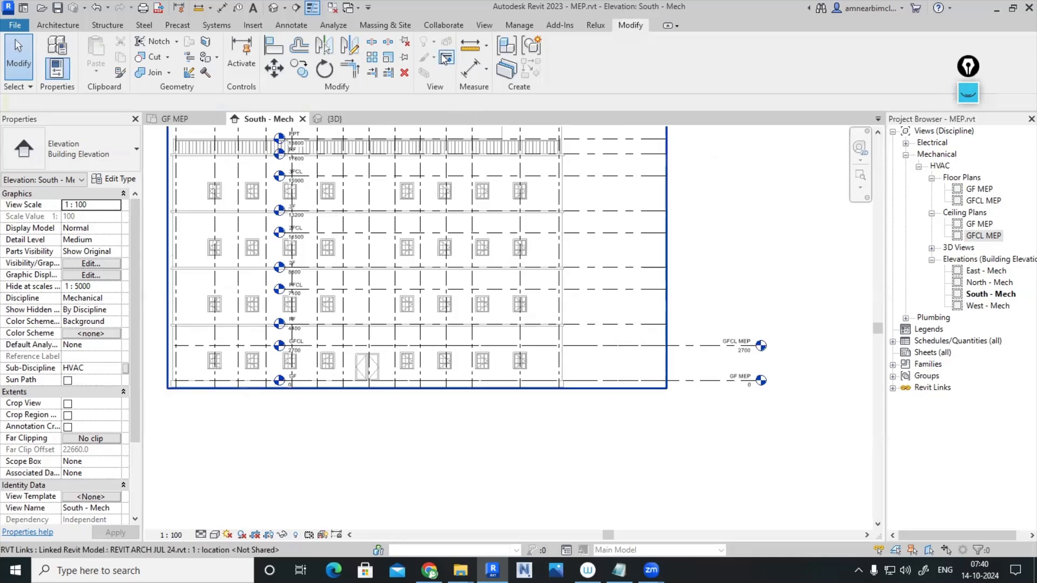
Start Copy/Monitor for a link and choose the linked model REVIT ARCH JUL 24.rvt
{"action": "left_click", "coordinate": [444, 26]}
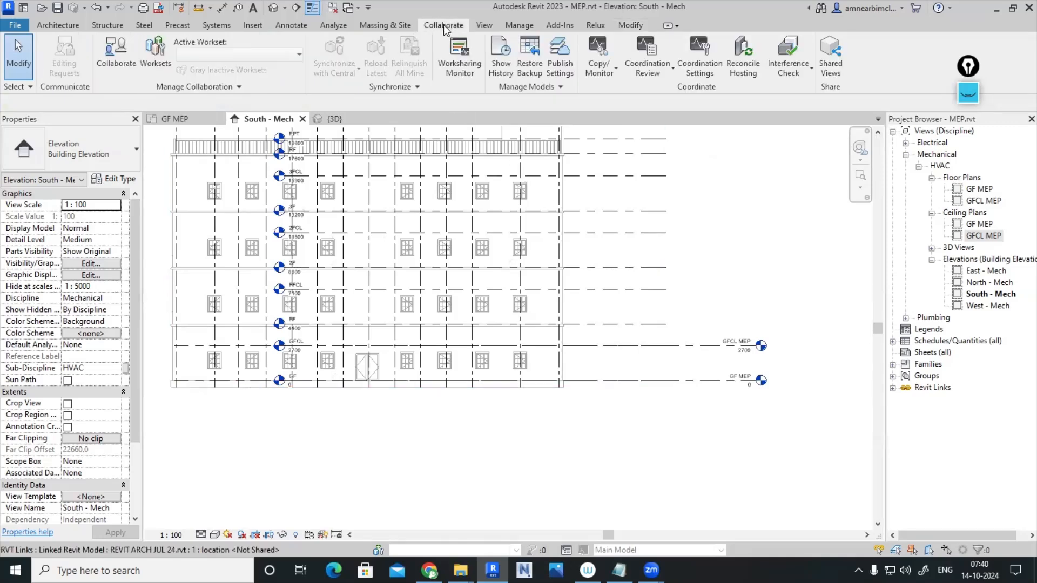
{"action": "left_click", "coordinate": [604, 76]}
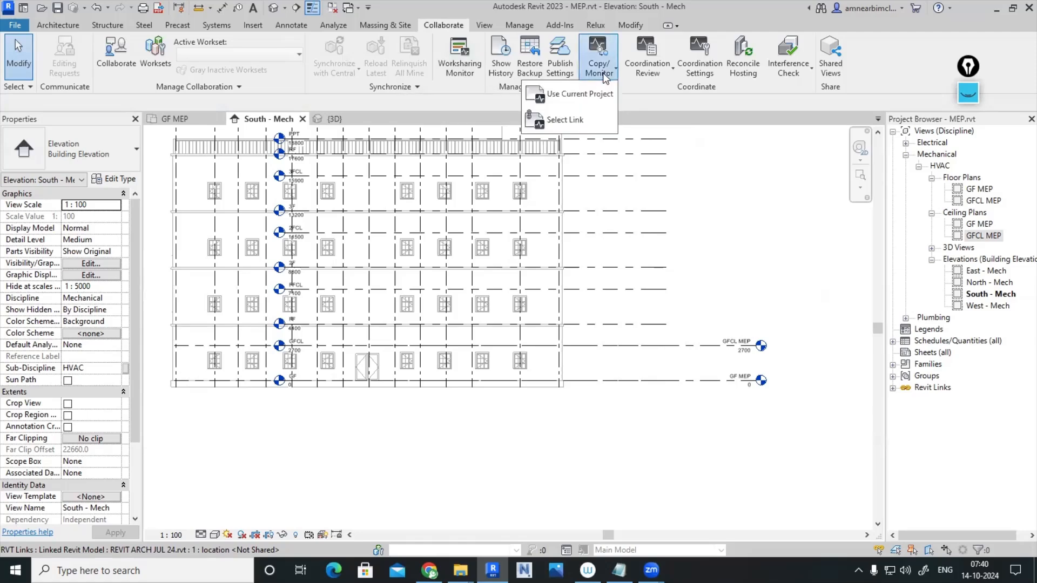
{"action": "left_click", "coordinate": [584, 121]}
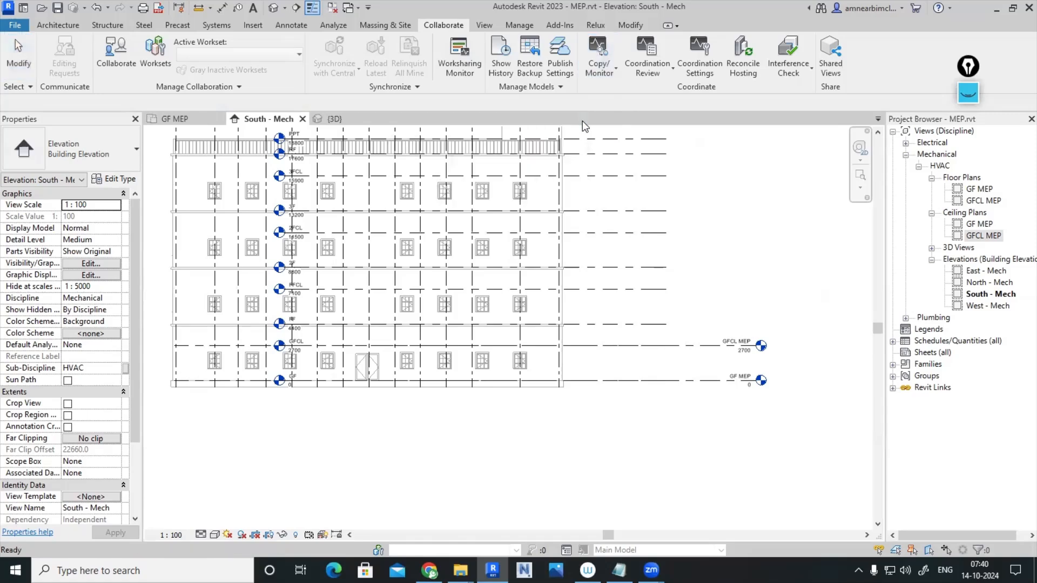
{"action": "scroll", "coordinate": [605, 376], "scroll_direction": "down", "scroll_amount": 4}
{"action": "scroll", "coordinate": [714, 246], "scroll_direction": "up", "scroll_amount": 2}
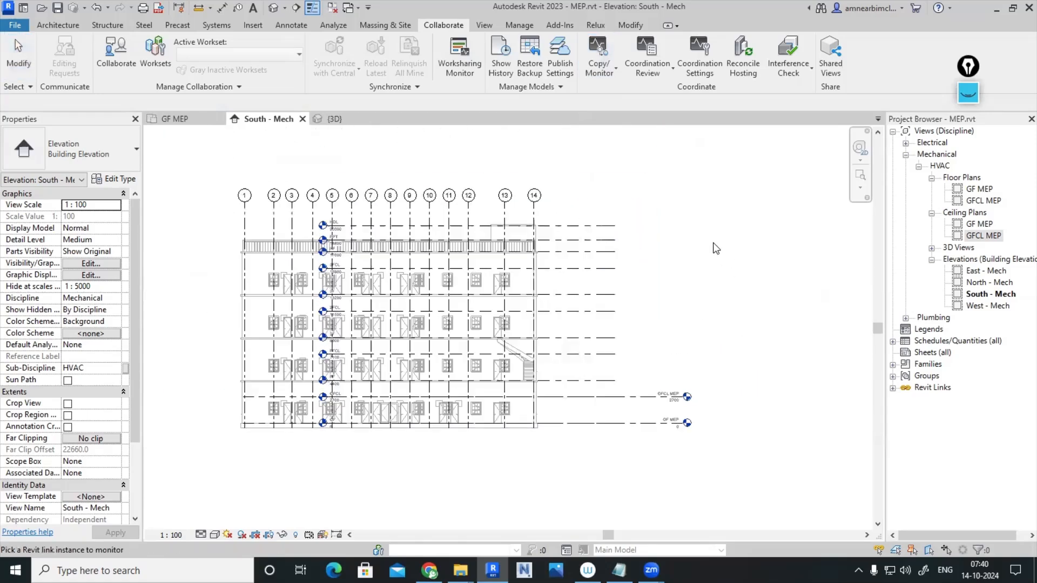
{"action": "scroll", "coordinate": [713, 242], "scroll_direction": "up", "scroll_amount": 2}
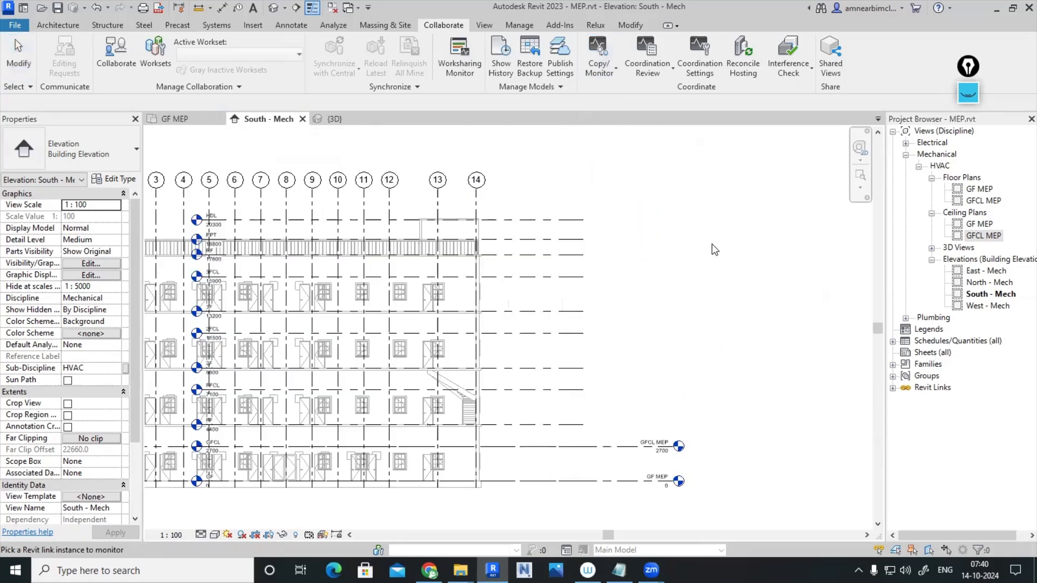
{"action": "left_click", "coordinate": [478, 297]}
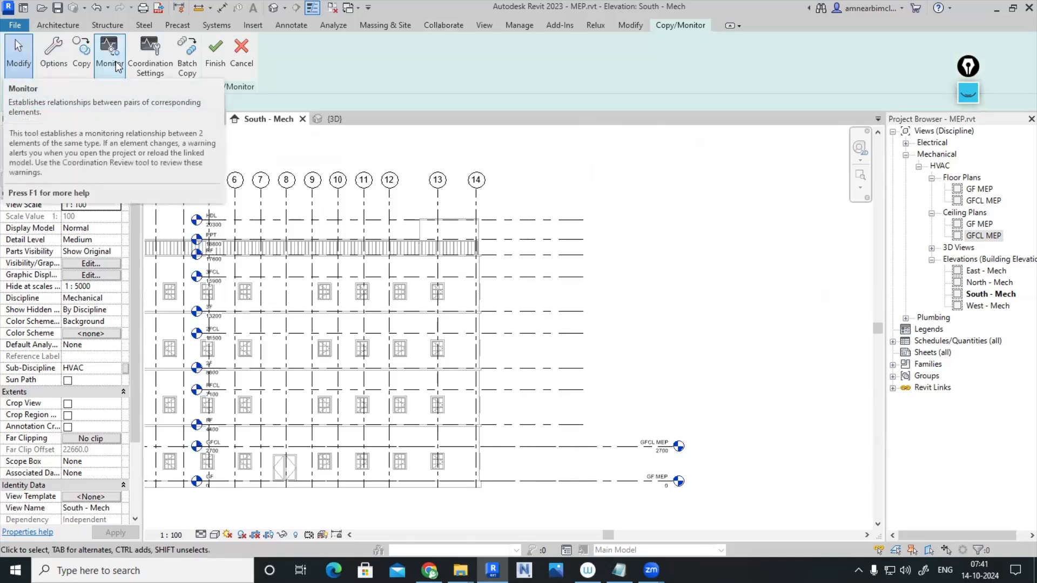
Monitor the GF MEP level against the linked model's GF level
{"action": "left_click", "coordinate": [116, 65]}
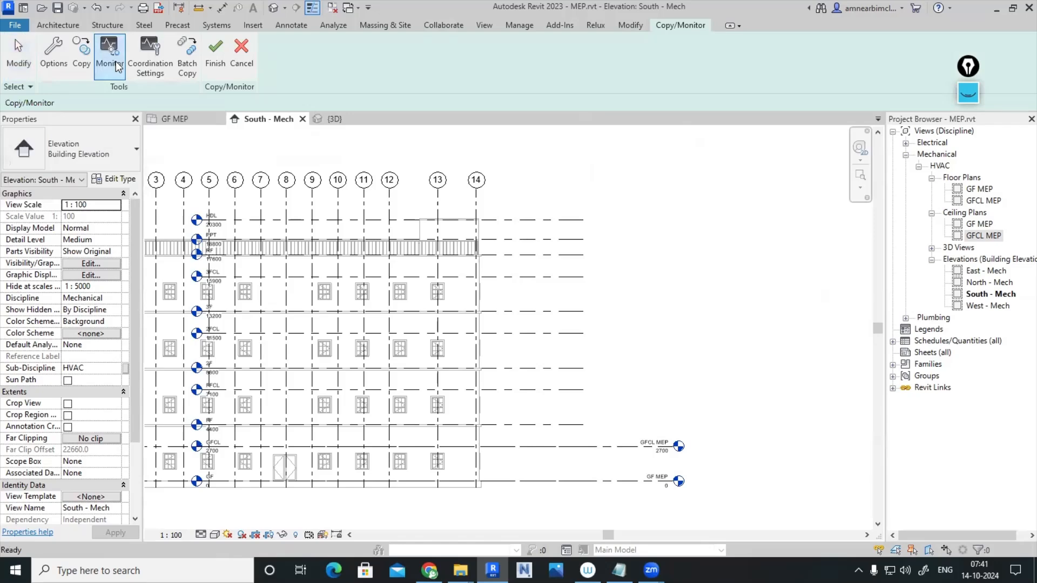
{"action": "scroll", "coordinate": [743, 321], "scroll_direction": "down", "scroll_amount": 1}
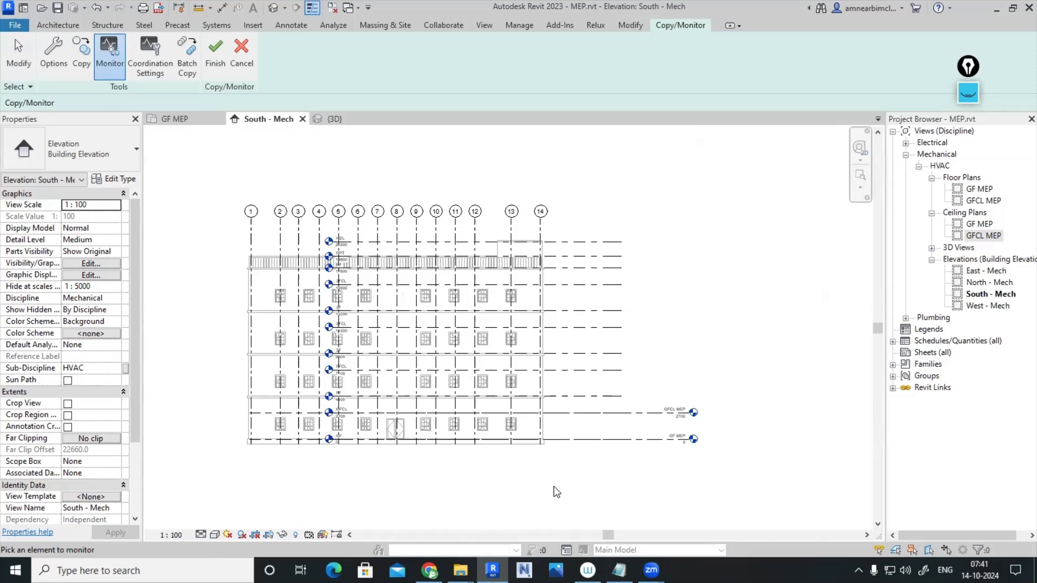
{"action": "scroll", "coordinate": [553, 486], "scroll_direction": "up", "scroll_amount": 1}
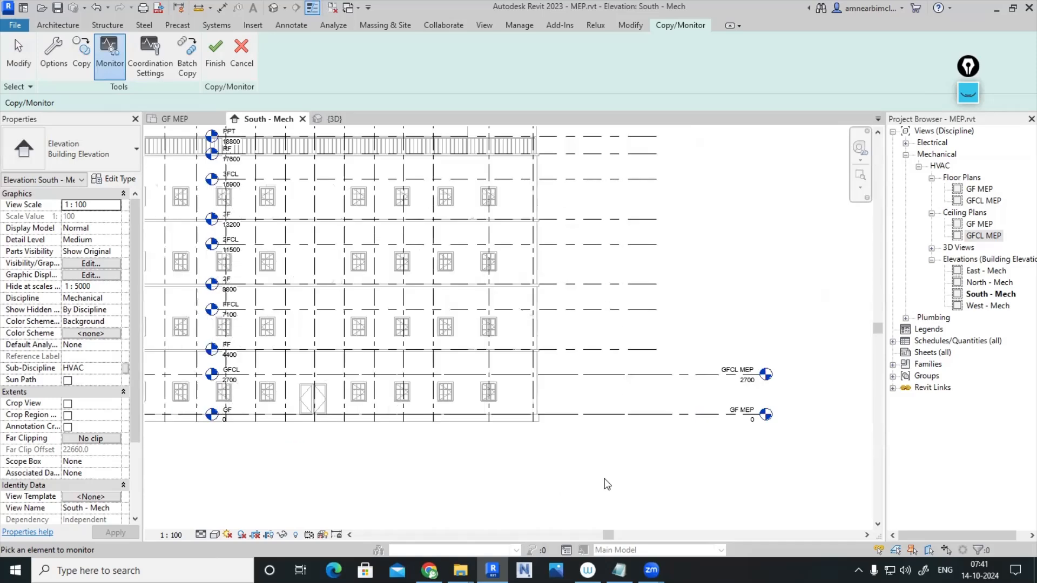
{"action": "left_click", "coordinate": [706, 420]}
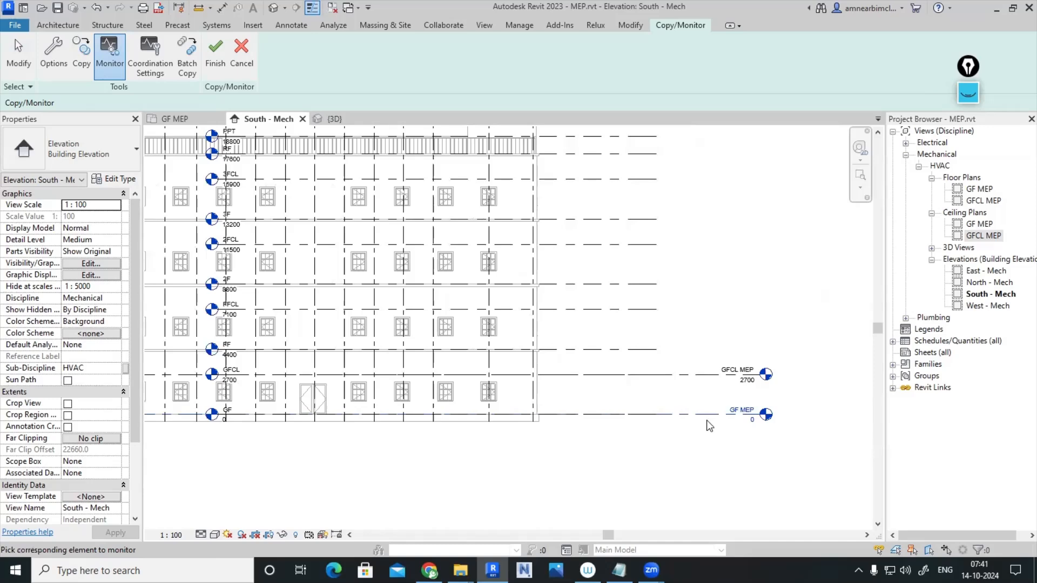
{"action": "left_click", "coordinate": [373, 423]}
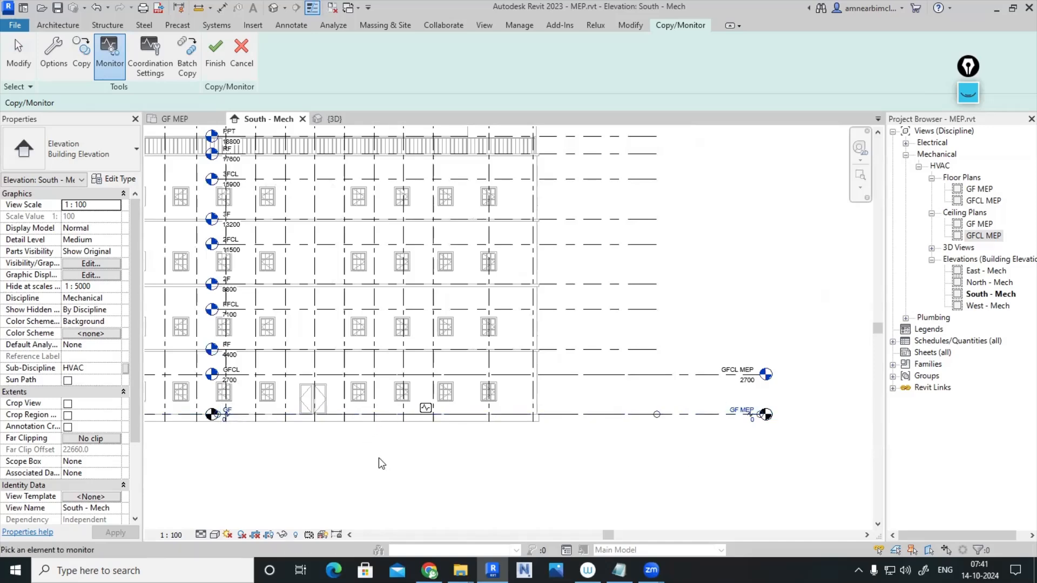
Monitor the GFCL MEP level against the linked GFCL level and finish the Copy/Monitor session
{"action": "left_click", "coordinate": [702, 377]}
{"action": "left_click", "coordinate": [354, 376]}
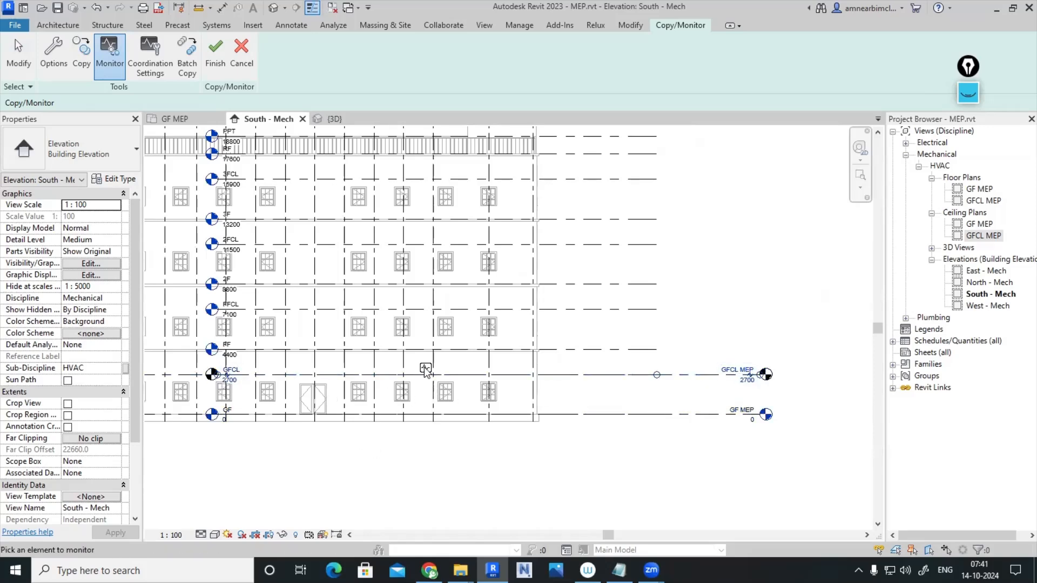
{"action": "left_click", "coordinate": [215, 54]}
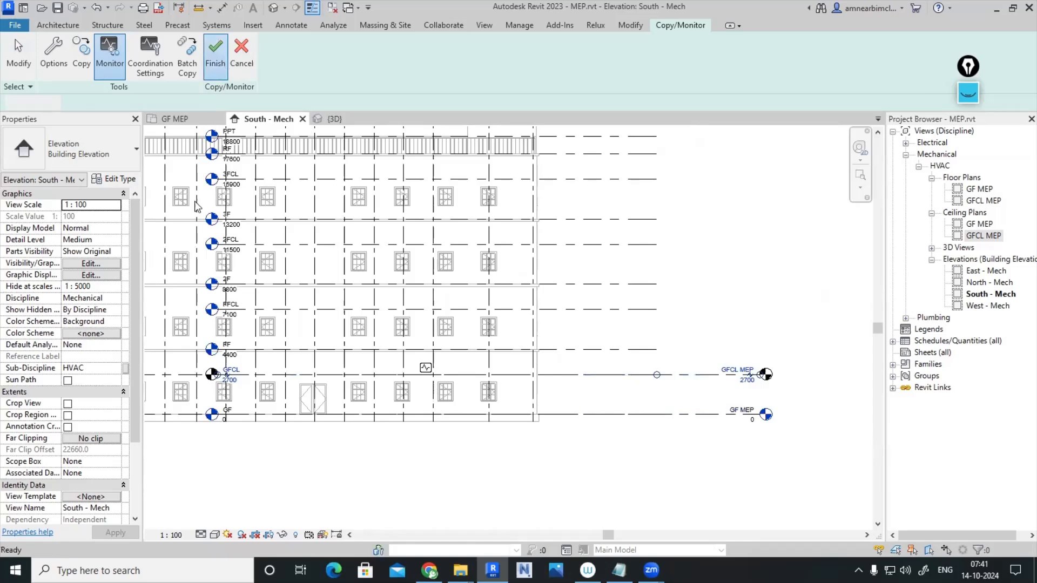
Check the monitoring markers on both MEP levels and compare their elevations with the linked GF and GFCL levels
{"action": "left_click_drag", "start_coordinate": [823, 468], "coordinate": [719, 318]}
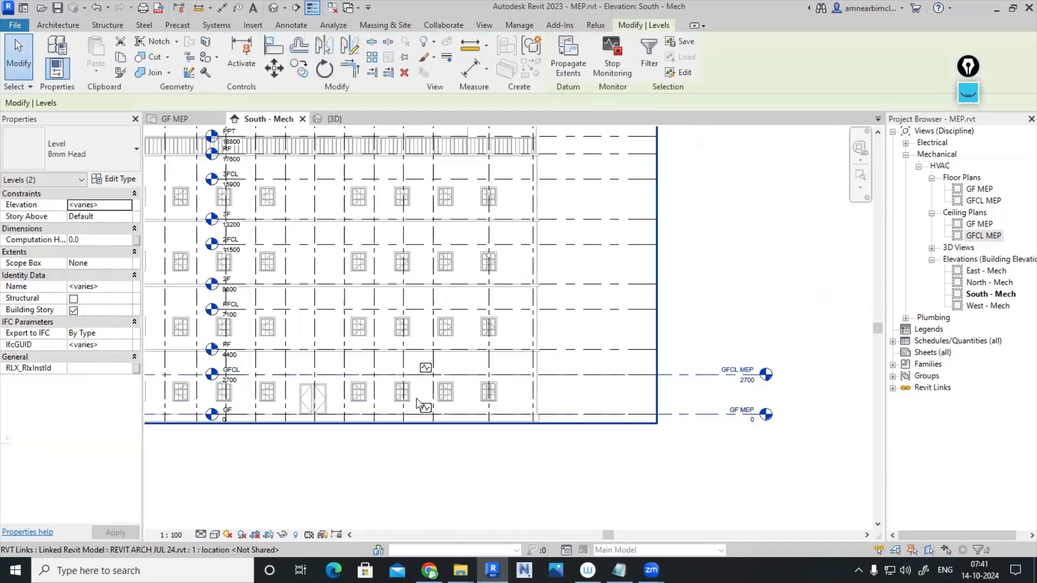
{"action": "scroll", "coordinate": [428, 363], "scroll_direction": "up", "scroll_amount": 3}
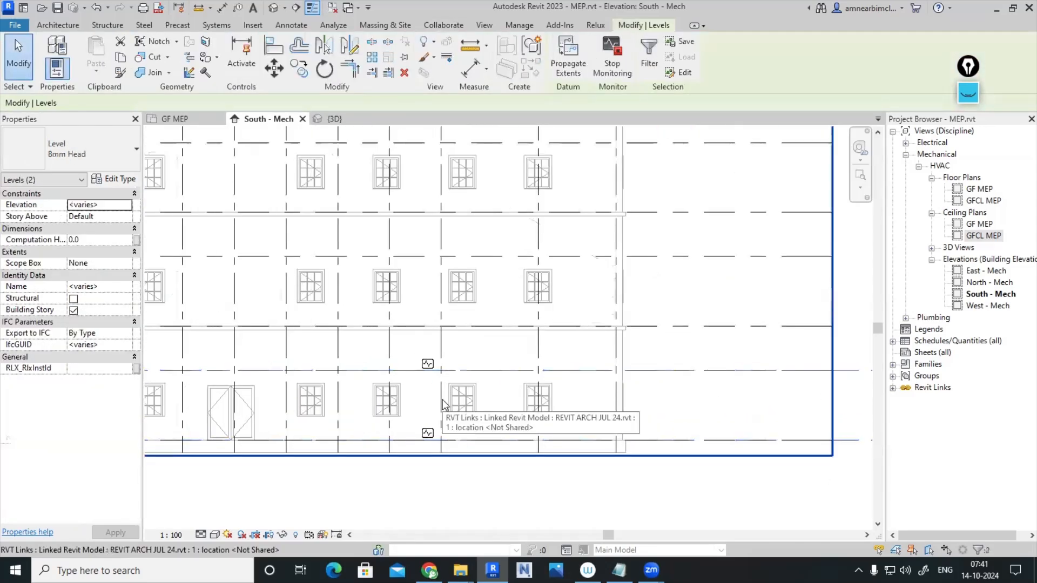
{"action": "key", "text": "Escape"}
{"action": "scroll", "coordinate": [534, 356], "scroll_direction": "down", "scroll_amount": 2}
{"action": "scroll", "coordinate": [357, 367], "scroll_direction": "up", "scroll_amount": 2}
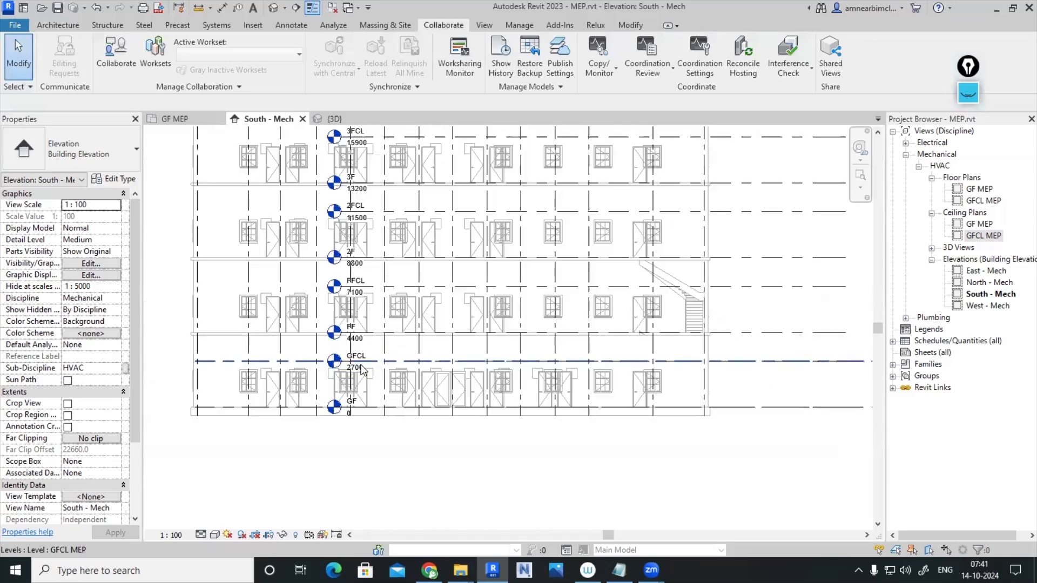
{"action": "scroll", "coordinate": [361, 368], "scroll_direction": "down", "scroll_amount": 2}
{"action": "scroll", "coordinate": [696, 372], "scroll_direction": "up", "scroll_amount": 3}
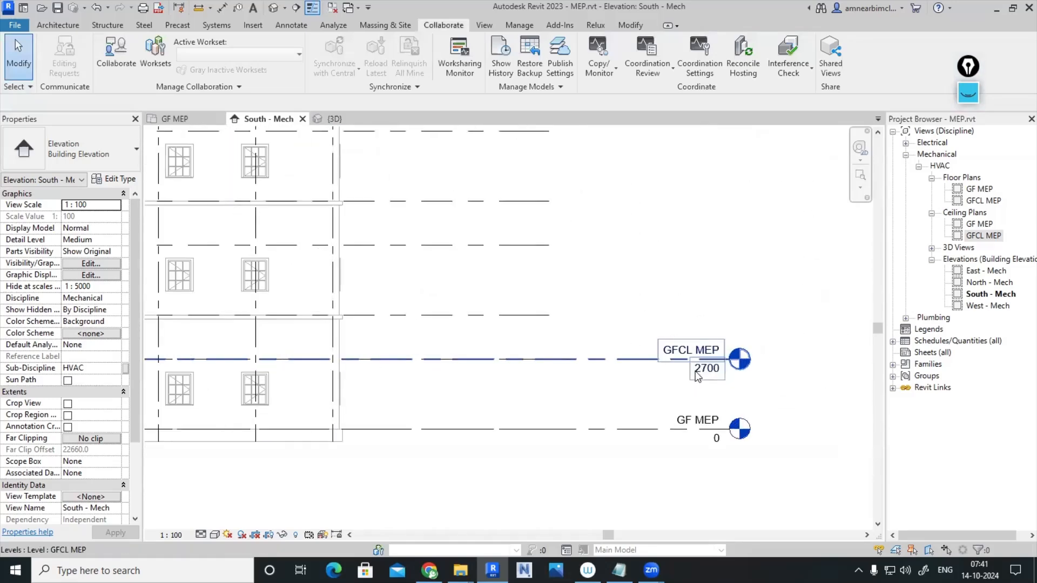
{"action": "scroll", "coordinate": [698, 375], "scroll_direction": "down", "scroll_amount": 2}
{"action": "scroll", "coordinate": [697, 375], "scroll_direction": "down", "scroll_amount": 1}
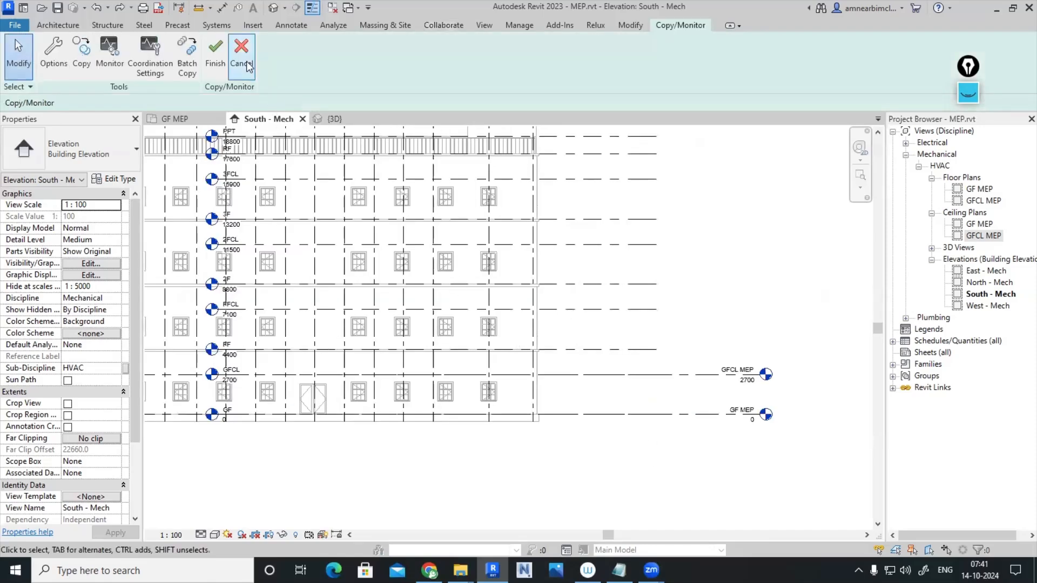
Cancel the reopened Copy/Monitor session to discard the level monitoring
{"action": "left_click", "coordinate": [241, 46]}
{"action": "scroll", "coordinate": [689, 291], "scroll_direction": "down", "scroll_amount": 2}
{"action": "scroll", "coordinate": [503, 381], "scroll_direction": "up", "scroll_amount": 4}
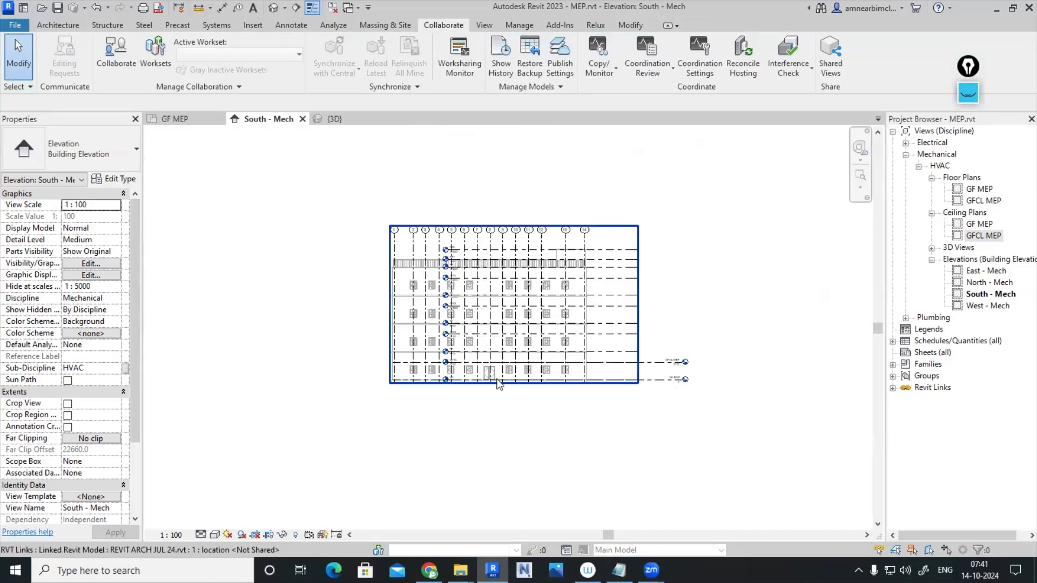
{"action": "middle_click_drag", "start_coordinate": [642, 430], "coordinate": [502, 435]}
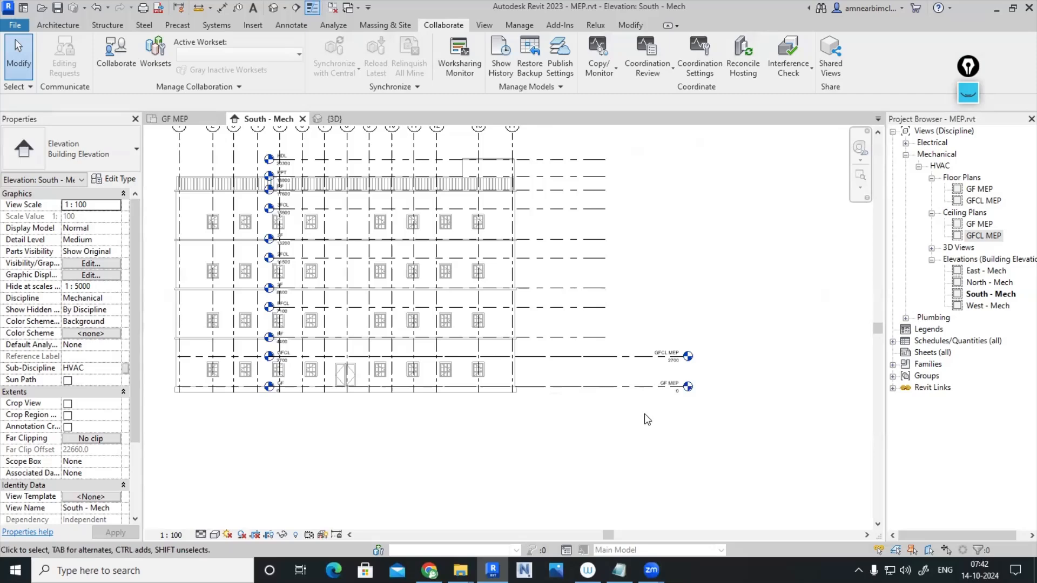
{"action": "left_click", "coordinate": [299, 244]}
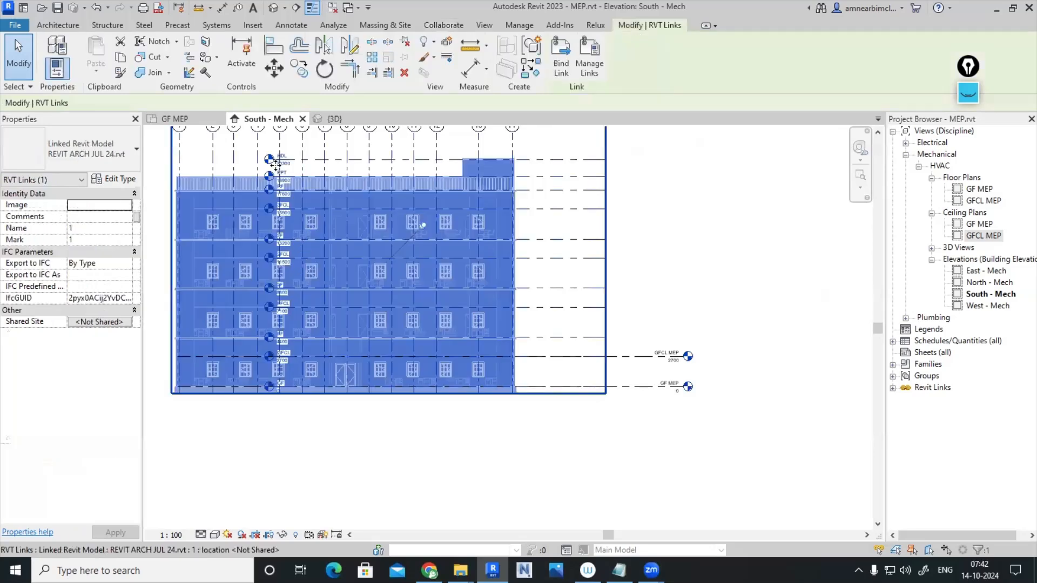
{"action": "left_click", "coordinate": [293, 165]}
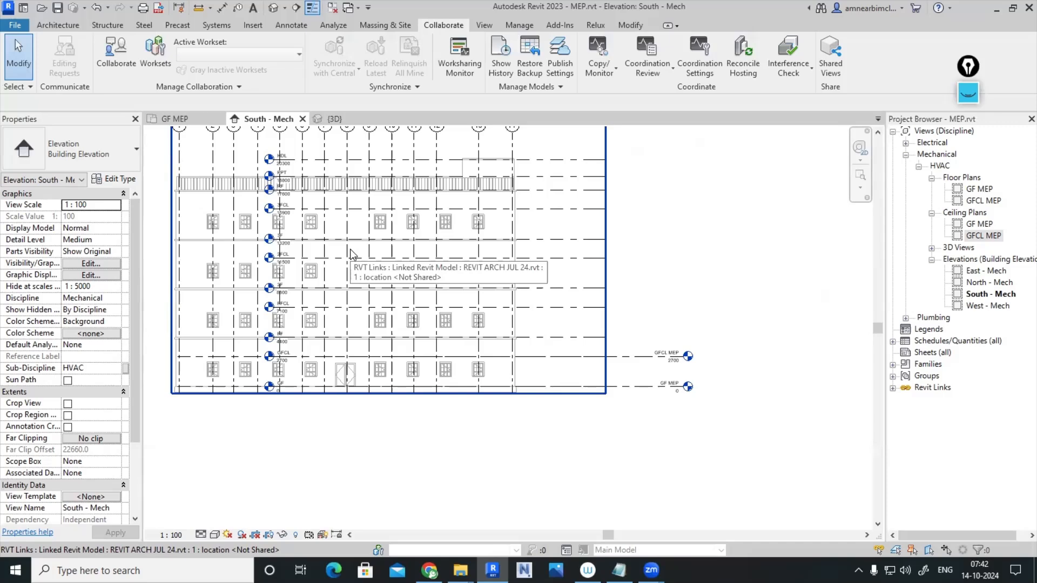
{"action": "left_click_drag", "start_coordinate": [771, 430], "coordinate": [663, 318]}
{"action": "left_click", "coordinate": [754, 348]}
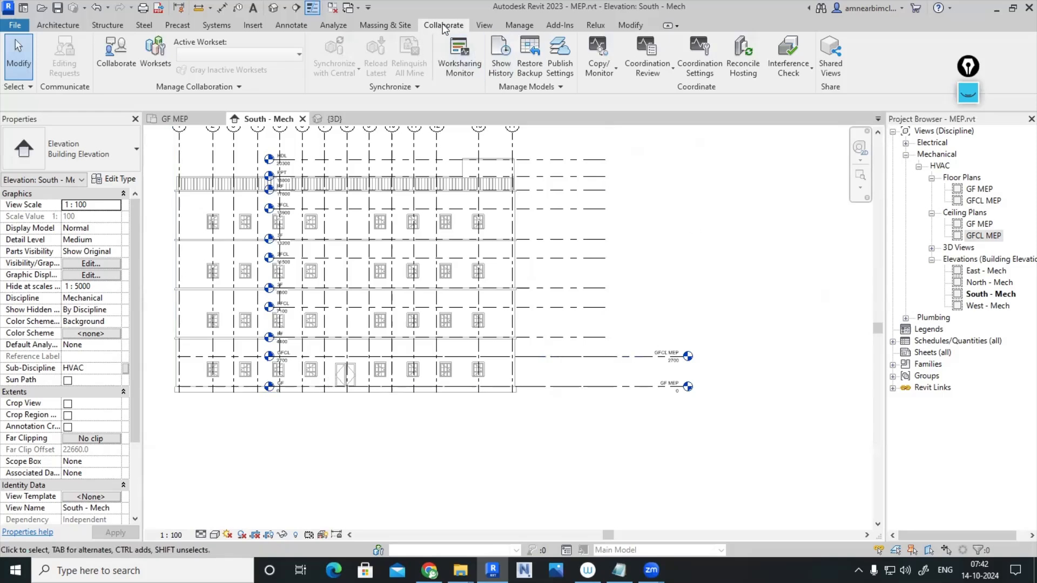
Monitor the GFCL MEP and GF MEP levels against the linked model's GFCL and GF levels and finish the Copy/Monitor session
{"action": "left_click", "coordinate": [603, 76]}
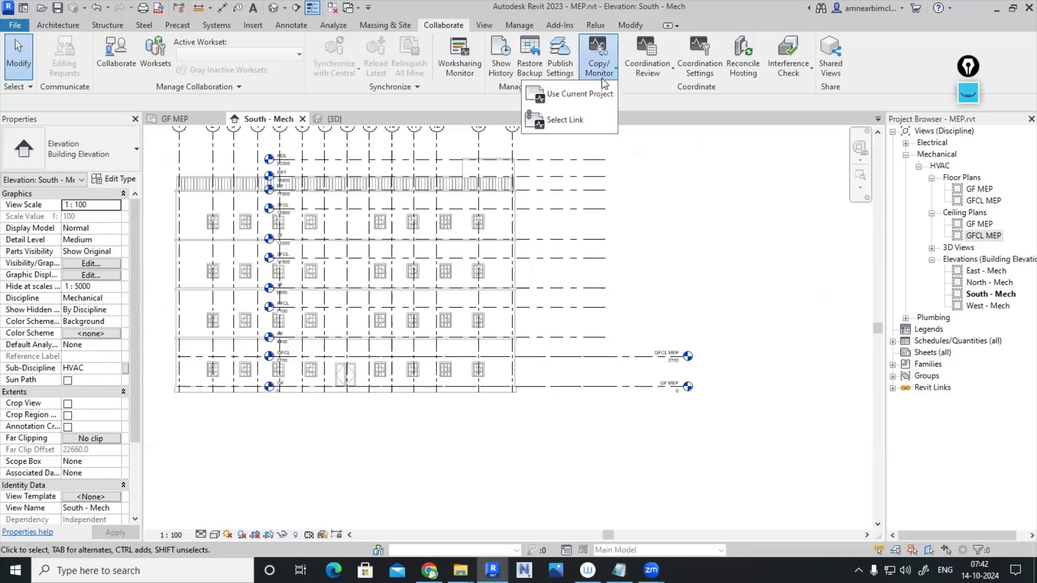
{"action": "left_click", "coordinate": [577, 119]}
{"action": "left_click", "coordinate": [493, 355]}
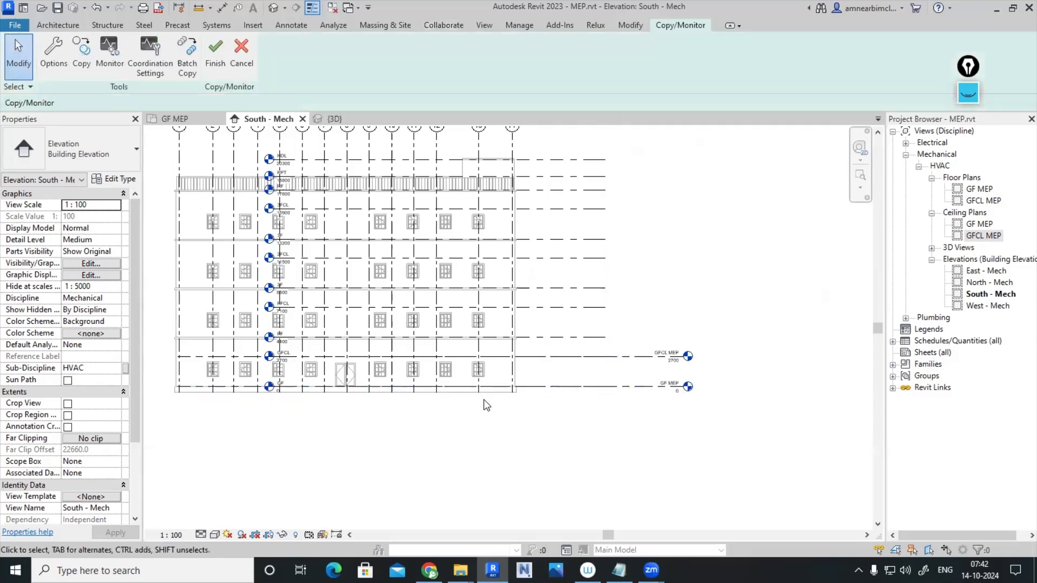
{"action": "left_click", "coordinate": [121, 69]}
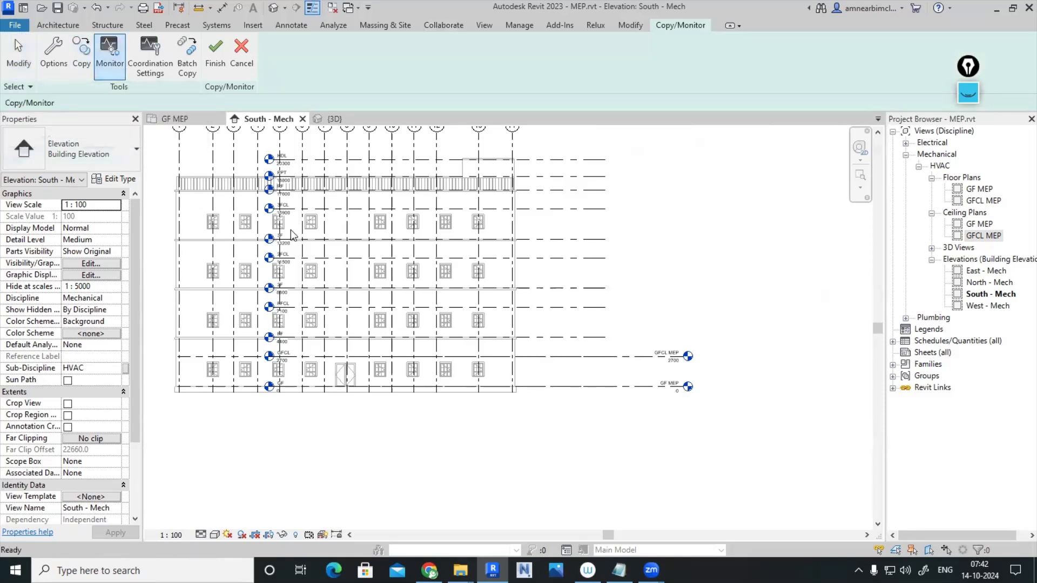
{"action": "left_click", "coordinate": [632, 361]}
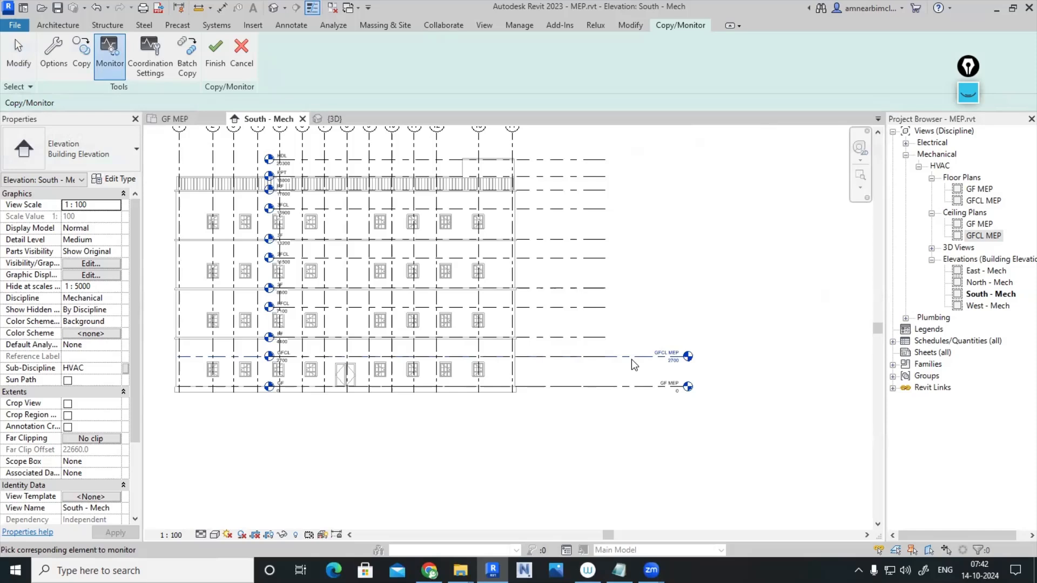
{"action": "left_click", "coordinate": [633, 358]}
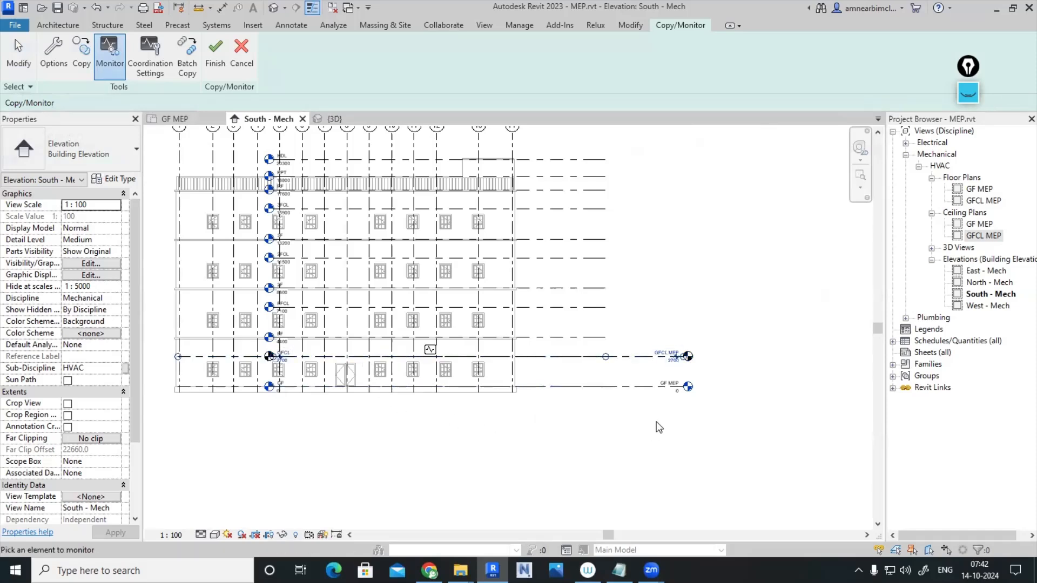
{"action": "left_click", "coordinate": [395, 388]}
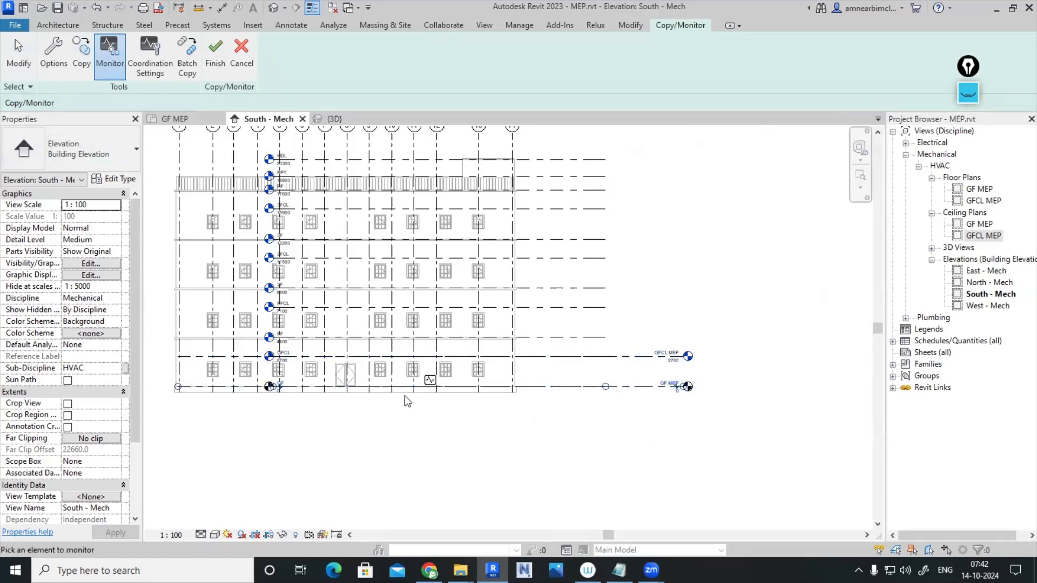
{"action": "left_click", "coordinate": [215, 56]}
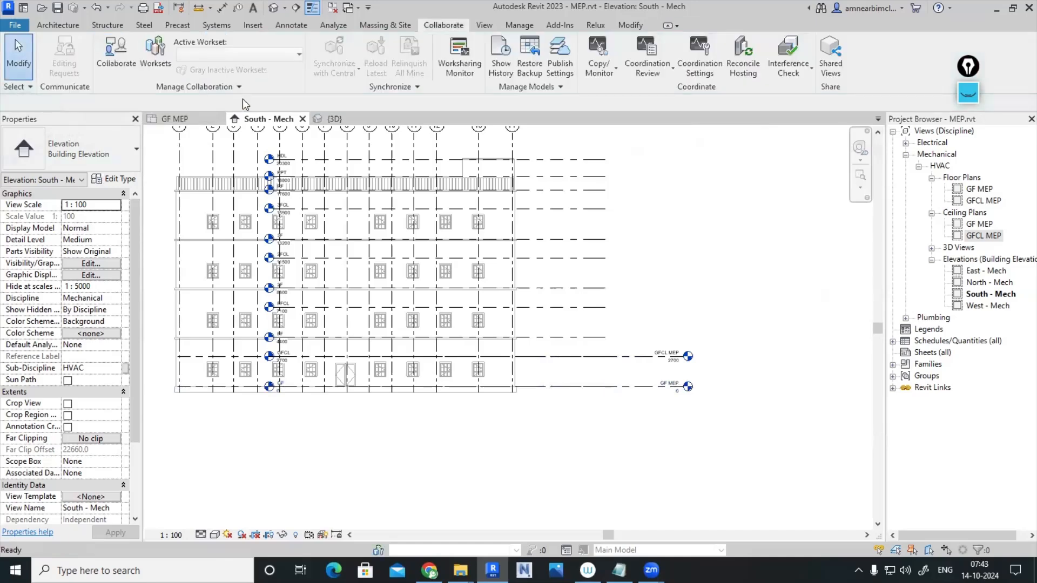
Check the monitoring markers on the GFCL MEP and GF MEP levels in the south elevation
{"action": "left_click", "coordinate": [634, 358]}
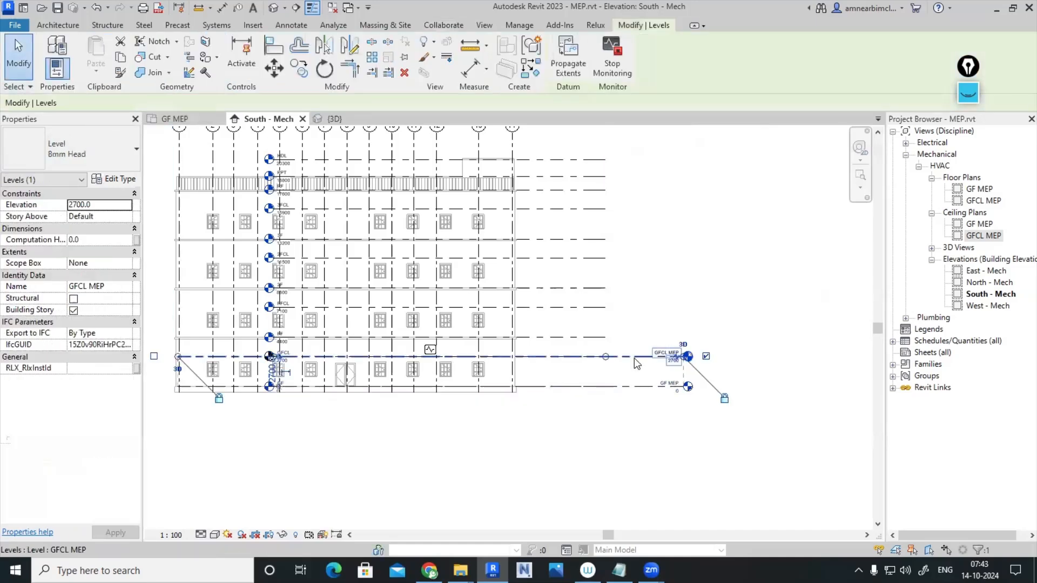
{"action": "left_click", "coordinate": [638, 387]}
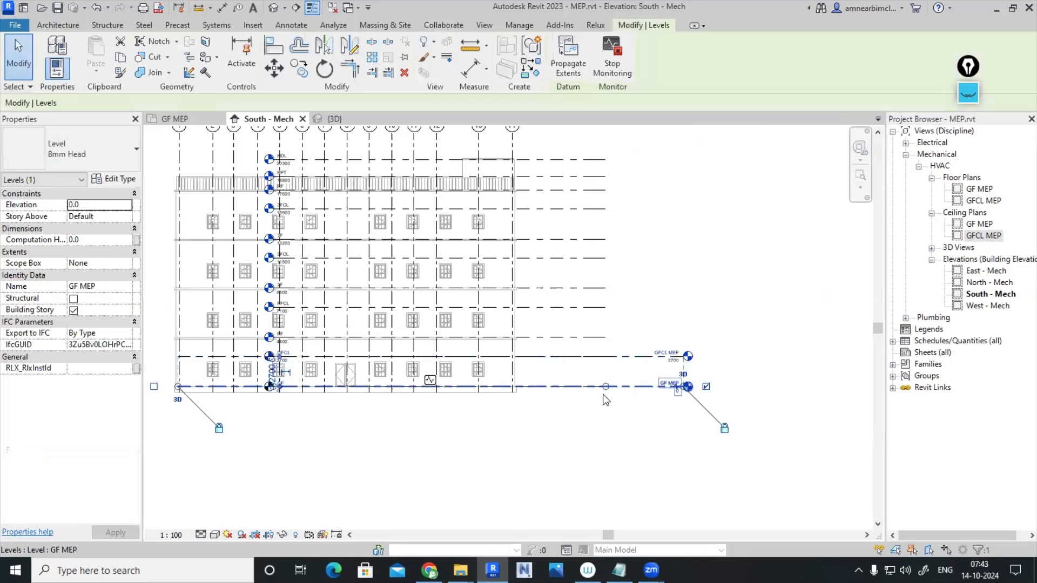
{"action": "left_click_drag", "start_coordinate": [754, 442], "coordinate": [675, 300]}
{"action": "left_click", "coordinate": [701, 416]}
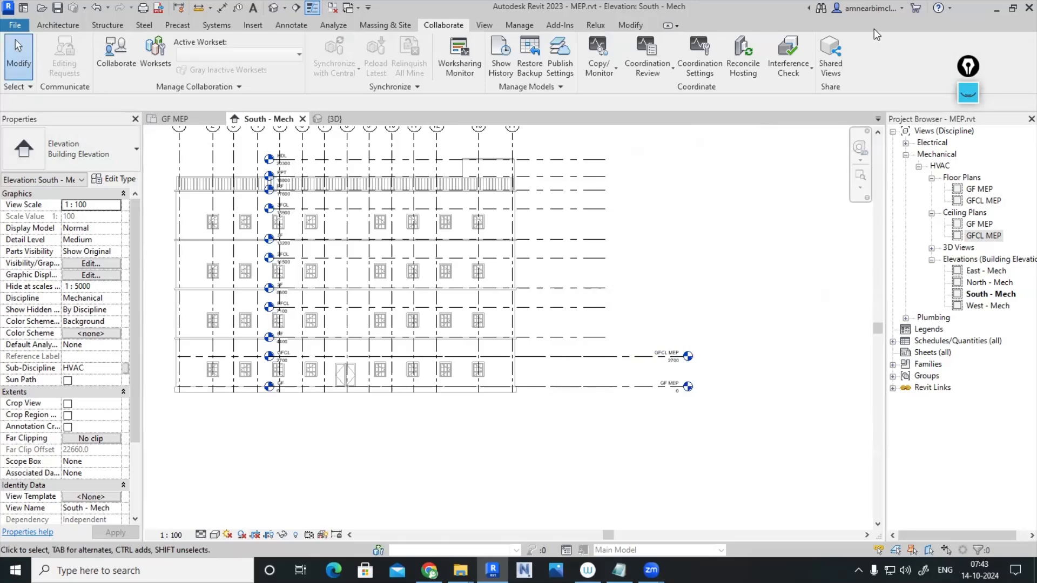
Delete the GFCL MEP view from the HVAC floor plans
{"action": "left_click", "coordinate": [987, 193]}
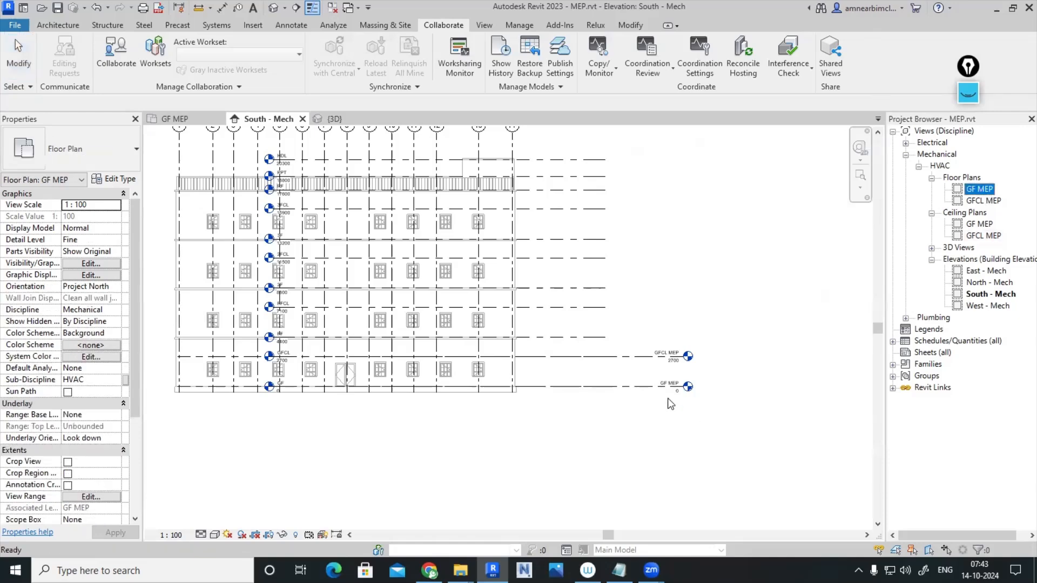
{"action": "left_click", "coordinate": [984, 201]}
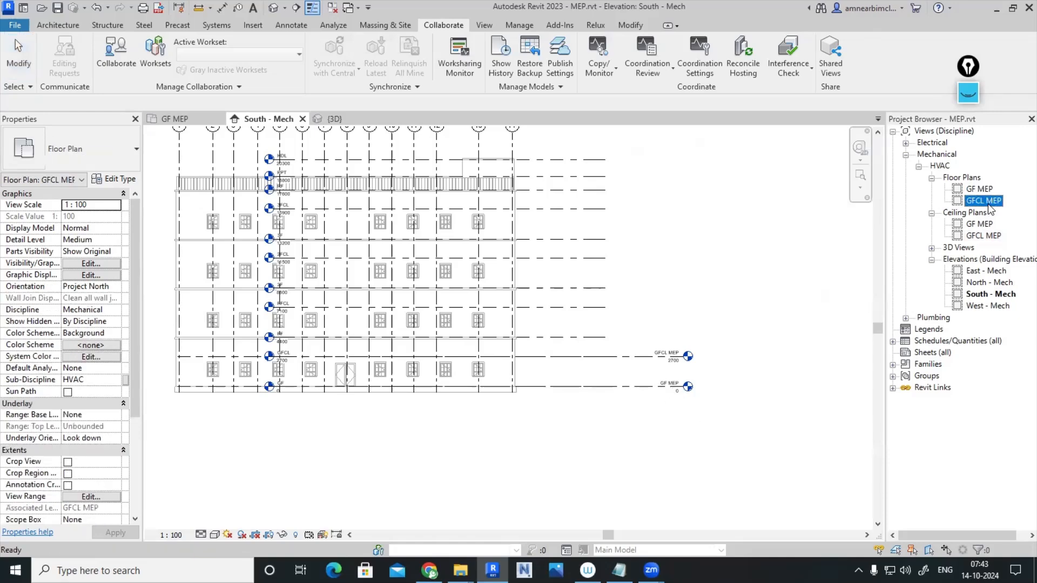
{"action": "right_click", "coordinate": [984, 202]}
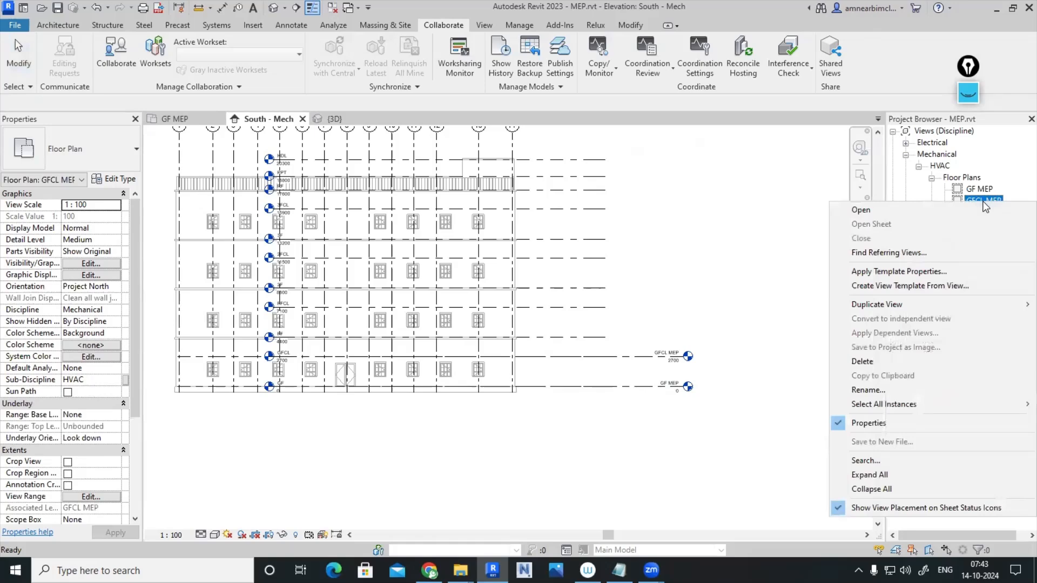
{"action": "left_click", "coordinate": [863, 361]}
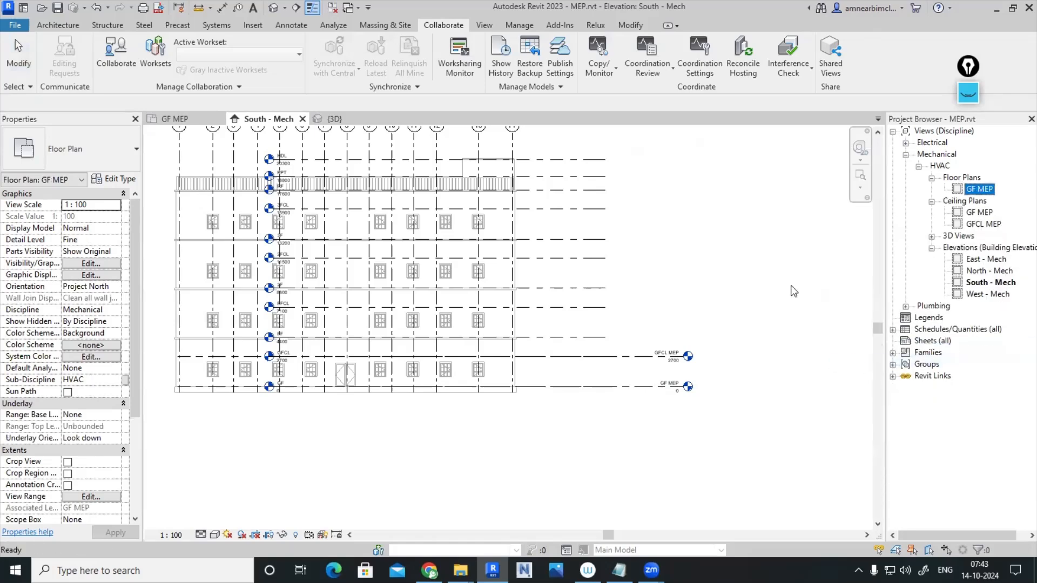
{"action": "left_click", "coordinate": [777, 270]}
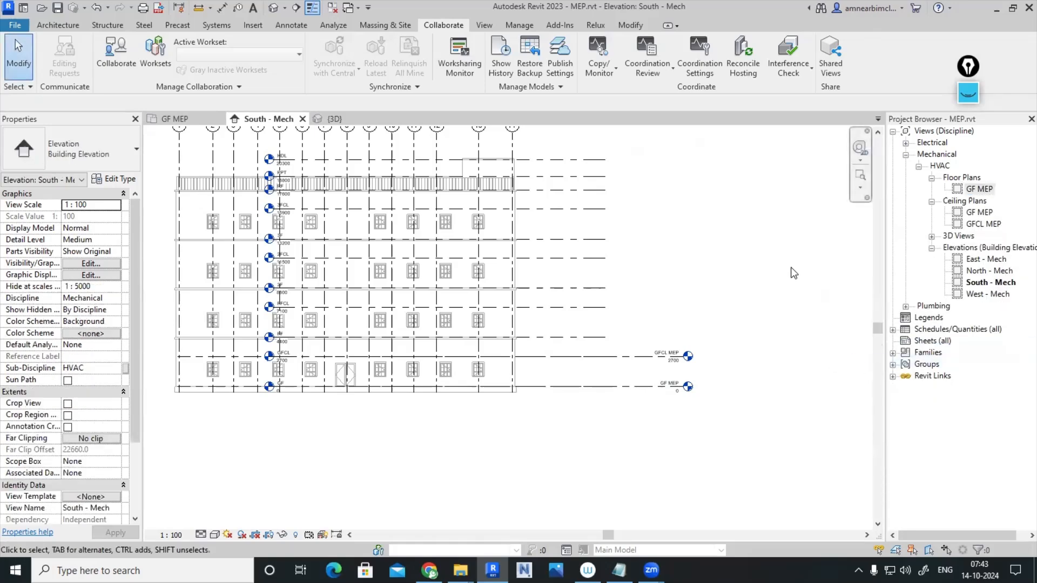
Delete the GF MEP view from the HVAC ceiling plans
{"action": "left_click", "coordinate": [980, 212]}
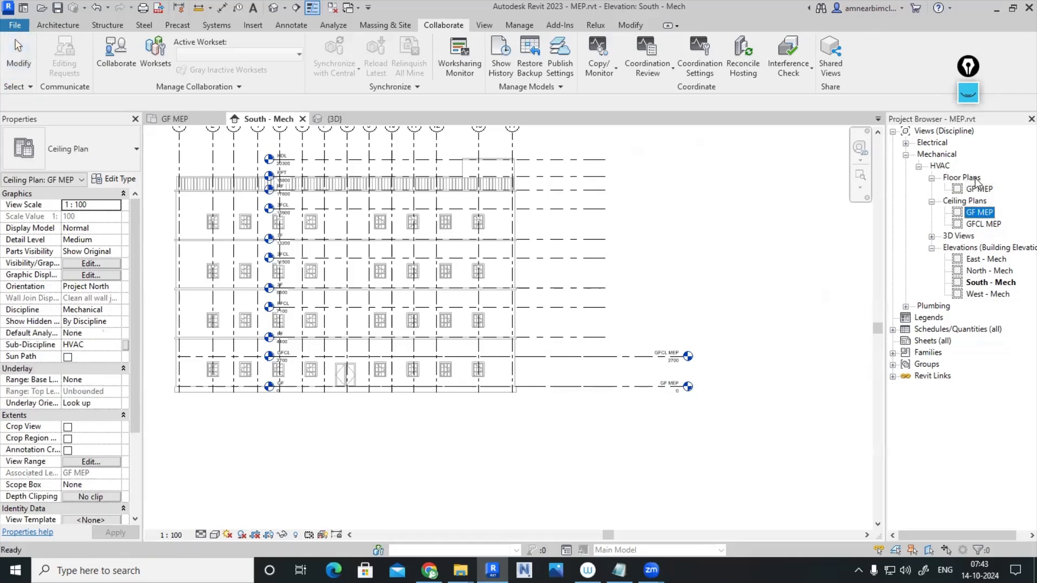
{"action": "right_click", "coordinate": [975, 214]}
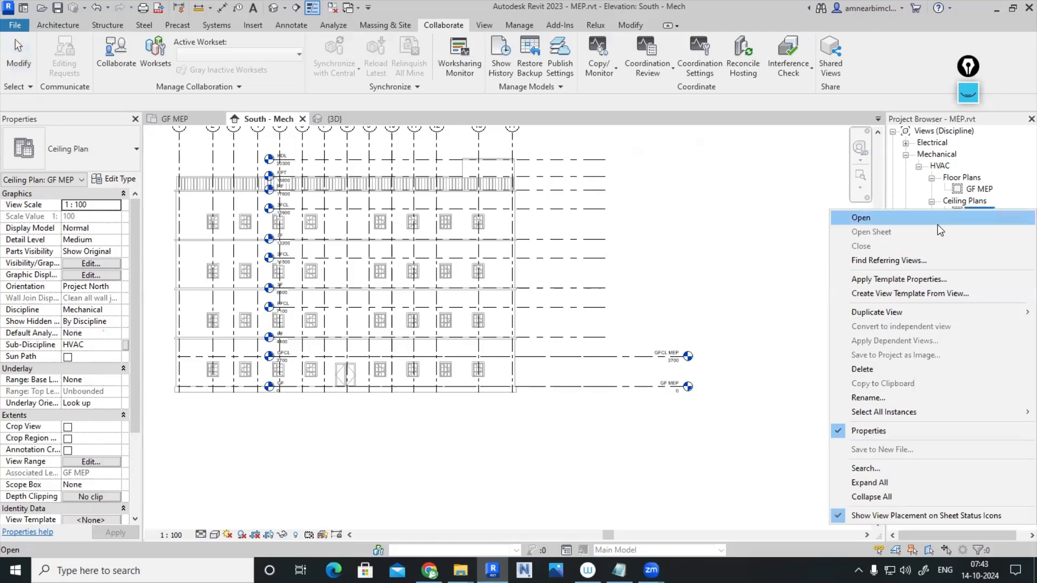
{"action": "left_click", "coordinate": [862, 370]}
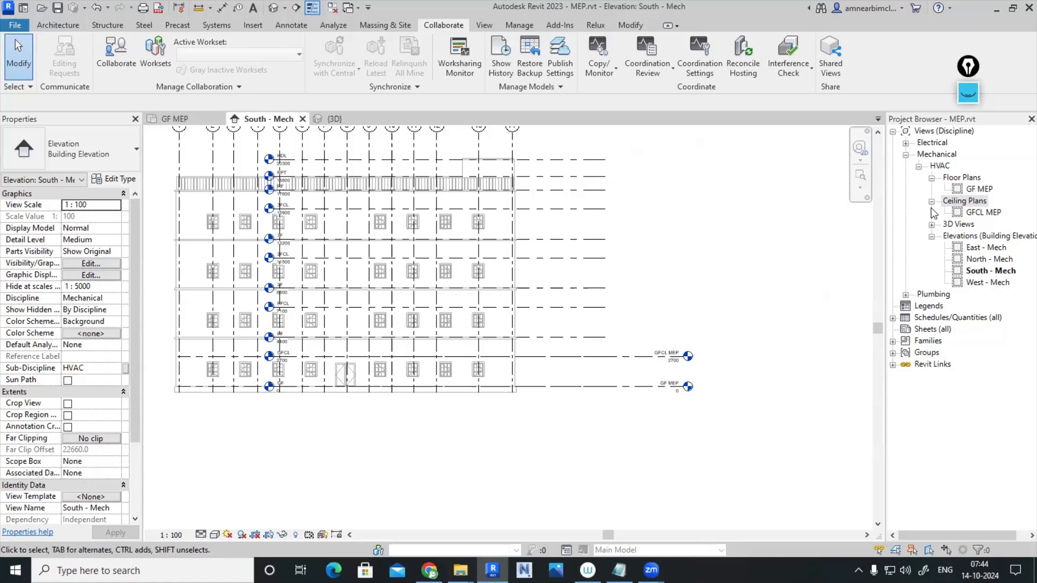
Create a floor plan view for the GFCL MEP level with duplicate views allowed, checking the Floor Plan type properties without changing them
{"action": "left_click", "coordinate": [484, 25]}
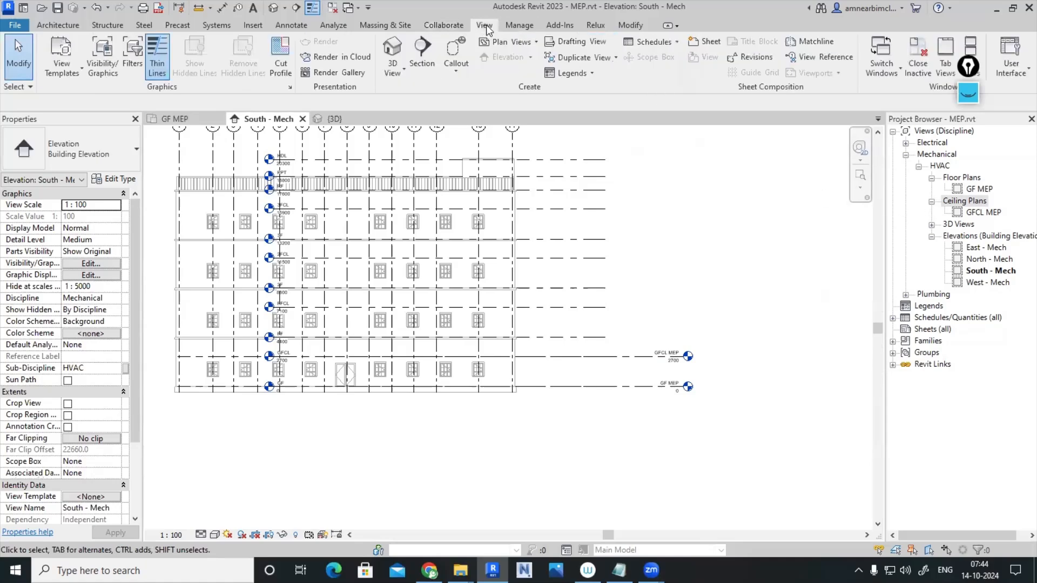
{"action": "left_click", "coordinate": [516, 48]}
{"action": "scroll", "coordinate": [723, 212], "scroll_direction": "down", "scroll_amount": 2}
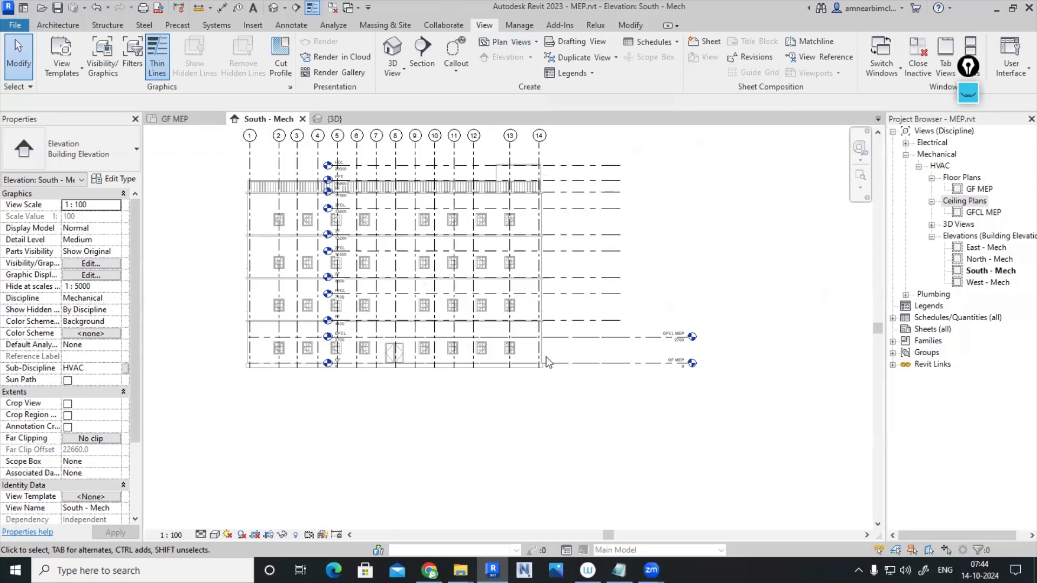
{"action": "left_click", "coordinate": [507, 41]}
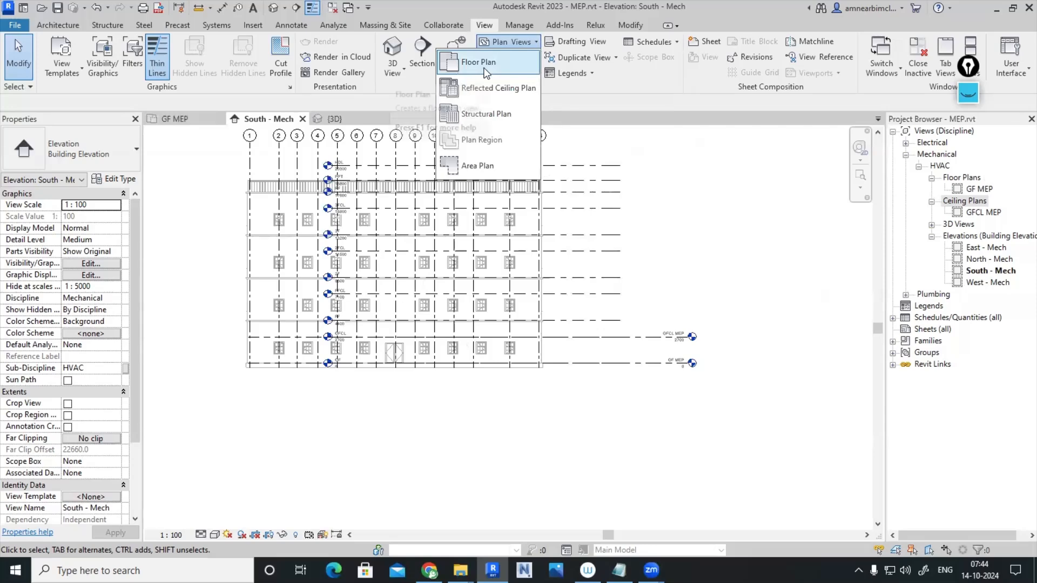
{"action": "left_click", "coordinate": [485, 72]}
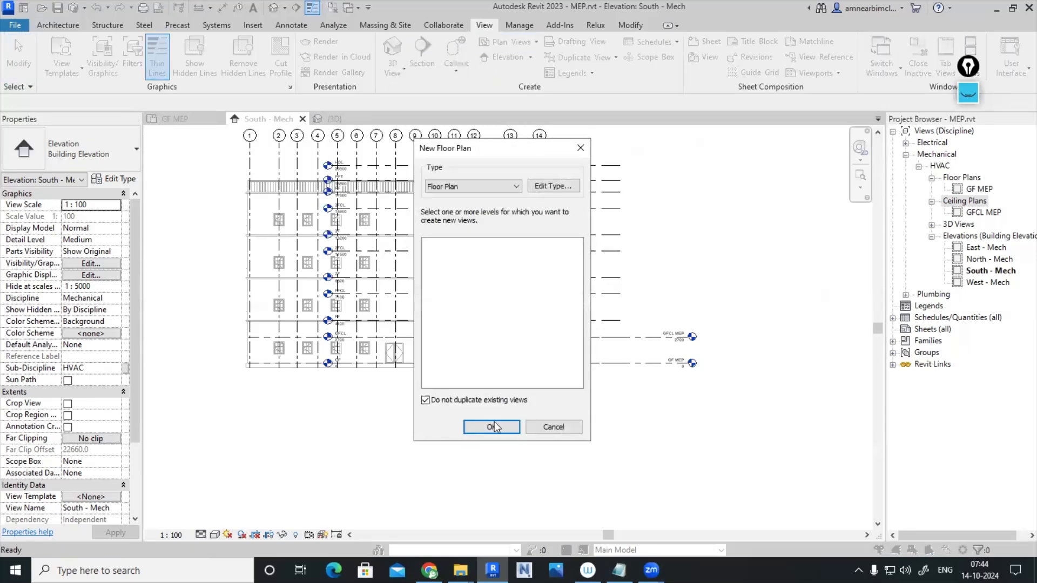
{"action": "left_click", "coordinate": [426, 402]}
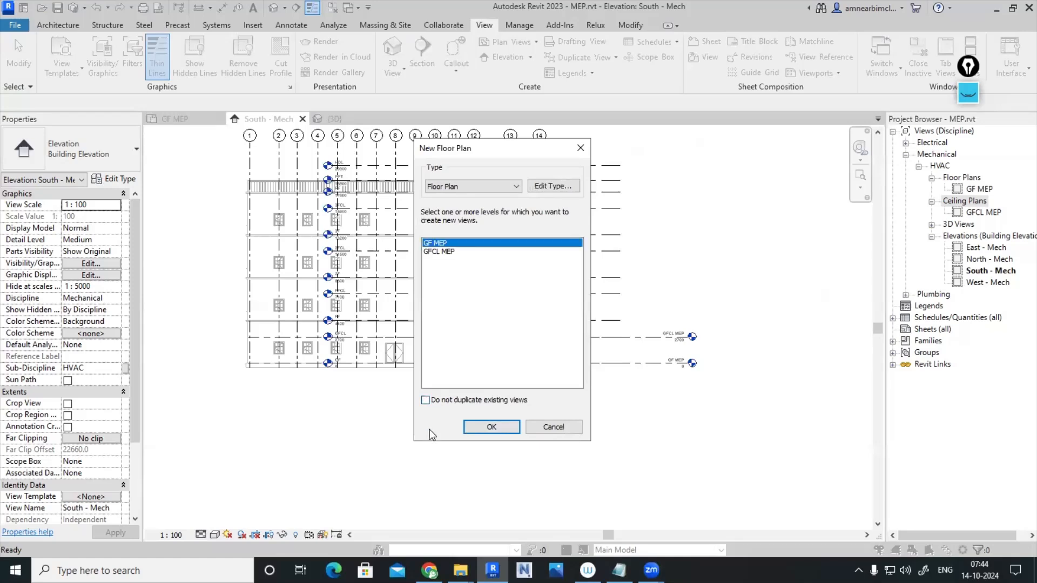
{"action": "left_click", "coordinate": [446, 252]}
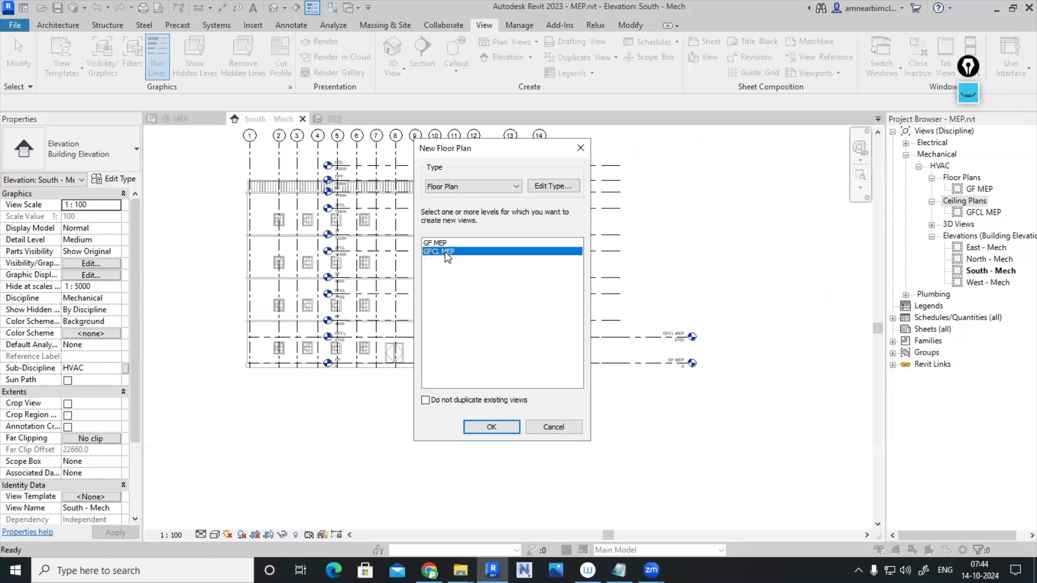
{"action": "left_click", "coordinate": [554, 189]}
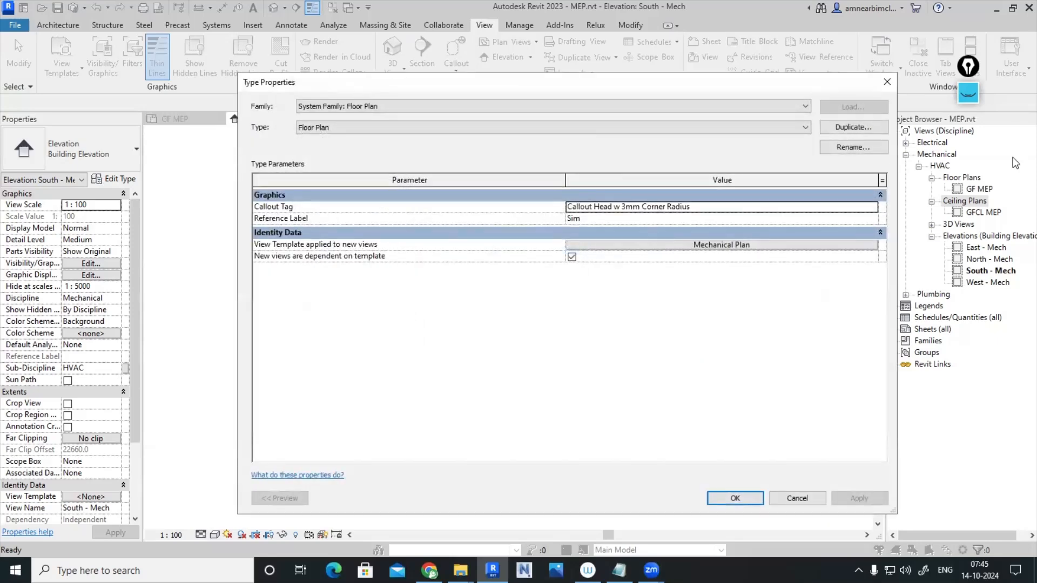
{"action": "left_click", "coordinate": [887, 82]}
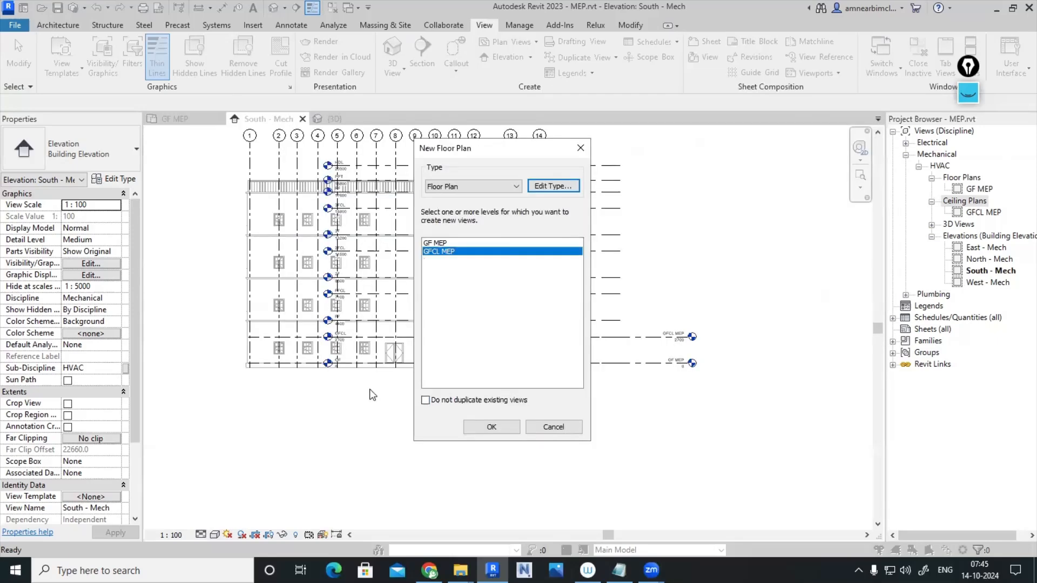
{"action": "left_click", "coordinate": [498, 427]}
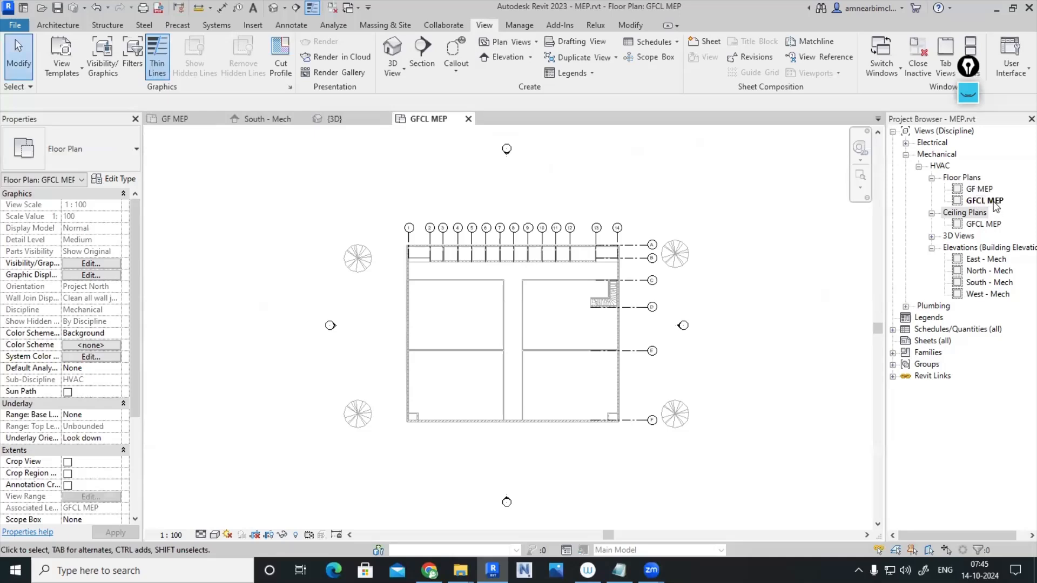
Delete the newly created GFCL MEP floor plan view
{"action": "left_click", "coordinate": [984, 201]}
{"action": "right_click", "coordinate": [984, 201]}
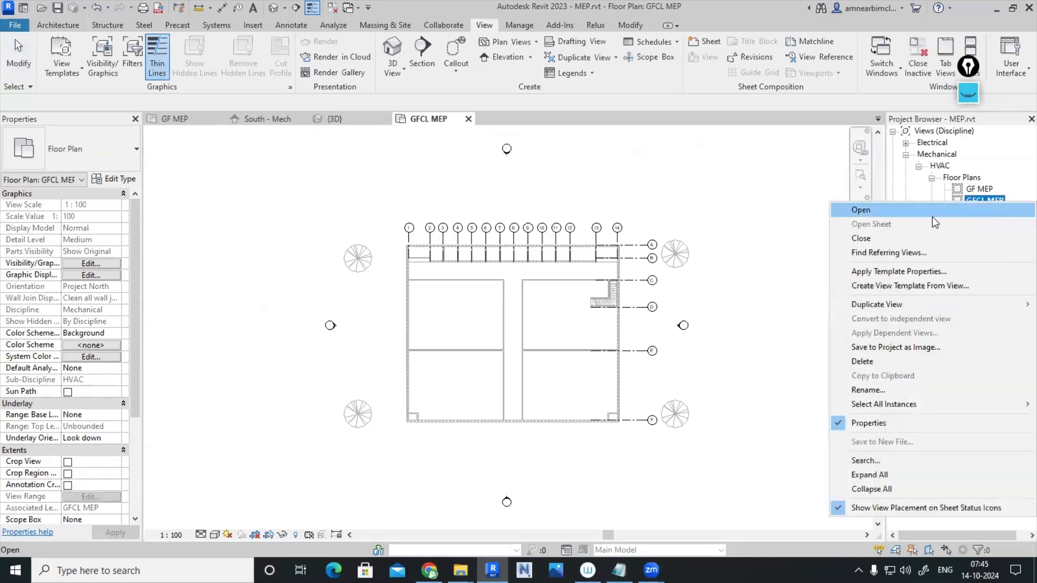
{"action": "left_click", "coordinate": [864, 361]}
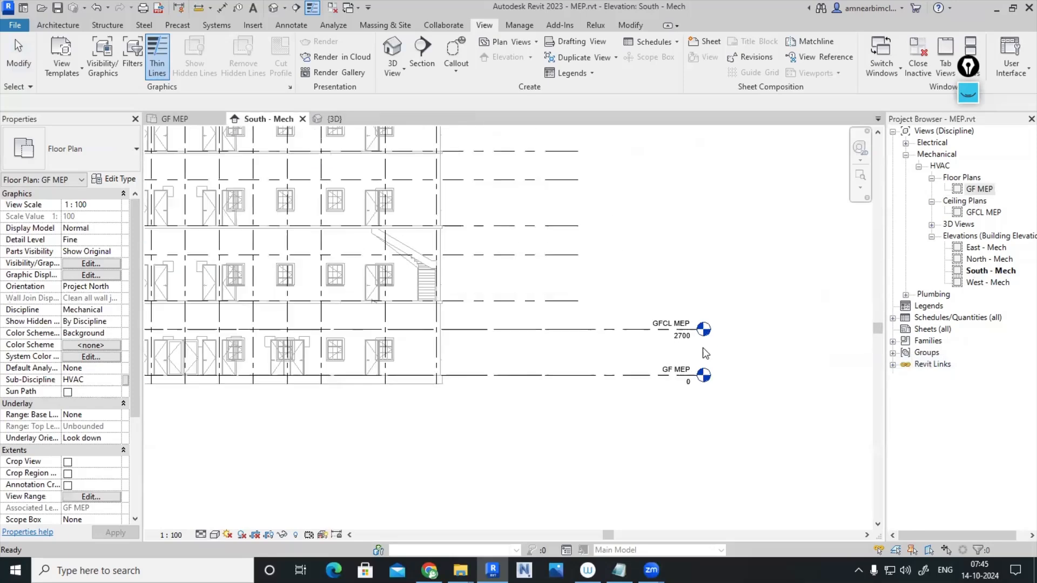
Recreate the GFCL MEP floor plan view of type Floor Plan, with the restriction on duplicating existing views turned off
{"action": "scroll", "coordinate": [705, 353], "scroll_direction": "up", "scroll_amount": 1}
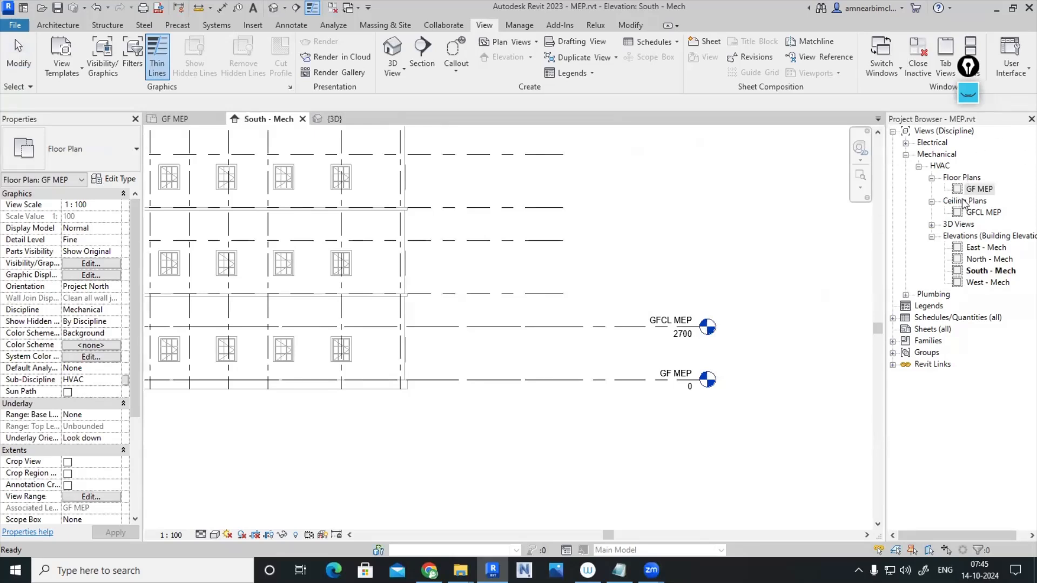
{"action": "left_click", "coordinate": [525, 49]}
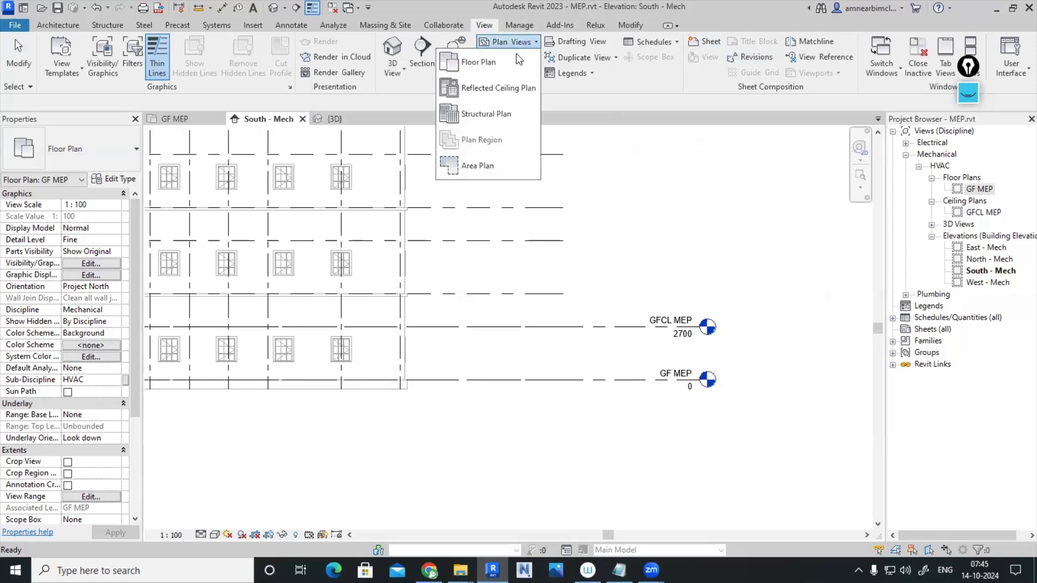
{"action": "left_click", "coordinate": [514, 61]}
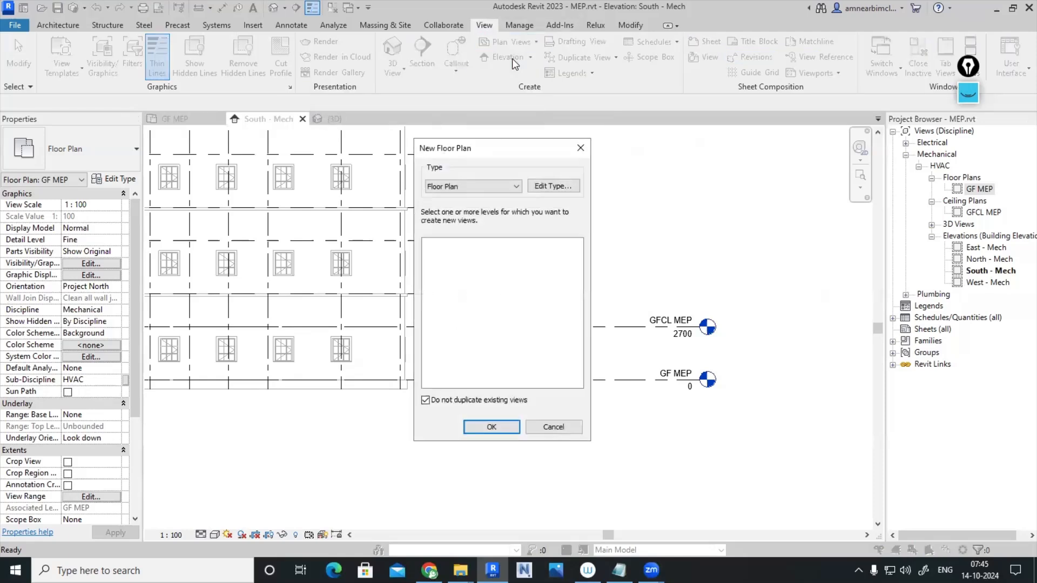
{"action": "left_click", "coordinate": [425, 401]}
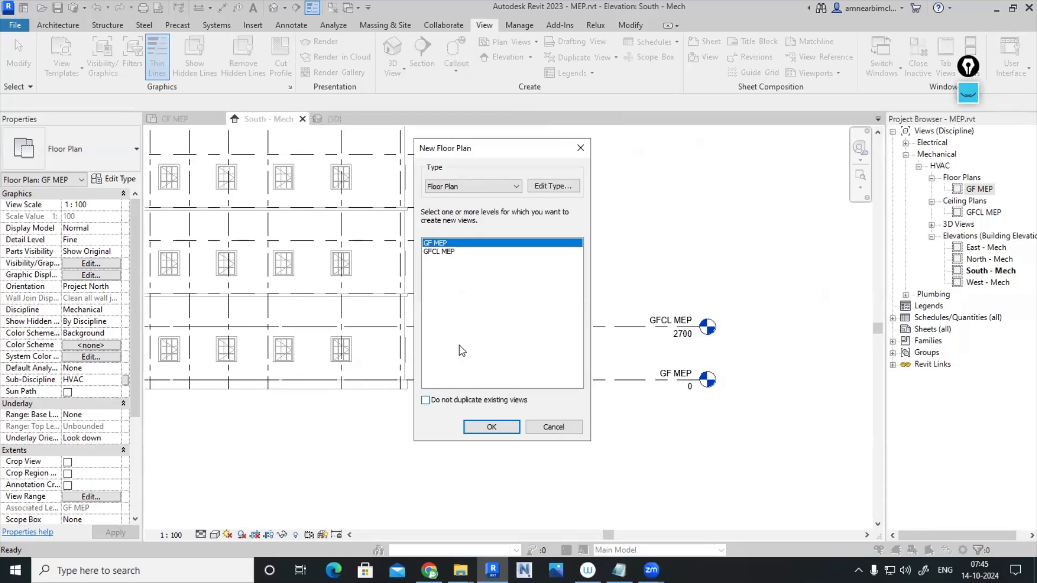
{"action": "left_click", "coordinate": [446, 253]}
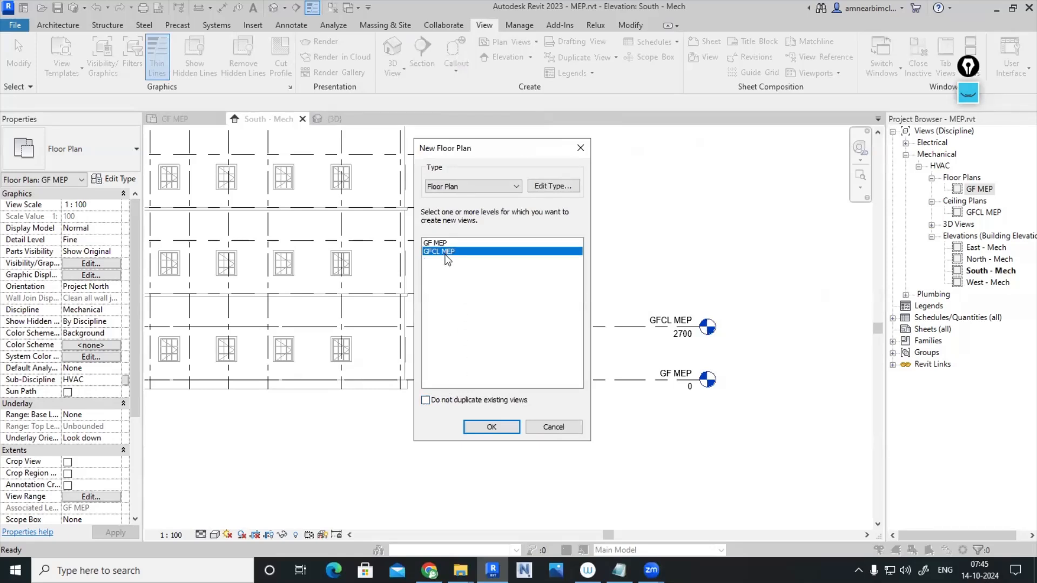
{"action": "left_click", "coordinate": [498, 425]}
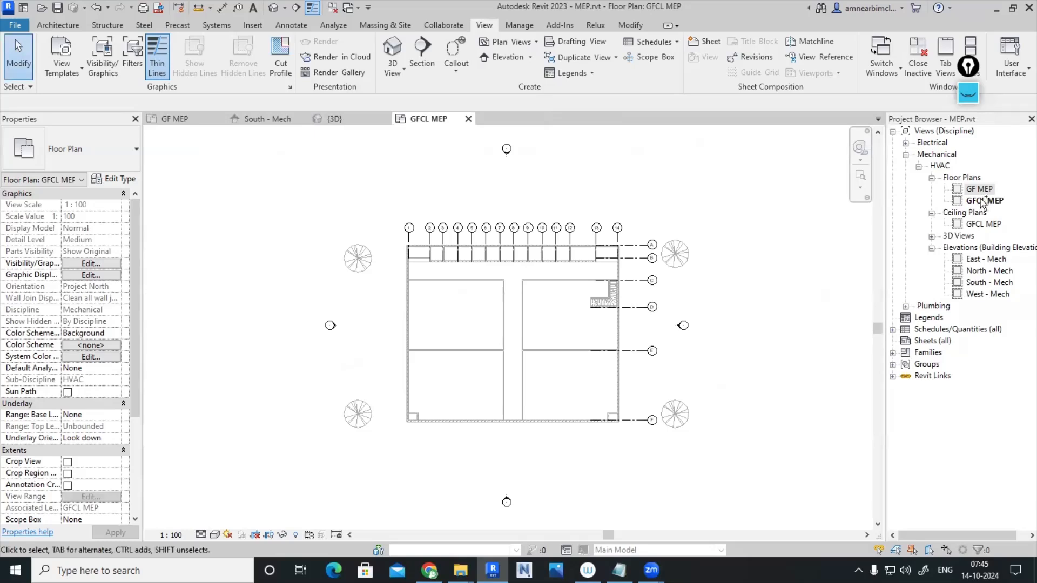
Delete the GFCL MEP floor plan view and recreate it as a Floor Plan type with duplicate views allowed, checking the type's view template
{"action": "key", "text": "Delete"}
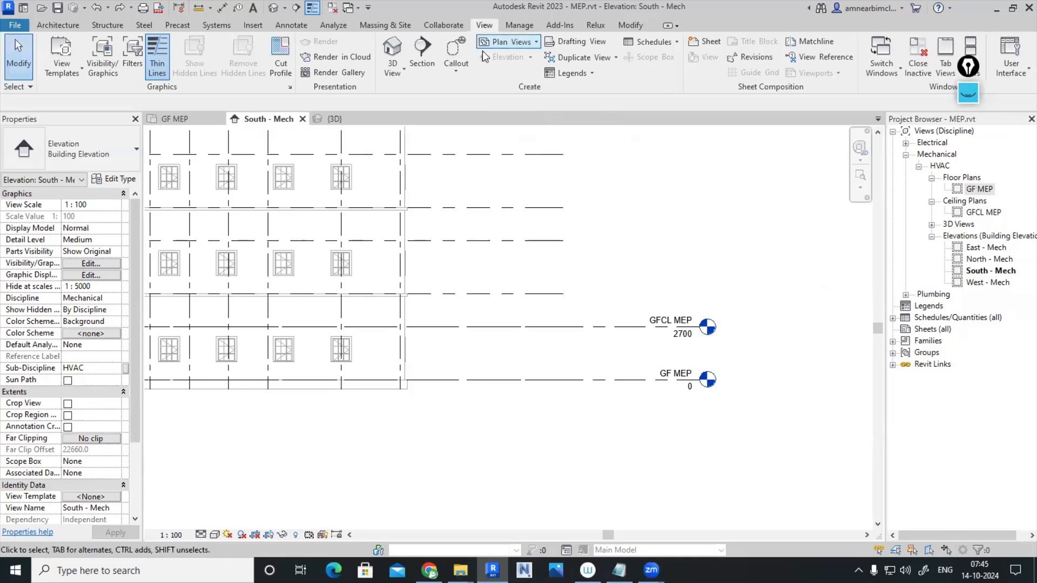
{"action": "left_click", "coordinate": [508, 42]}
{"action": "left_click", "coordinate": [514, 60]}
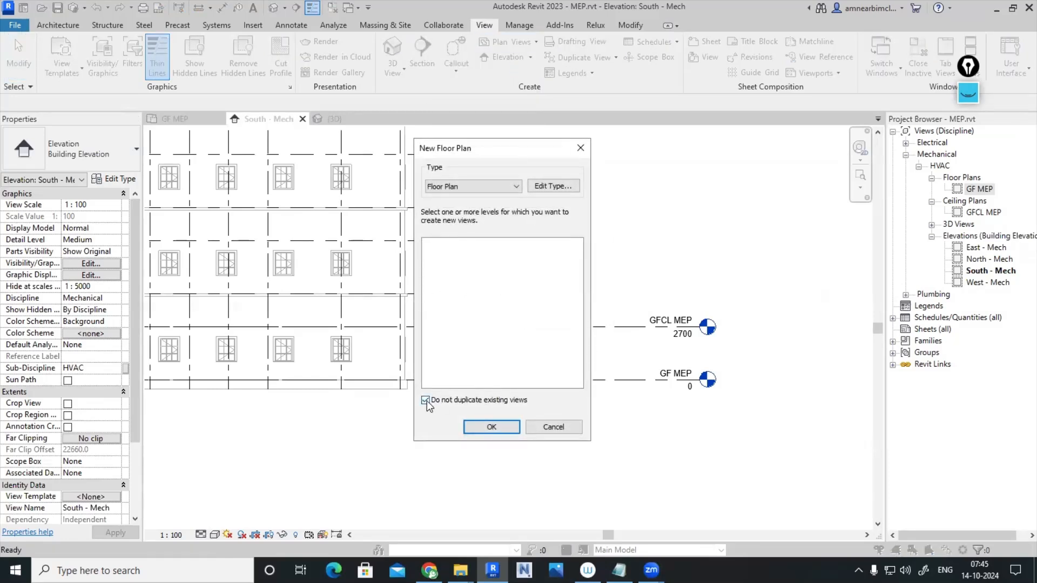
{"action": "left_click", "coordinate": [425, 400]}
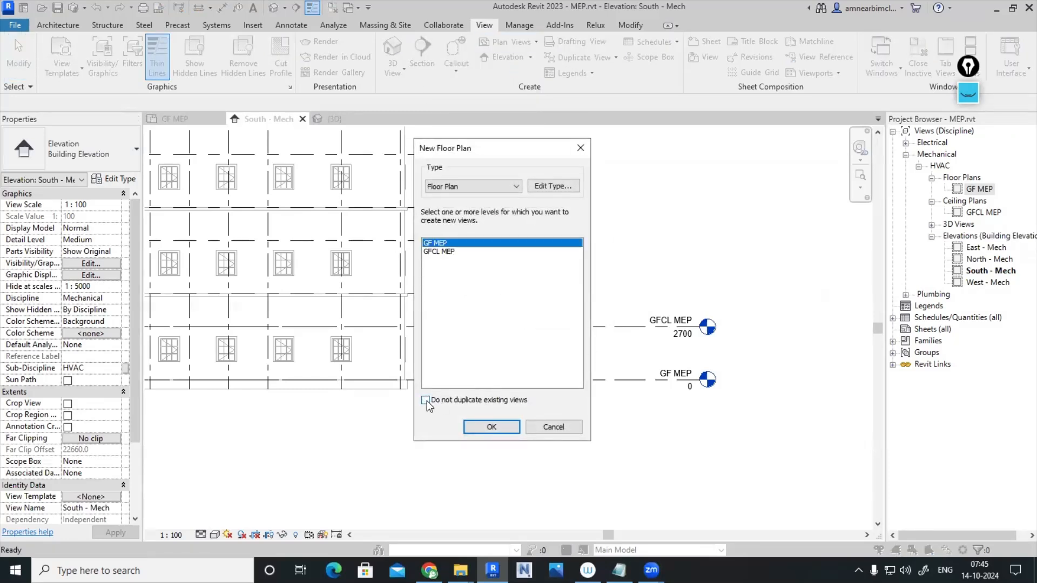
{"action": "left_click", "coordinate": [441, 252]}
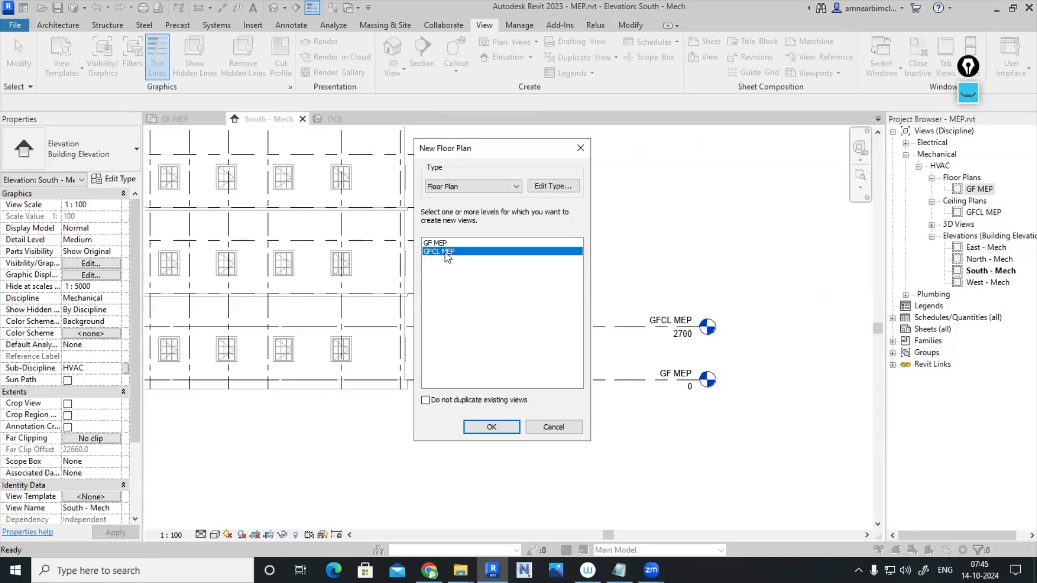
{"action": "left_click", "coordinate": [556, 187]}
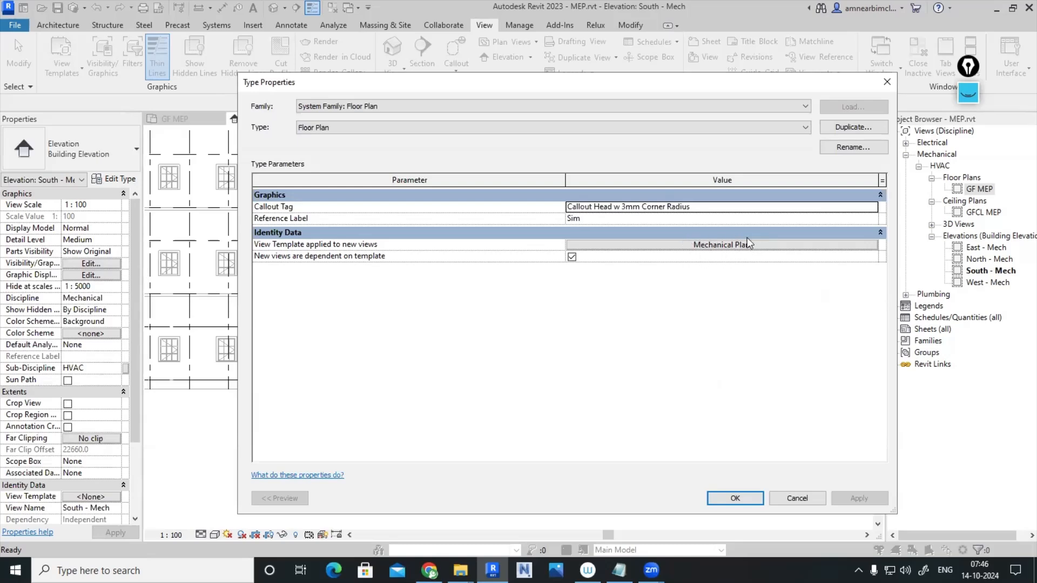
{"action": "left_click", "coordinate": [734, 498]}
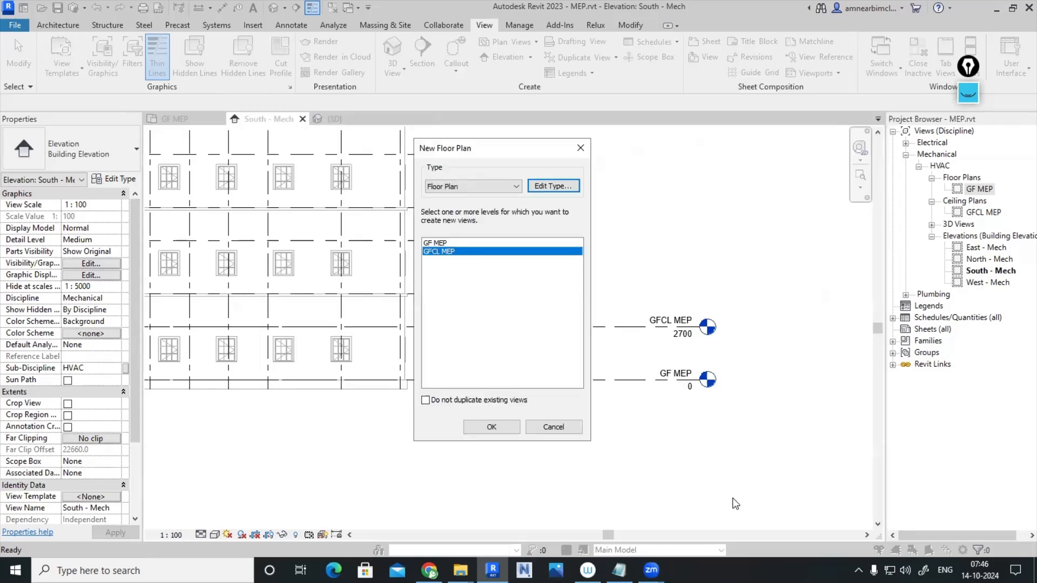
{"action": "left_click", "coordinate": [497, 426]}
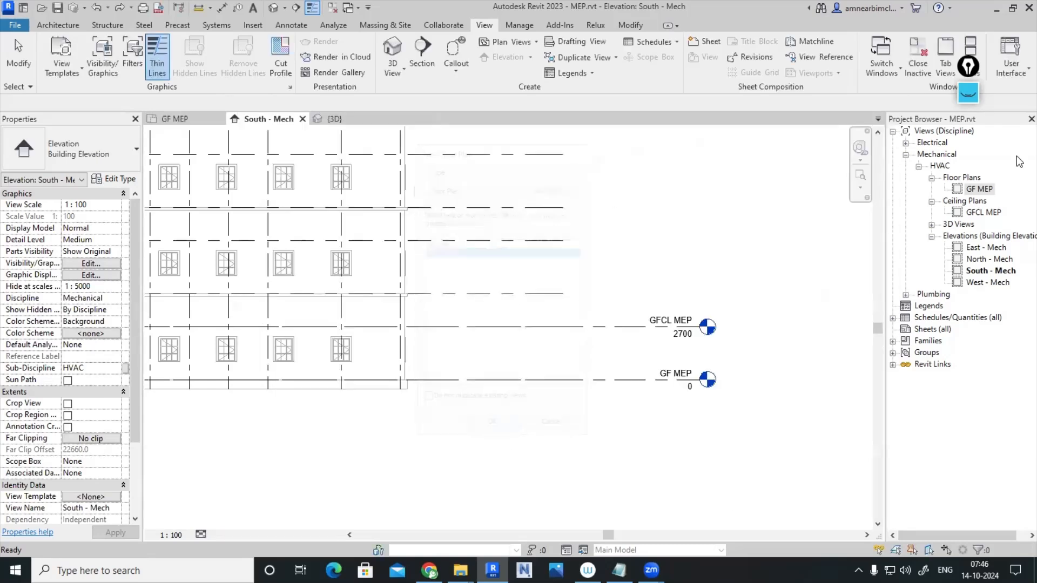
{"action": "left_click", "coordinate": [984, 224]}
{"action": "left_click", "coordinate": [979, 189]}
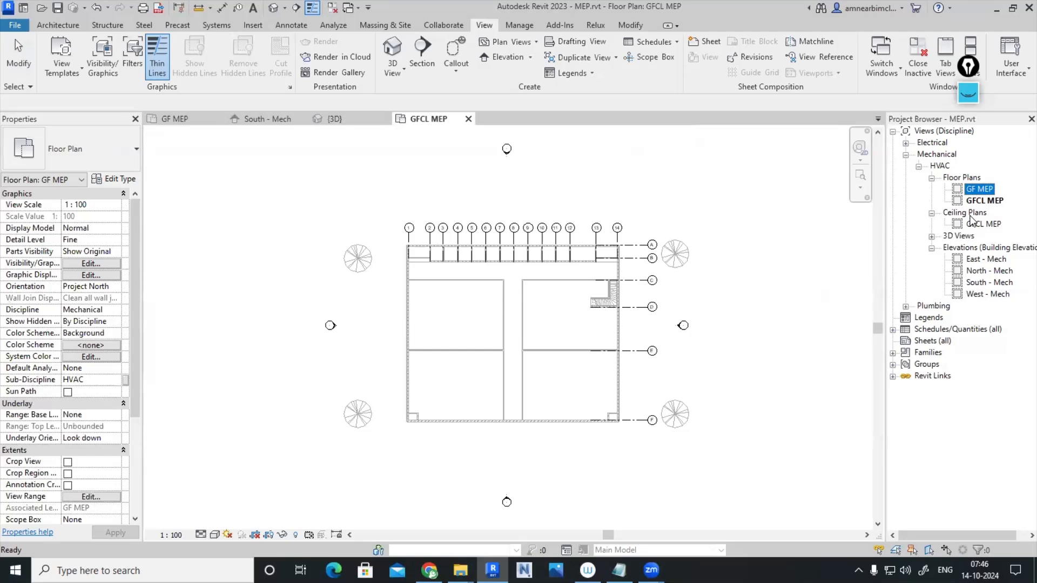
{"action": "left_click", "coordinate": [502, 42]}
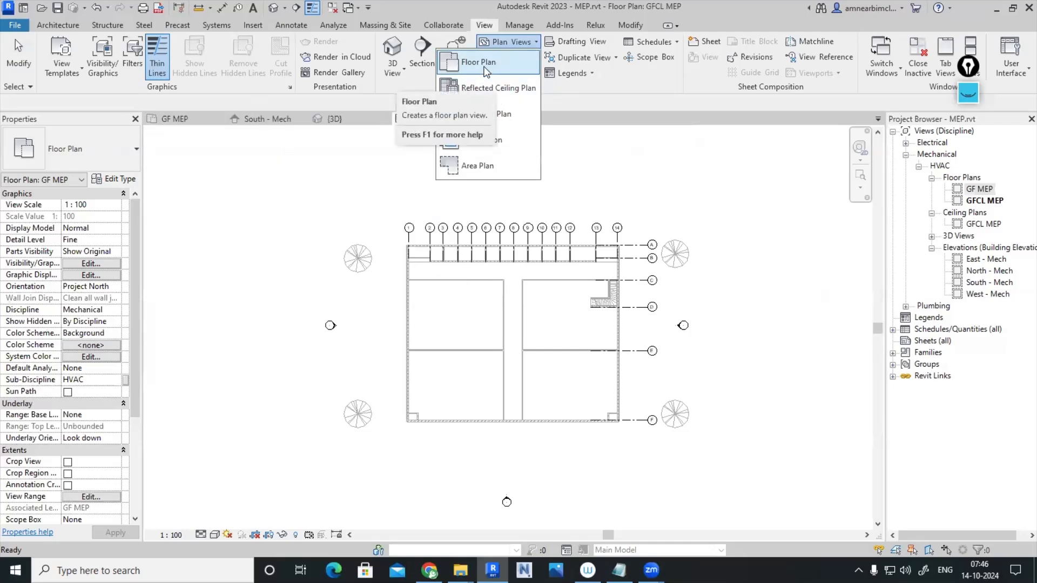
{"action": "left_click", "coordinate": [485, 68]}
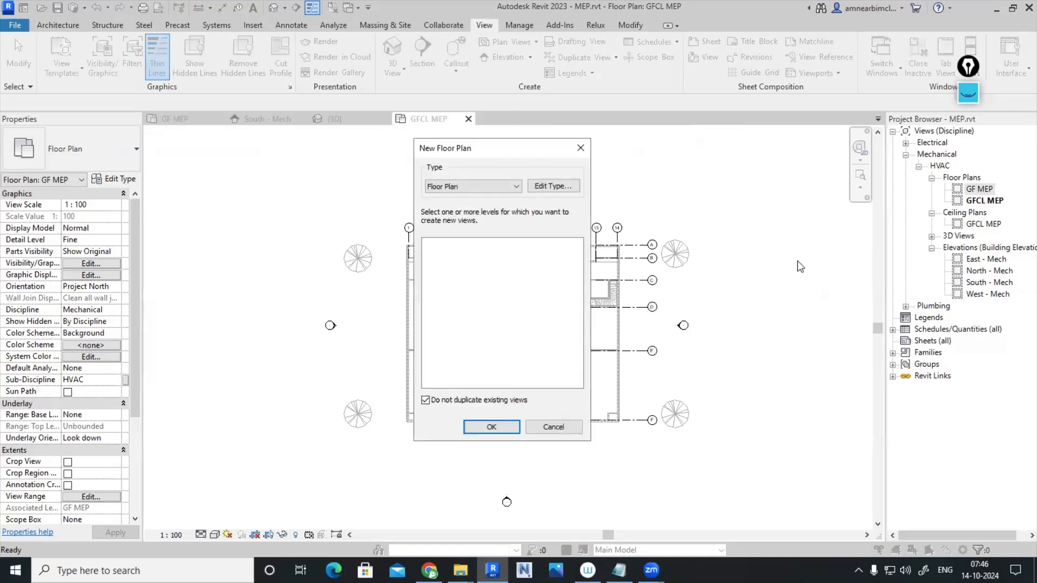
{"action": "left_click", "coordinate": [580, 148]}
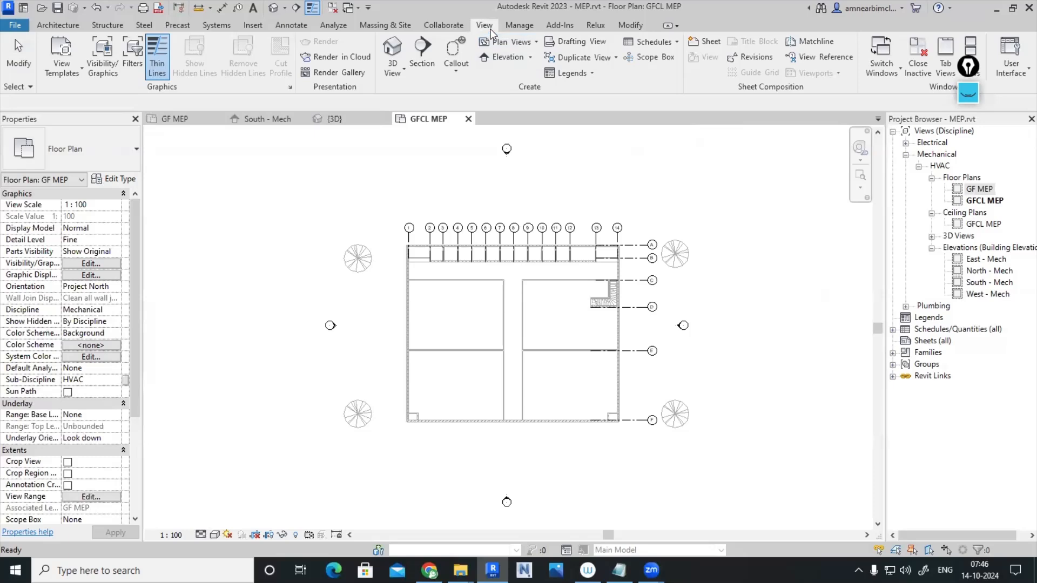
{"action": "left_click", "coordinate": [517, 47]}
{"action": "left_click", "coordinate": [486, 88]}
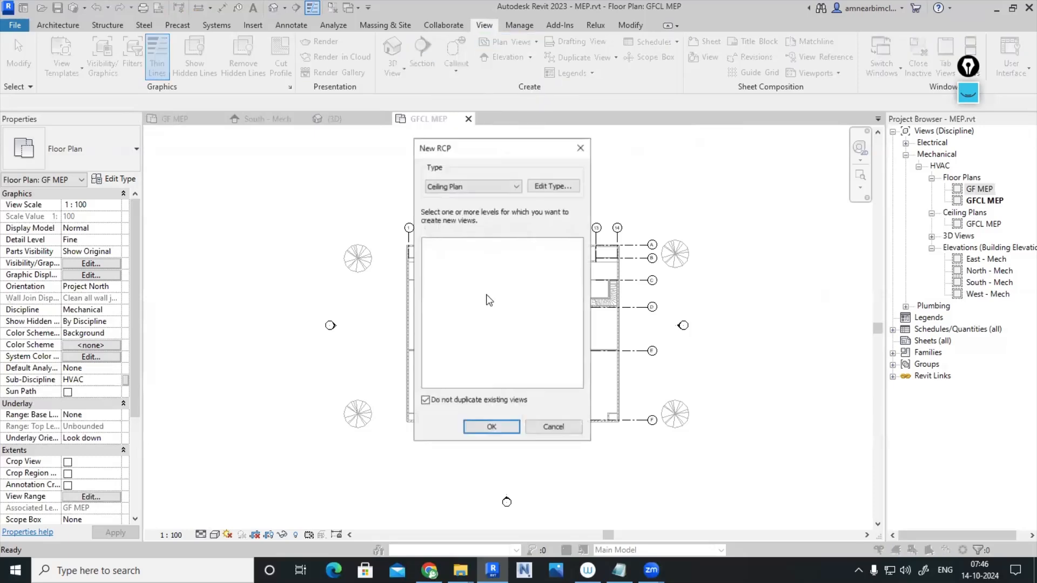
{"action": "left_click", "coordinate": [425, 401]}
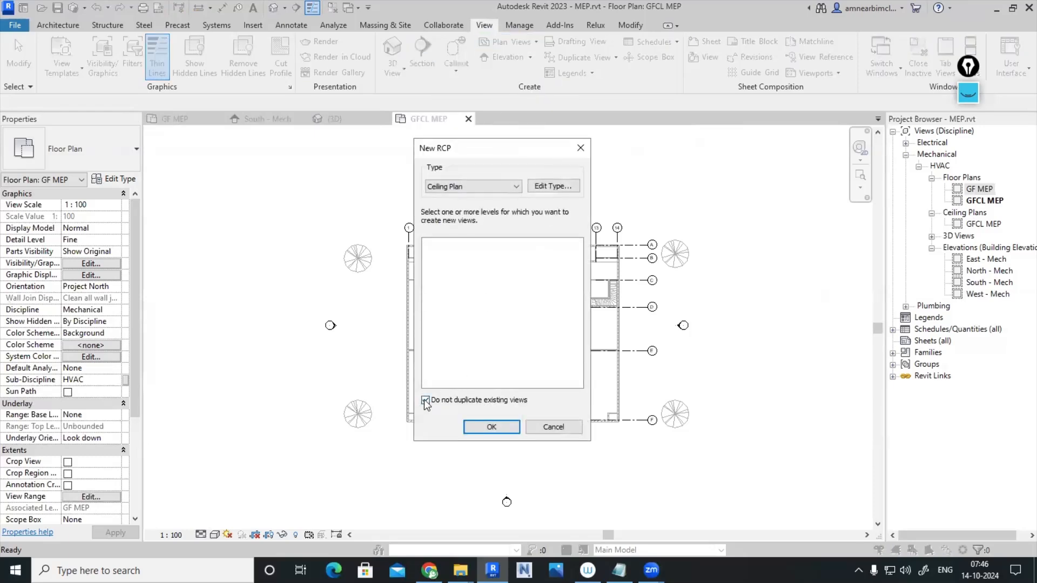
{"action": "left_click", "coordinate": [567, 188]}
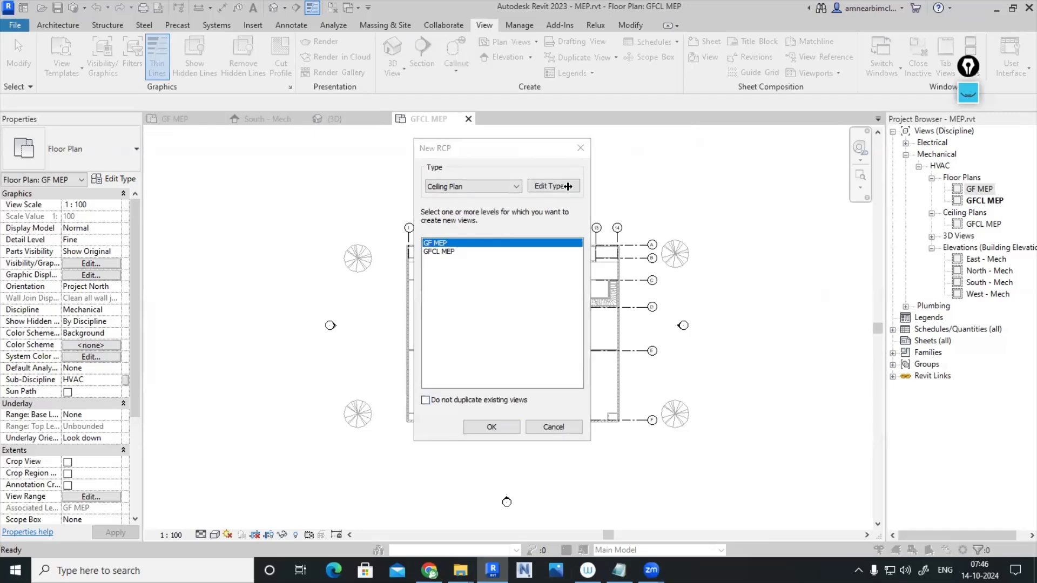
{"action": "key", "text": "Escape"}
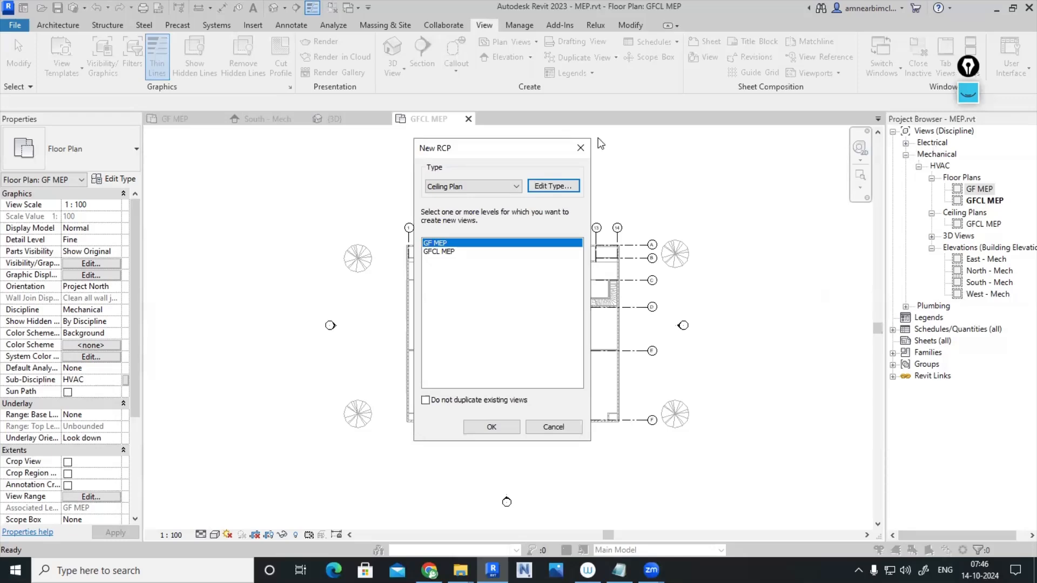
{"action": "left_click", "coordinate": [580, 148]}
Examine the Electrical, Mechanical and Plumbing disciplines in the project browser, including Electrical's Lighting and Power sub-disciplines
{"action": "left_click", "coordinate": [907, 155]}
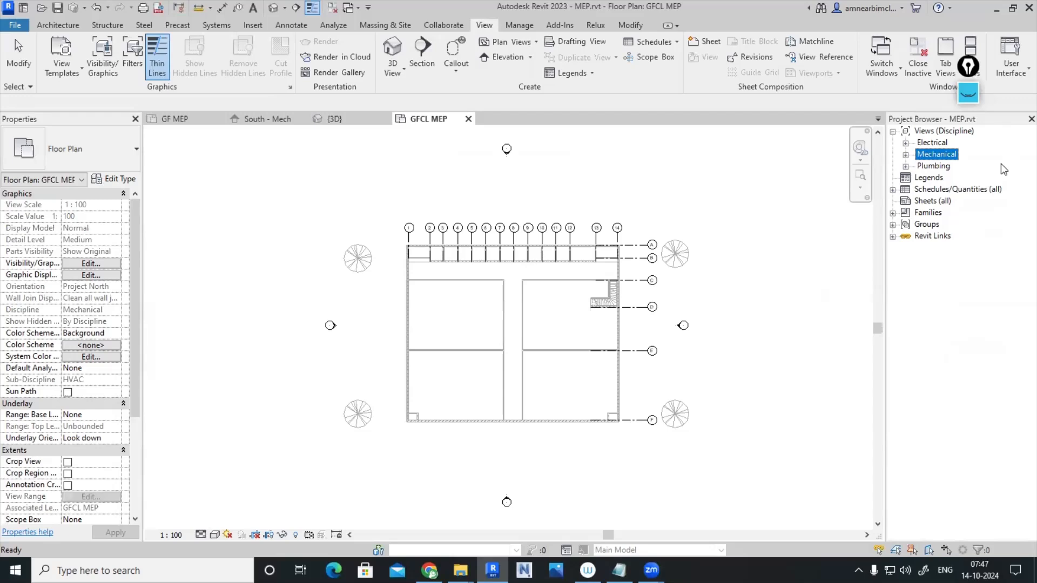
{"action": "left_click", "coordinate": [934, 143]}
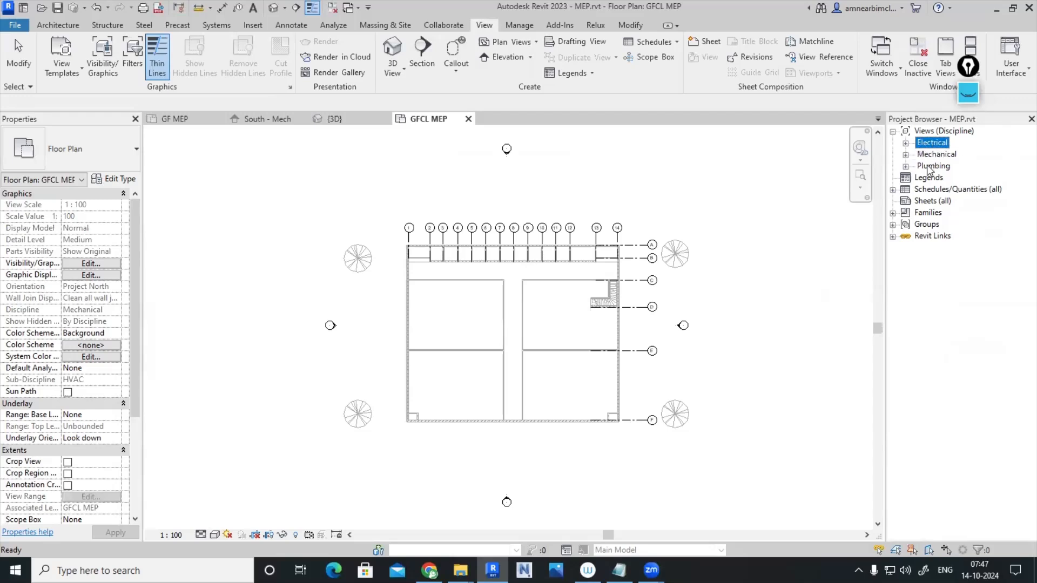
{"action": "left_click", "coordinate": [933, 155]}
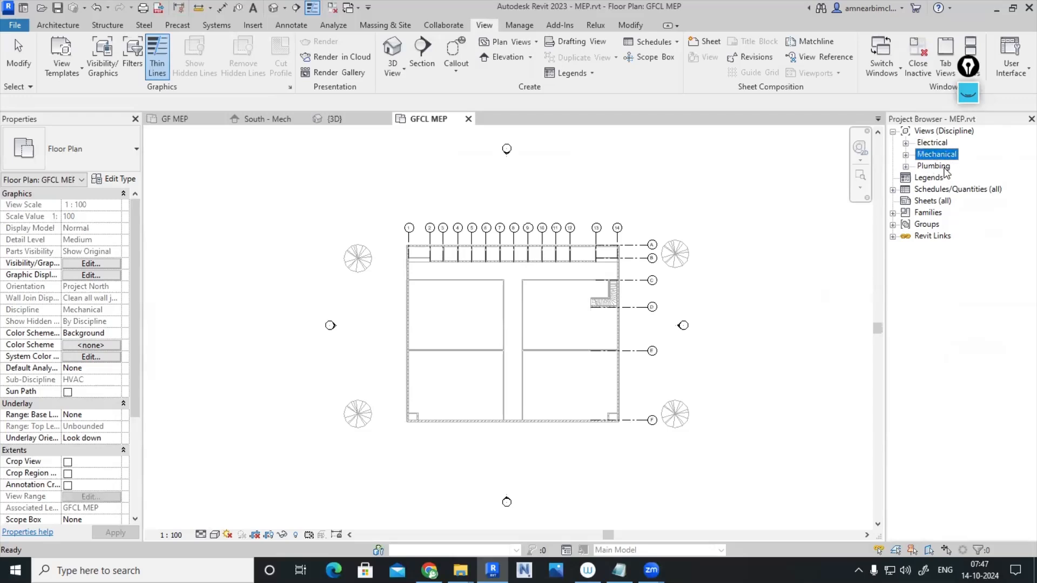
{"action": "left_click", "coordinate": [940, 171]}
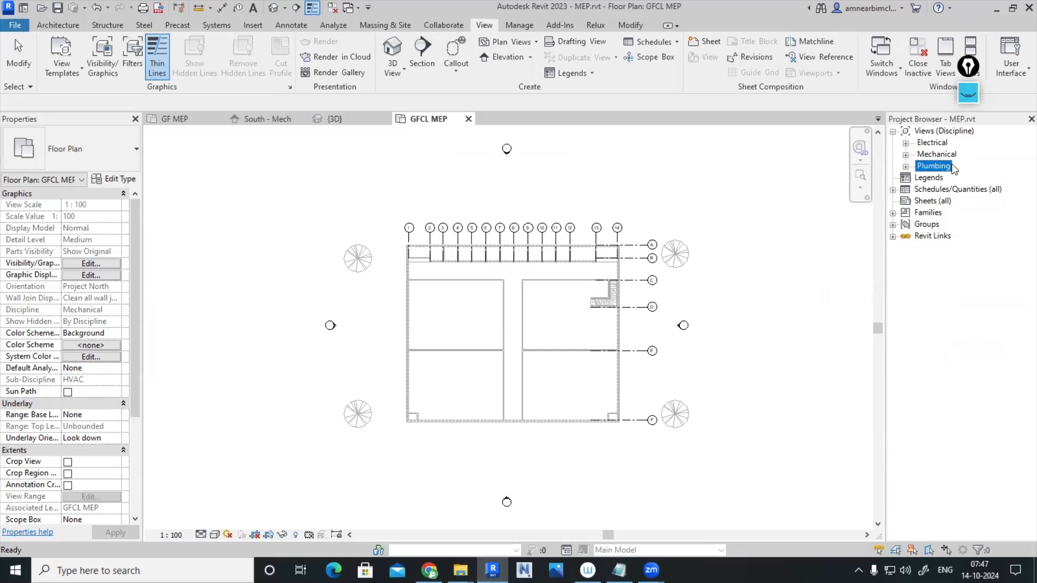
{"action": "left_click", "coordinate": [906, 143]}
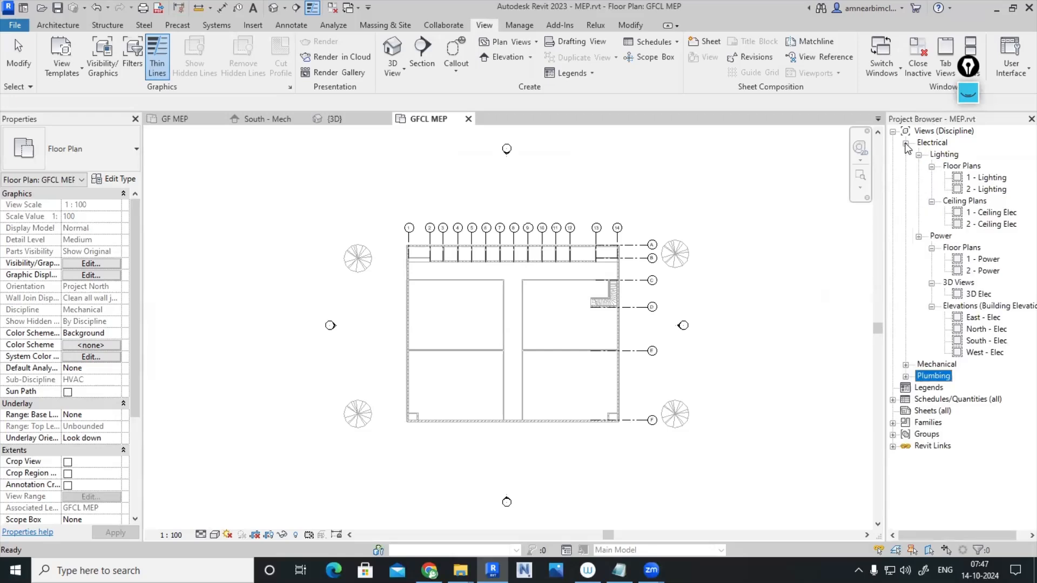
{"action": "left_click", "coordinate": [918, 155]}
{"action": "left_click", "coordinate": [918, 166]}
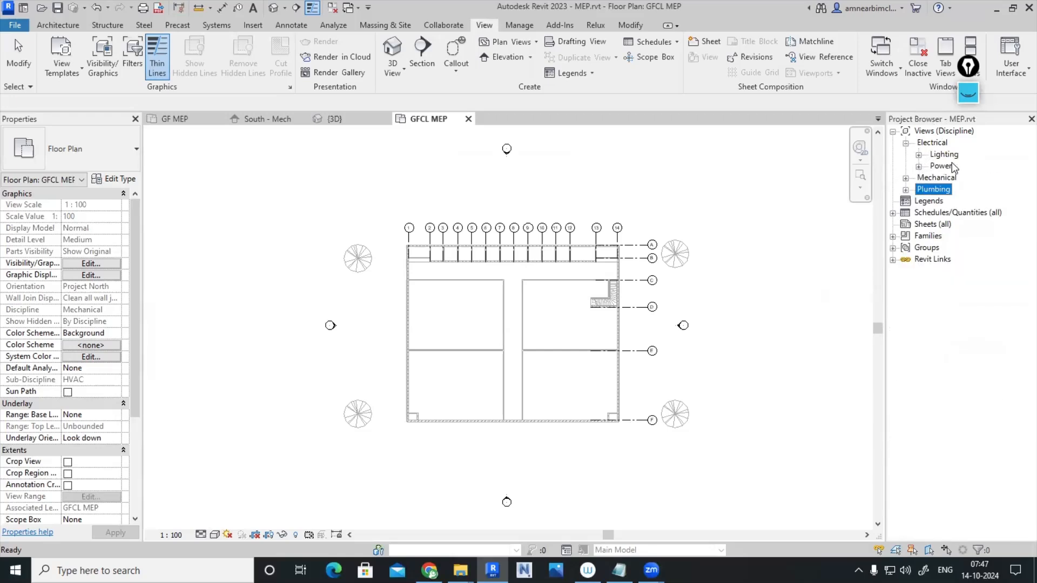
{"action": "left_click", "coordinate": [948, 155]}
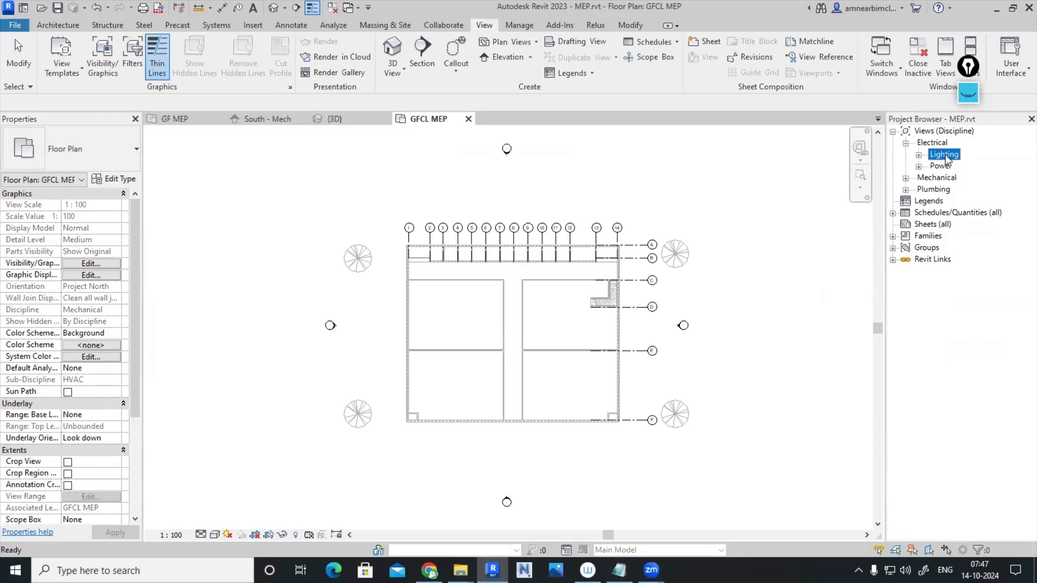
{"action": "left_click", "coordinate": [945, 167]}
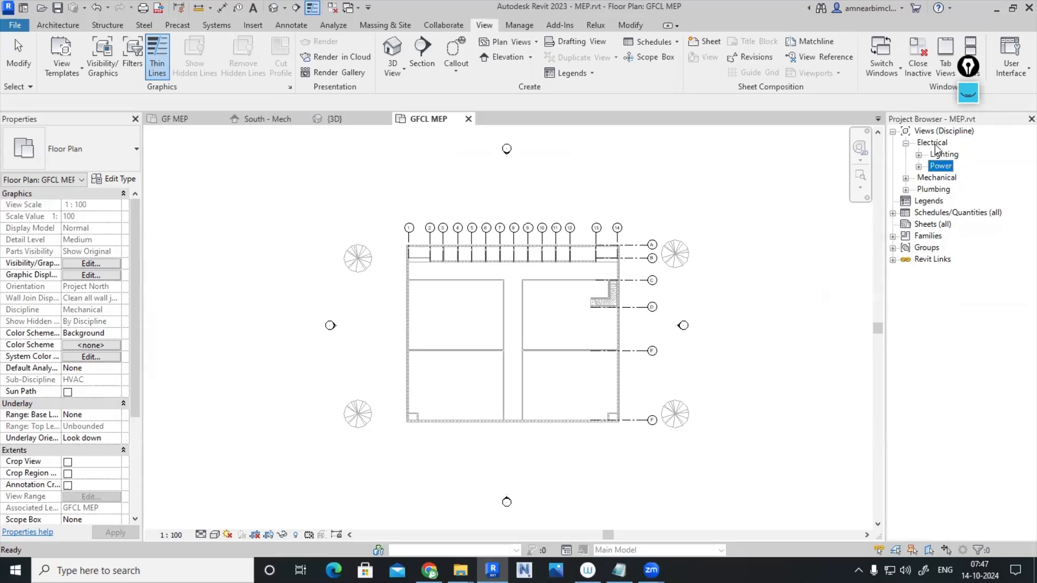
{"action": "left_click", "coordinate": [906, 143]}
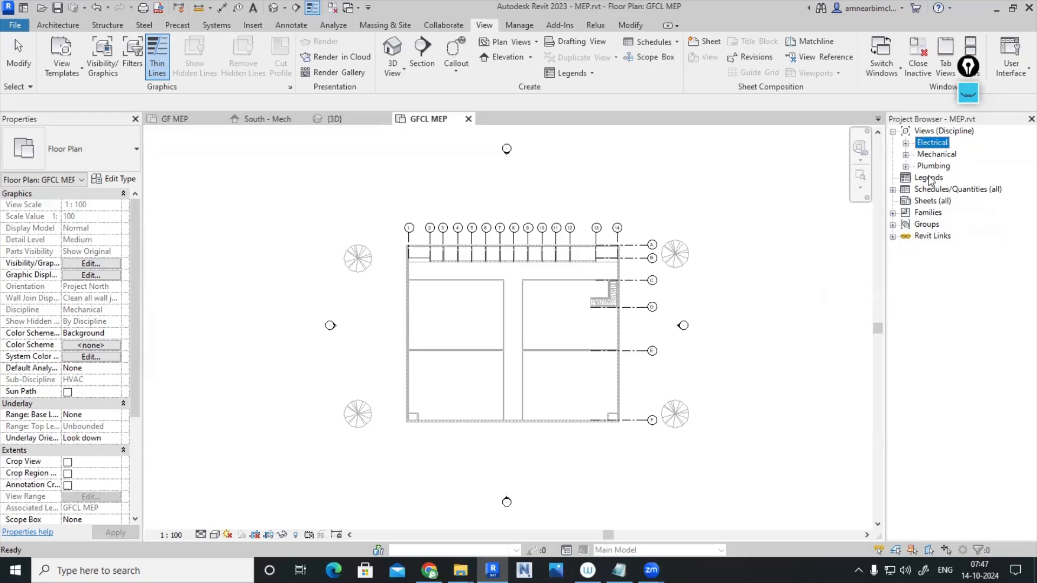
Examine the HVAC sub-discipline under Mechanical and the Plumbing sub-discipline under Plumbing in the project browser
{"action": "left_click", "coordinate": [927, 156]}
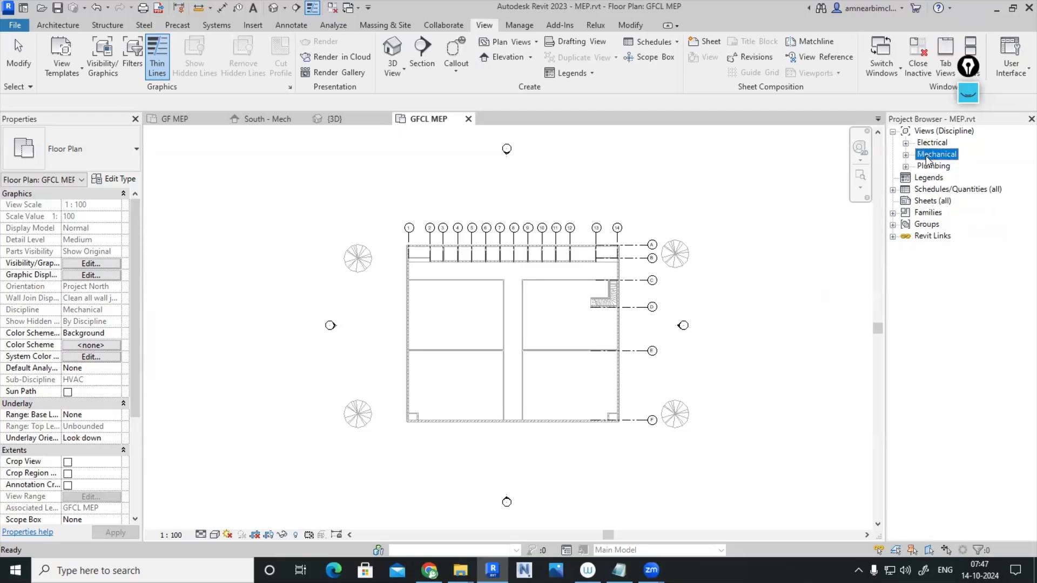
{"action": "left_click", "coordinate": [906, 155]}
{"action": "left_click", "coordinate": [919, 167]}
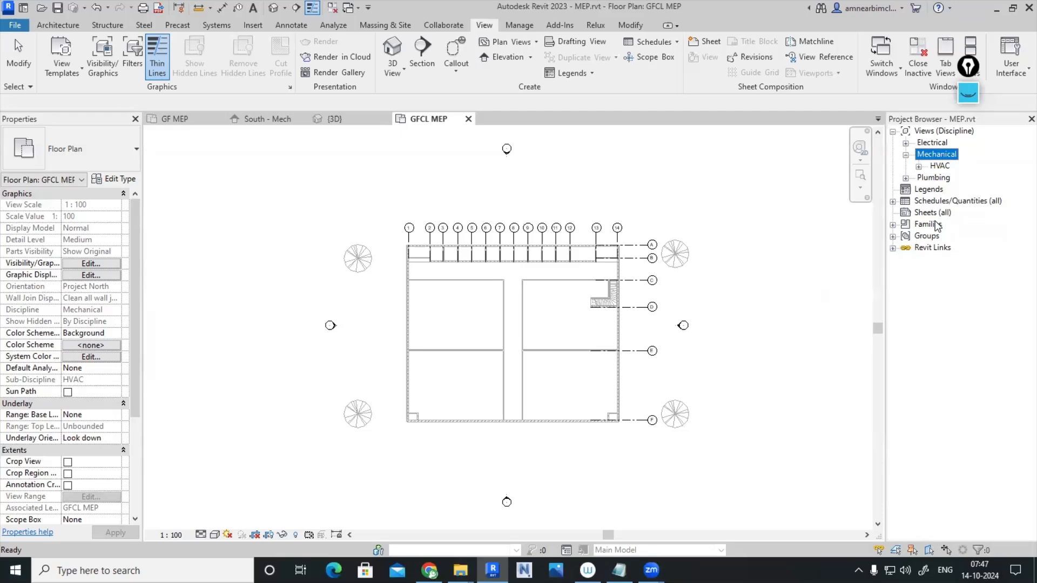
{"action": "left_click", "coordinate": [933, 178]}
{"action": "left_click", "coordinate": [905, 178]}
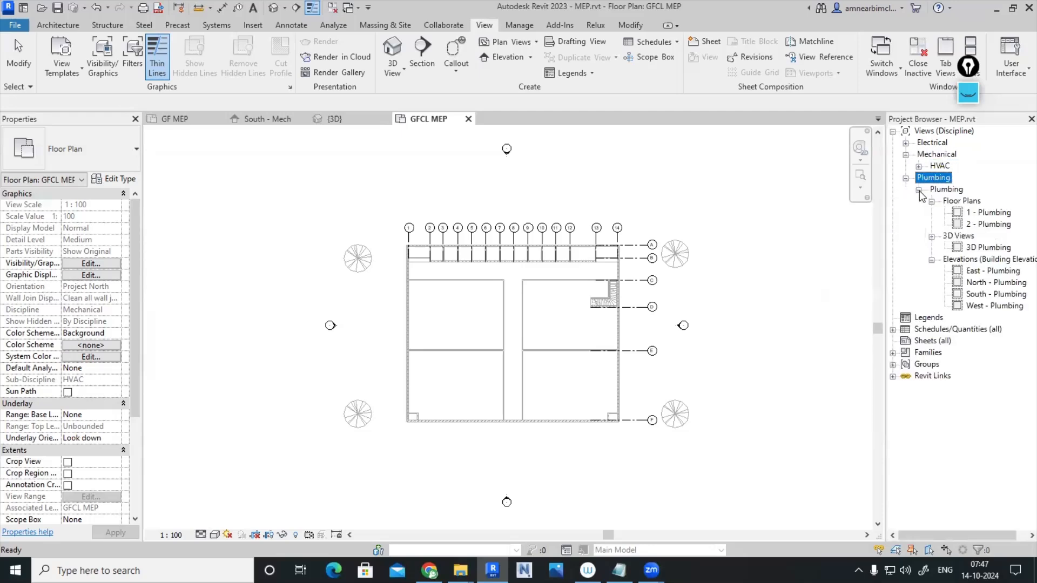
{"action": "left_click", "coordinate": [919, 189]}
{"action": "left_click", "coordinate": [947, 190]}
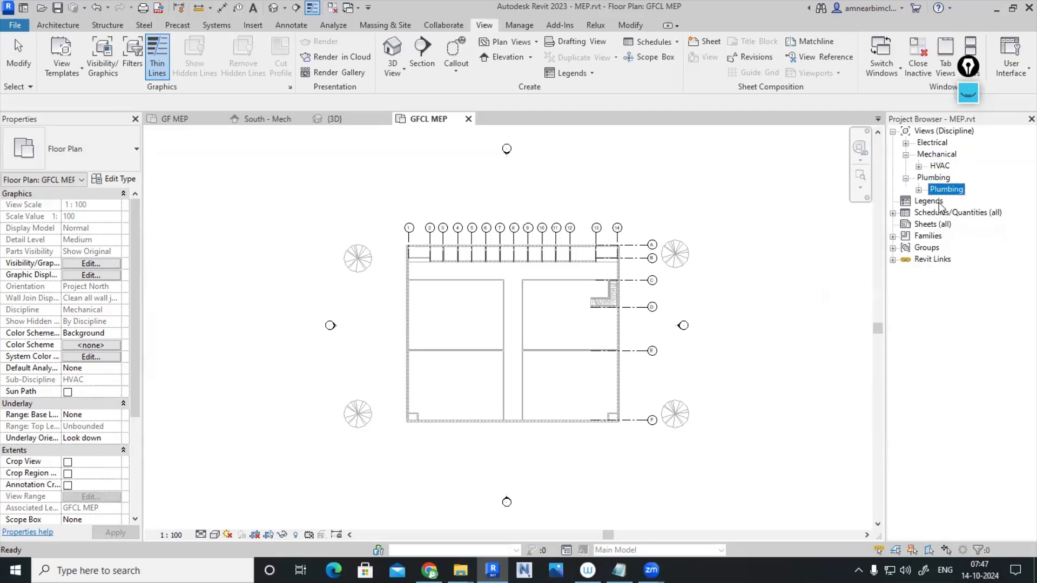
{"action": "left_click", "coordinate": [906, 178]}
{"action": "left_click", "coordinate": [905, 155]}
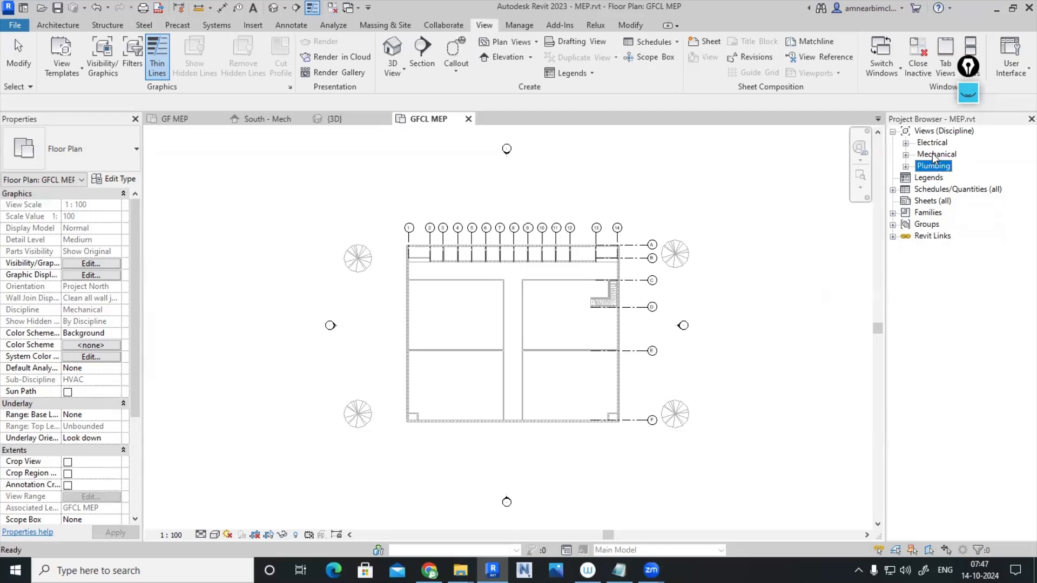
Set the sub-discipline of the GF MEP floor plan under Mechanical HVAC to Plumbing and apply the change
{"action": "left_click", "coordinate": [905, 155]}
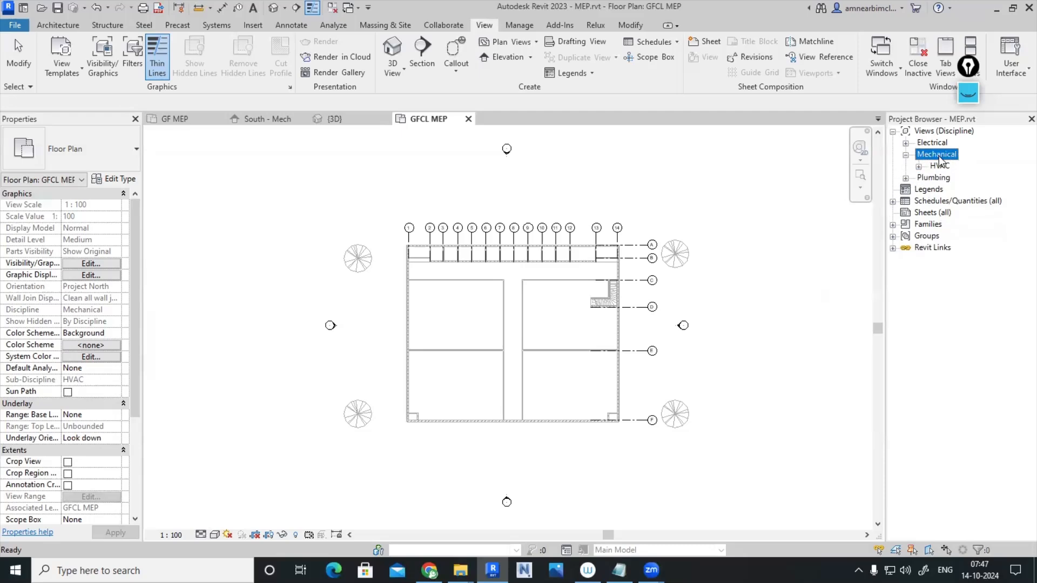
{"action": "left_click", "coordinate": [918, 166]}
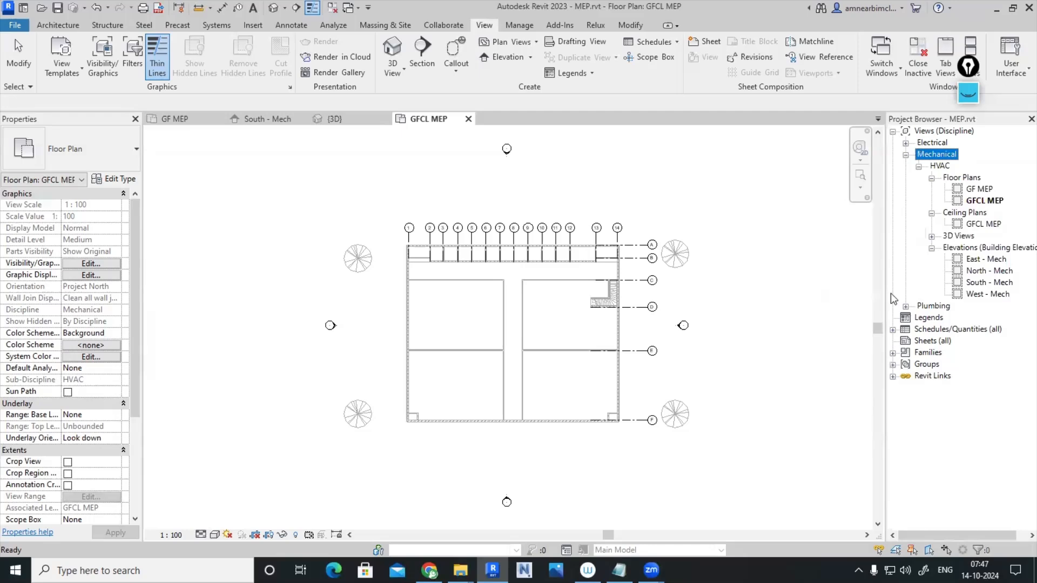
{"action": "left_click", "coordinate": [980, 189]}
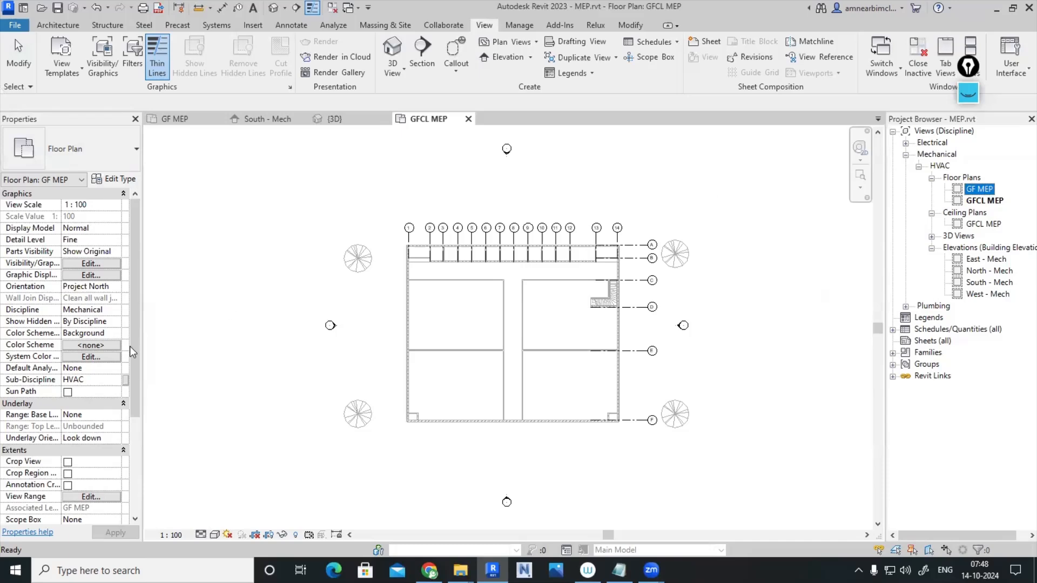
{"action": "left_click", "coordinate": [100, 382]}
{"action": "left_click", "coordinate": [115, 380]}
{"action": "left_click", "coordinate": [86, 412]}
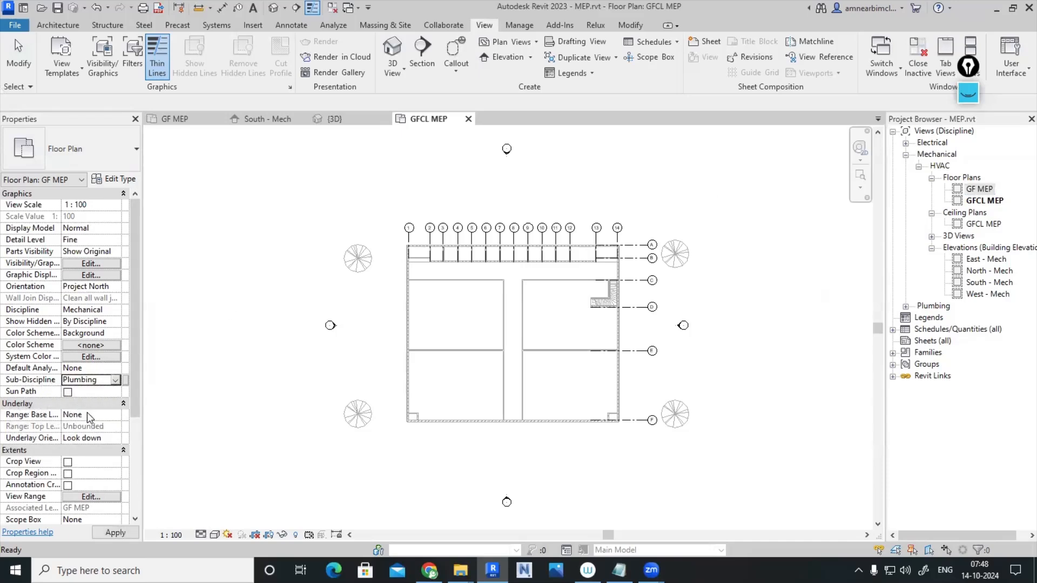
{"action": "left_click", "coordinate": [116, 532]}
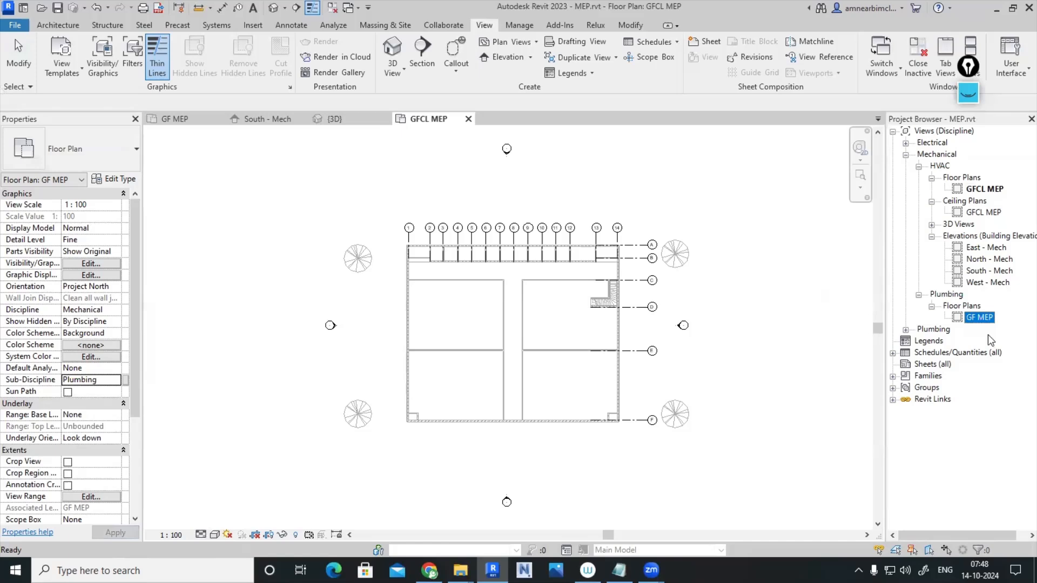
Inspect the GF MEP floor plan's Plumbing group under Mechanical and view the properties of the GFCL MEP ceiling plan
{"action": "left_click", "coordinate": [951, 296]}
{"action": "left_click", "coordinate": [979, 319]}
{"action": "left_click", "coordinate": [984, 213]}
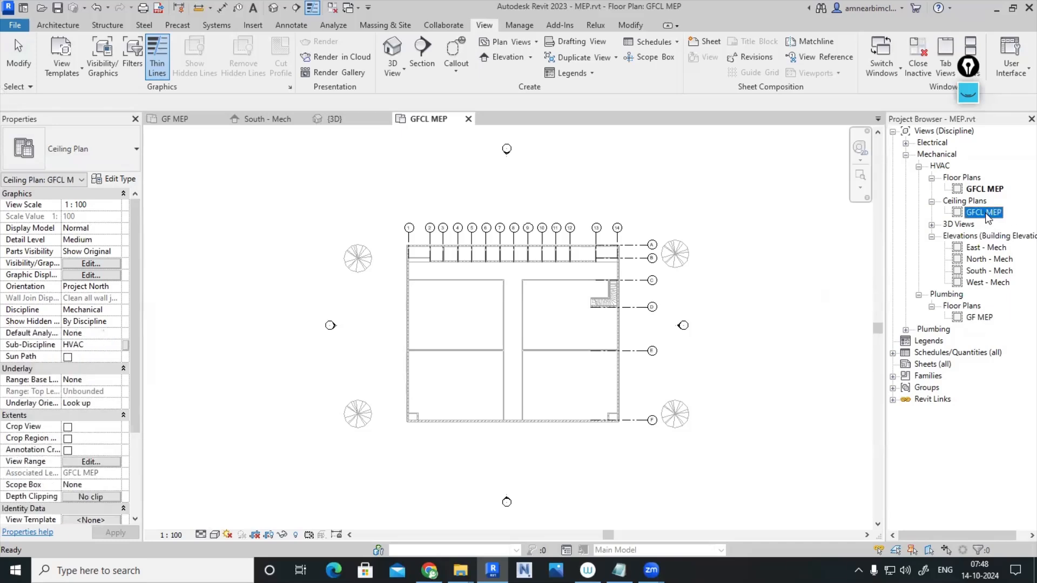
Open the GFCL MEP ceiling plan, set its discipline and sub-discipline to Plumbing, and apply the change
{"action": "double_click", "coordinate": [985, 213]}
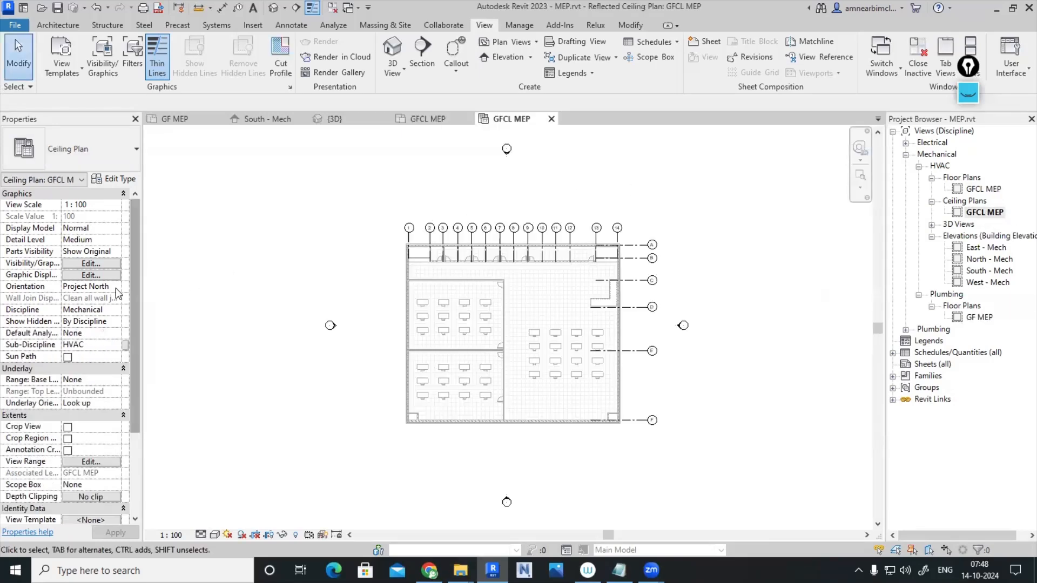
{"action": "left_click", "coordinate": [115, 309]}
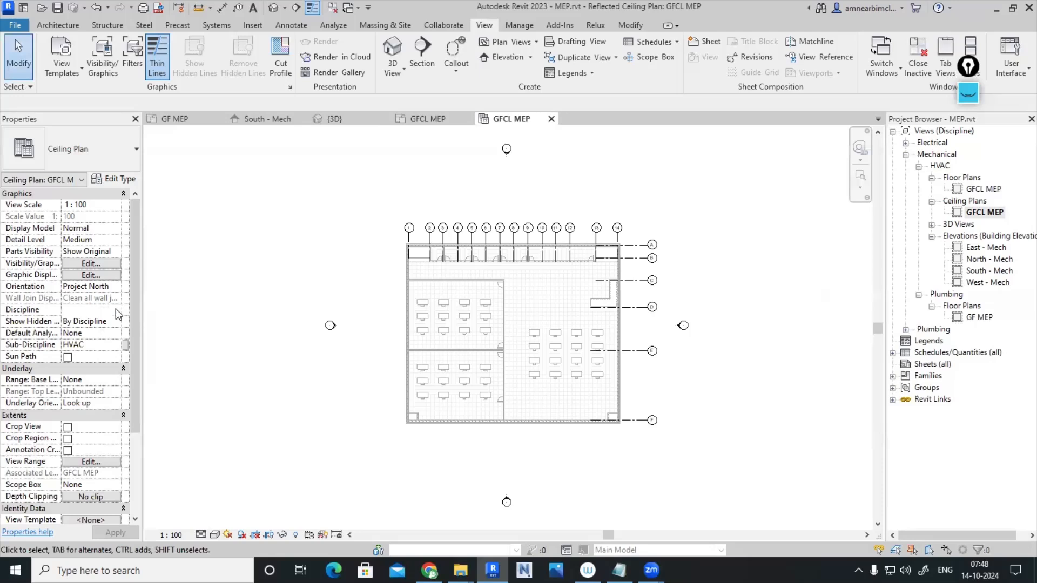
{"action": "left_click", "coordinate": [115, 310]}
{"action": "left_click", "coordinate": [96, 363]}
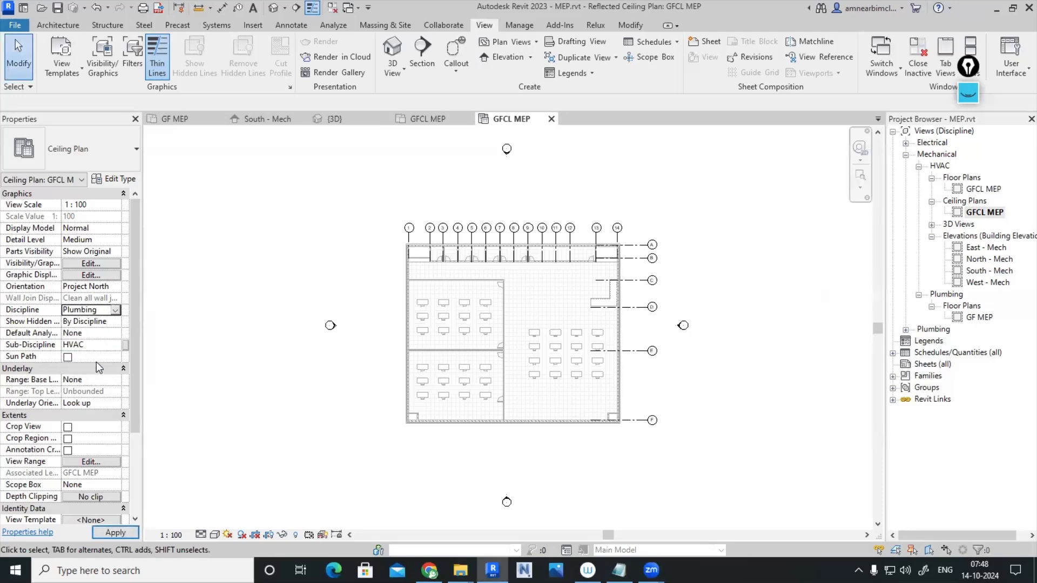
{"action": "left_click", "coordinate": [111, 345]}
{"action": "left_click", "coordinate": [111, 345]}
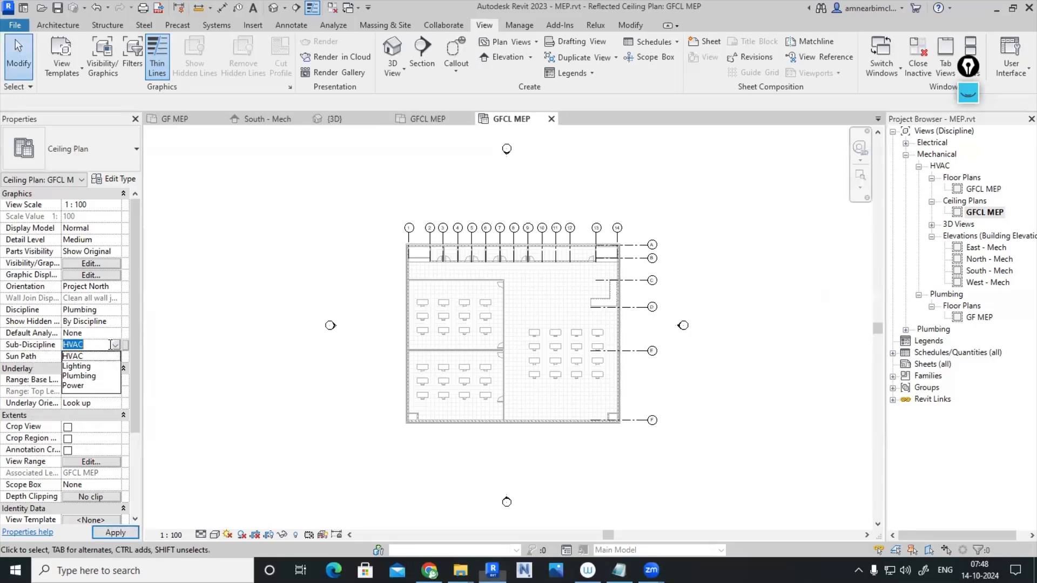
{"action": "left_click", "coordinate": [79, 377]}
{"action": "left_click", "coordinate": [115, 533]}
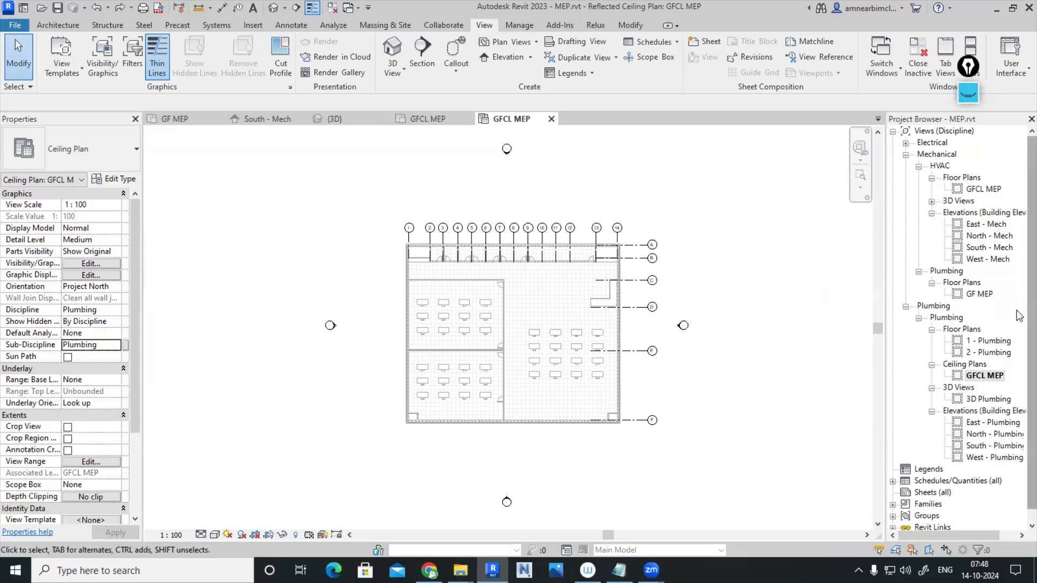
Set the sub-discipline of the GF MEP floor plan under Mechanical to HVAC and apply the change
{"action": "left_click", "coordinate": [959, 272]}
{"action": "left_click", "coordinate": [979, 294]}
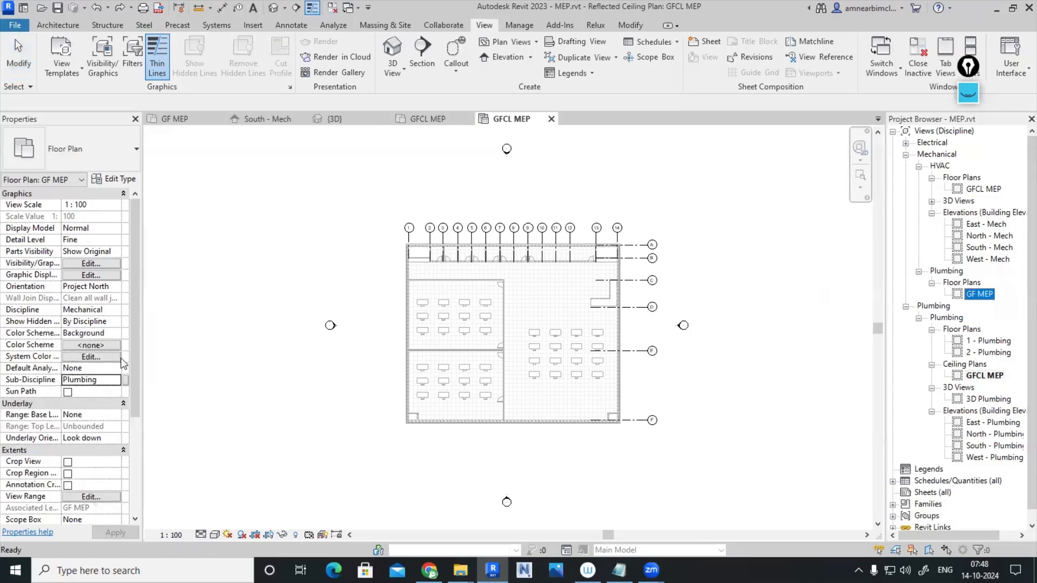
{"action": "left_click", "coordinate": [112, 380]}
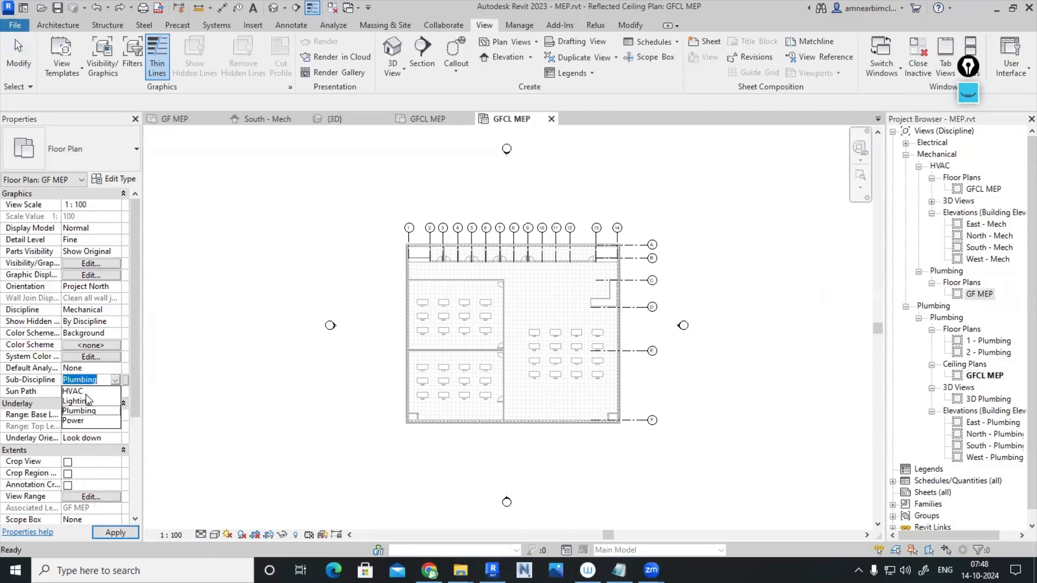
{"action": "left_click", "coordinate": [87, 394]}
{"action": "left_click", "coordinate": [116, 533]}
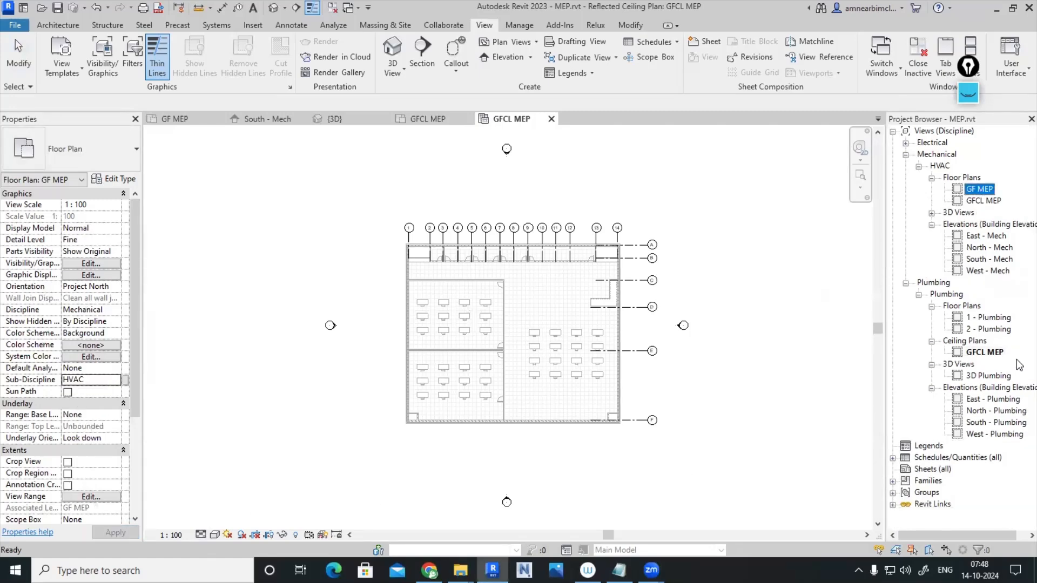
Set the GFCL MEP ceiling plan's discipline to Mechanical and its sub-discipline to HVAC, and apply the changes
{"action": "left_click", "coordinate": [988, 353]}
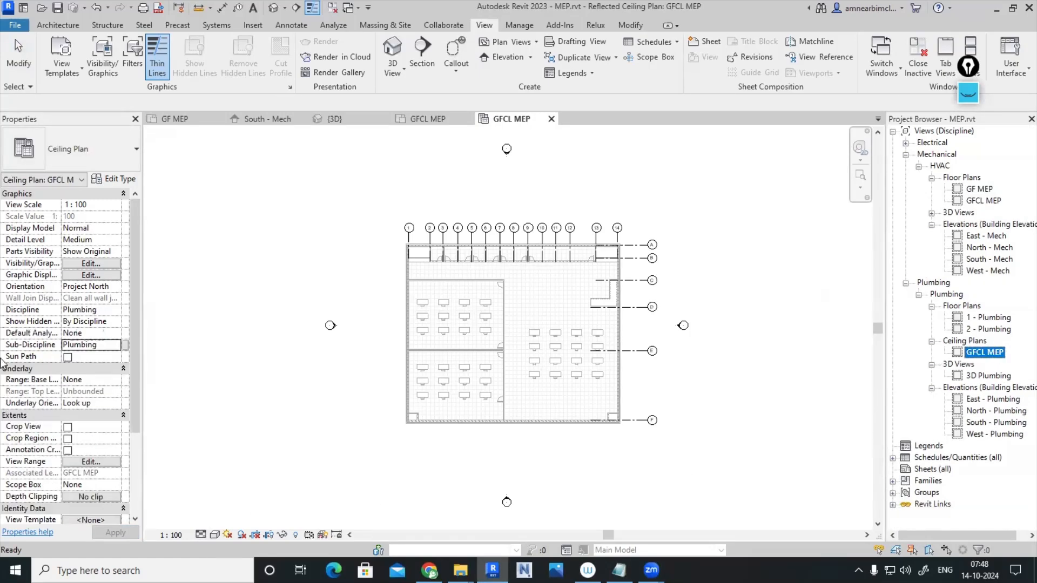
{"action": "left_click", "coordinate": [112, 313]}
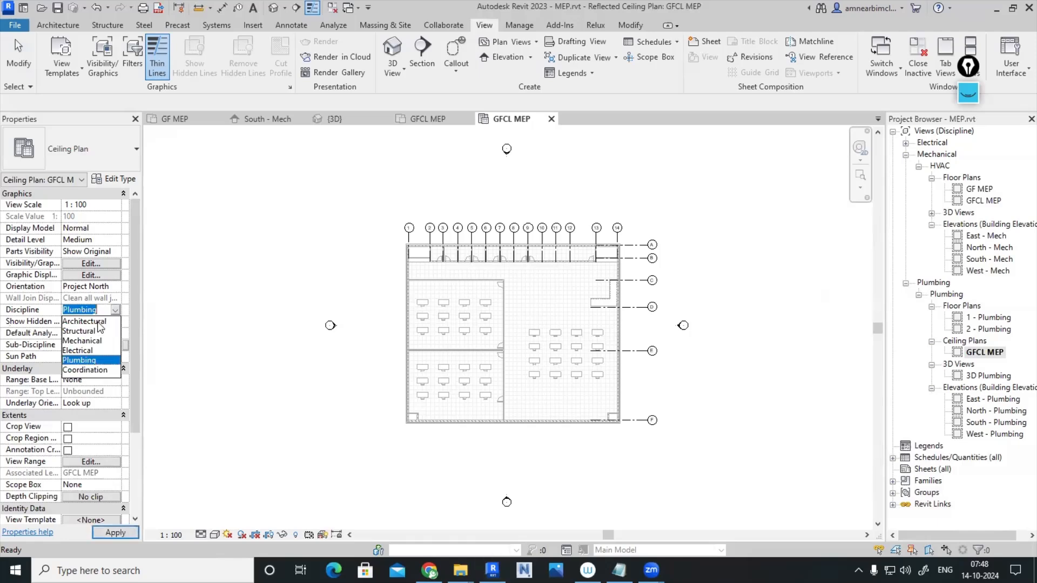
{"action": "left_click", "coordinate": [100, 348]}
{"action": "left_click", "coordinate": [115, 346]}
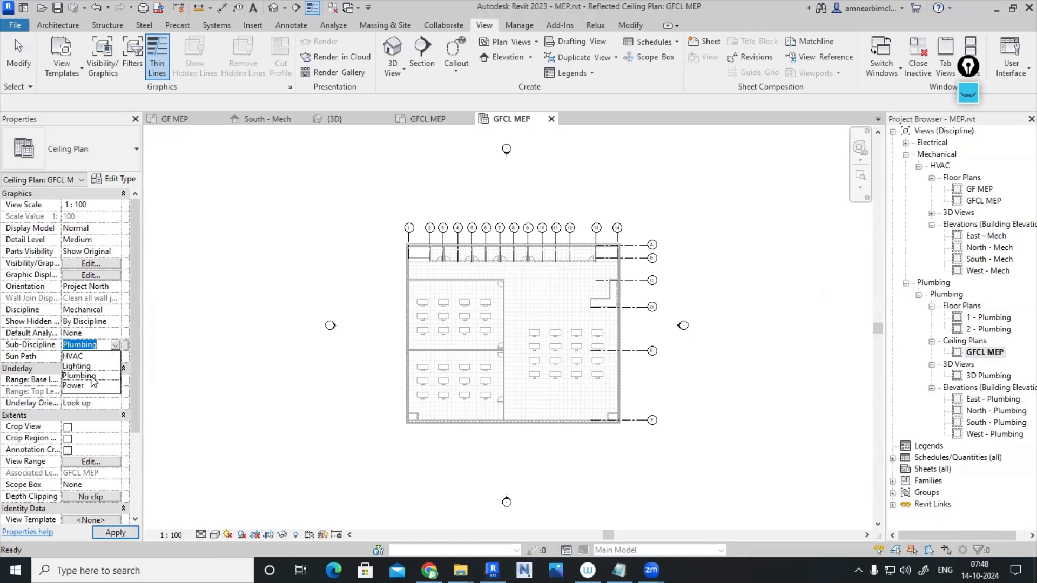
{"action": "left_click", "coordinate": [73, 356]}
{"action": "left_click", "coordinate": [115, 533]}
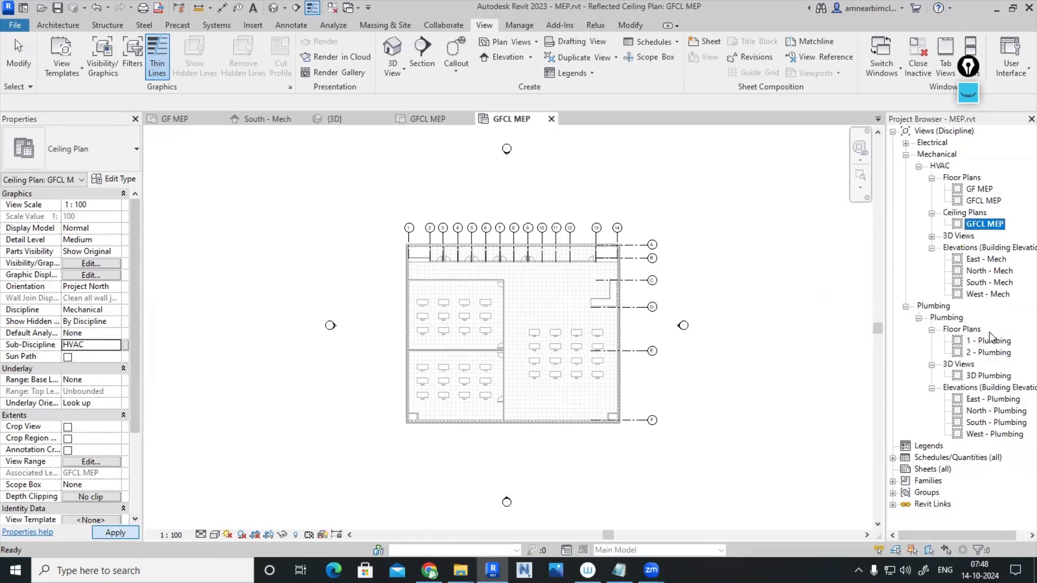
Collapse the Plumbing discipline, and view the GFCL MEP floor plan and the South - Mech elevation
{"action": "left_click", "coordinate": [906, 306]}
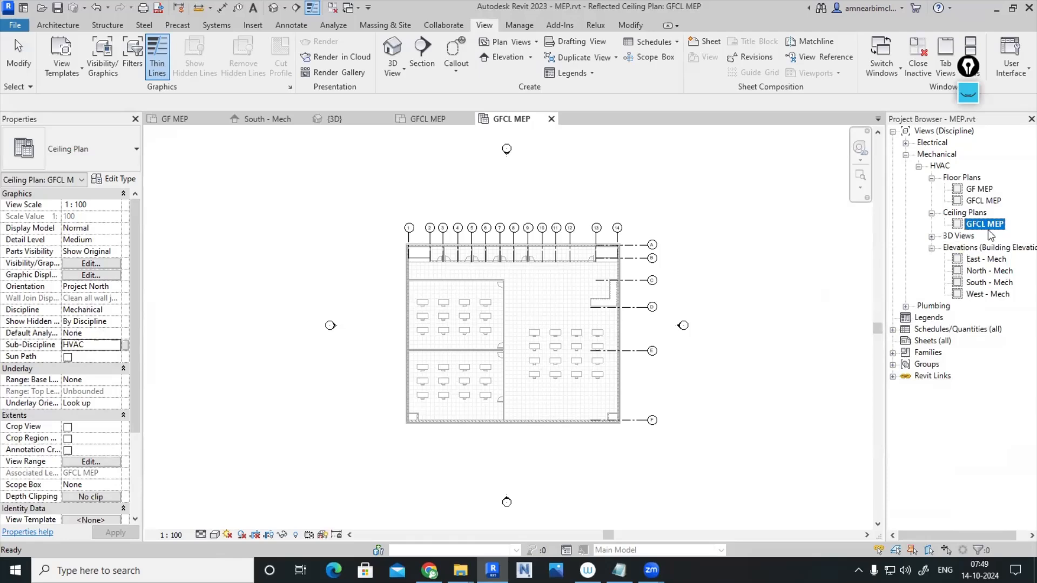
{"action": "left_click", "coordinate": [835, 241]}
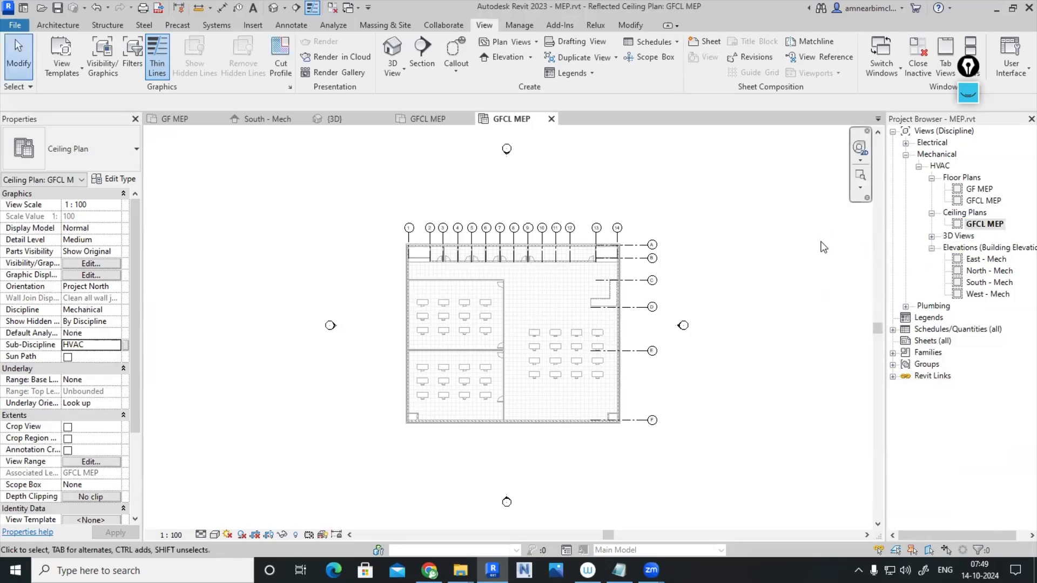
{"action": "double_click", "coordinate": [982, 203]}
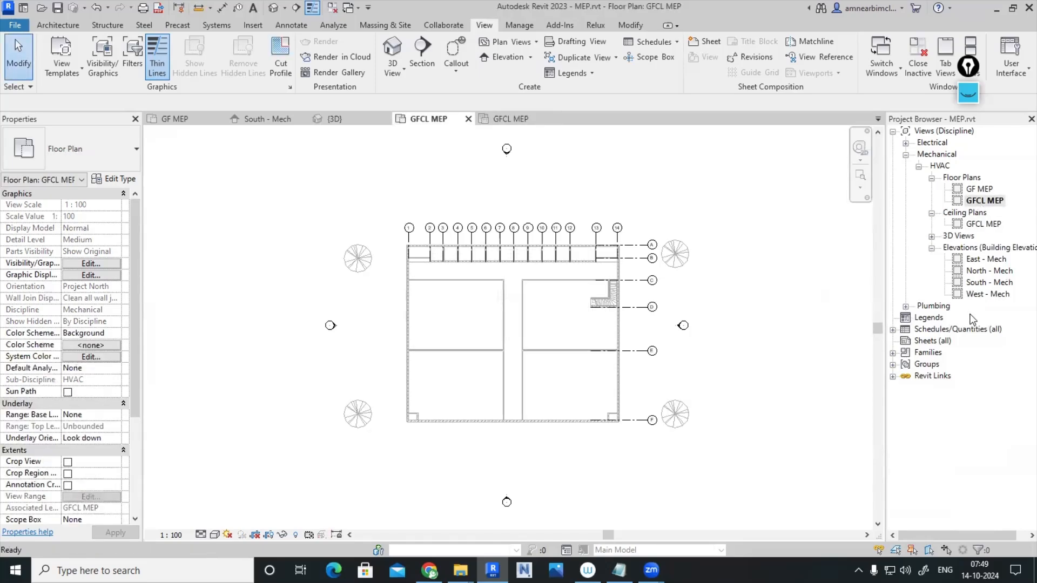
{"action": "double_click", "coordinate": [981, 284]}
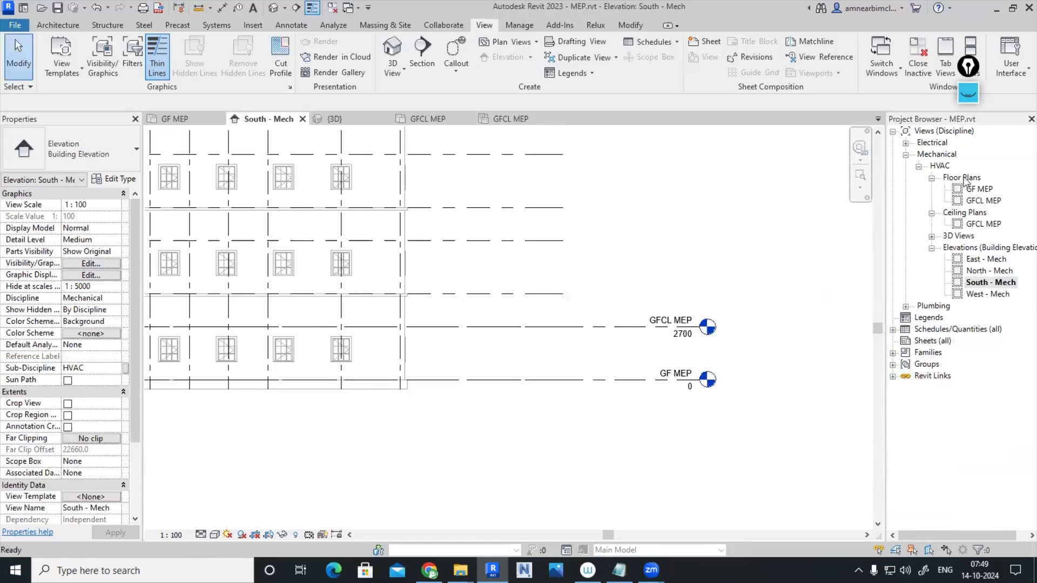
{"action": "left_click", "coordinate": [983, 201]}
{"action": "right_click", "coordinate": [984, 202]}
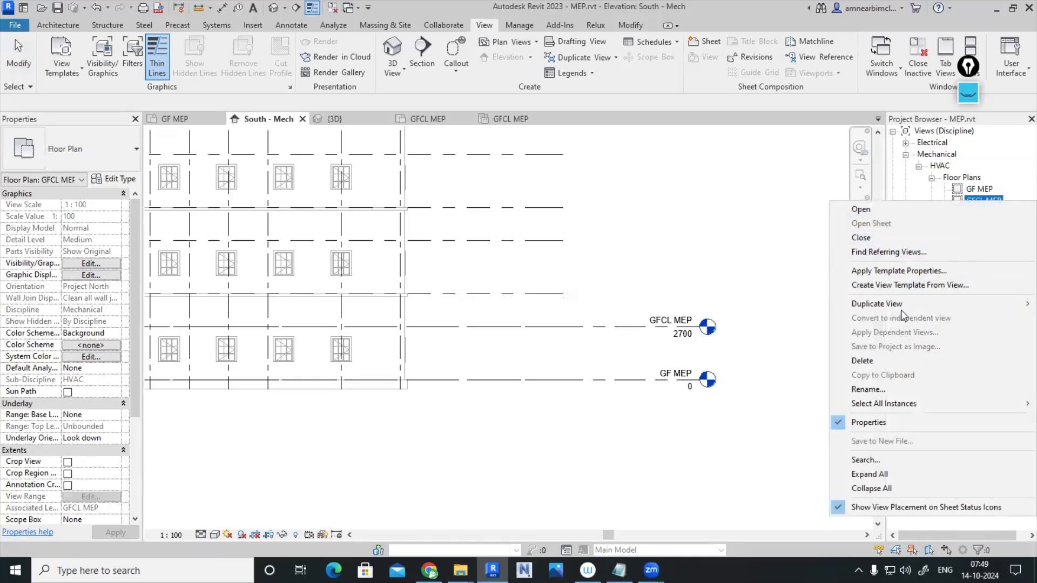
{"action": "left_click", "coordinate": [867, 389]}
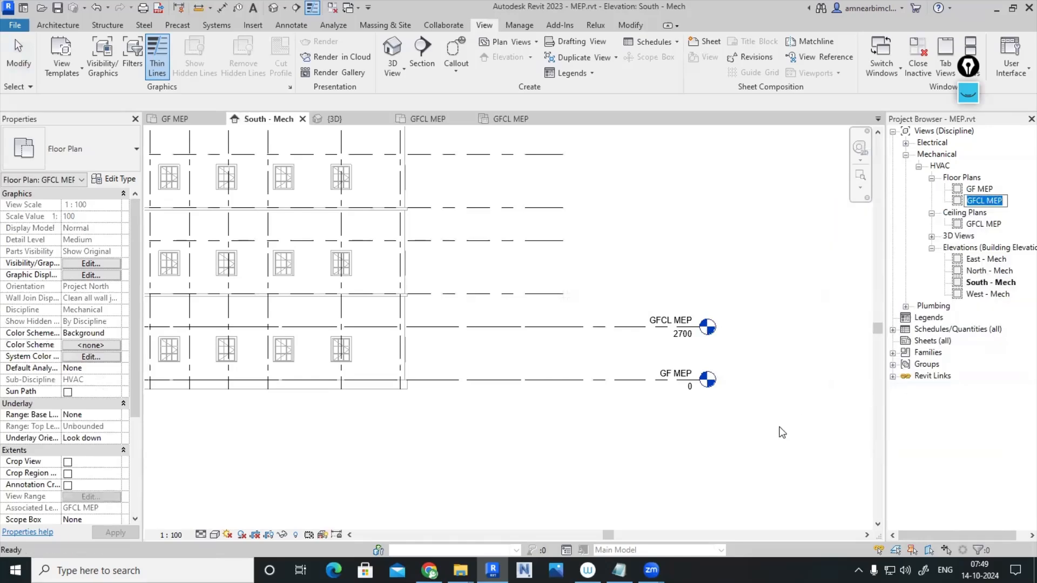
{"action": "left_click", "coordinate": [990, 271]}
Delete the GFCL MEP floor plan from the Mechanical HVAC views
{"action": "right_click", "coordinate": [988, 202]}
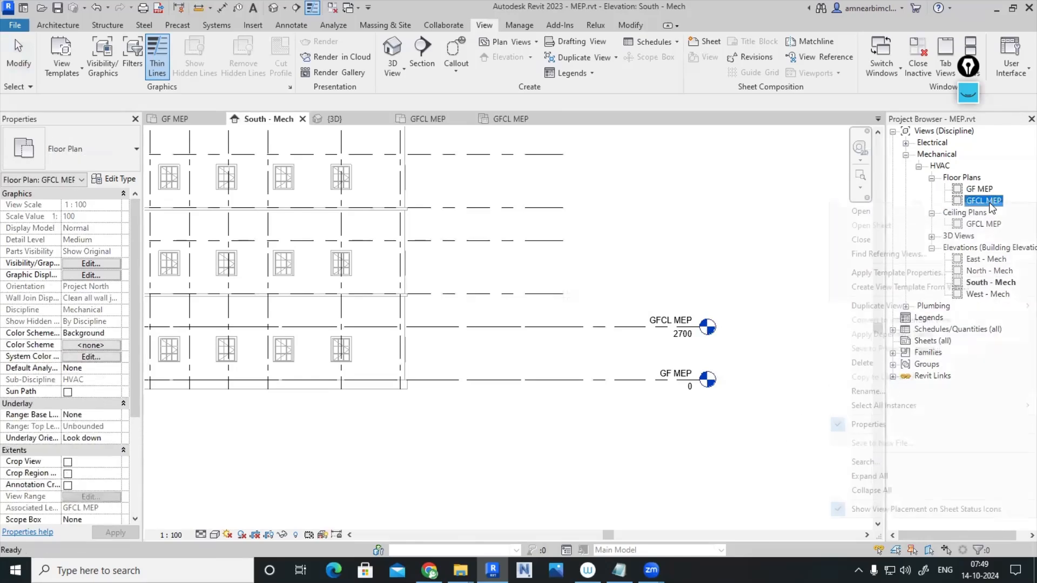
{"action": "left_click", "coordinate": [887, 362]}
{"action": "left_click", "coordinate": [844, 410]}
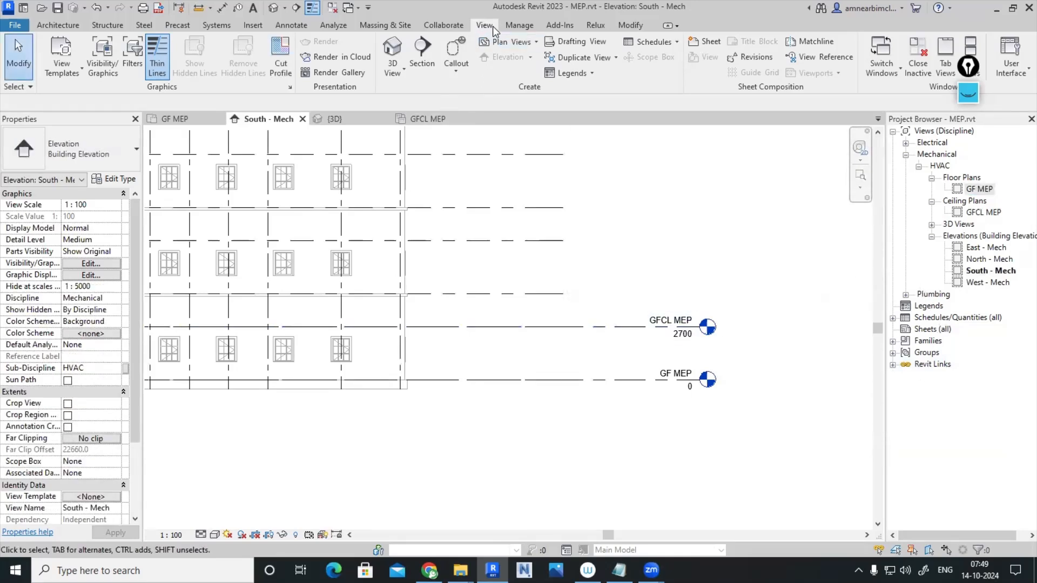
Create a new floor plan for the GFCL MEP level with duplicate views allowed, checking the type's view template
{"action": "left_click", "coordinate": [511, 41]}
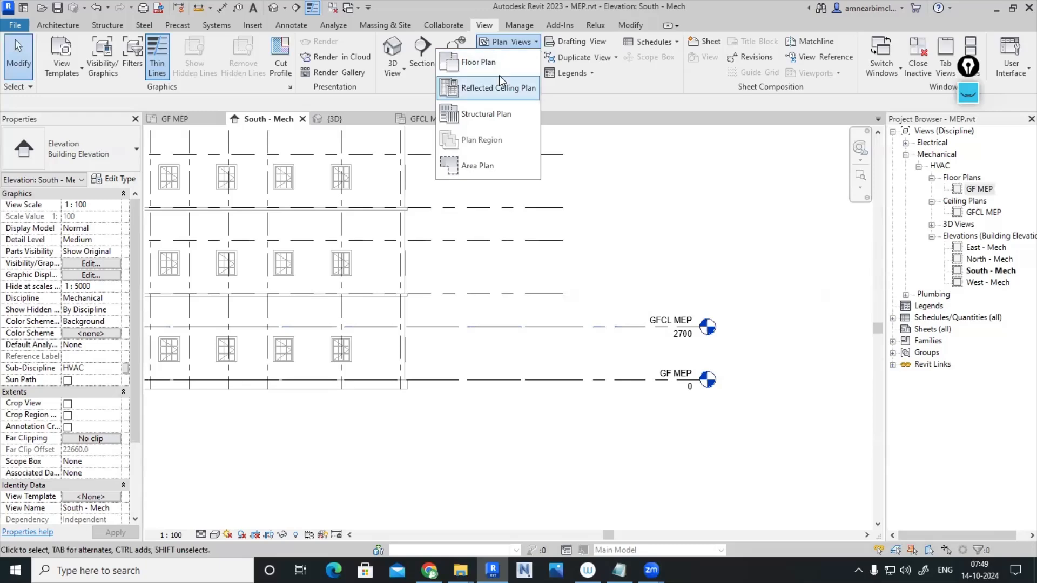
{"action": "left_click", "coordinate": [492, 65]}
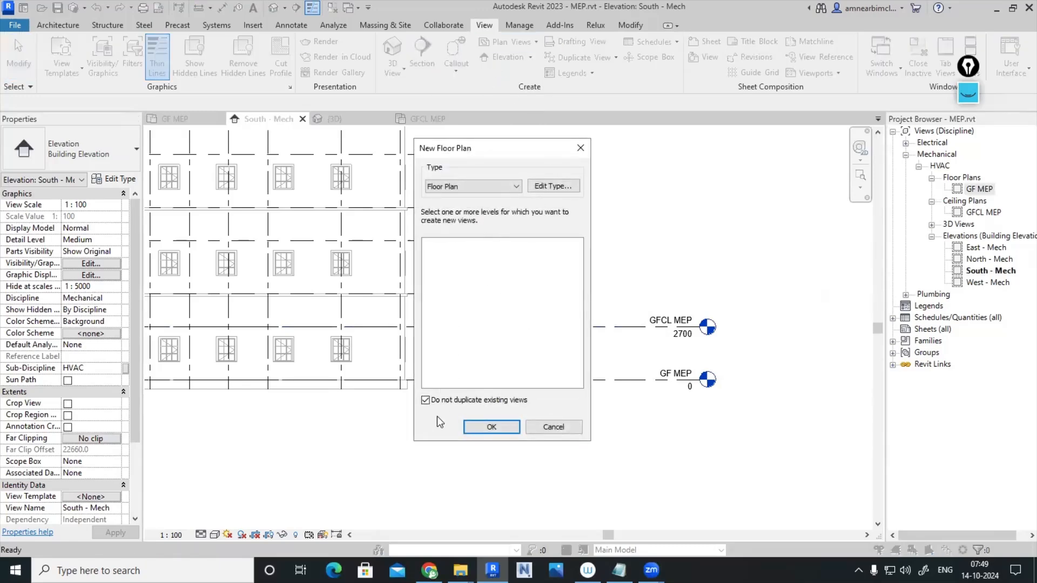
{"action": "left_click", "coordinate": [424, 404]}
{"action": "left_click", "coordinate": [453, 251]}
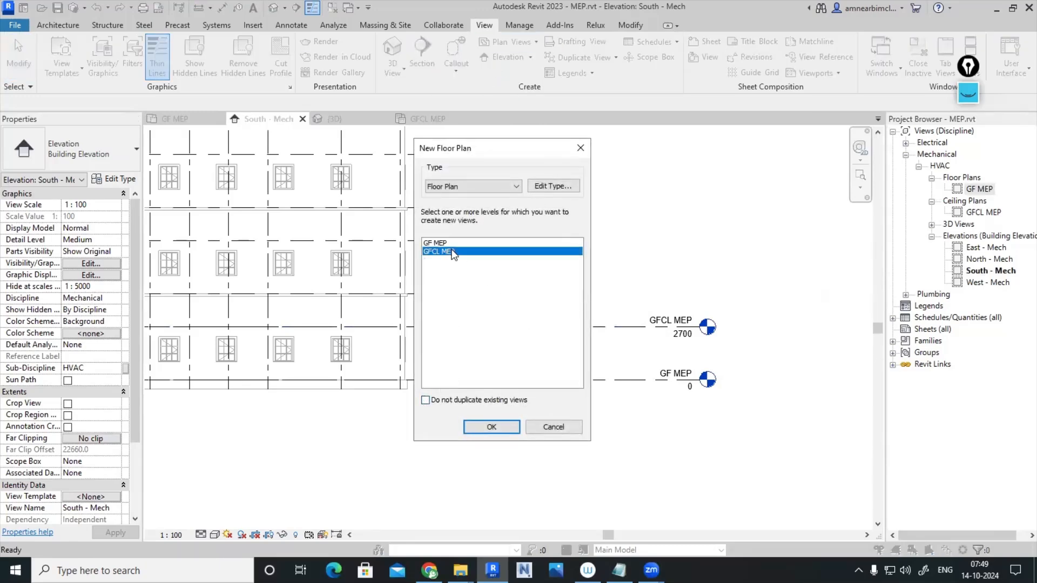
{"action": "left_click", "coordinate": [560, 190]}
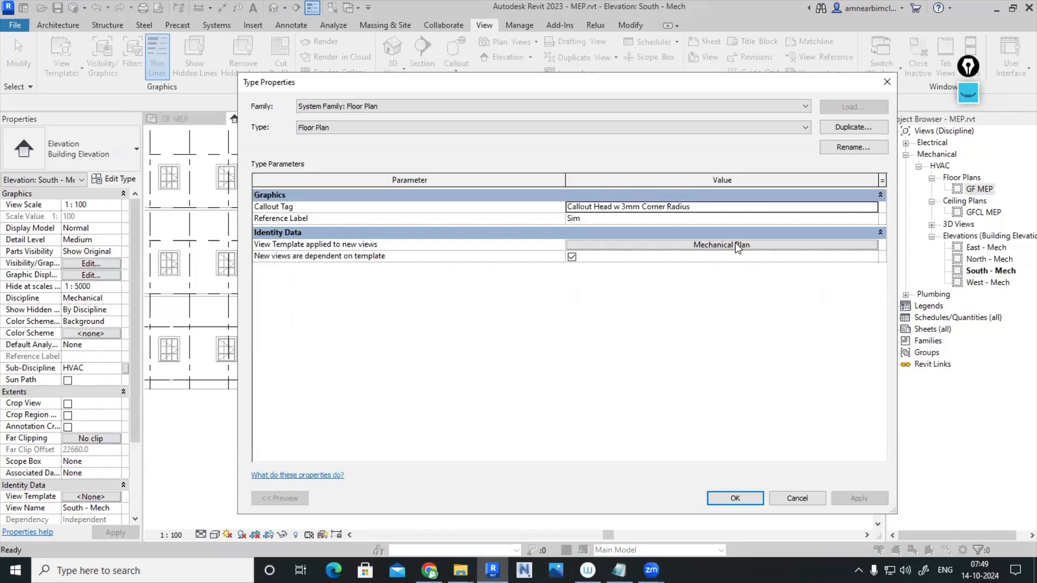
{"action": "left_click", "coordinate": [746, 500]}
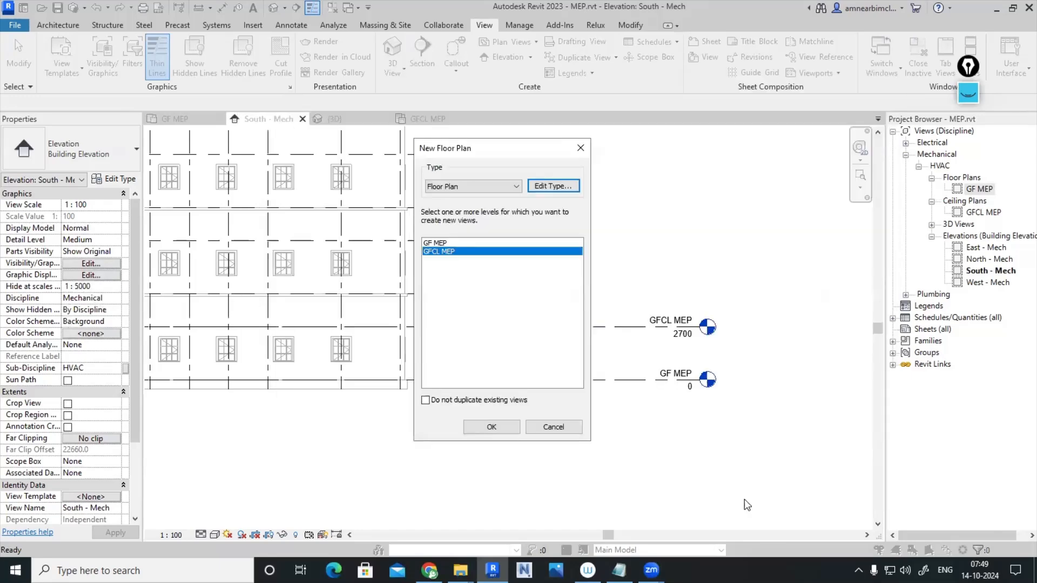
{"action": "left_click", "coordinate": [491, 427]}
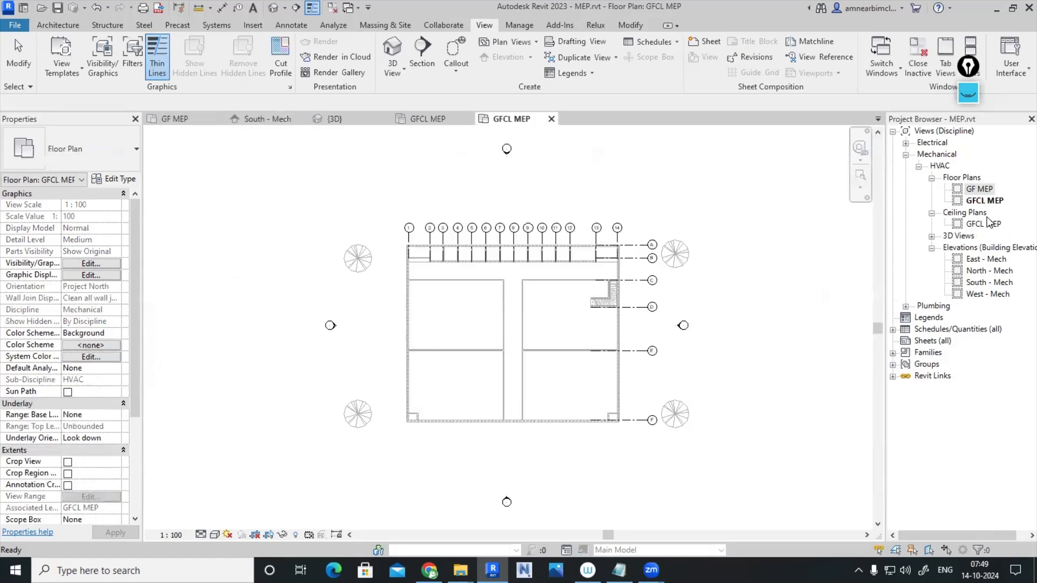
{"action": "left_click", "coordinate": [985, 203]}
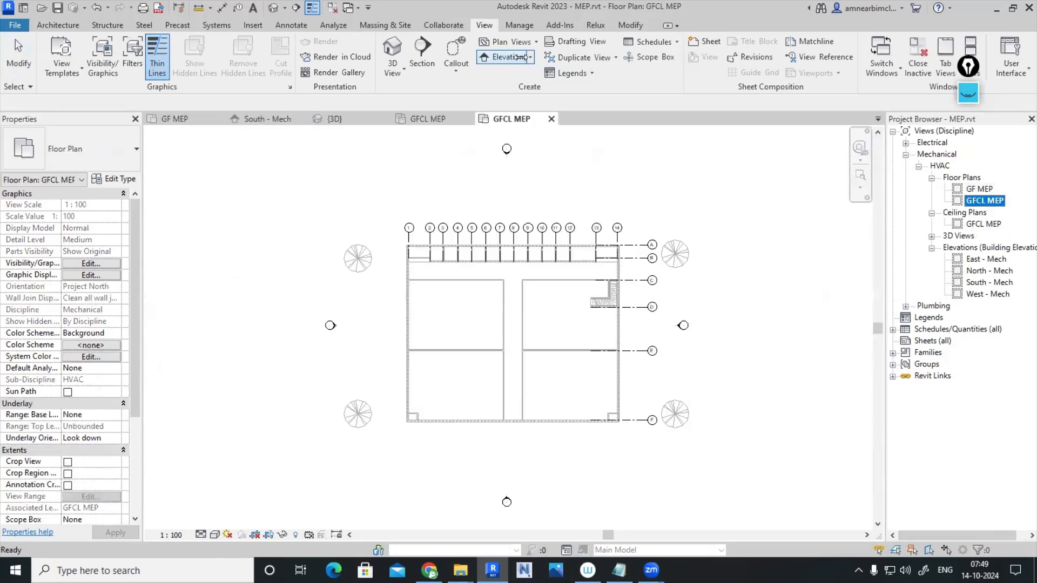
Create a reflected ceiling plan for the GF MEP level with duplicate views allowed, checking the Ceiling Plan type properties
{"action": "left_click", "coordinate": [510, 43]}
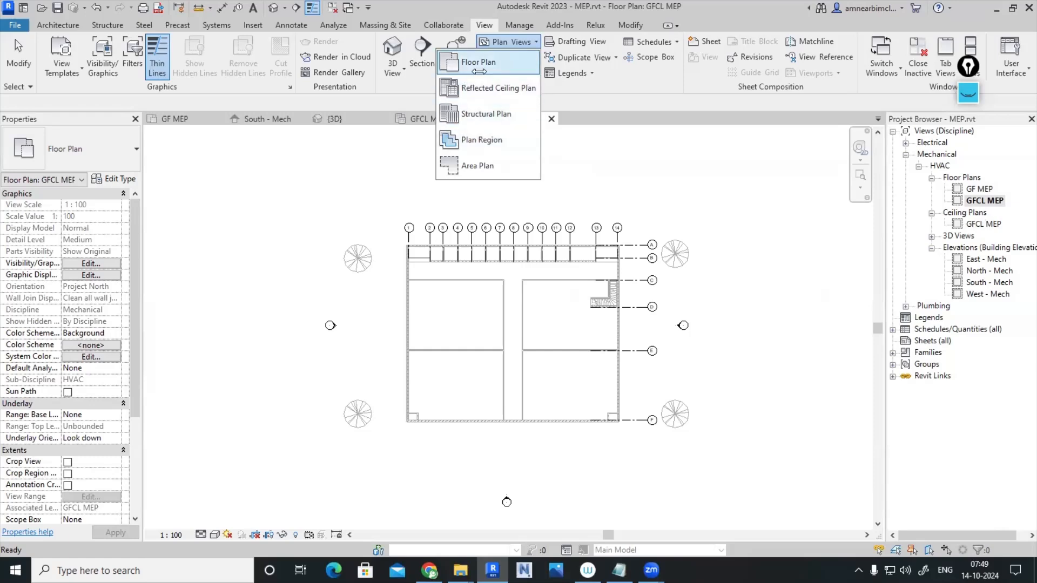
{"action": "left_click", "coordinate": [486, 87]}
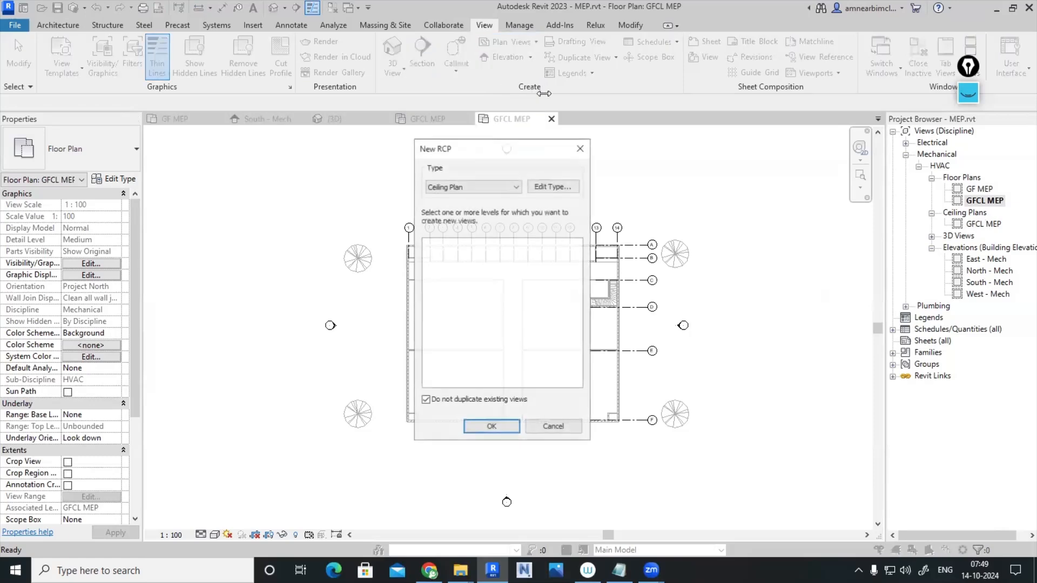
{"action": "left_click", "coordinate": [426, 400]}
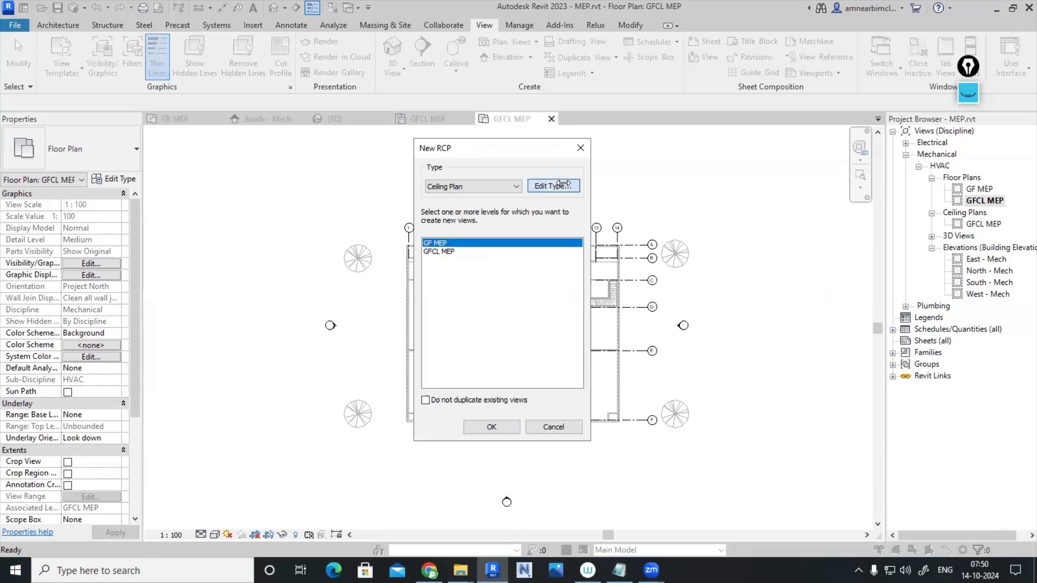
{"action": "left_click", "coordinate": [553, 186]}
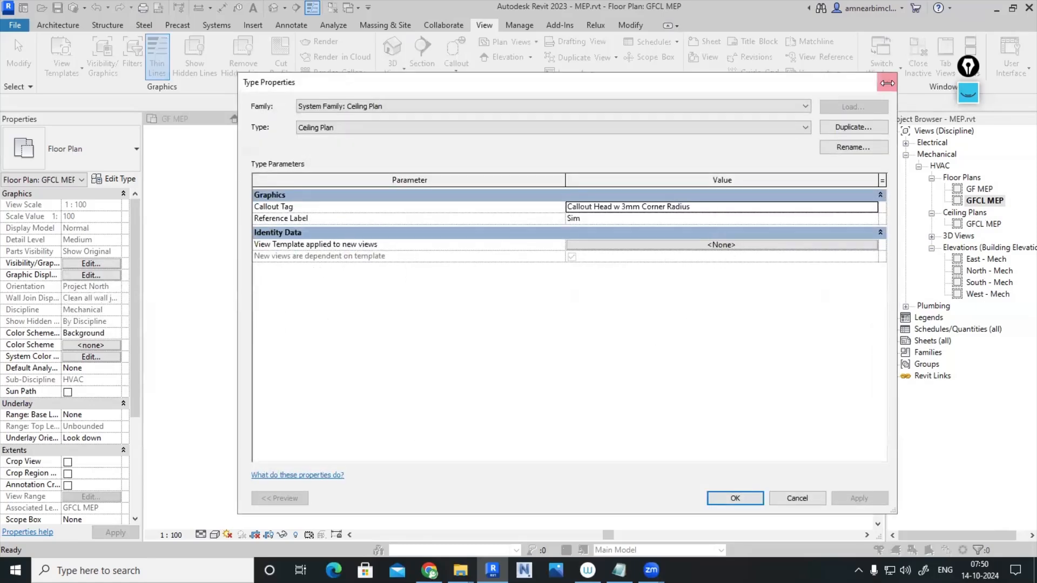
{"action": "left_click", "coordinate": [887, 82]}
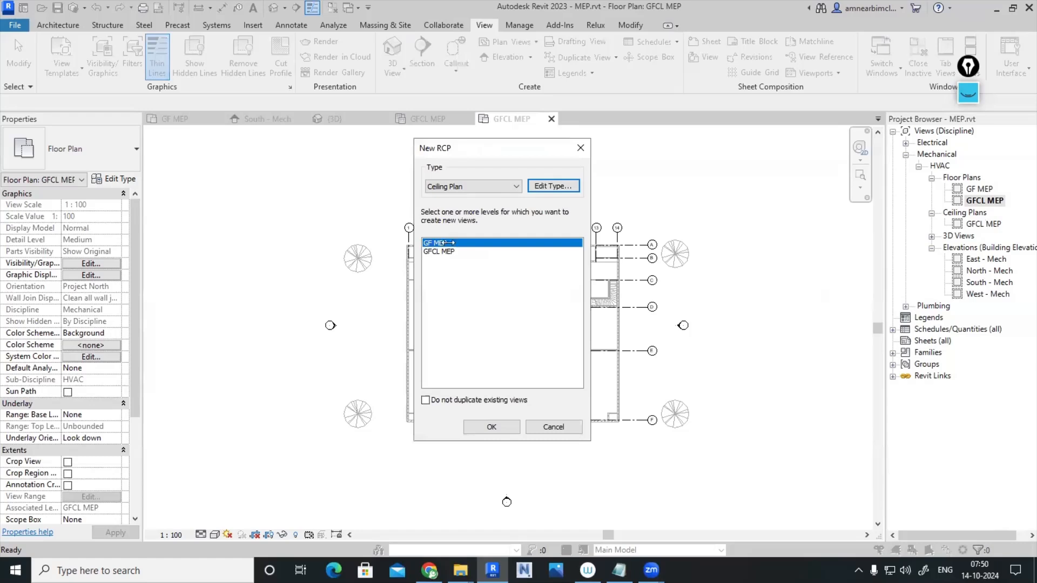
{"action": "left_click", "coordinate": [491, 426]}
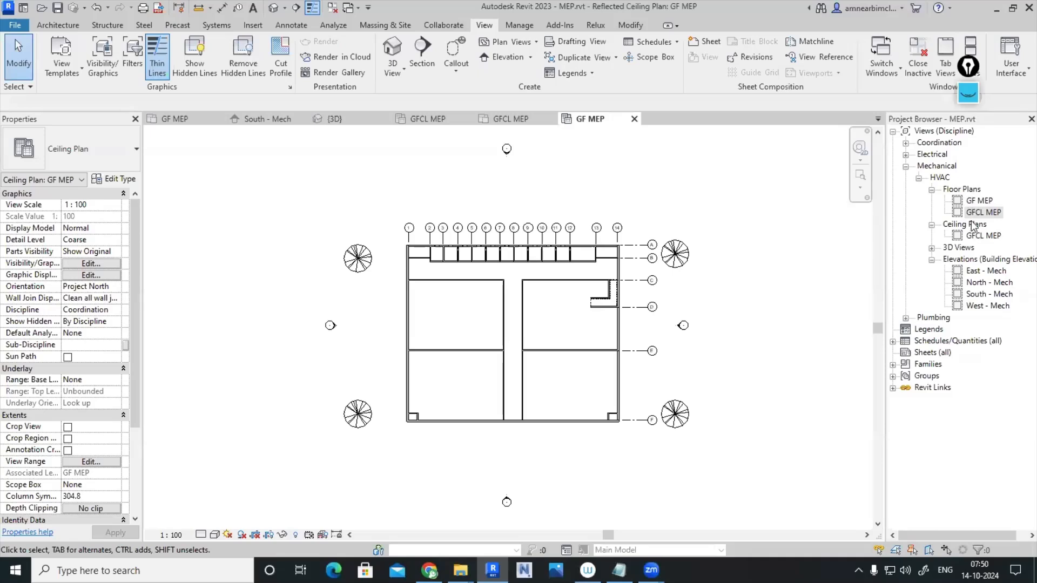
Delete the GF MEP ceiling plan listed under the Coordination discipline's ??? sub-discipline
{"action": "left_click", "coordinate": [906, 166]}
{"action": "left_click", "coordinate": [933, 144]}
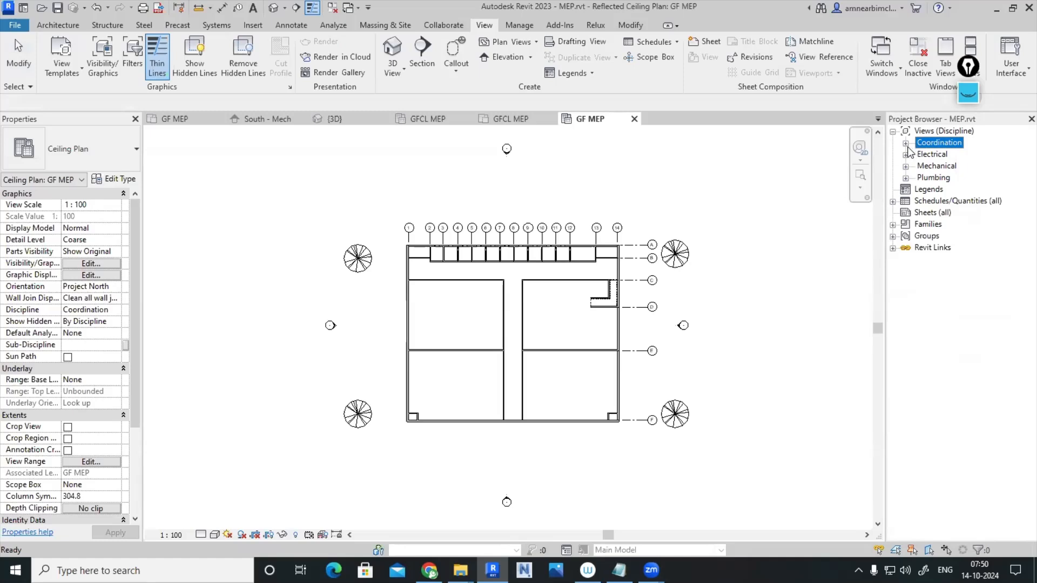
{"action": "left_click", "coordinate": [906, 143]}
{"action": "left_click", "coordinate": [918, 155]}
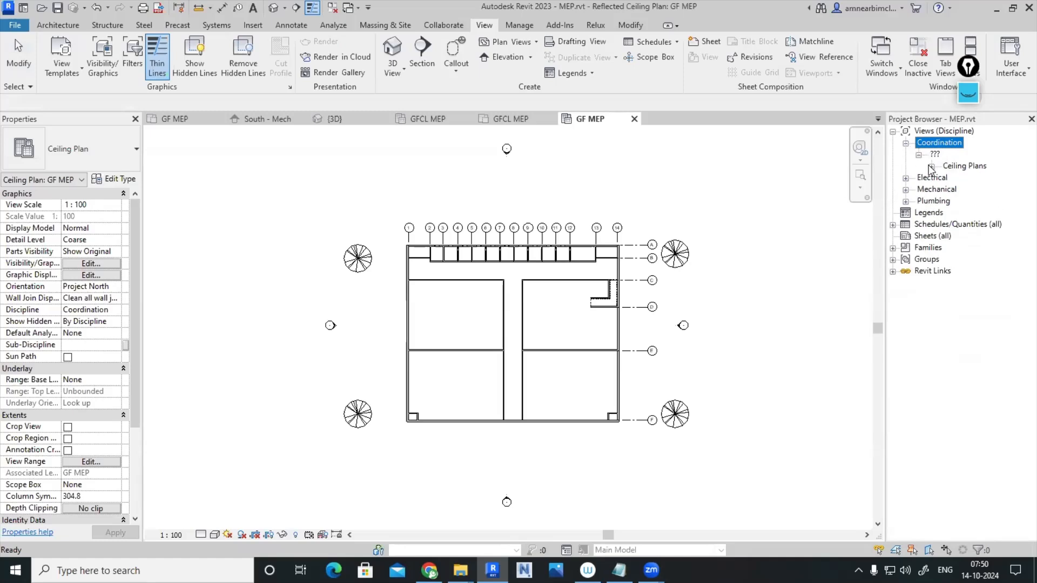
{"action": "left_click", "coordinate": [931, 167]}
{"action": "left_click", "coordinate": [967, 178]}
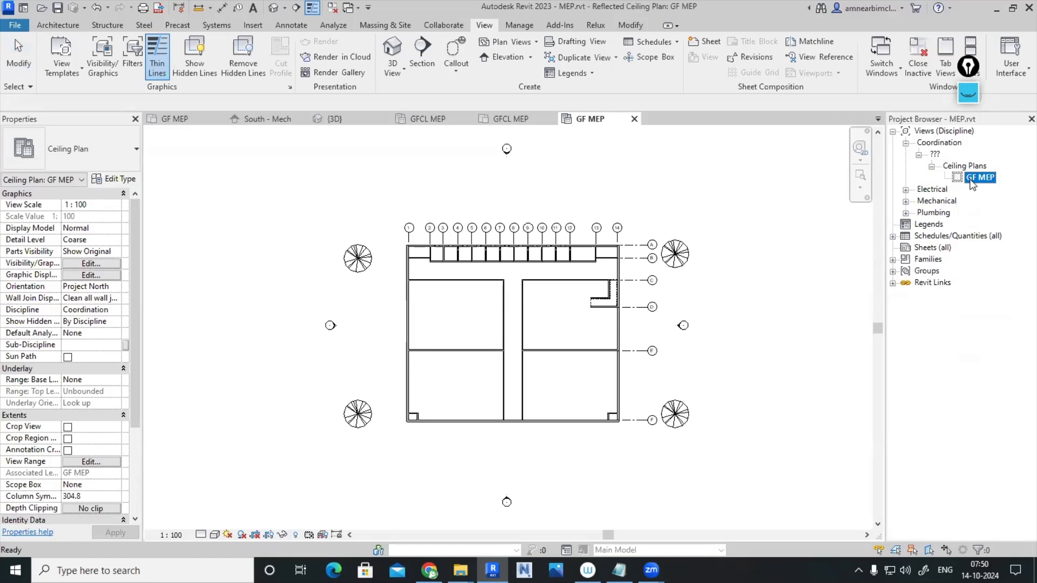
{"action": "key", "text": "Delete"}
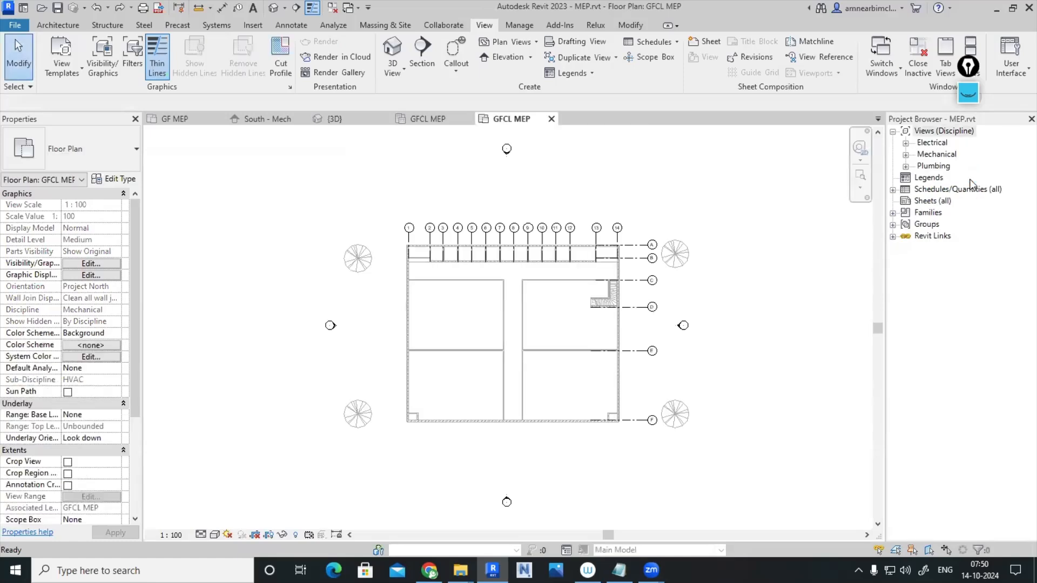
Create another reflected ceiling plan for the GF MEP level with duplicate views allowed, checking the Ceiling Plan type's view template
{"action": "left_click", "coordinate": [906, 155]}
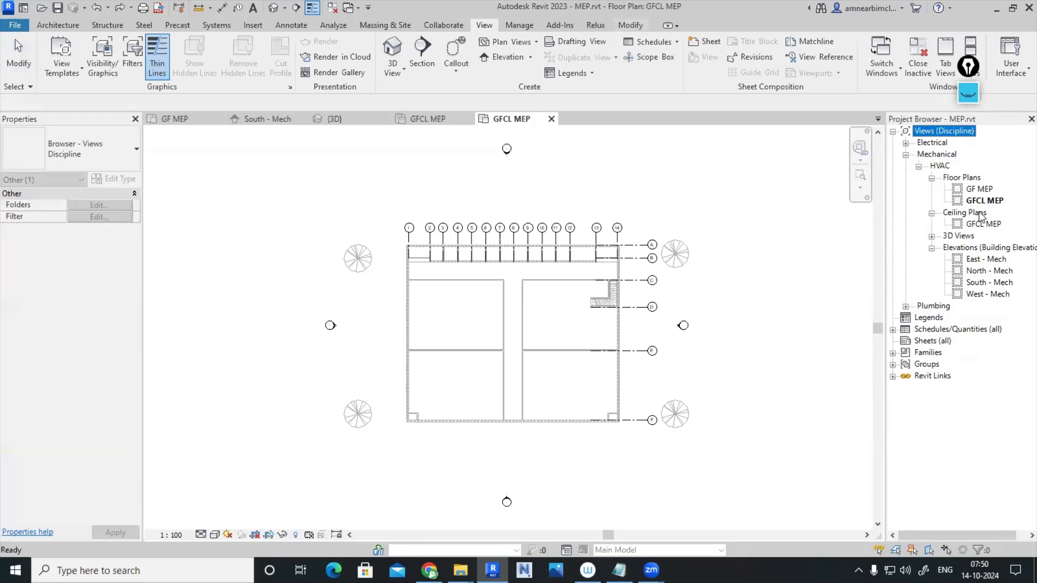
{"action": "left_click", "coordinate": [519, 44]}
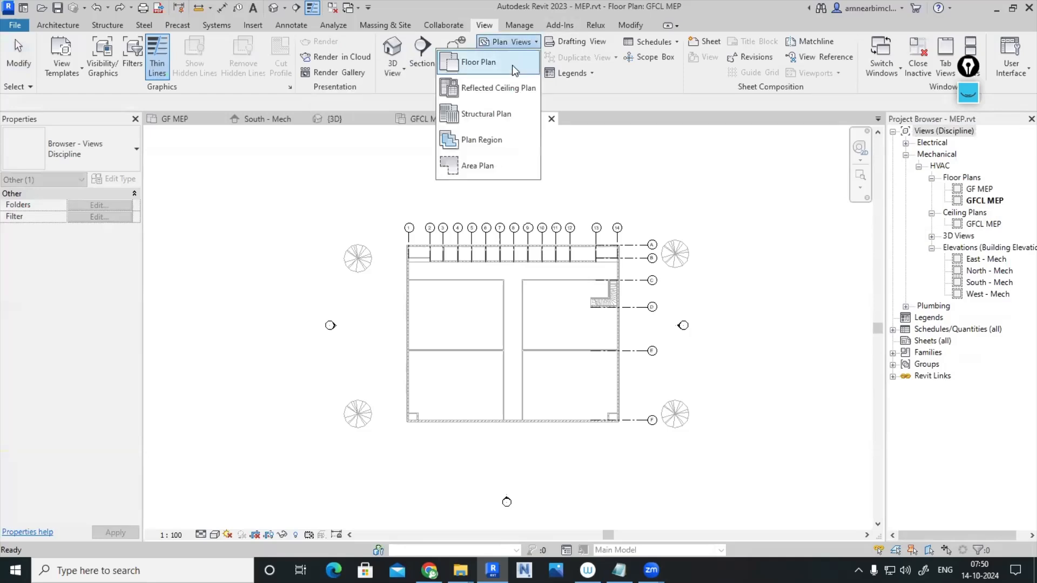
{"action": "left_click", "coordinate": [500, 88]}
{"action": "left_click", "coordinate": [425, 401]}
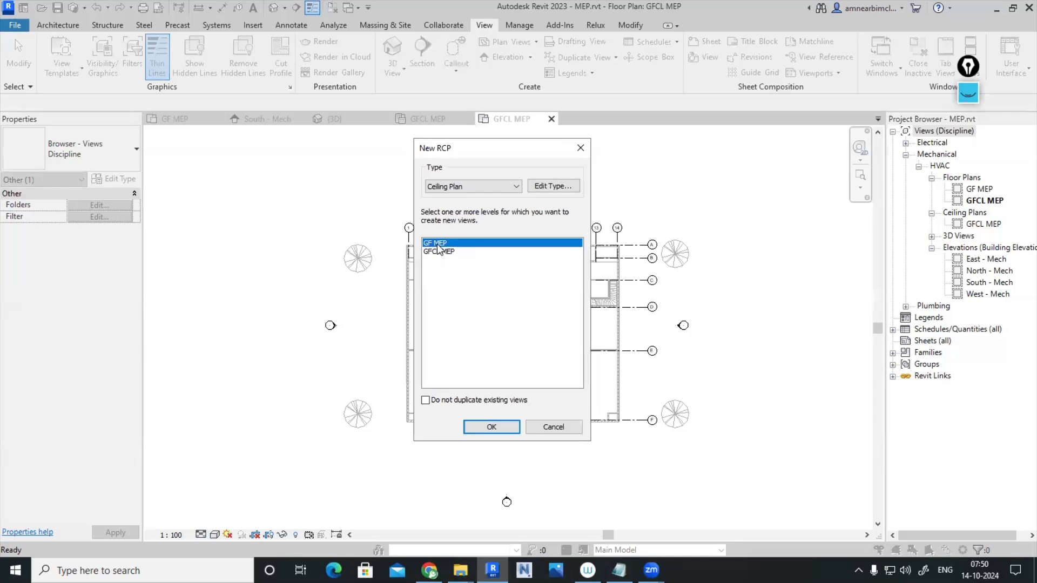
{"action": "left_click", "coordinate": [556, 186]}
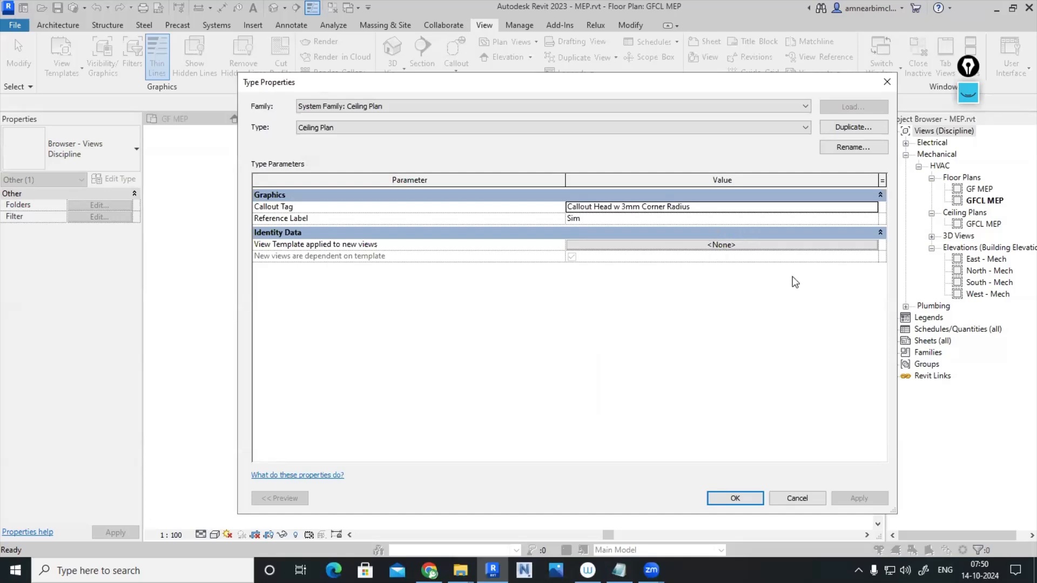
{"action": "left_click", "coordinate": [735, 498]}
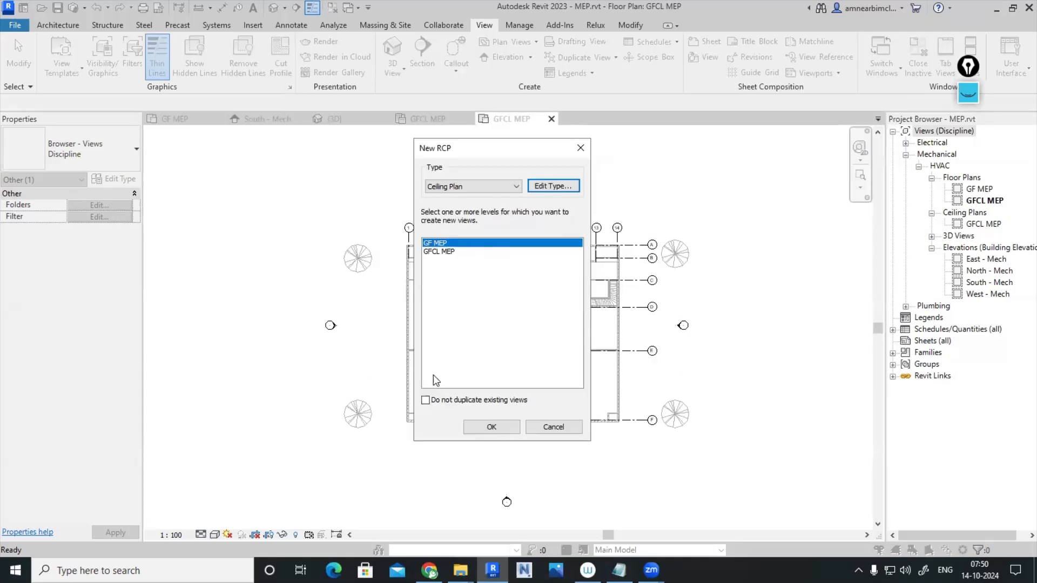
{"action": "left_click", "coordinate": [492, 428]}
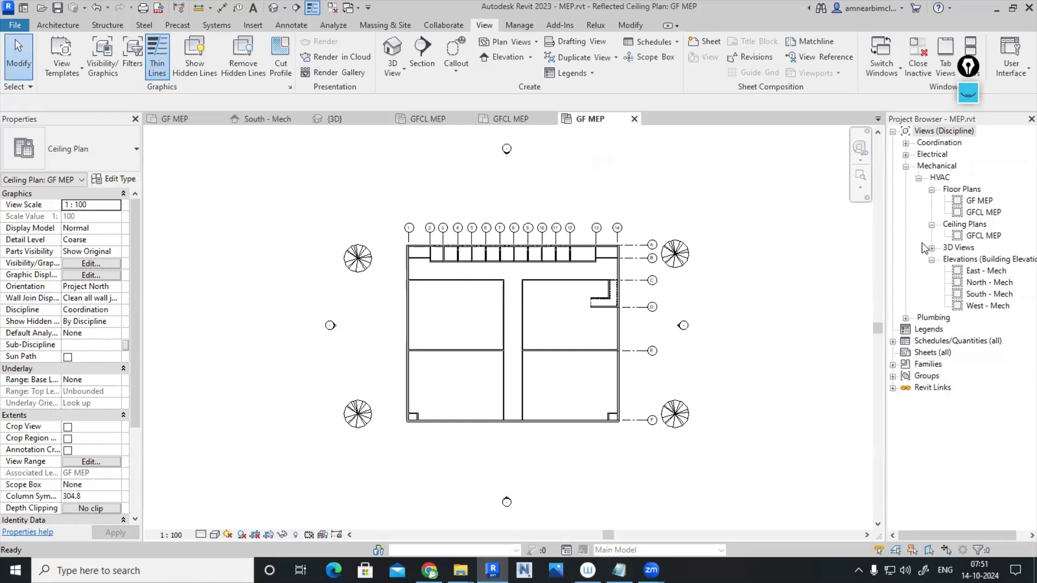
Set the Coordination GF MEP ceiling plan's Discipline to Mechanical and its Sub-Discipline to HVAC, and apply the changes
{"action": "left_click", "coordinate": [906, 149]}
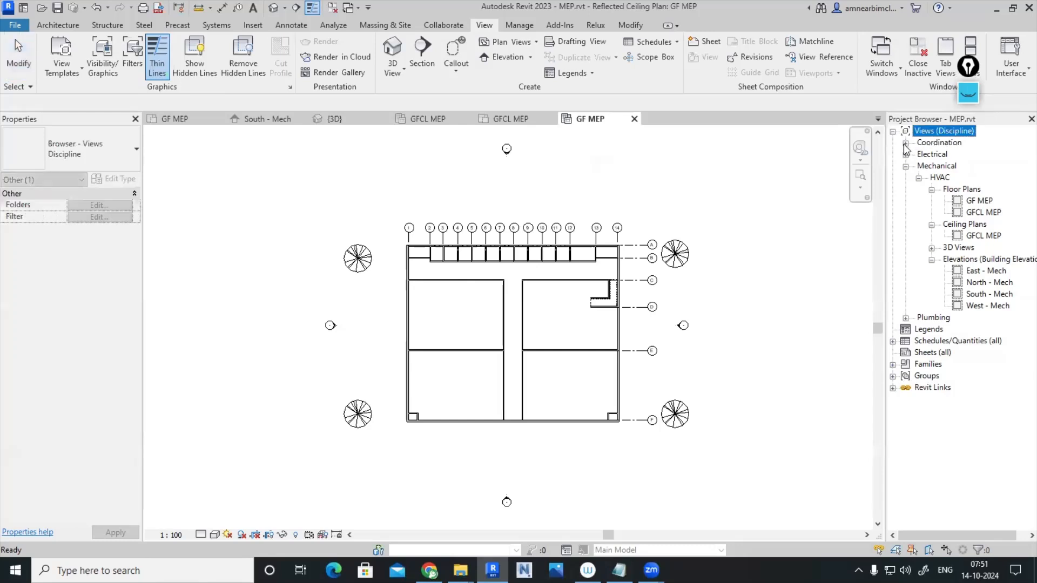
{"action": "left_click", "coordinate": [906, 143]}
{"action": "left_click", "coordinate": [919, 155]}
{"action": "left_click", "coordinate": [932, 167]}
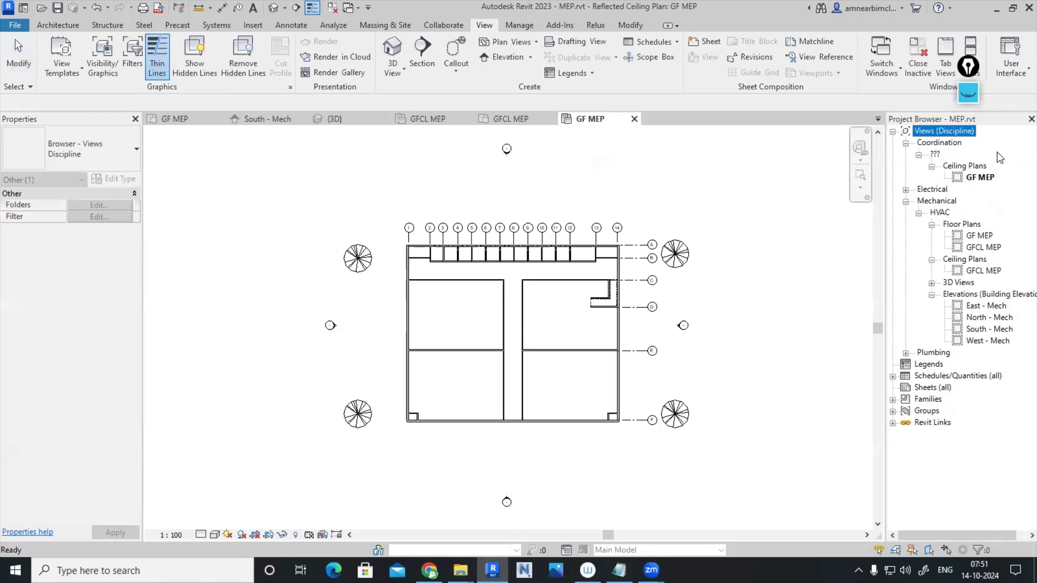
{"action": "left_click", "coordinate": [978, 180]}
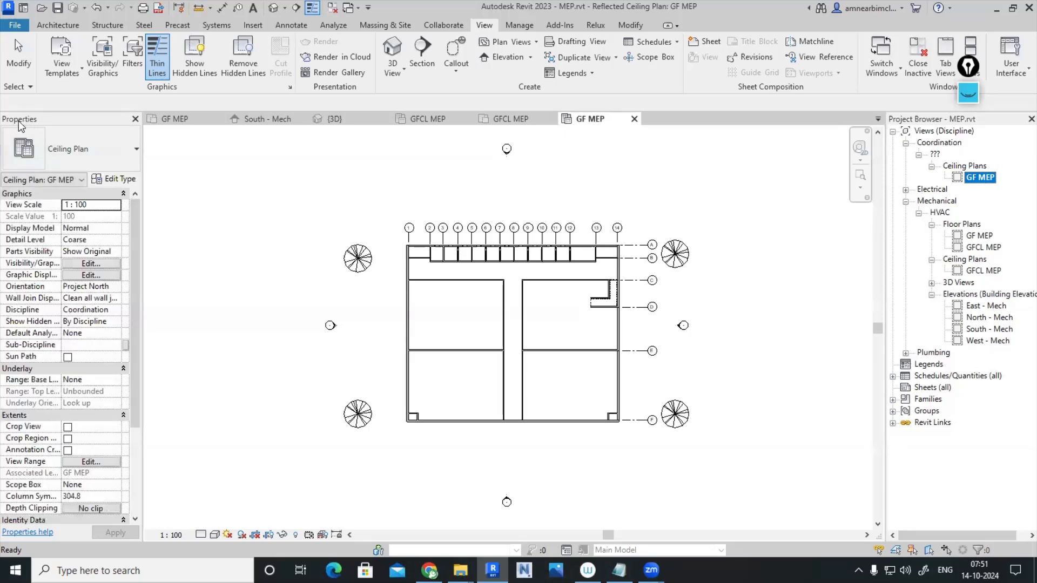
{"action": "left_click", "coordinate": [116, 313]}
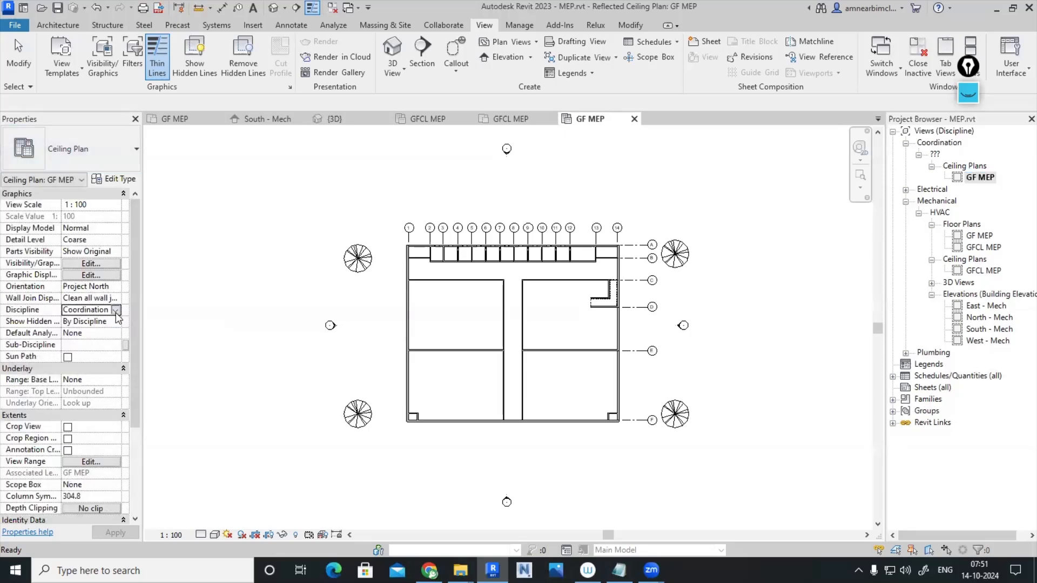
{"action": "left_click", "coordinate": [116, 311]}
{"action": "left_click", "coordinate": [89, 344]}
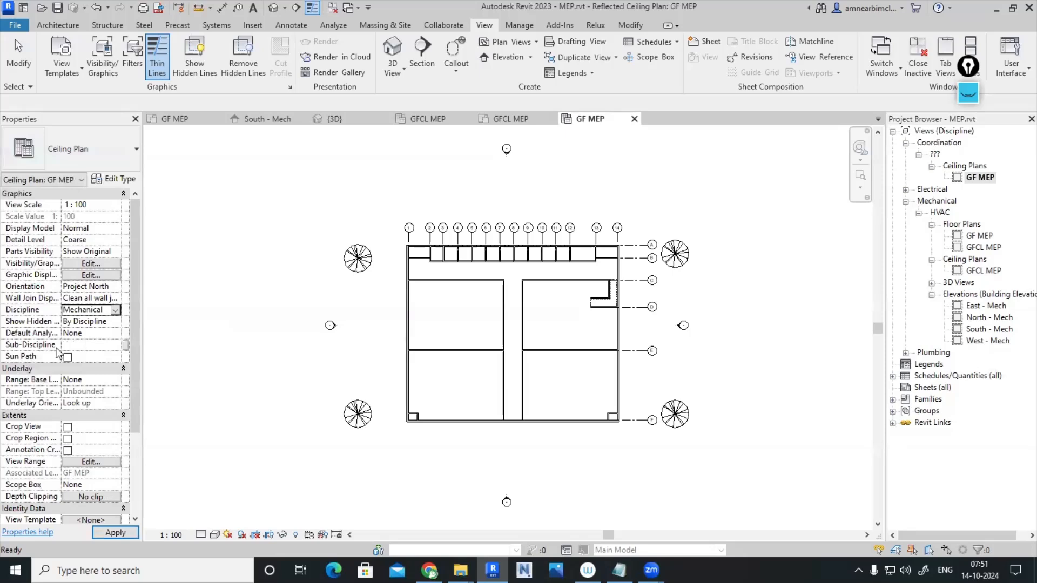
{"action": "left_click", "coordinate": [116, 346]}
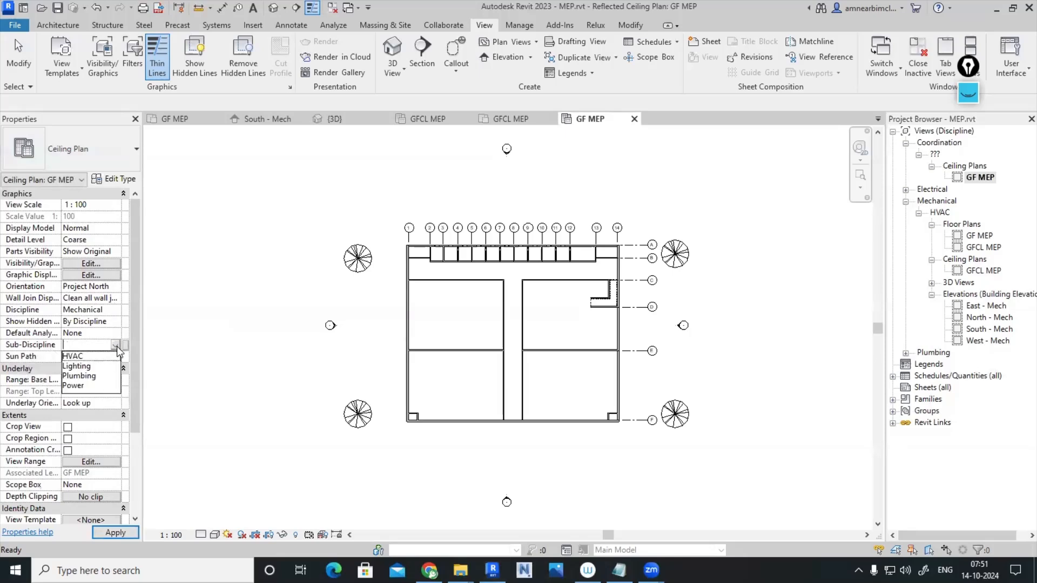
{"action": "left_click", "coordinate": [95, 358]}
{"action": "left_click", "coordinate": [116, 532]}
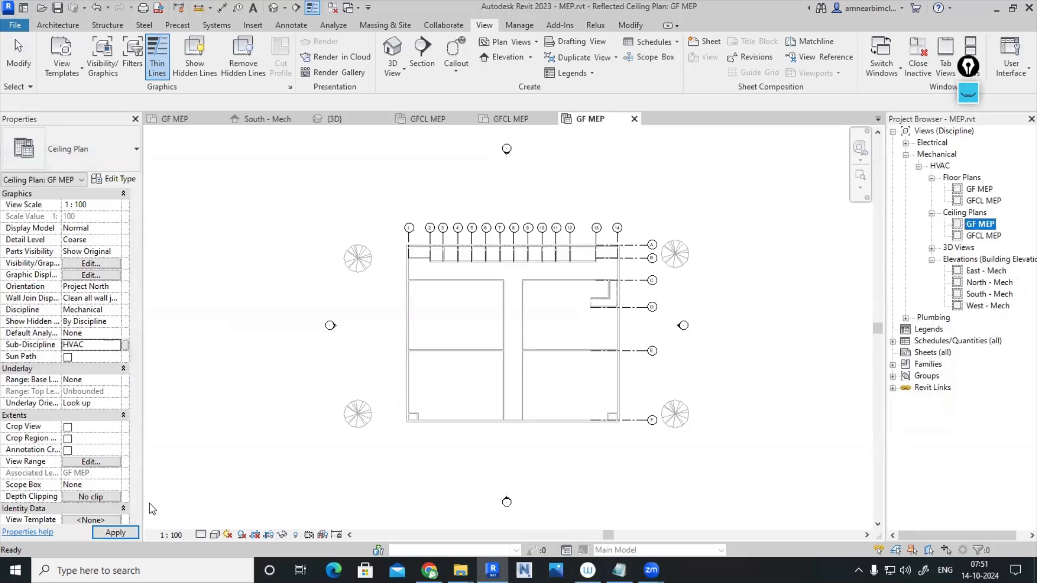
Remove the GF MEP ceiling plan from the Mechanical HVAC views, and check the GFCL MEP ceiling plan and GF MEP floor plan properties
{"action": "left_click", "coordinate": [979, 223]}
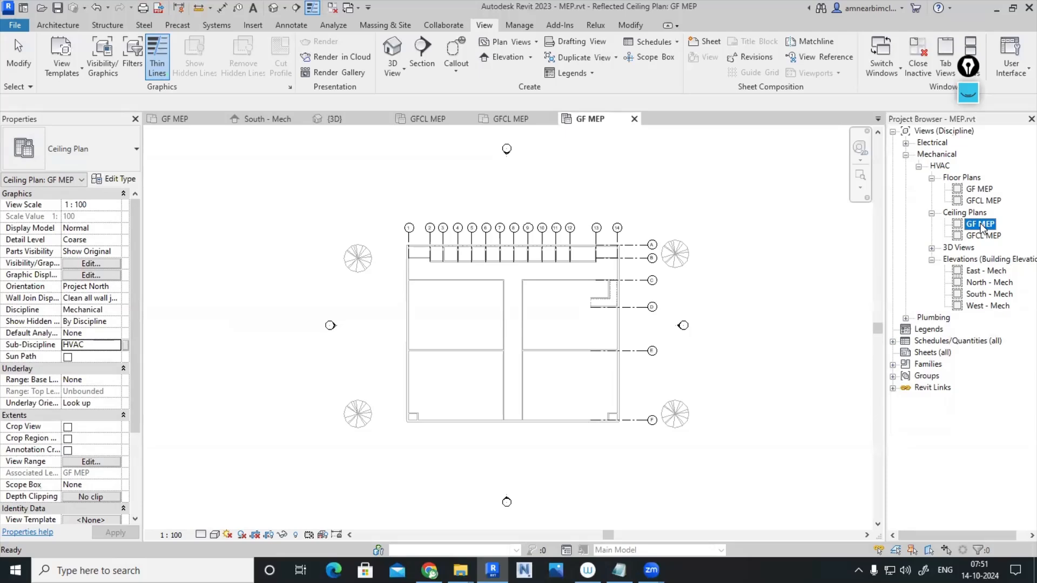
{"action": "key", "text": "ctrl+z"}
{"action": "key", "text": "ctrl+y"}
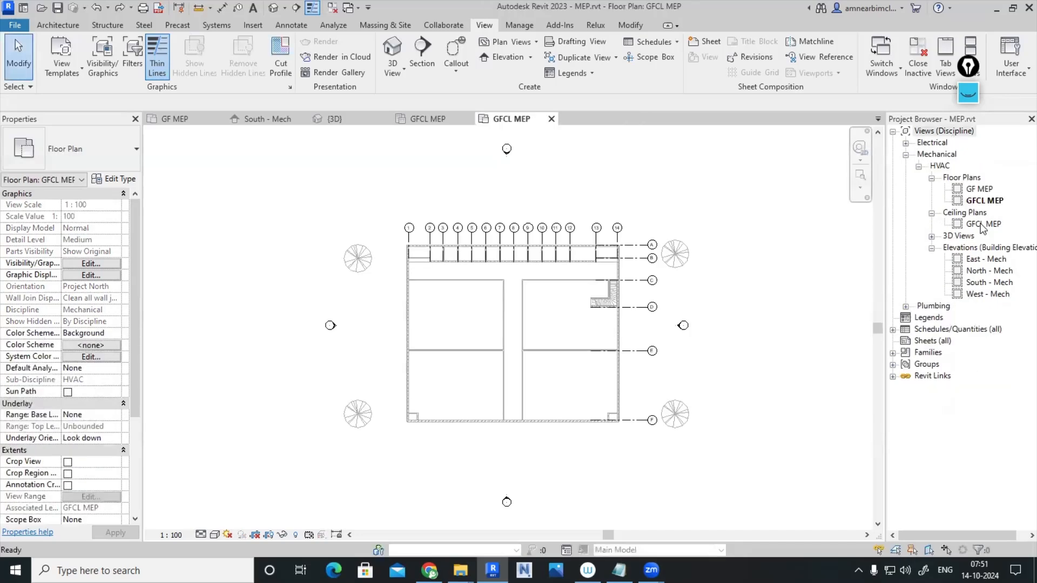
{"action": "left_click", "coordinate": [982, 223]}
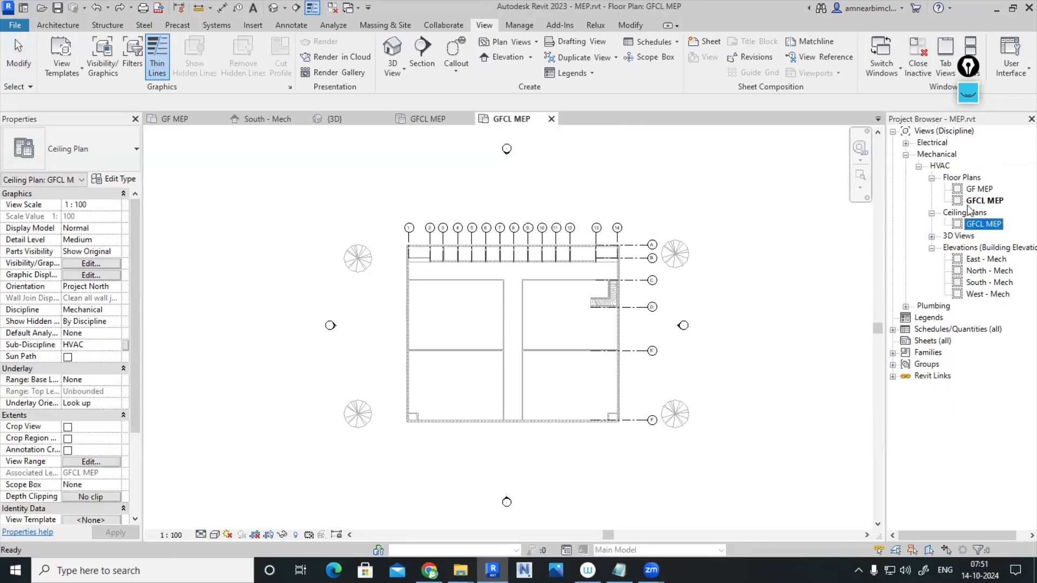
{"action": "left_click", "coordinate": [978, 190]}
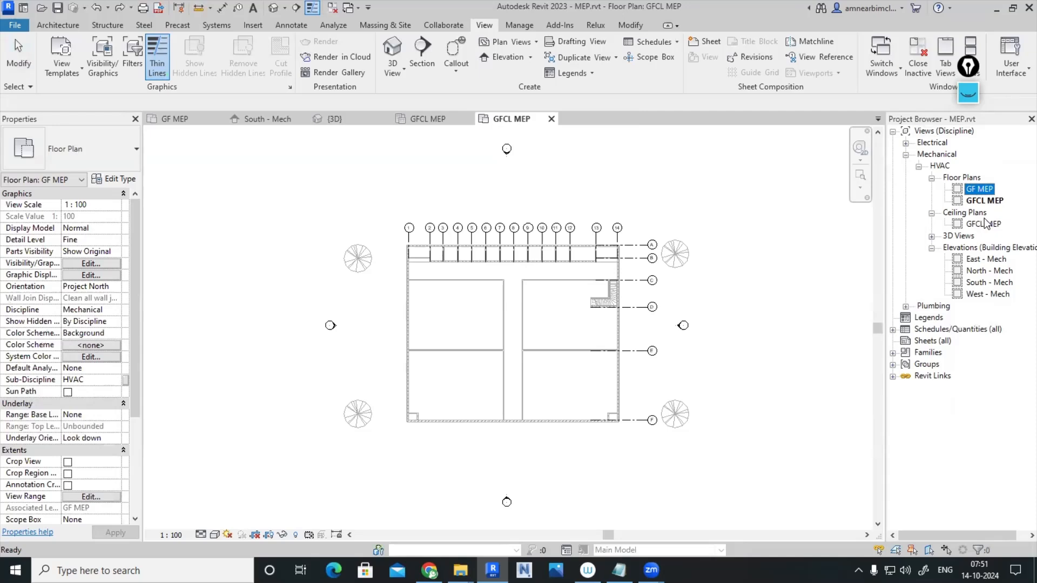
Start a new reflected ceiling plan for the GF MEP level with duplicate views allowed
{"action": "left_click", "coordinate": [512, 44]}
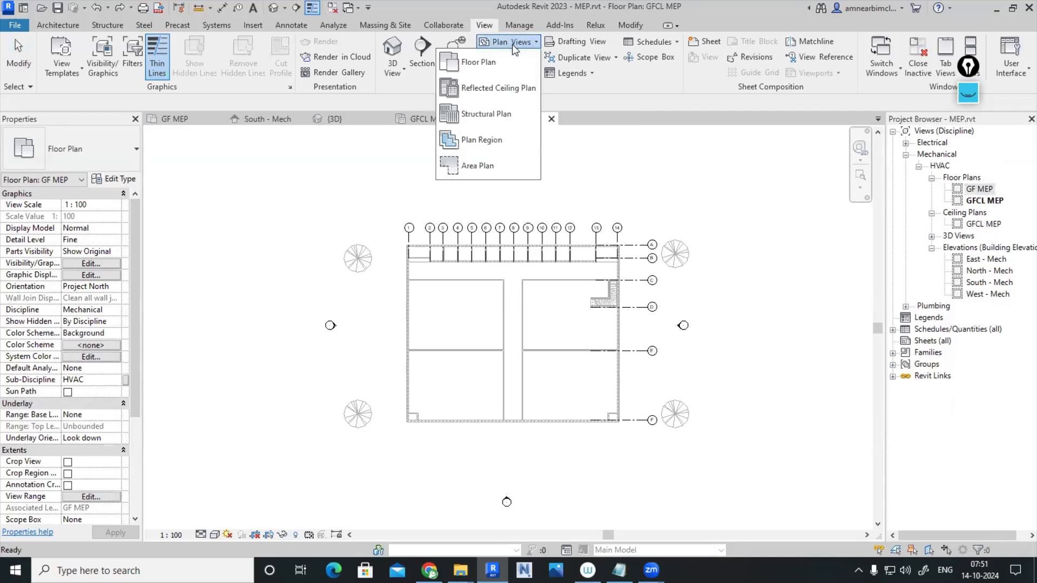
{"action": "left_click", "coordinate": [518, 89]}
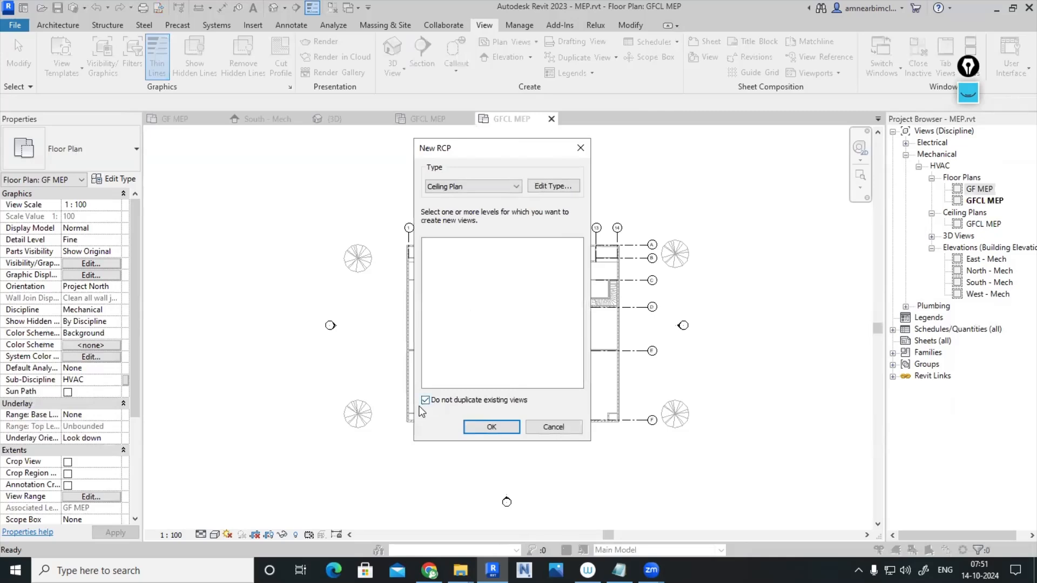
{"action": "left_click", "coordinate": [425, 401]}
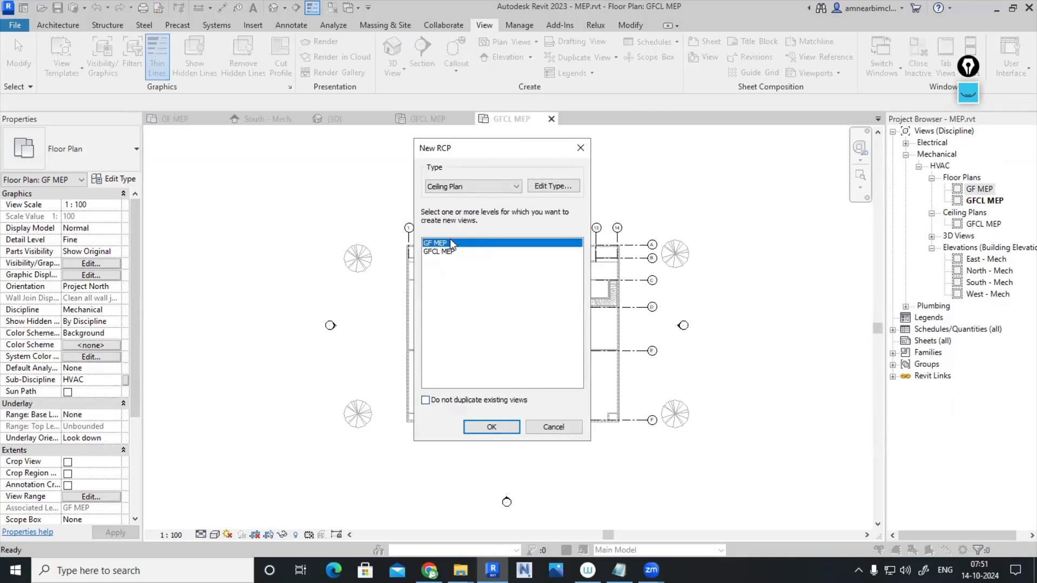
Assign the Mechanical Ceiling template with Sub-Discipline HVAC as the view template applied to new views of the Ceiling Plan type
{"action": "left_click", "coordinate": [563, 189]}
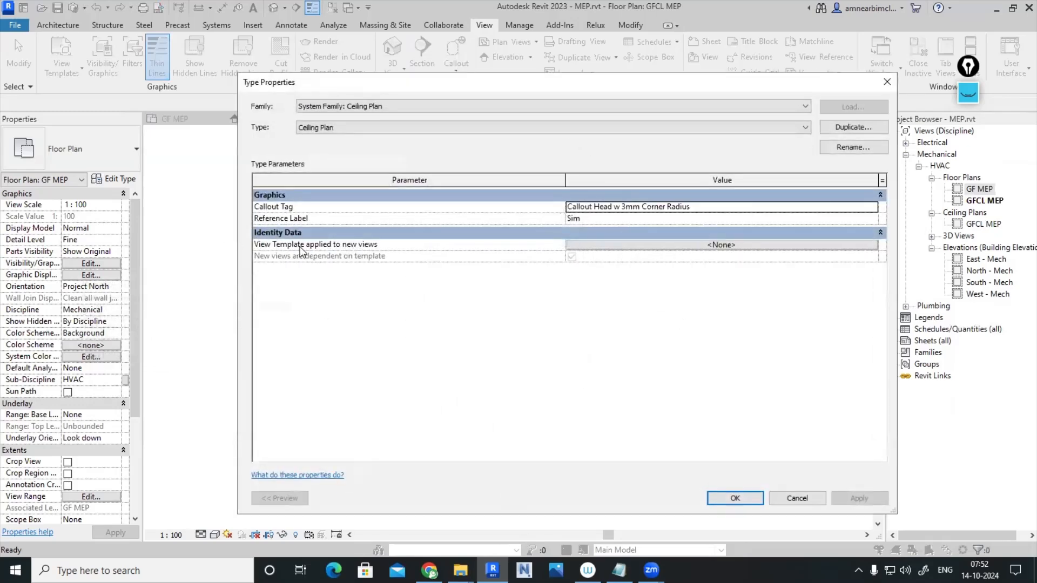
{"action": "left_click", "coordinate": [722, 245]}
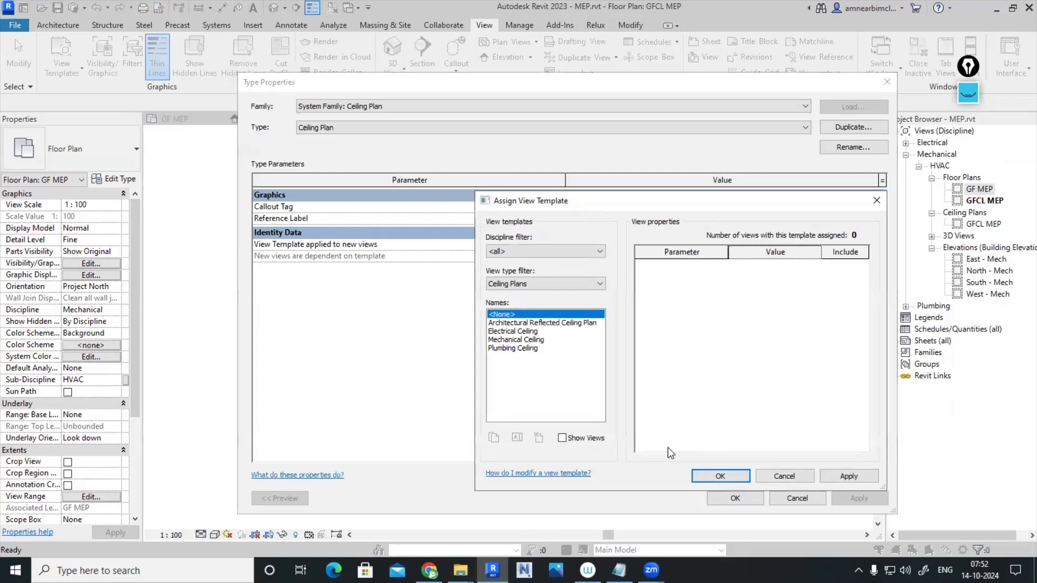
{"action": "left_click", "coordinate": [519, 339]}
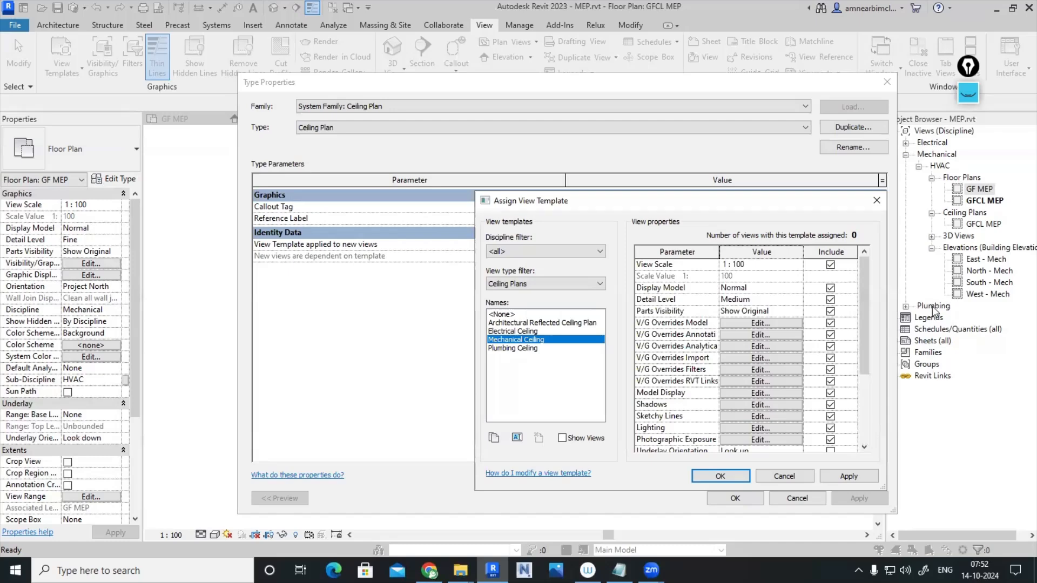
{"action": "left_click", "coordinate": [530, 331]}
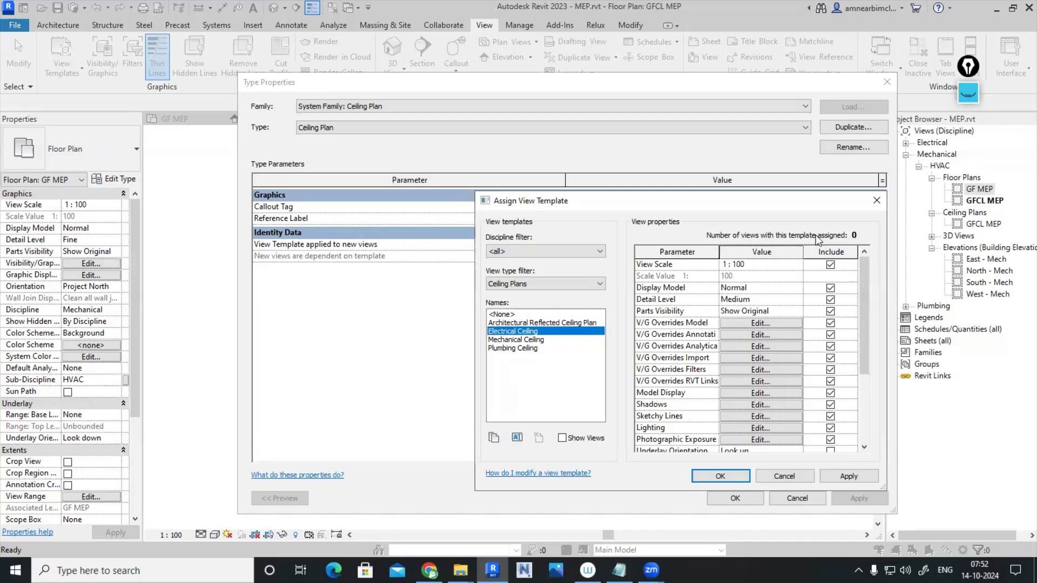
{"action": "left_click", "coordinate": [530, 340]}
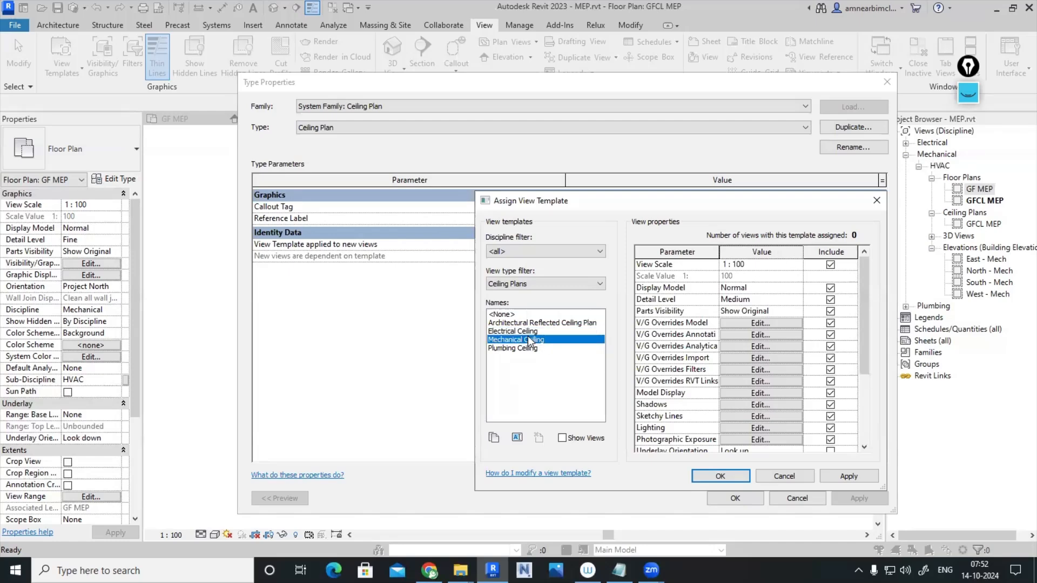
{"action": "left_click_drag", "start_coordinate": [864, 330], "coordinate": [868, 408]}
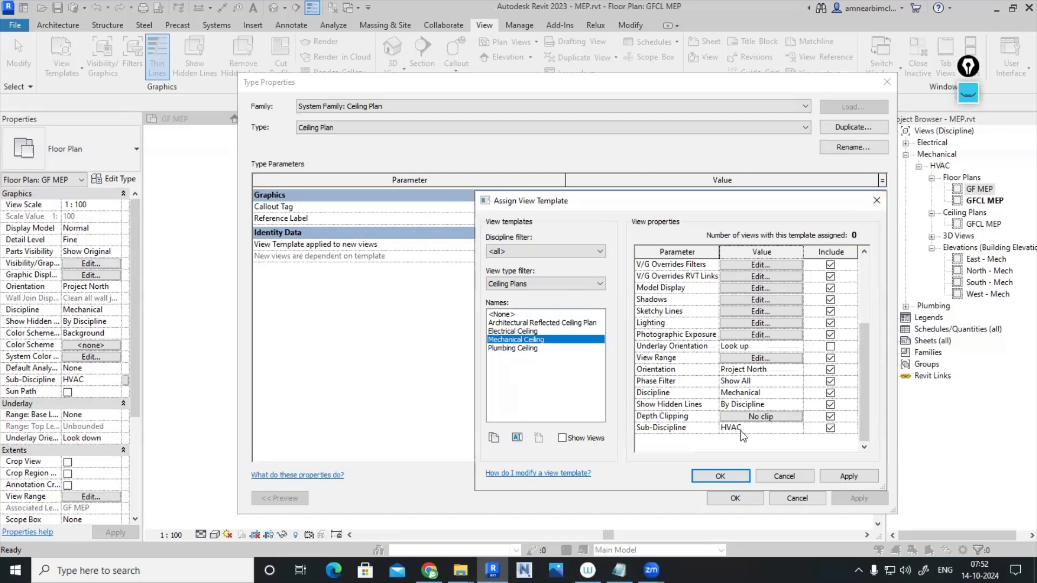
{"action": "left_click", "coordinate": [797, 428]}
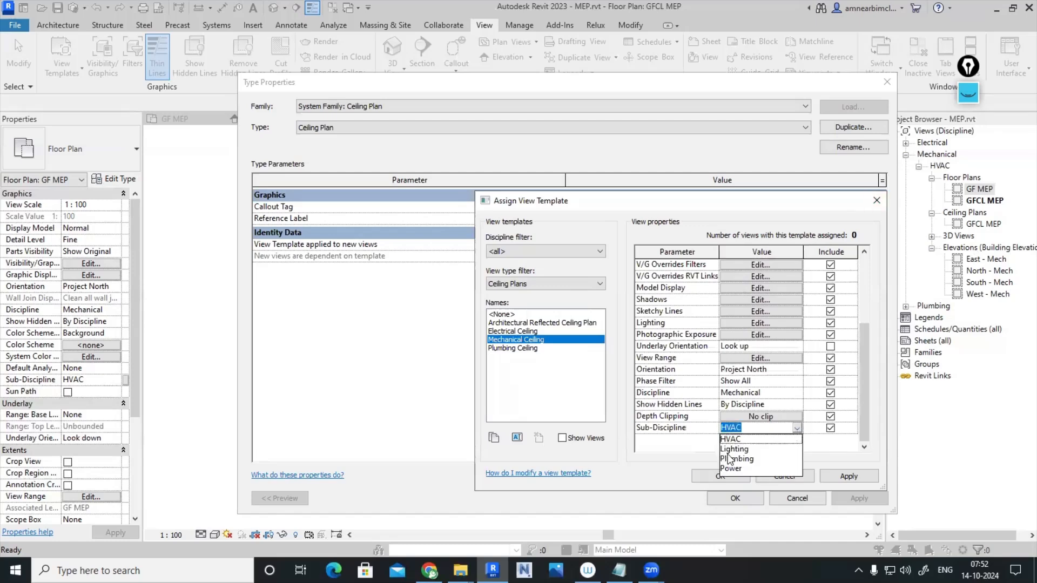
{"action": "left_click", "coordinate": [741, 437]}
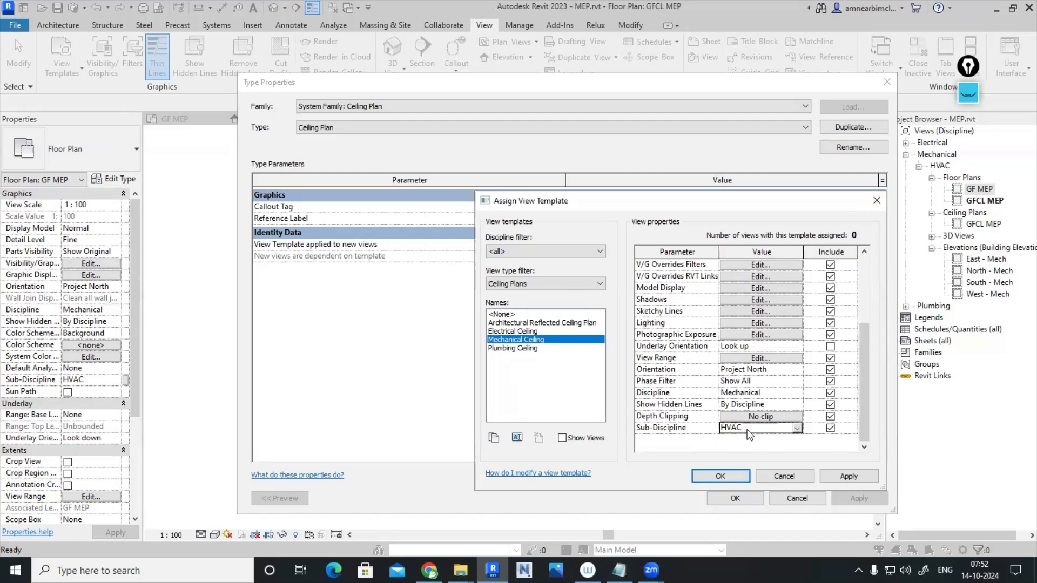
{"action": "left_click", "coordinate": [835, 475]}
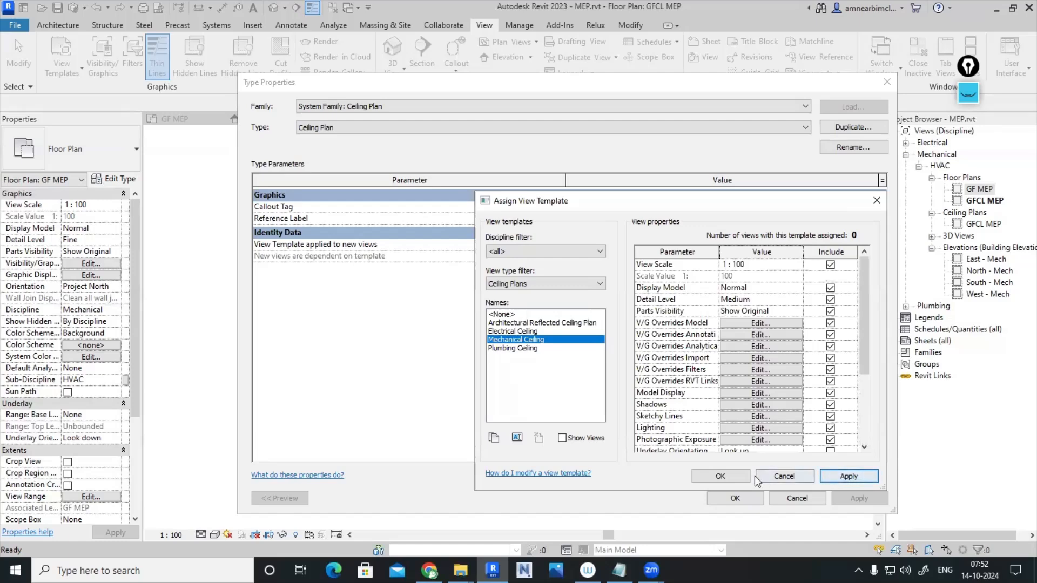
{"action": "left_click", "coordinate": [724, 478]}
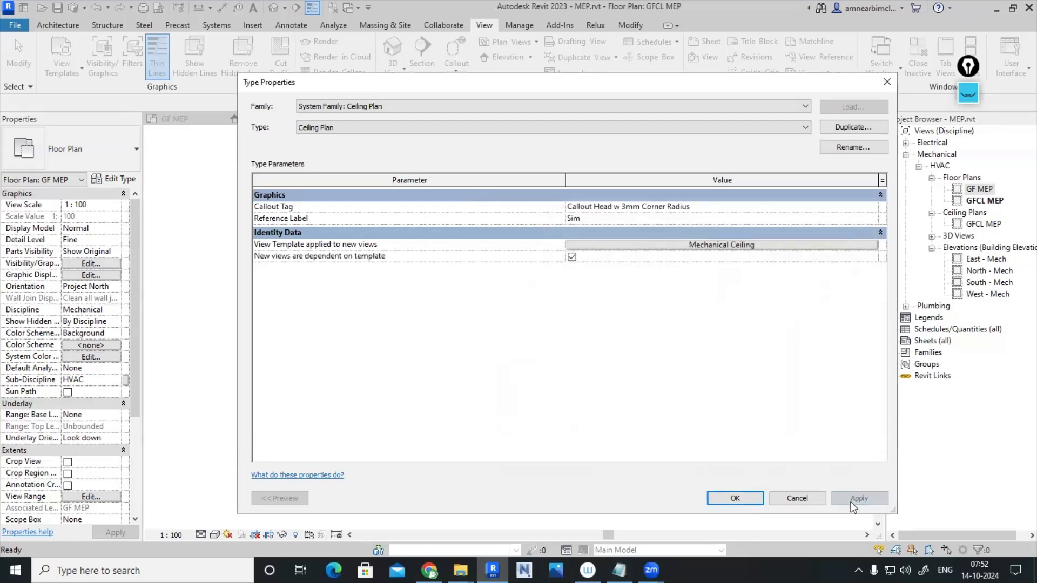
{"action": "left_click", "coordinate": [754, 500]}
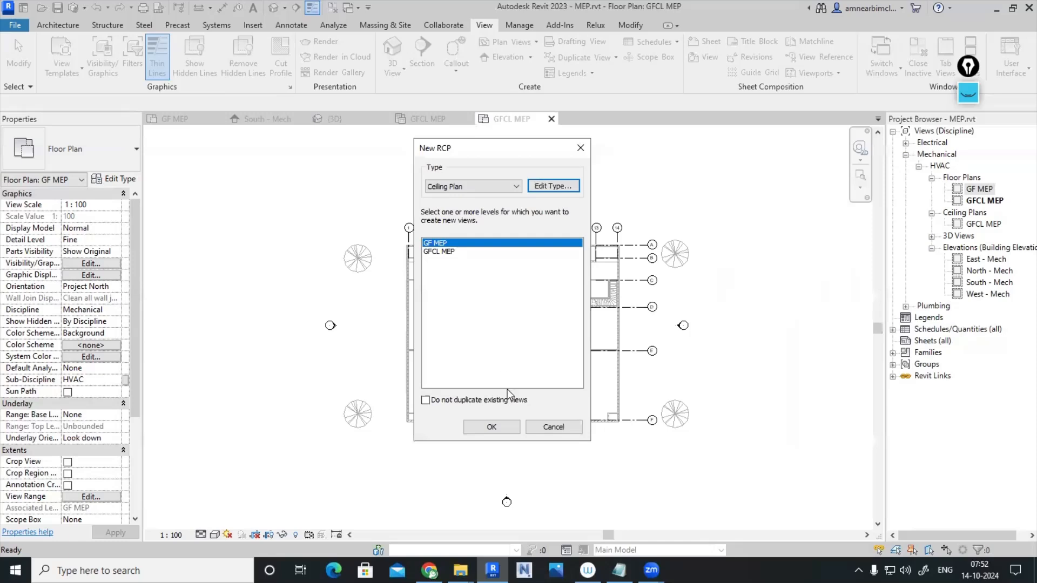
Create the GF MEP ceiling plan with the Mechanical Ceiling template, check its place under Mechanical HVAC, and undo its creation
{"action": "left_click", "coordinate": [489, 427]}
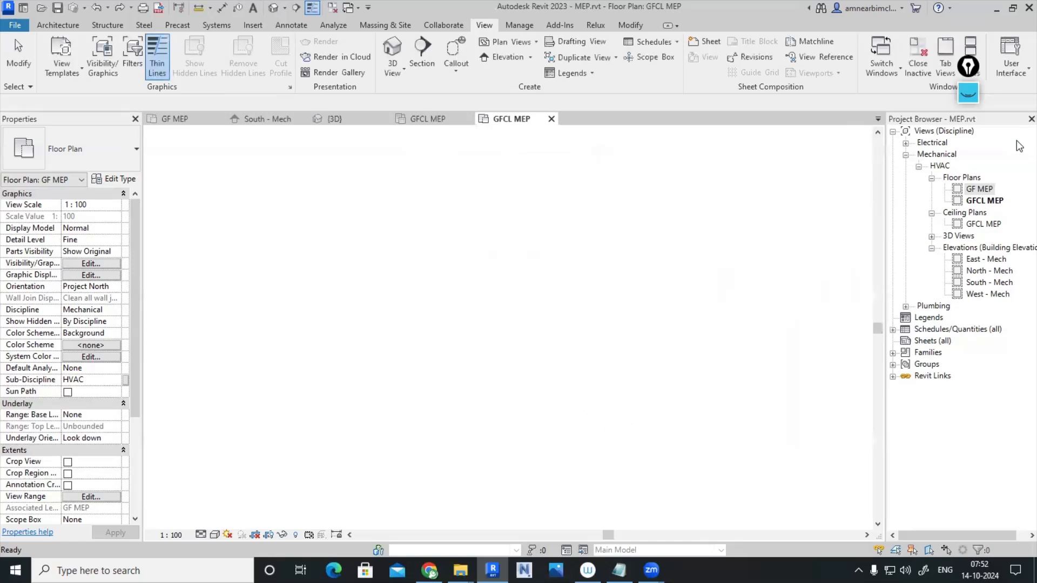
{"action": "left_click", "coordinate": [906, 156]}
{"action": "left_click", "coordinate": [907, 156]}
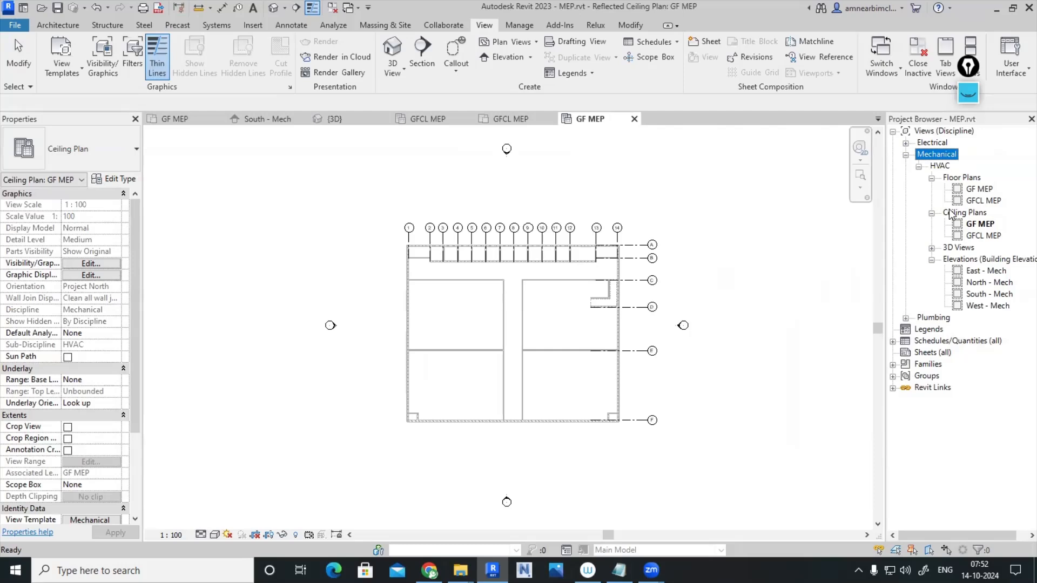
{"action": "key", "text": "ctrl+z"}
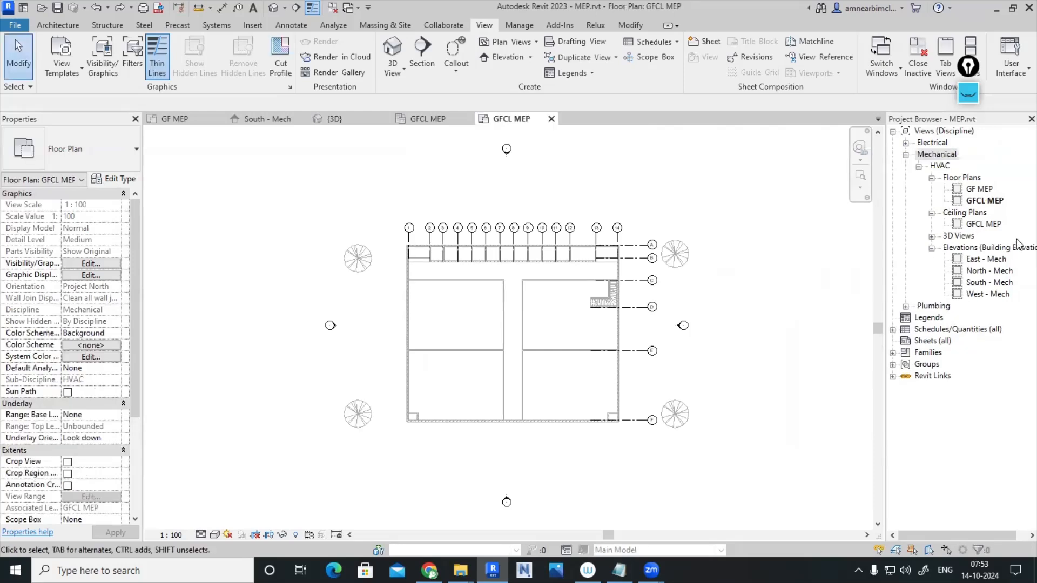
Start another GF MEP reflected ceiling plan with duplicates allowed, and set the Ceiling Plan type's view template applied to new views to <None>
{"action": "left_click", "coordinate": [510, 41]}
{"action": "left_click", "coordinate": [502, 88]}
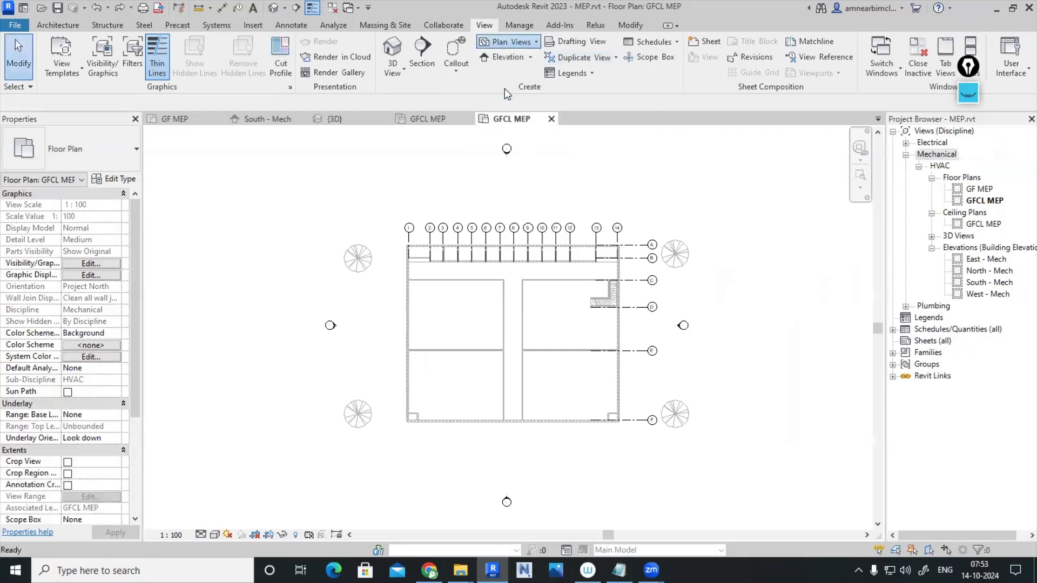
{"action": "left_click", "coordinate": [426, 401]}
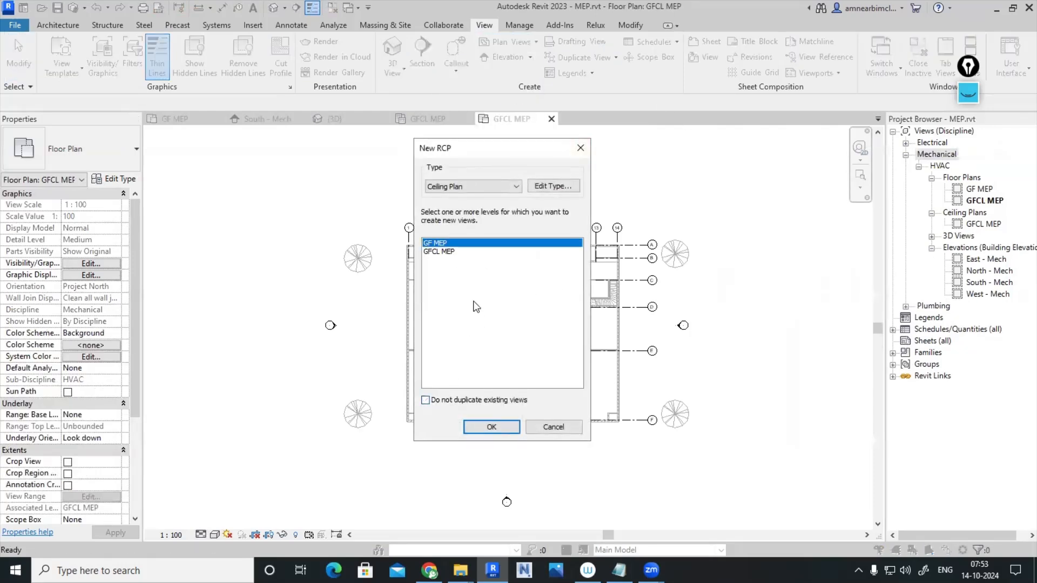
{"action": "left_click", "coordinate": [553, 186]}
{"action": "left_click", "coordinate": [727, 244]}
{"action": "left_click", "coordinate": [728, 246]}
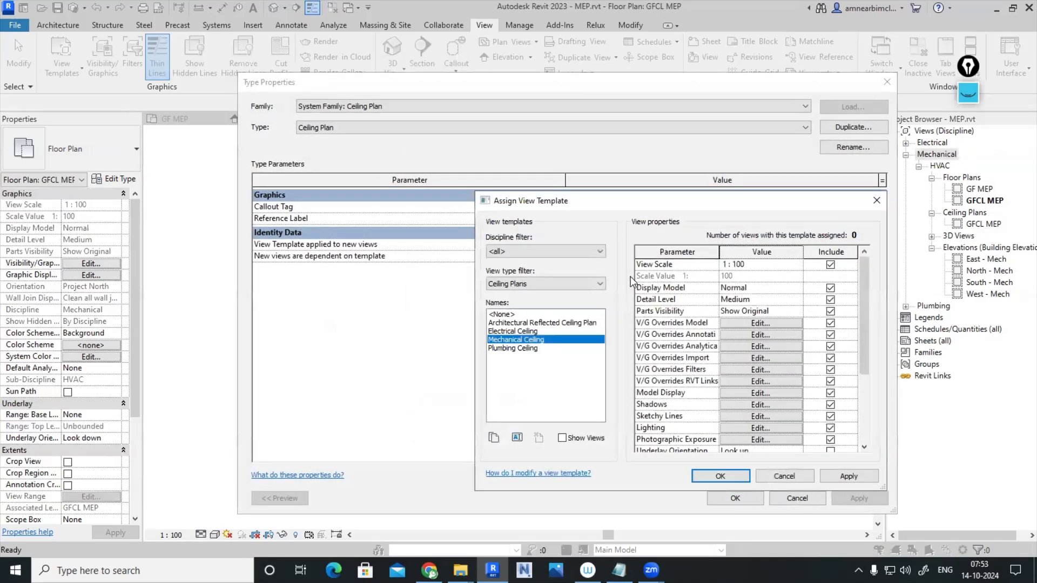
{"action": "left_click", "coordinate": [503, 314]}
{"action": "left_click", "coordinate": [848, 475]}
{"action": "left_click", "coordinate": [721, 476]}
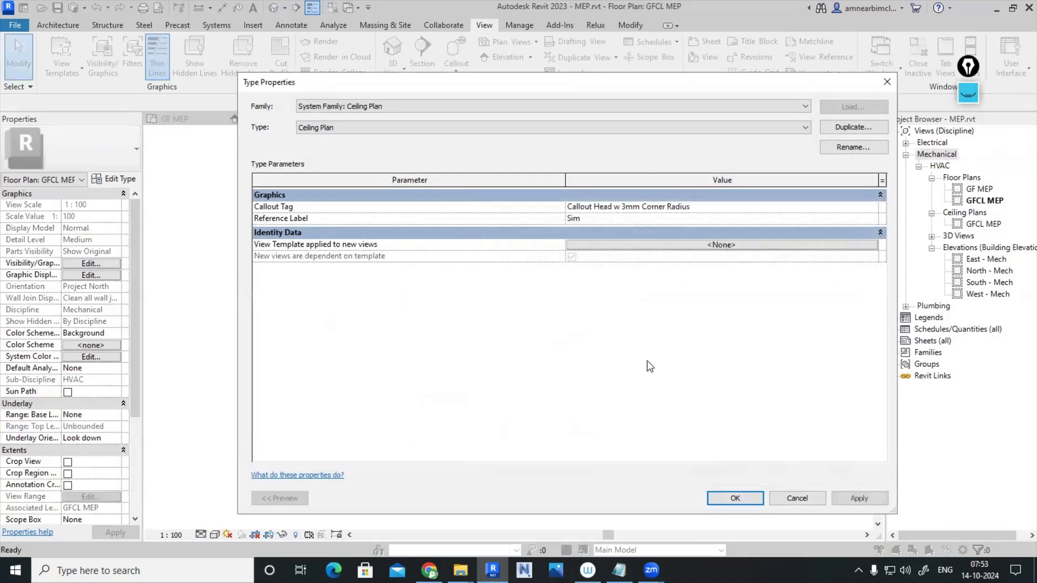
{"action": "left_click", "coordinate": [858, 499]}
{"action": "left_click", "coordinate": [735, 496]}
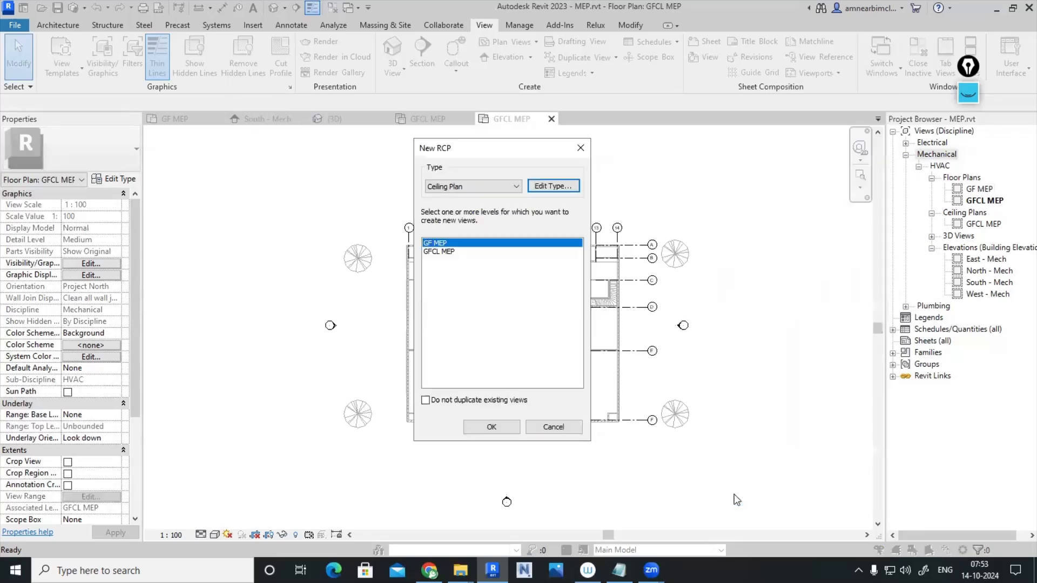
Create the GF MEP ceiling plan without a template and select it in the Coordination discipline's unassigned sub-discipline group
{"action": "left_click", "coordinate": [486, 428]}
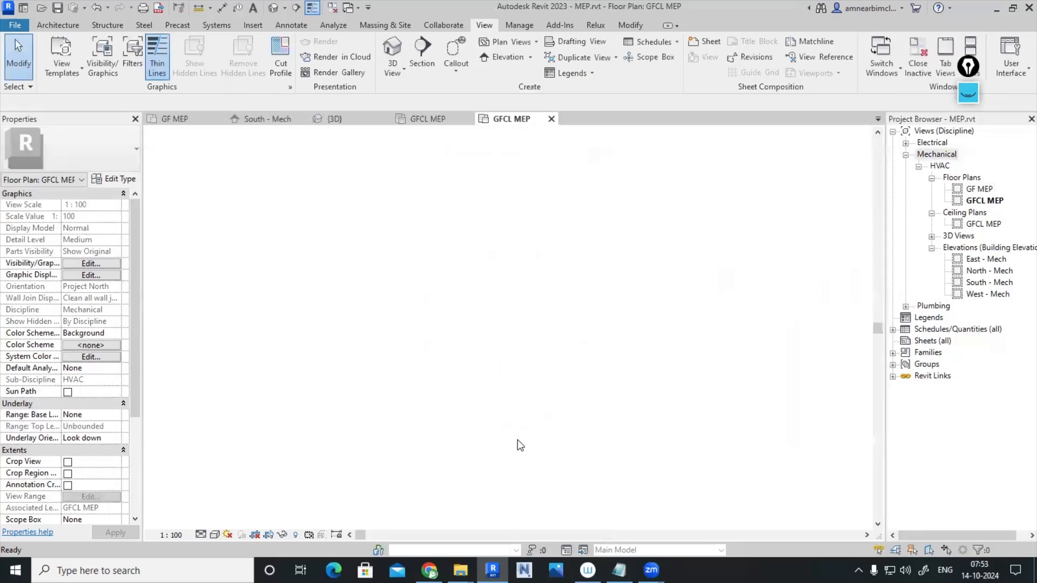
{"action": "left_click", "coordinate": [906, 143]}
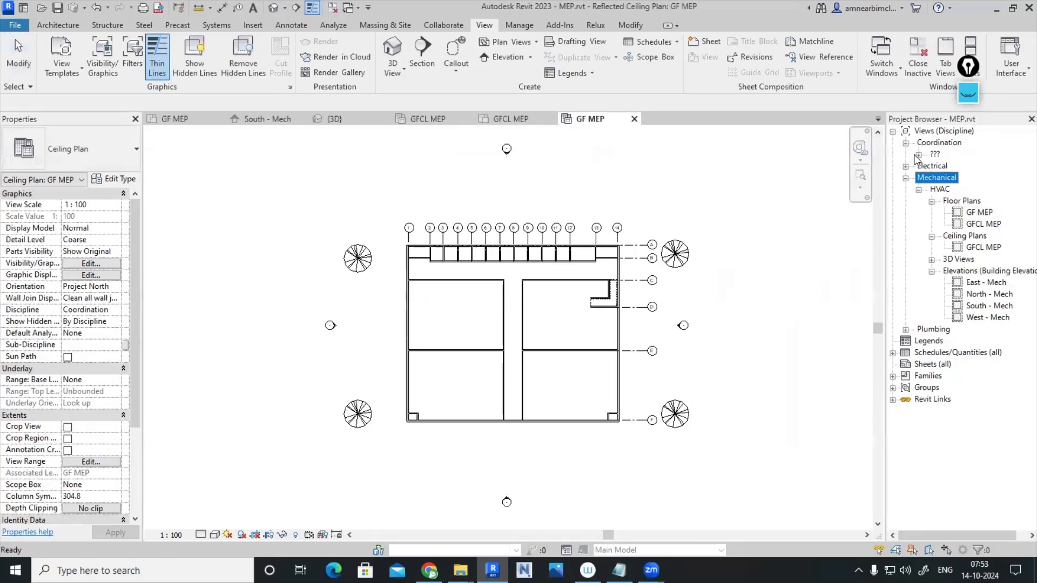
{"action": "left_click", "coordinate": [919, 155]}
{"action": "left_click", "coordinate": [931, 166]}
{"action": "left_click", "coordinate": [979, 178]}
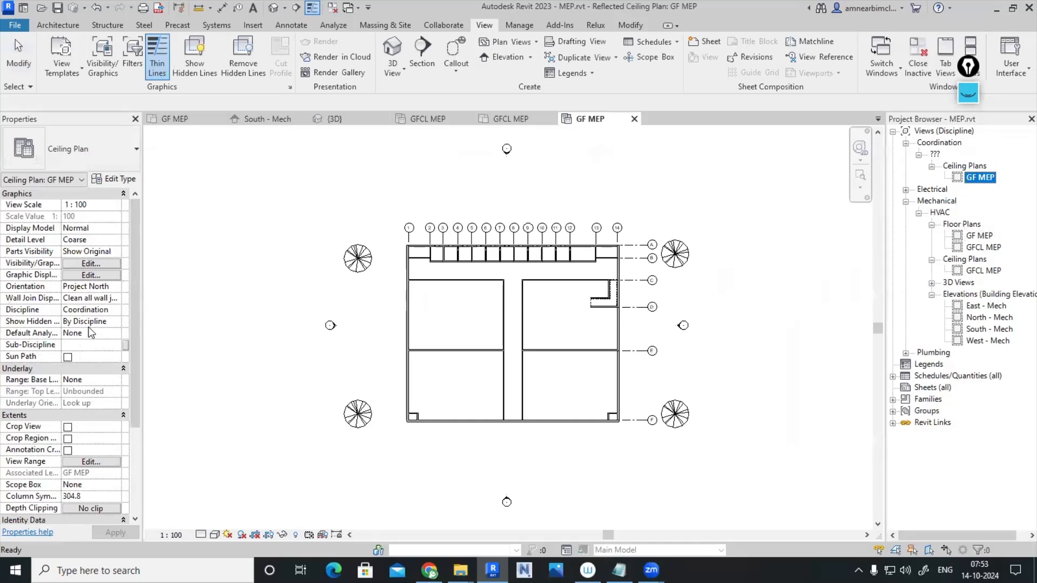
Set the GF MEP ceiling plan's Discipline to Mechanical and its Sub-Discipline to HVAC, and apply the changes
{"action": "left_click", "coordinate": [115, 310]}
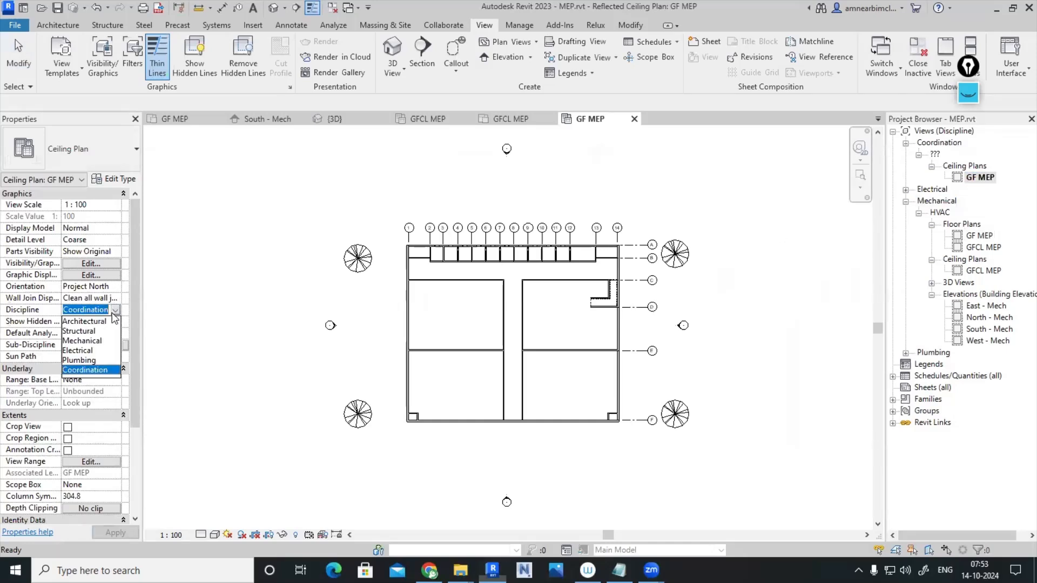
{"action": "left_click", "coordinate": [113, 351]}
{"action": "left_click", "coordinate": [116, 345]}
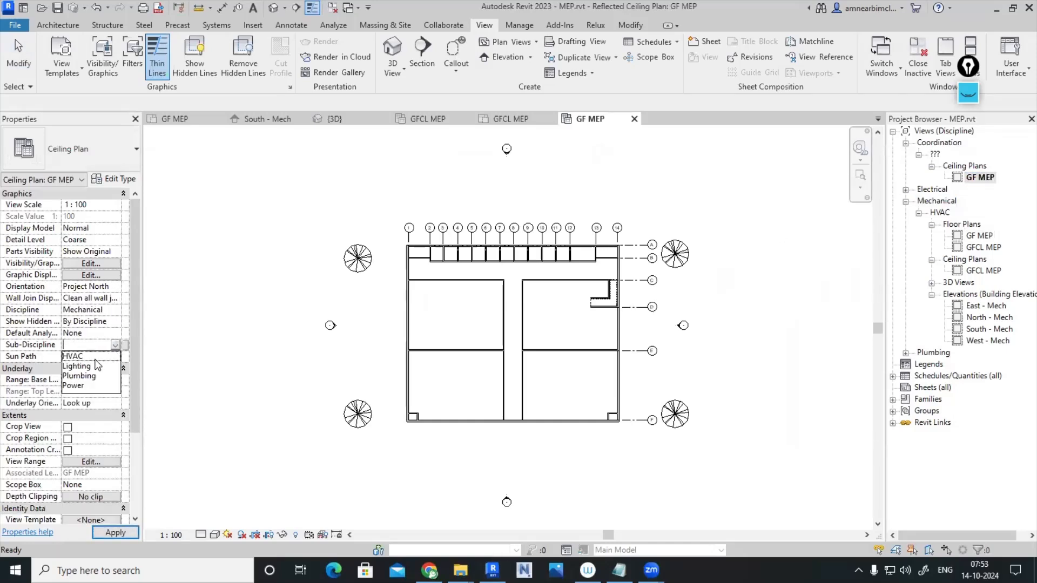
{"action": "left_click", "coordinate": [81, 355]}
{"action": "left_click", "coordinate": [114, 533]}
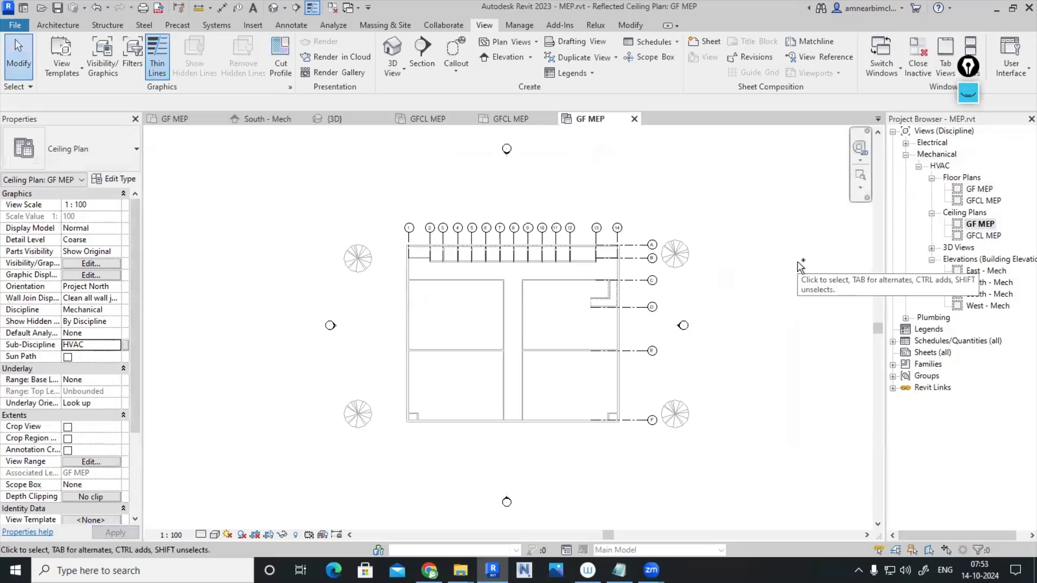
Undo the discipline changes and the creation of the GF MEP ceiling plan
{"action": "key", "text": "ctrl+z"}
{"action": "key", "text": "ctrl+z"}
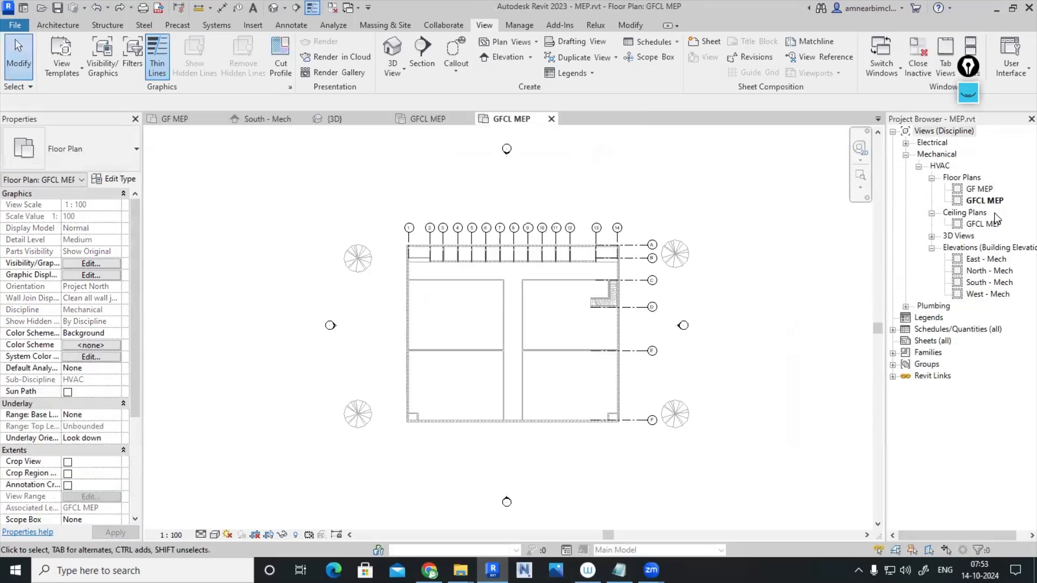
Assign the Mechanical Ceiling template to new Ceiling Plan views and create a GF MEP reflected ceiling plan with duplicates allowed
{"action": "left_click", "coordinate": [518, 41]}
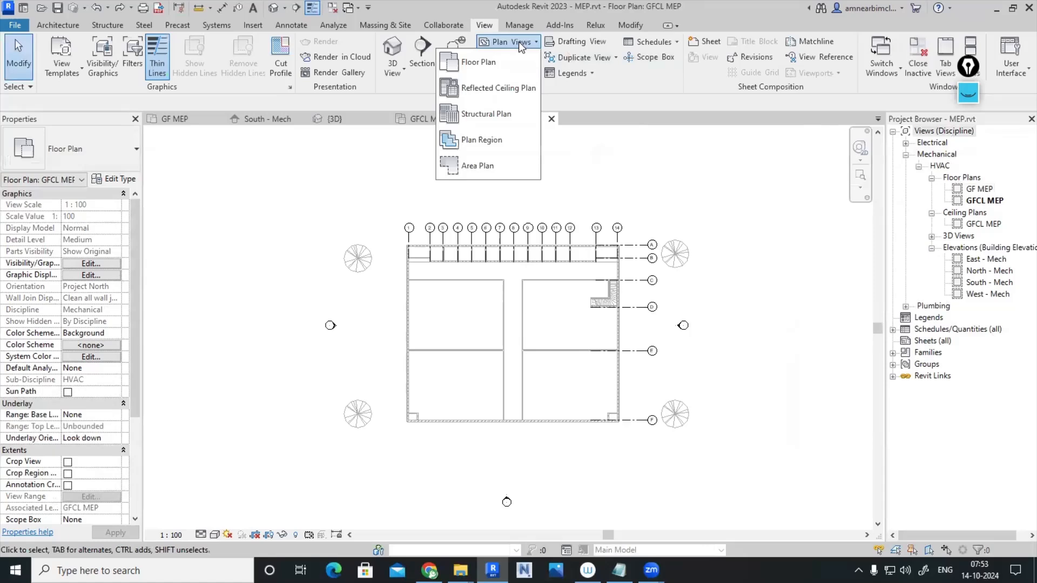
{"action": "left_click", "coordinate": [490, 91]}
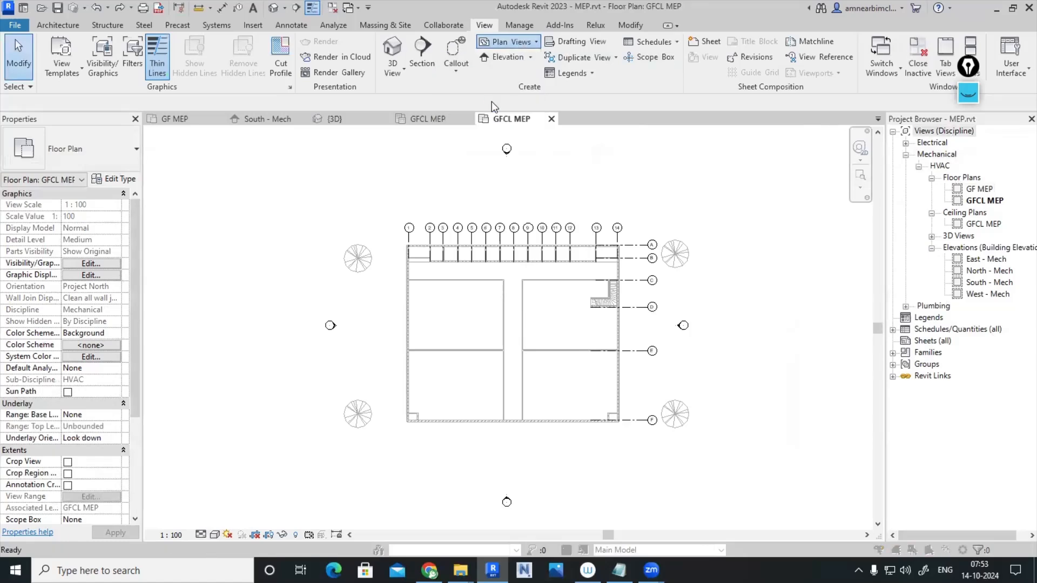
{"action": "left_click", "coordinate": [426, 400]}
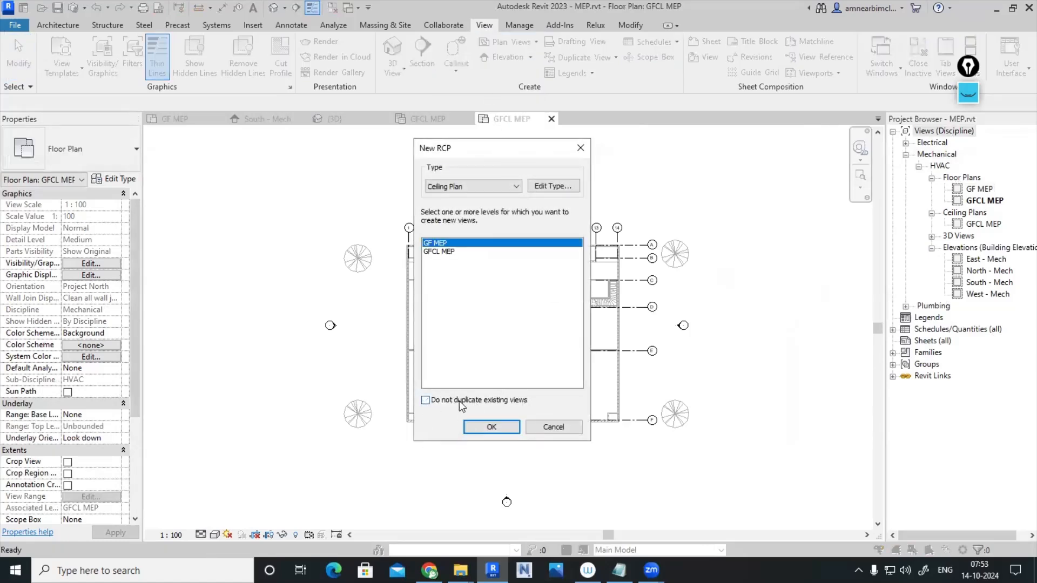
{"action": "left_click", "coordinate": [553, 186]}
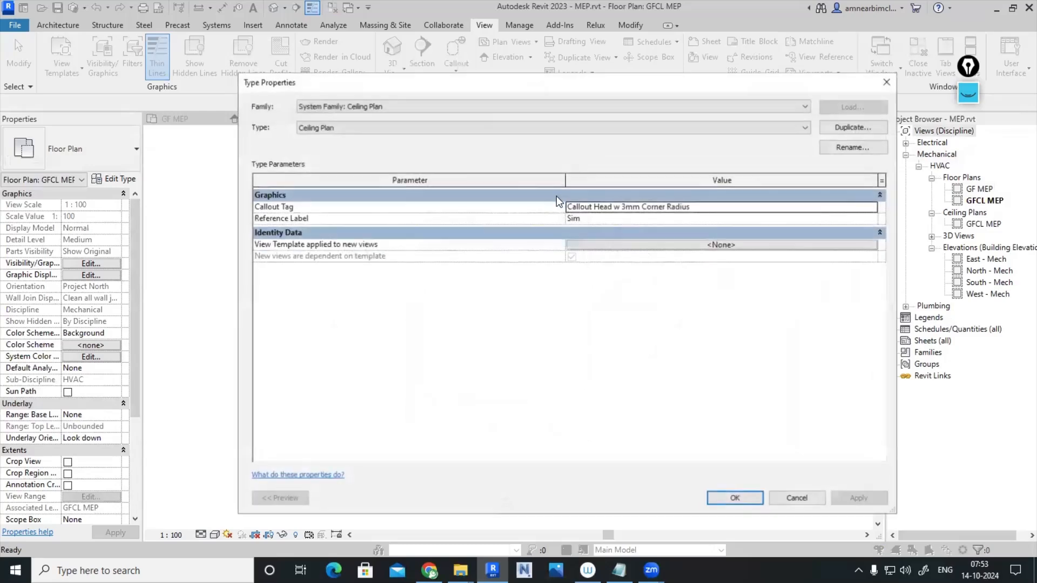
{"action": "left_click", "coordinate": [701, 246]}
{"action": "left_click", "coordinate": [712, 246]}
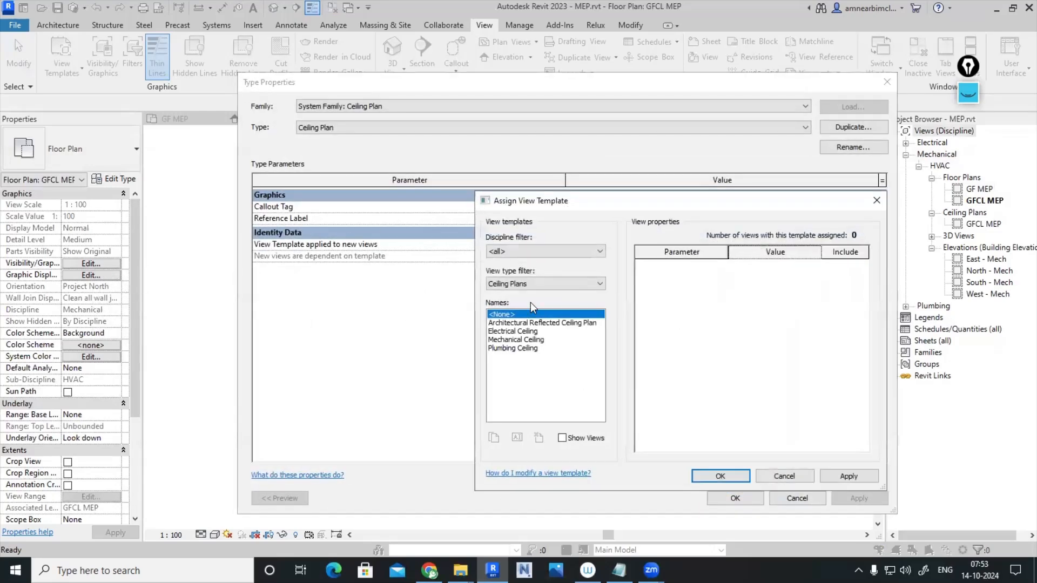
{"action": "left_click", "coordinate": [520, 340]}
{"action": "scroll", "coordinate": [713, 432], "scroll_direction": "down", "scroll_amount": 3}
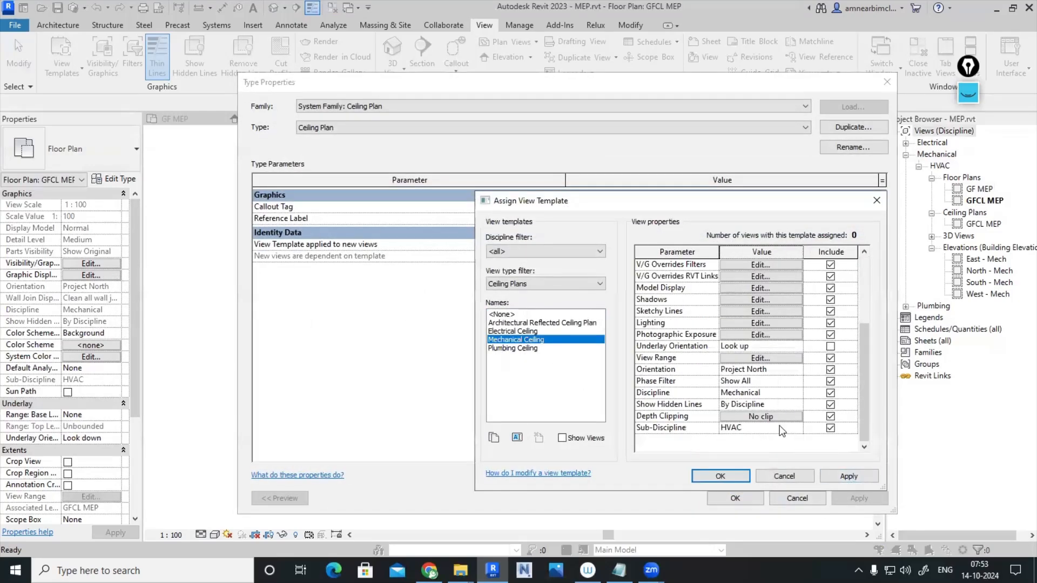
{"action": "left_click", "coordinate": [712, 476]}
{"action": "left_click", "coordinate": [753, 498]}
{"action": "left_click", "coordinate": [492, 427]}
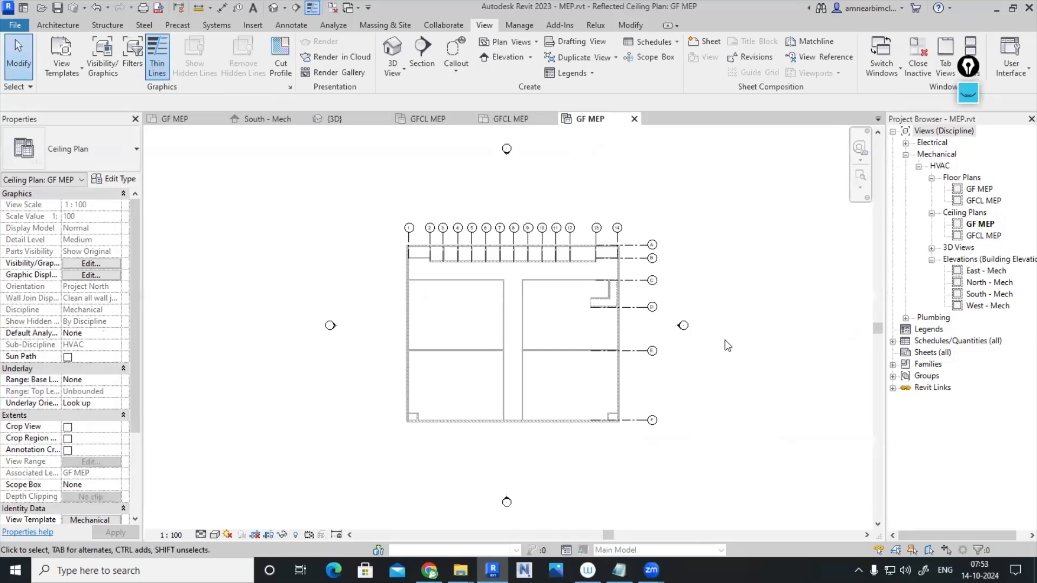
{"action": "left_click", "coordinate": [507, 48]}
{"action": "left_click", "coordinate": [777, 157]}
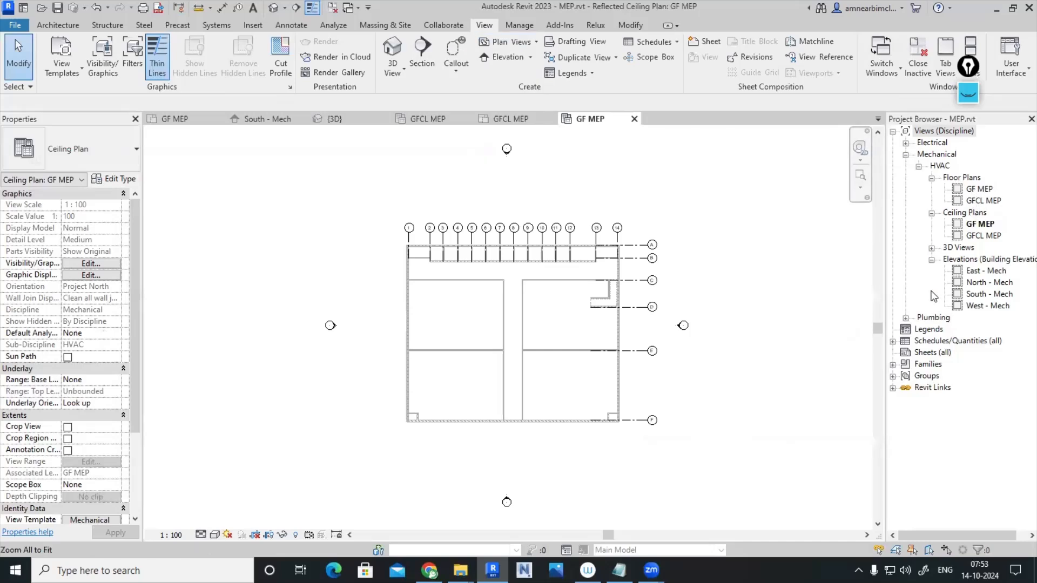
Delete the GF MEP ceiling plan and the GFCL MEP floor plan from the Mechanical HVAC views
{"action": "left_click", "coordinate": [983, 224]}
{"action": "right_click", "coordinate": [983, 225]}
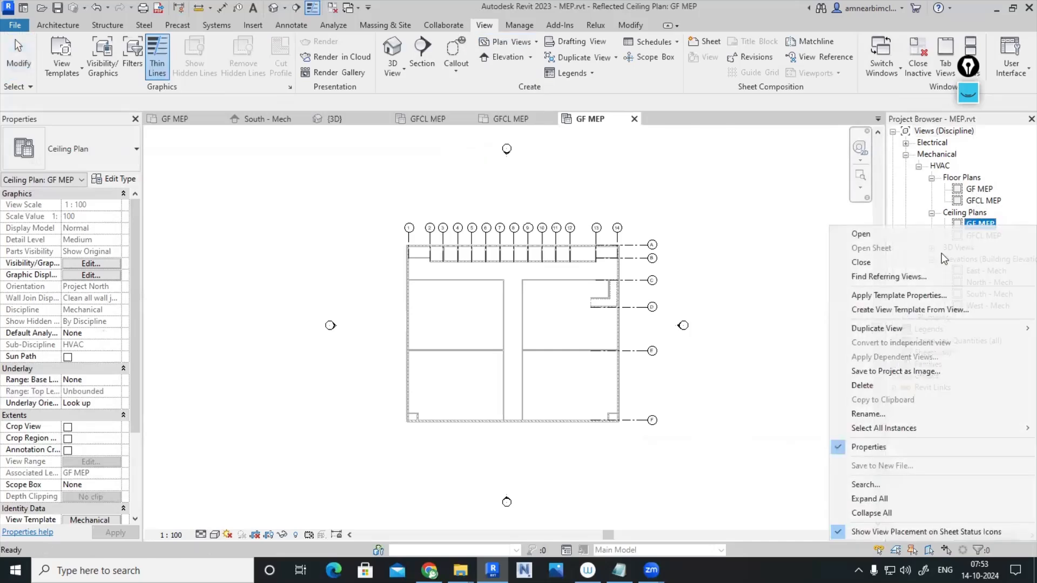
{"action": "left_click", "coordinate": [873, 387]}
{"action": "left_click", "coordinate": [983, 201]}
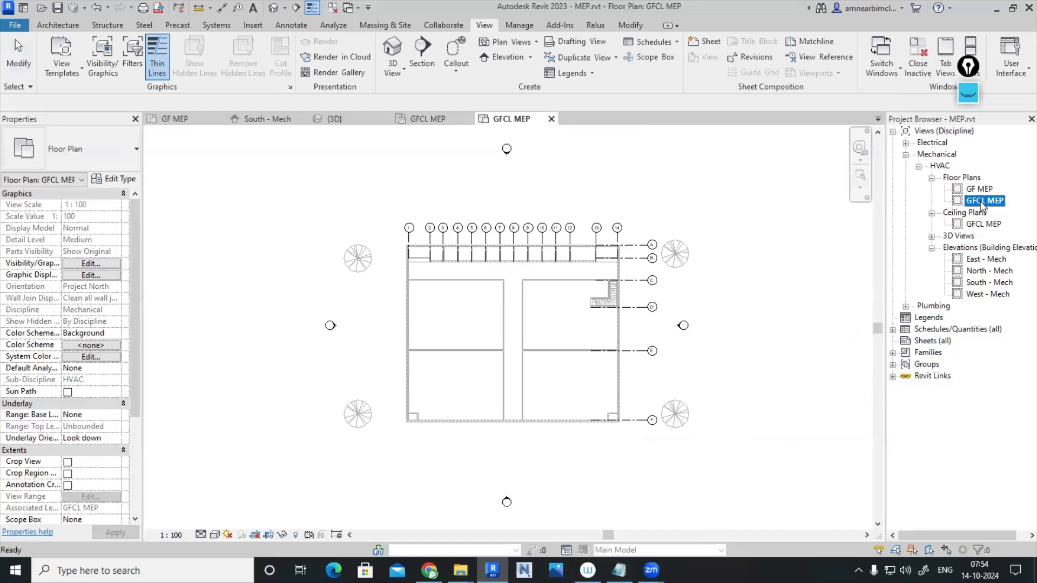
{"action": "right_click", "coordinate": [981, 204]}
{"action": "left_click", "coordinate": [874, 364]}
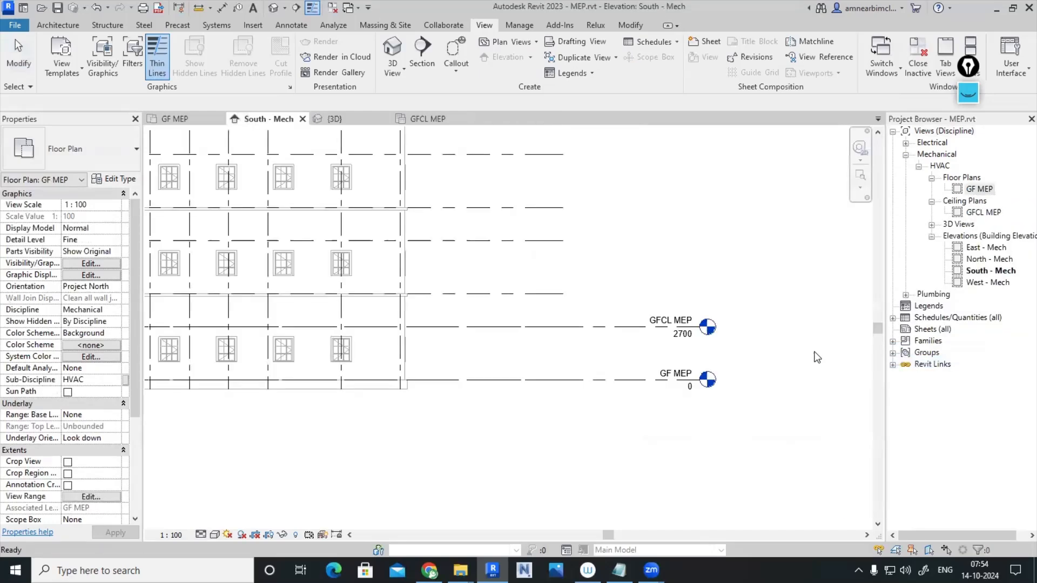
Examine the linked building's levels and the MEP levels across the South - Mech elevation
{"action": "left_click", "coordinate": [817, 357]}
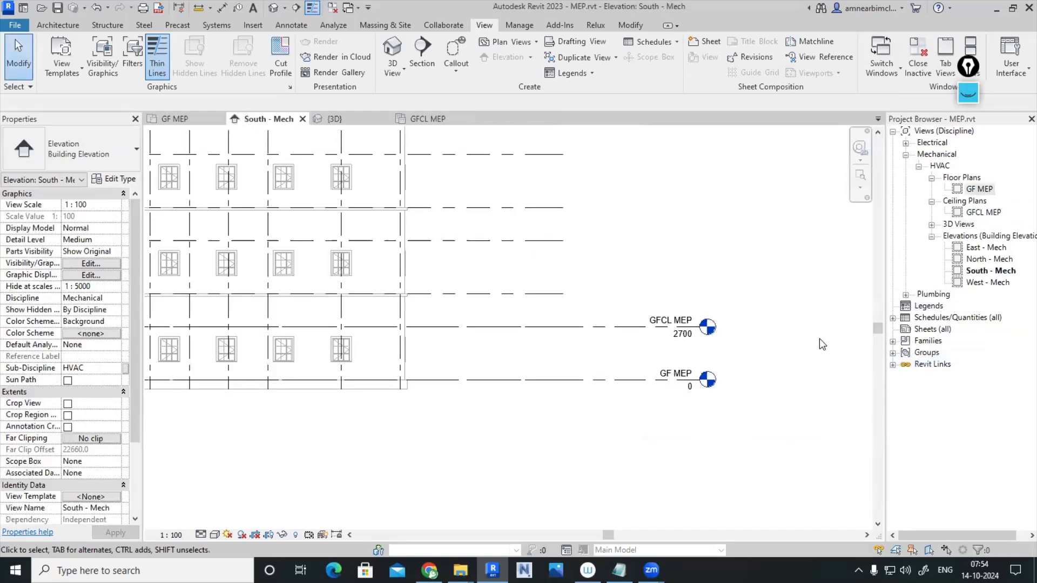
{"action": "scroll", "coordinate": [783, 352], "scroll_direction": "down", "scroll_amount": 4}
{"action": "middle_click_drag", "start_coordinate": [780, 375], "coordinate": [675, 450]}
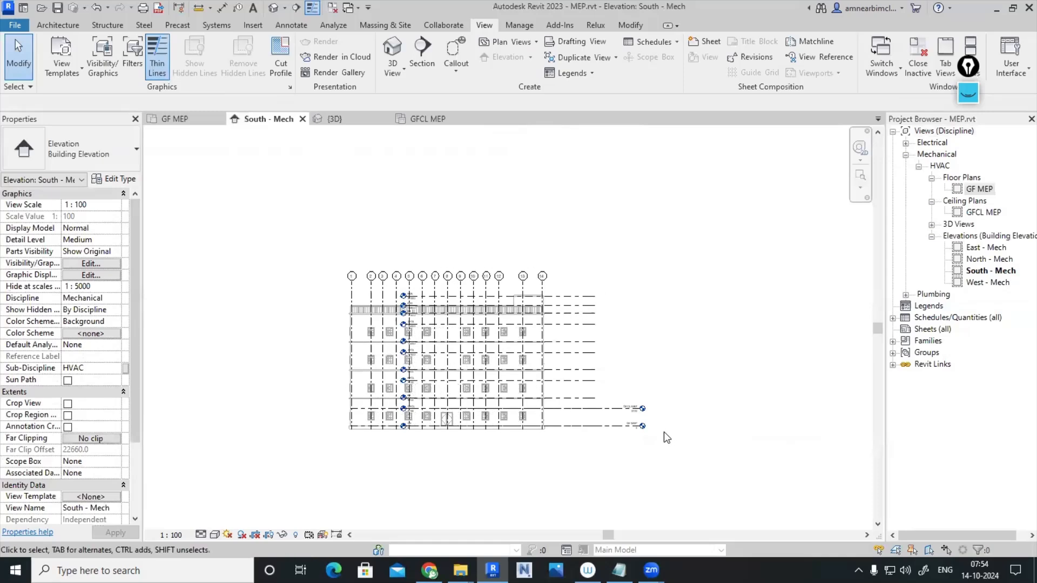
{"action": "scroll", "coordinate": [663, 432], "scroll_direction": "up", "scroll_amount": 2}
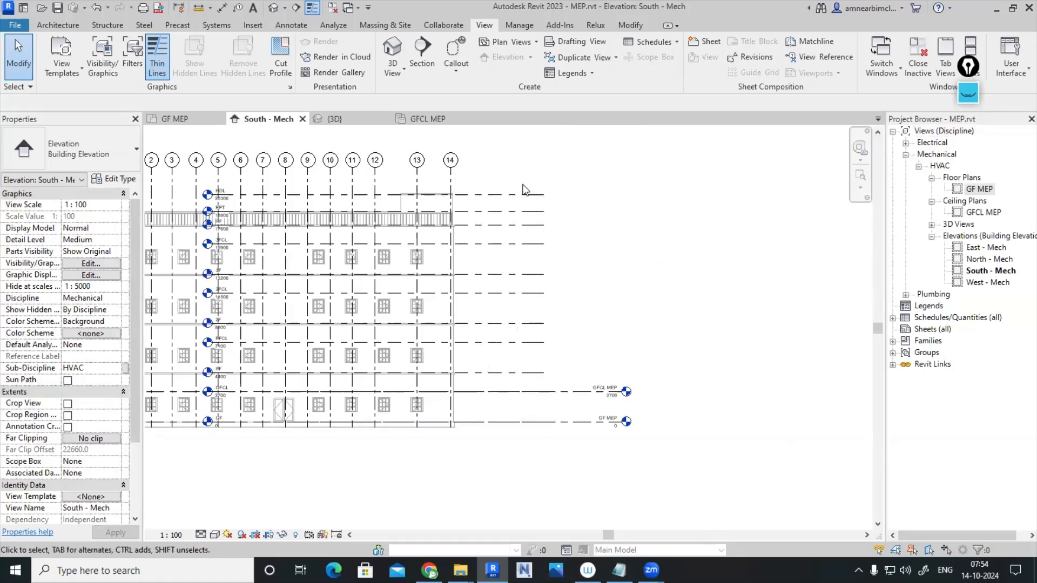
{"action": "scroll", "coordinate": [653, 232], "scroll_direction": "down", "scroll_amount": 2}
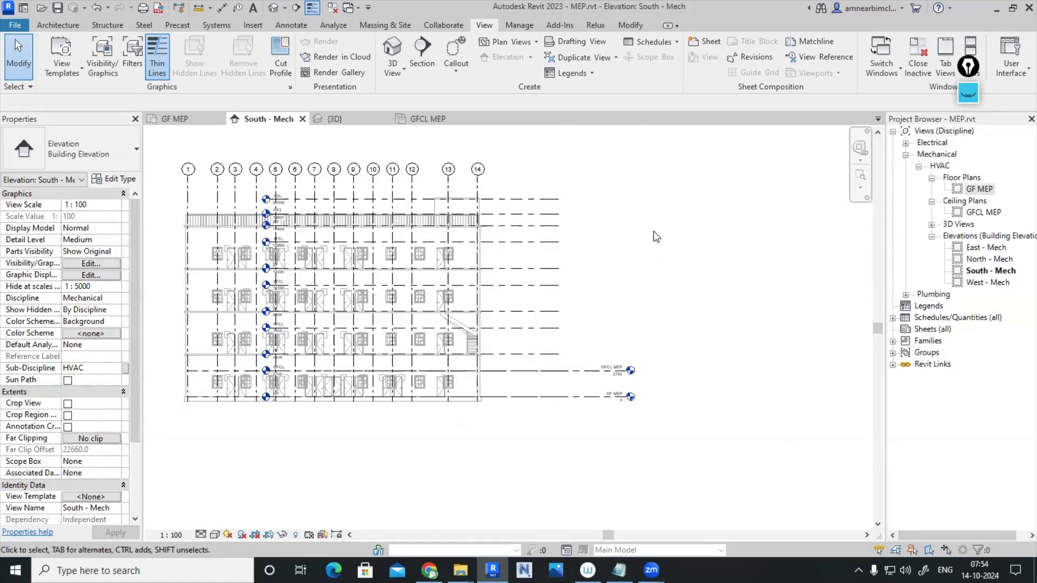
{"action": "left_click", "coordinate": [67, 25]}
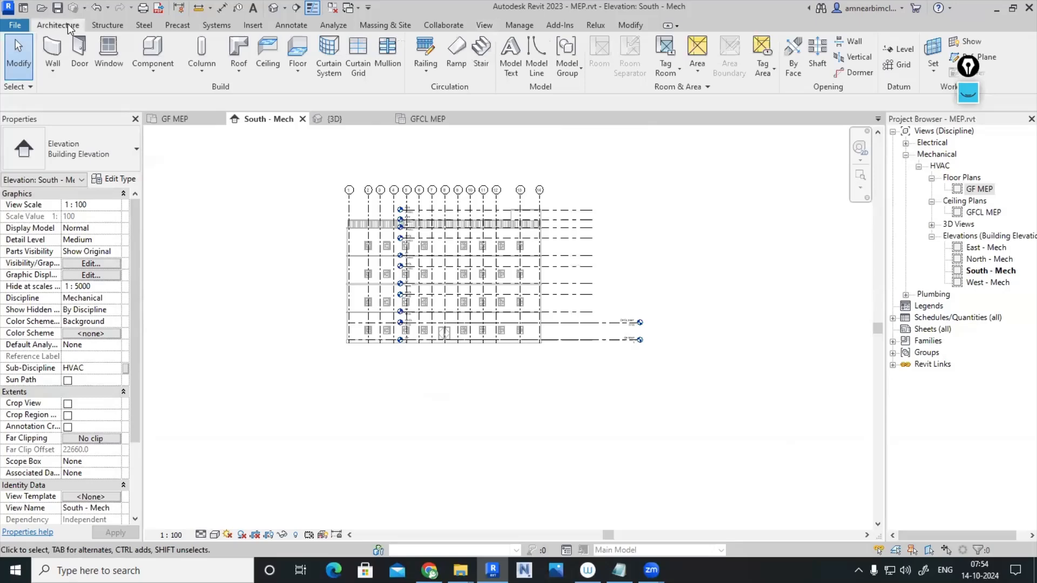
{"action": "scroll", "coordinate": [449, 344], "scroll_direction": "up", "scroll_amount": 3}
{"action": "scroll", "coordinate": [395, 306], "scroll_direction": "up", "scroll_amount": 2}
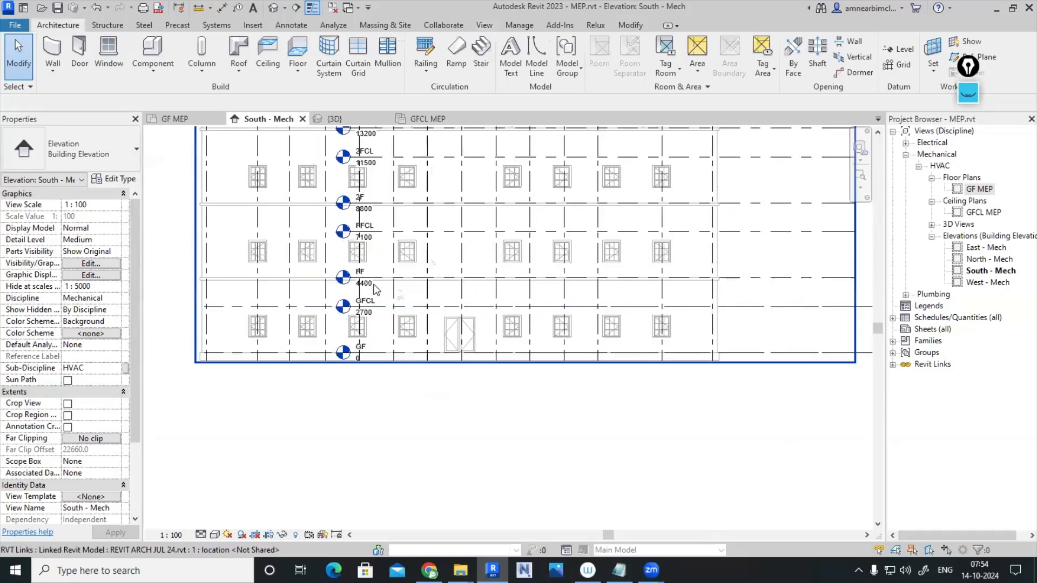
{"action": "scroll", "coordinate": [367, 281], "scroll_direction": "down", "scroll_amount": 2}
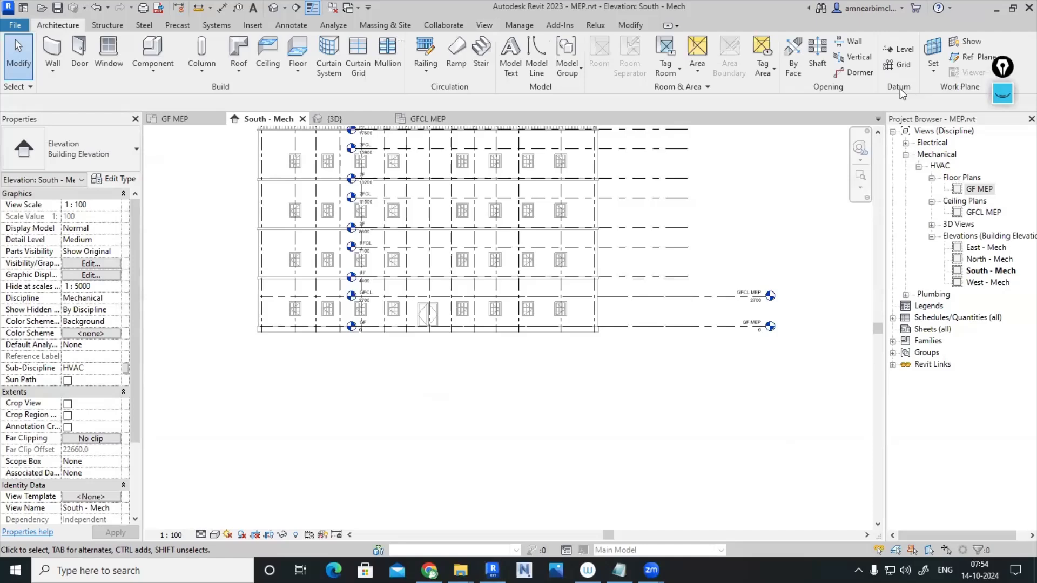
Place a level at elevation 4400 in line with the linked FF level, creating only a Floor Plan view for it
{"action": "left_click", "coordinate": [897, 48]}
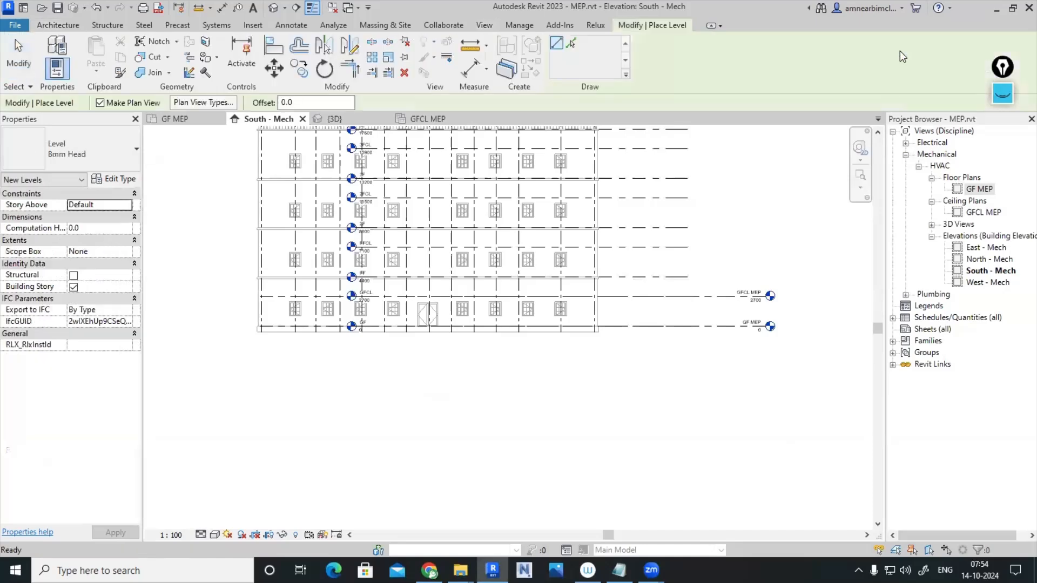
{"action": "left_click", "coordinate": [208, 103]}
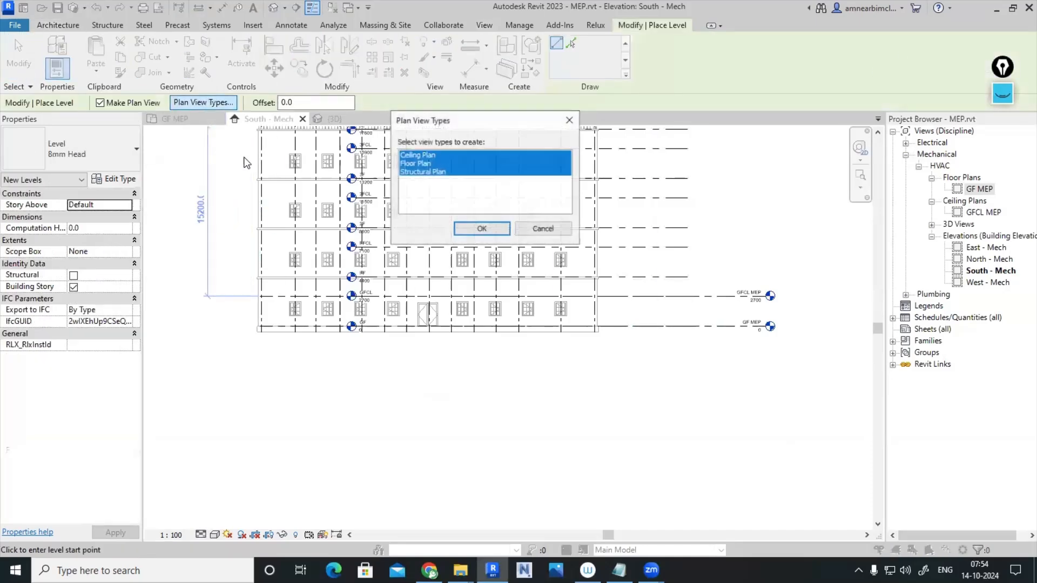
{"action": "left_click", "coordinate": [427, 174]}
{"action": "left_click", "coordinate": [426, 164]}
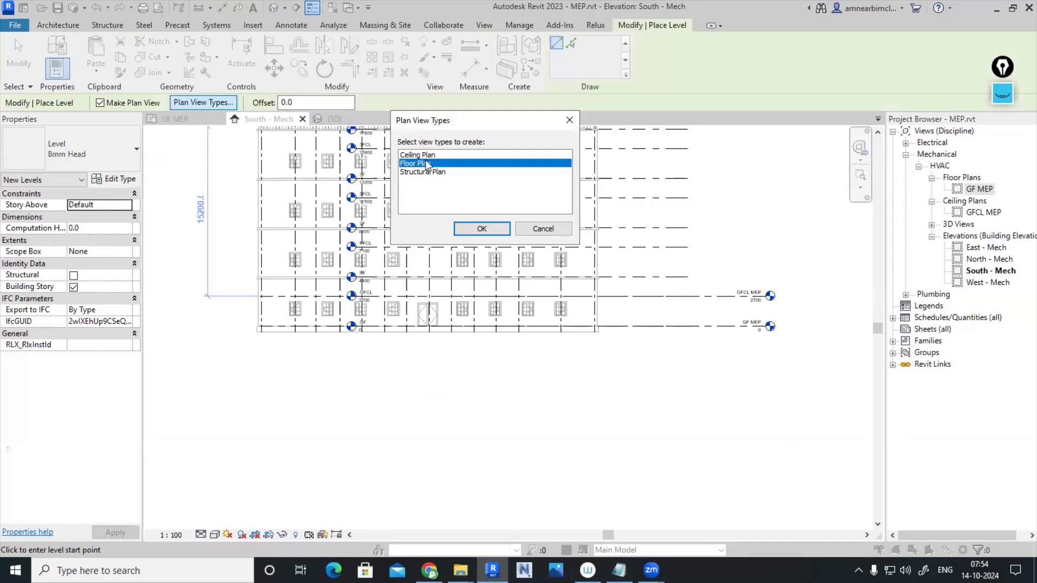
{"action": "left_click", "coordinate": [488, 229]}
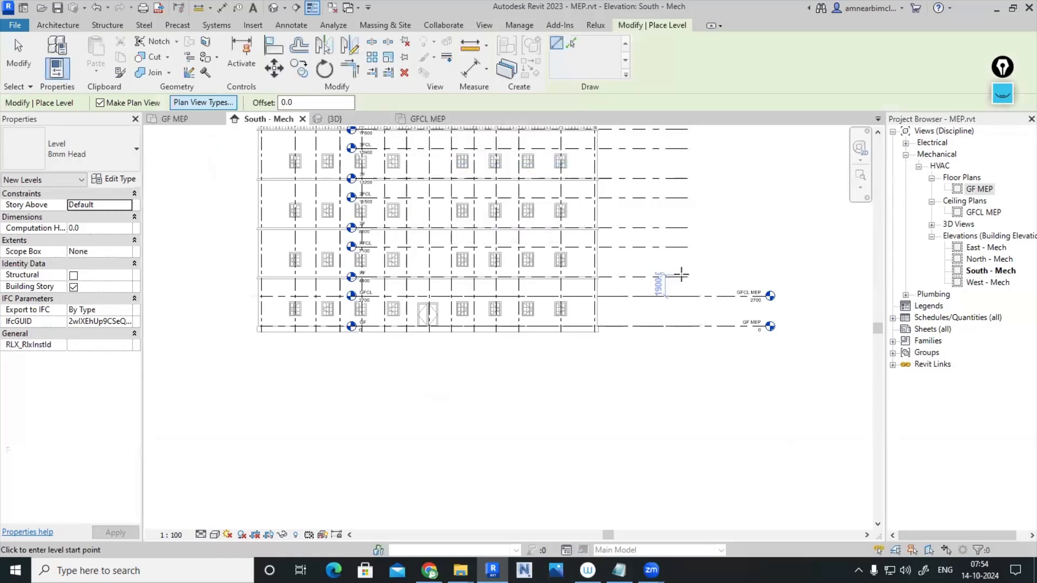
{"action": "left_click", "coordinate": [687, 277]}
{"action": "left_click", "coordinate": [767, 277]}
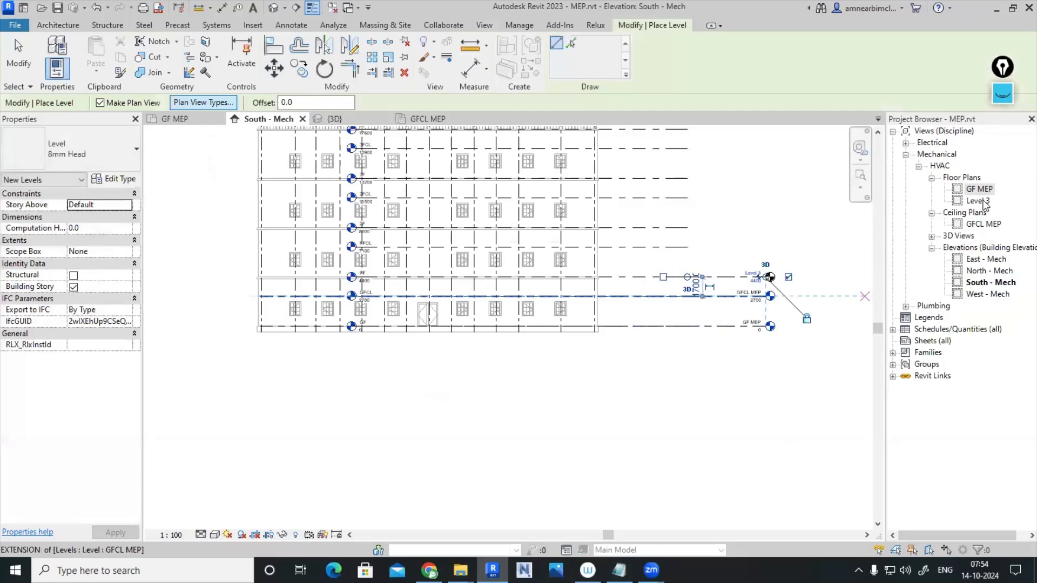
{"action": "key", "text": "Escape"}
{"action": "key", "text": "Escape"}
Rename the new 4400 level to FF MEP and rename its corresponding views as well
{"action": "scroll", "coordinate": [758, 273], "scroll_direction": "up", "scroll_amount": 5}
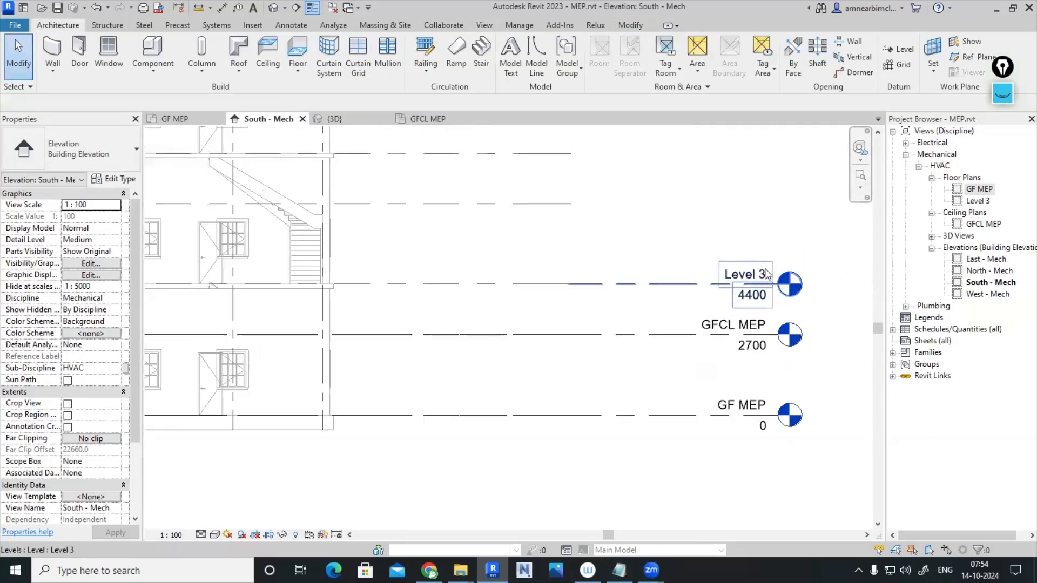
{"action": "double_click", "coordinate": [767, 272]}
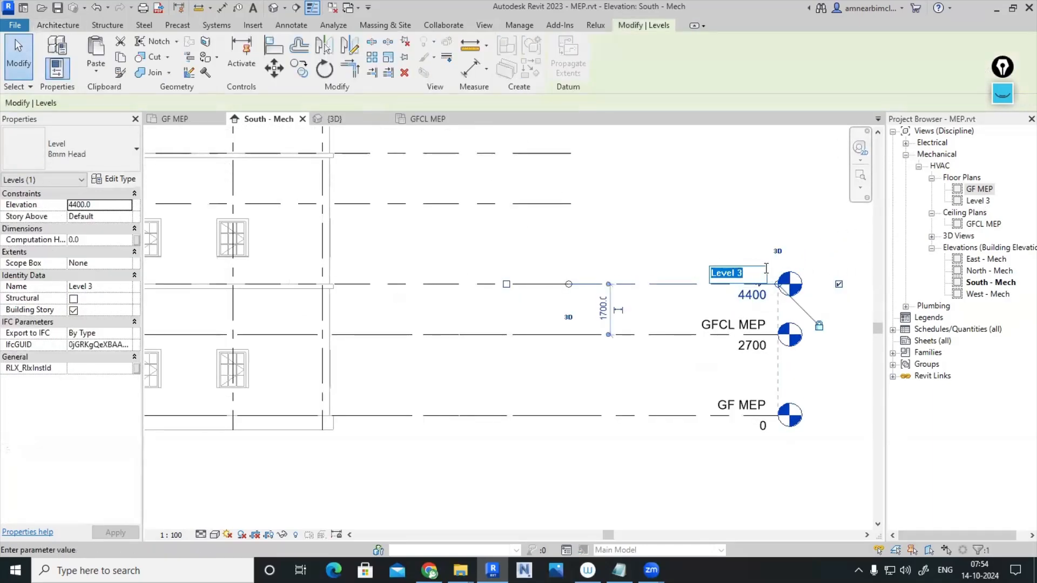
{"action": "type", "text": "FF MEP"}
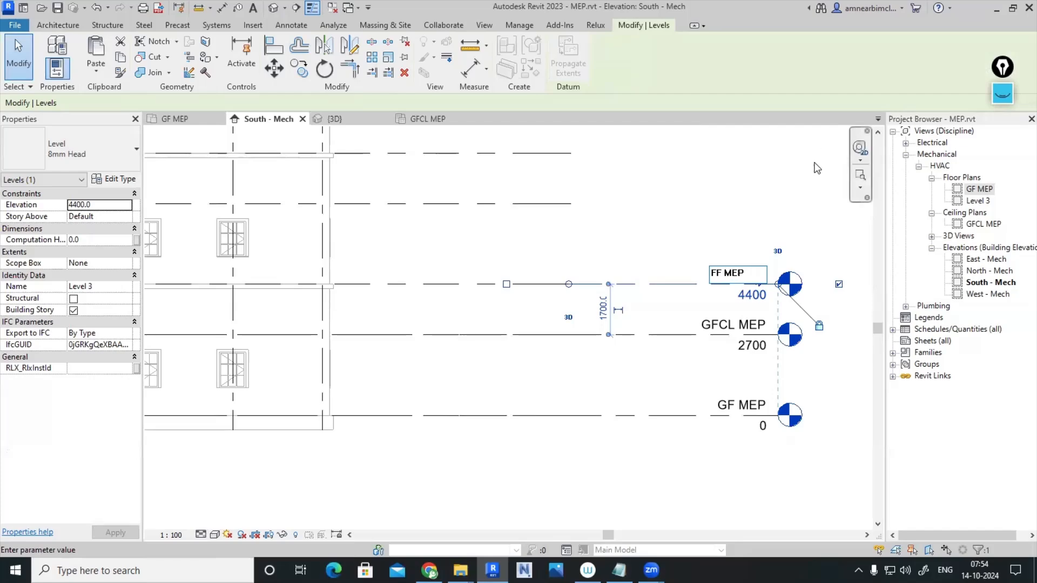
{"action": "key", "text": "Return"}
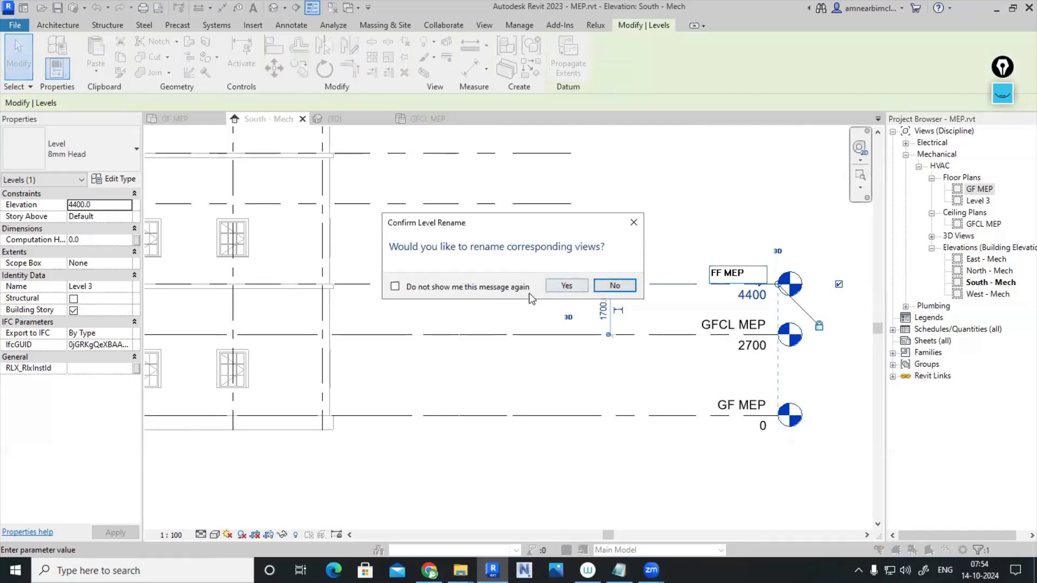
{"action": "left_click", "coordinate": [566, 287]}
{"action": "left_click", "coordinate": [700, 218]}
{"action": "scroll", "coordinate": [687, 268], "scroll_direction": "down", "scroll_amount": 5}
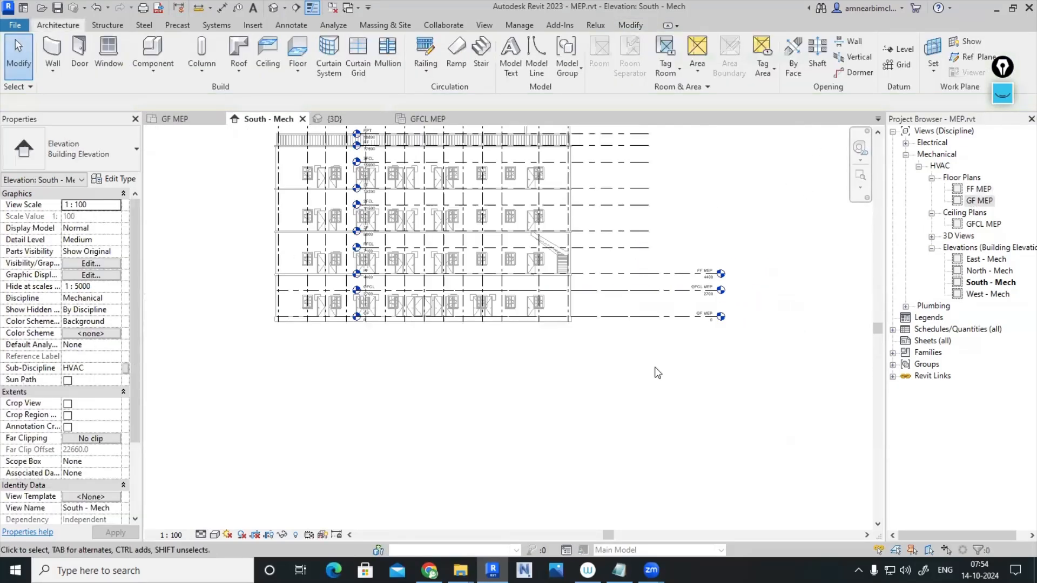
{"action": "middle_click_drag", "start_coordinate": [655, 371], "coordinate": [618, 438]}
{"action": "left_click", "coordinate": [444, 25]}
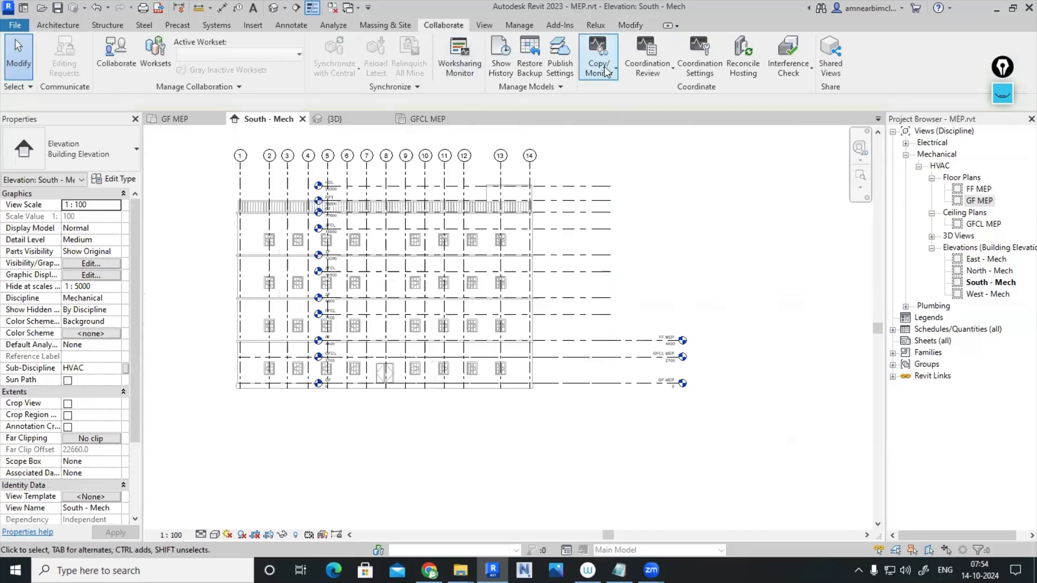
{"action": "left_click", "coordinate": [612, 81]}
{"action": "left_click", "coordinate": [576, 120]}
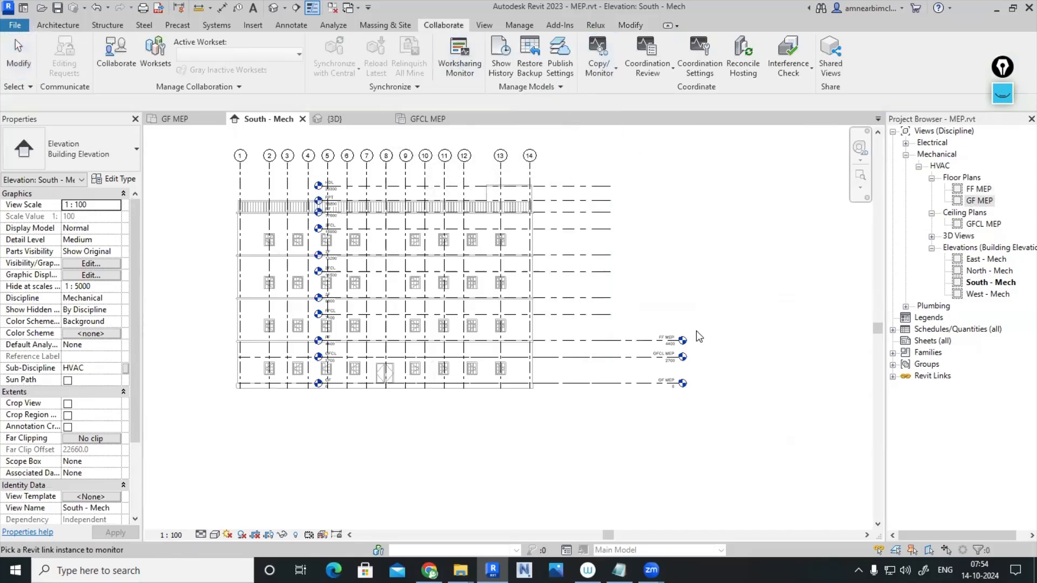
{"action": "scroll", "coordinate": [651, 357], "scroll_direction": "up", "scroll_amount": 4}
{"action": "key", "text": "Escape"}
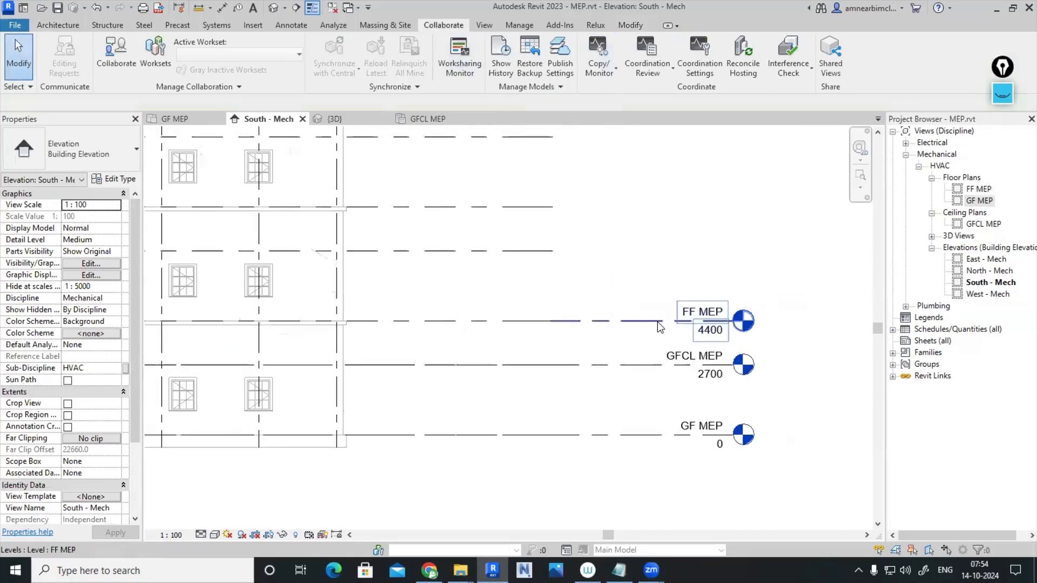
Monitor the FF MEP level against the linked architectural model's FF level with Copy/Monitor, and finish the session
{"action": "left_click", "coordinate": [598, 73]}
{"action": "left_click", "coordinate": [541, 120]}
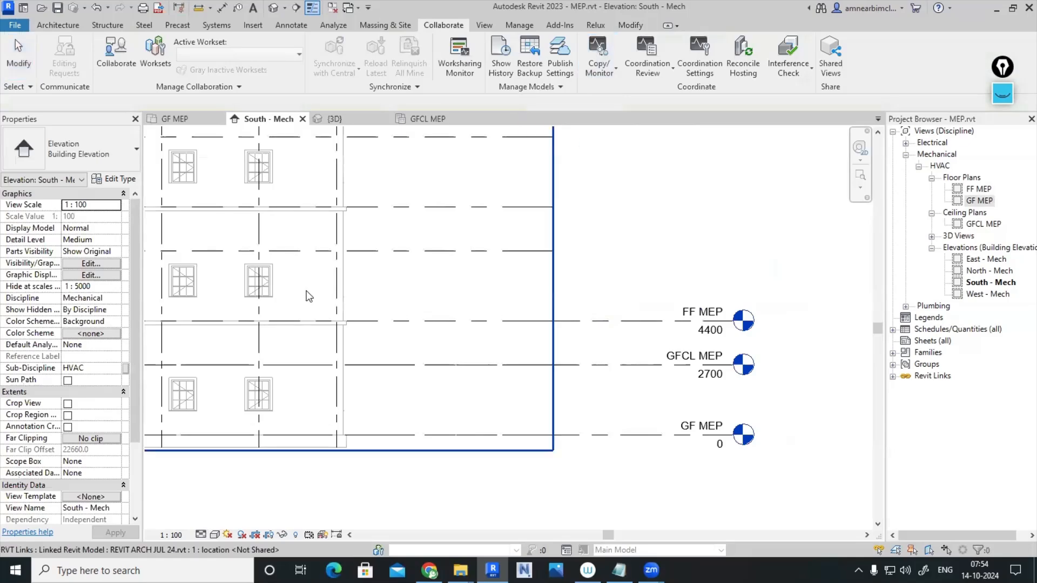
{"action": "left_click", "coordinate": [306, 290]}
{"action": "left_click", "coordinate": [110, 54]}
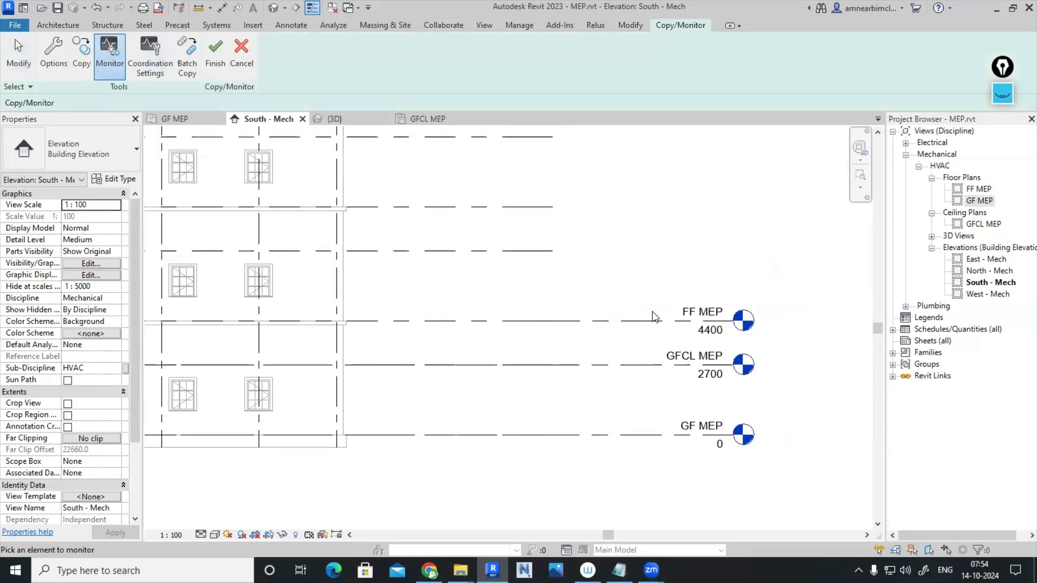
{"action": "left_click", "coordinate": [662, 321]}
{"action": "scroll", "coordinate": [664, 322], "scroll_direction": "down", "scroll_amount": 1}
{"action": "left_click", "coordinate": [505, 322]}
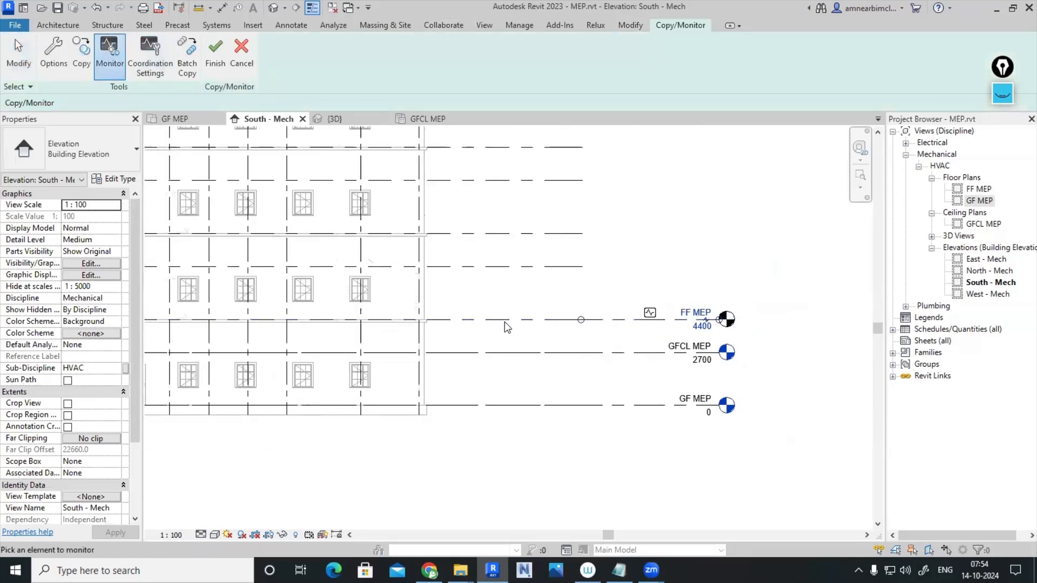
{"action": "scroll", "coordinate": [610, 347], "scroll_direction": "down", "scroll_amount": 2}
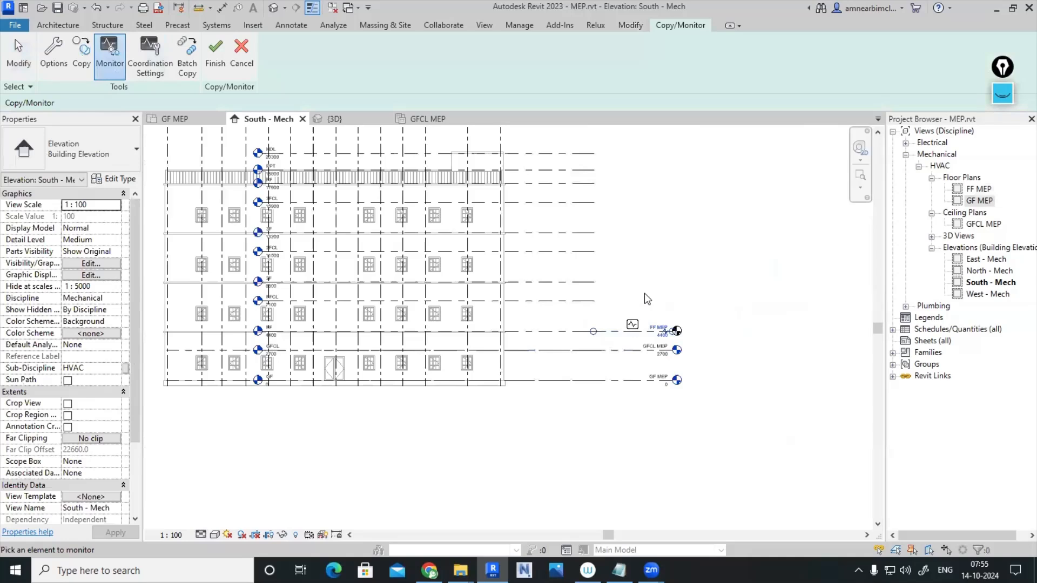
{"action": "left_click", "coordinate": [215, 54]}
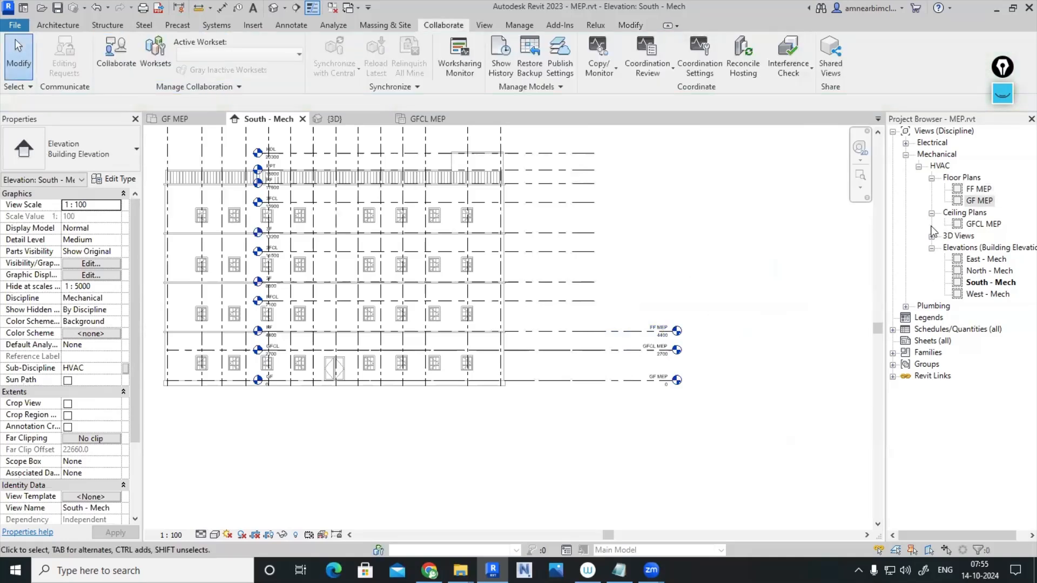
Undo the level monitoring, the FF MEP rename and the placement of that level
{"action": "key", "text": "ctrl+z"}
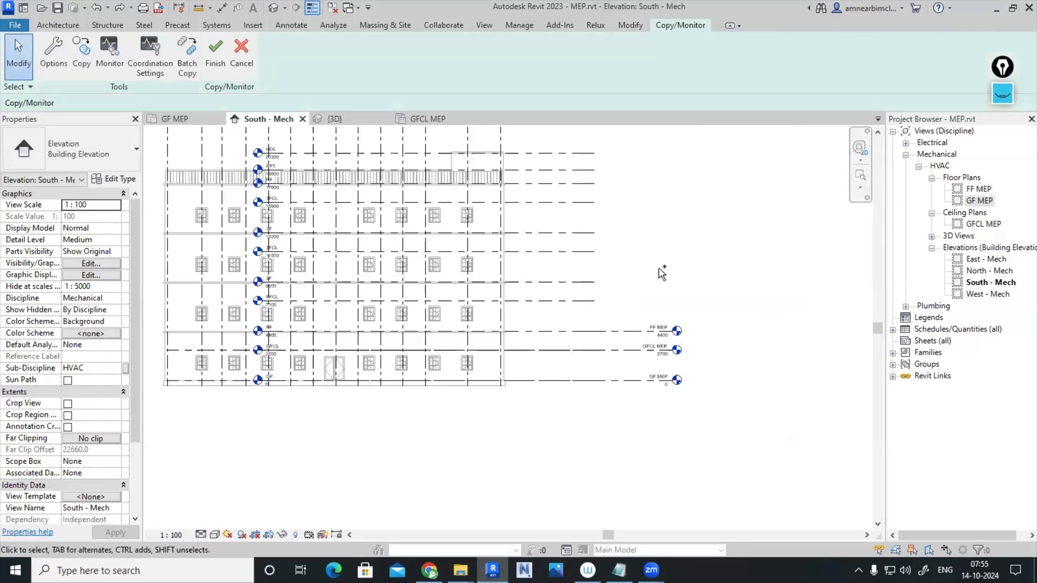
{"action": "left_click", "coordinate": [241, 54]}
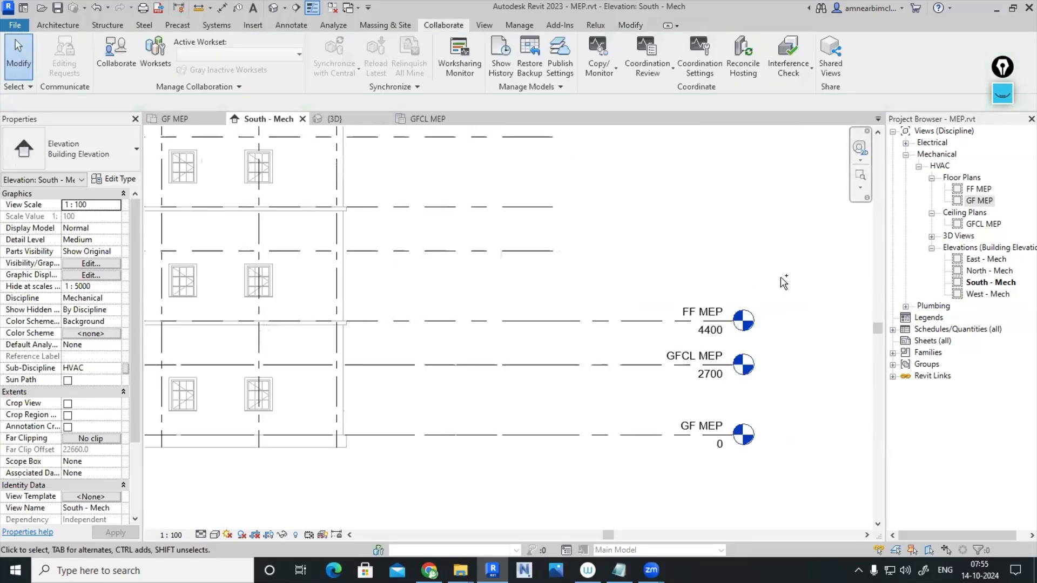
{"action": "key", "text": "ctrl+z"}
{"action": "key", "text": "ctrl+z"}
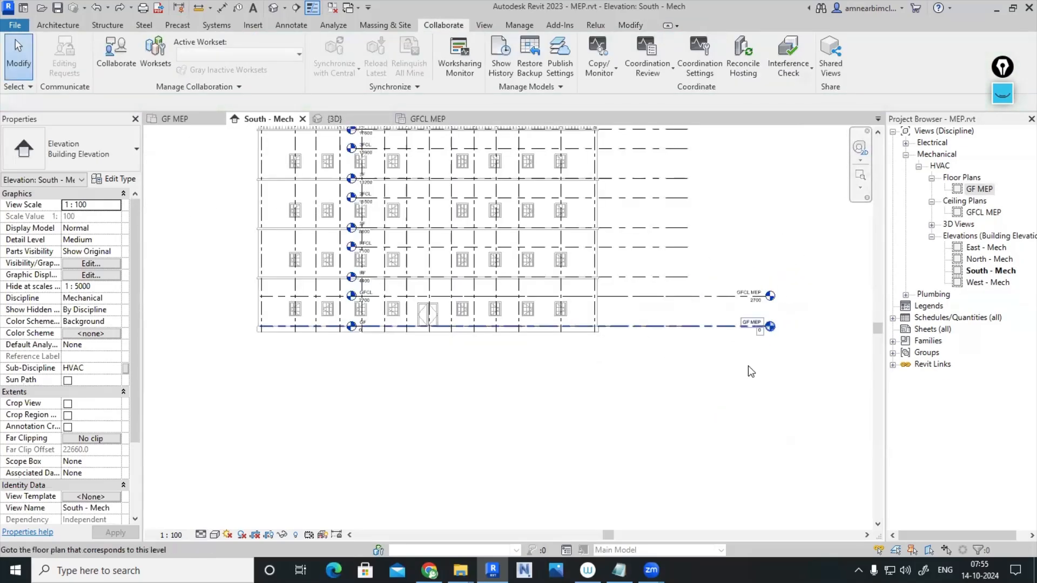
{"action": "scroll", "coordinate": [740, 374], "scroll_direction": "down", "scroll_amount": 3}
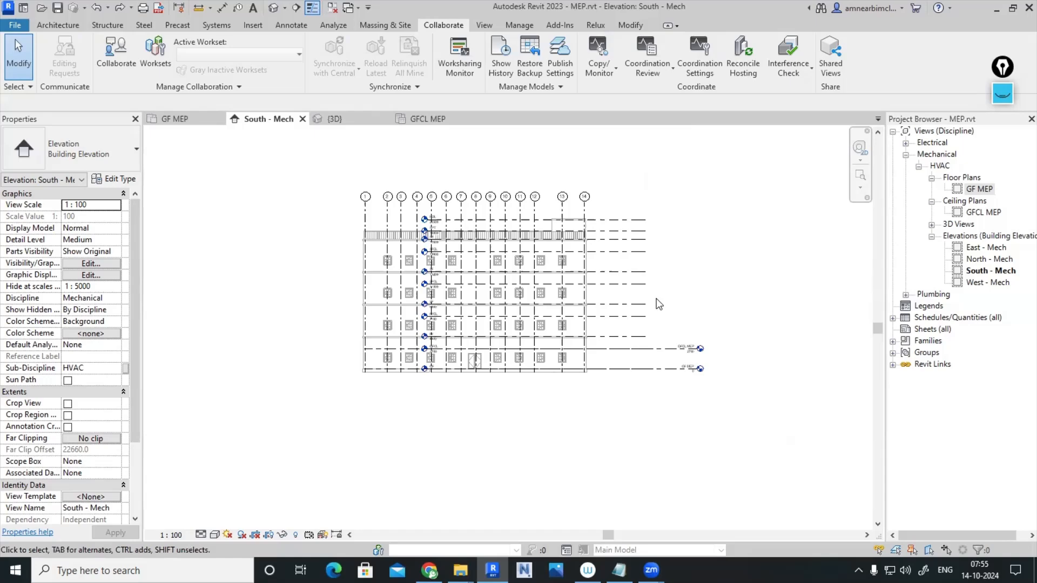
Start a Copy/Monitor session on the linked architectural model
{"action": "left_click", "coordinate": [598, 59]}
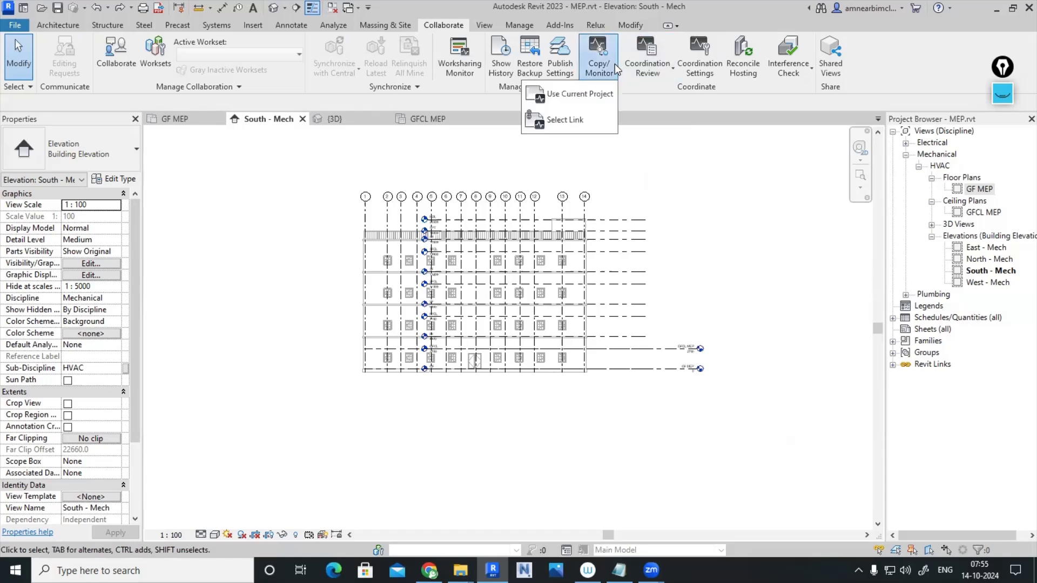
{"action": "left_click", "coordinate": [540, 105]}
{"action": "left_click", "coordinate": [533, 246]}
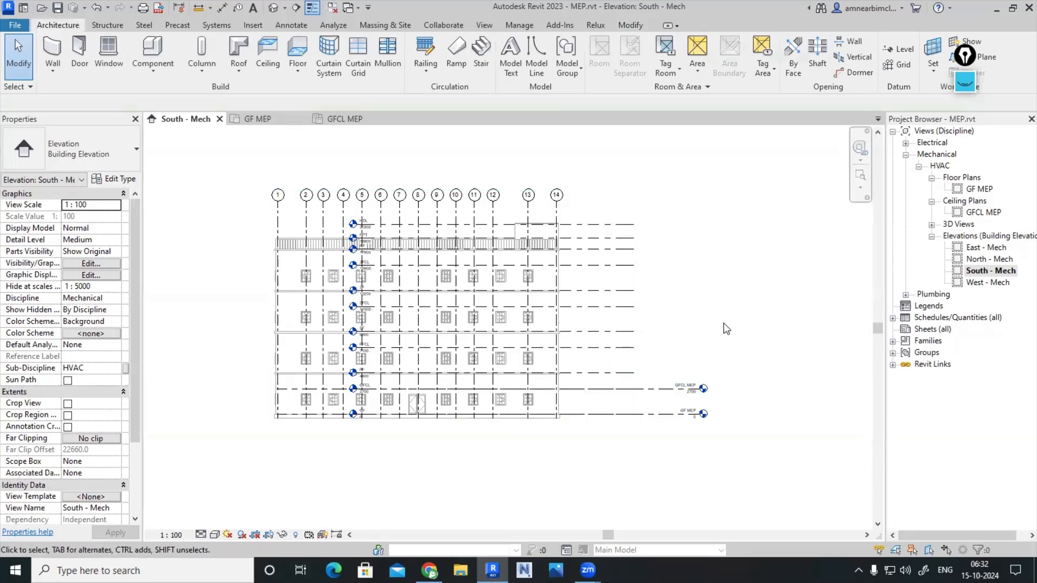
Open the GF MEP floor plan and check its type properties for the view template applied to new views
{"action": "double_click", "coordinate": [978, 189]}
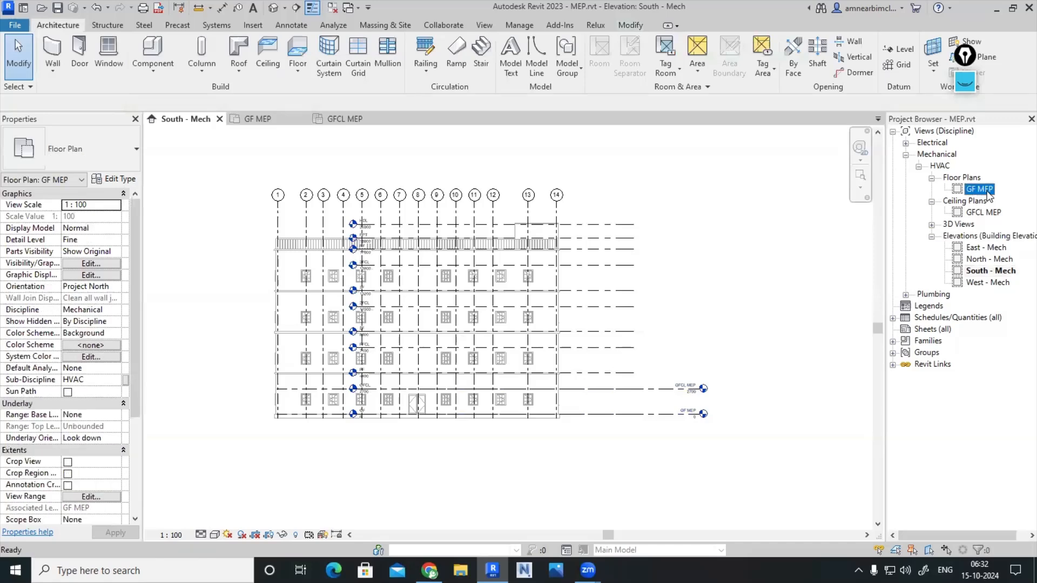
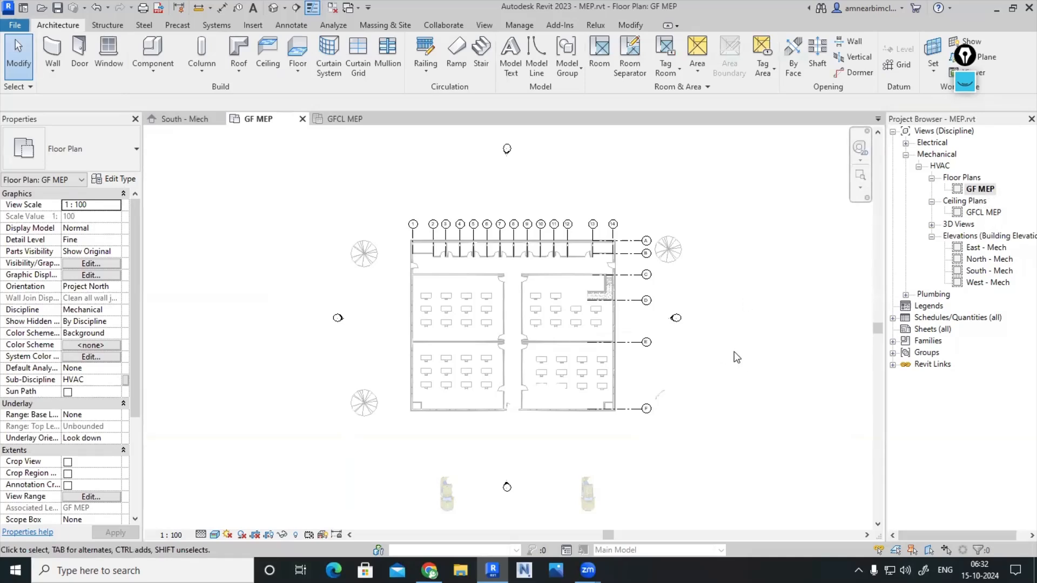
{"action": "left_click", "coordinate": [122, 183]}
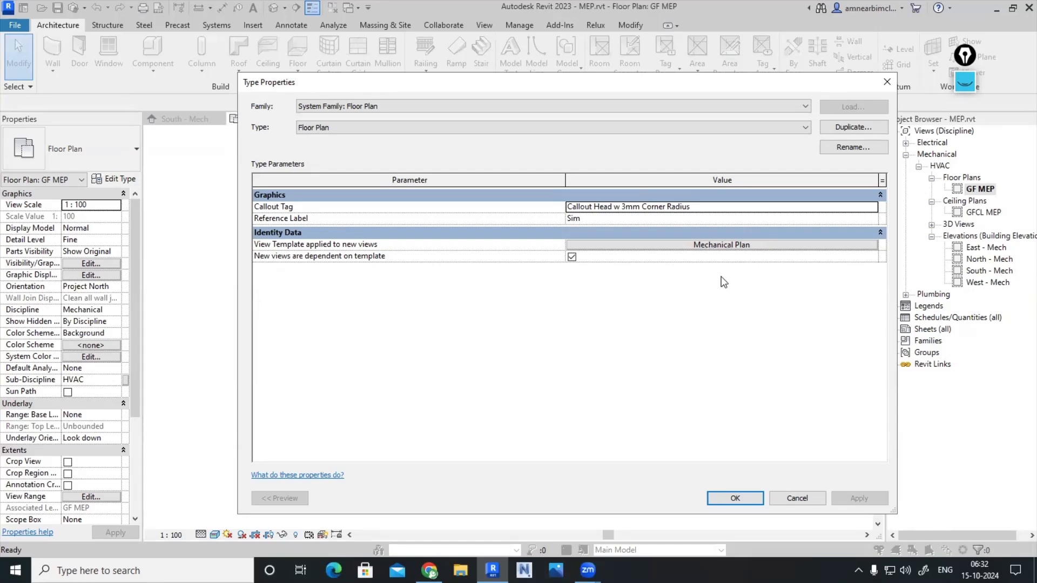
{"action": "left_click", "coordinate": [888, 88]}
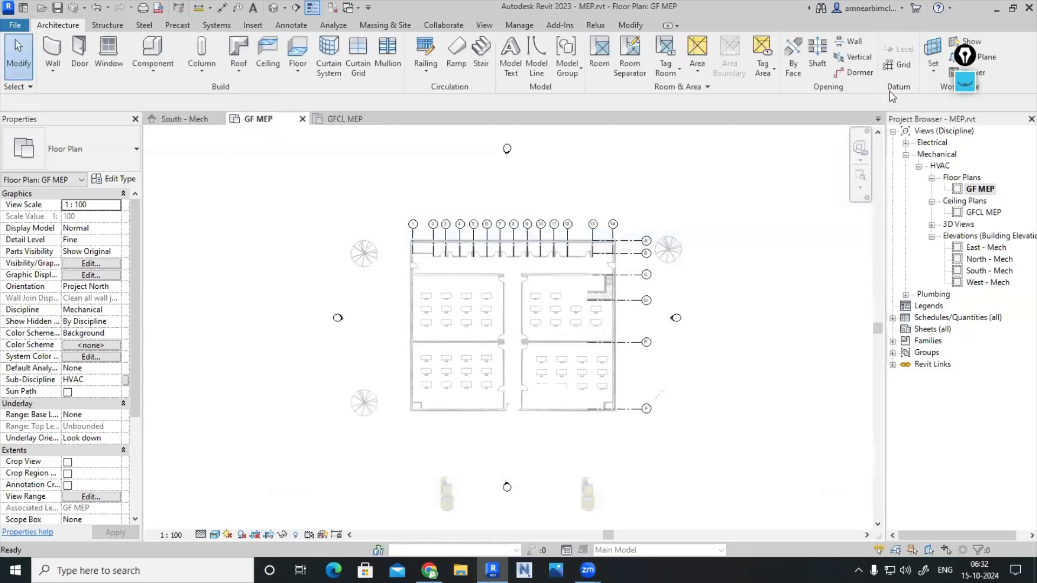
Review the GF MEP floor plan's view template assignment, detail level, visual style and view range settings
{"action": "scroll", "coordinate": [232, 342], "scroll_direction": "down", "scroll_amount": 3}
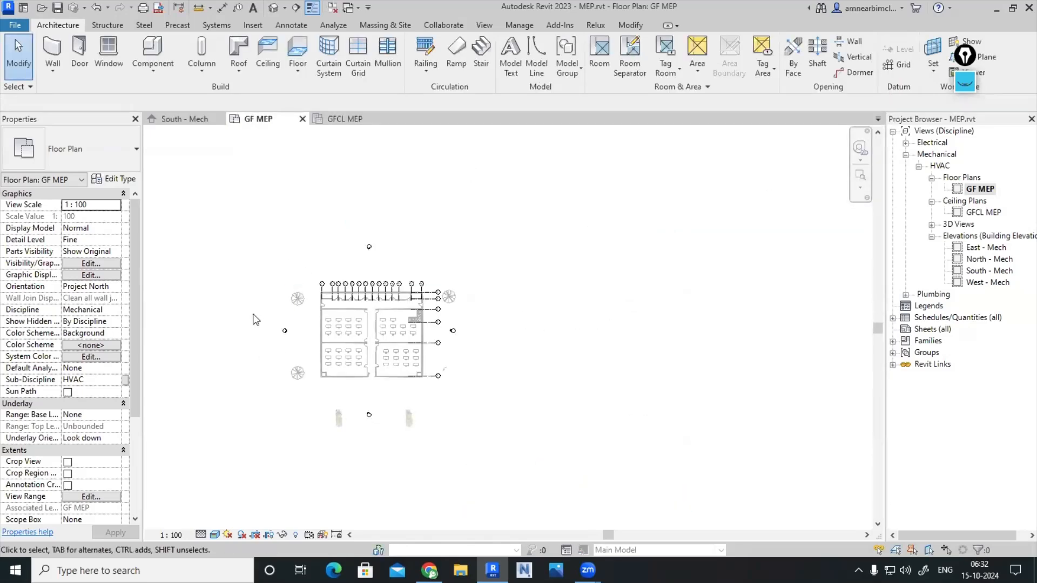
{"action": "scroll", "coordinate": [255, 319], "scroll_direction": "up", "scroll_amount": 2}
{"action": "middle_click_drag", "start_coordinate": [222, 312], "coordinate": [268, 314]}
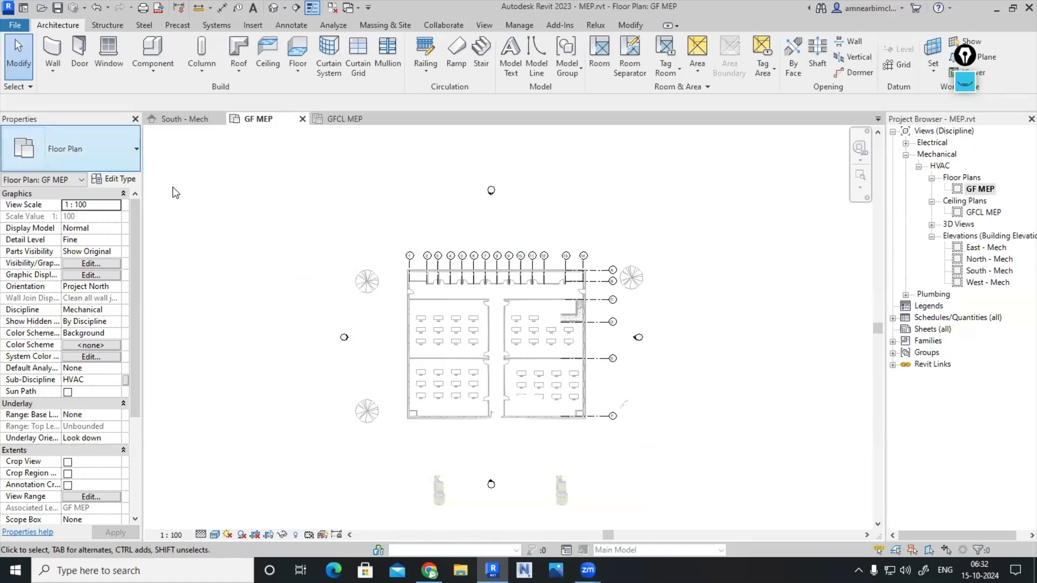
{"action": "scroll", "coordinate": [71, 275], "scroll_direction": "down", "scroll_amount": 3}
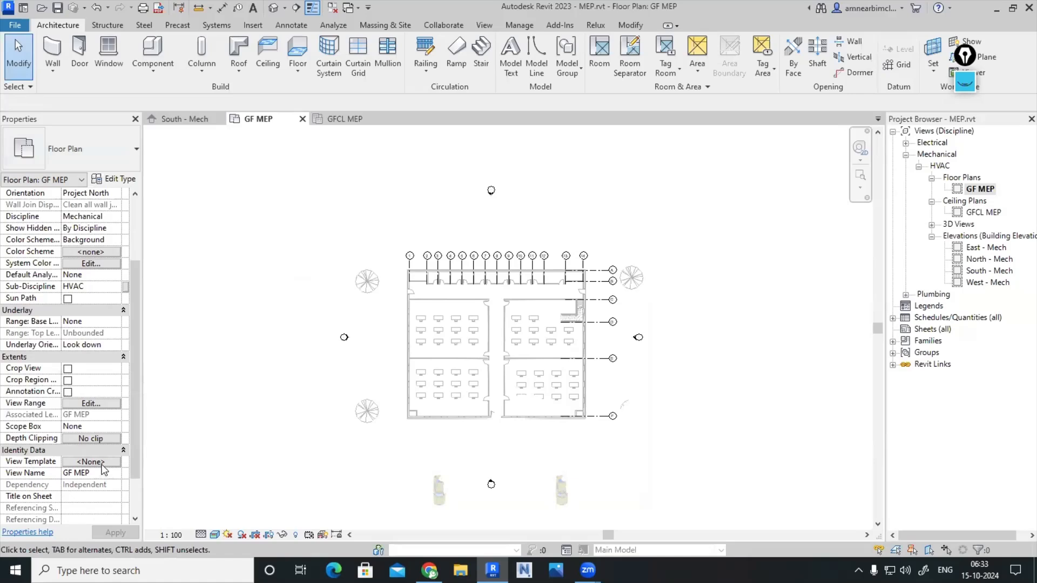
{"action": "left_click", "coordinate": [201, 535]}
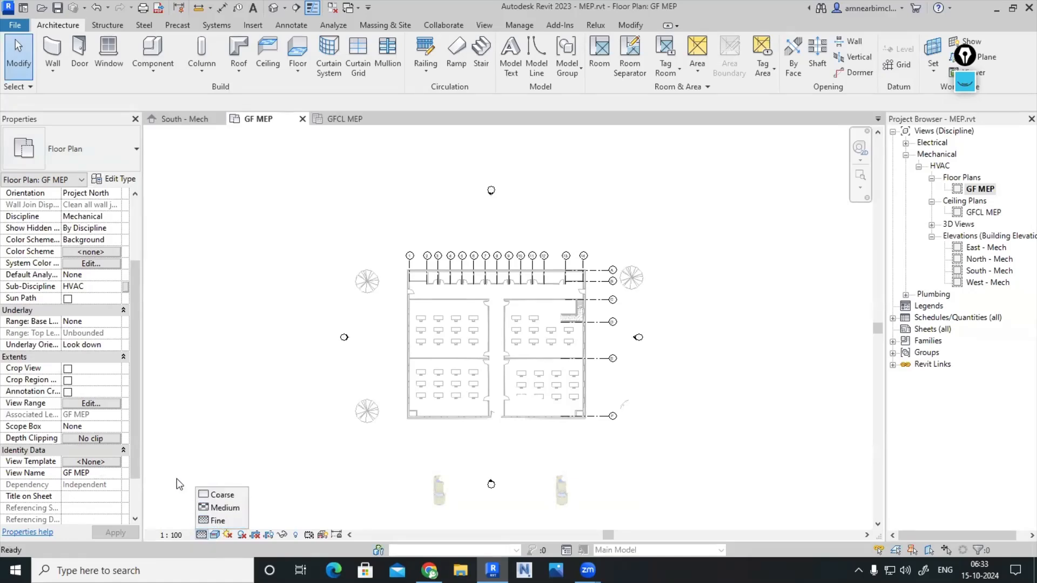
{"action": "left_click", "coordinate": [216, 520]}
{"action": "left_click", "coordinate": [215, 535]}
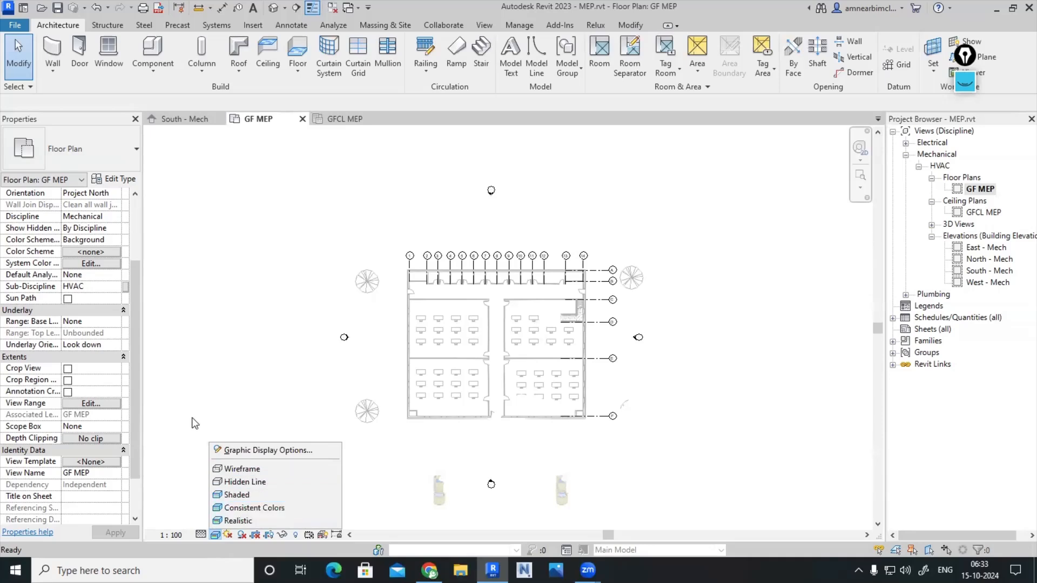
{"action": "left_click", "coordinate": [90, 404]}
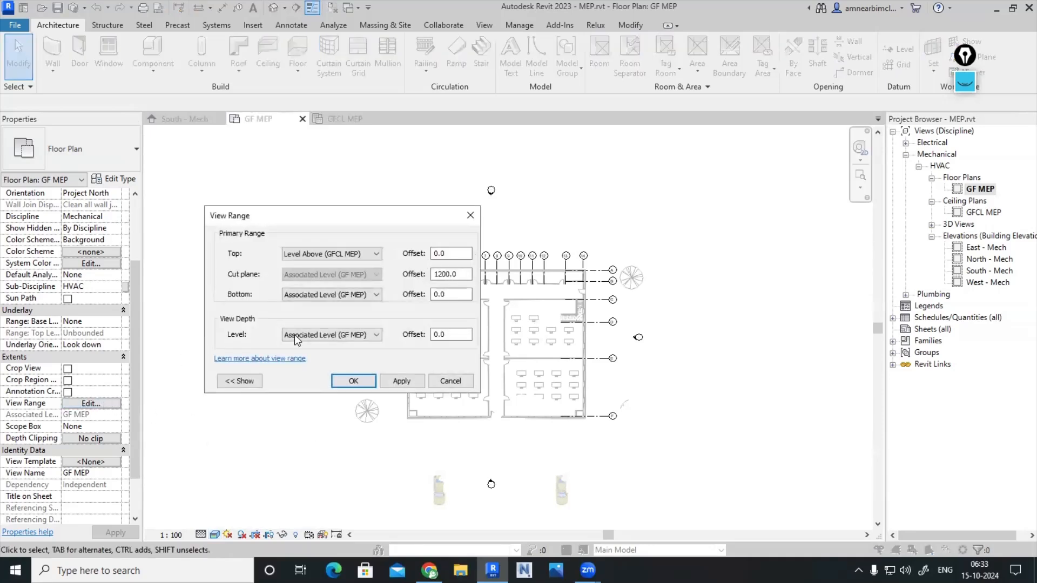
{"action": "left_click", "coordinate": [470, 215]}
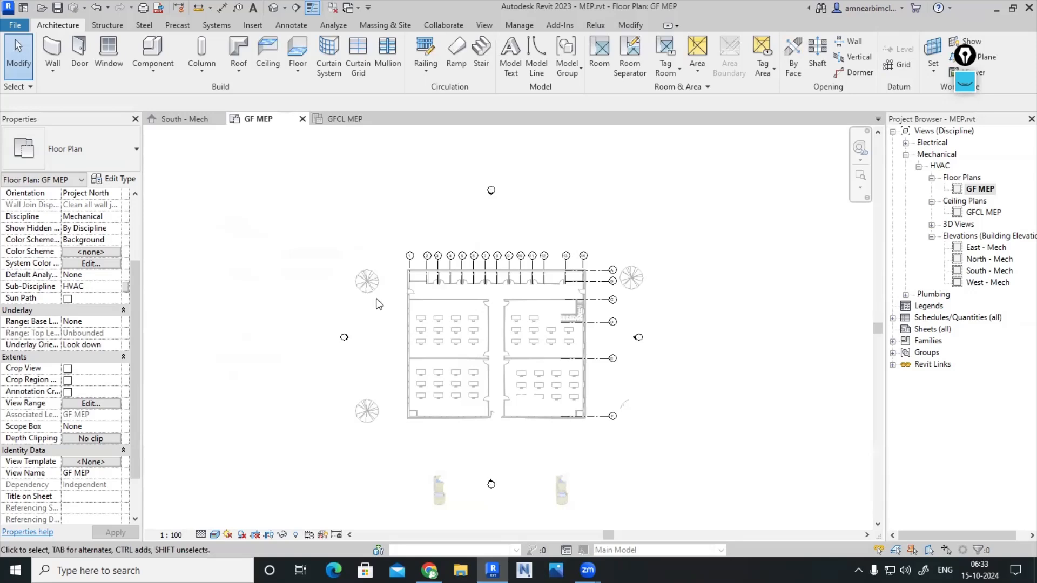
Examine the visibility/graphic overrides for the model categories of the GF MEP floor plan
{"action": "scroll", "coordinate": [377, 297], "scroll_direction": "up", "scroll_amount": 1}
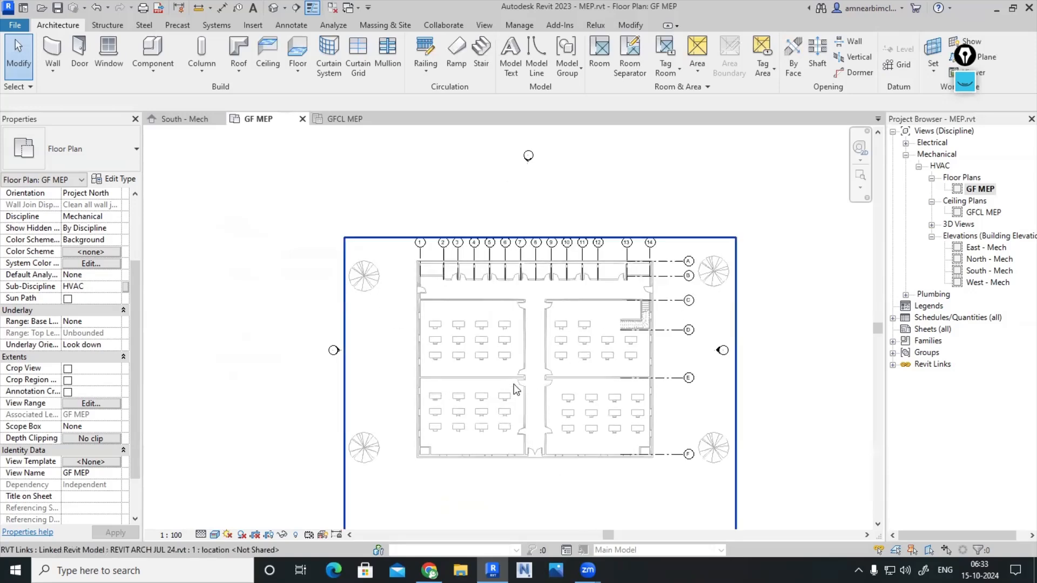
{"action": "scroll", "coordinate": [510, 378], "scroll_direction": "down", "scroll_amount": 1}
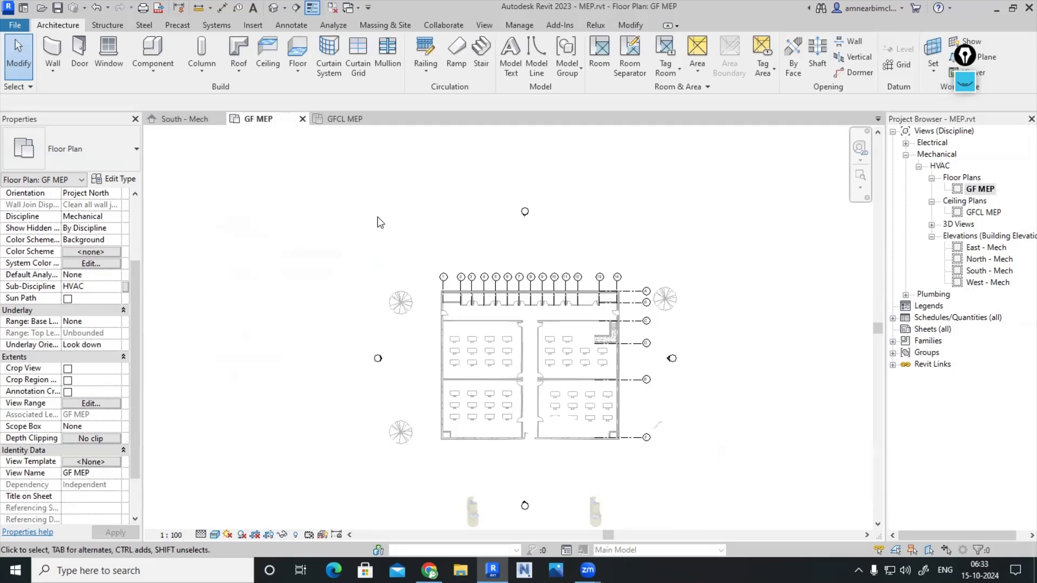
{"action": "key", "text": "v"}
{"action": "key", "text": "g"}
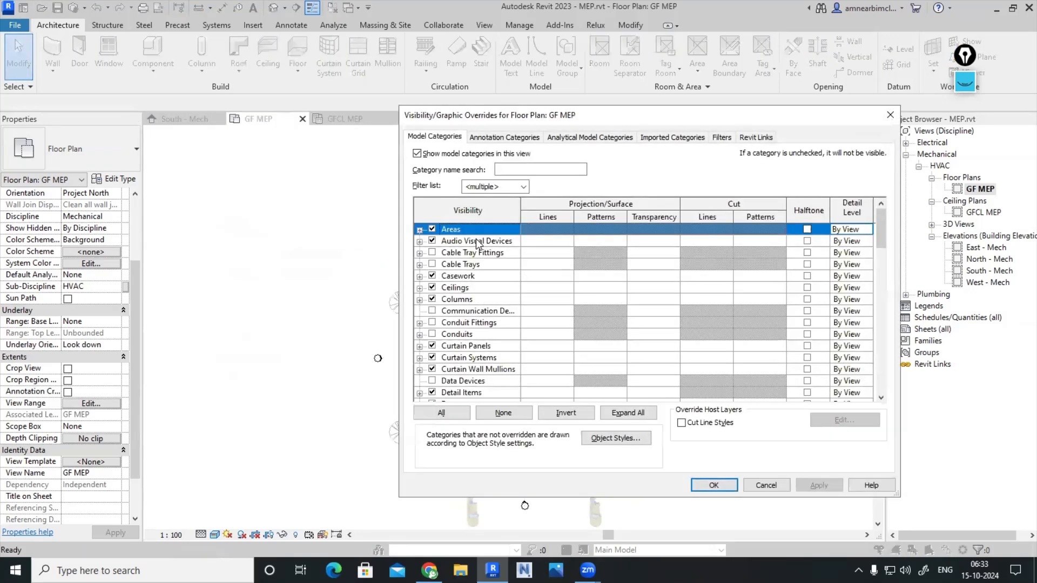
{"action": "left_click", "coordinate": [890, 115]}
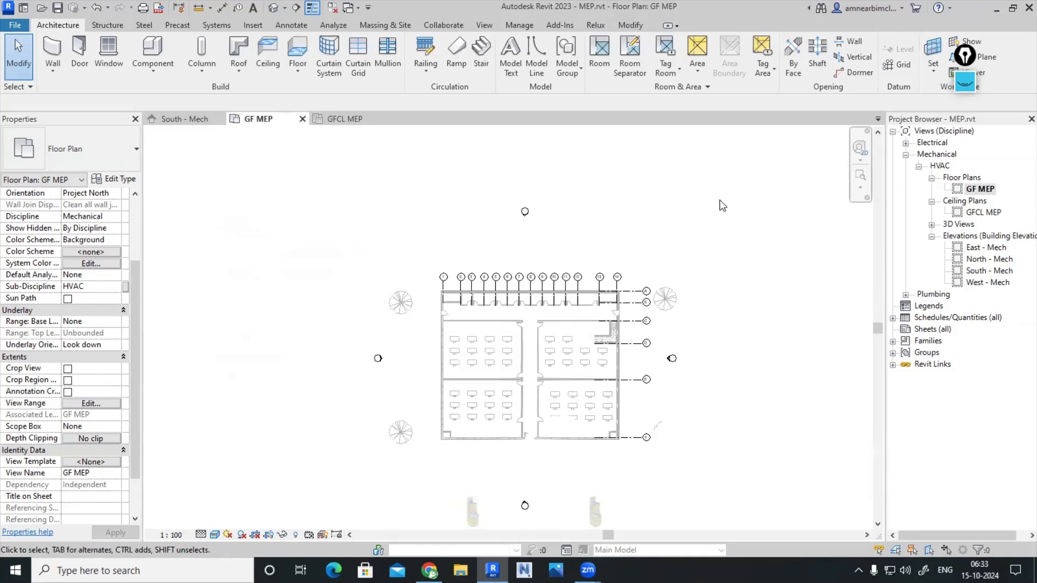
{"action": "left_click", "coordinate": [492, 25]}
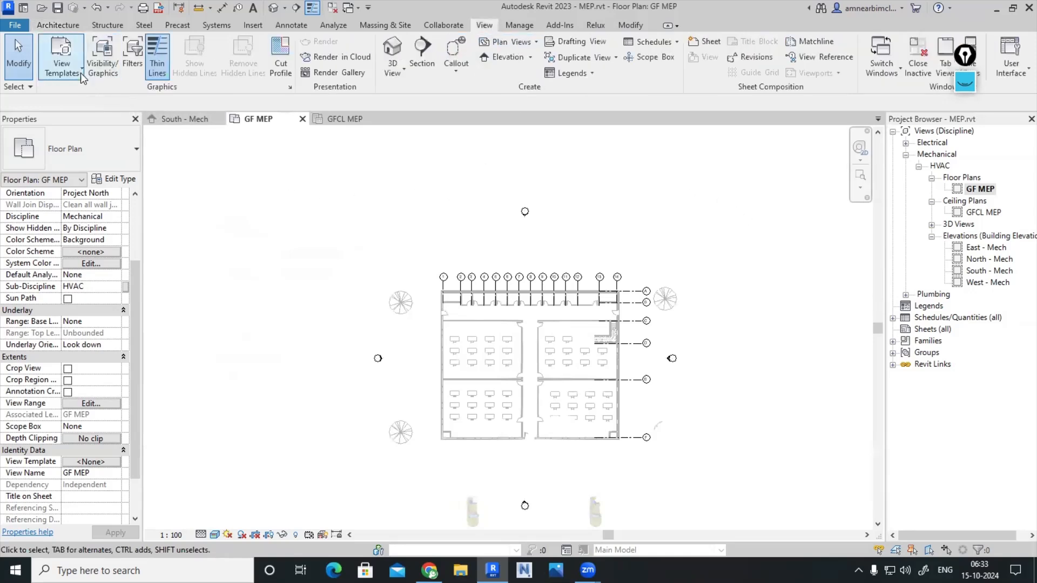
{"action": "left_click", "coordinate": [103, 54]}
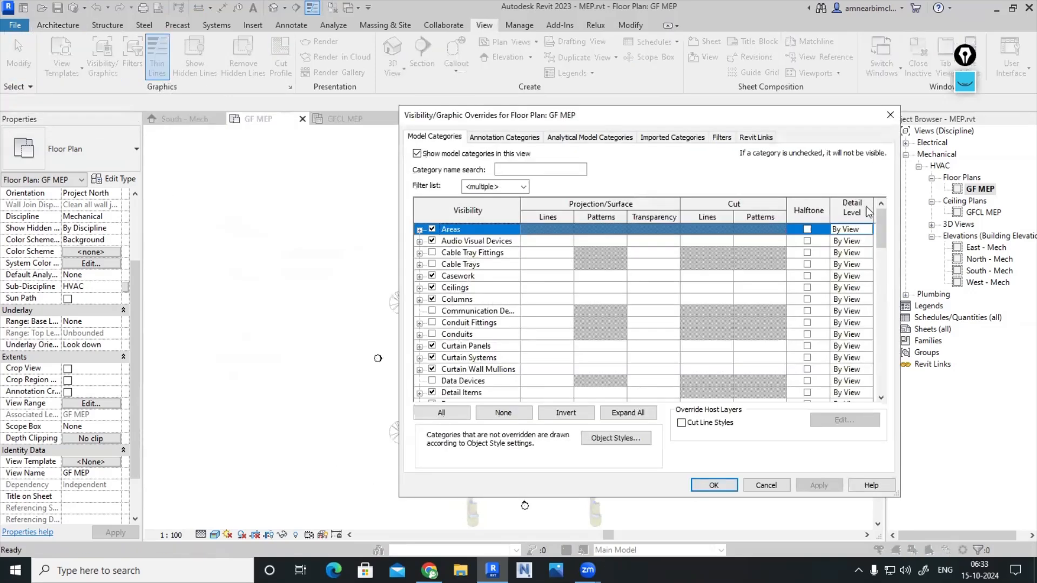
{"action": "left_click", "coordinate": [890, 115]}
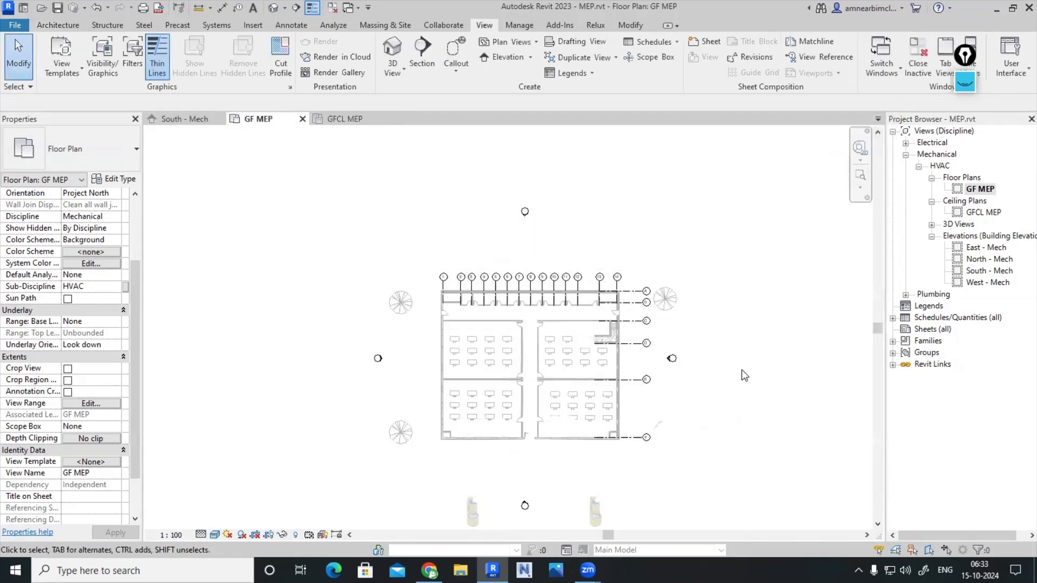
Add the Mechanical discipline to the category filter in the GF MEP plan's visibility/graphic overrides
{"action": "middle_click_drag", "start_coordinate": [741, 370], "coordinate": [715, 305]}
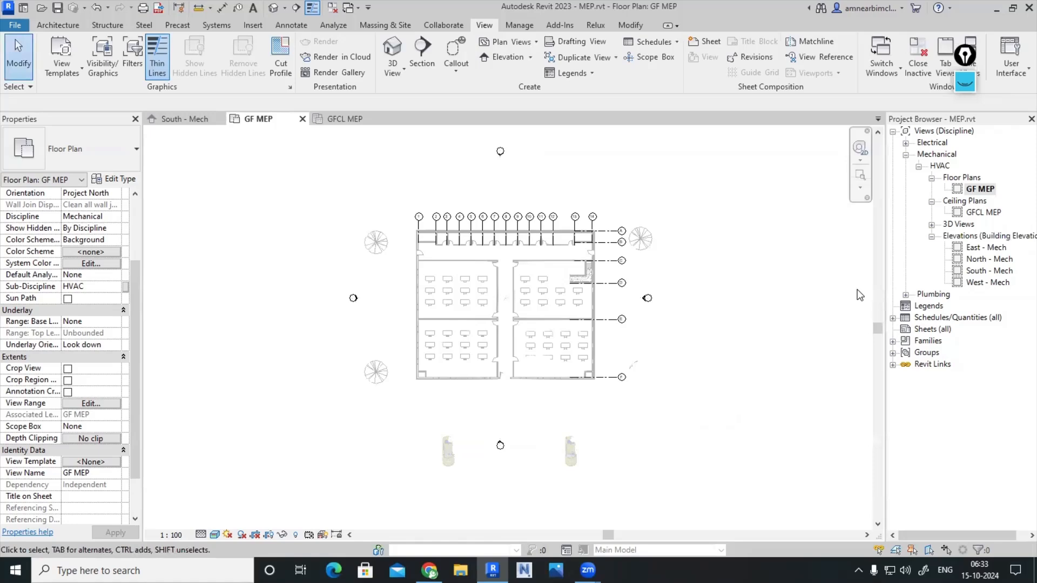
{"action": "key", "text": "v"}
{"action": "key", "text": "g"}
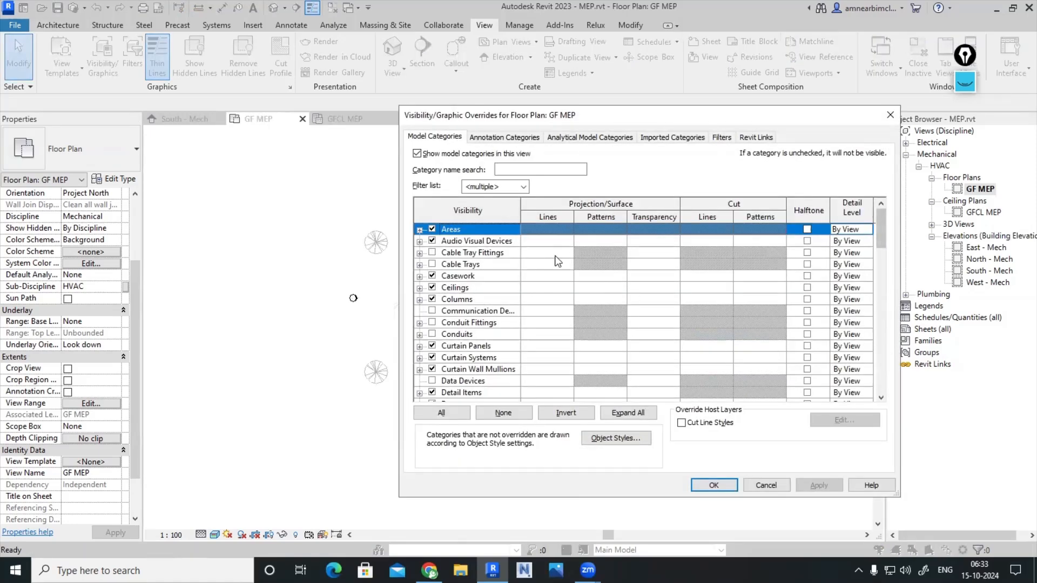
{"action": "left_click", "coordinate": [523, 186]}
{"action": "left_click", "coordinate": [485, 220]}
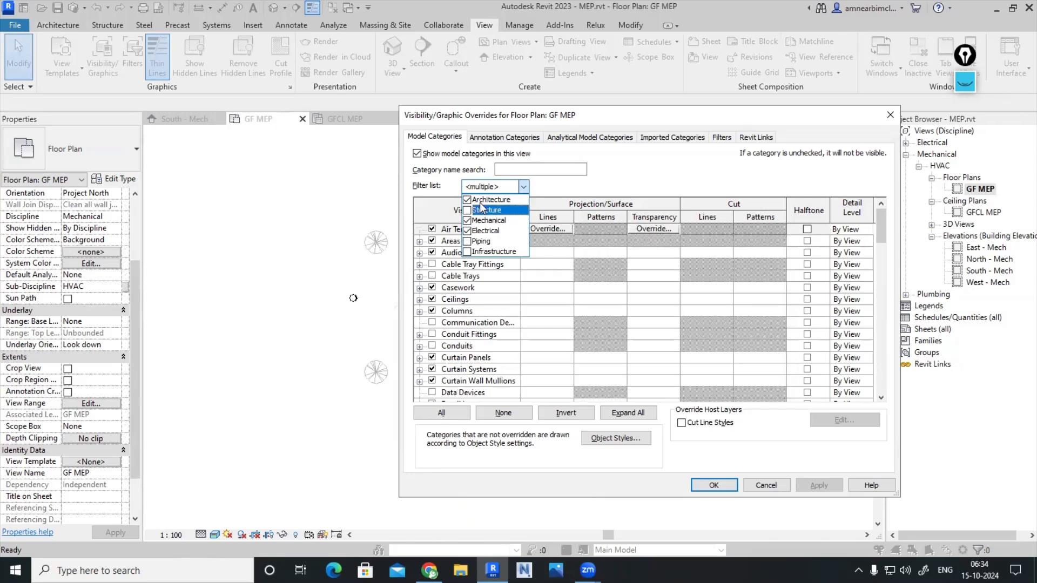
{"action": "scroll", "coordinate": [515, 336], "scroll_direction": "down", "scroll_amount": 1}
{"action": "left_click", "coordinate": [563, 333]}
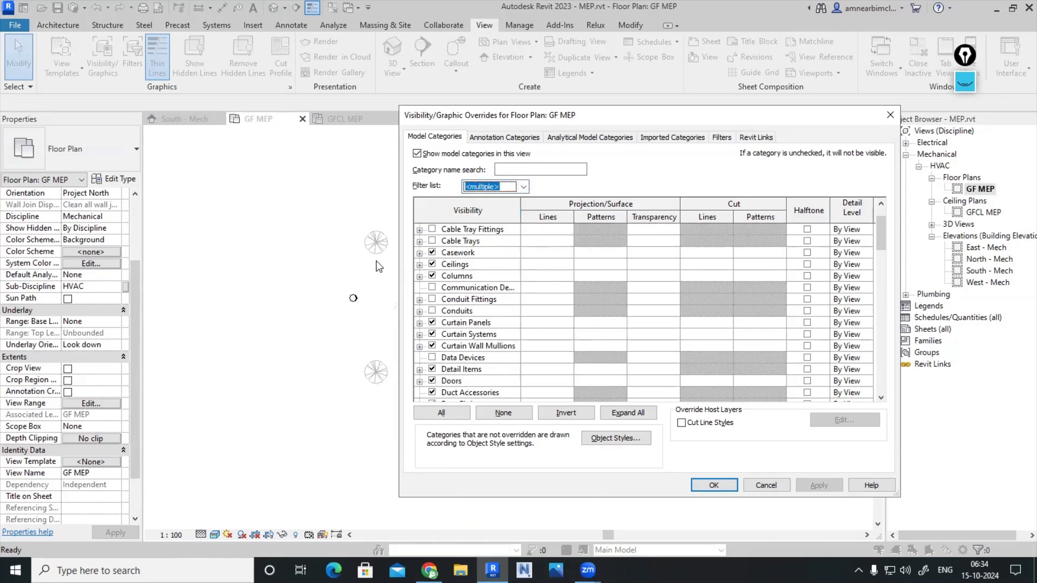
Turn off the Planting category in the GF MEP plan's visibility/graphic overrides and apply the change
{"action": "scroll", "coordinate": [488, 351], "scroll_direction": "down", "scroll_amount": 10}
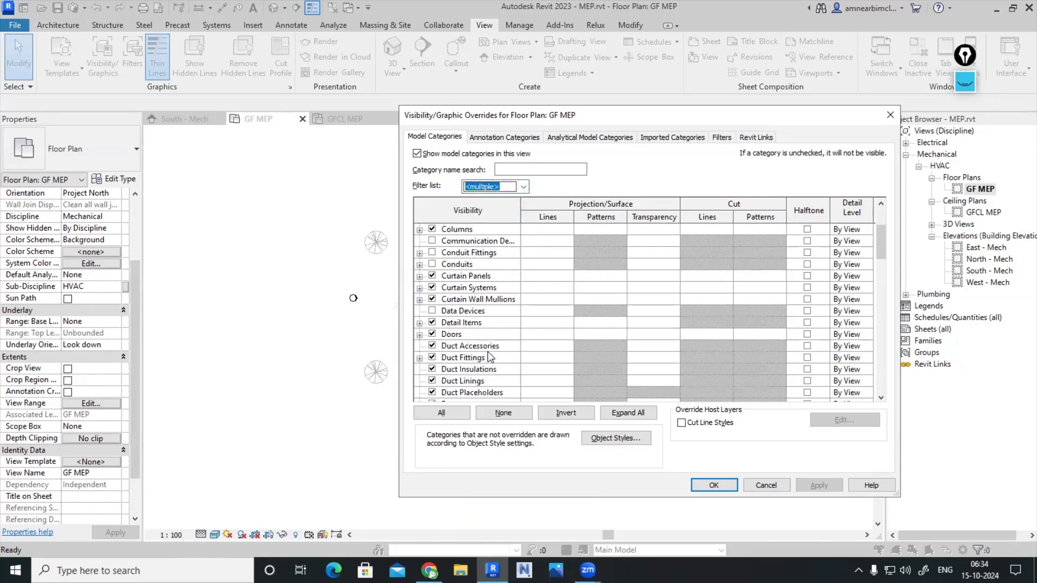
{"action": "scroll", "coordinate": [489, 357], "scroll_direction": "down", "scroll_amount": 3}
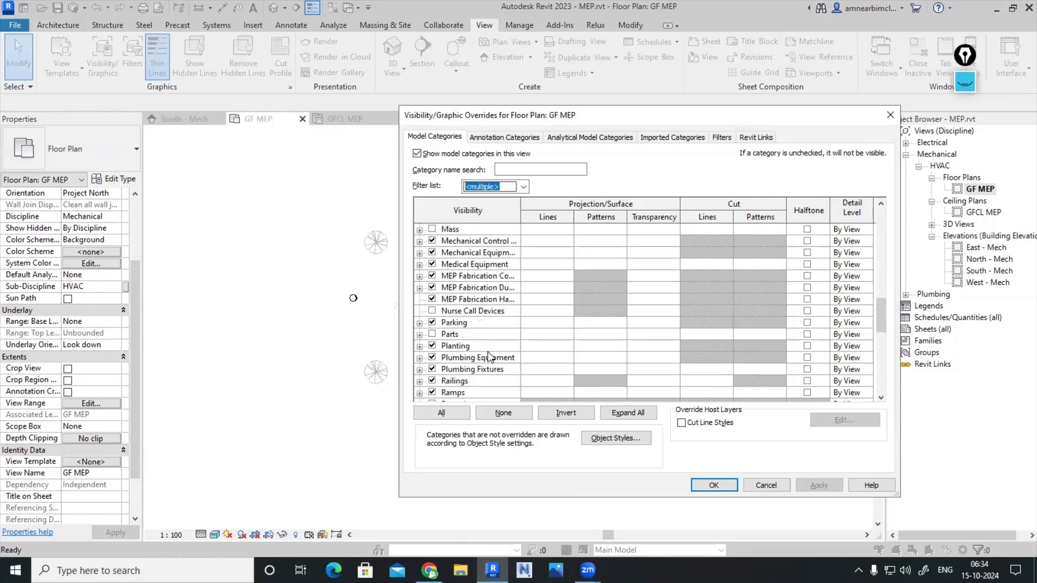
{"action": "left_click", "coordinate": [432, 346]}
{"action": "left_click", "coordinate": [819, 486]}
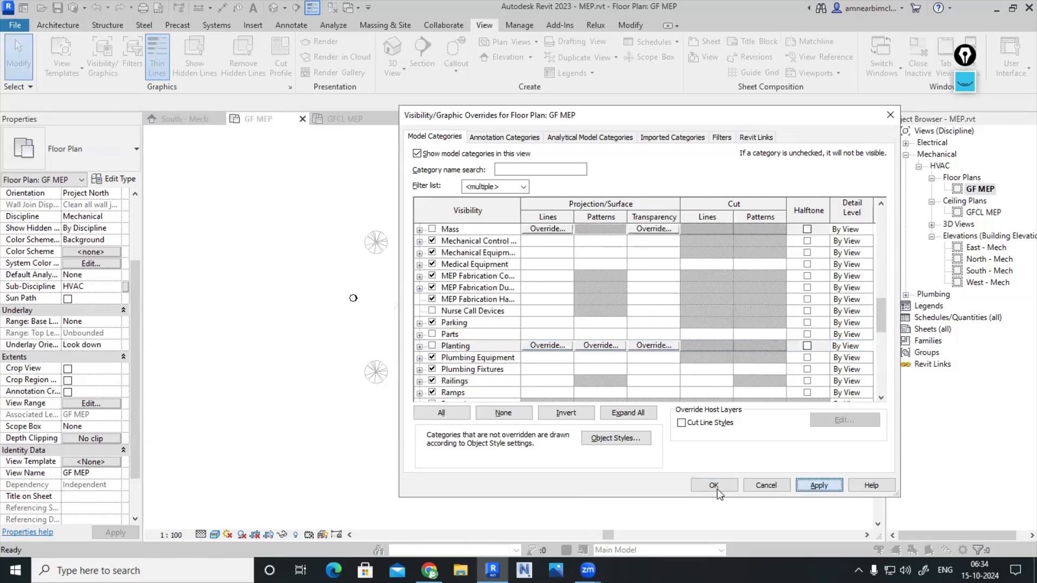
{"action": "left_click", "coordinate": [714, 485]}
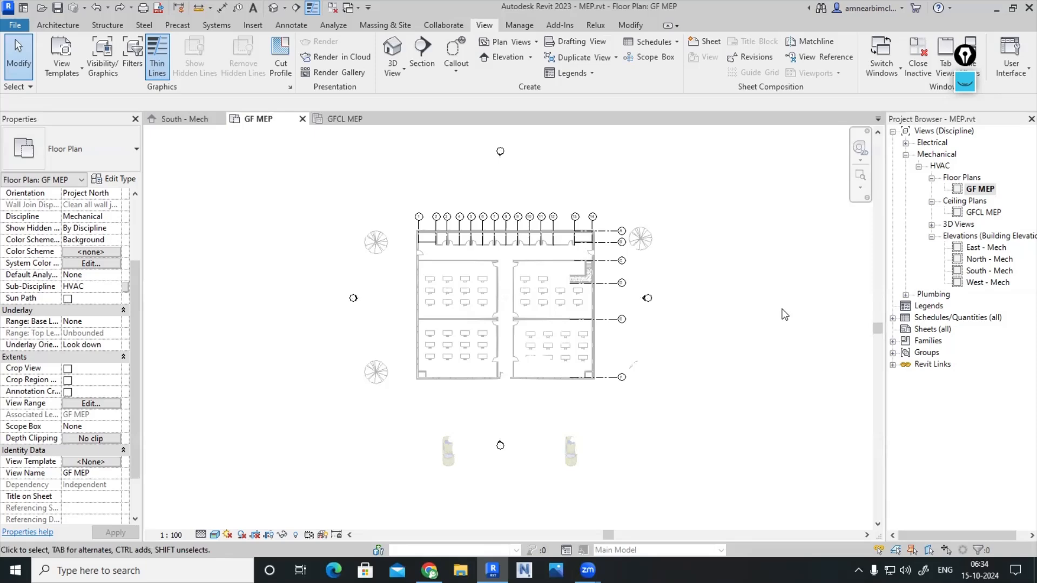
Check the GF MEP plan's visibility/graphic overrides once more and save the project
{"action": "key", "text": "v"}
{"action": "key", "text": "g"}
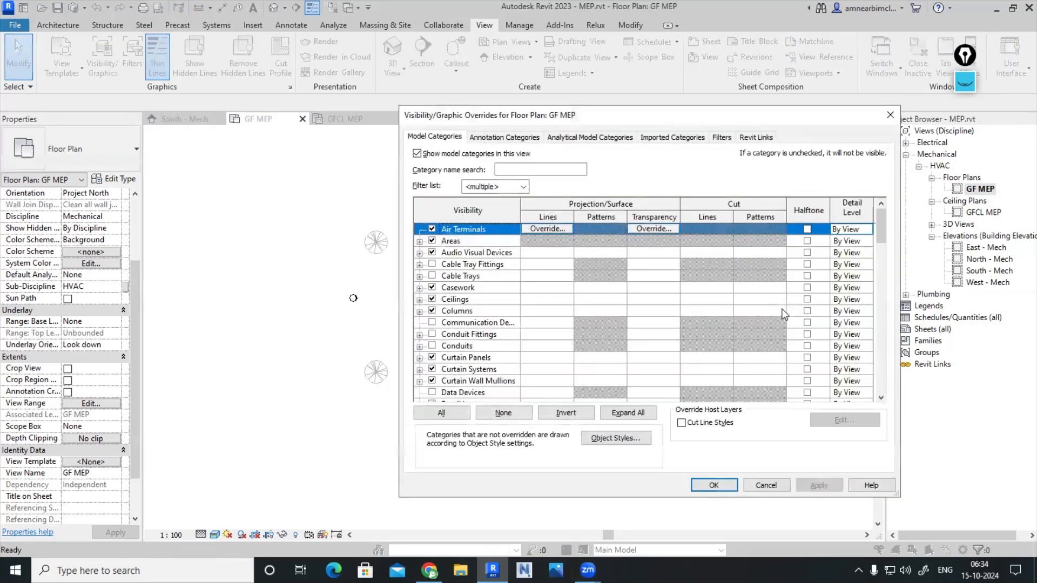
{"action": "left_click", "coordinate": [890, 115]}
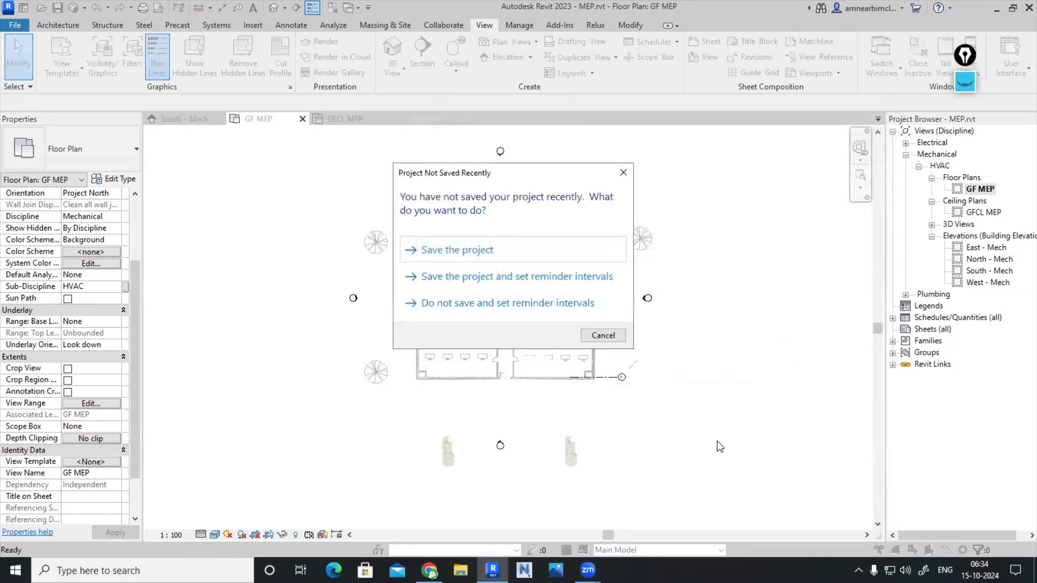
{"action": "left_click", "coordinate": [499, 256]}
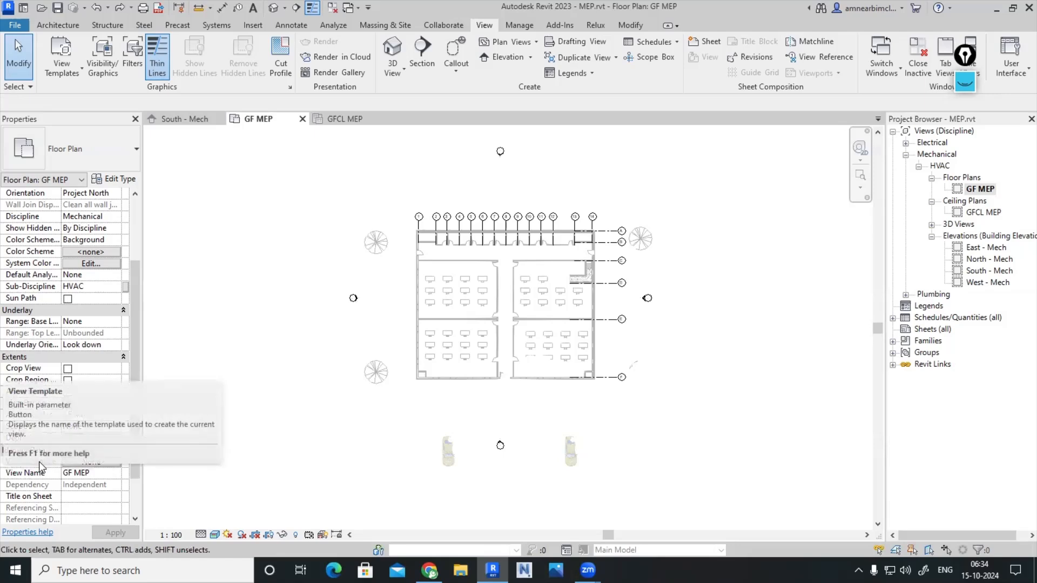
Assign the Mechanical Plan view template to the GF MEP floor plan
{"action": "left_click", "coordinate": [100, 464]}
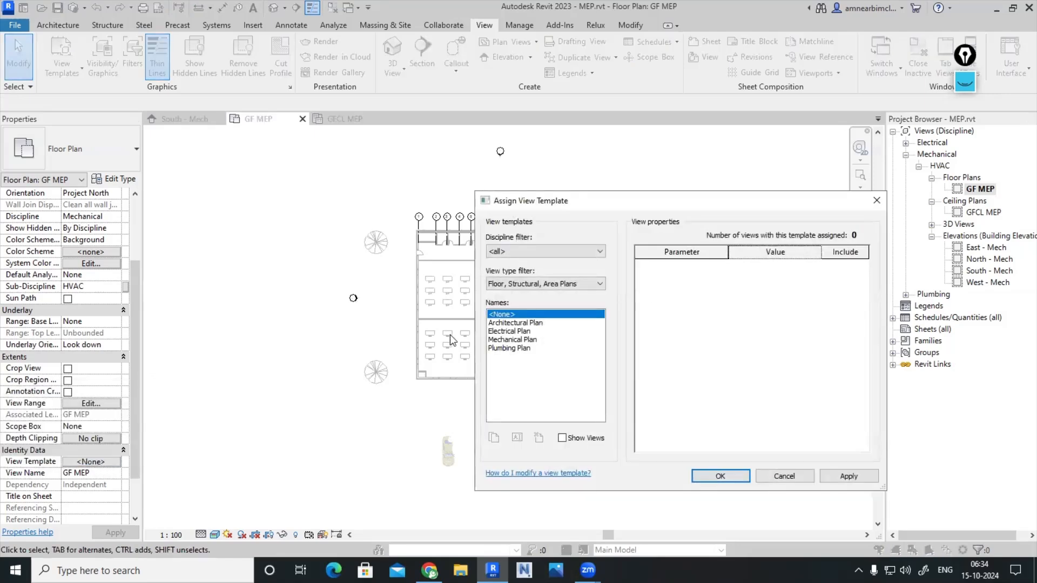
{"action": "left_click", "coordinate": [523, 340]}
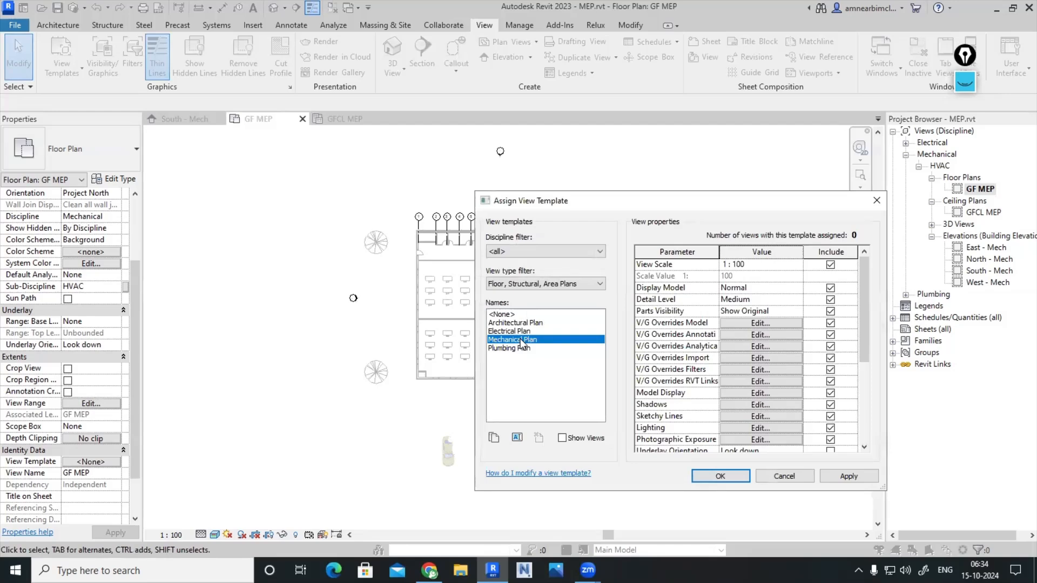
{"action": "left_click", "coordinate": [849, 476]}
{"action": "left_click", "coordinate": [721, 476]}
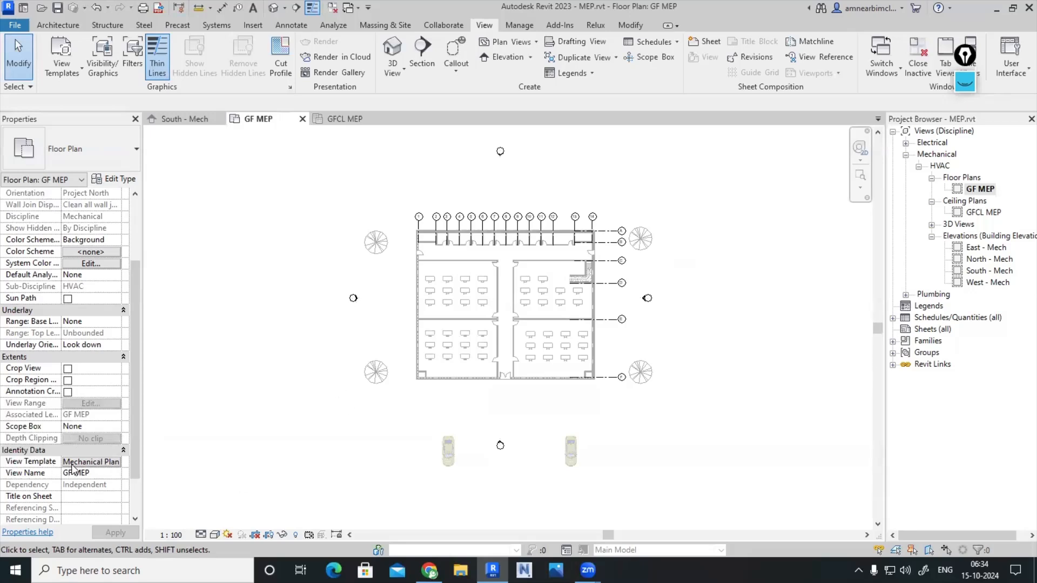
Check whether the GF MEP plan's detail level and visual style can still be edited under the assigned template
{"action": "left_click", "coordinate": [202, 534]}
{"action": "left_click", "coordinate": [215, 536]}
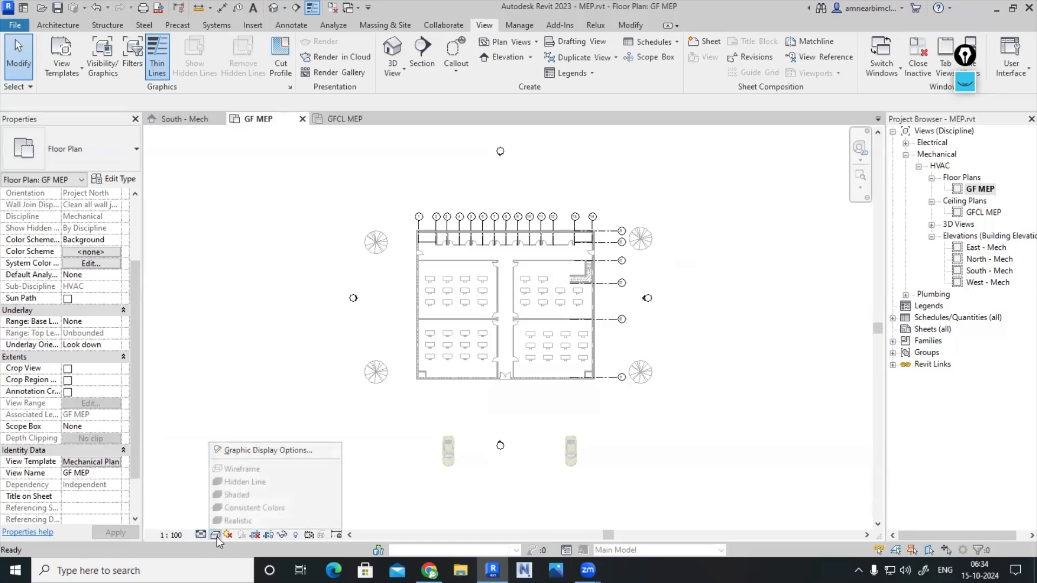
{"action": "left_click", "coordinate": [253, 365]}
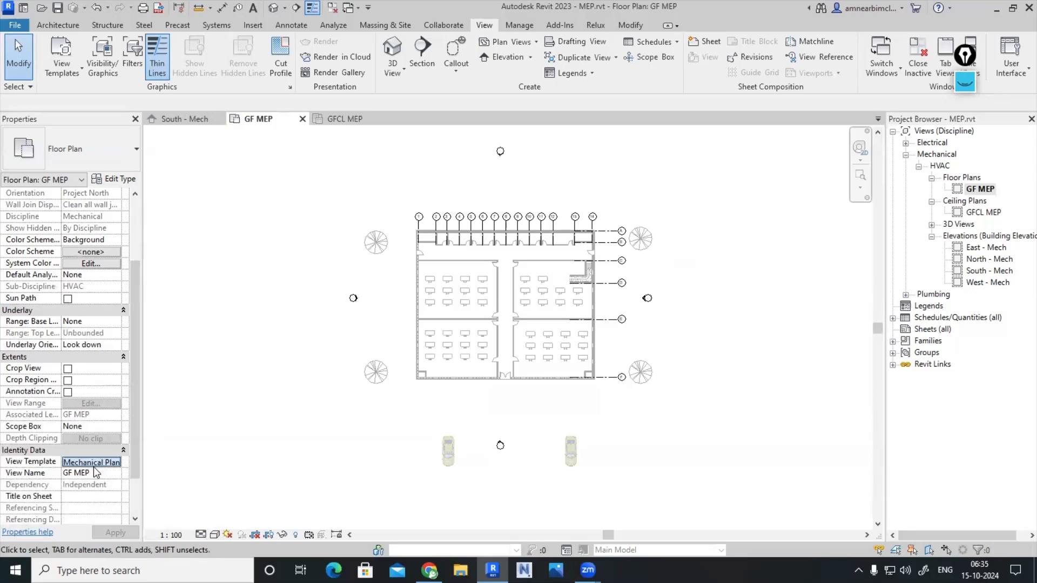
Review the Mechanical Plan template's included view properties, its view range and its detail level options
{"action": "left_click", "coordinate": [94, 465]}
{"action": "scroll", "coordinate": [745, 343], "scroll_direction": "down", "scroll_amount": 2}
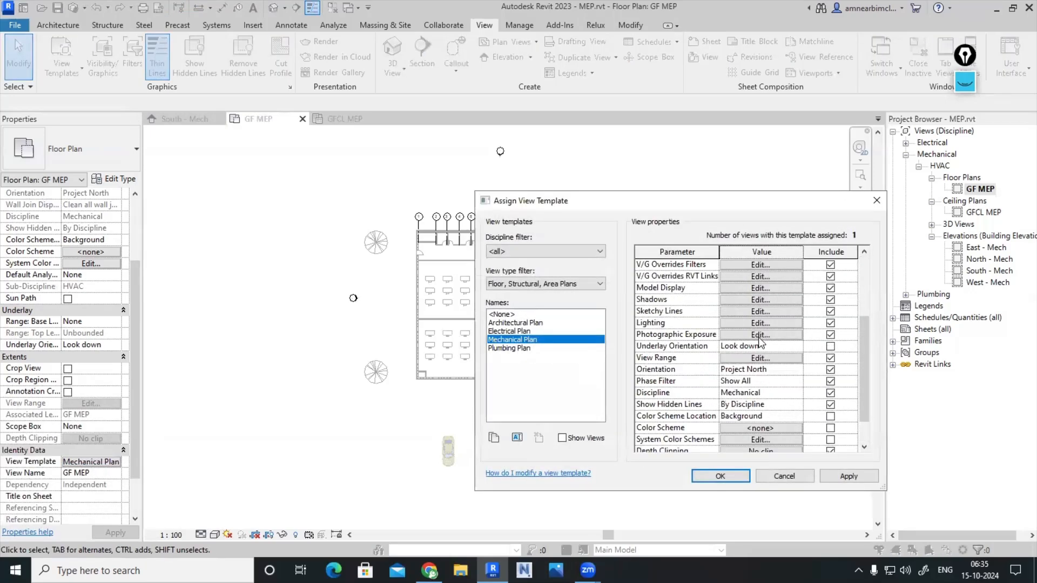
{"action": "scroll", "coordinate": [759, 337], "scroll_direction": "down", "scroll_amount": 1}
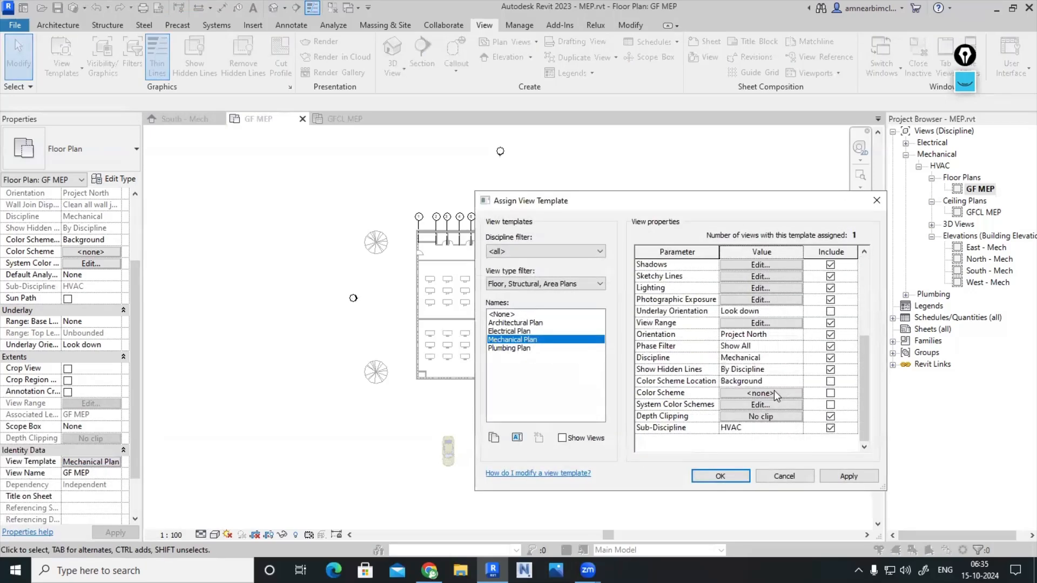
{"action": "left_click", "coordinate": [776, 324]}
{"action": "left_click", "coordinate": [470, 215]}
{"action": "scroll", "coordinate": [760, 327], "scroll_direction": "up", "scroll_amount": 4}
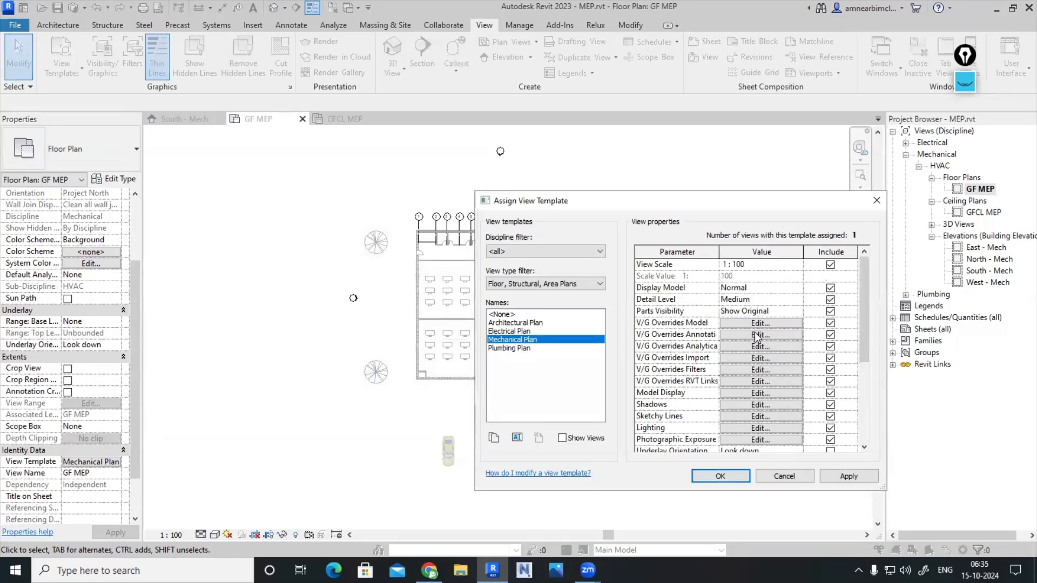
{"action": "left_click", "coordinate": [778, 300]}
{"action": "left_click", "coordinate": [797, 300]}
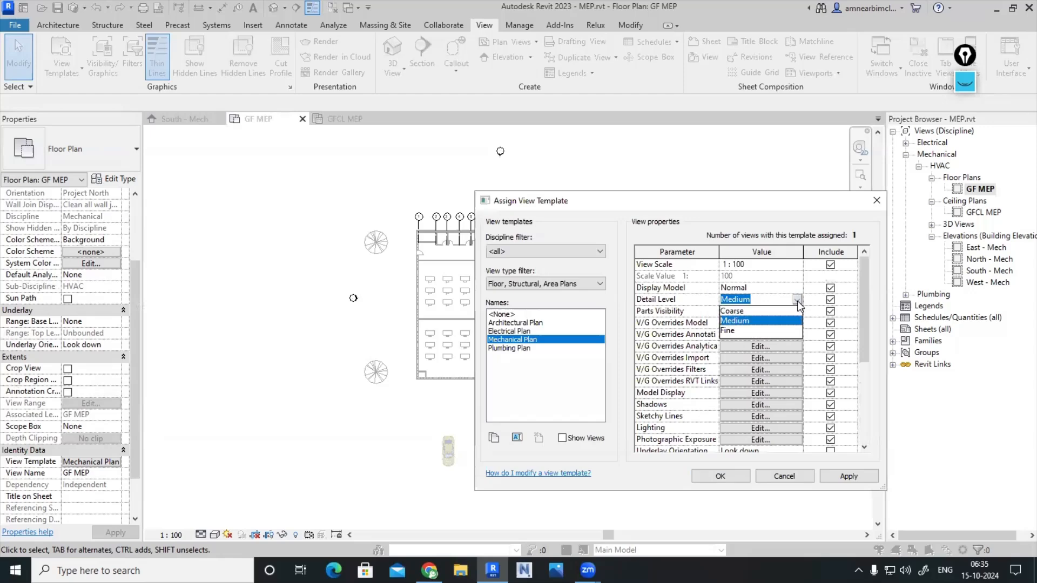
{"action": "left_click", "coordinate": [798, 301]}
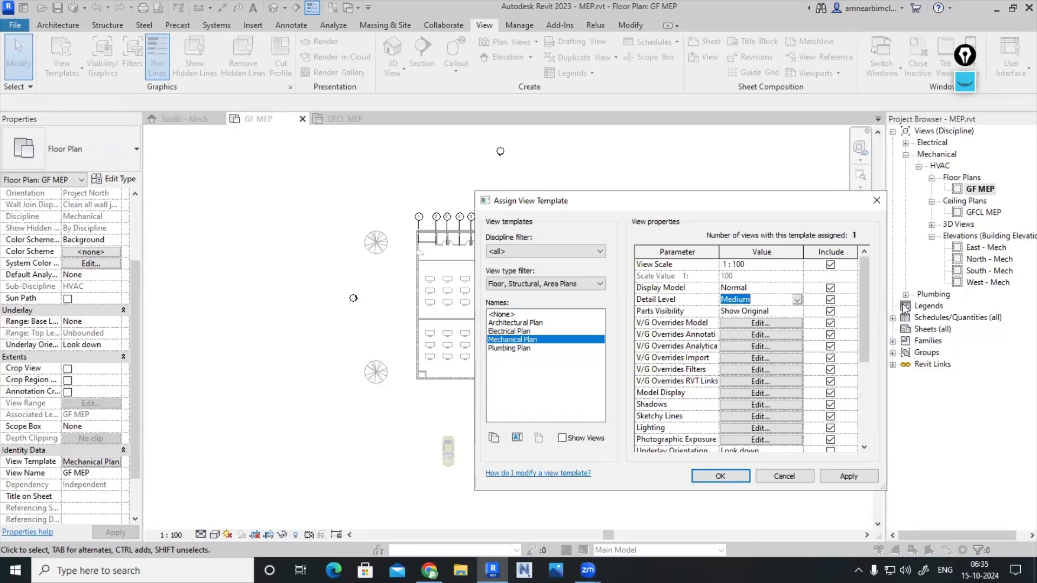
Hide the Planting, Furniture and Furniture Systems model categories in the Mechanical Plan view template and apply it to the GF MEP plan
{"action": "left_click", "coordinate": [758, 327]}
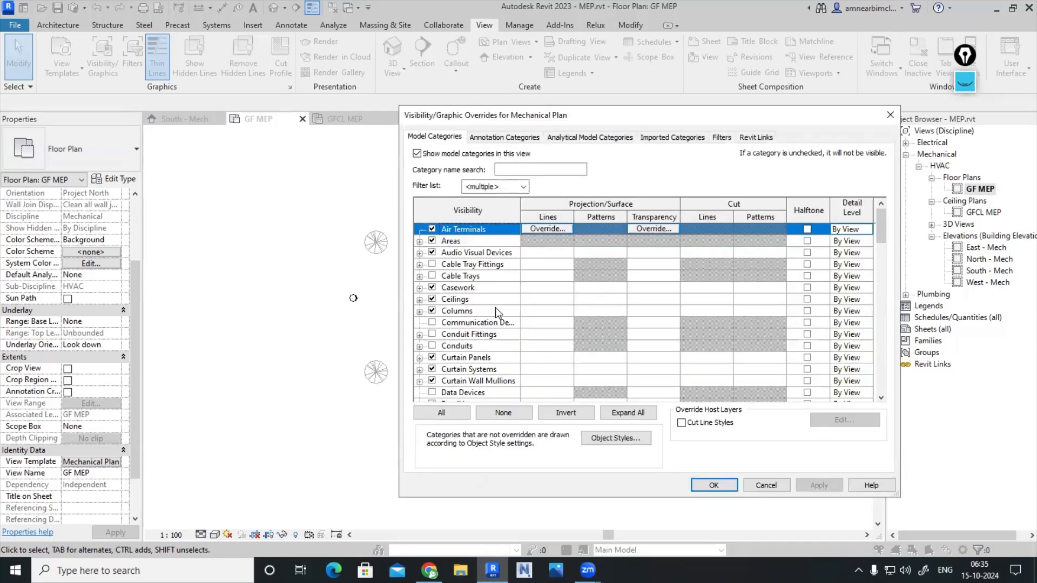
{"action": "scroll", "coordinate": [494, 309], "scroll_direction": "down", "scroll_amount": 7}
{"action": "scroll", "coordinate": [496, 310], "scroll_direction": "down", "scroll_amount": 6}
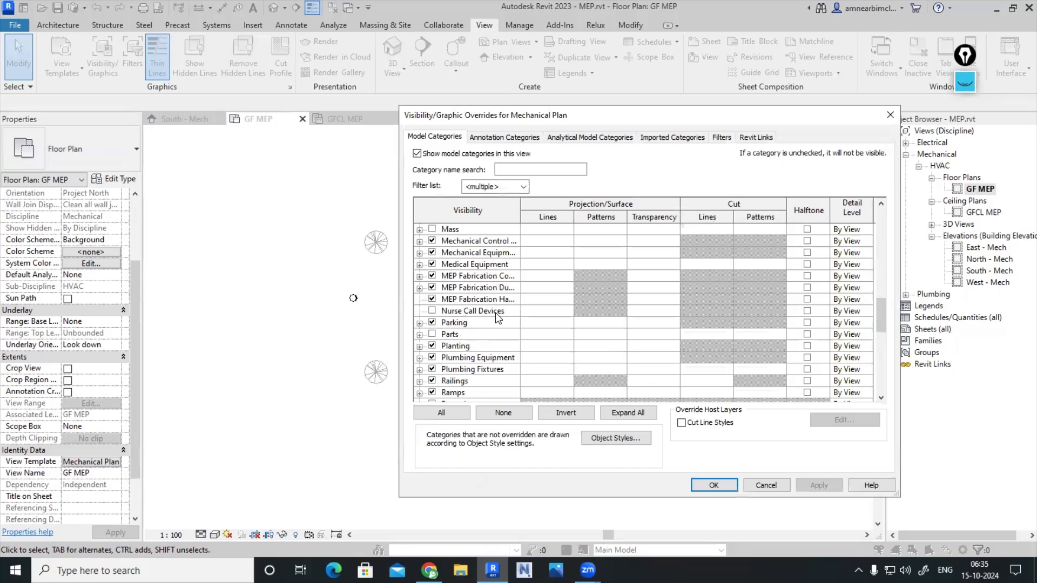
{"action": "left_click", "coordinate": [432, 346]}
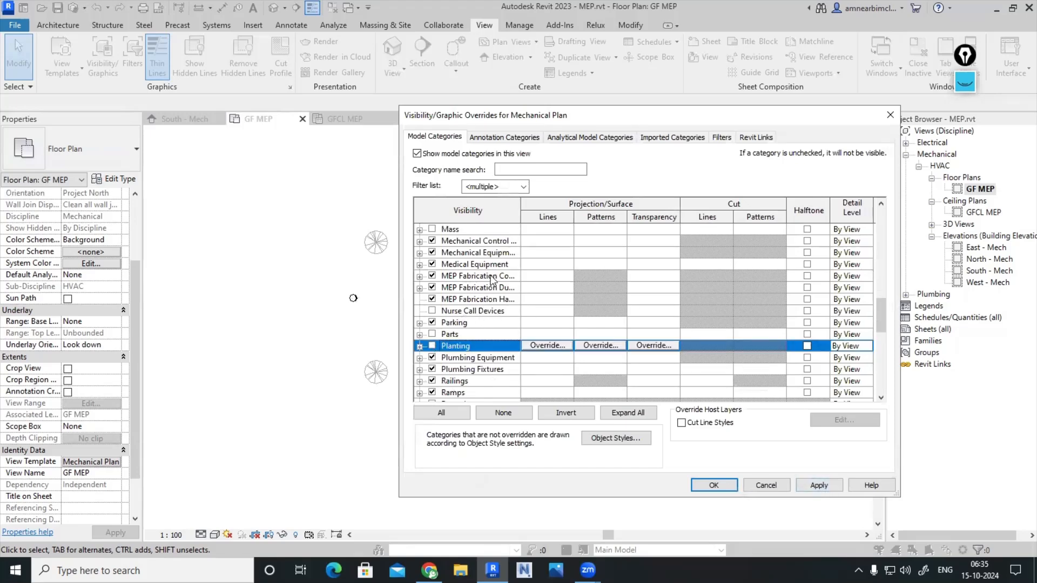
{"action": "scroll", "coordinate": [493, 279], "scroll_direction": "up", "scroll_amount": 4}
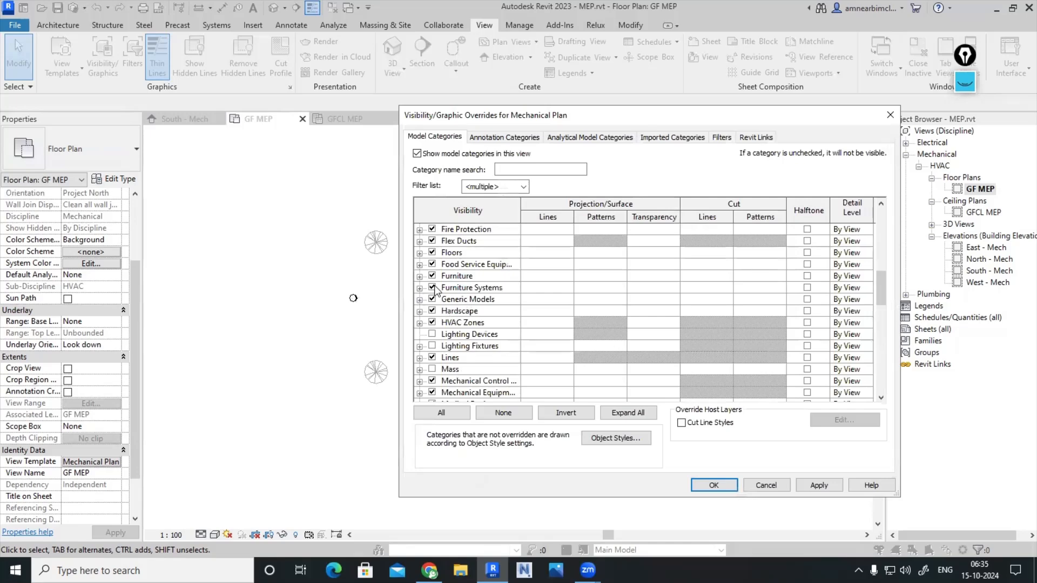
{"action": "left_click", "coordinate": [433, 276]}
{"action": "left_click", "coordinate": [432, 287]}
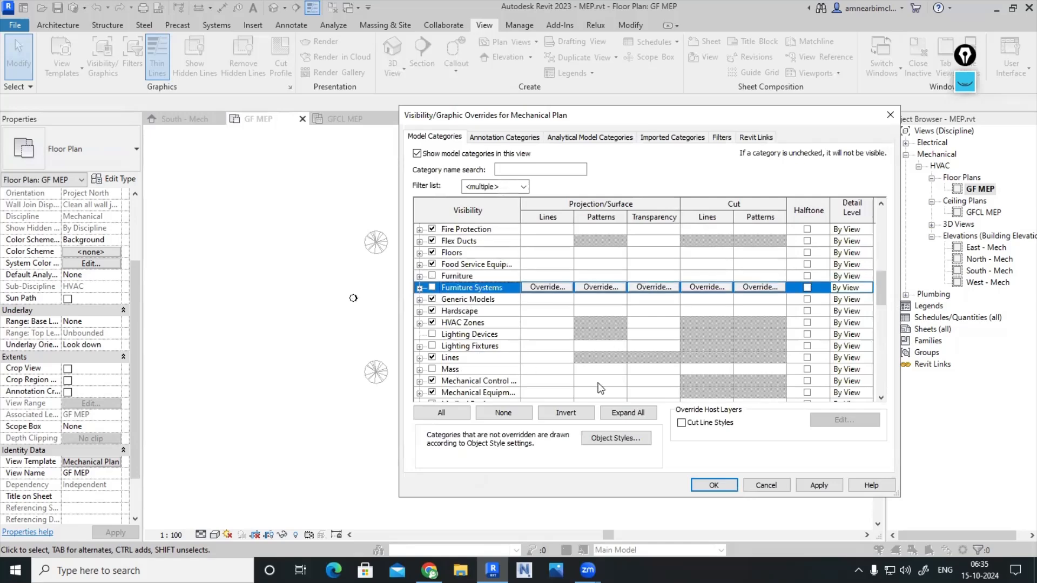
{"action": "left_click", "coordinate": [819, 485]}
{"action": "left_click", "coordinate": [713, 485]}
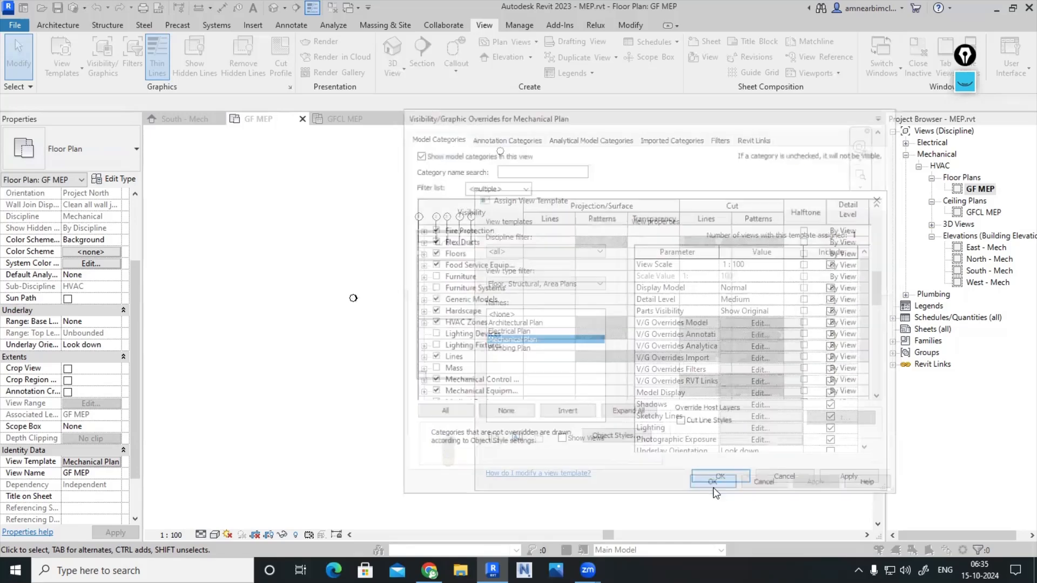
{"action": "left_click", "coordinate": [721, 475]}
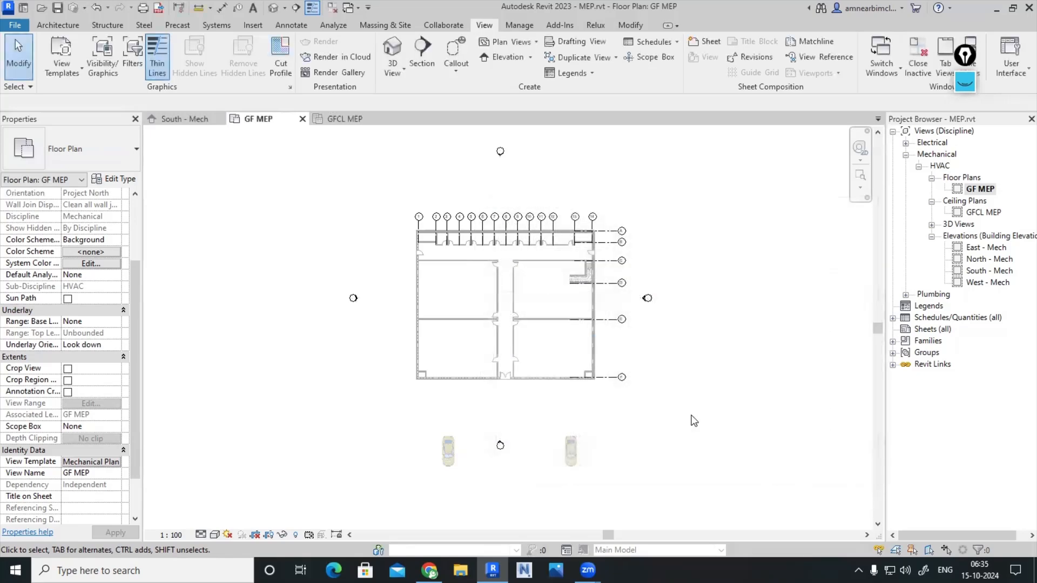
{"action": "scroll", "coordinate": [548, 330], "scroll_direction": "up", "scroll_amount": 2}
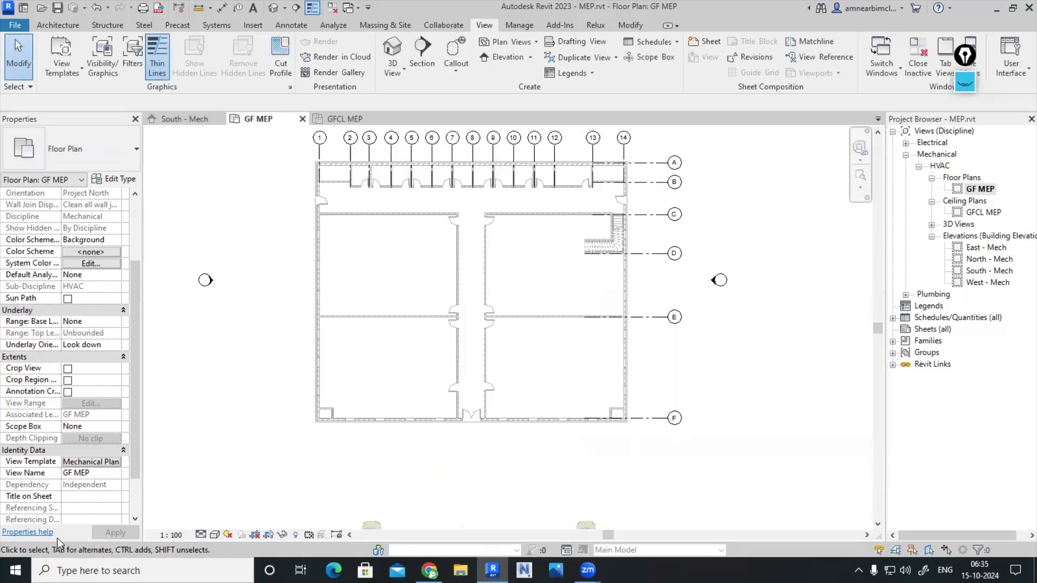
Review the Mechanical Plan template's view properties and reapply the template to the GF MEP plan
{"action": "left_click", "coordinate": [92, 463]}
{"action": "scroll", "coordinate": [685, 355], "scroll_direction": "down", "scroll_amount": 4}
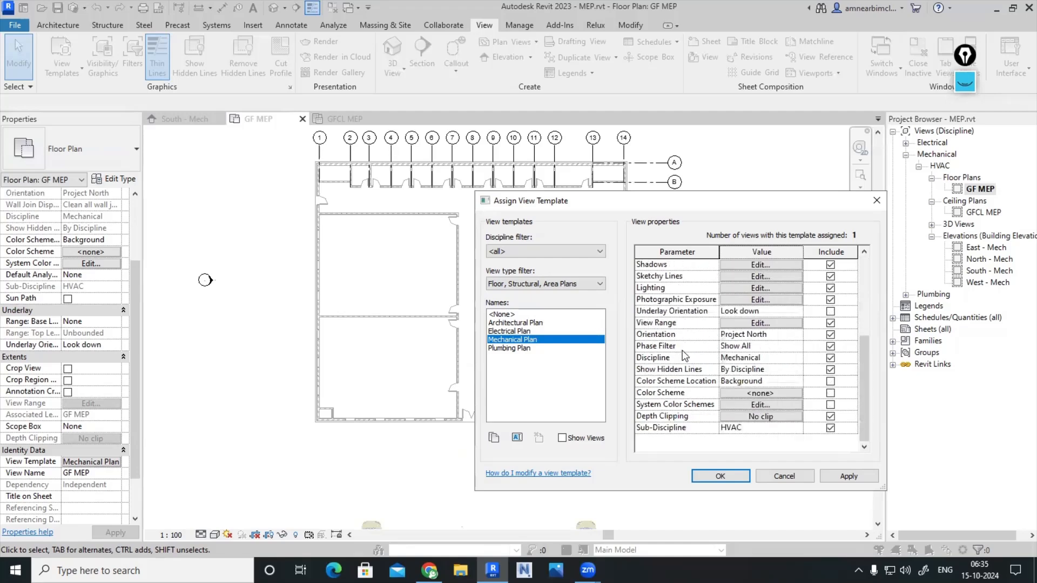
{"action": "scroll", "coordinate": [685, 355], "scroll_direction": "up", "scroll_amount": 4}
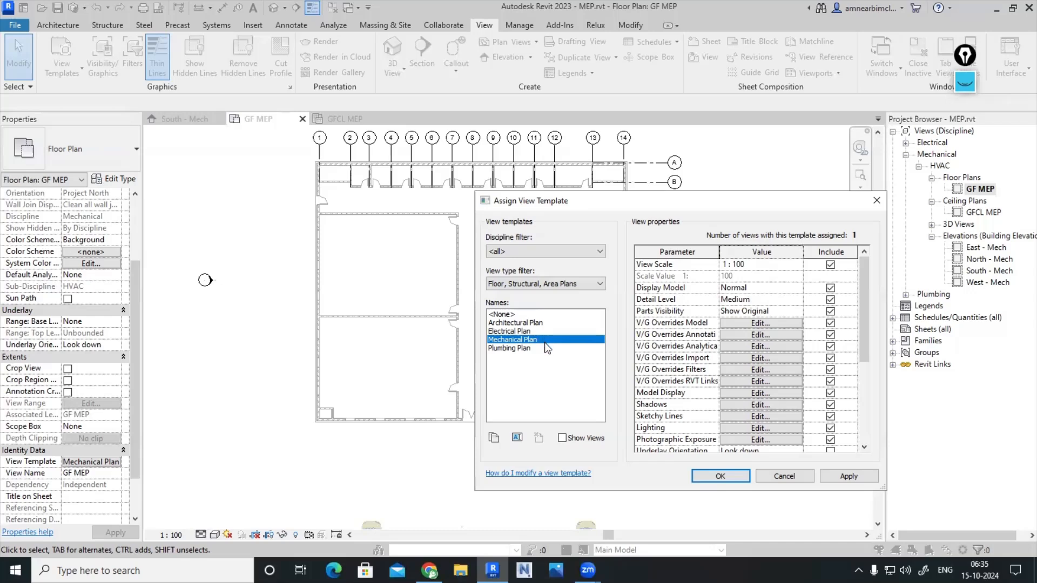
{"action": "left_click", "coordinate": [847, 478]}
{"action": "left_click", "coordinate": [722, 476]}
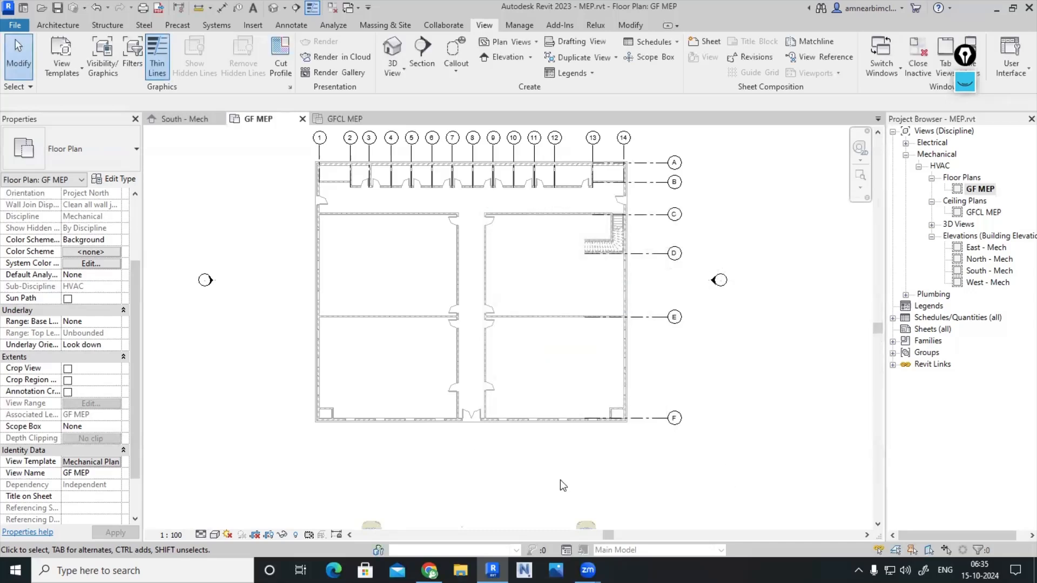
Duplicate the Mechanical Plan view template under the name "furni off"
{"action": "left_click", "coordinate": [90, 463]}
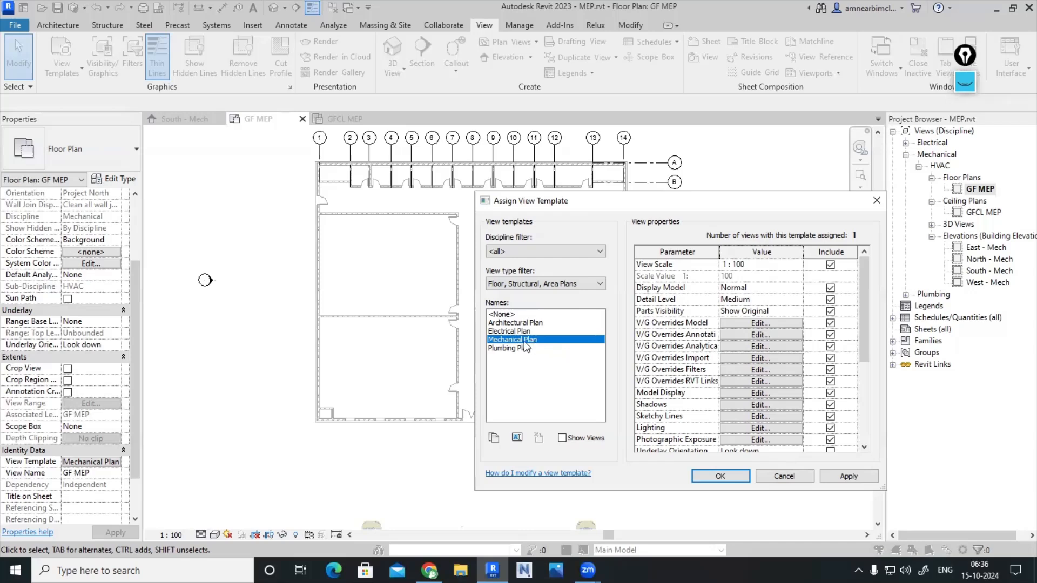
{"action": "left_click", "coordinate": [495, 443]}
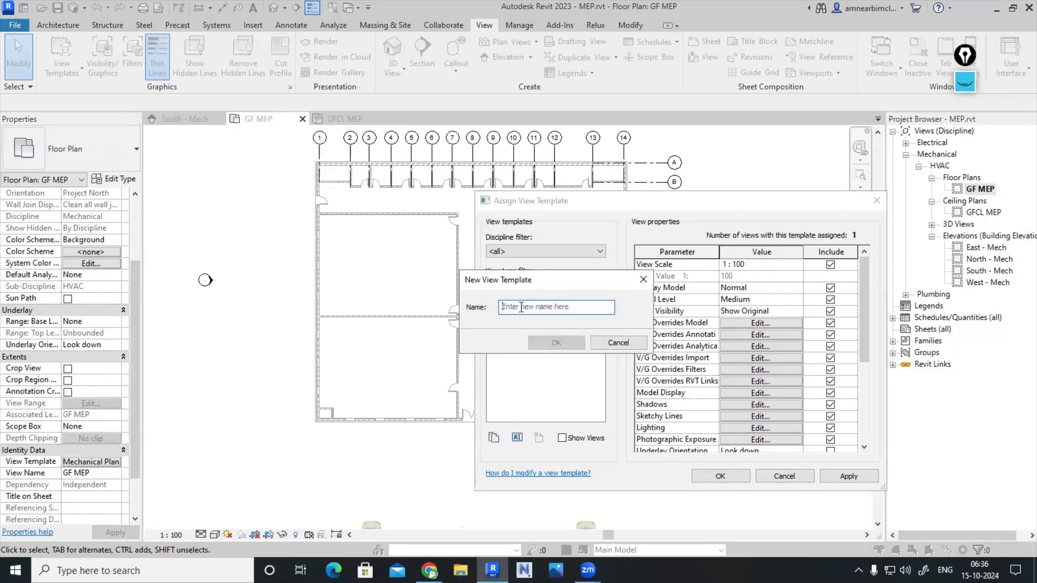
{"action": "type", "text": "furn"}
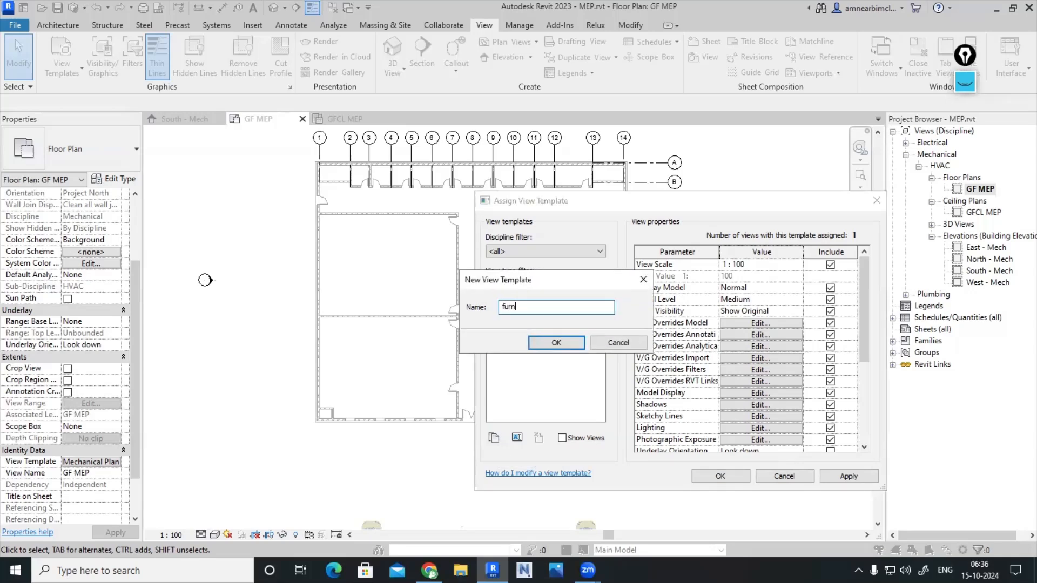
{"action": "type", "text": "i off"}
{"action": "left_click", "coordinate": [557, 342]}
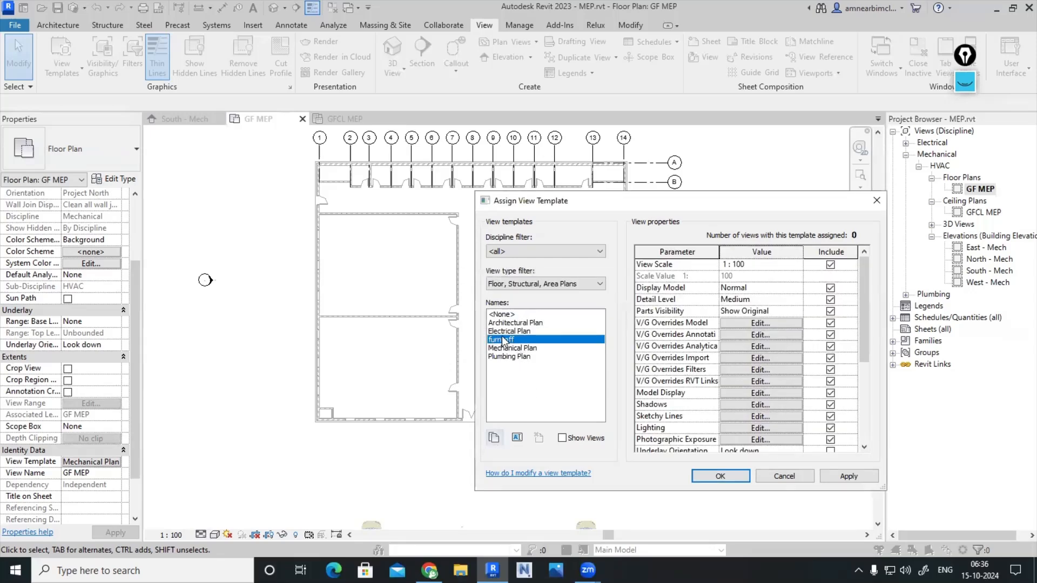
Check the discipline and sub-discipline options available in the furni off view template
{"action": "scroll", "coordinate": [780, 337], "scroll_direction": "down", "scroll_amount": 4}
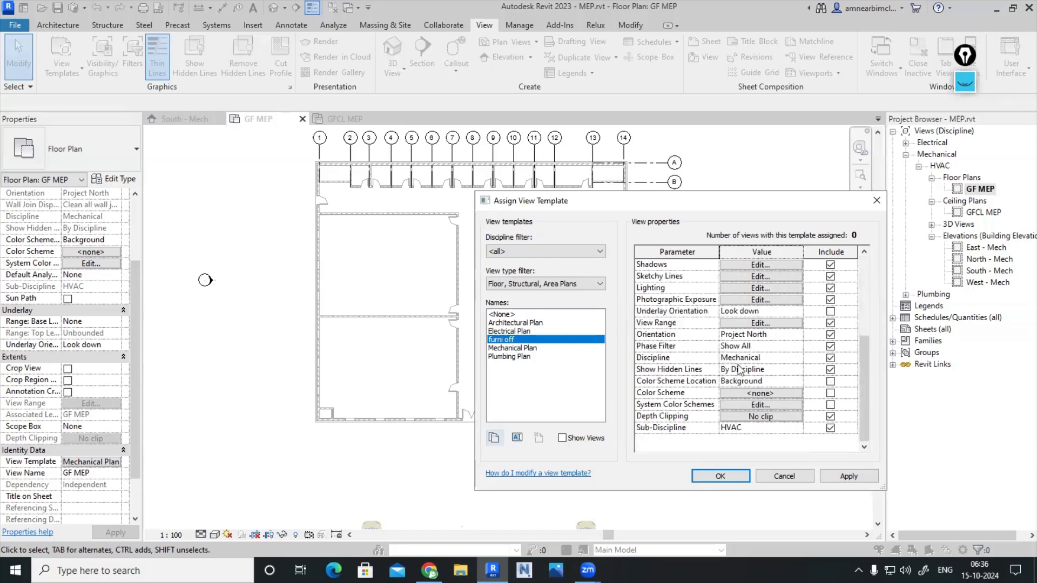
{"action": "left_click", "coordinate": [781, 358]}
{"action": "left_click", "coordinate": [798, 358]}
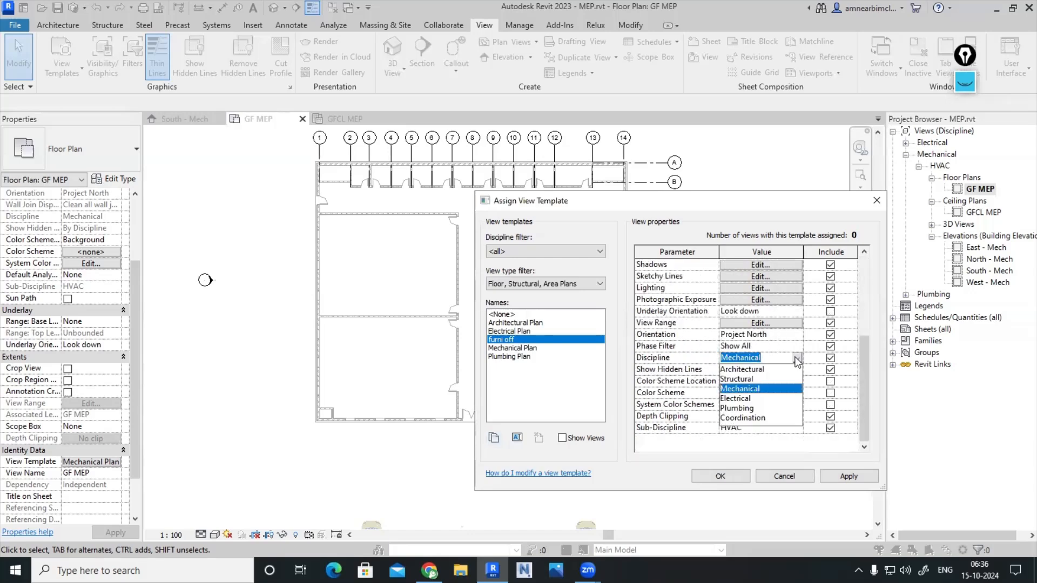
{"action": "left_click", "coordinate": [797, 359]}
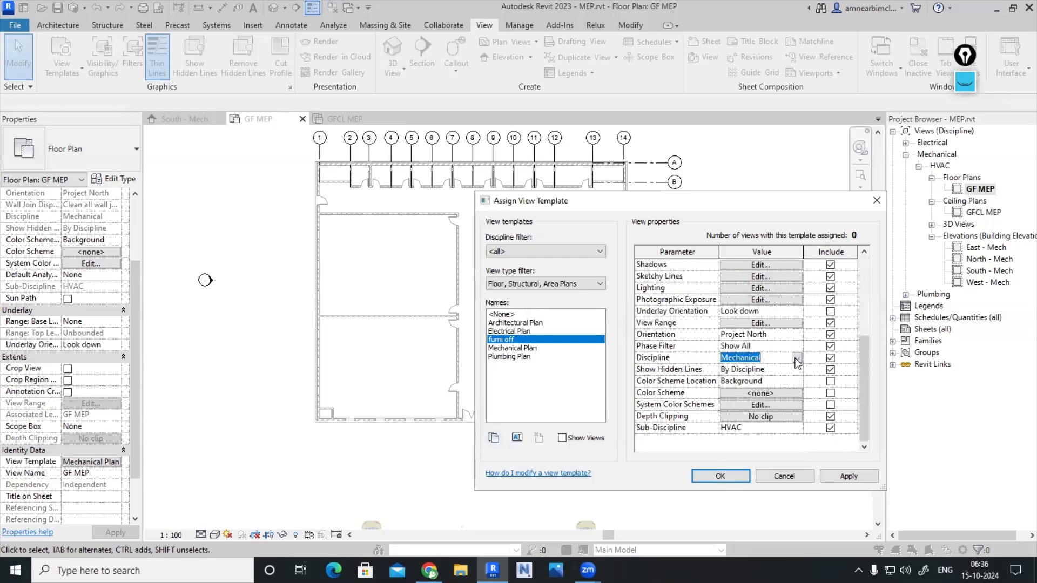
{"action": "left_click", "coordinate": [798, 427]}
{"action": "left_click", "coordinate": [797, 427]}
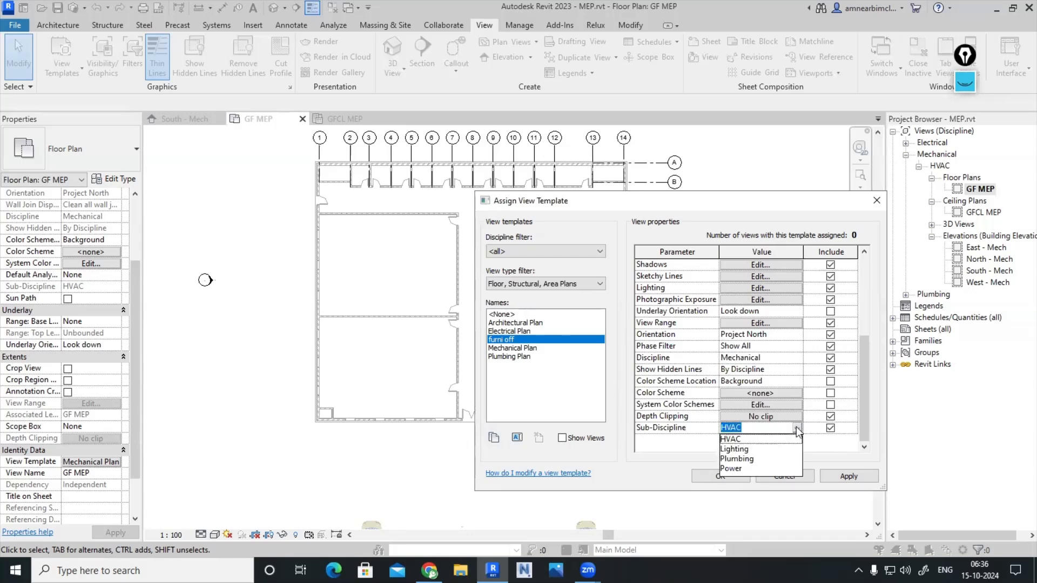
{"action": "left_click", "coordinate": [797, 427]}
Open the furni off template's model visibility/graphic overrides and examine the furniture and neighbouring categories
{"action": "scroll", "coordinate": [761, 372], "scroll_direction": "up", "scroll_amount": 2}
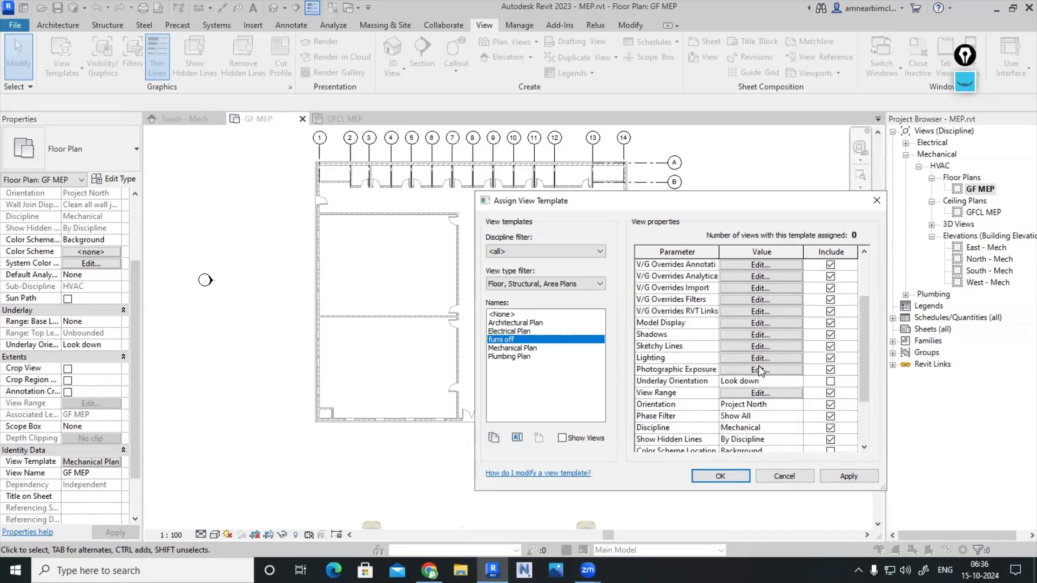
{"action": "scroll", "coordinate": [760, 372], "scroll_direction": "up", "scroll_amount": 2}
{"action": "left_click", "coordinate": [759, 323]}
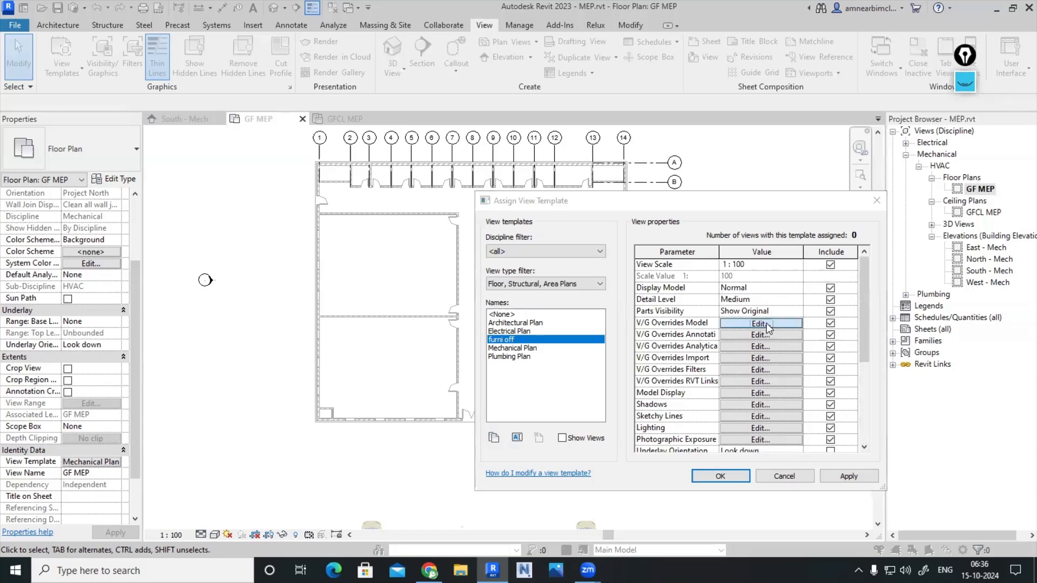
{"action": "scroll", "coordinate": [483, 276], "scroll_direction": "down", "scroll_amount": 3}
{"action": "scroll", "coordinate": [482, 277], "scroll_direction": "down", "scroll_amount": 5}
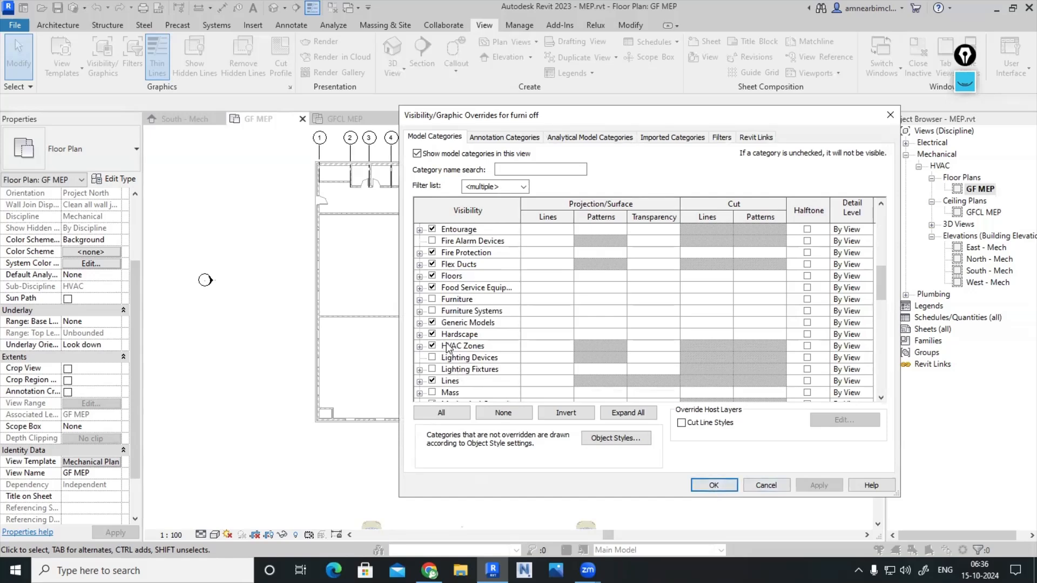
Accept the furni off template's model category overrides and assign the template to the GF MEP floor plan
{"action": "scroll", "coordinate": [448, 351], "scroll_direction": "down", "scroll_amount": 4}
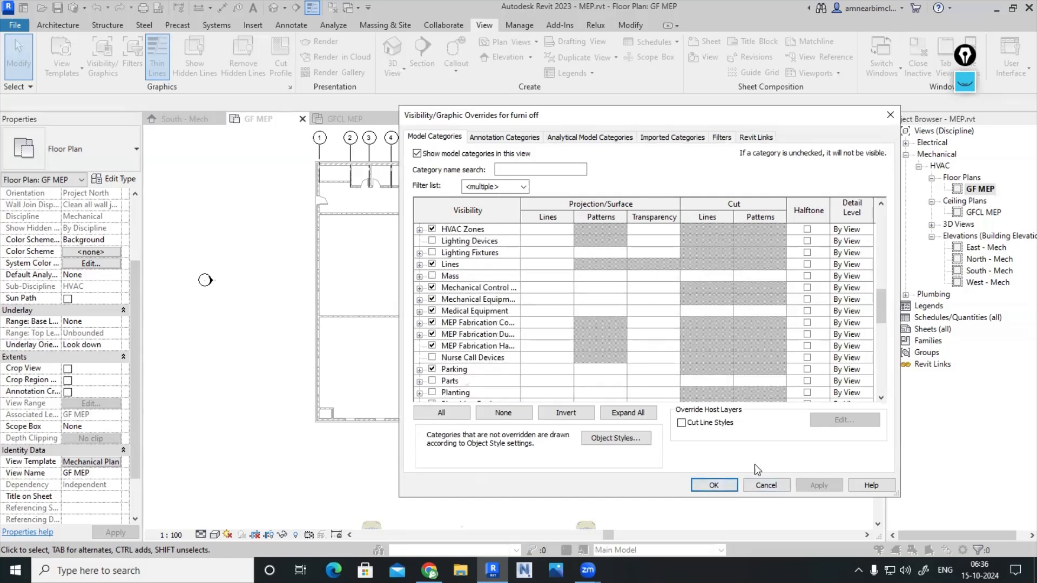
{"action": "left_click", "coordinate": [714, 485]}
{"action": "left_click", "coordinate": [849, 477]}
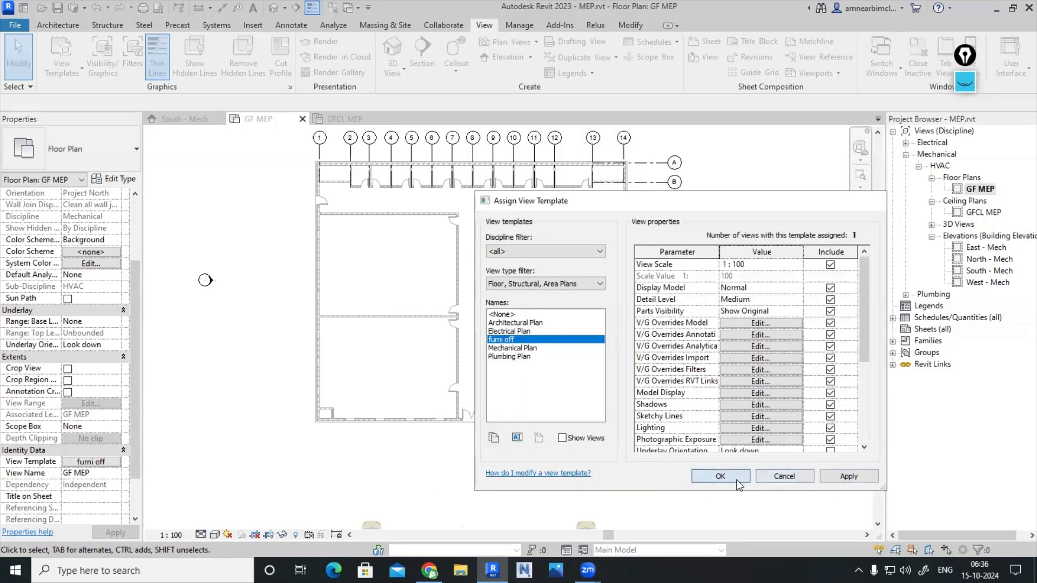
{"action": "left_click", "coordinate": [721, 476]}
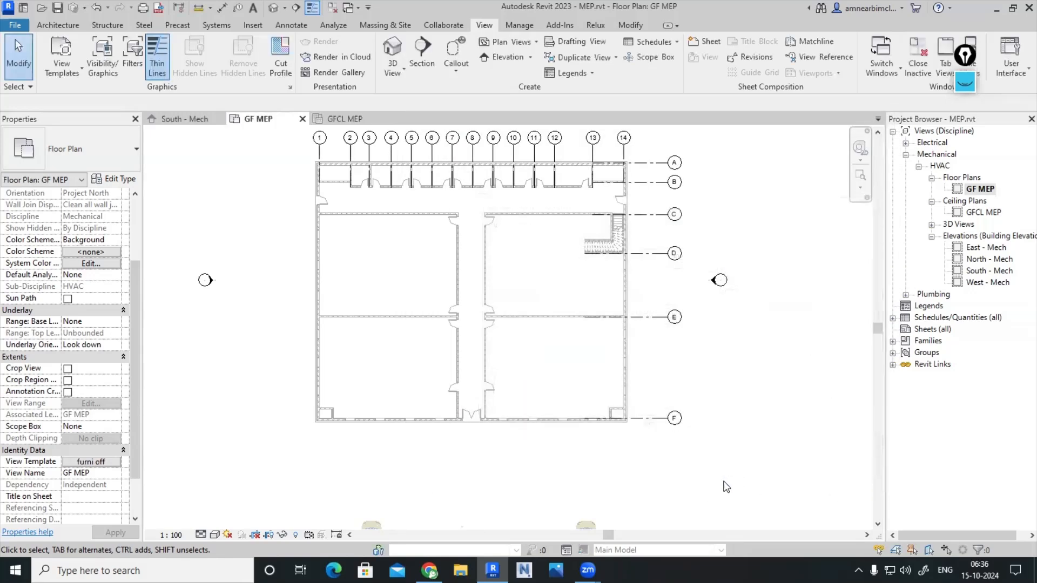
Open the GFCL MEP ceiling plan and check the view templates available for it across all view types
{"action": "double_click", "coordinate": [983, 212]}
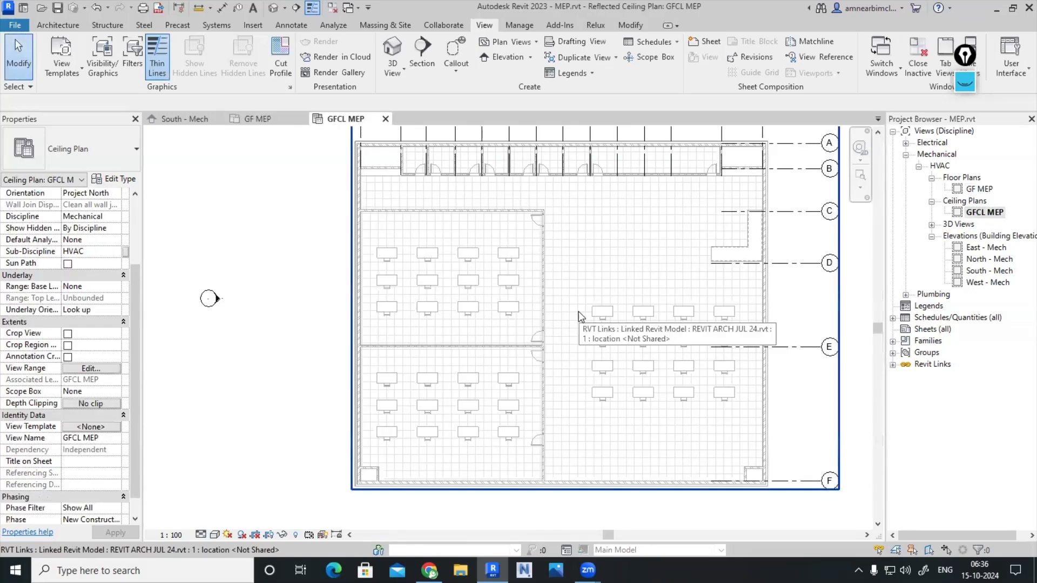
{"action": "left_click", "coordinate": [91, 427]}
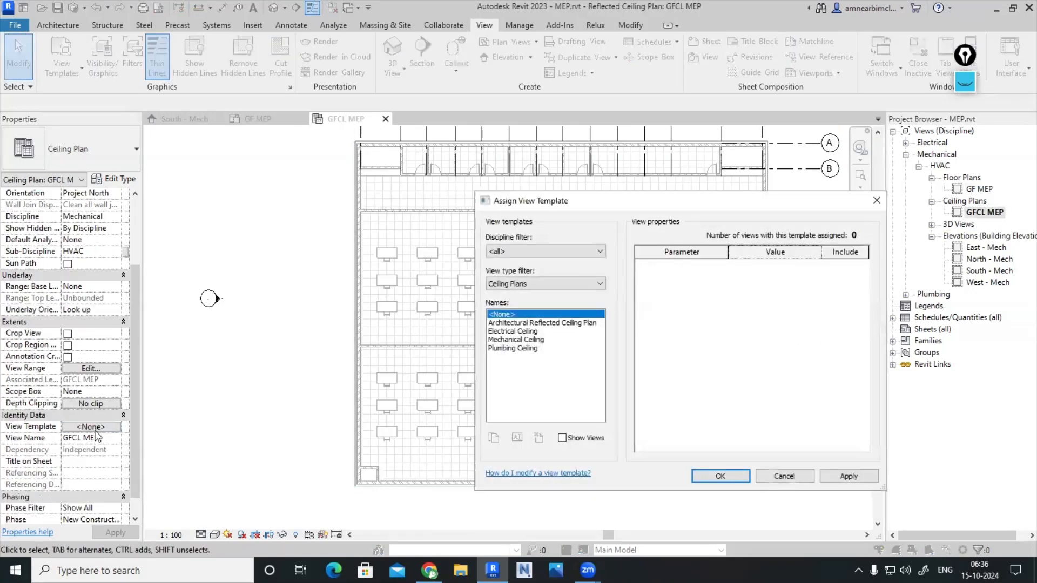
{"action": "left_click", "coordinate": [559, 285]}
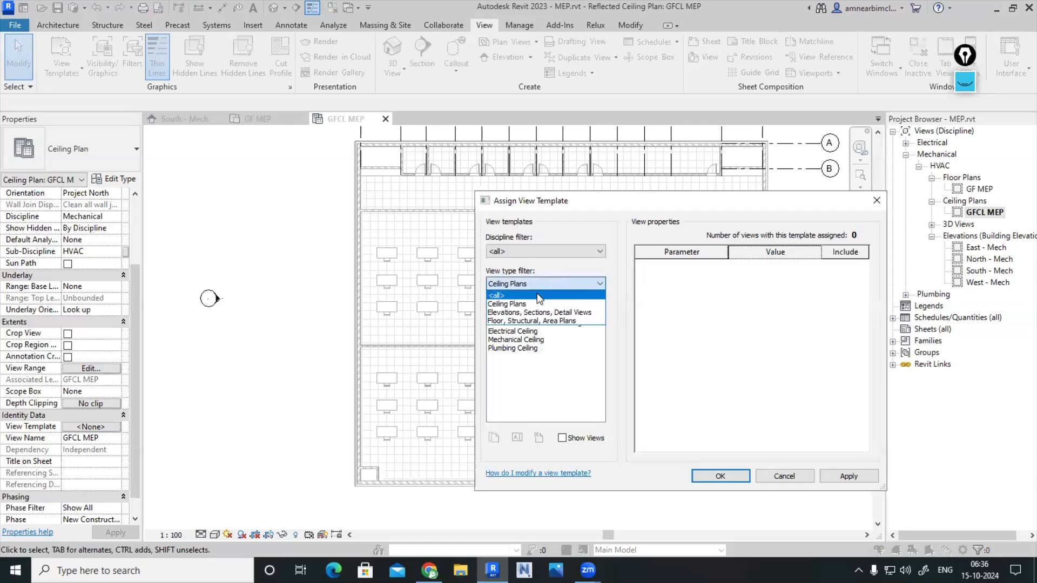
{"action": "left_click", "coordinate": [540, 292]}
{"action": "left_click", "coordinate": [876, 201]}
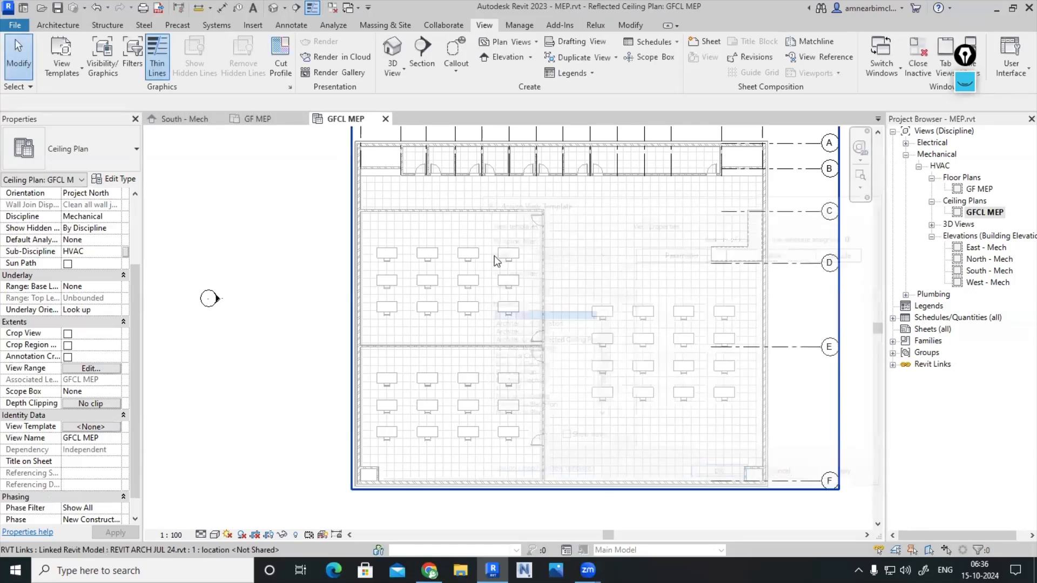
Review the furniture layout and the model category visibility settings of the GFCL MEP ceiling plan
{"action": "scroll", "coordinate": [535, 292], "scroll_direction": "down", "scroll_amount": 2}
{"action": "middle_click_drag", "start_coordinate": [626, 331], "coordinate": [504, 323]}
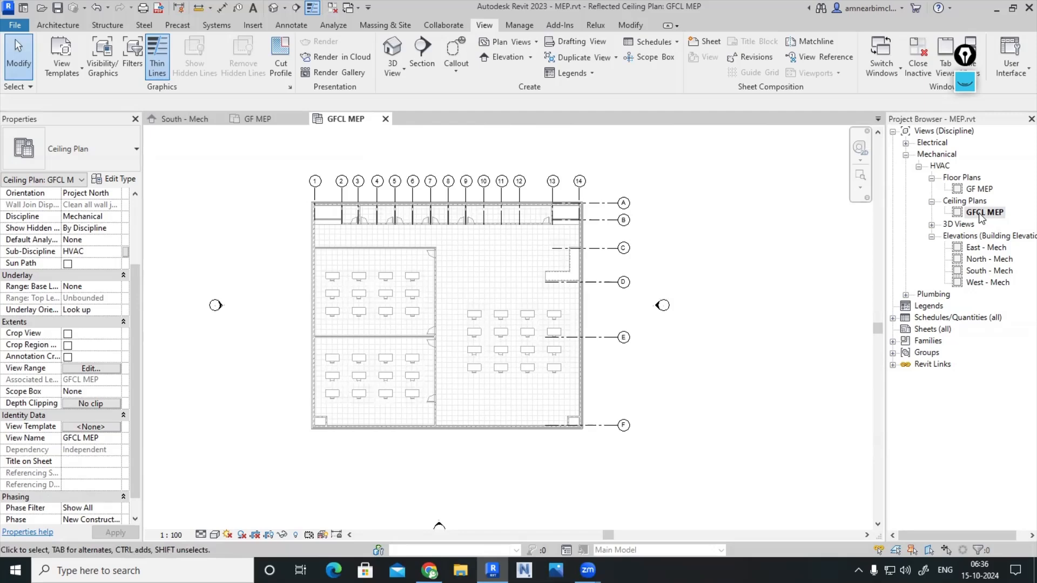
{"action": "scroll", "coordinate": [404, 287], "scroll_direction": "up", "scroll_amount": 2}
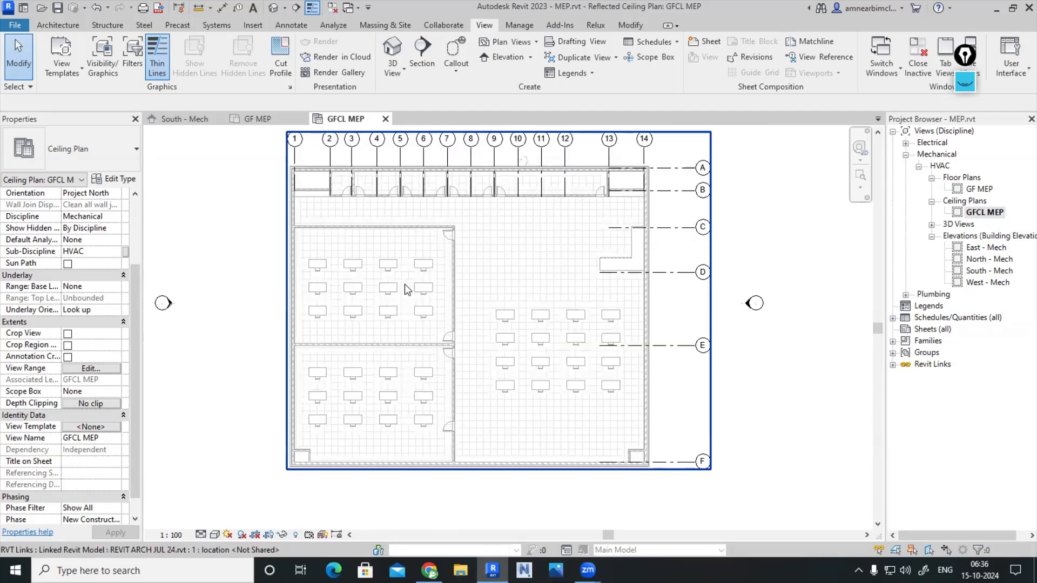
{"action": "key", "text": "v"}
{"action": "key", "text": "v"}
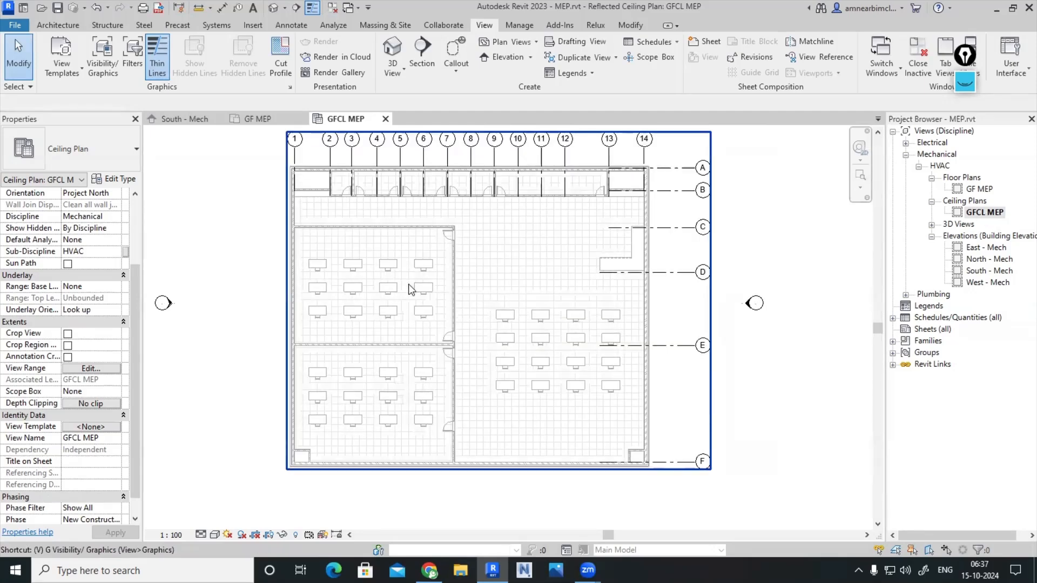
{"action": "scroll", "coordinate": [468, 300], "scroll_direction": "down", "scroll_amount": 3}
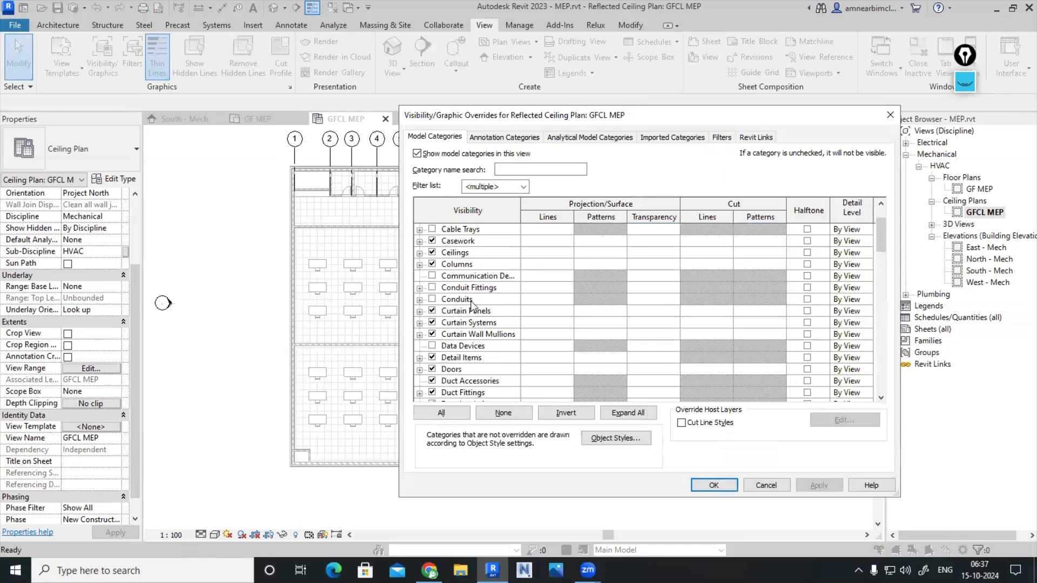
{"action": "left_click", "coordinate": [889, 115]}
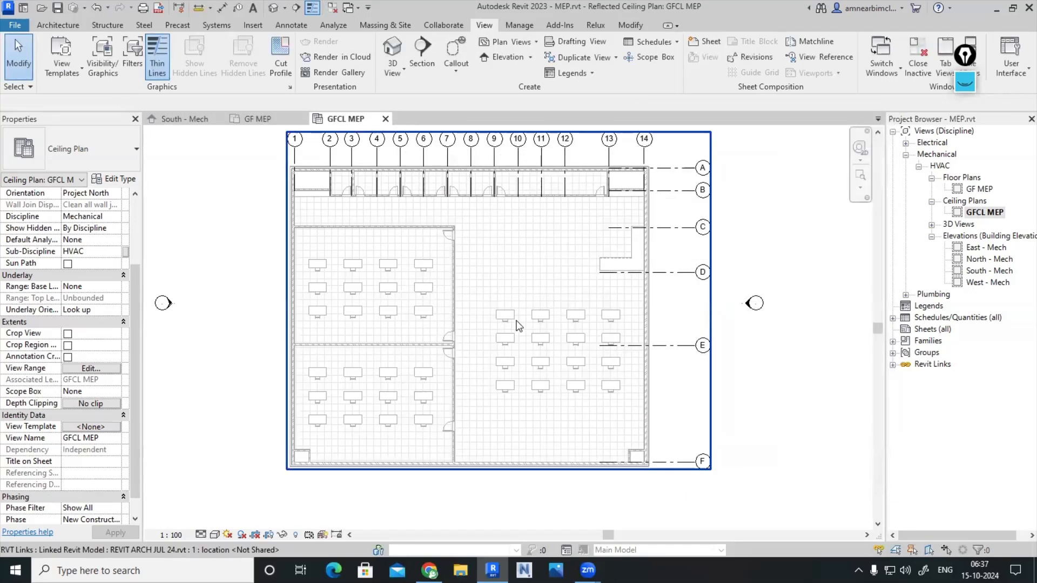
Try to assign the furni off view template to the GFCL MEP ceiling plan, choosing it from all view types
{"action": "left_click", "coordinate": [102, 427]}
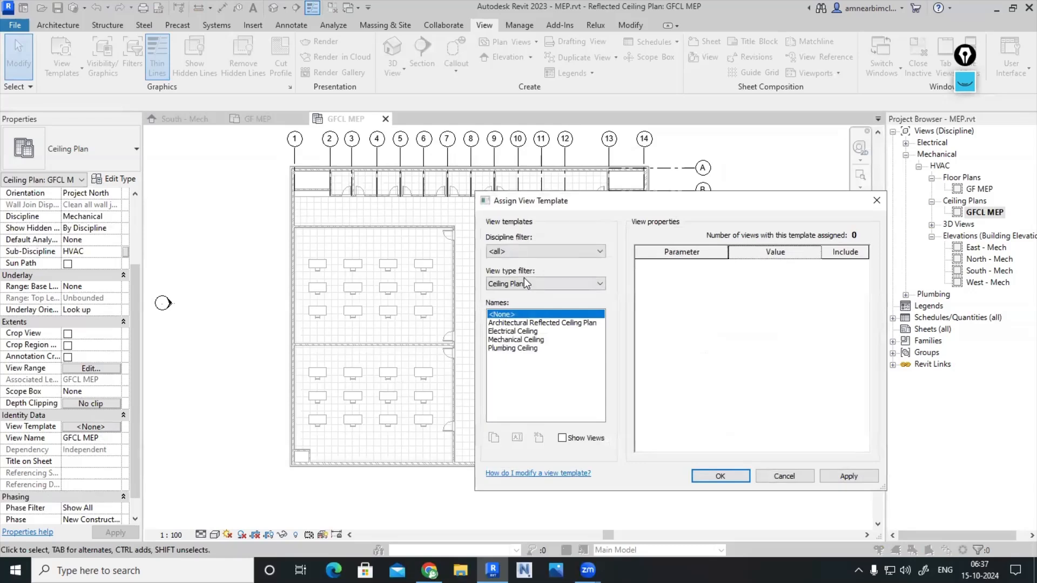
{"action": "left_click", "coordinate": [512, 284]}
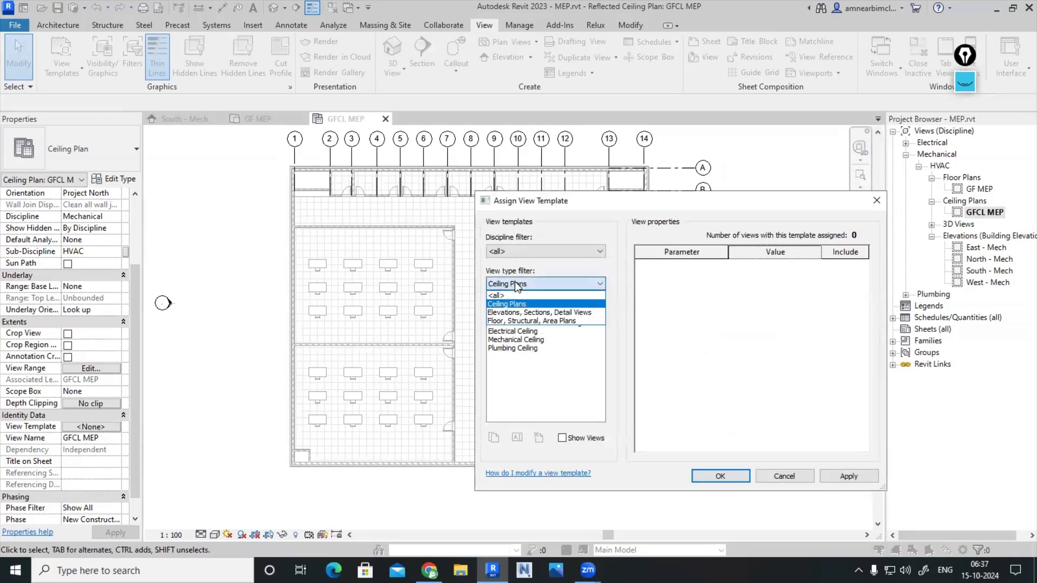
{"action": "left_click", "coordinate": [510, 294]}
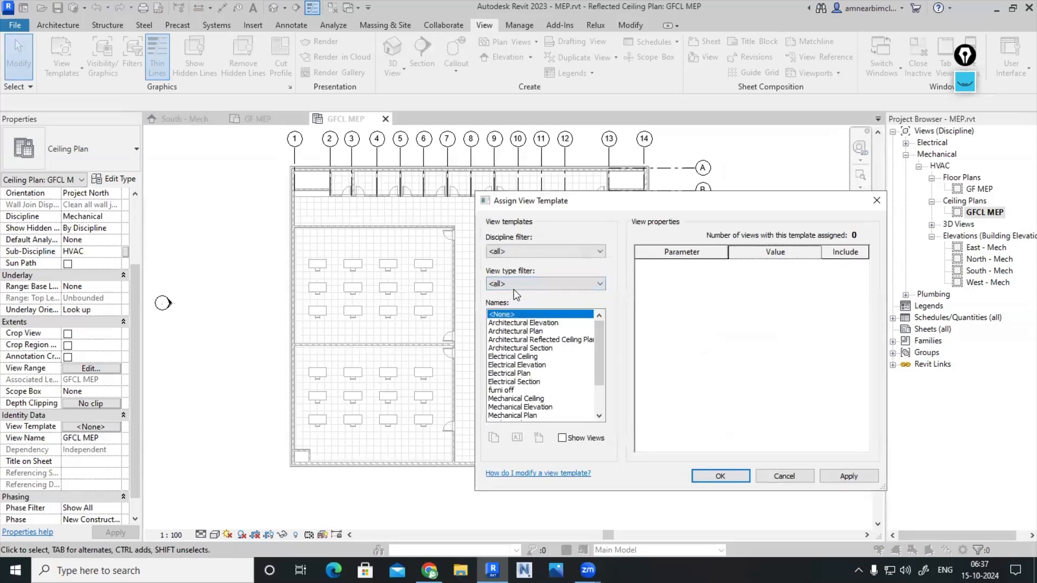
{"action": "left_click", "coordinate": [497, 390]}
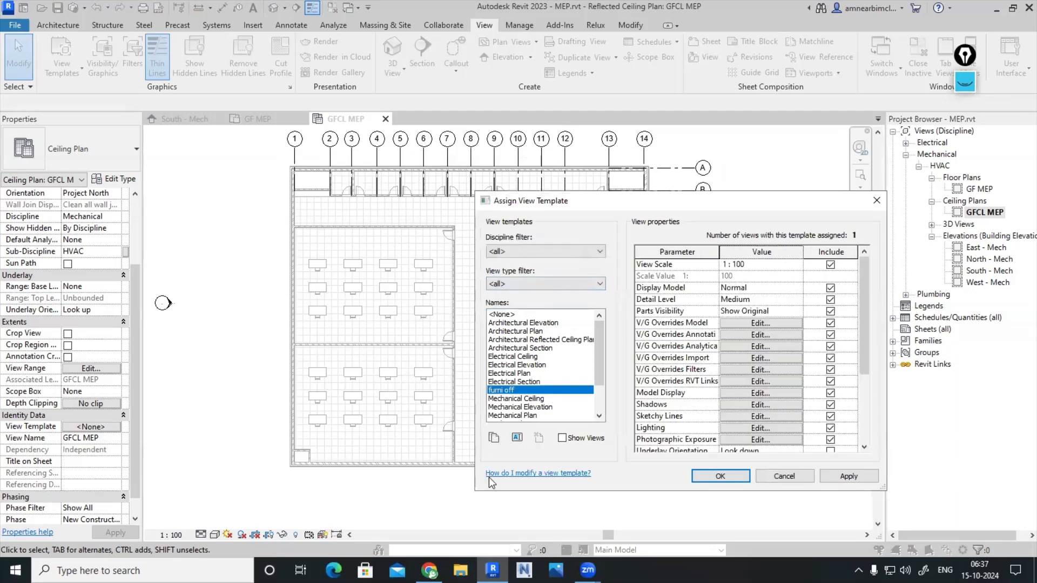
{"action": "left_click", "coordinate": [843, 477]}
{"action": "left_click", "coordinate": [721, 475]}
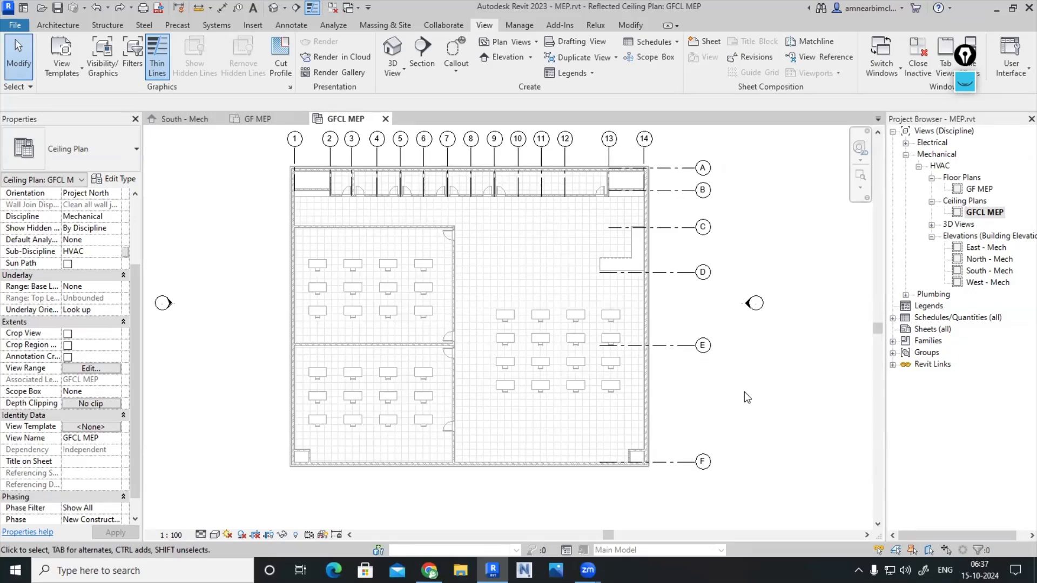
Open the South - Mech elevation and inspect the GF MEP and GFCL MEP levels
{"action": "double_click", "coordinate": [991, 271]}
{"action": "left_click_drag", "start_coordinate": [691, 357], "coordinate": [690, 354]}
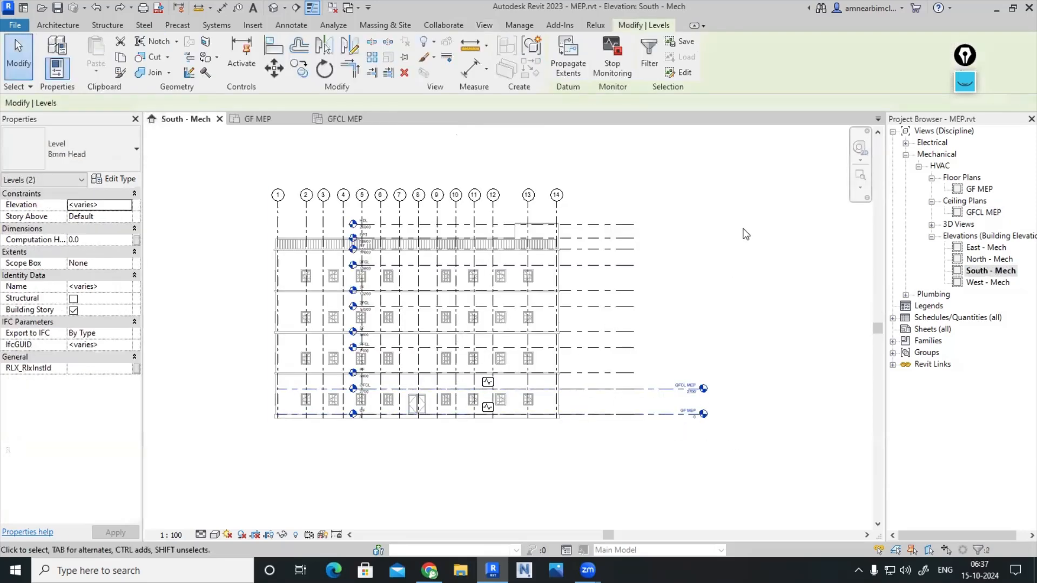
{"action": "left_click", "coordinate": [743, 232]}
{"action": "scroll", "coordinate": [702, 300], "scroll_direction": "up", "scroll_amount": 1}
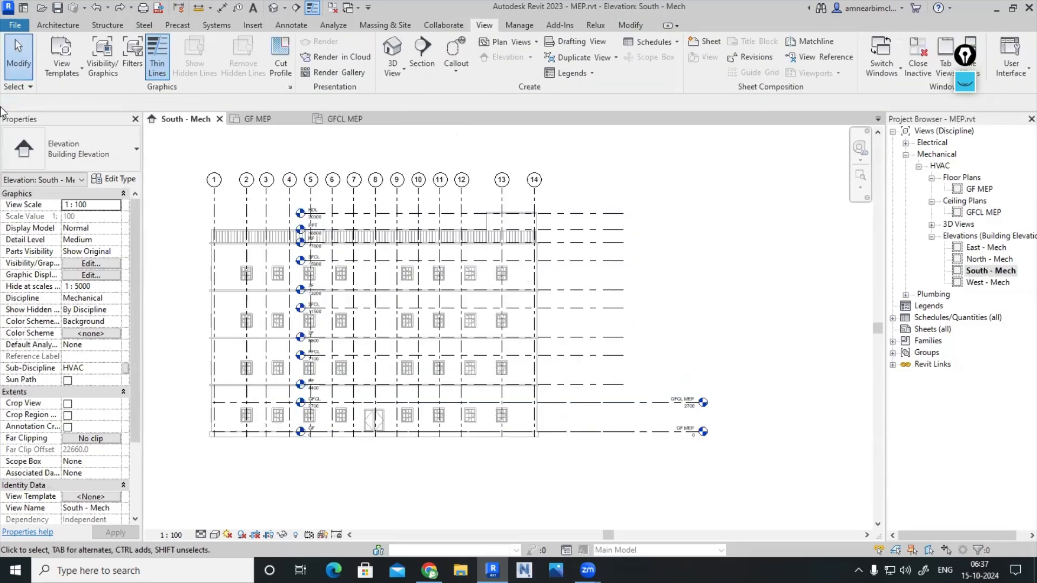
{"action": "left_click", "coordinate": [47, 24]}
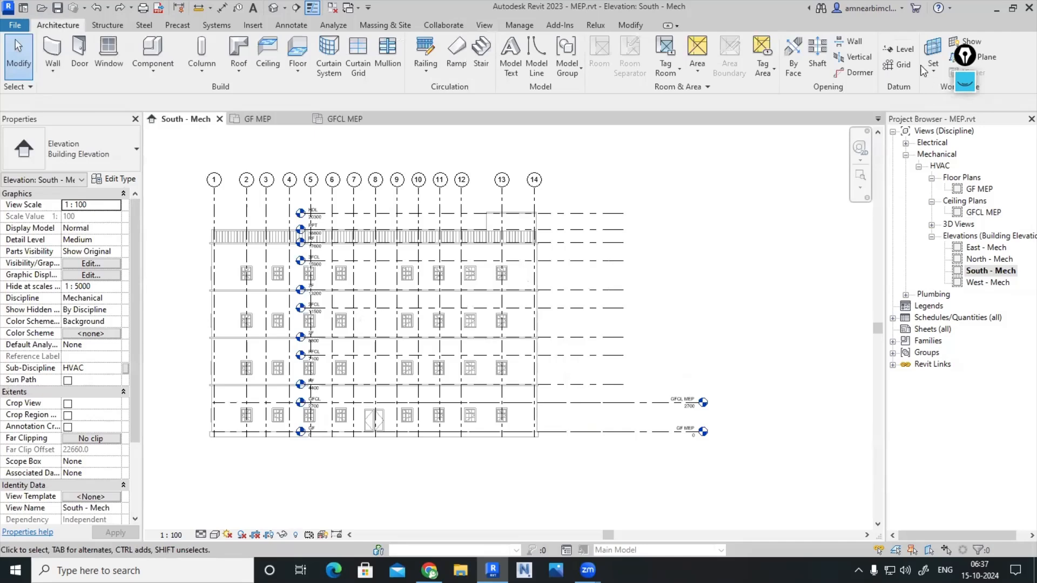
{"action": "left_click", "coordinate": [898, 50]}
{"action": "scroll", "coordinate": [323, 384], "scroll_direction": "up", "scroll_amount": 2}
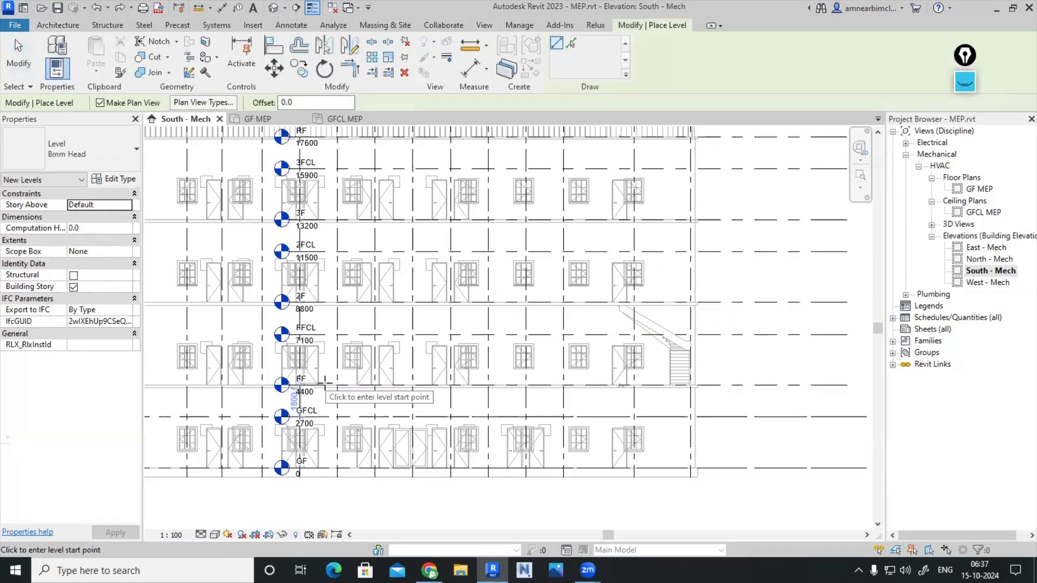
{"action": "left_click", "coordinate": [206, 103]}
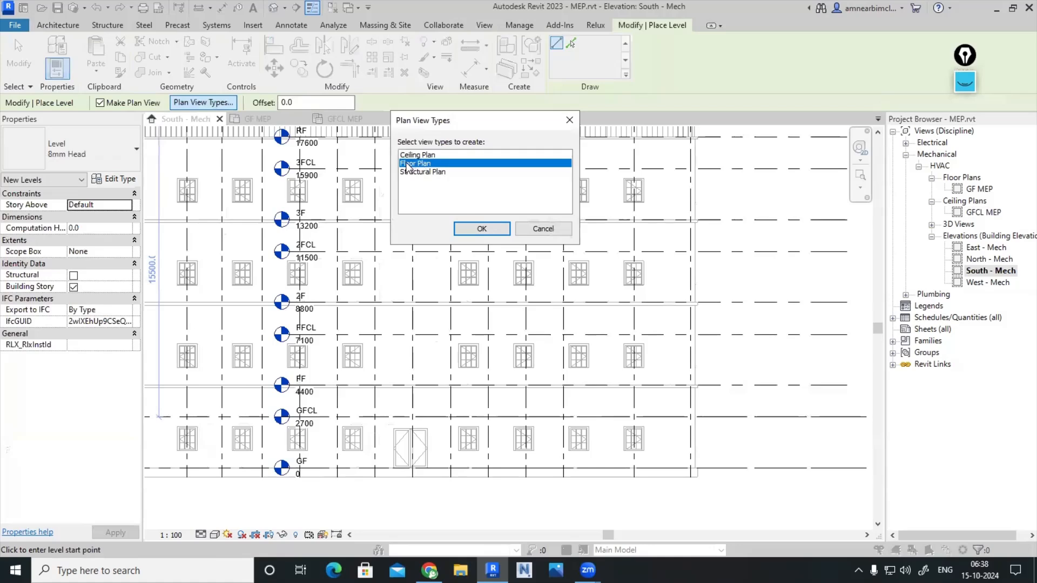
{"action": "left_click", "coordinate": [481, 229]}
{"action": "scroll", "coordinate": [374, 363], "scroll_direction": "down", "scroll_amount": 3}
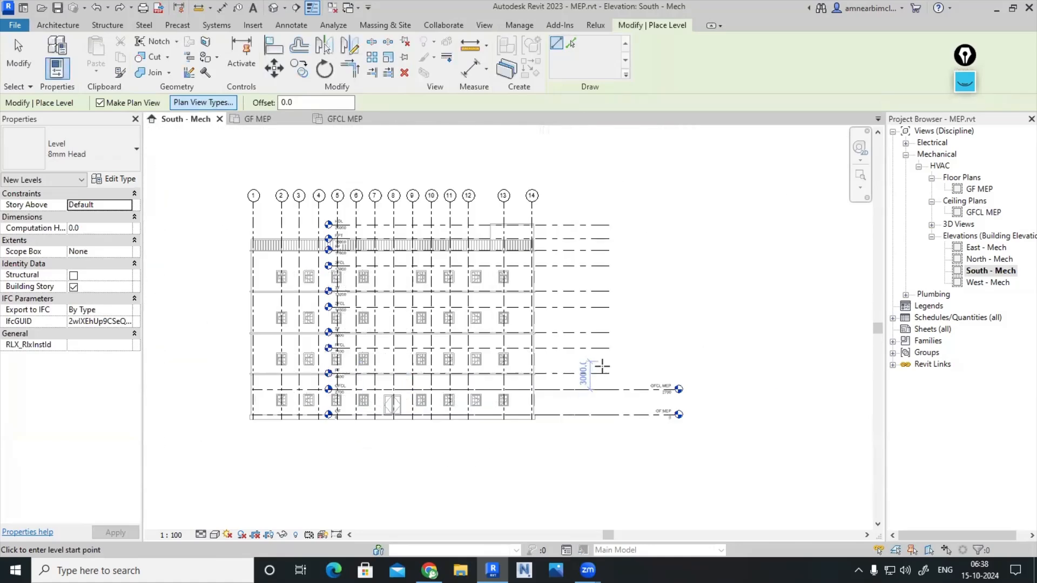
{"action": "key", "text": "Escape"}
{"action": "key", "text": "Escape"}
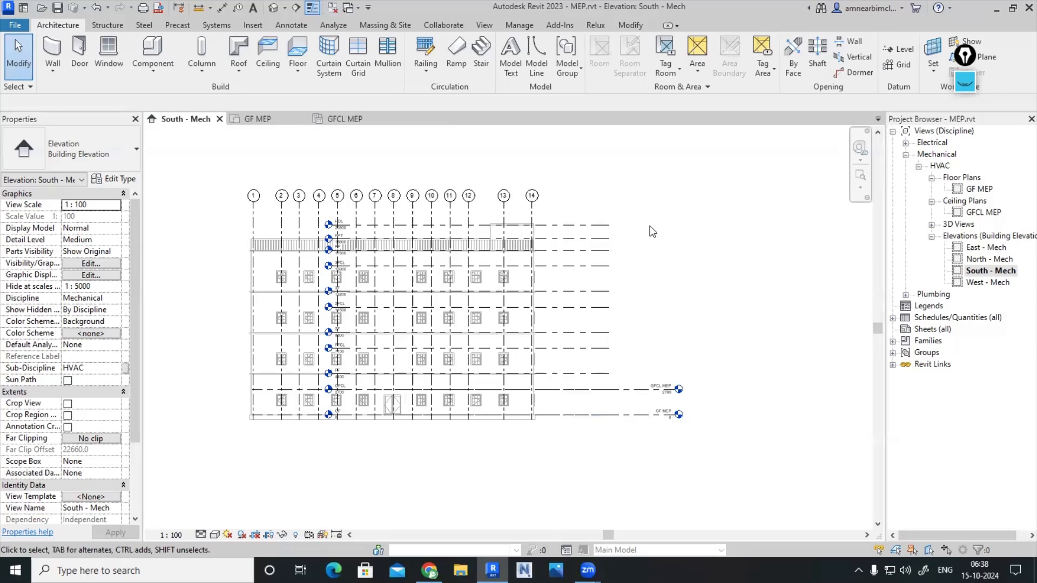
Copy and monitor the FF, FFCL and 2F levels from the linked architectural model REVIT ARCH JUL 24.rvt
{"action": "left_click", "coordinate": [444, 25]}
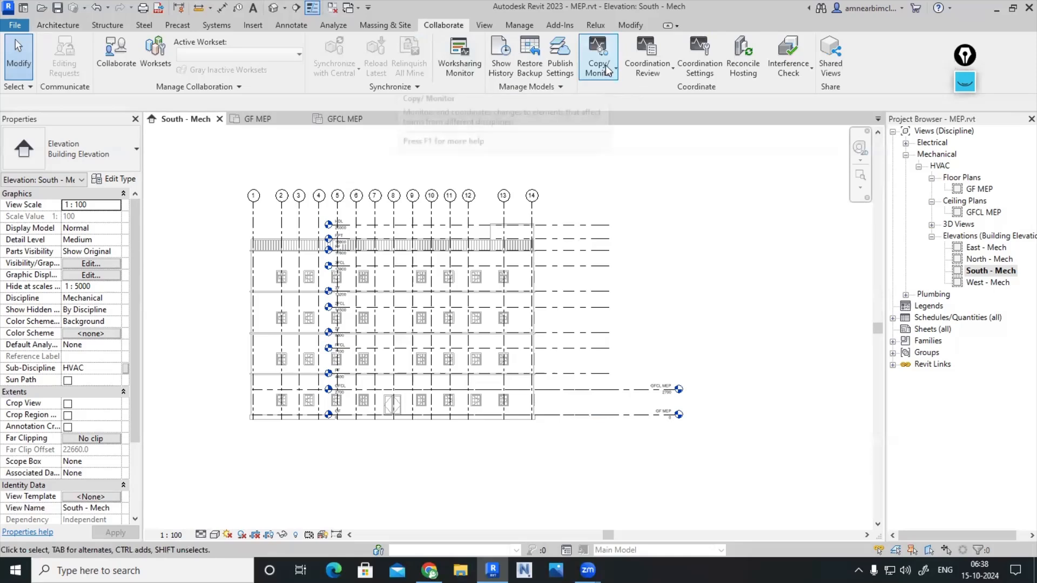
{"action": "left_click", "coordinate": [615, 80]}
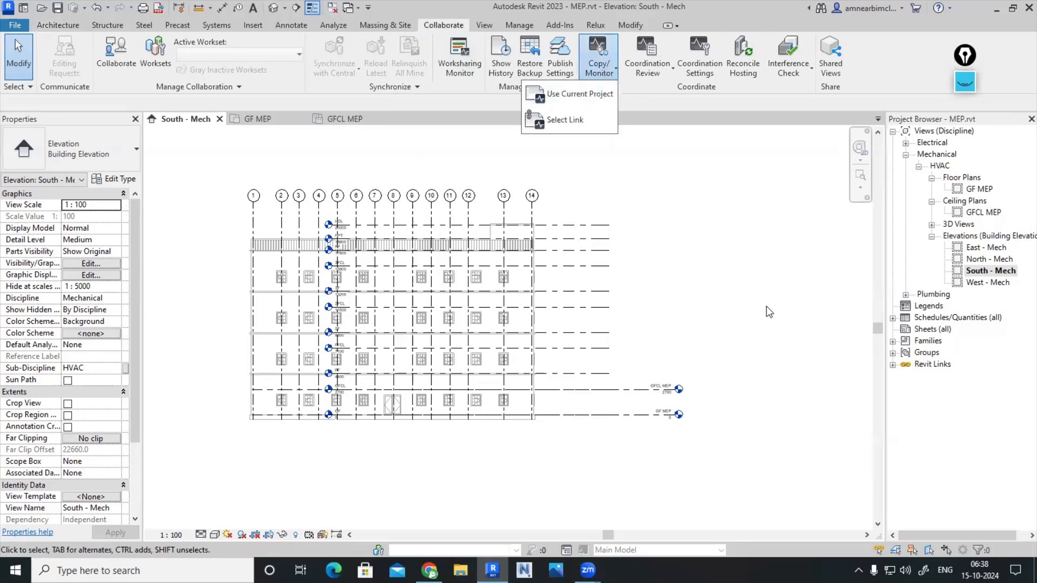
{"action": "left_click", "coordinate": [560, 123]}
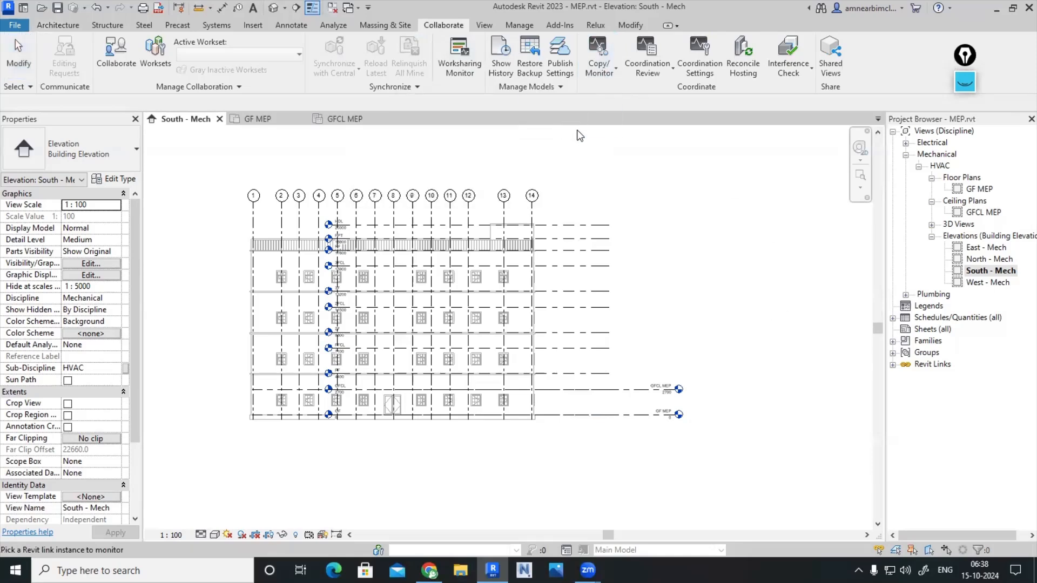
{"action": "left_click", "coordinate": [475, 227]}
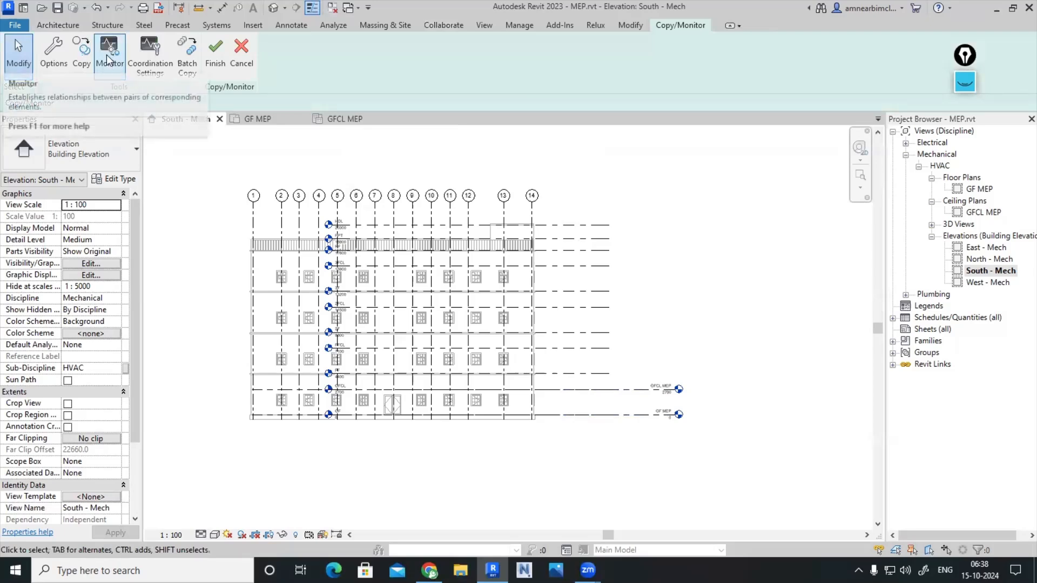
{"action": "left_click", "coordinate": [86, 63]}
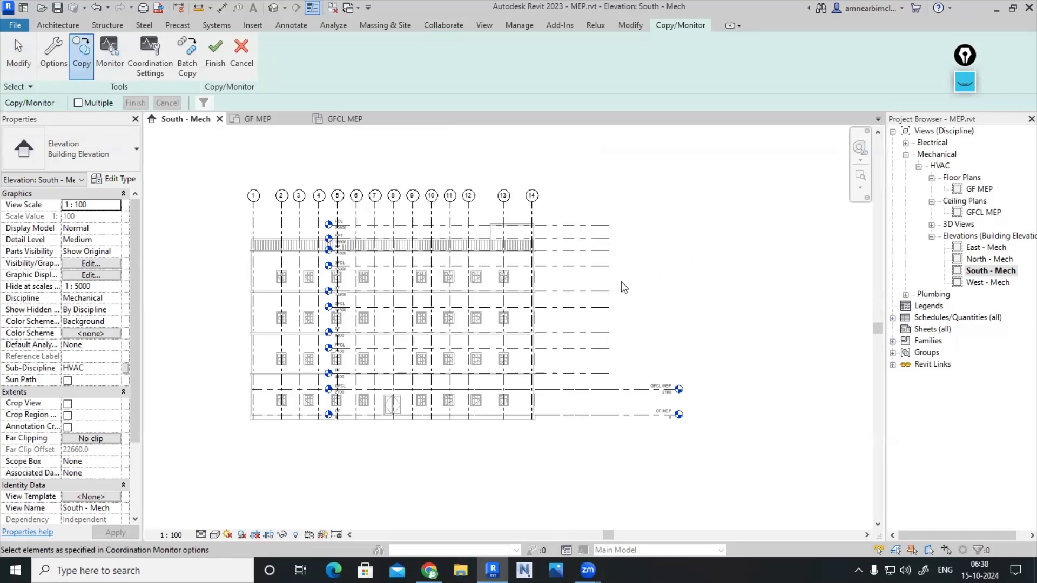
{"action": "left_click", "coordinate": [588, 349]}
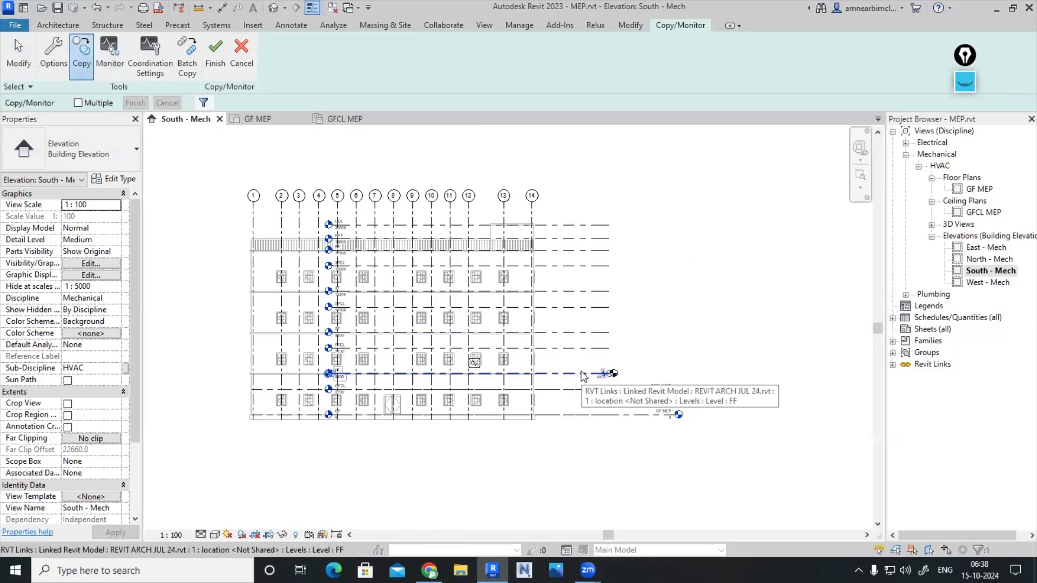
{"action": "left_click", "coordinate": [591, 332]}
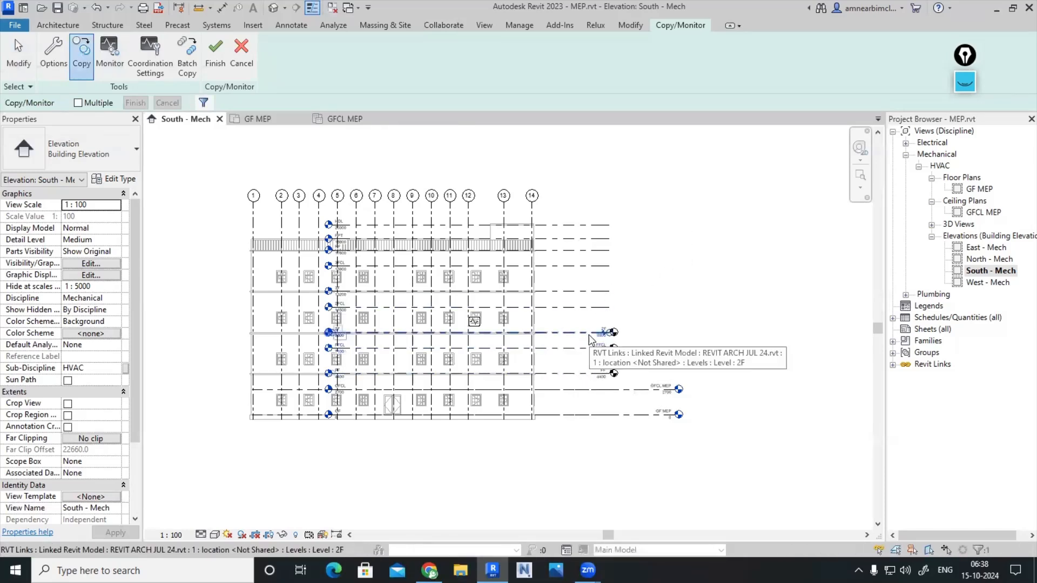
{"action": "left_click", "coordinate": [215, 51]}
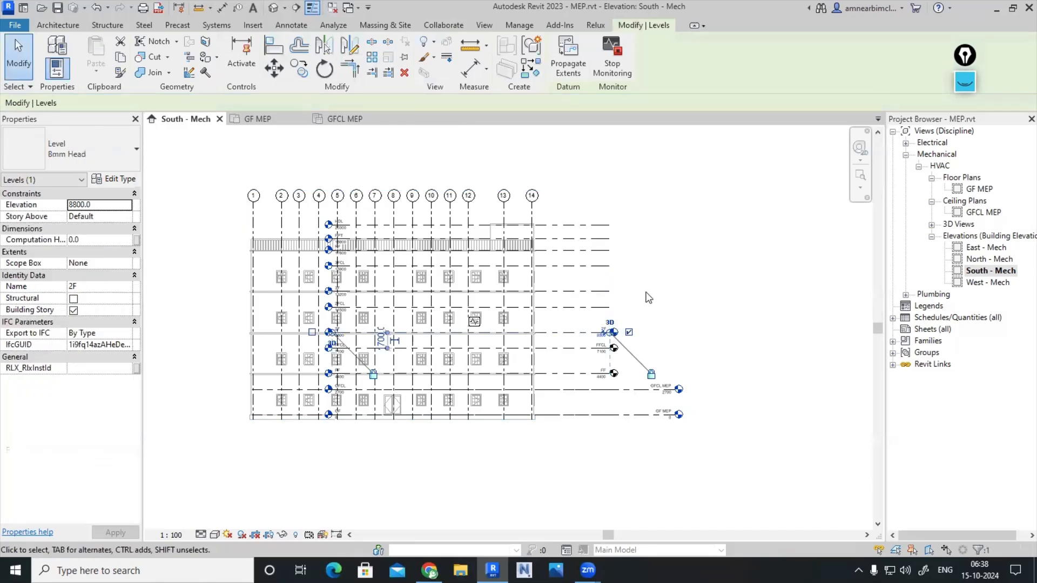
Undo the copied FF, FFCL and 2F levels and cancel the Copy/Monitor session
{"action": "left_click", "coordinate": [636, 360]}
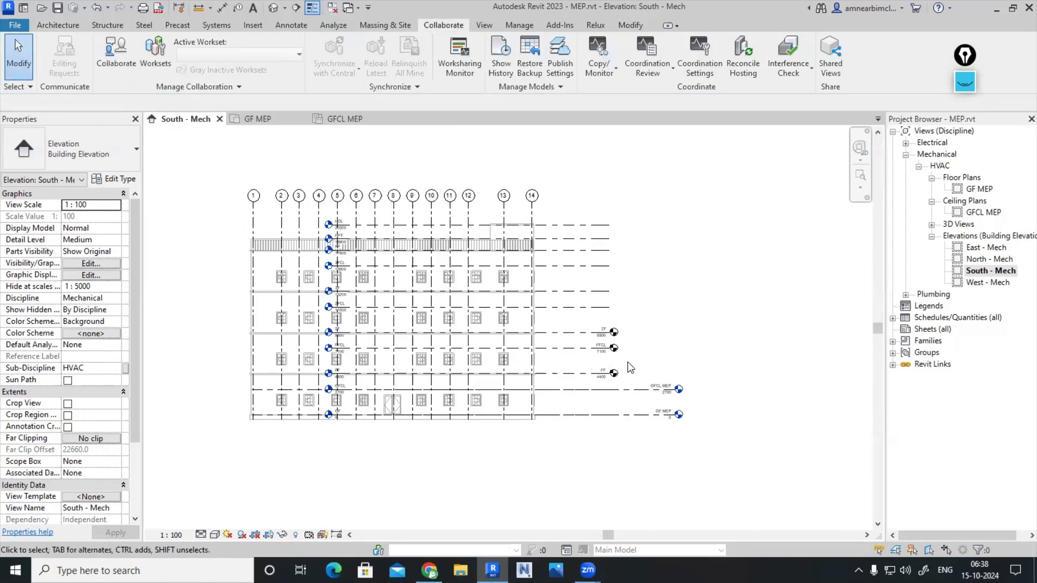
{"action": "key", "text": "ctrl+z"}
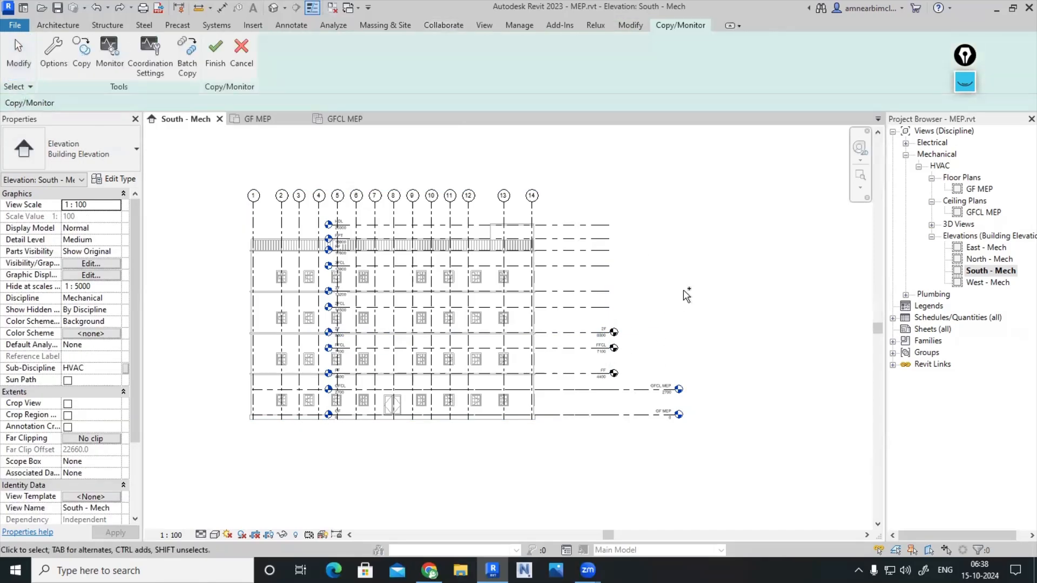
{"action": "left_click", "coordinate": [242, 56]}
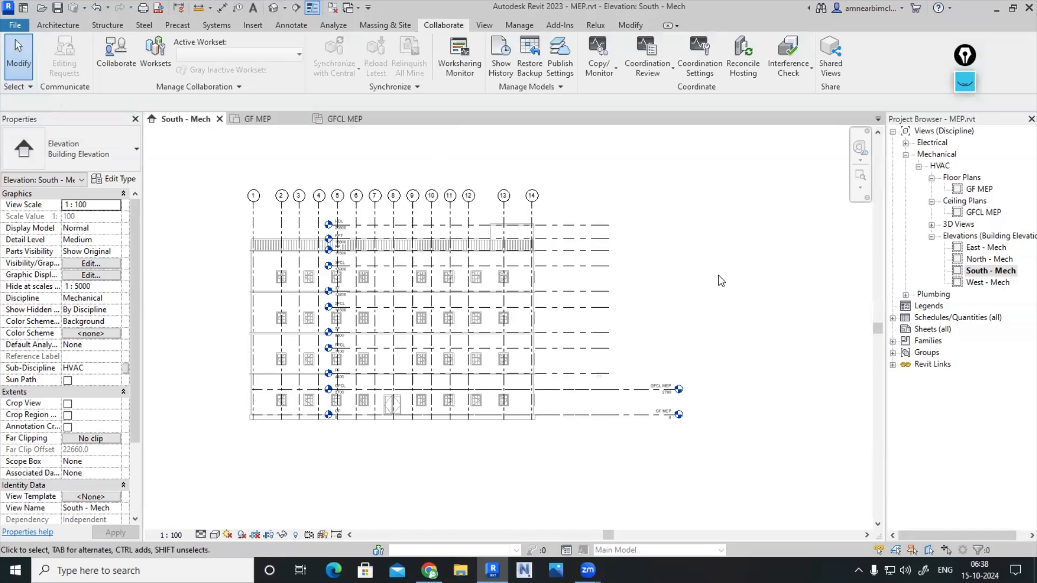
Copy and monitor the FF, FFCL and 2F levels from the linked architectural model
{"action": "left_click", "coordinate": [599, 60]}
{"action": "left_click", "coordinate": [566, 122]}
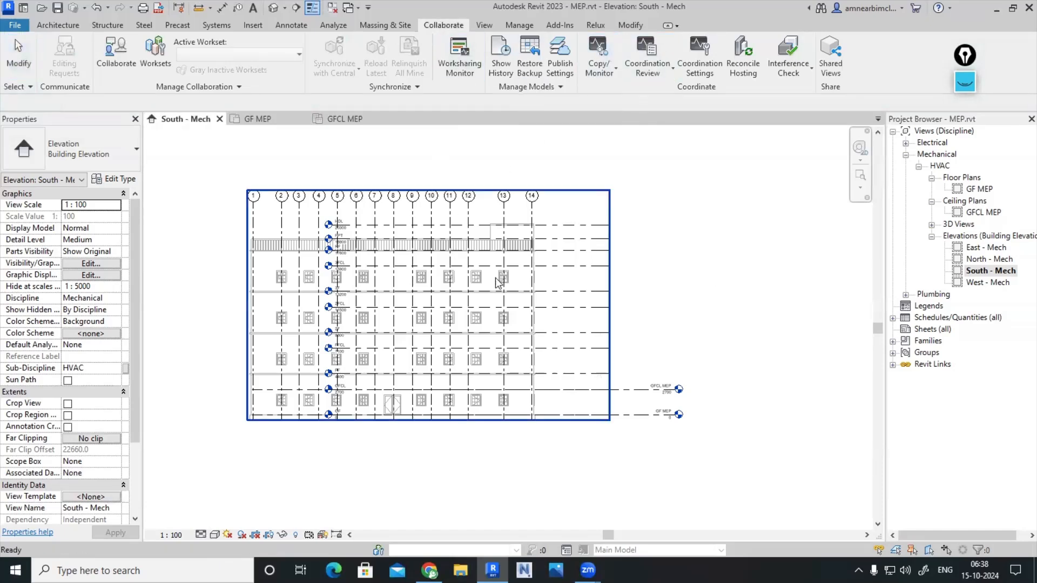
{"action": "left_click", "coordinate": [442, 234]}
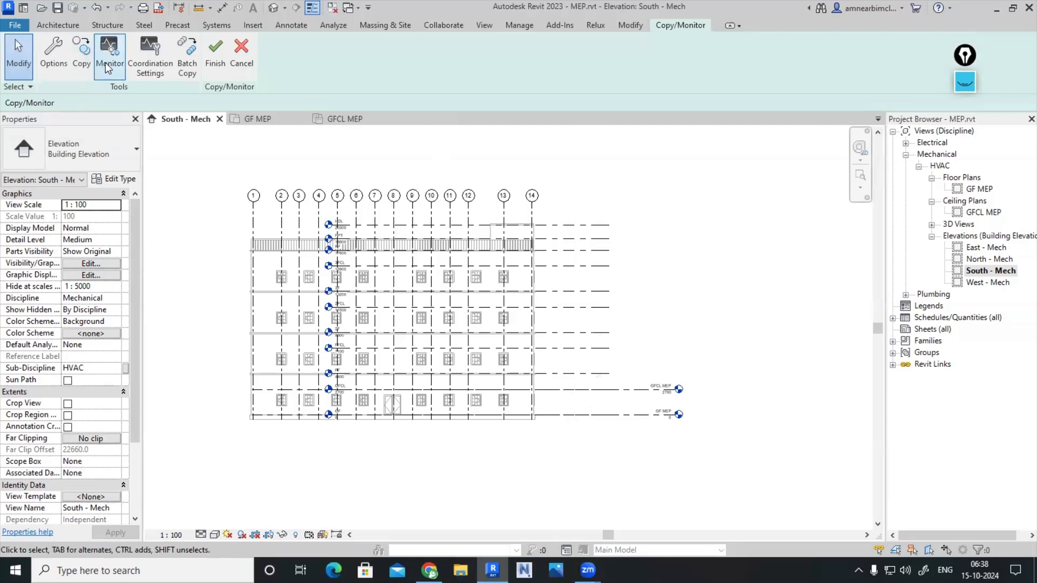
{"action": "left_click", "coordinate": [81, 54]}
{"action": "left_click", "coordinate": [579, 377]}
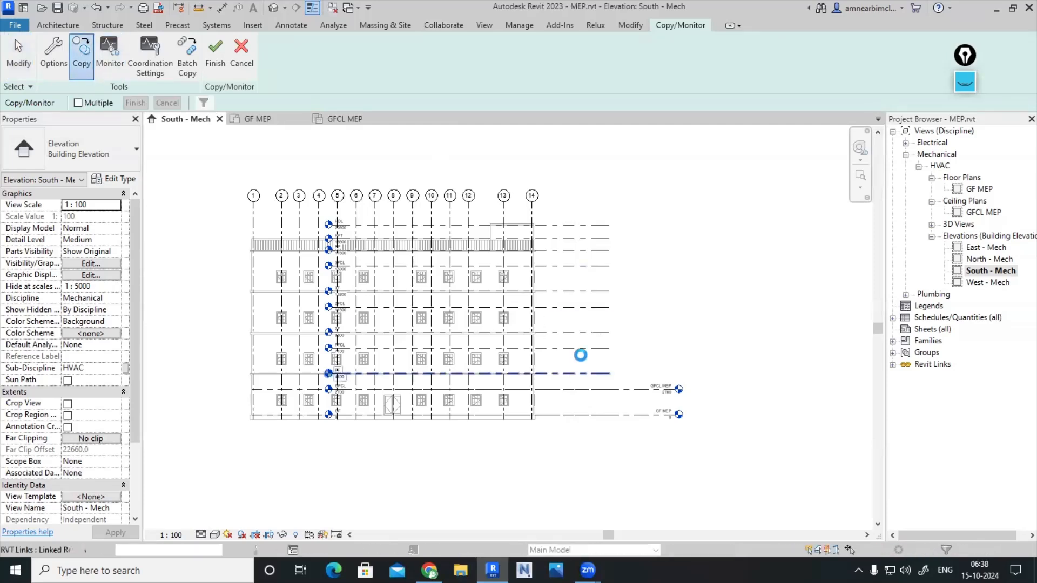
{"action": "left_click", "coordinate": [583, 350]}
{"action": "left_click", "coordinate": [583, 333]}
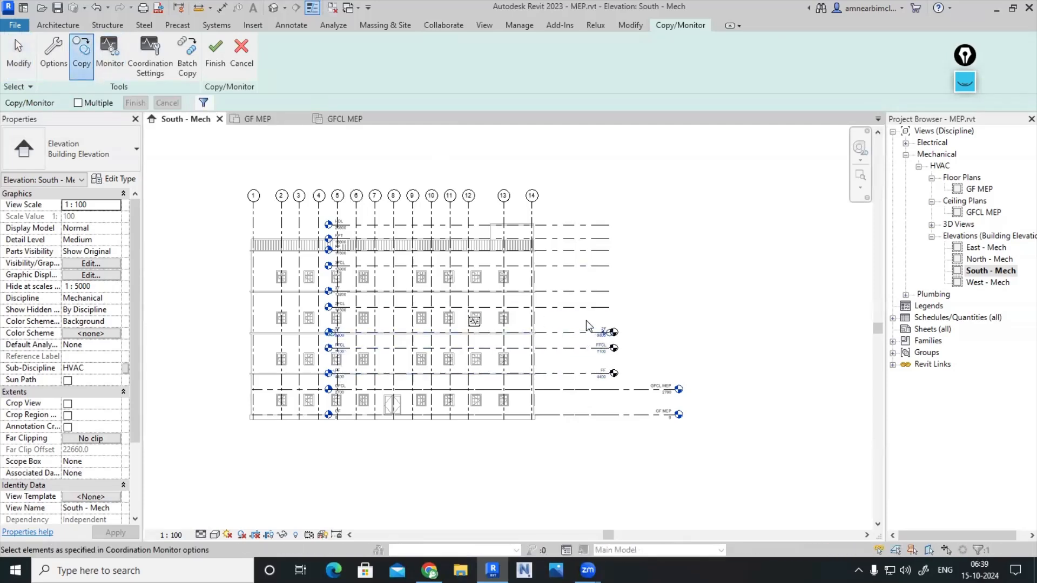
Copy the 2FCL, 3F, 3FCL, RF, PPT and HDL levels from the link and finish the Copy/Monitor session
{"action": "left_click", "coordinate": [589, 309]}
{"action": "left_click", "coordinate": [597, 291]}
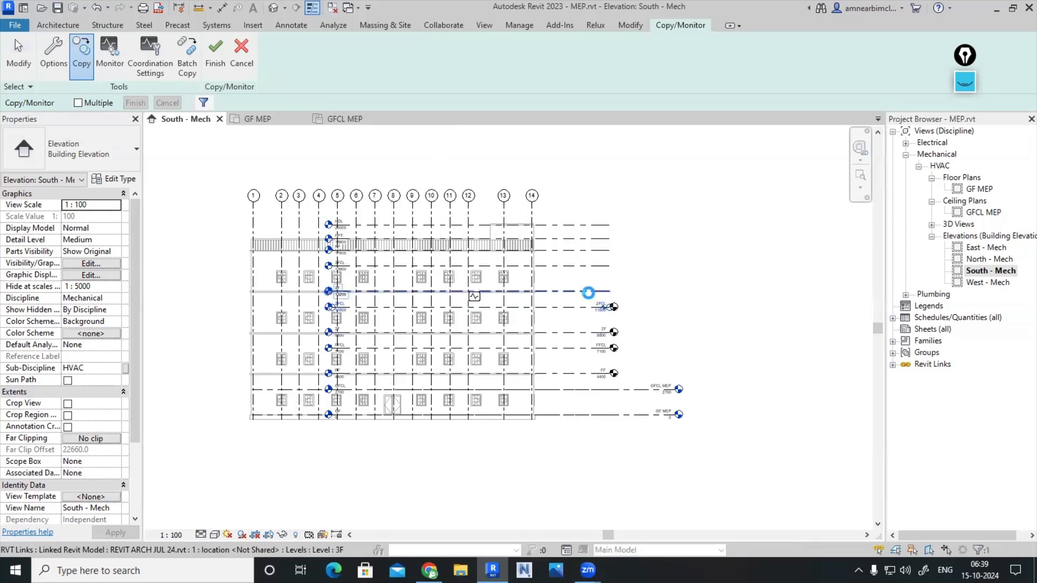
{"action": "left_click", "coordinate": [597, 266]}
{"action": "left_click", "coordinate": [592, 247]}
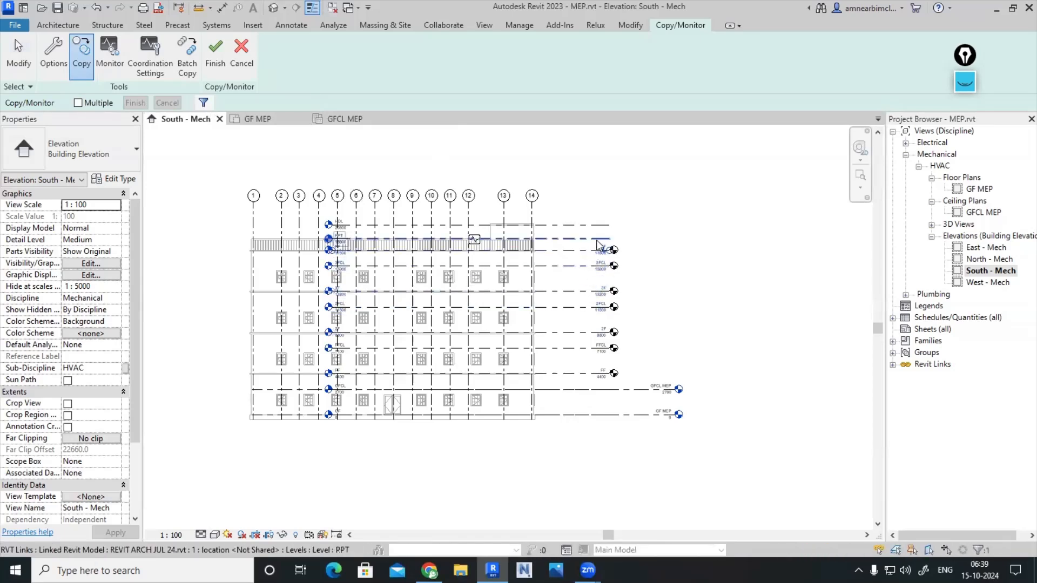
{"action": "left_click", "coordinate": [596, 239]}
{"action": "left_click", "coordinate": [617, 222]}
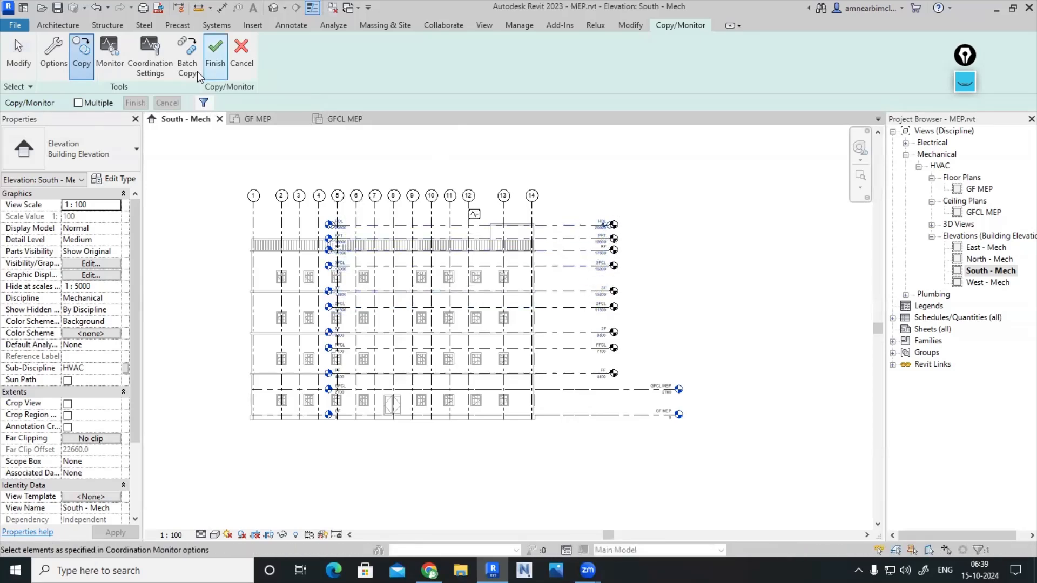
{"action": "left_click", "coordinate": [219, 60]}
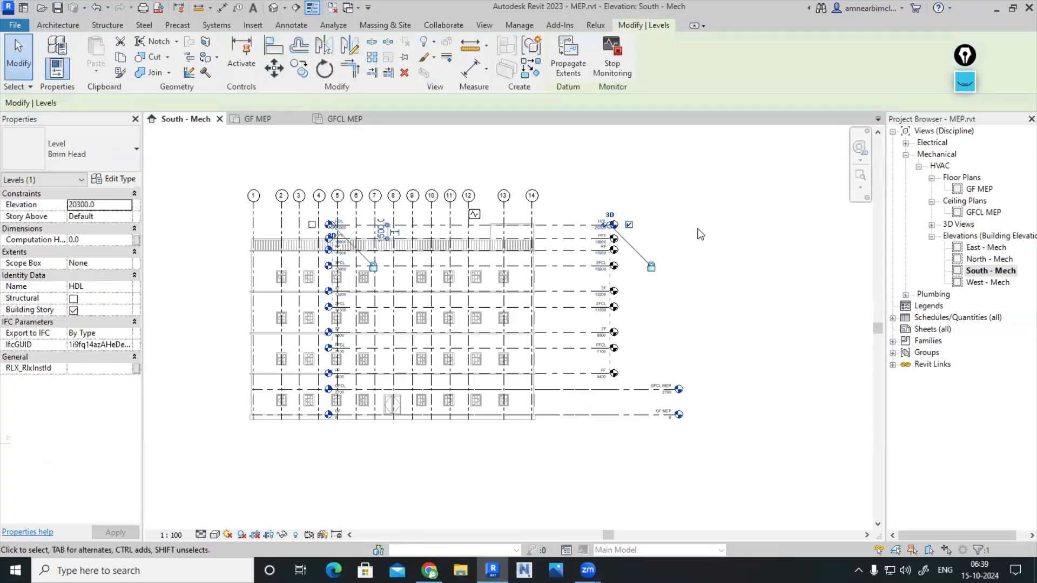
Extend the head ends of the copied levels to align with the GF MEP and GFCL MEP level heads
{"action": "left_click", "coordinate": [785, 326]}
{"action": "middle_click_drag", "start_coordinate": [786, 328], "coordinate": [701, 340]}
{"action": "left_click", "coordinate": [479, 237]}
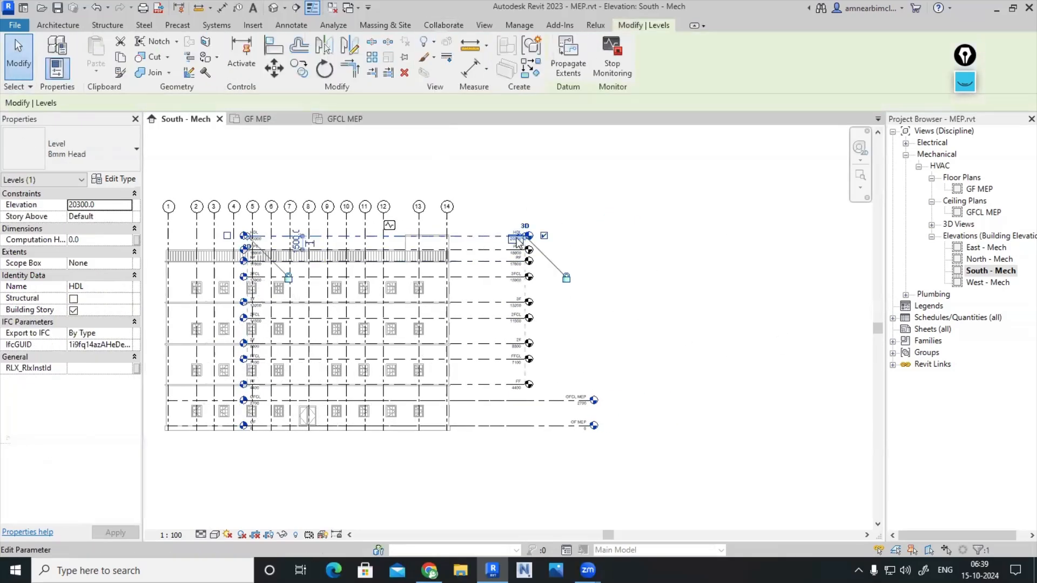
{"action": "left_click_drag", "start_coordinate": [526, 235], "coordinate": [592, 237]}
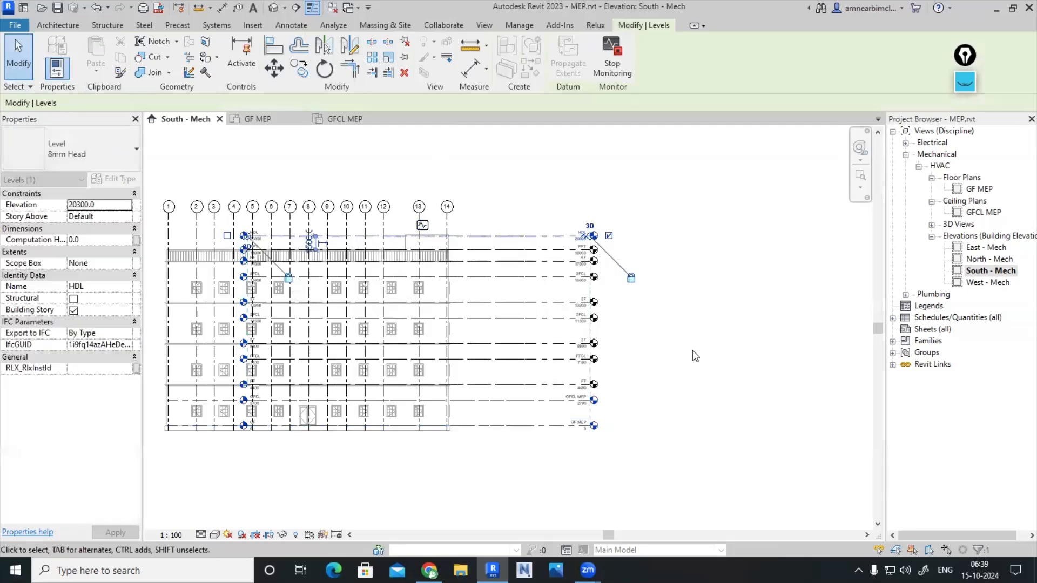
{"action": "left_click", "coordinate": [692, 350]}
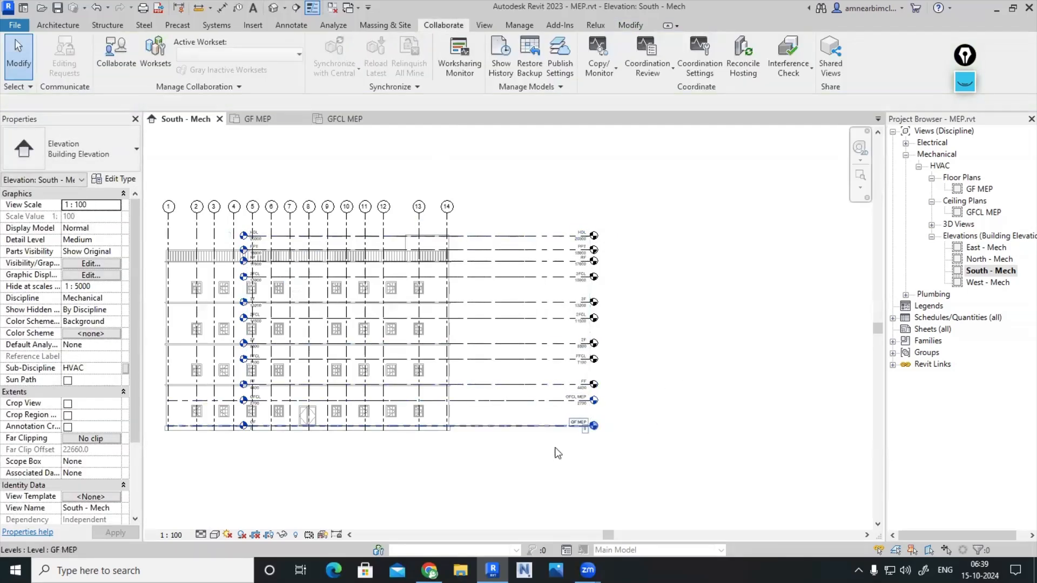
{"action": "left_click_drag", "start_coordinate": [549, 466], "coordinate": [516, 297]}
{"action": "left_click_drag", "start_coordinate": [513, 253], "coordinate": [515, 217]}
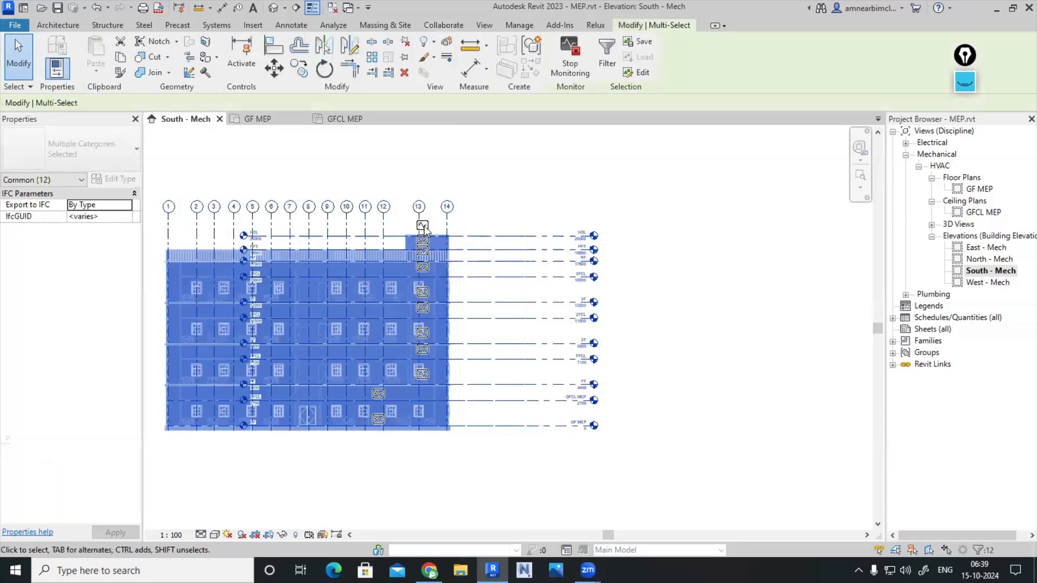
{"action": "scroll", "coordinate": [423, 226], "scroll_direction": "up", "scroll_amount": 2}
{"action": "scroll", "coordinate": [425, 408], "scroll_direction": "down", "scroll_amount": 1}
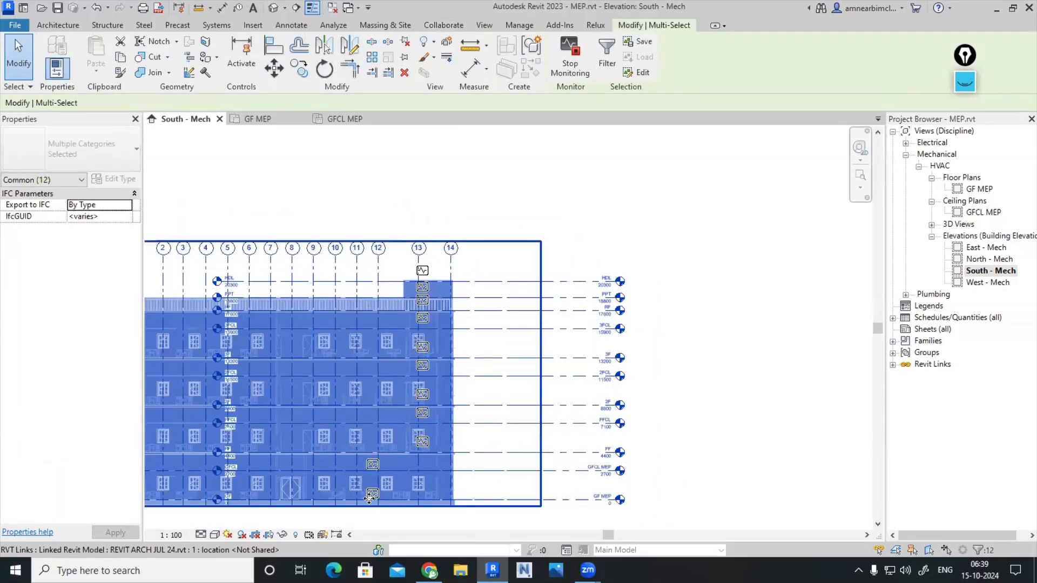
{"action": "left_click", "coordinate": [660, 363]}
Rename the copied HDL level as HDL MEP
{"action": "scroll", "coordinate": [606, 264], "scroll_direction": "up", "scroll_amount": 2}
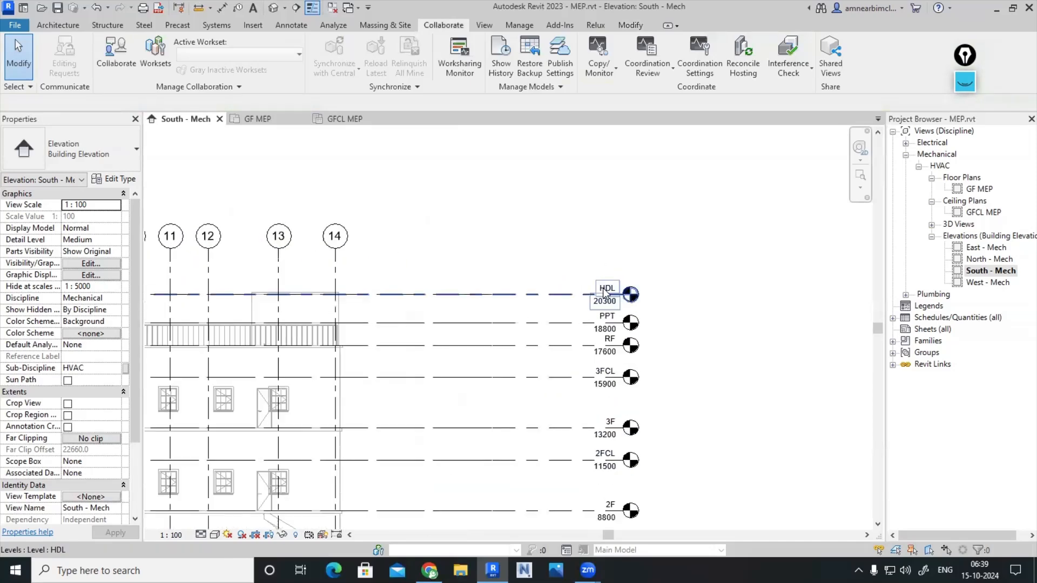
{"action": "left_click", "coordinate": [605, 293]}
{"action": "left_click", "coordinate": [604, 292]}
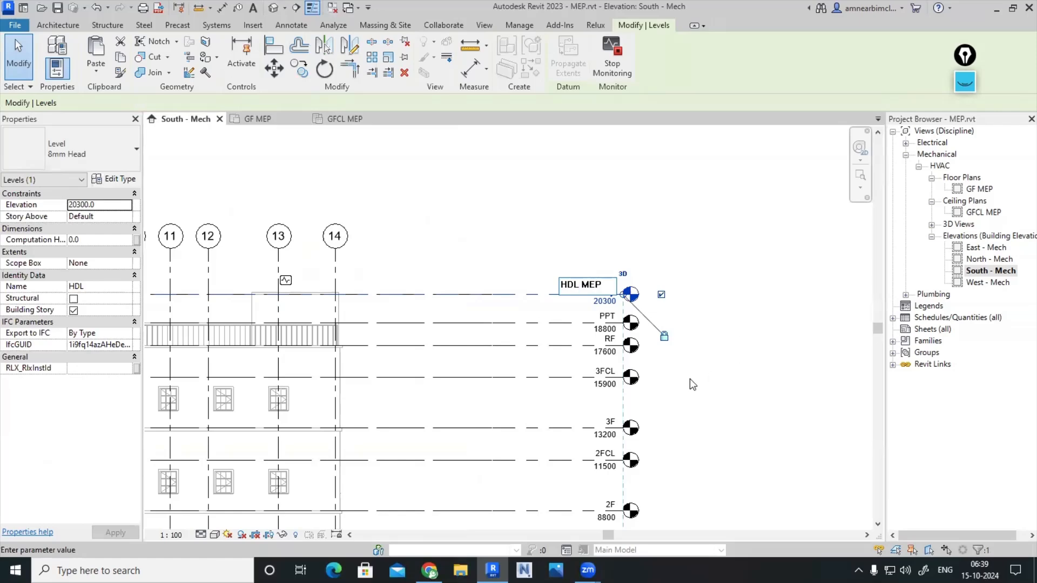
{"action": "key", "text": "Return"}
Rename the copied PPT level as PPT MEP
{"action": "left_click", "coordinate": [611, 314]}
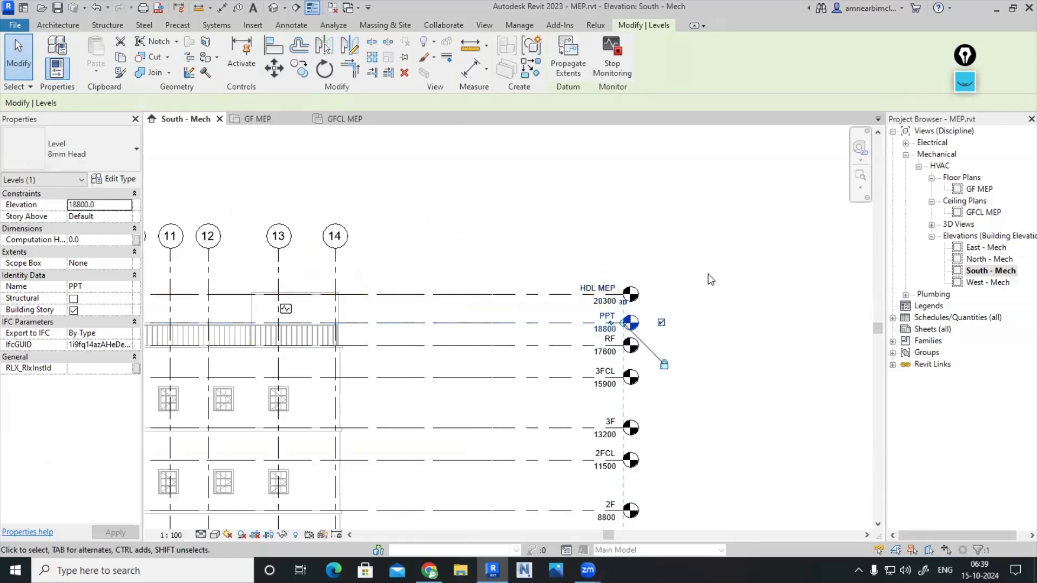
{"action": "left_click", "coordinate": [710, 279]}
{"action": "scroll", "coordinate": [710, 279], "scroll_direction": "down", "scroll_amount": 2}
{"action": "scroll", "coordinate": [648, 301], "scroll_direction": "up", "scroll_amount": 3}
{"action": "double_click", "coordinate": [623, 309]}
{"action": "left_click", "coordinate": [623, 310]}
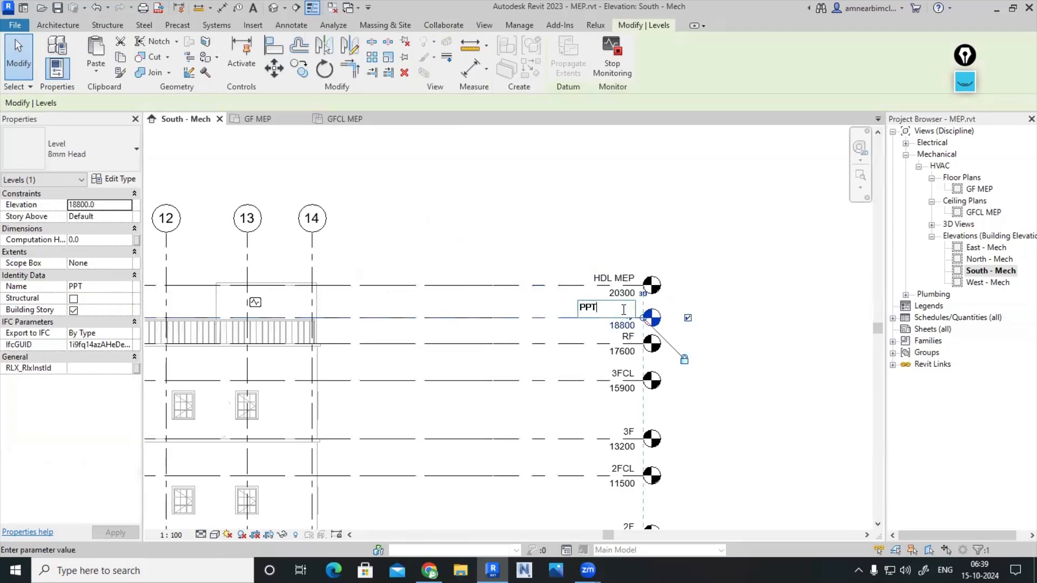
{"action": "type", "text": "MEP"}
{"action": "left_click", "coordinate": [790, 426]}
Rename the copied RF level as RF MEP
{"action": "scroll", "coordinate": [636, 331], "scroll_direction": "up", "scroll_amount": 2}
{"action": "left_click", "coordinate": [619, 348]}
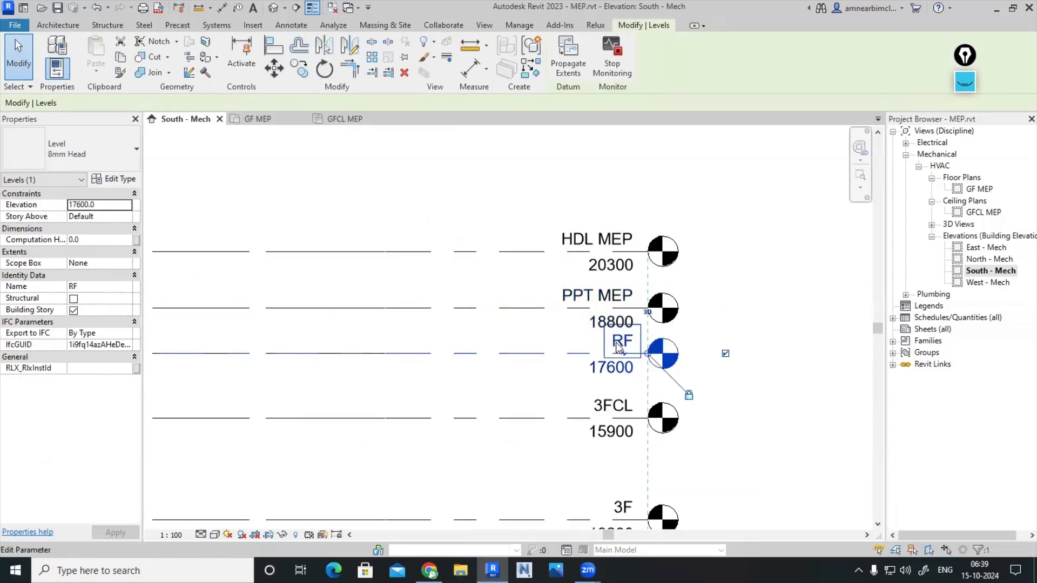
{"action": "left_click", "coordinate": [619, 349]}
{"action": "left_click", "coordinate": [621, 345]}
{"action": "type", "text": "MEP"}
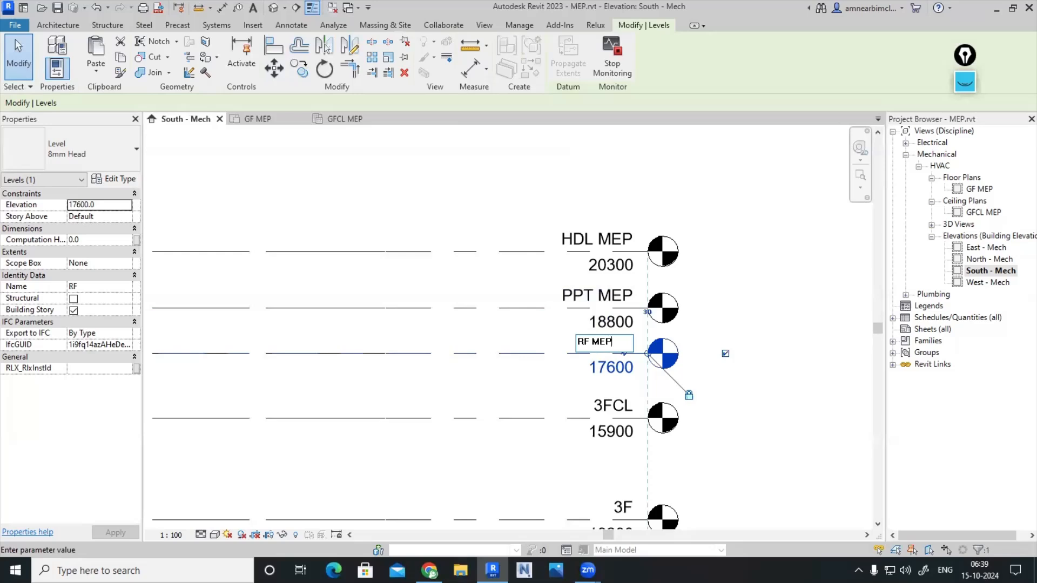
{"action": "key", "text": "Return"}
Rename the copied 3FCL level as 3FCL MEP
{"action": "left_click", "coordinate": [613, 406]}
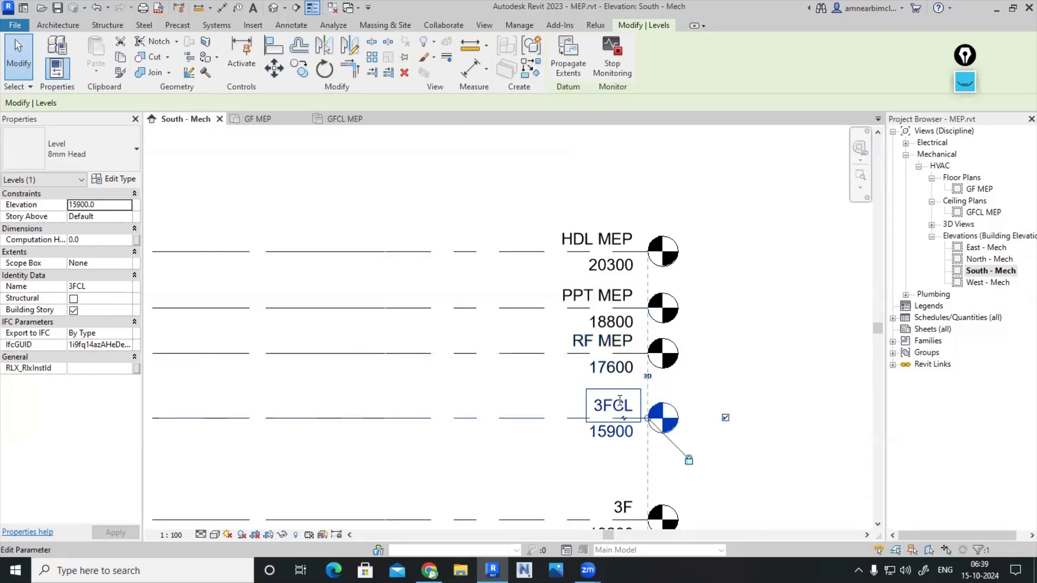
{"action": "left_click", "coordinate": [615, 408]}
{"action": "left_click", "coordinate": [615, 409]}
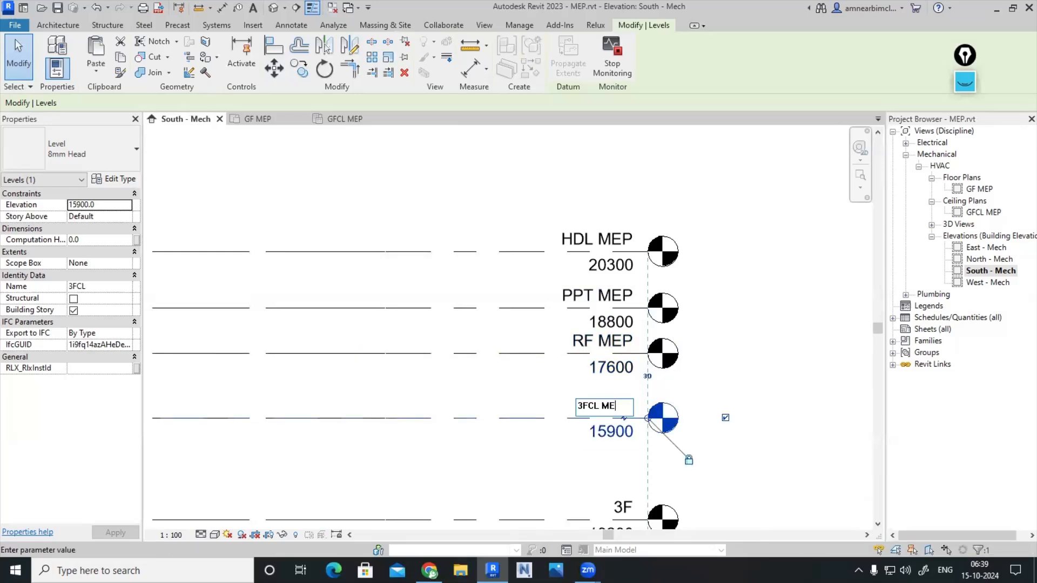
{"action": "left_click", "coordinate": [707, 422]}
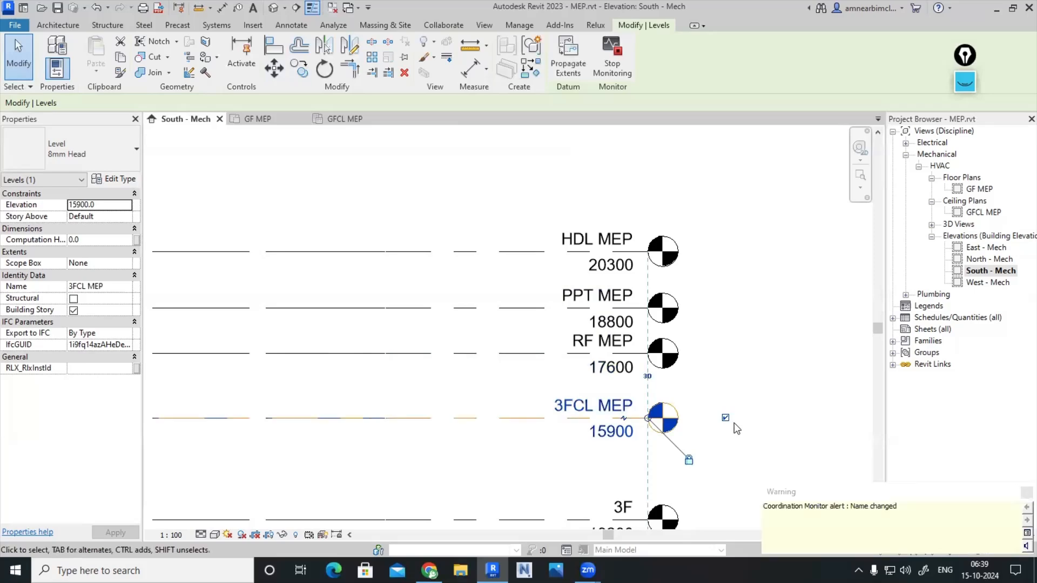
Rename the copied 3F level as 3F MEP
{"action": "scroll", "coordinate": [744, 316], "scroll_direction": "down", "scroll_amount": 2}
{"action": "middle_click_drag", "start_coordinate": [744, 316], "coordinate": [603, 247]}
{"action": "left_click", "coordinate": [646, 362]}
{"action": "scroll", "coordinate": [512, 361], "scroll_direction": "up", "scroll_amount": 3}
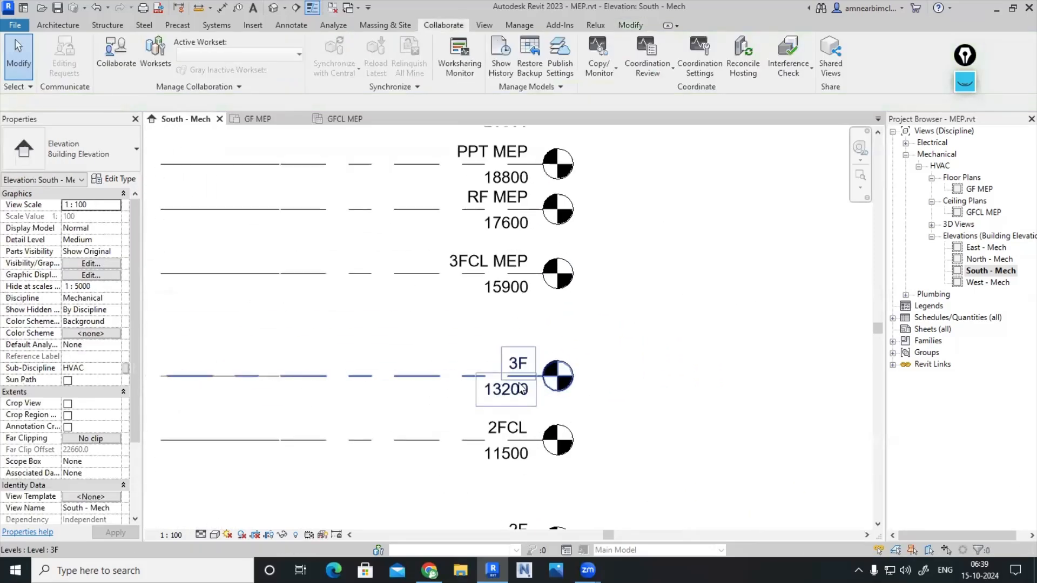
{"action": "double_click", "coordinate": [514, 355]}
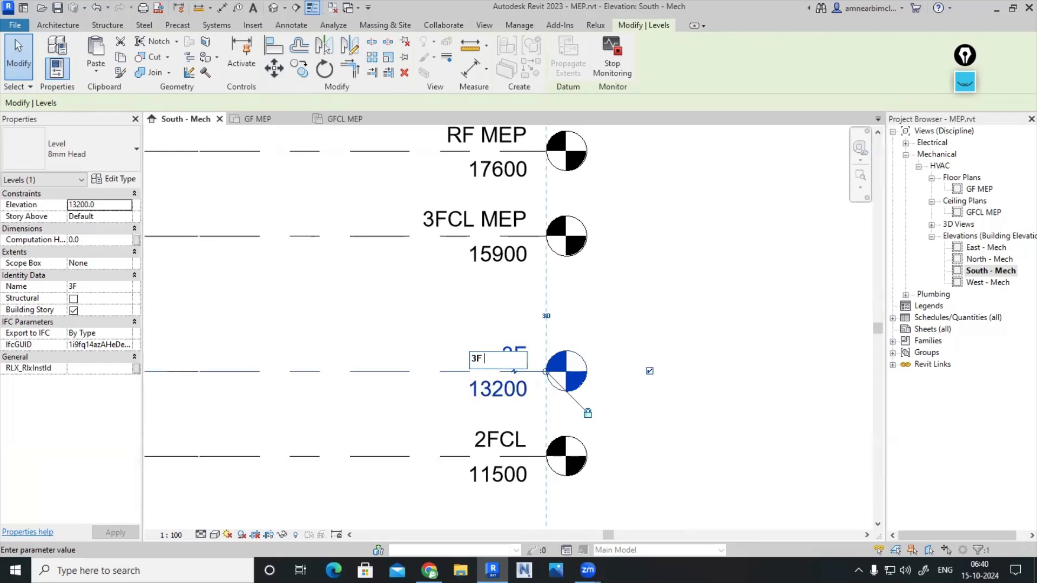
{"action": "key", "text": "Return"}
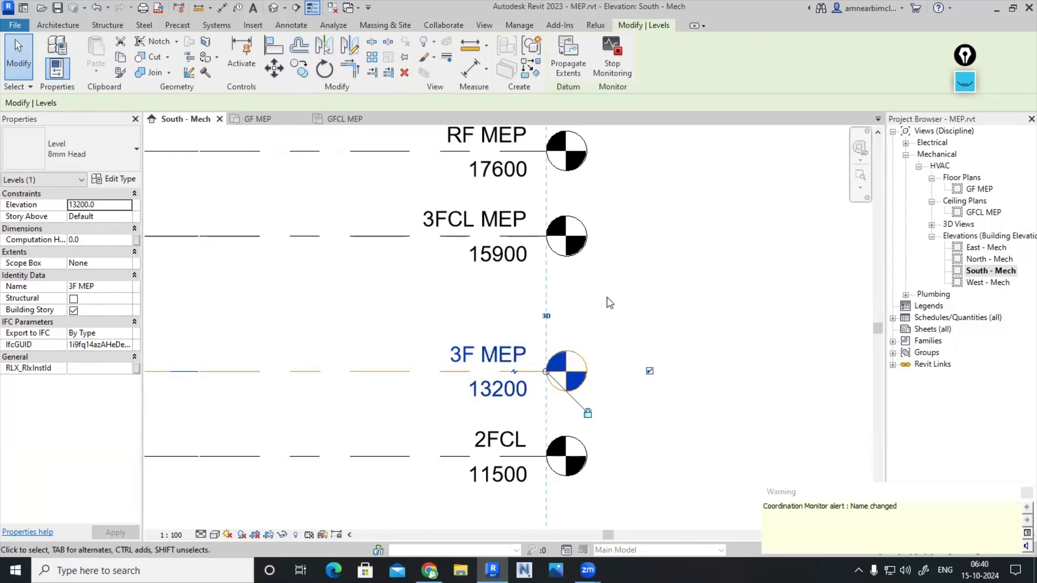
Rename the copied 2FCL level as 2FCL MEP
{"action": "double_click", "coordinate": [569, 376]}
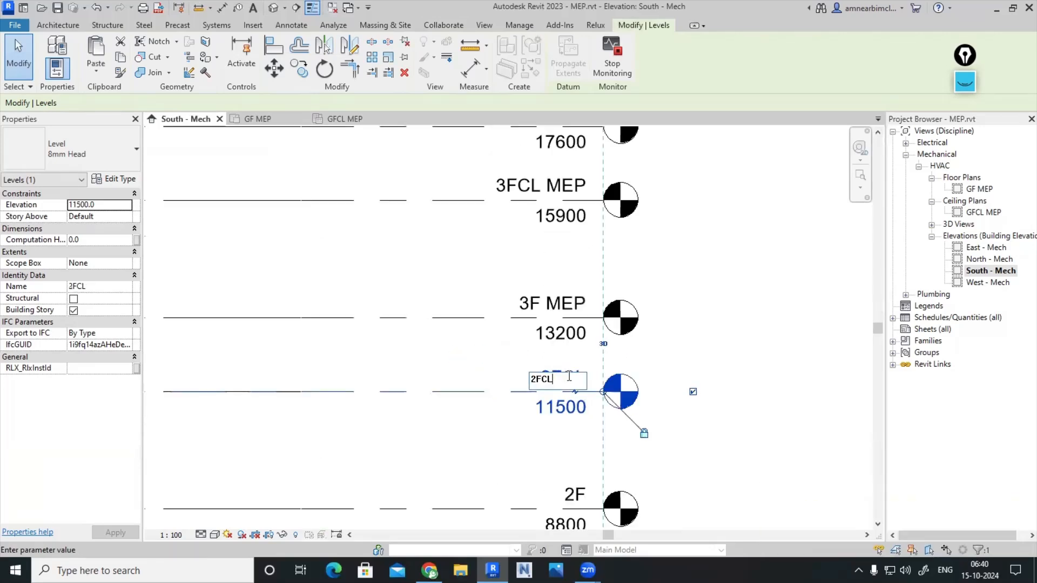
{"action": "type", "text": "MEP"}
{"action": "scroll", "coordinate": [750, 329], "scroll_direction": "up", "scroll_amount": 1}
{"action": "key", "text": "Return"}
{"action": "scroll", "coordinate": [584, 259], "scroll_direction": "down", "scroll_amount": 5}
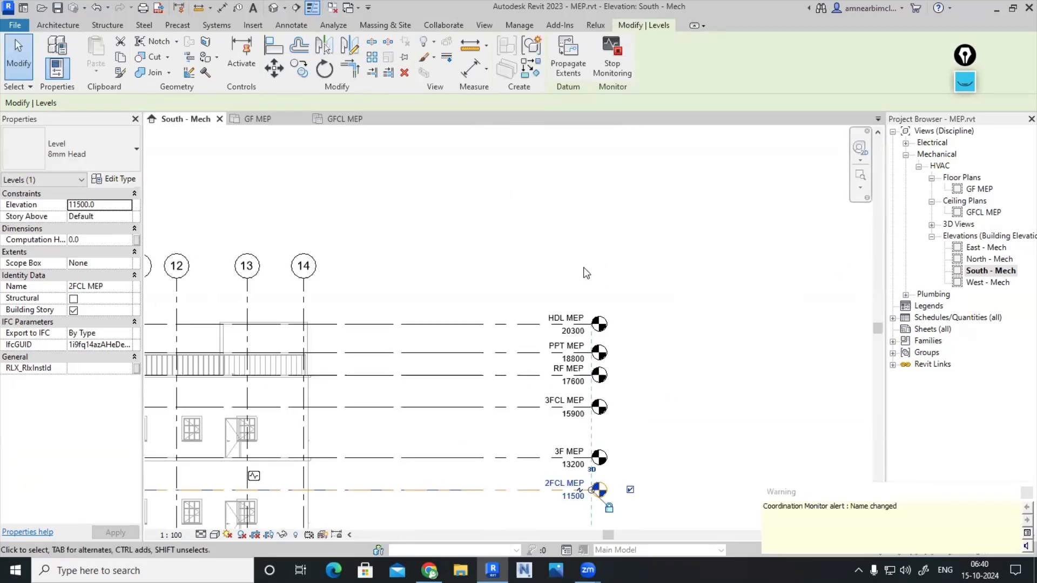
Rename the copied 2F level as 2F MEP
{"action": "middle_click_drag", "start_coordinate": [653, 411], "coordinate": [652, 410]}
{"action": "left_click", "coordinate": [634, 352]}
{"action": "scroll", "coordinate": [558, 361], "scroll_direction": "up", "scroll_amount": 5}
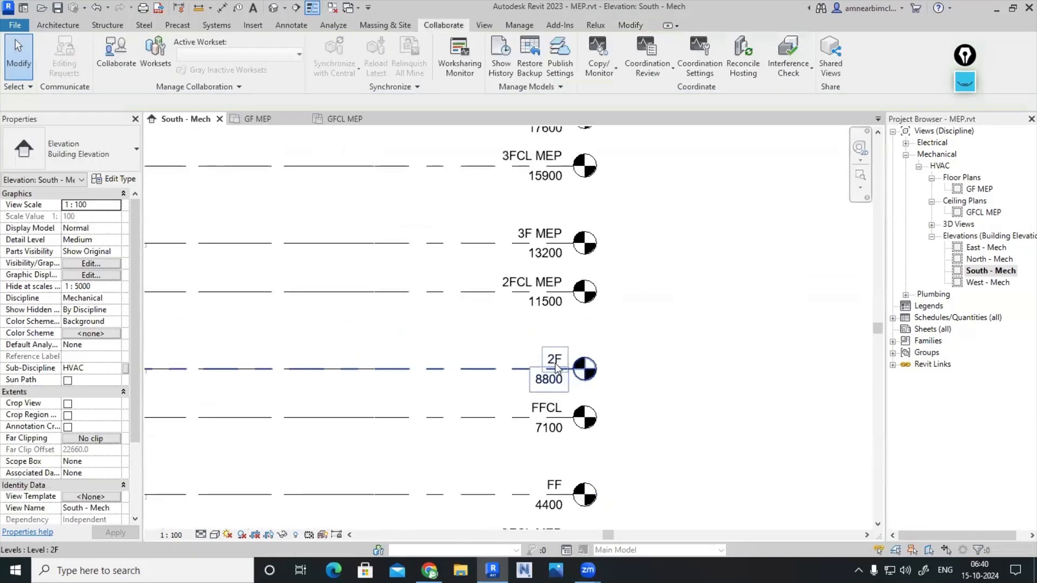
{"action": "double_click", "coordinate": [558, 361]}
{"action": "type", "text": "2F "}
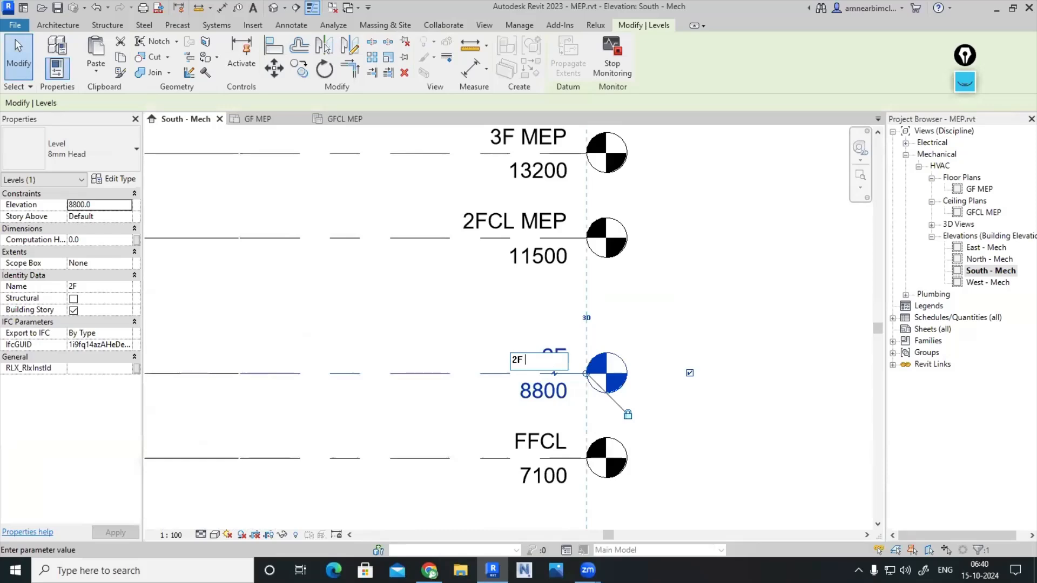
{"action": "type", "text": "MEP"}
{"action": "key", "text": "Return"}
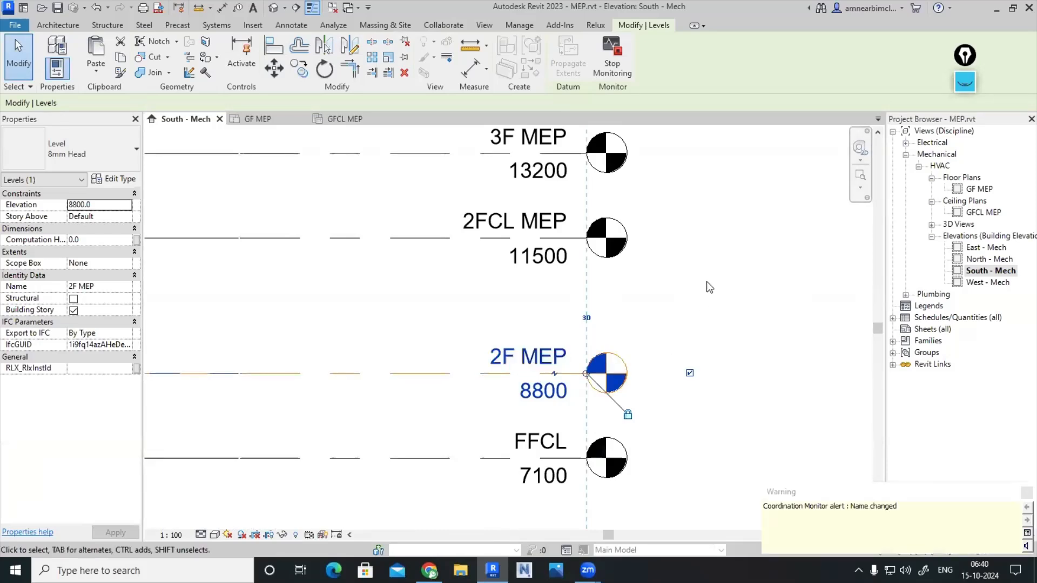
Rename the copied FFCL level as FFCL MEP
{"action": "scroll", "coordinate": [732, 319], "scroll_direction": "down", "scroll_amount": 2}
{"action": "scroll", "coordinate": [605, 400], "scroll_direction": "up", "scroll_amount": 2}
{"action": "double_click", "coordinate": [579, 421]}
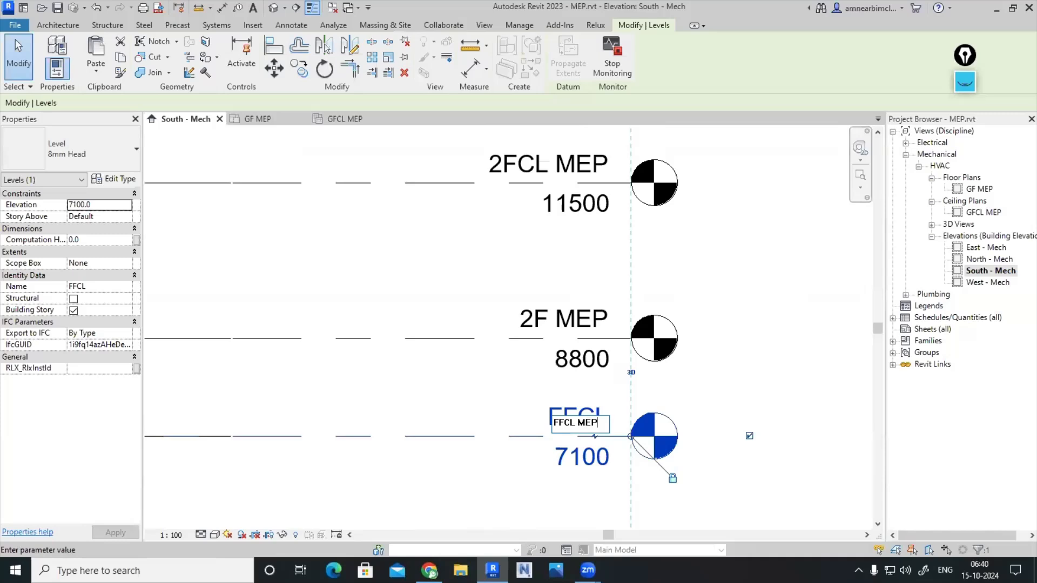
{"action": "type", "text": "MEP"}
{"action": "key", "text": "Return"}
Rename the copied FF level as FF MEP
{"action": "scroll", "coordinate": [733, 311], "scroll_direction": "down", "scroll_amount": 2}
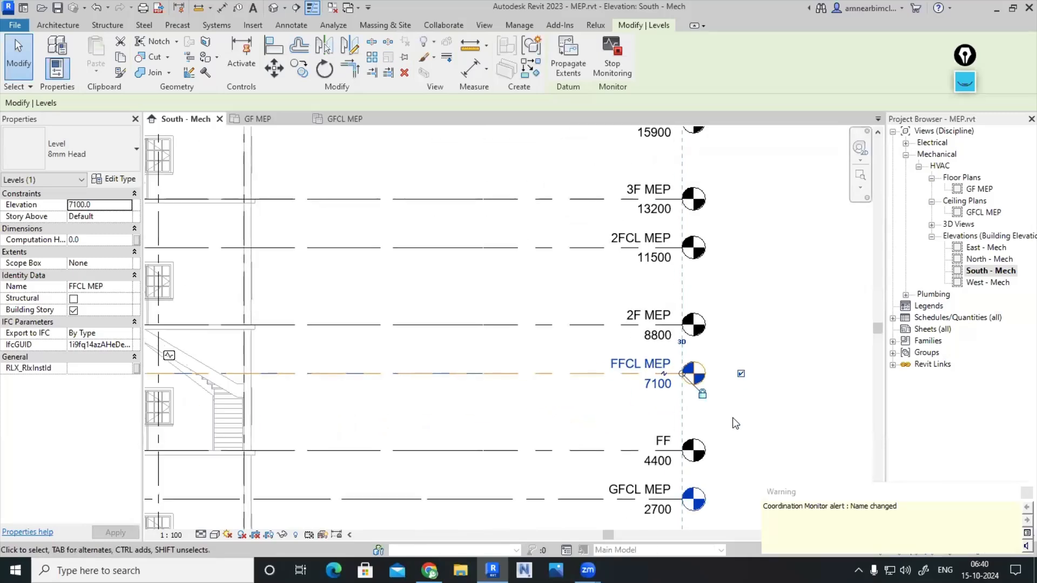
{"action": "scroll", "coordinate": [576, 335], "scroll_direction": "up", "scroll_amount": 3}
{"action": "double_click", "coordinate": [575, 335]}
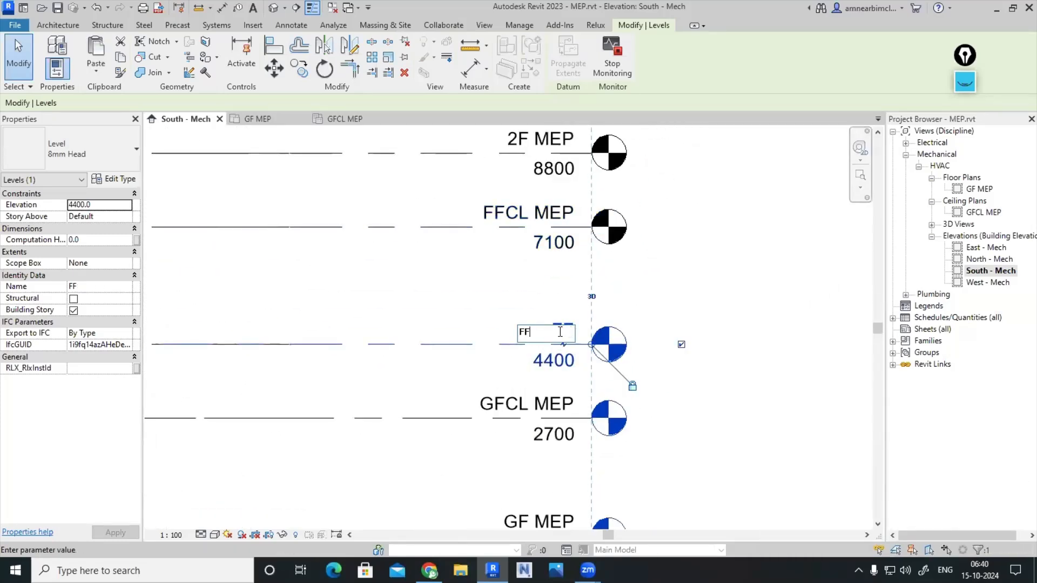
{"action": "type", "text": "MEP"}
{"action": "key", "text": "Return"}
{"action": "key", "text": "Escape"}
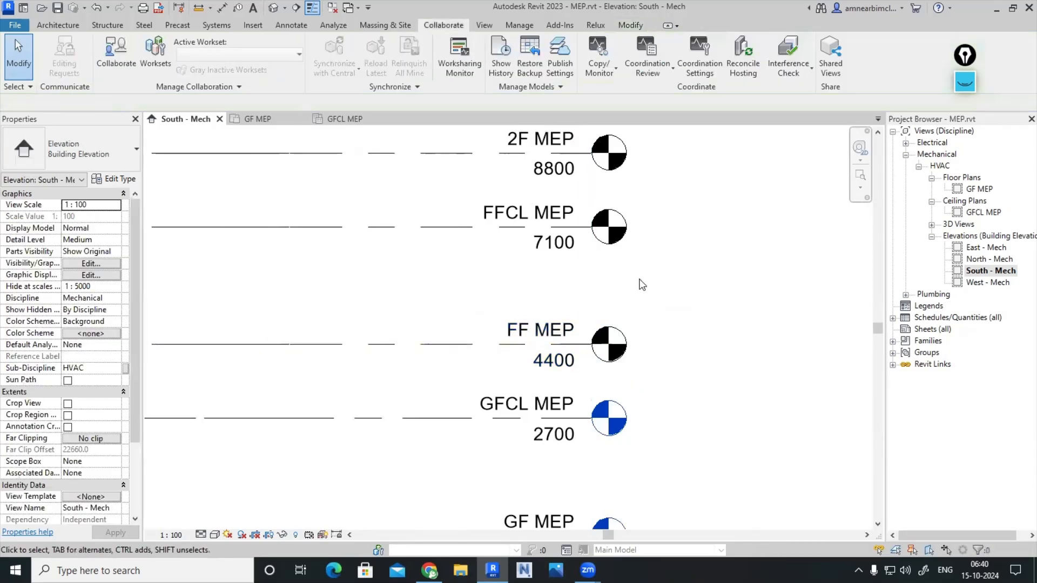
{"action": "scroll", "coordinate": [640, 221], "scroll_direction": "down", "scroll_amount": 5}
{"action": "scroll", "coordinate": [706, 330], "scroll_direction": "down", "scroll_amount": 4}
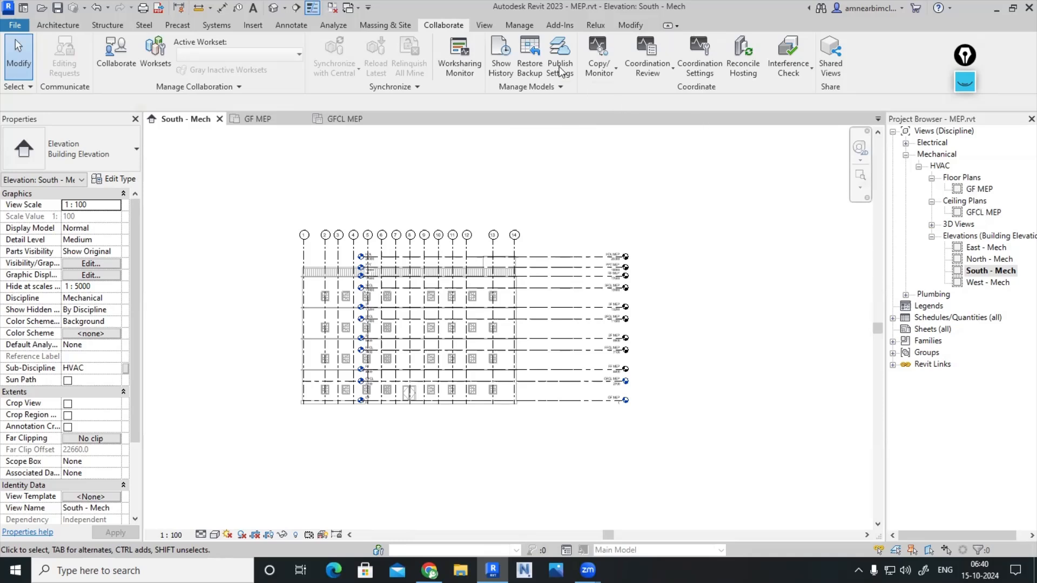
Start a new floor plan view for the GFCL MEP level, allowing duplicates of existing views
{"action": "left_click", "coordinate": [485, 26]}
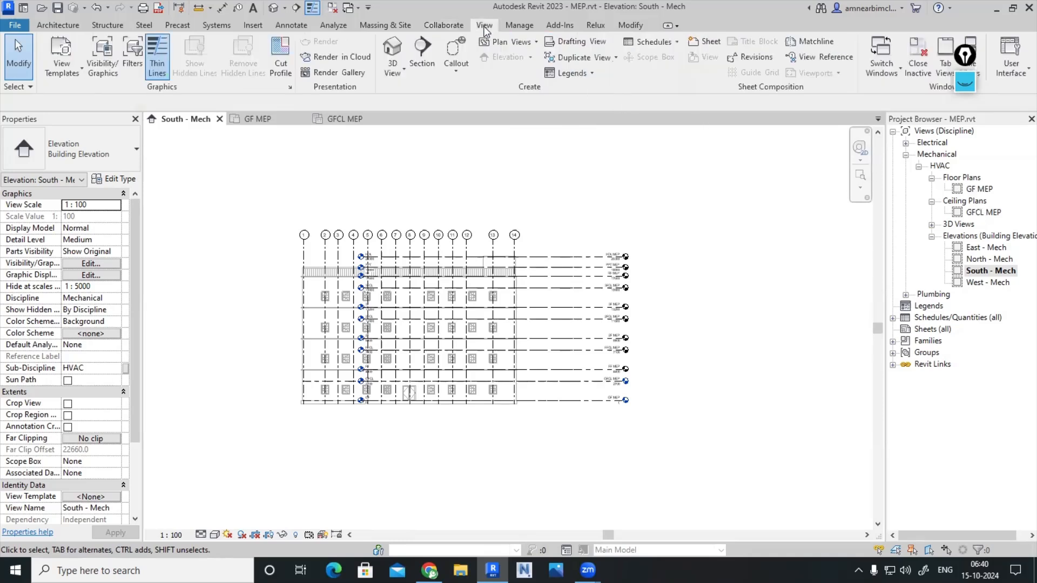
{"action": "left_click", "coordinate": [515, 43]}
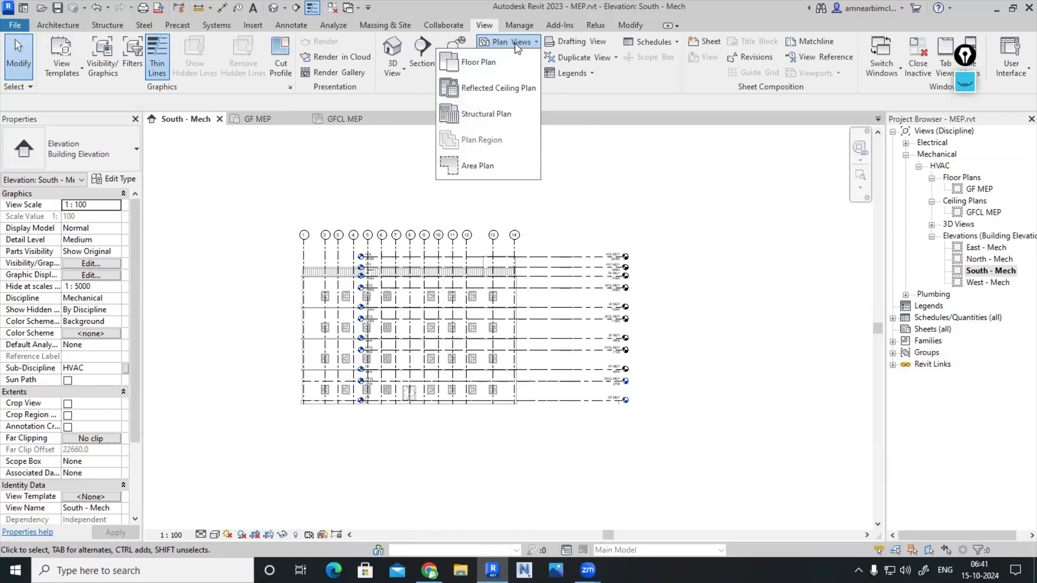
{"action": "left_click", "coordinate": [492, 63]}
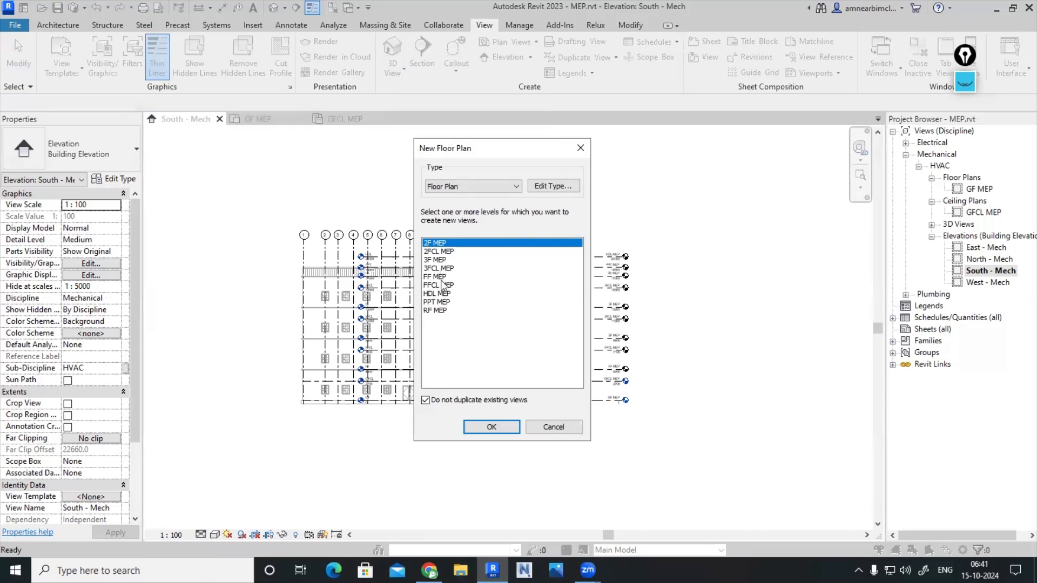
{"action": "left_click", "coordinate": [425, 402]}
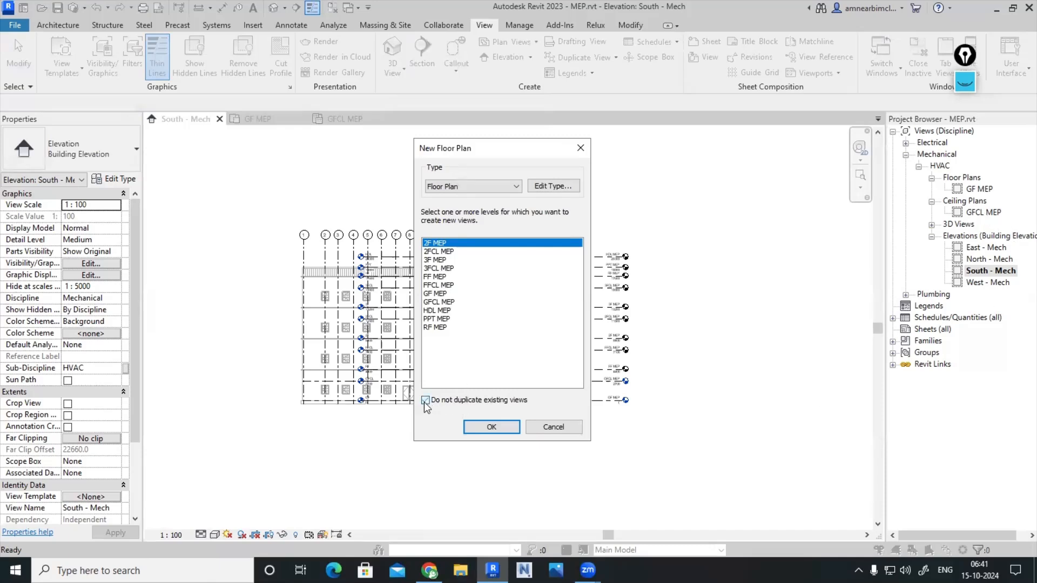
{"action": "left_click", "coordinate": [444, 303]}
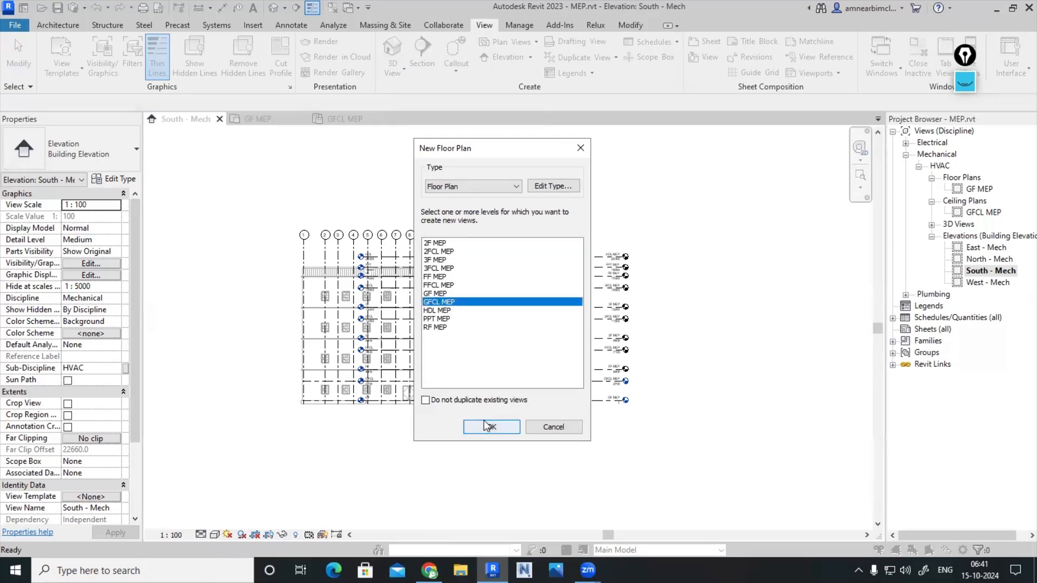
Set the view template applied to new Floor Plan views to None
{"action": "left_click", "coordinate": [553, 185]}
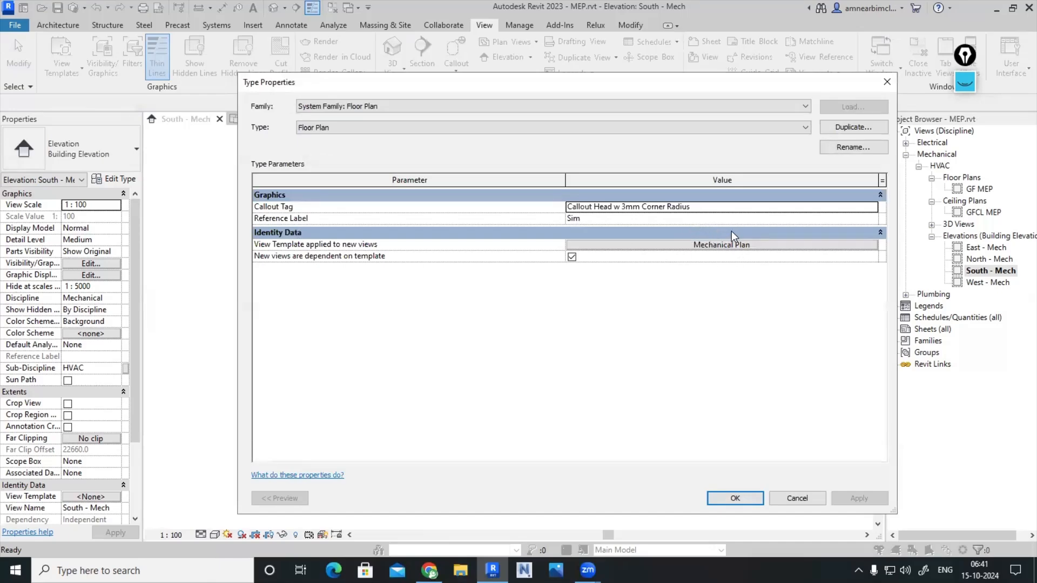
{"action": "left_click", "coordinate": [729, 247]}
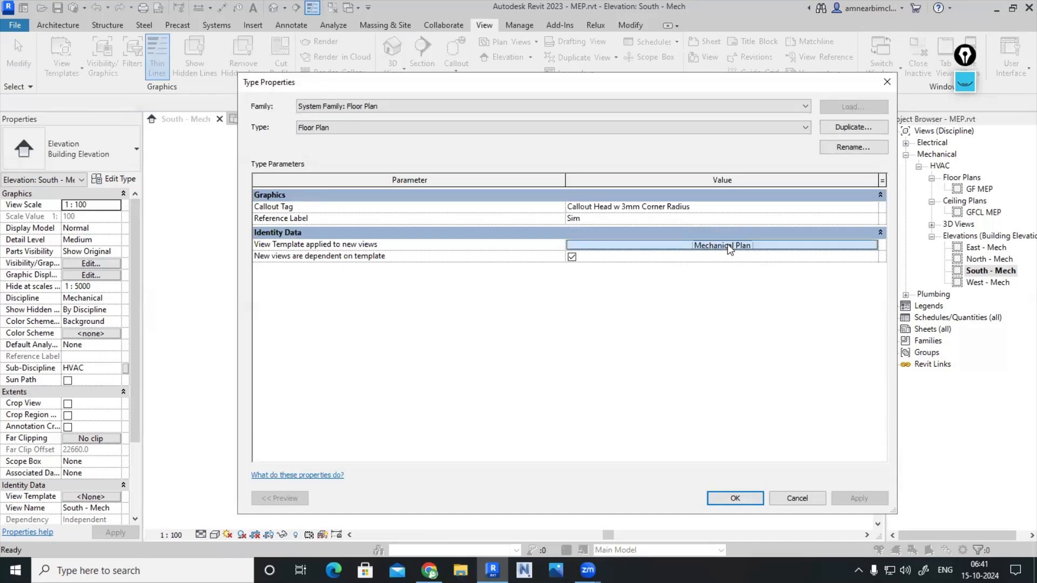
{"action": "left_click", "coordinate": [502, 316]}
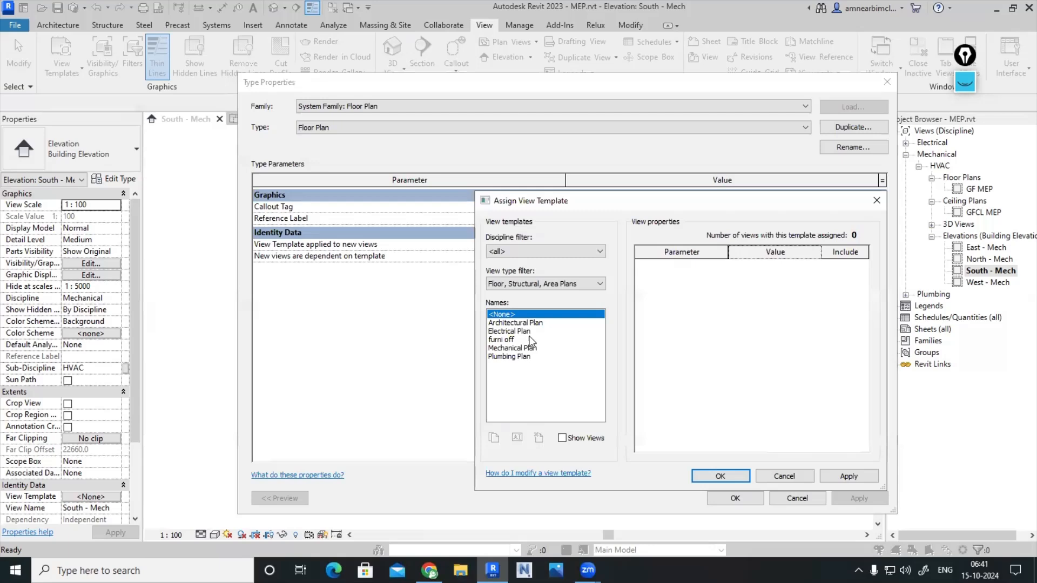
{"action": "left_click", "coordinate": [849, 475]}
{"action": "left_click", "coordinate": [708, 478]}
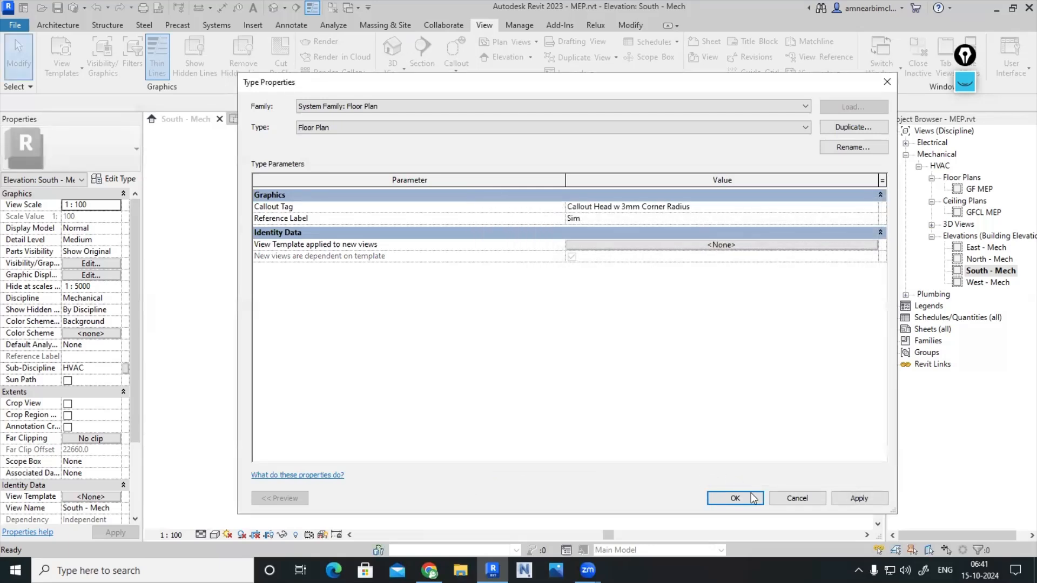
{"action": "left_click", "coordinate": [870, 503]}
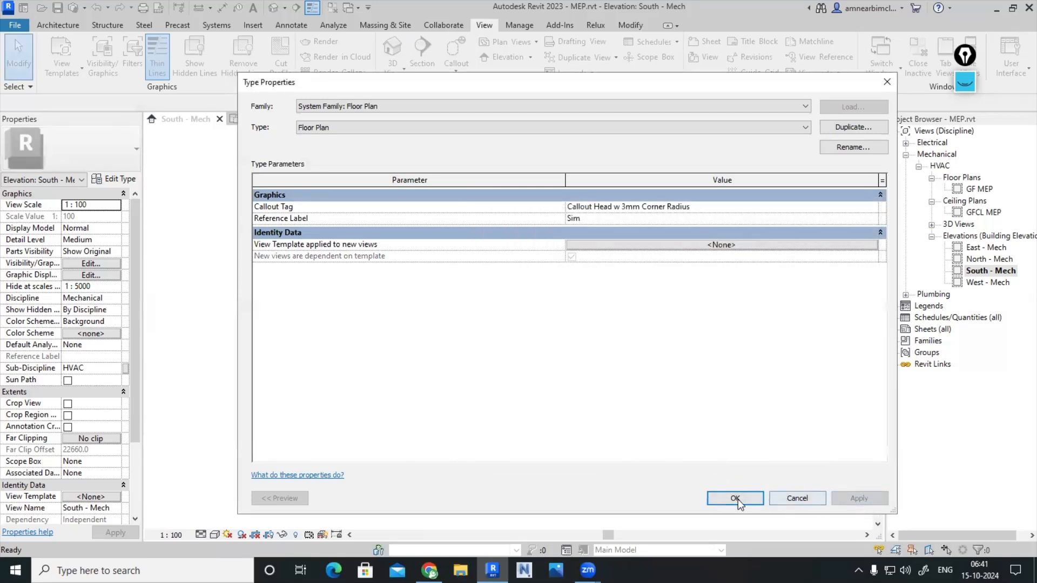
{"action": "left_click", "coordinate": [887, 84]}
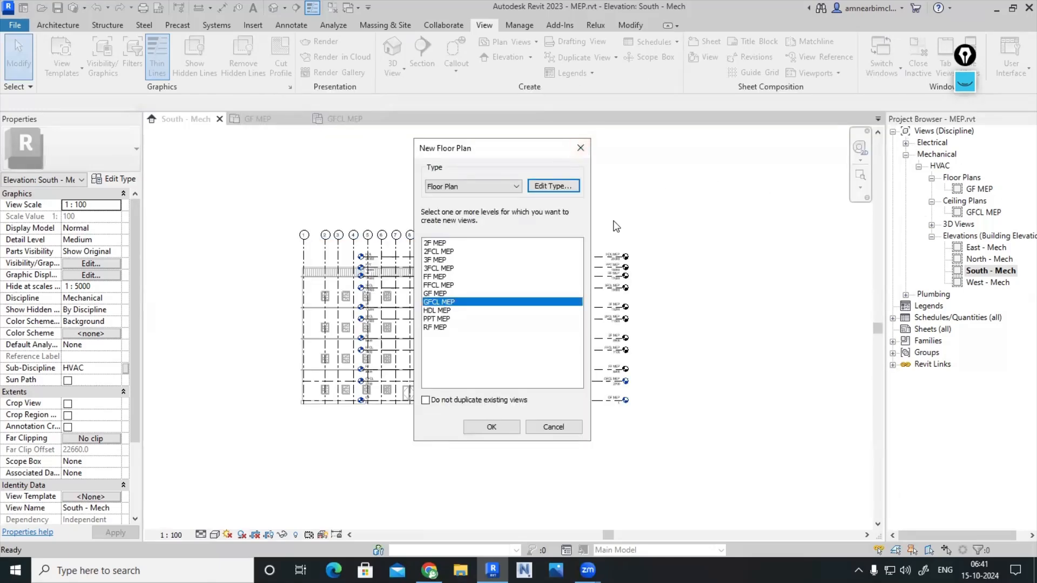
Assign the Mechanical Plan template to new views of the Floor Plan type
{"action": "left_click", "coordinate": [554, 189]}
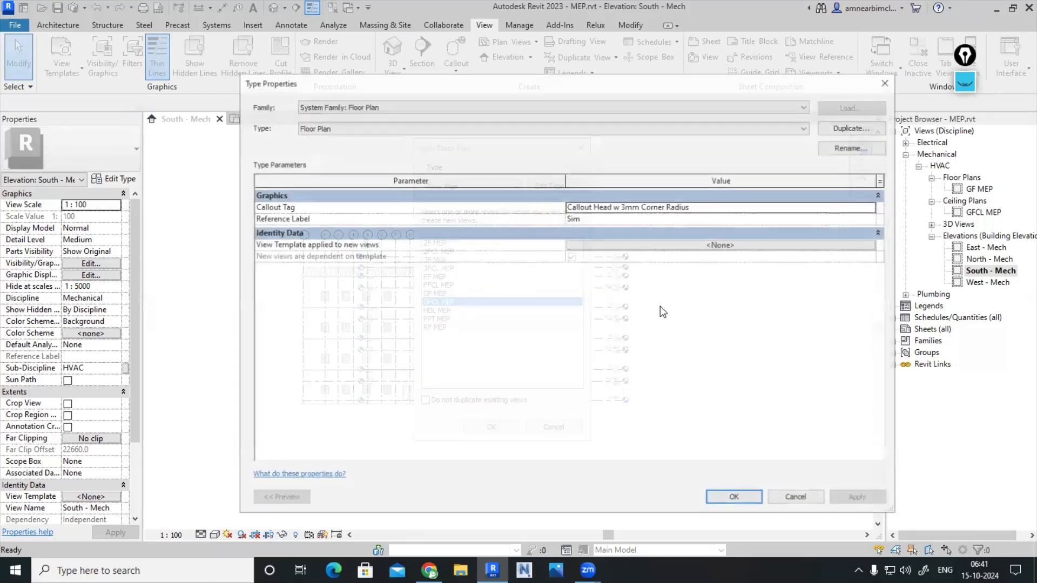
{"action": "left_click", "coordinate": [741, 242]}
{"action": "left_click", "coordinate": [529, 349]}
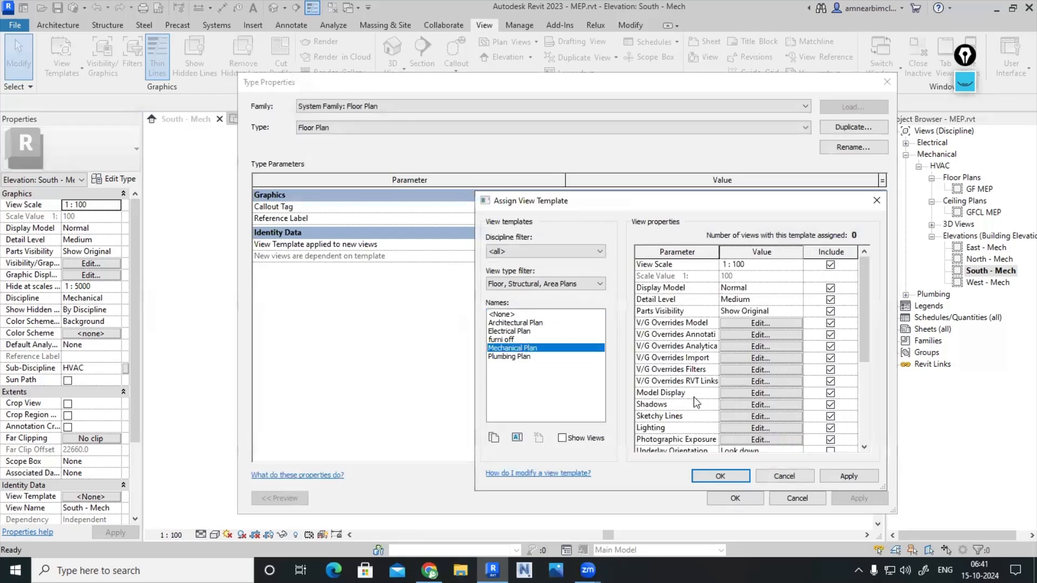
{"action": "left_click", "coordinate": [858, 475]}
{"action": "left_click", "coordinate": [722, 476]}
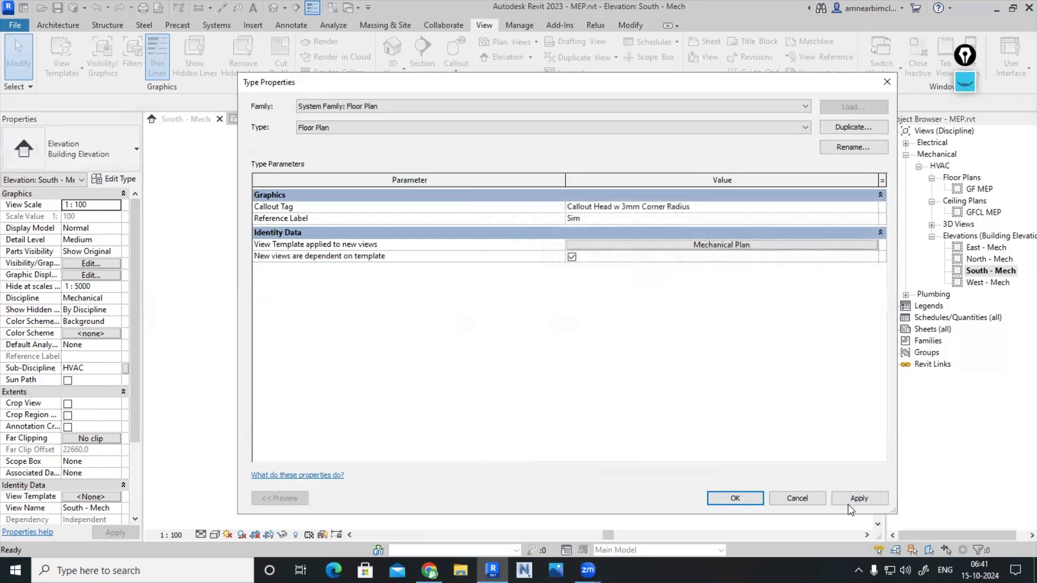
{"action": "left_click", "coordinate": [846, 502]}
{"action": "left_click", "coordinate": [736, 498]}
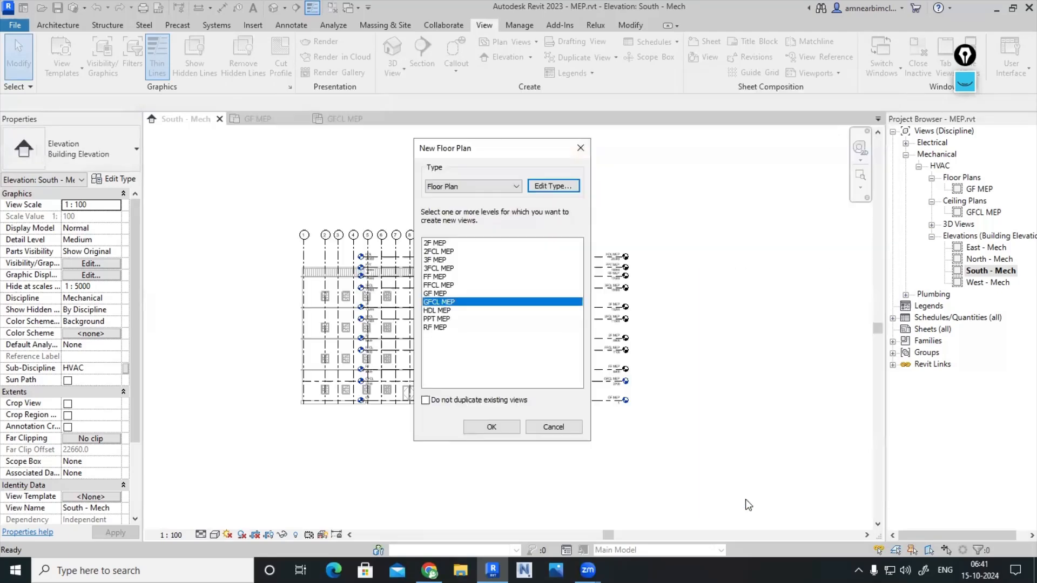
Create the GFCL MEP floor plan and check it among the HVAC floor plans in the project browser
{"action": "left_click", "coordinate": [501, 423]}
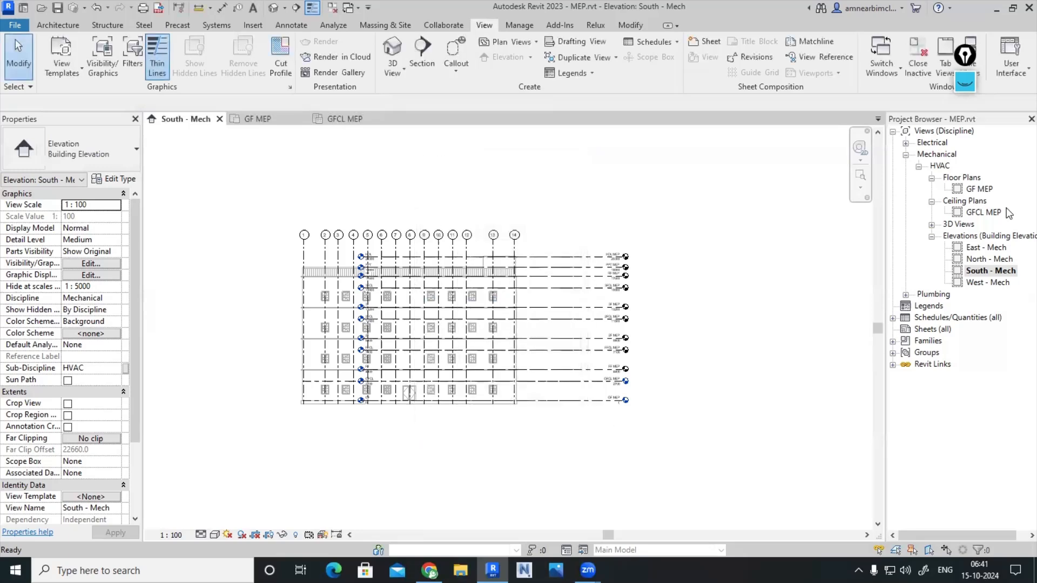
{"action": "left_click", "coordinate": [970, 180]}
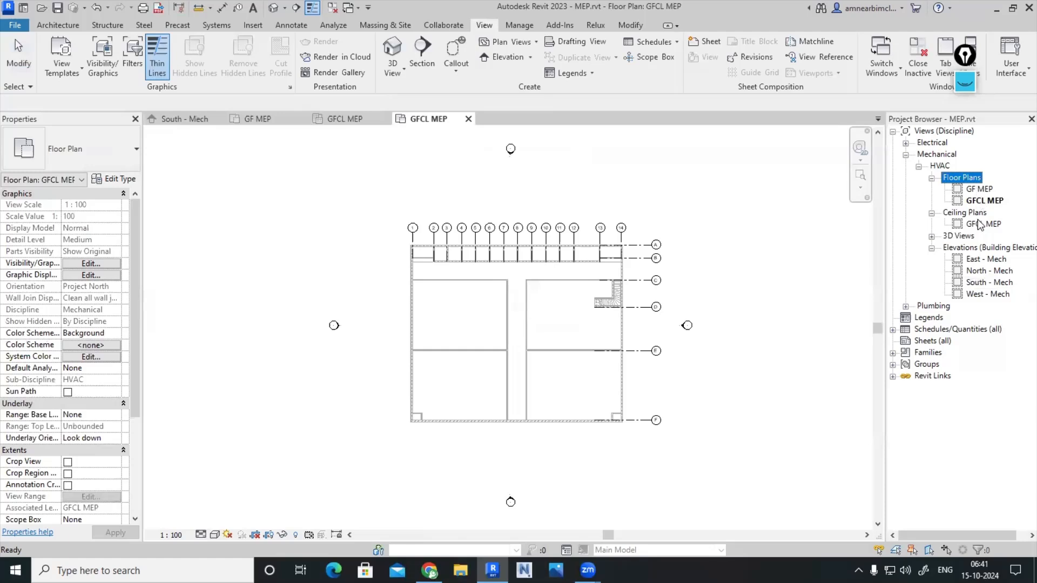
{"action": "left_click", "coordinate": [980, 189]}
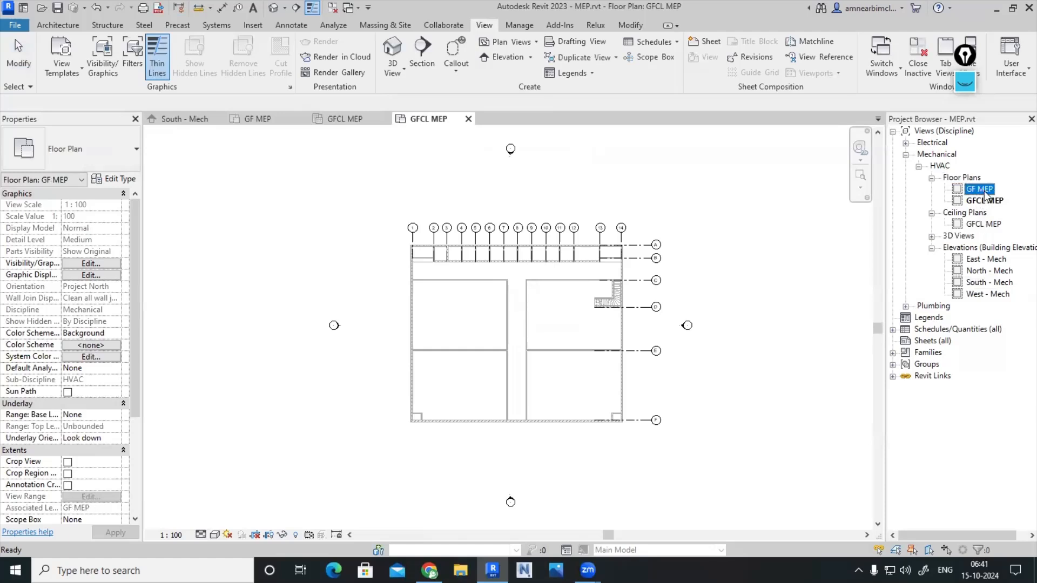
{"action": "left_click", "coordinate": [742, 295]}
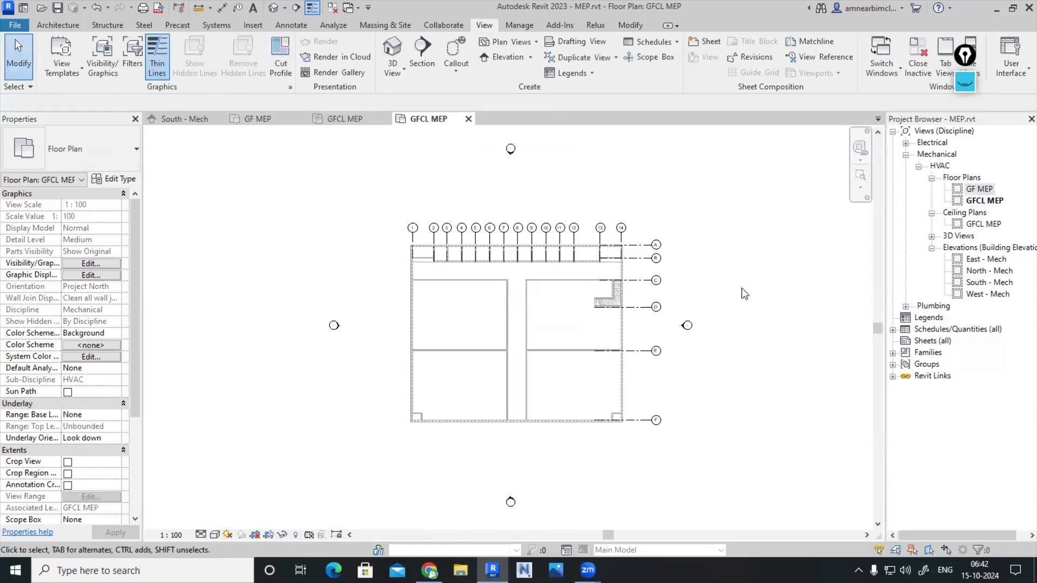
Start a new reflected ceiling plan for the GF MEP level, allowing duplicates of existing views
{"action": "left_click", "coordinate": [509, 42]}
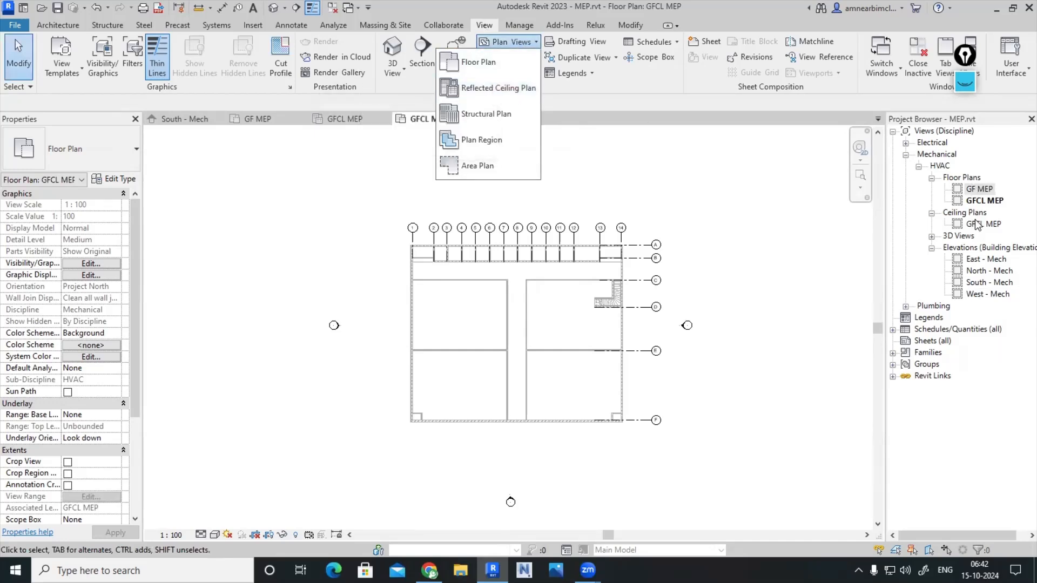
{"action": "left_click", "coordinate": [514, 91]}
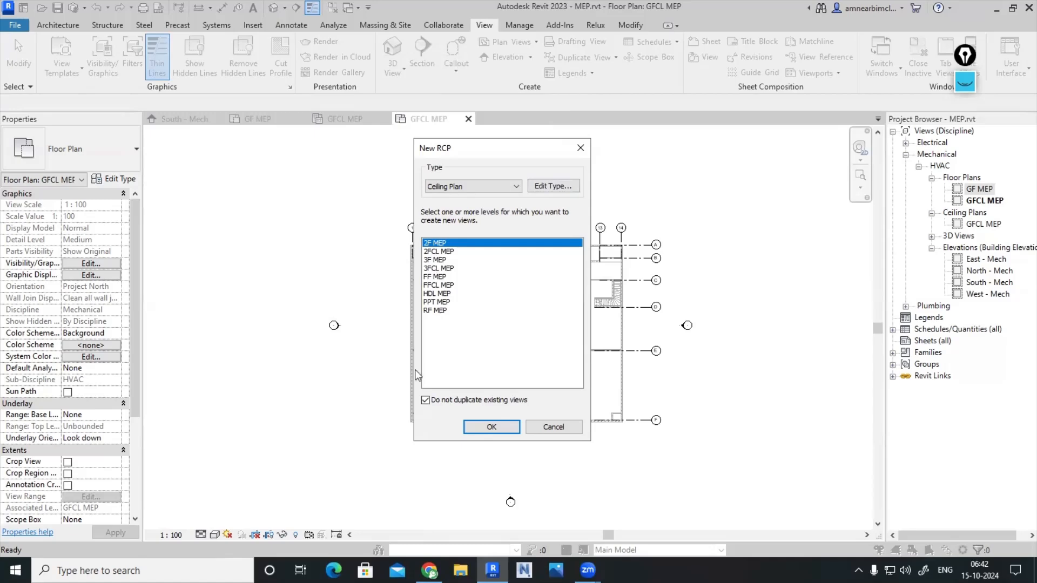
{"action": "left_click", "coordinate": [426, 400]}
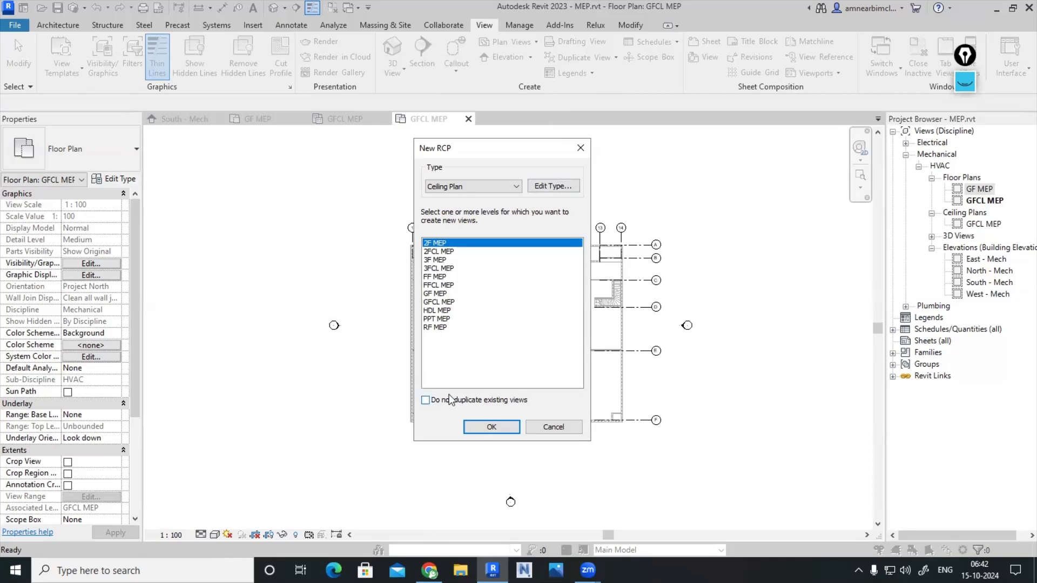
{"action": "left_click", "coordinate": [441, 294]}
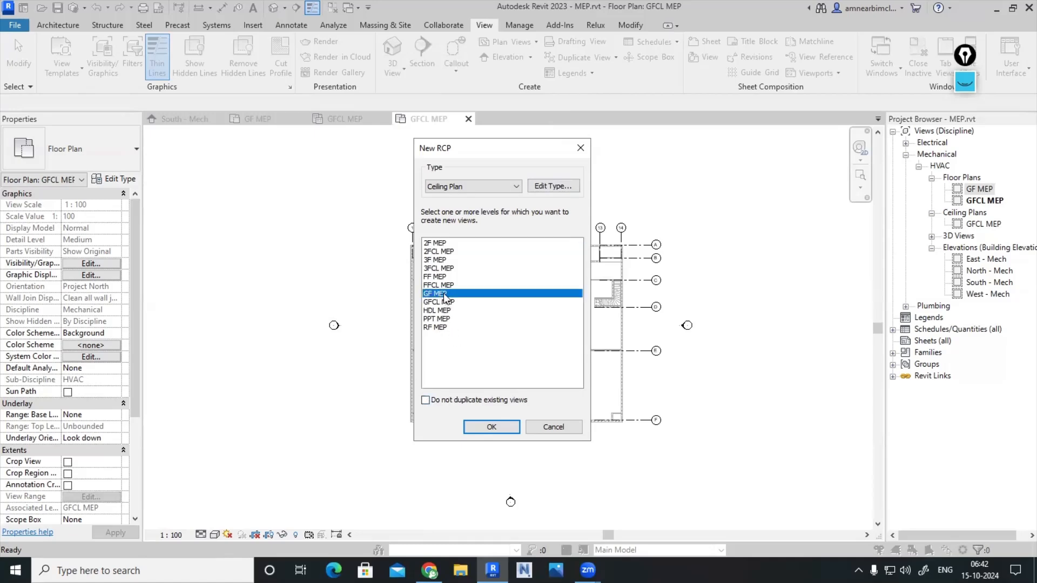
Set the Ceiling Plan type's view template for new views to None and create the GF MEP ceiling plan
{"action": "left_click", "coordinate": [550, 186]}
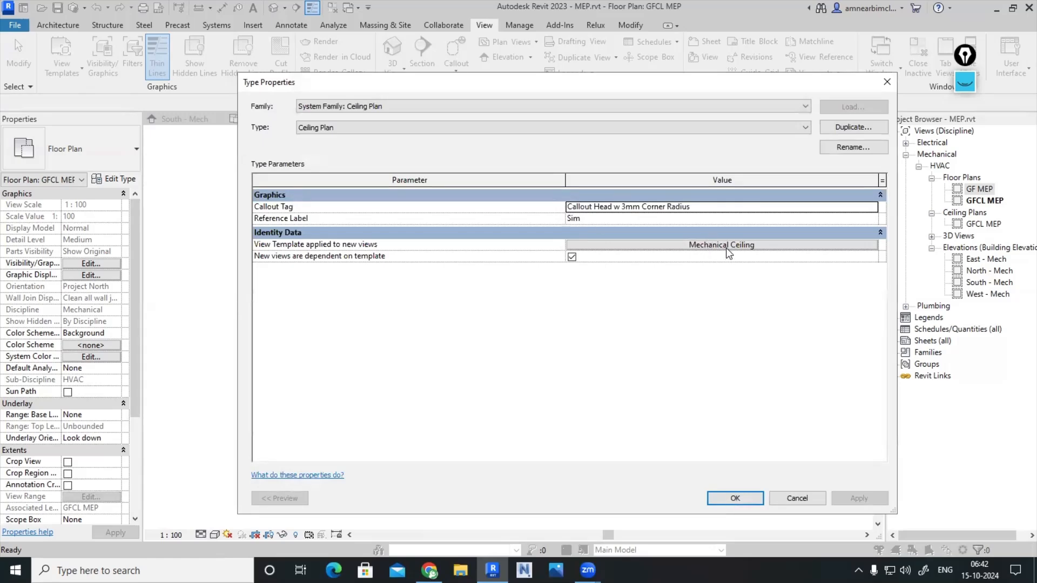
{"action": "left_click", "coordinate": [728, 248]}
{"action": "left_click", "coordinate": [506, 315]}
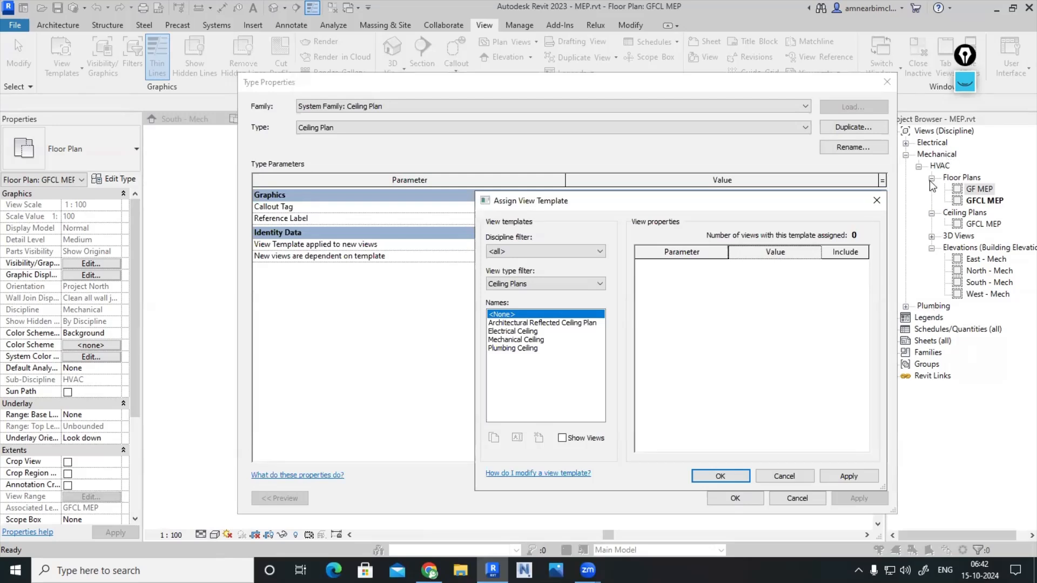
{"action": "left_click", "coordinate": [721, 475]}
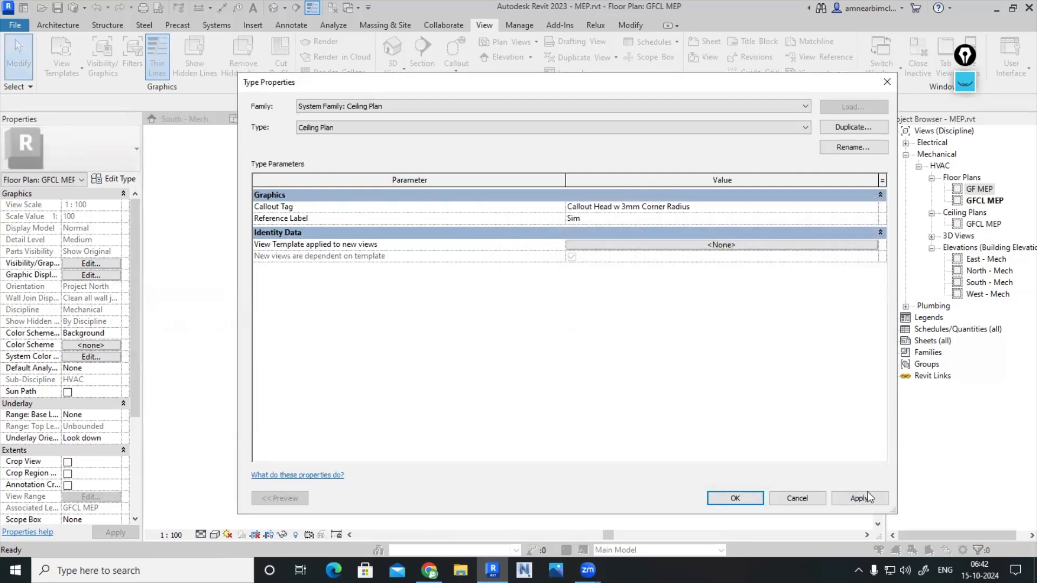
{"action": "left_click", "coordinate": [752, 497]}
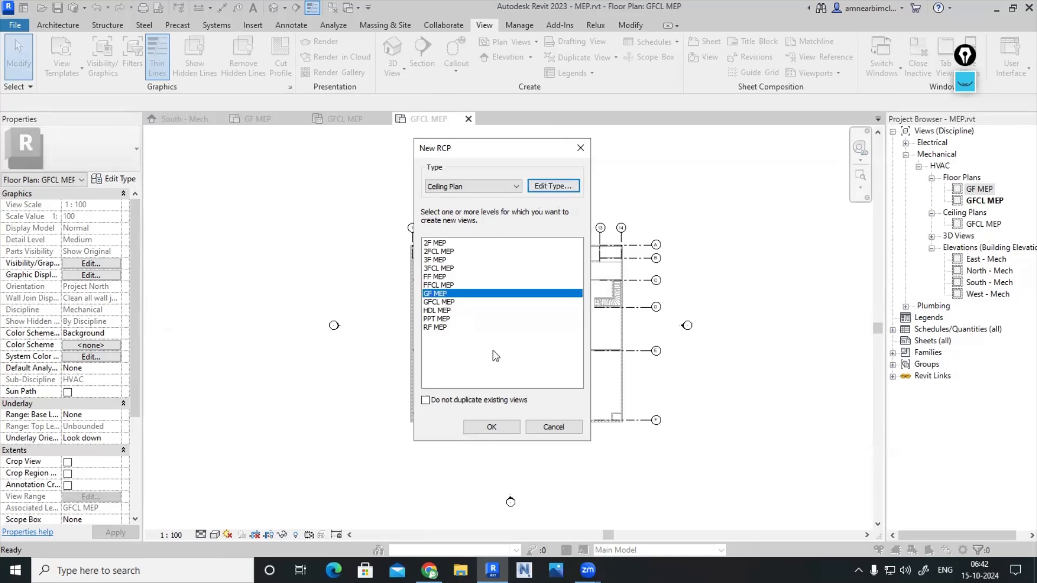
{"action": "left_click", "coordinate": [492, 427]}
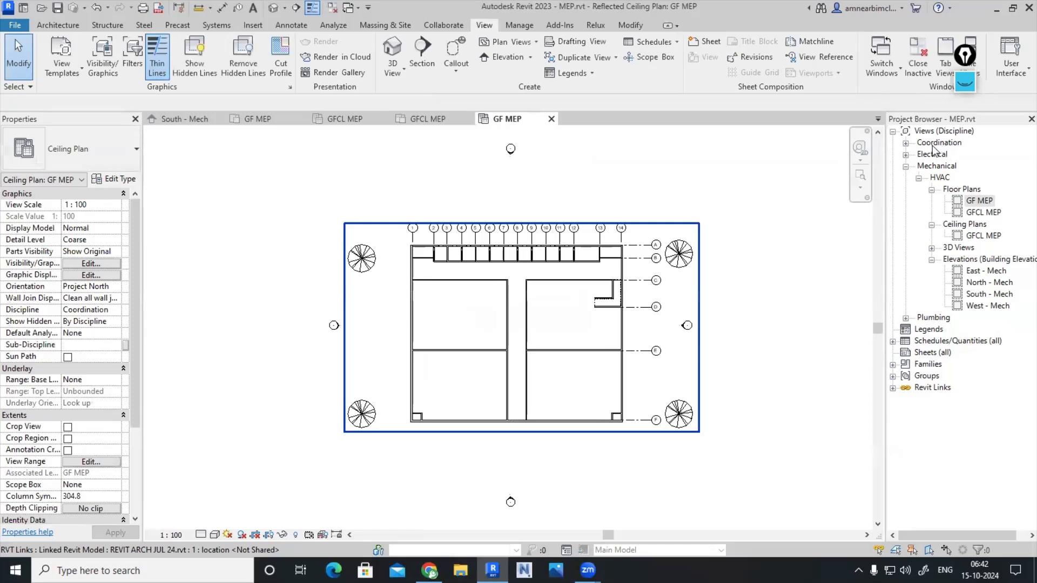
Examine the browser placement of the new GF MEP ceiling plan under Coordination against the GFCL MEP ceiling plan under Mechanical HVAC
{"action": "left_click", "coordinate": [937, 145]}
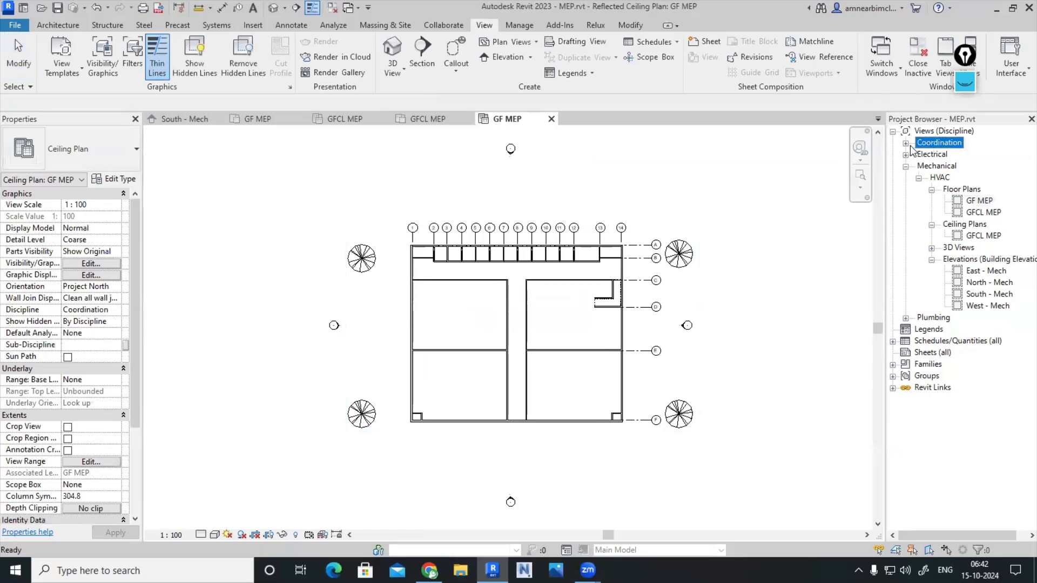
{"action": "left_click", "coordinate": [905, 166]}
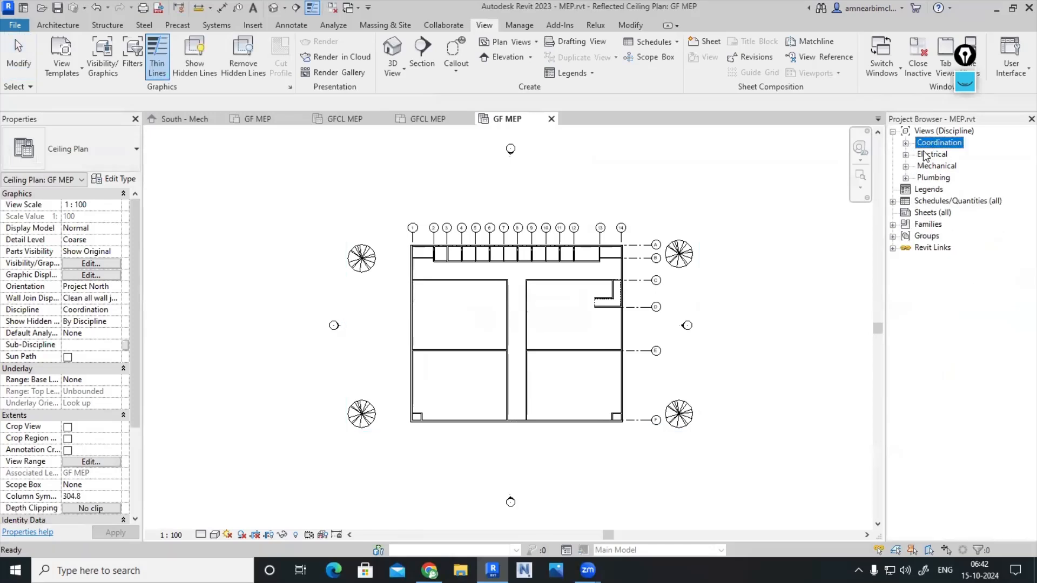
{"action": "left_click", "coordinate": [906, 142]}
{"action": "left_click", "coordinate": [919, 154]}
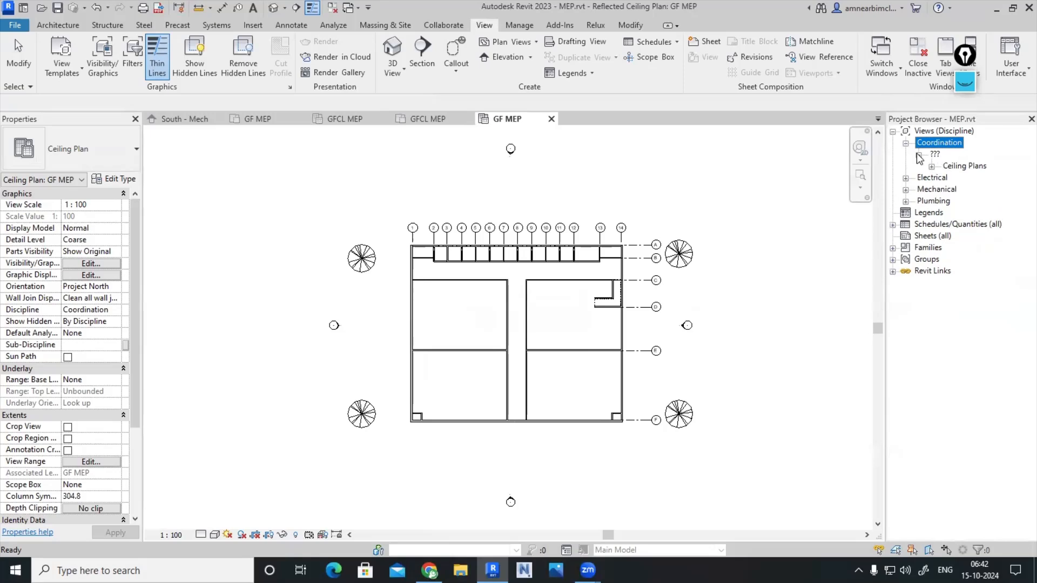
{"action": "left_click", "coordinate": [932, 167]}
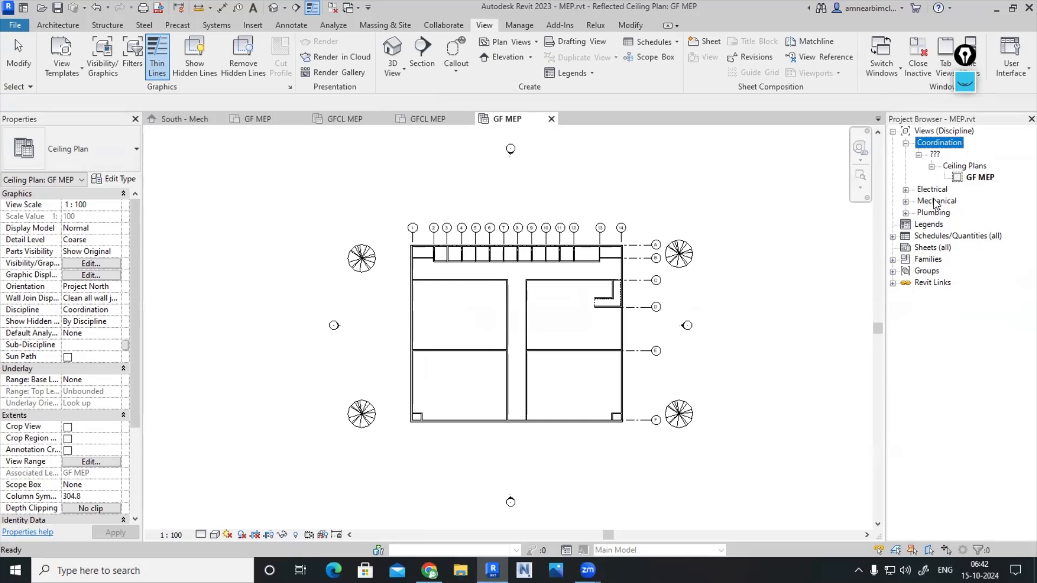
{"action": "left_click", "coordinate": [906, 201]}
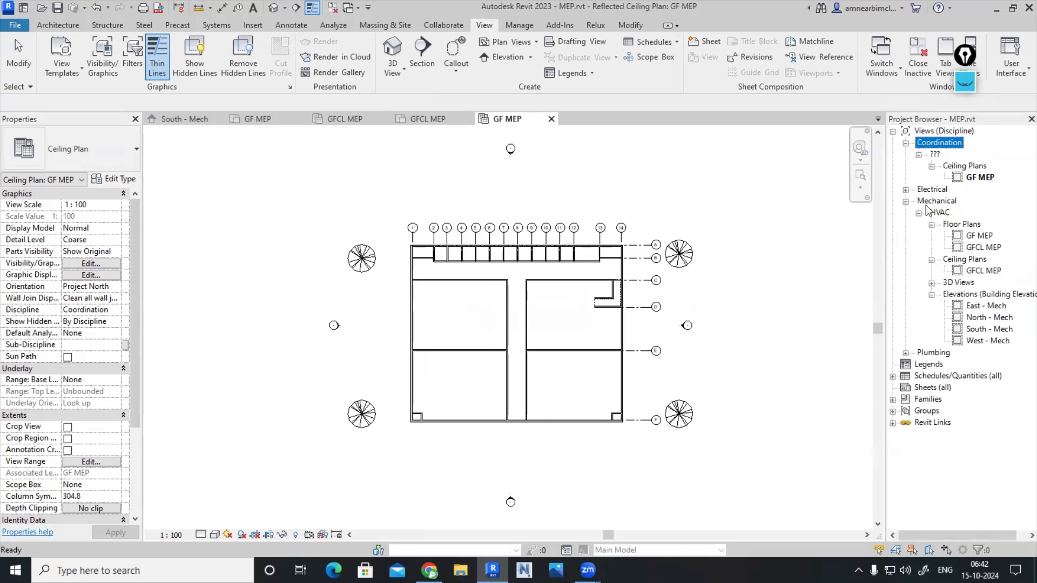
{"action": "left_click", "coordinate": [941, 214]}
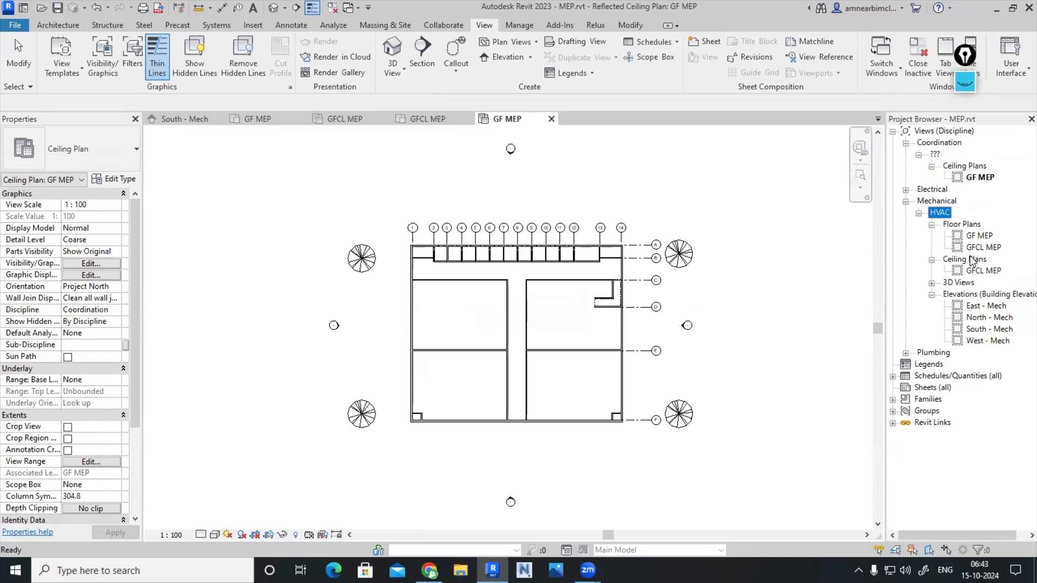
{"action": "left_click", "coordinate": [975, 271]}
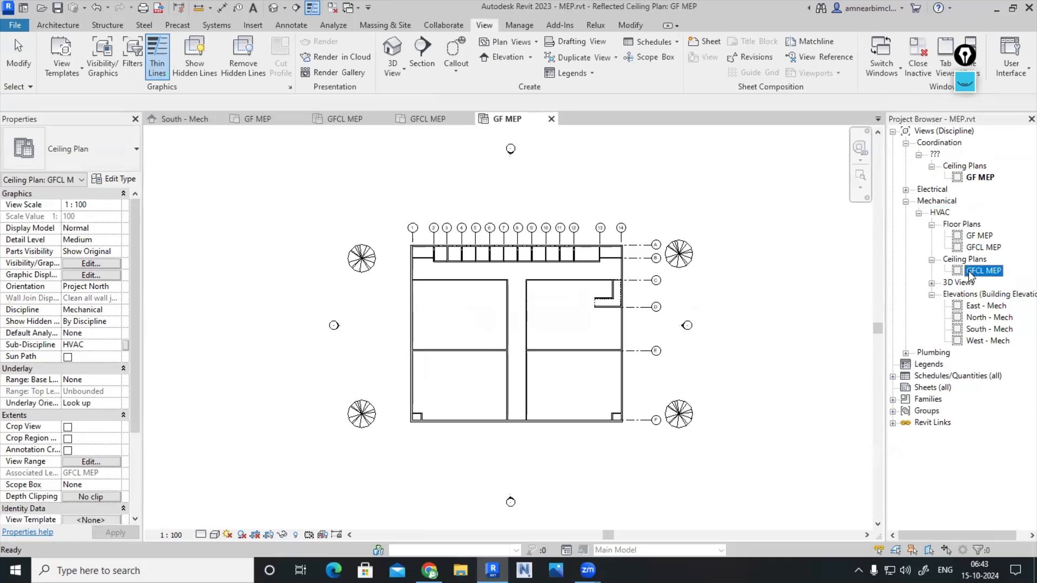
Examine the Electrical, Mechanical and Plumbing discipline groups and the HVAC sub-group in the project browser
{"action": "left_click", "coordinate": [932, 202]}
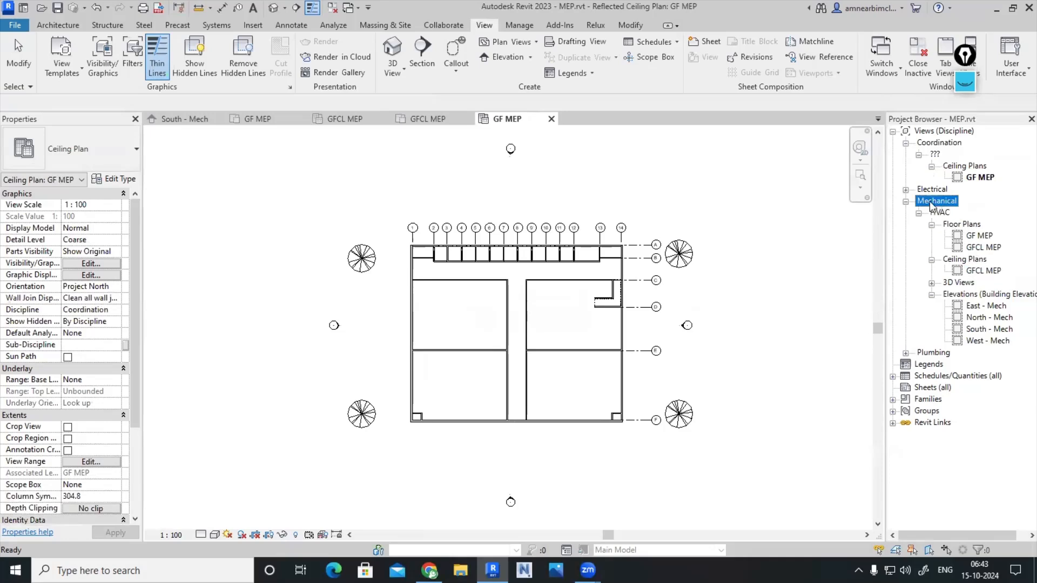
{"action": "left_click", "coordinate": [935, 191]}
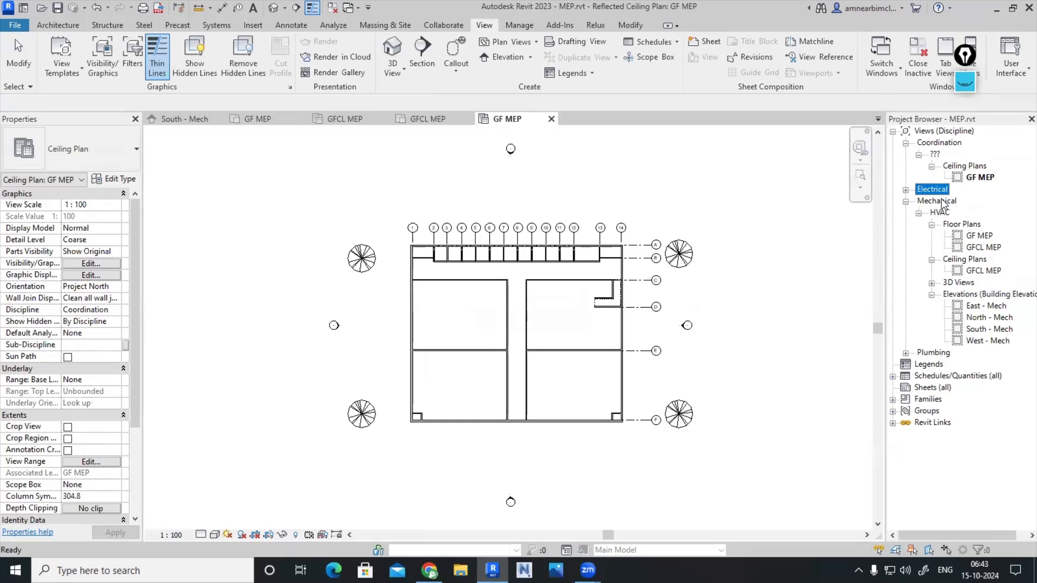
{"action": "left_click", "coordinate": [942, 203]}
{"action": "left_click", "coordinate": [937, 354]}
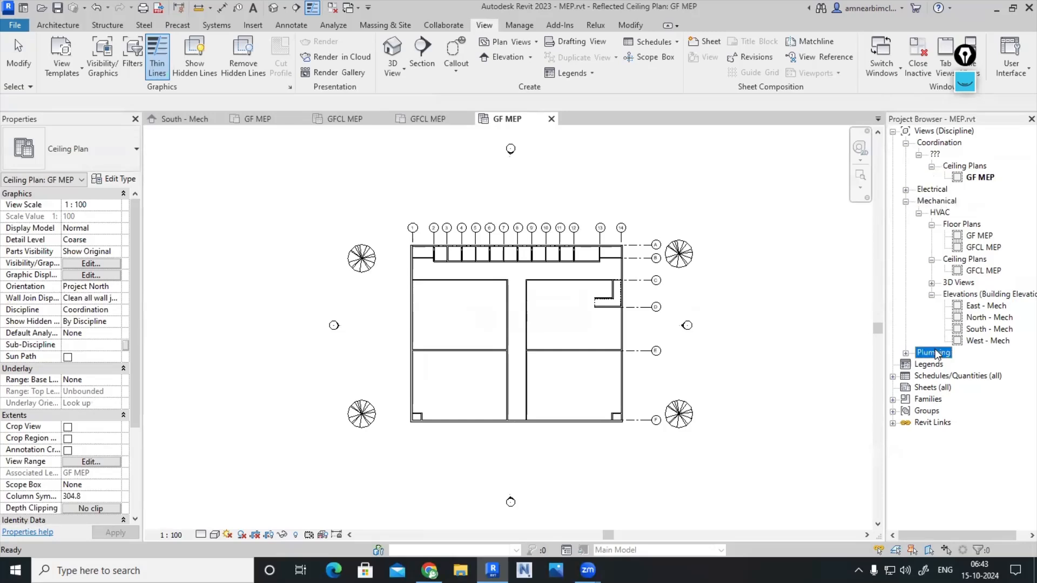
{"action": "left_click", "coordinate": [948, 202]}
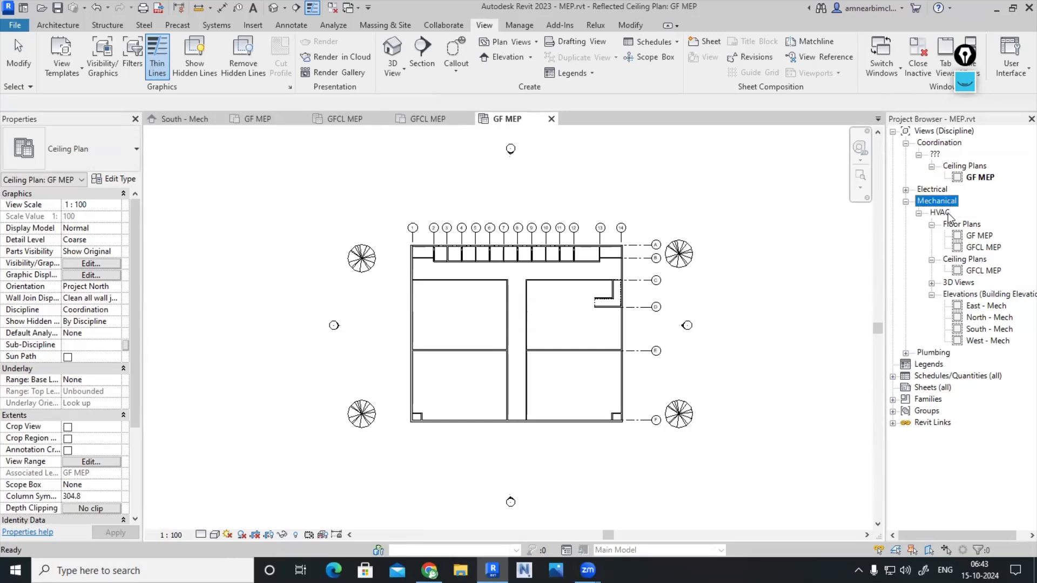
{"action": "left_click", "coordinate": [942, 213]}
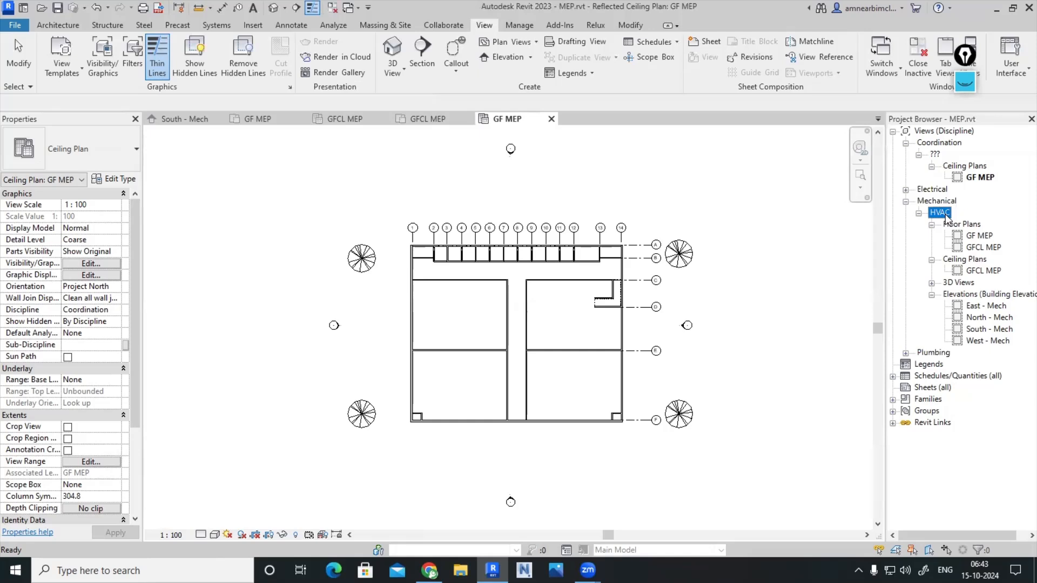
Assign the GF MEP ceiling plan to the Mechanical discipline and the HVAC sub-discipline
{"action": "left_click", "coordinate": [979, 178]}
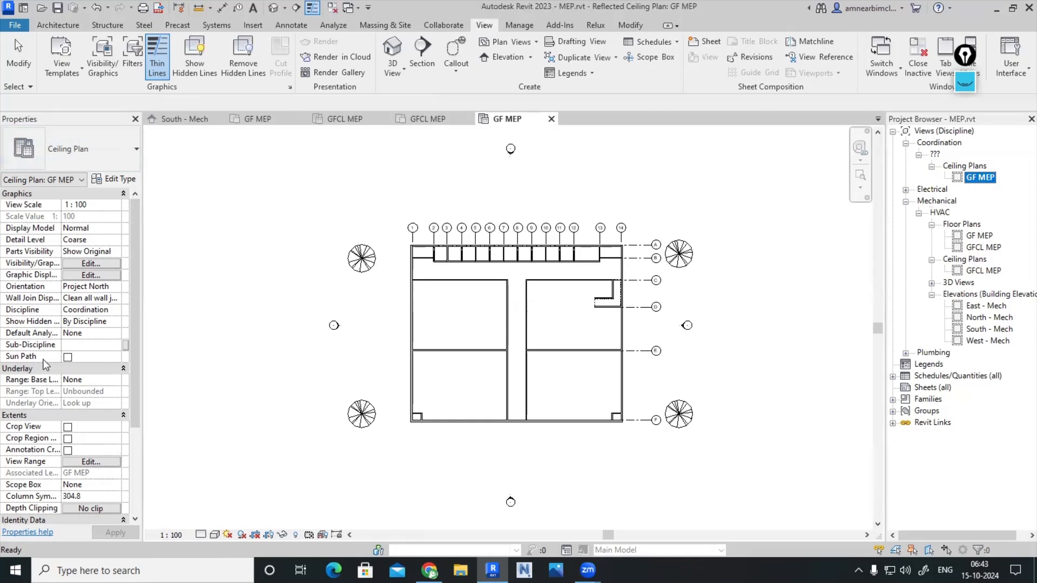
{"action": "left_click", "coordinate": [112, 311]}
{"action": "left_click", "coordinate": [96, 342]}
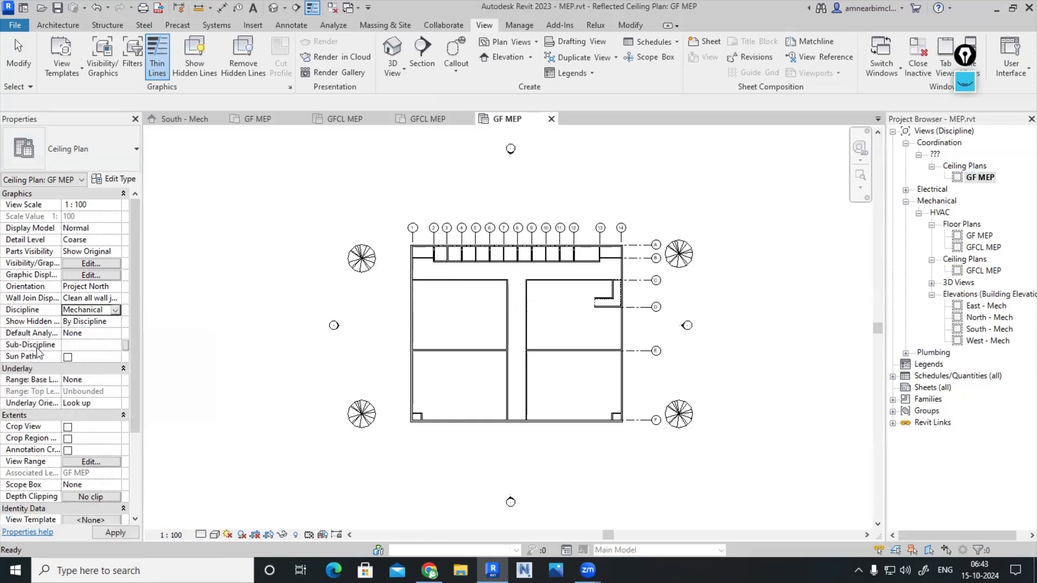
{"action": "left_click", "coordinate": [96, 345]}
{"action": "left_click", "coordinate": [82, 357]}
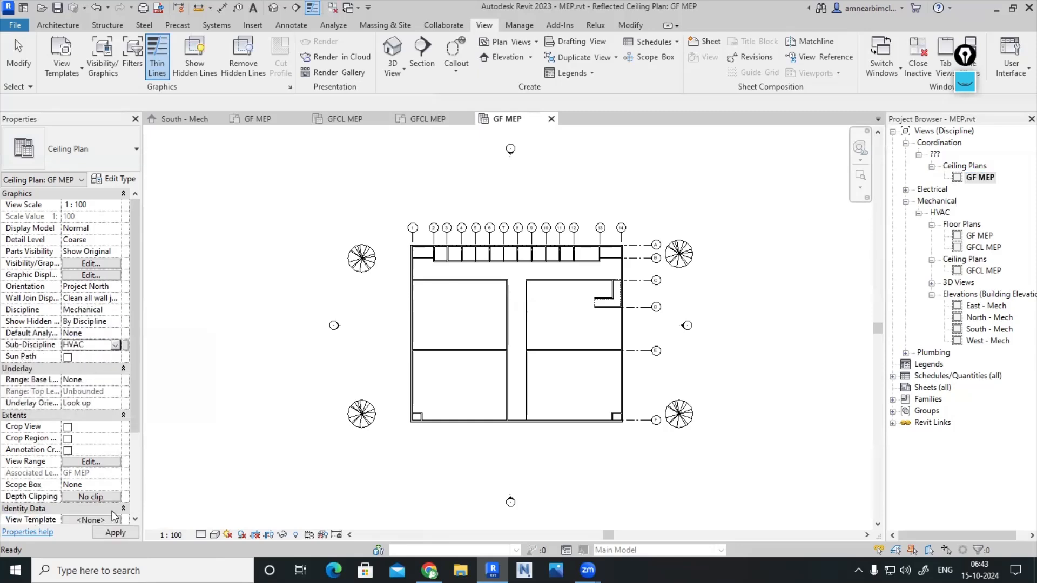
{"action": "left_click", "coordinate": [115, 533]}
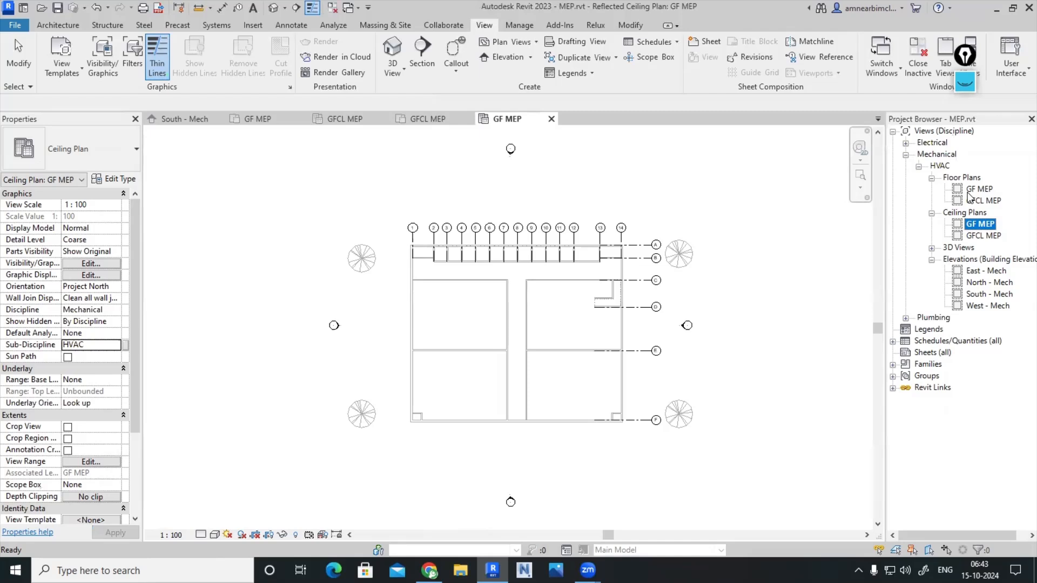
Open the South - Mech elevation and delete the GFCL MEP floor plan and the GF MEP ceiling plan
{"action": "double_click", "coordinate": [986, 295]}
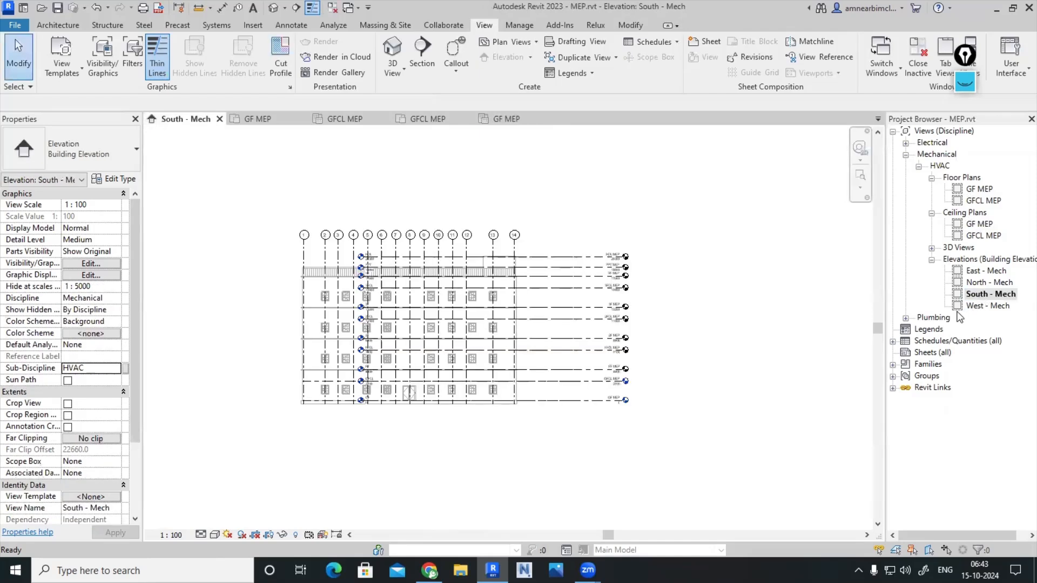
{"action": "left_click", "coordinate": [985, 202]}
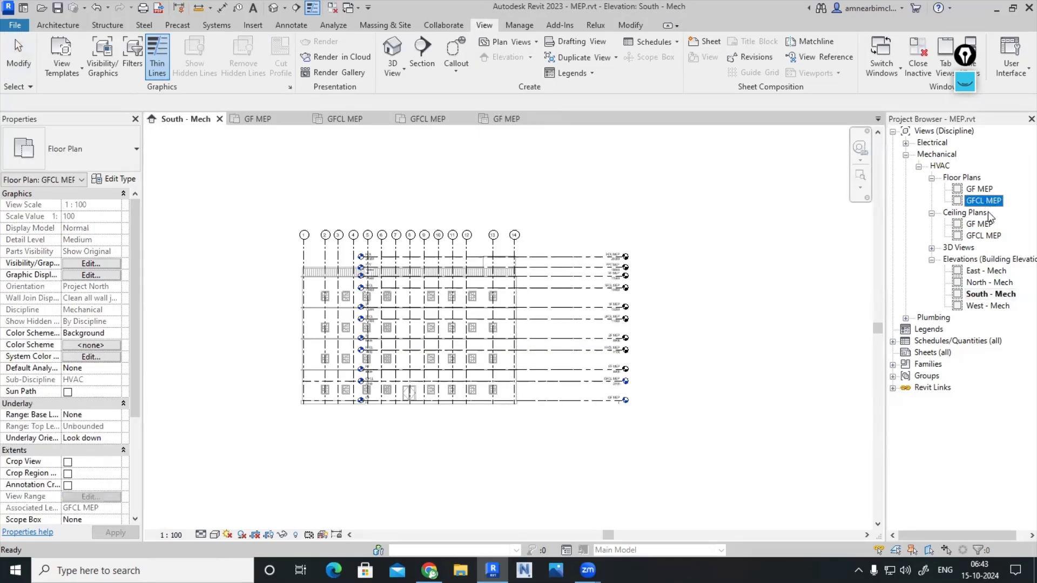
{"action": "left_click", "coordinate": [979, 224], "text": "ctrl"}
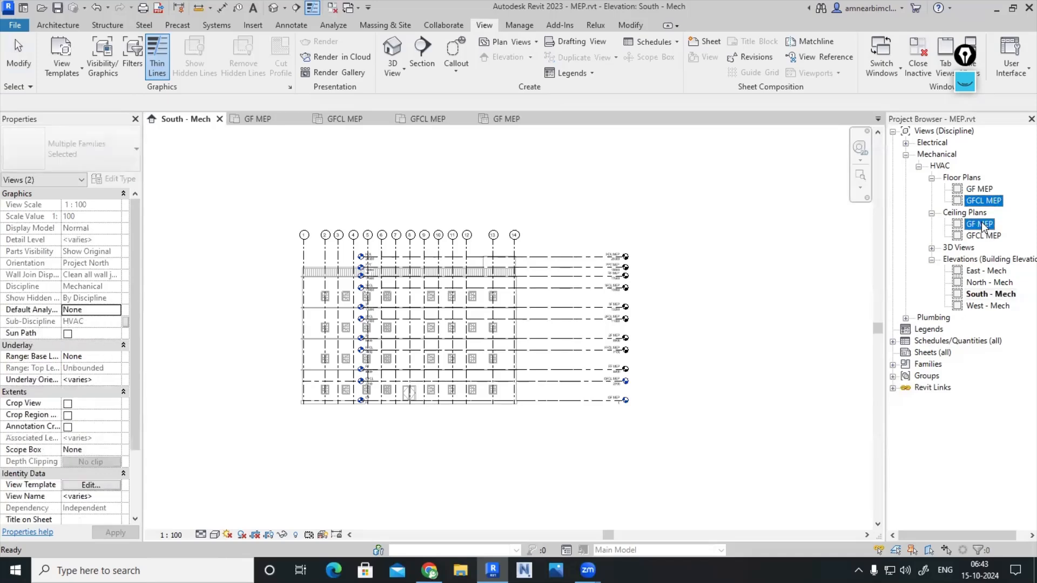
{"action": "right_click", "coordinate": [980, 225]}
{"action": "left_click", "coordinate": [928, 280]}
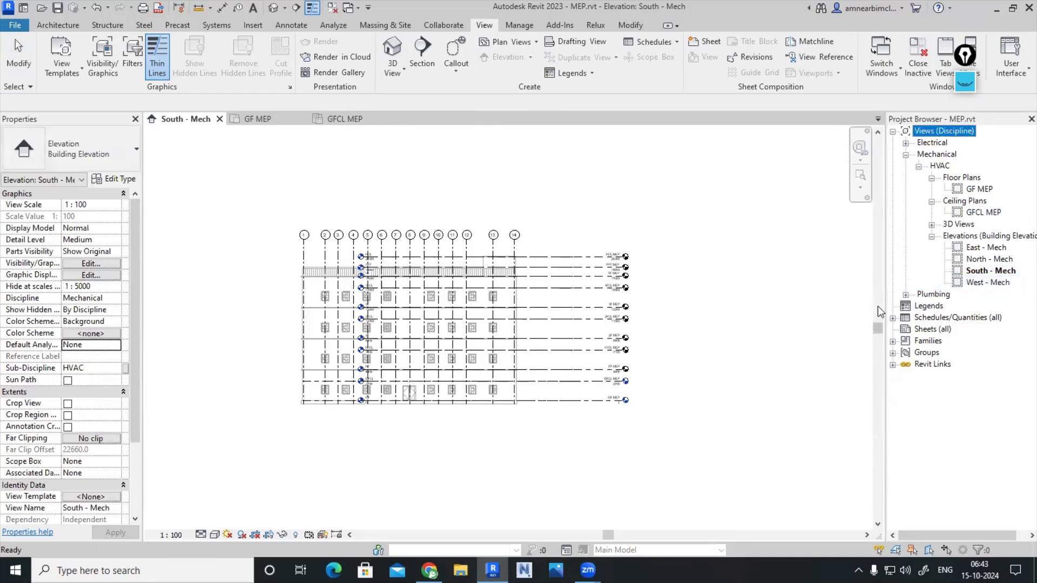
Examine the level heads from GF MEP up to HDL MEP in the South - Mech elevation for levels without plan views
{"action": "scroll", "coordinate": [643, 367], "scroll_direction": "up", "scroll_amount": 5}
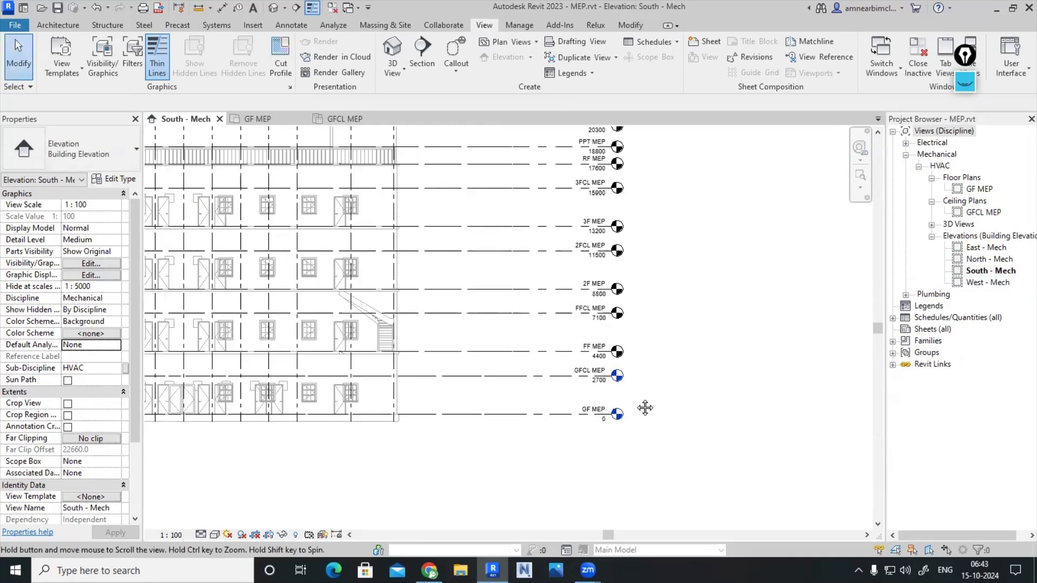
{"action": "left_click_drag", "start_coordinate": [618, 466], "coordinate": [546, 399]}
{"action": "middle_click_drag", "start_coordinate": [663, 450], "coordinate": [648, 511]}
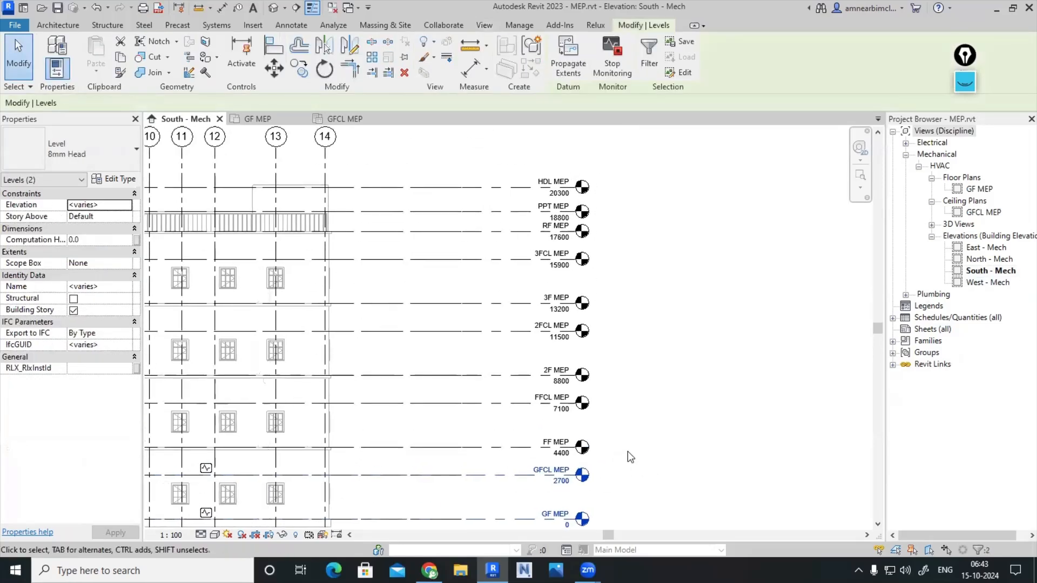
{"action": "left_click_drag", "start_coordinate": [628, 452], "coordinate": [578, 158]}
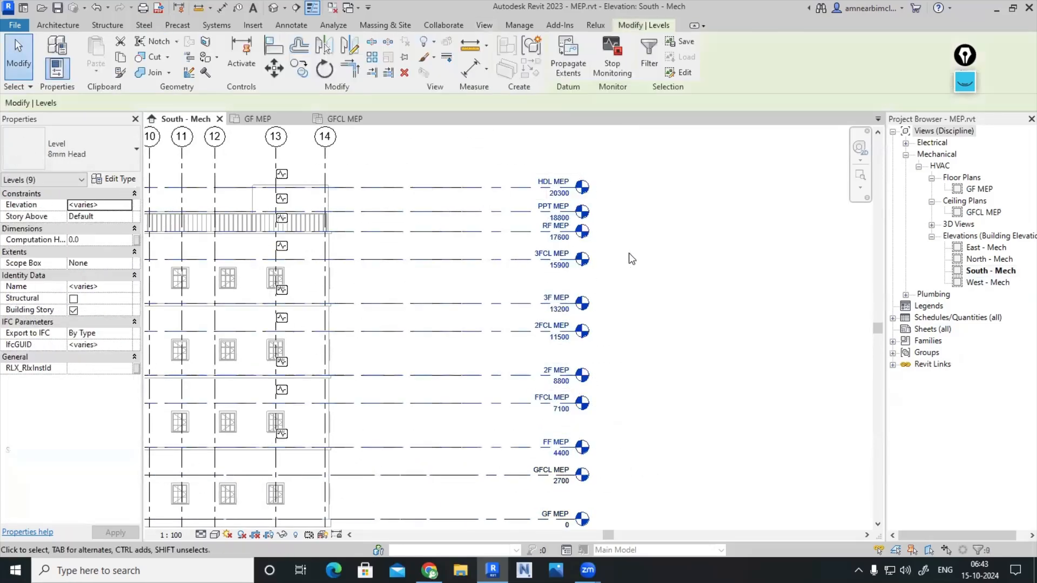
{"action": "left_click", "coordinate": [626, 251]}
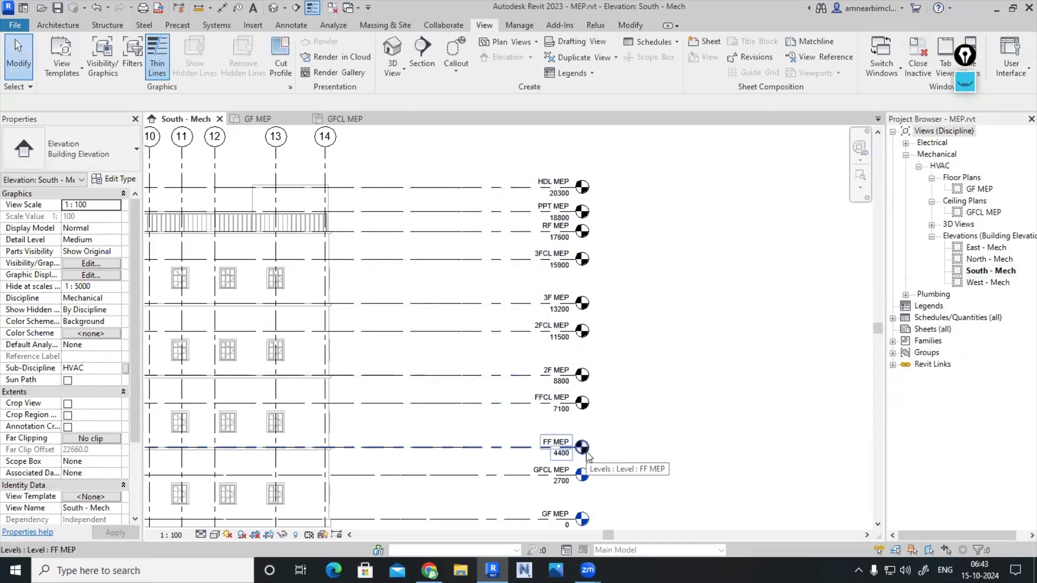
{"action": "left_click_drag", "start_coordinate": [610, 459], "coordinate": [583, 168]}
{"action": "left_click", "coordinate": [631, 220]}
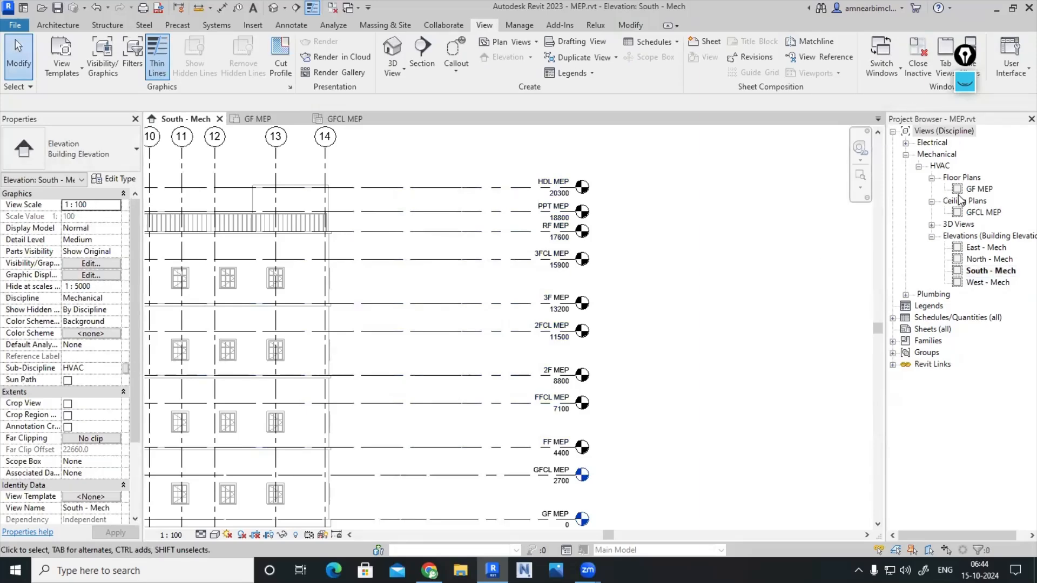
{"action": "left_click_drag", "start_coordinate": [604, 456], "coordinate": [581, 174]}
{"action": "left_click", "coordinate": [631, 210]}
{"action": "left_click_drag", "start_coordinate": [601, 196], "coordinate": [582, 168]}
{"action": "left_click", "coordinate": [741, 268]}
Start new floor plans for the 2F MEP, 3F MEP, FF MEP, HDL MEP, PPT MEP and RF MEP levels
{"action": "left_click", "coordinate": [507, 44]}
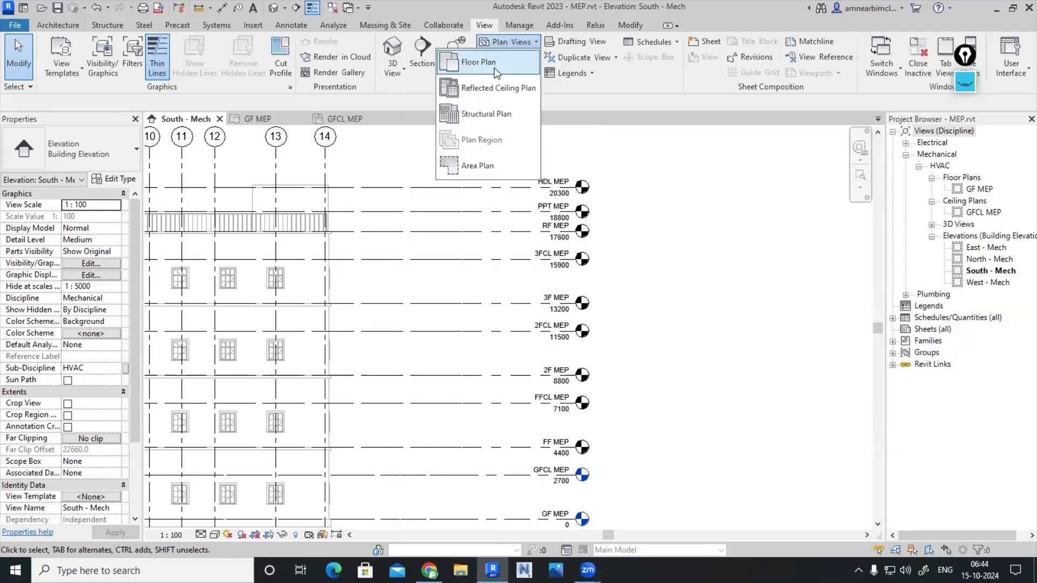
{"action": "left_click", "coordinate": [494, 67]}
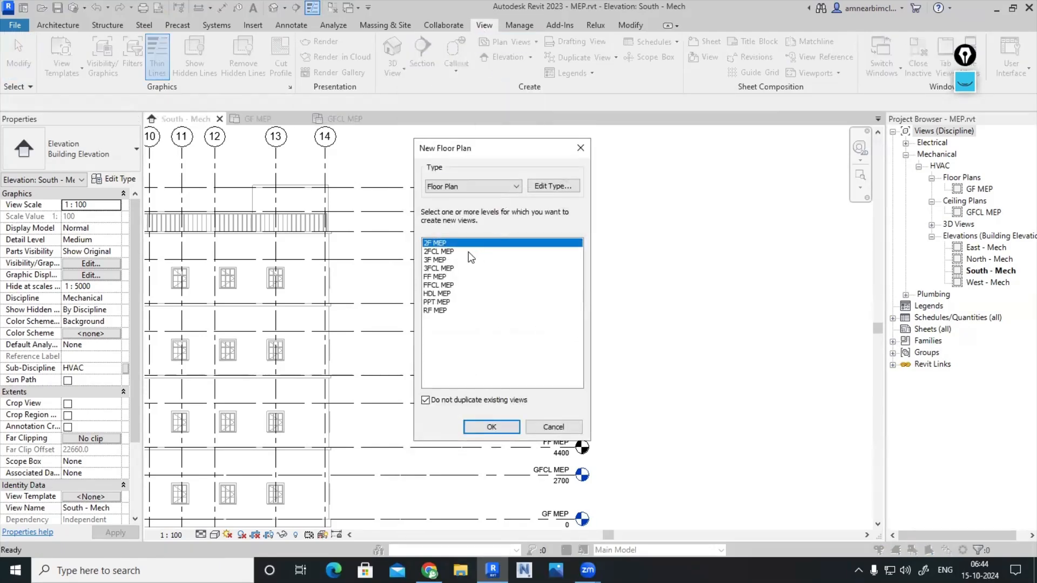
{"action": "left_click", "coordinate": [442, 260], "text": "ctrl"}
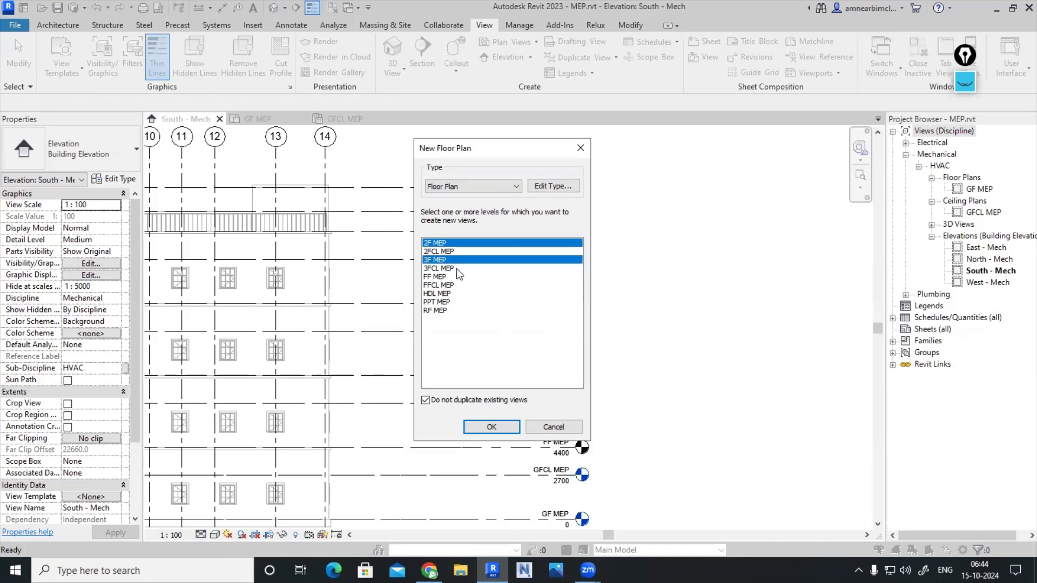
{"action": "left_click", "coordinate": [441, 277], "text": "ctrl"}
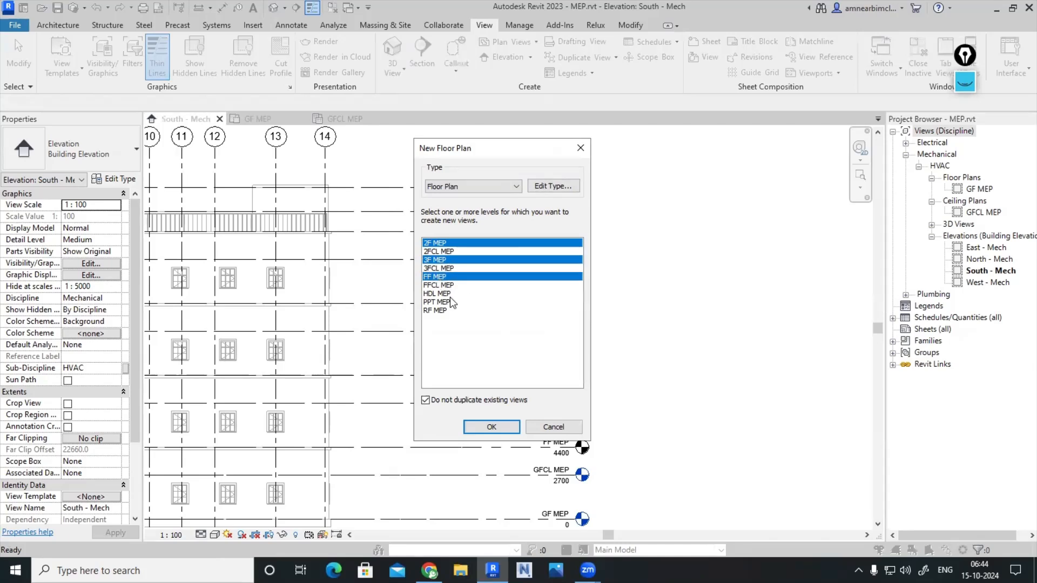
{"action": "left_click", "coordinate": [447, 295], "text": "ctrl"}
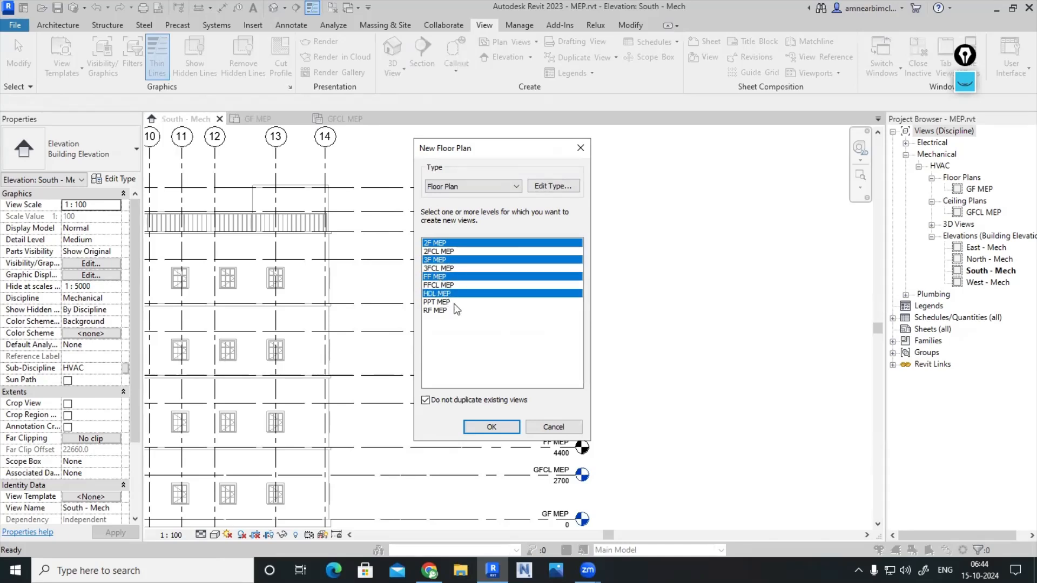
{"action": "left_click", "coordinate": [443, 304], "text": "ctrl"}
{"action": "left_click", "coordinate": [441, 311], "text": "ctrl"}
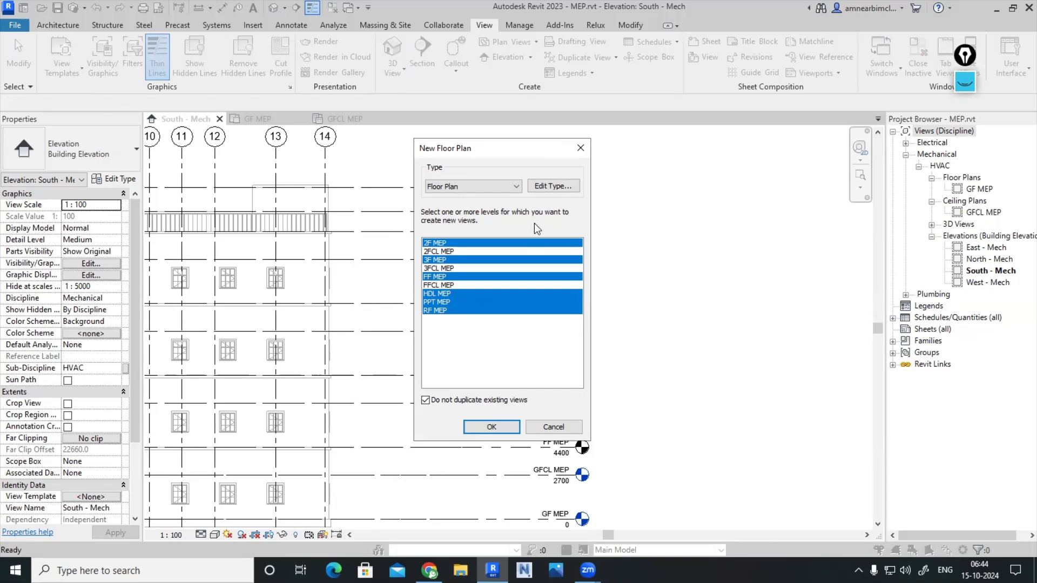
Keep the Mechanical Plan template for new floor plans, with discipline Mechanical and sub-discipline HVAC
{"action": "left_click", "coordinate": [552, 186]}
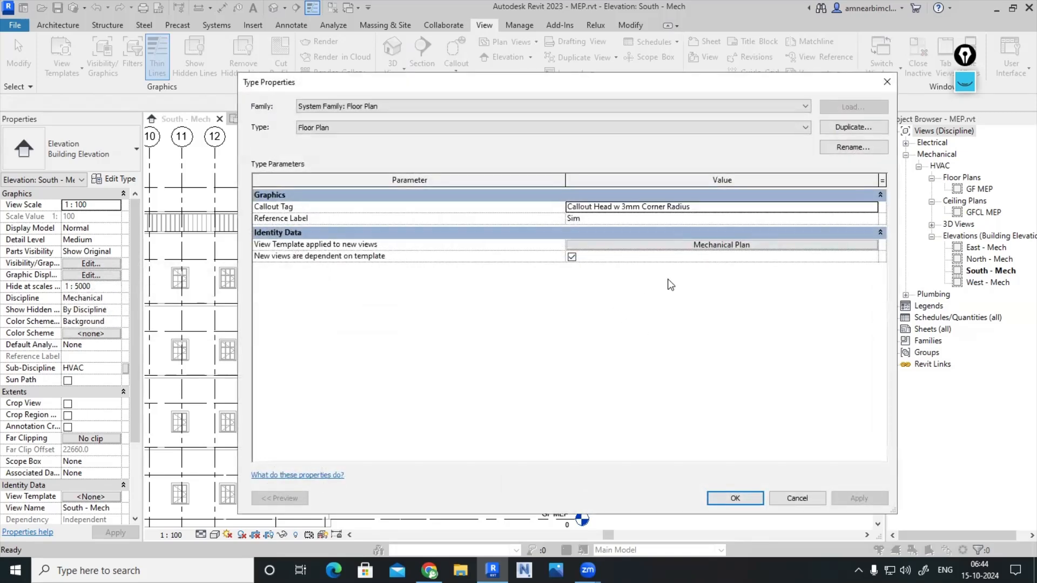
{"action": "left_click", "coordinate": [720, 246]}
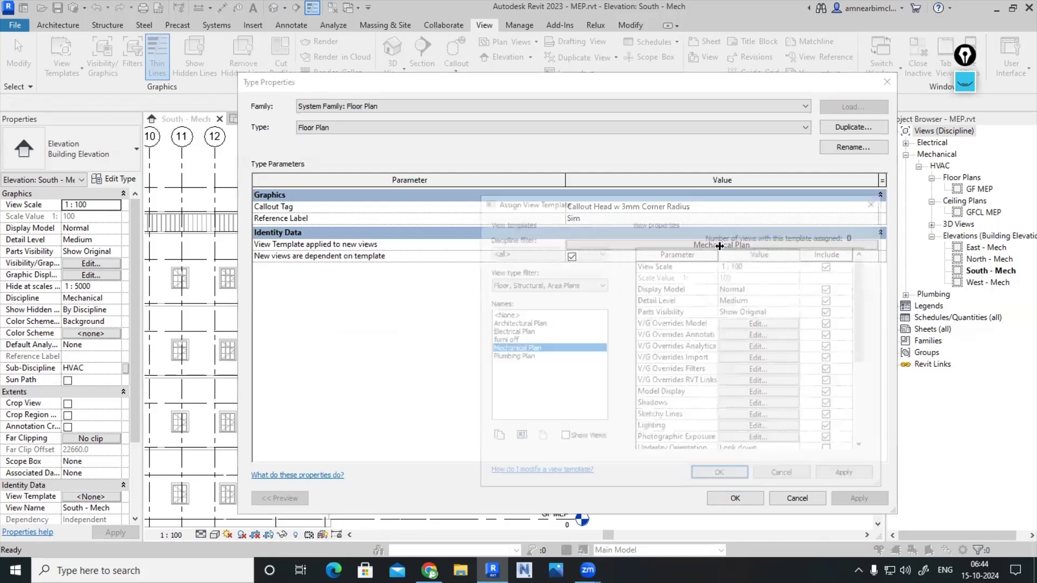
{"action": "scroll", "coordinate": [764, 350], "scroll_direction": "down", "scroll_amount": 4}
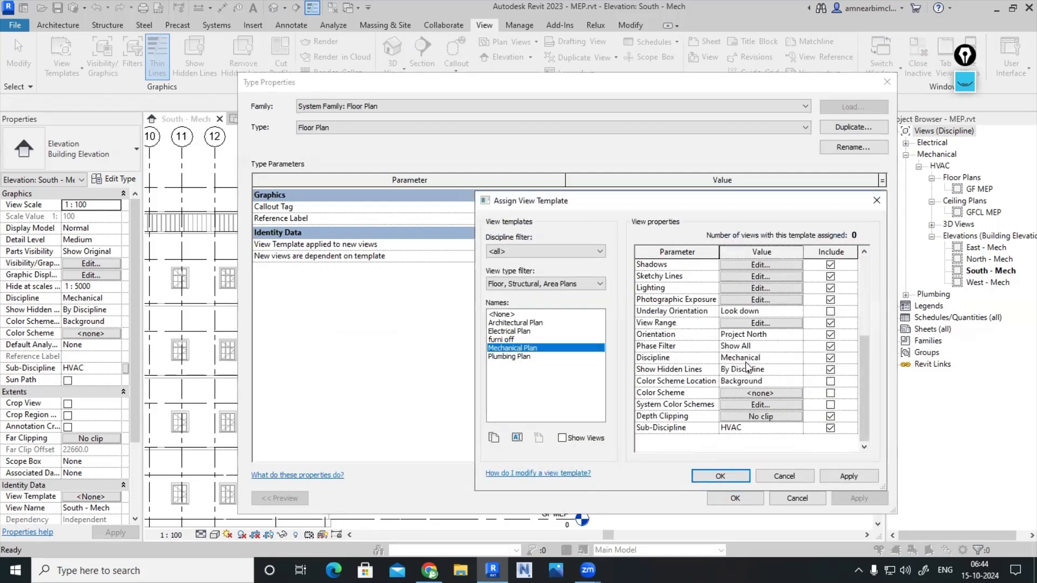
{"action": "left_click", "coordinate": [797, 358]}
{"action": "left_click", "coordinate": [756, 388]}
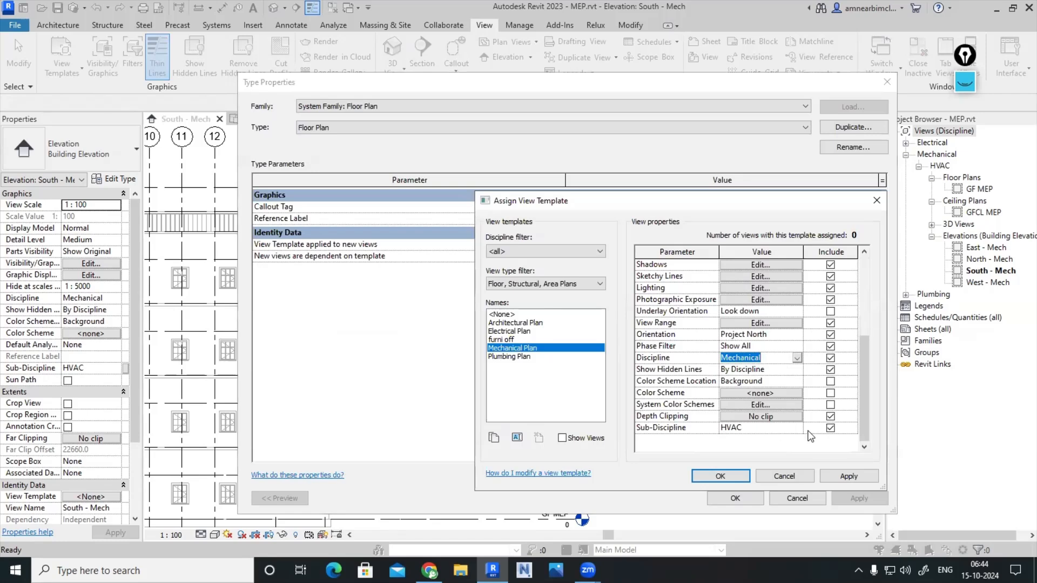
{"action": "left_click", "coordinate": [798, 428]}
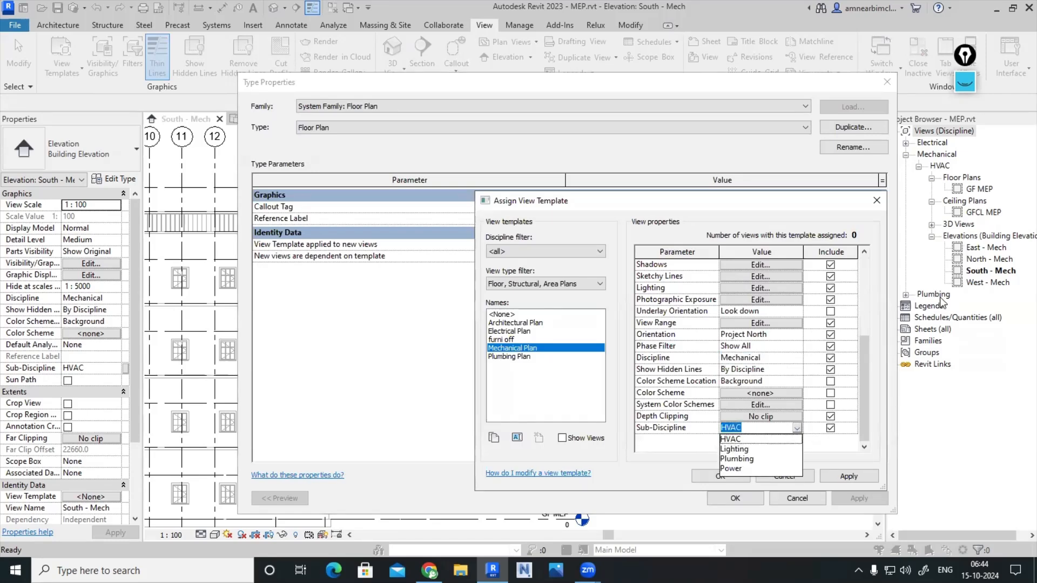
{"action": "left_click", "coordinate": [794, 427]}
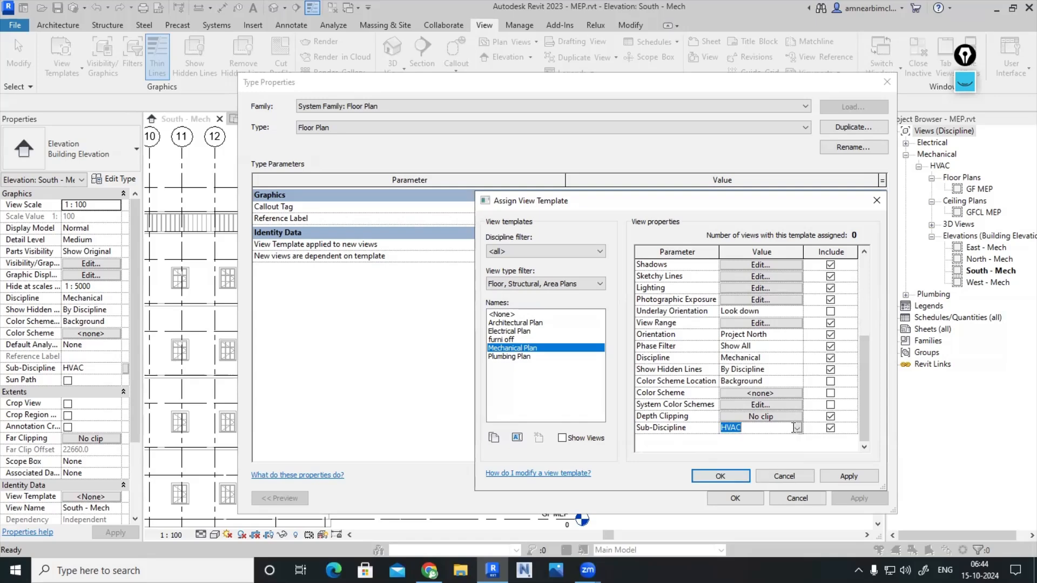
{"action": "left_click", "coordinate": [843, 479]}
{"action": "left_click", "coordinate": [732, 477]}
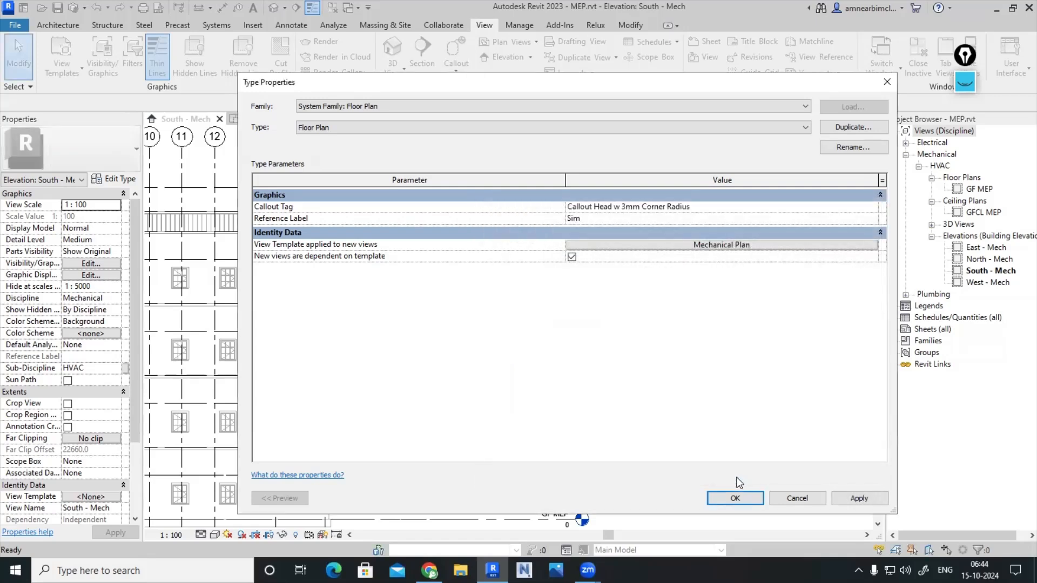
{"action": "left_click", "coordinate": [734, 498]}
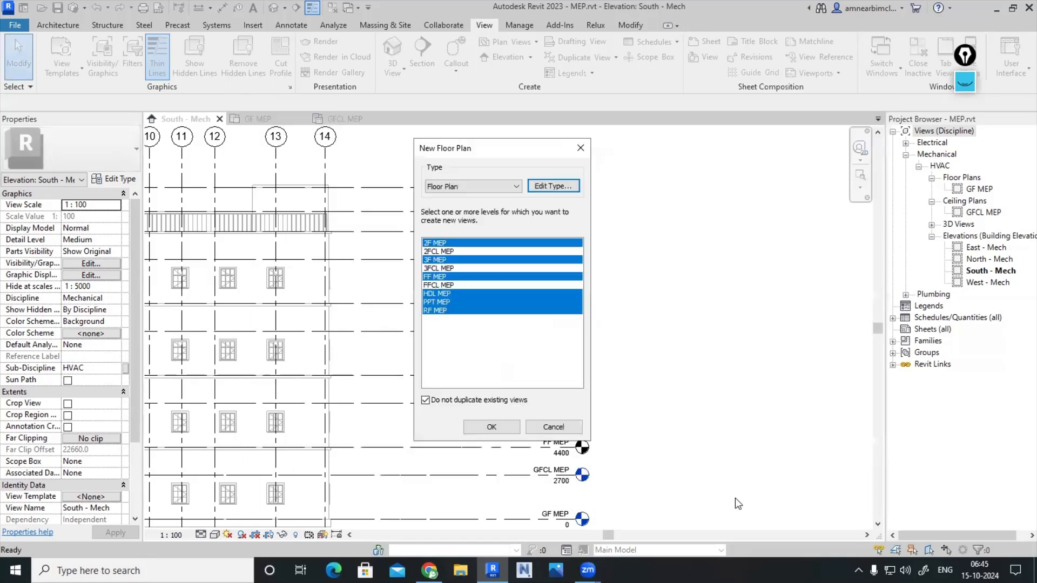
Create the floor plans for the selected levels and check their level heads in the South - Mech elevation
{"action": "left_click", "coordinate": [491, 426]}
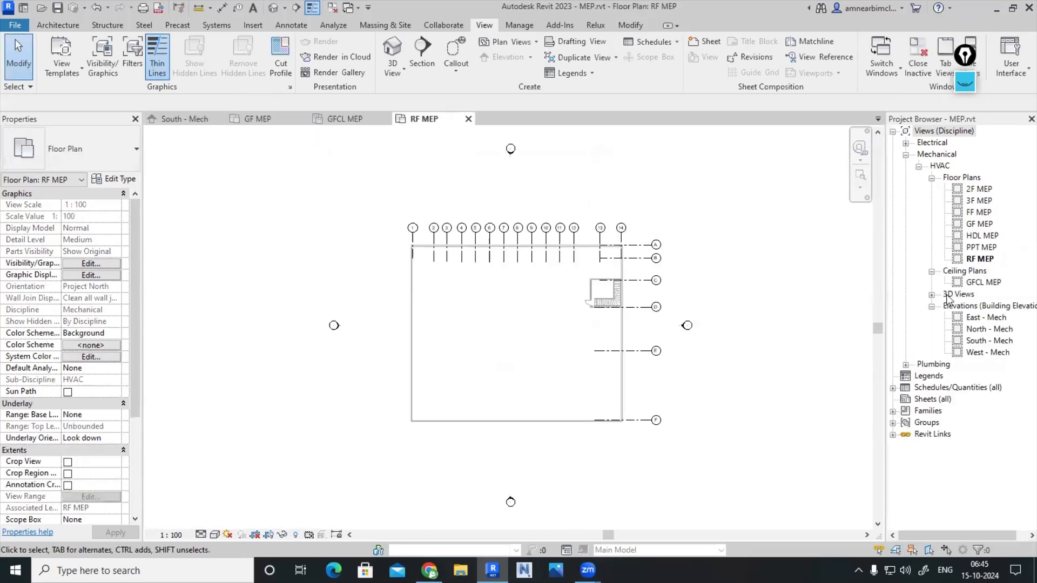
{"action": "left_click", "coordinate": [957, 177]}
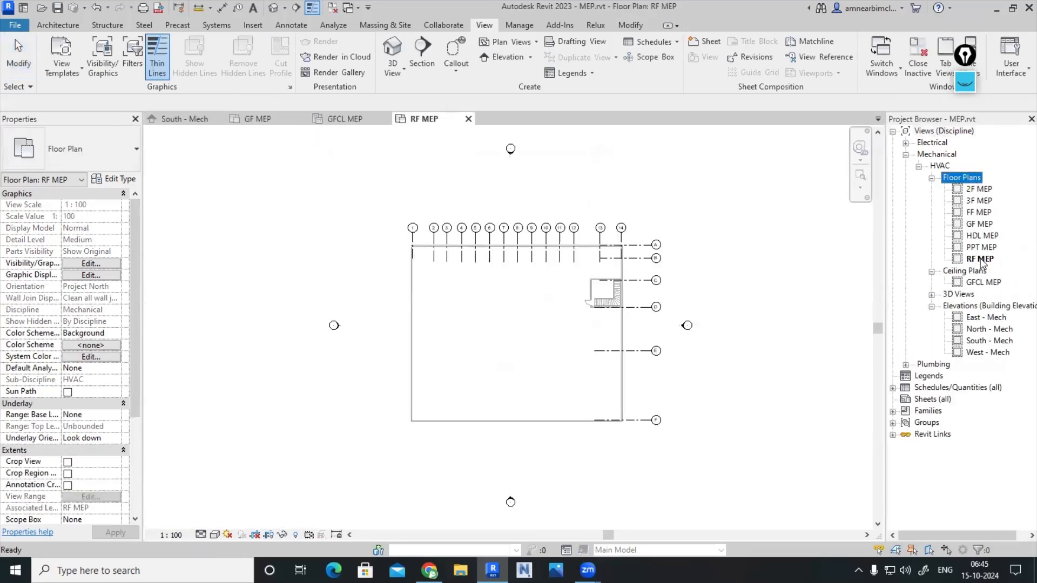
{"action": "double_click", "coordinate": [986, 341]}
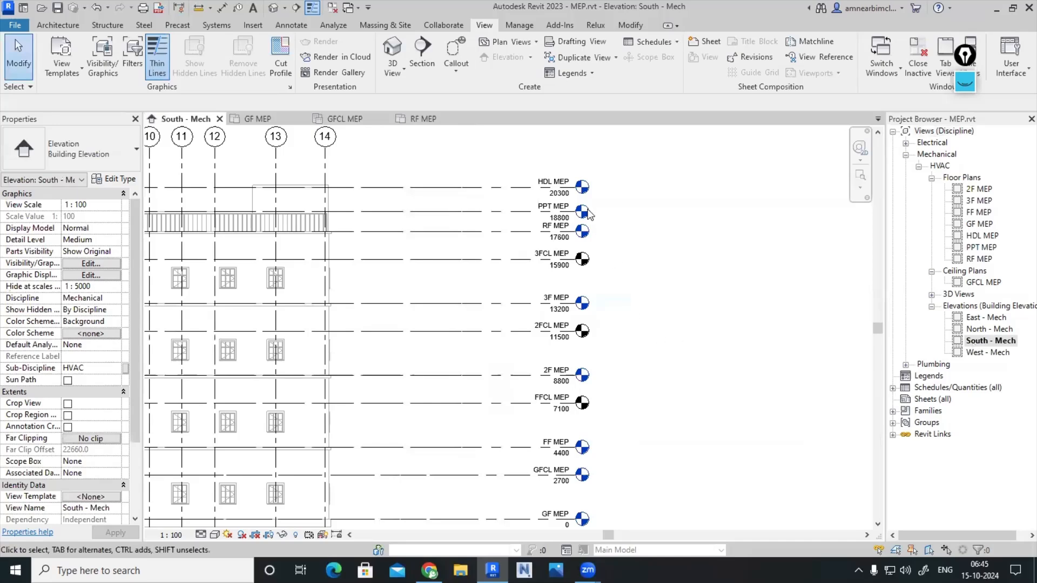
Start new reflected ceiling plans for the 2FCL MEP, 3FCL MEP and FFCL MEP levels
{"action": "scroll", "coordinate": [638, 290], "scroll_direction": "down", "scroll_amount": 2}
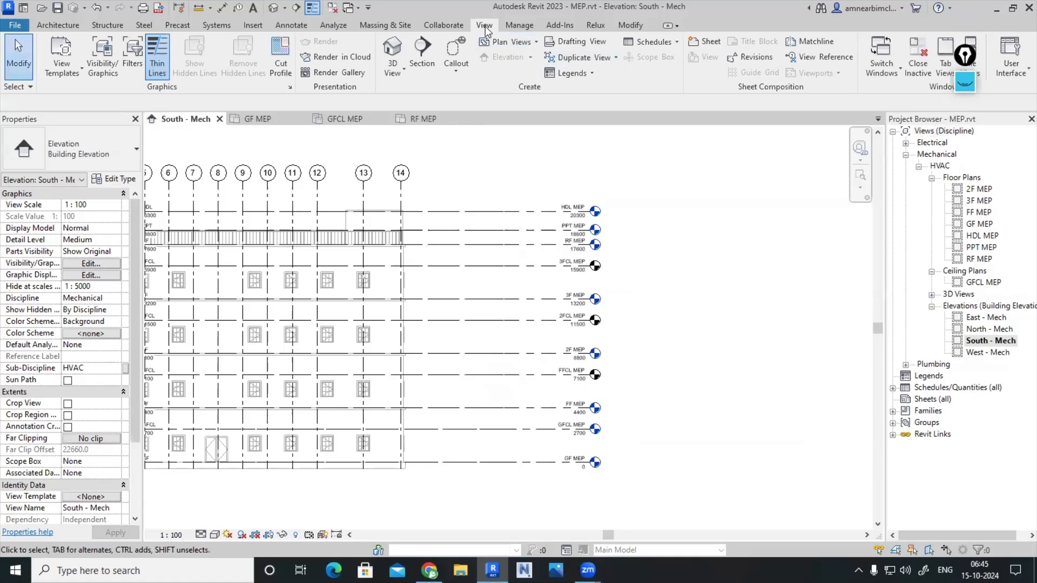
{"action": "left_click", "coordinate": [506, 43]}
{"action": "left_click", "coordinate": [501, 86]}
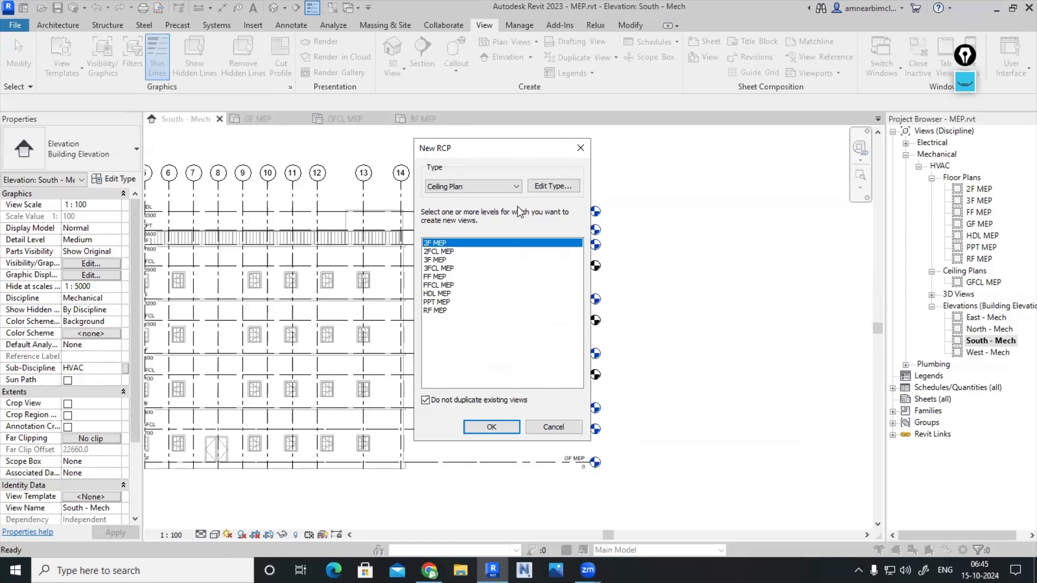
{"action": "left_click", "coordinate": [445, 252]}
{"action": "left_click", "coordinate": [451, 270], "text": "ctrl"}
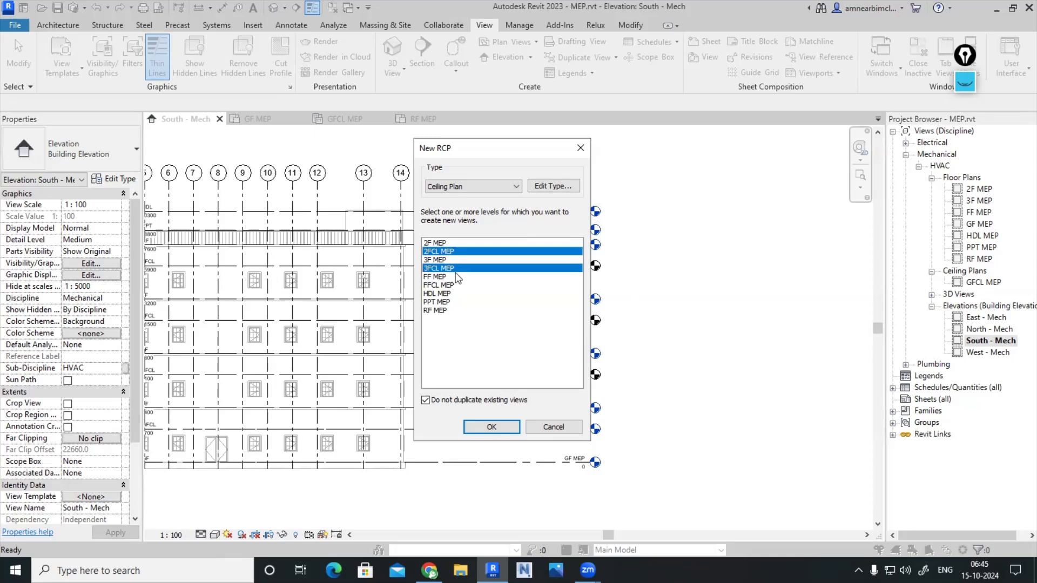
{"action": "left_click", "coordinate": [444, 286], "text": "ctrl"}
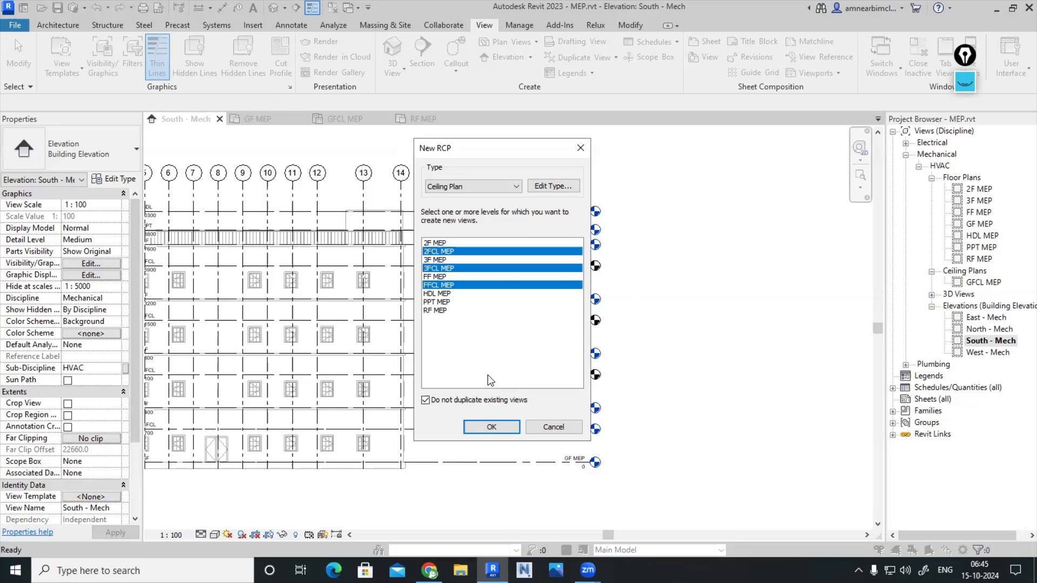
Set the Mechanical Ceiling view template, with discipline Mechanical and sub-discipline HVAC, for new ceiling plans
{"action": "left_click", "coordinate": [543, 186]}
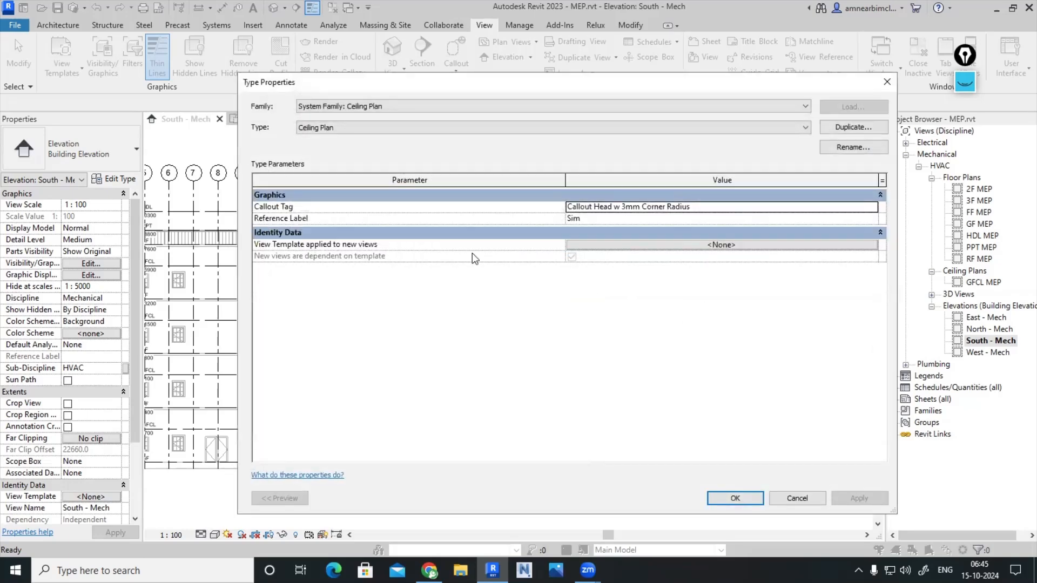
{"action": "left_click", "coordinate": [722, 245]}
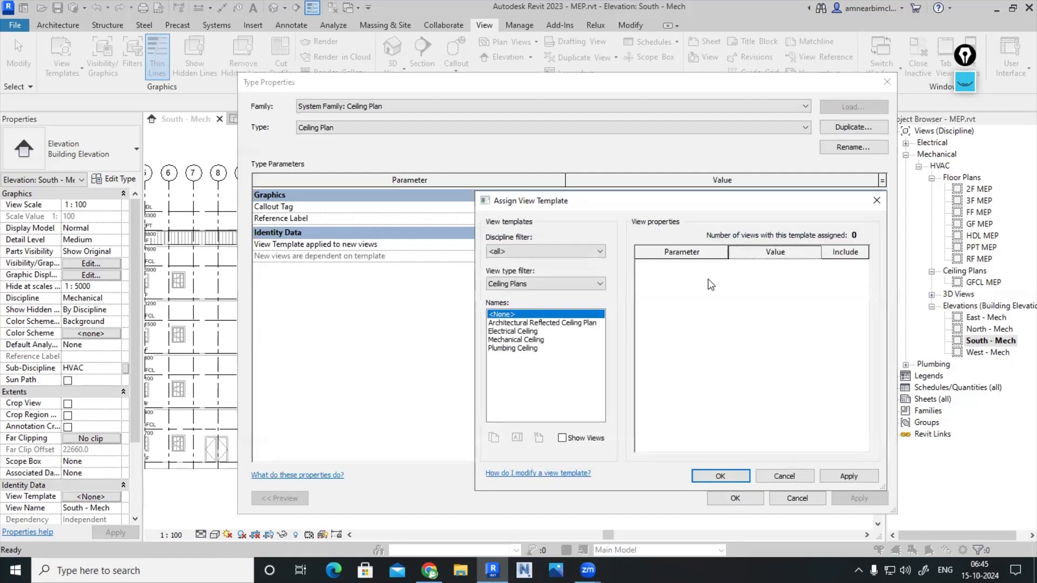
{"action": "left_click", "coordinate": [535, 340]}
{"action": "scroll", "coordinate": [802, 357], "scroll_direction": "down", "scroll_amount": 3}
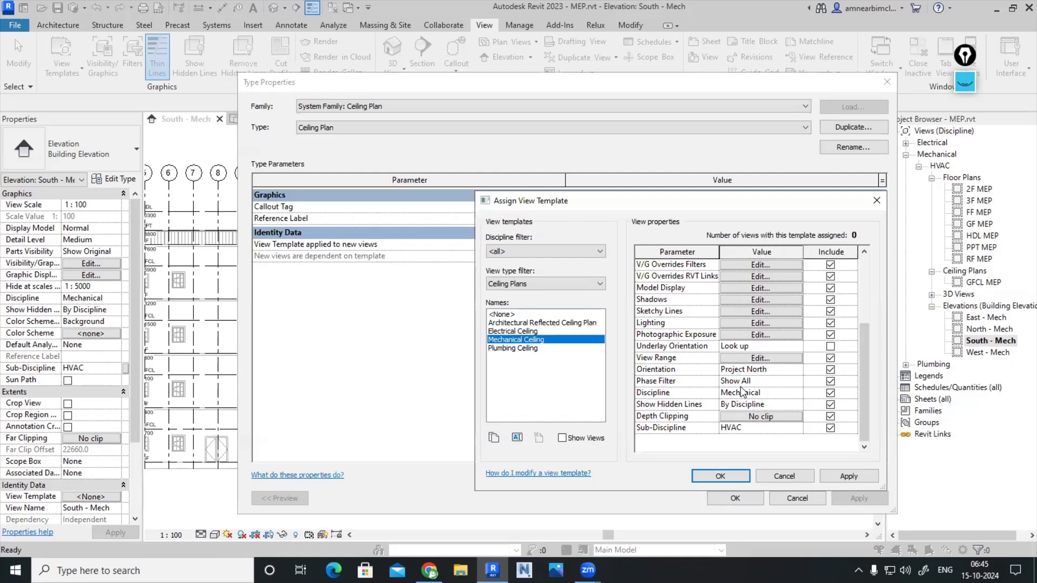
{"action": "left_click", "coordinate": [848, 476]}
{"action": "left_click", "coordinate": [781, 475]}
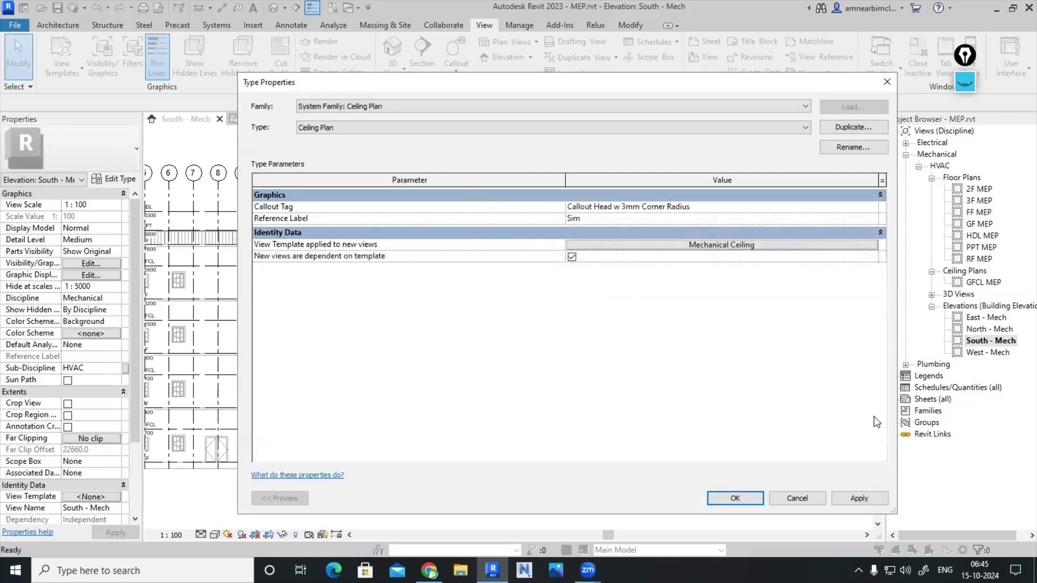
{"action": "left_click", "coordinate": [735, 499]}
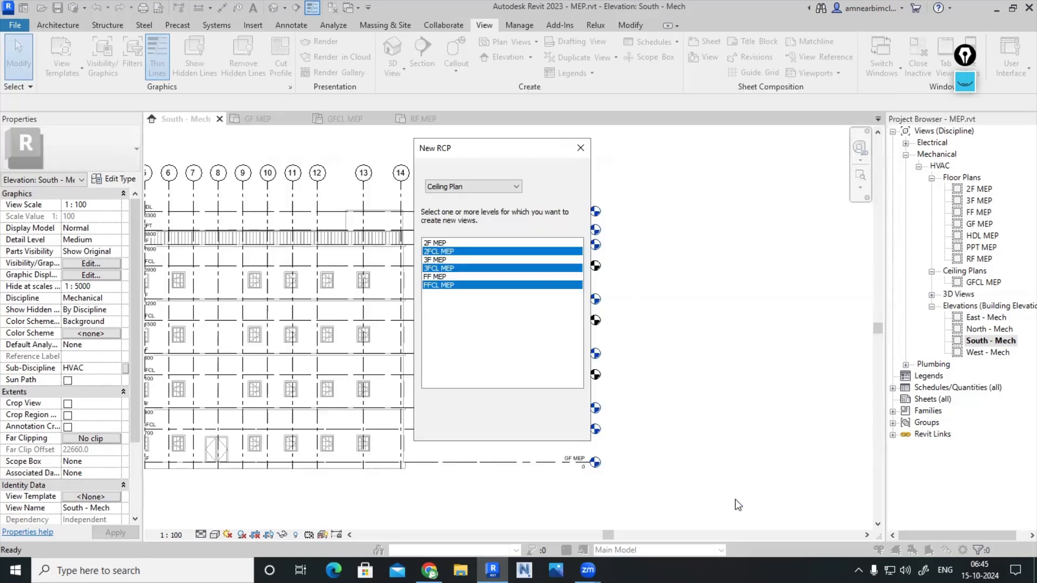
Create the ceiling plans for the selected levels and check all the level heads in the South - Mech elevation
{"action": "left_click", "coordinate": [499, 427]}
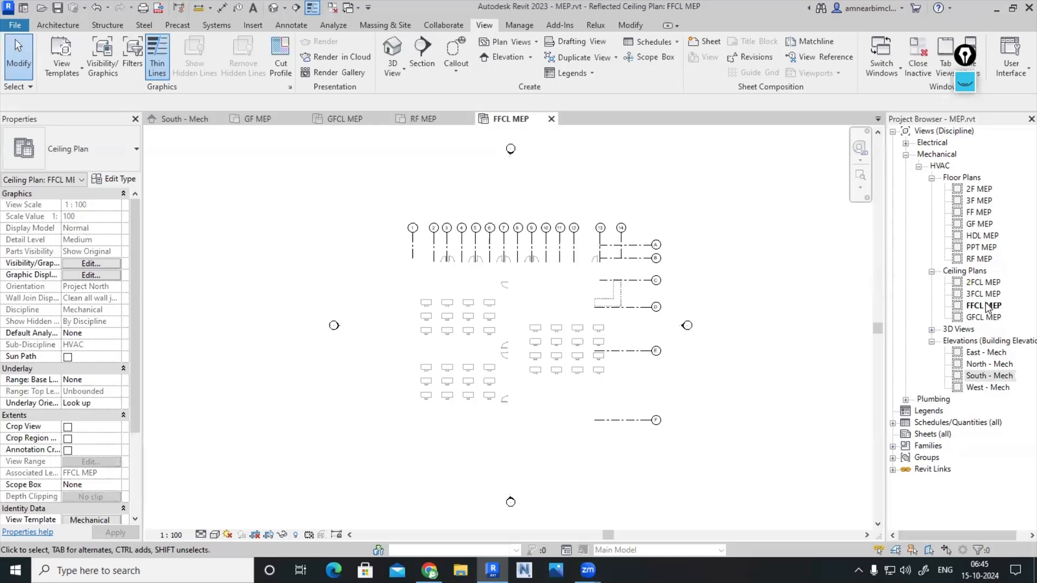
{"action": "double_click", "coordinate": [987, 375]}
{"action": "scroll", "coordinate": [683, 454], "scroll_direction": "down", "scroll_amount": 2}
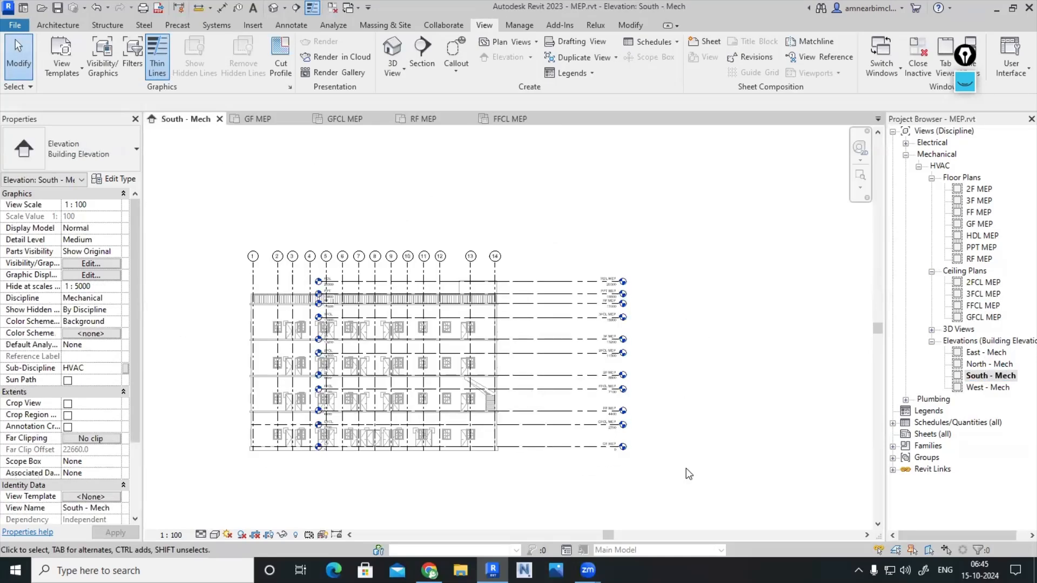
{"action": "left_click_drag", "start_coordinate": [686, 468], "coordinate": [567, 243]}
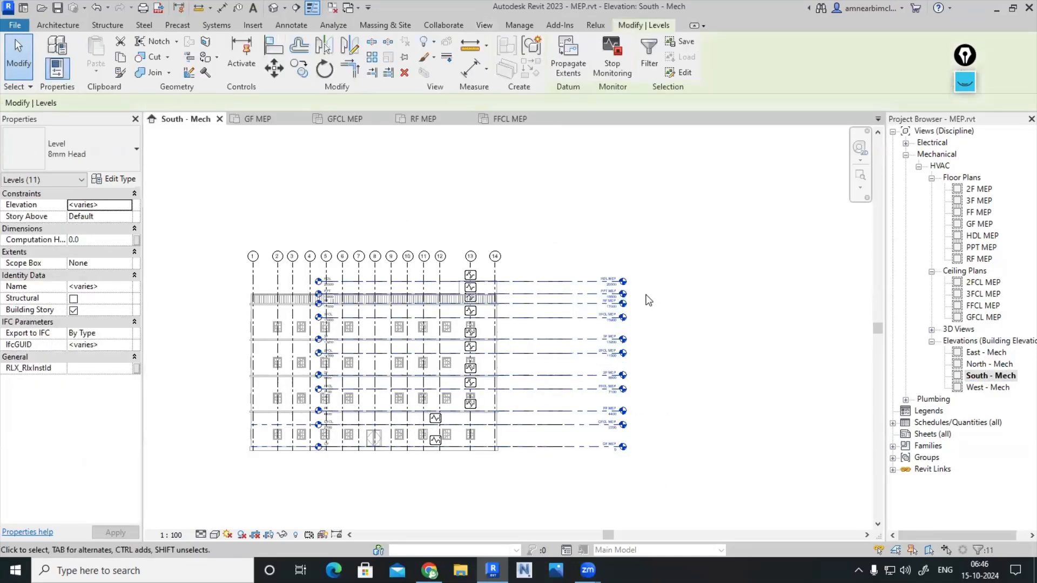
Save the MEP project and recheck the level heads in the South - Mech elevation, leaving no levels selected
{"action": "left_click", "coordinate": [57, 8]}
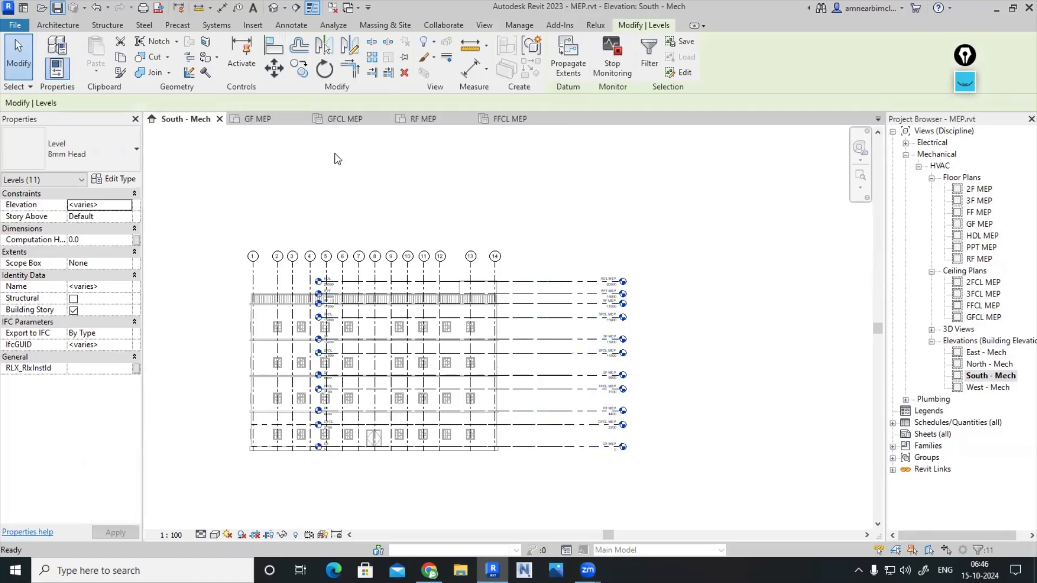
{"action": "left_click", "coordinate": [353, 162]}
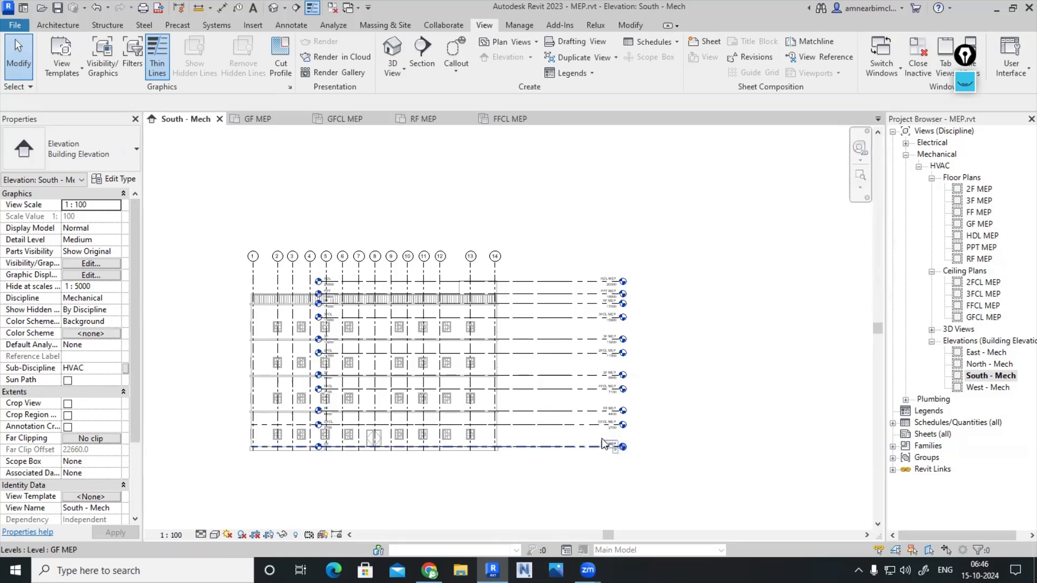
{"action": "left_click_drag", "start_coordinate": [629, 457], "coordinate": [582, 254]}
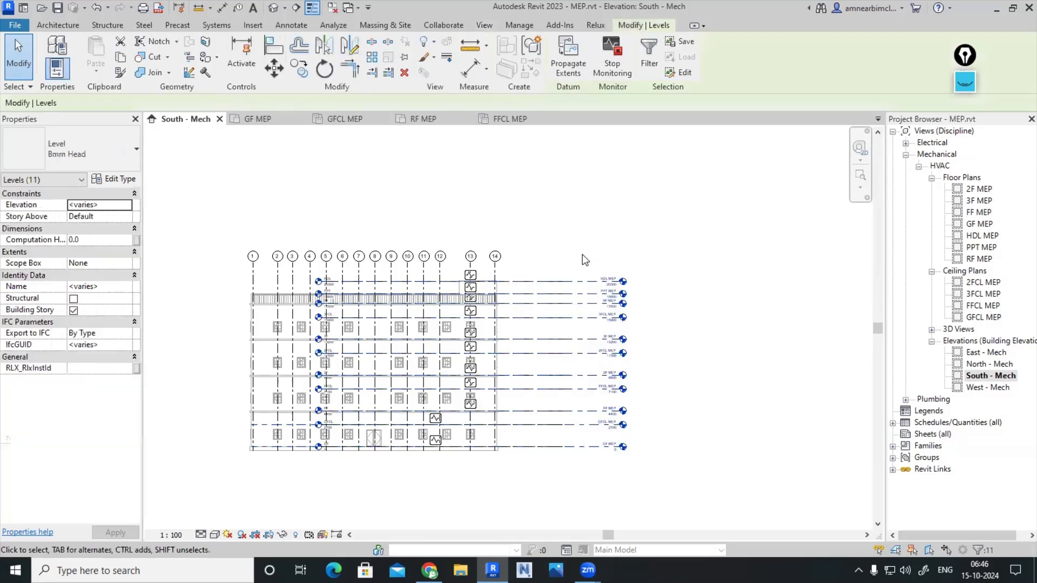
{"action": "key", "text": "Escape"}
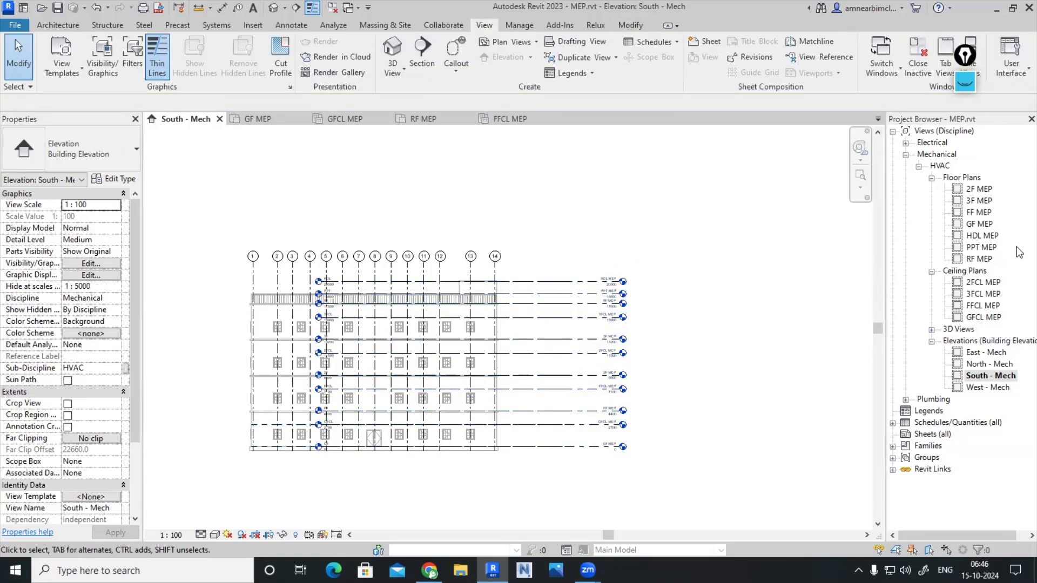
Assign the Mechanical Plan view template to the GF MEP floor plan
{"action": "double_click", "coordinate": [979, 224]}
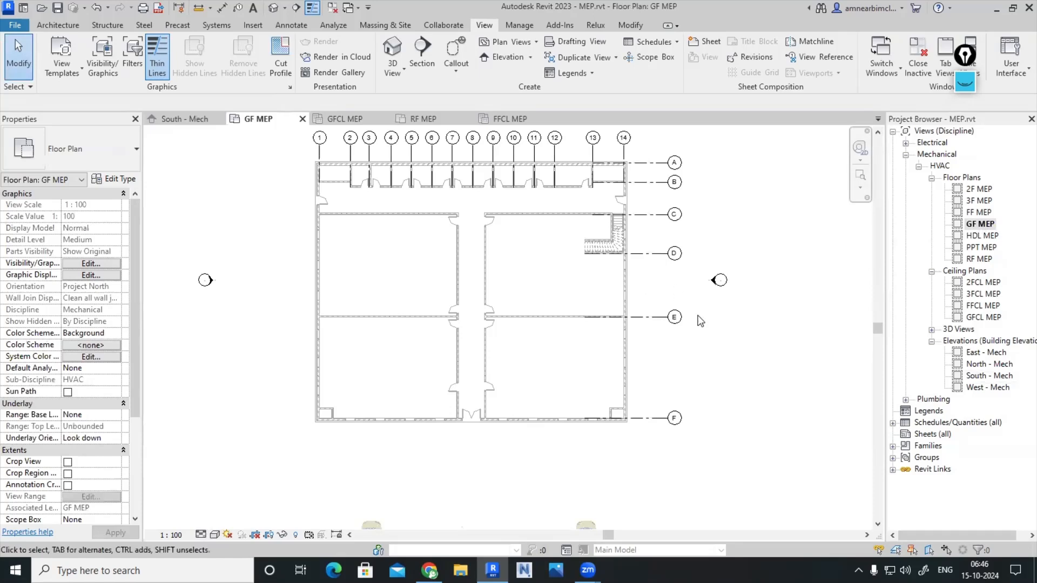
{"action": "scroll", "coordinate": [724, 378], "scroll_direction": "down", "scroll_amount": 2}
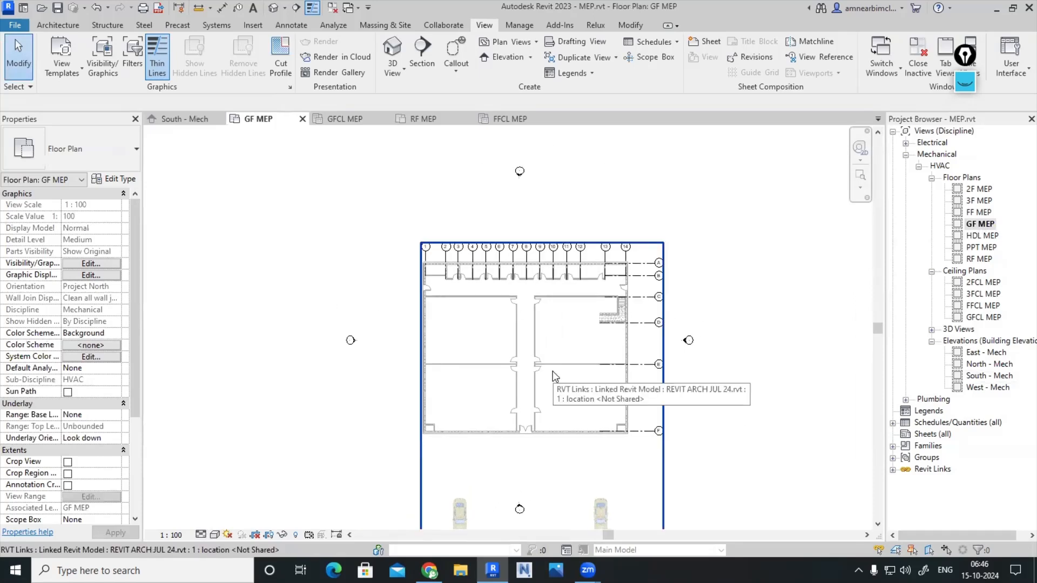
{"action": "scroll", "coordinate": [91, 462], "scroll_direction": "down", "scroll_amount": 4}
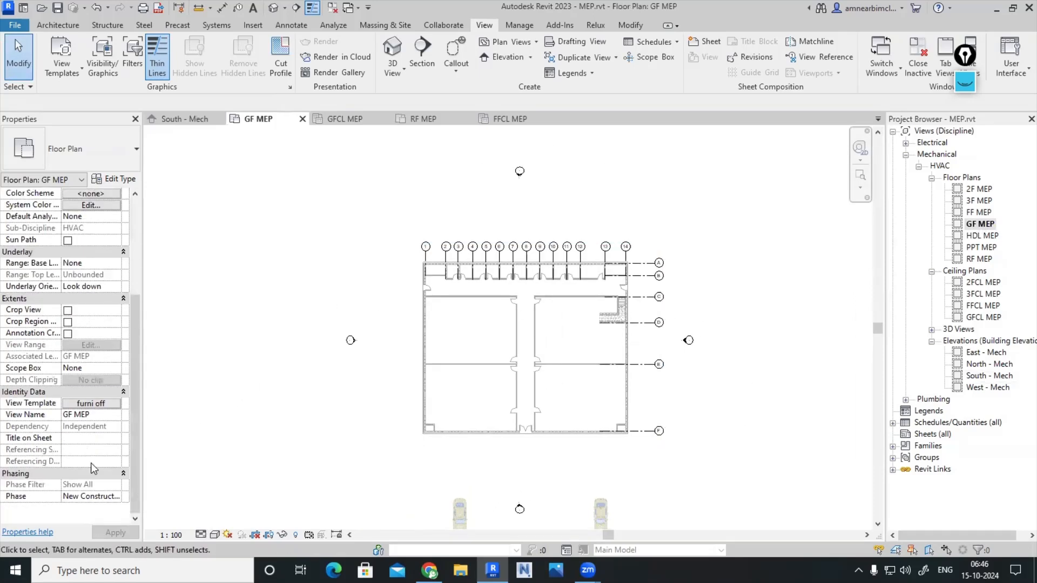
{"action": "left_click", "coordinate": [100, 405]}
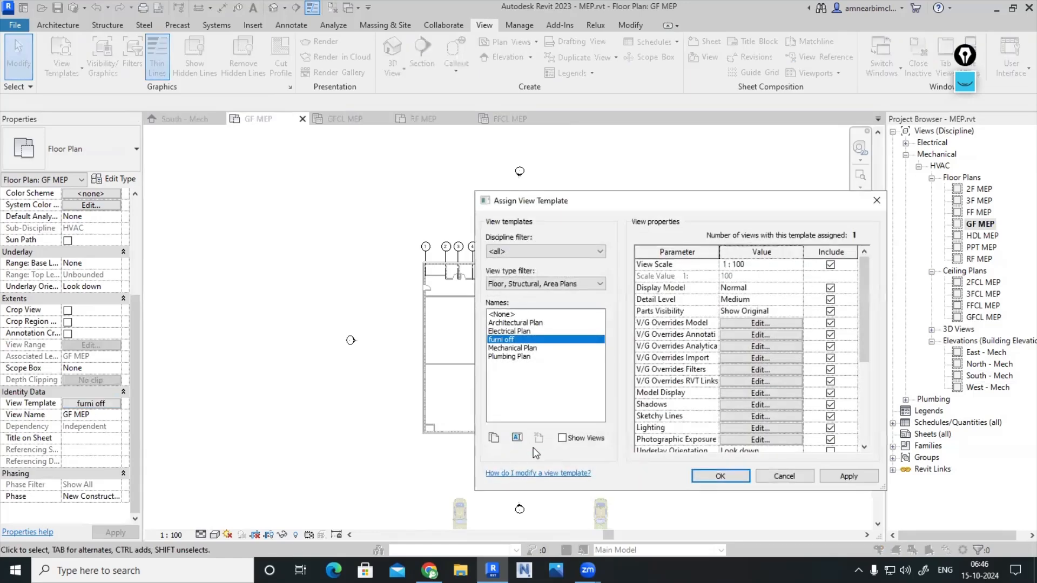
{"action": "left_click", "coordinate": [519, 348]}
{"action": "left_click", "coordinate": [827, 479]}
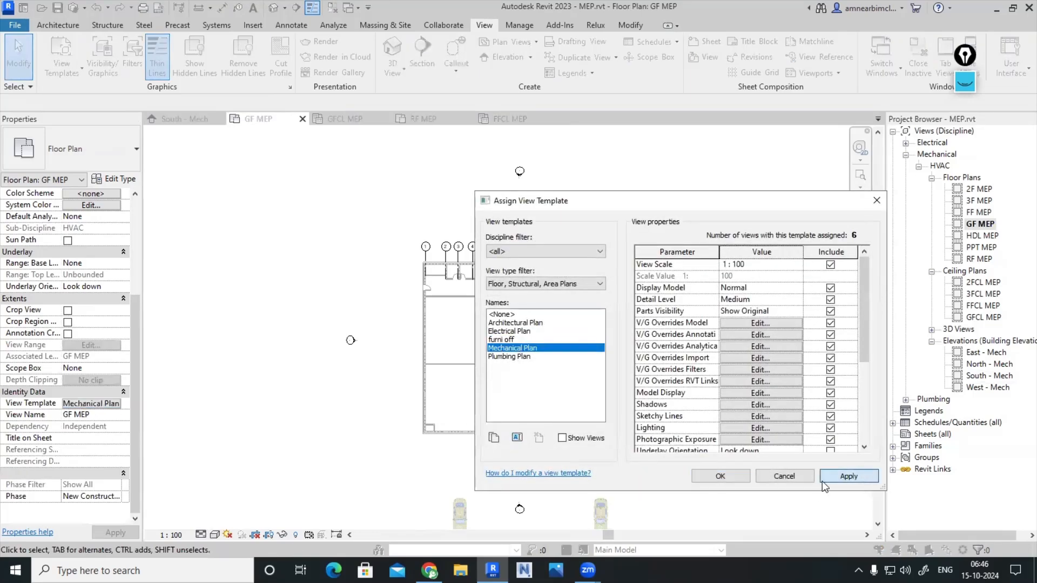
{"action": "left_click", "coordinate": [724, 478]}
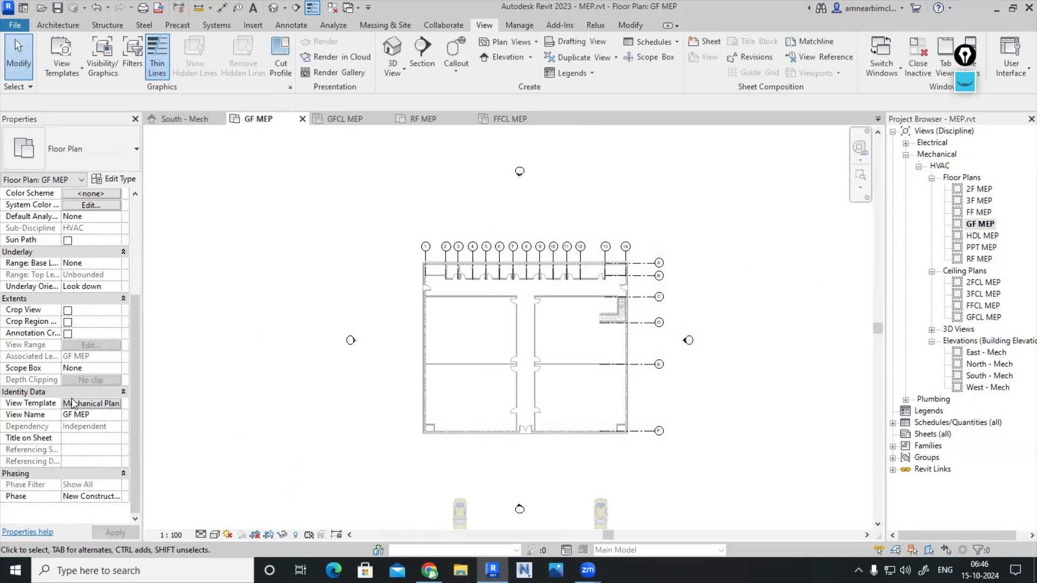
Hide the Imports in Families category in the Mechanical Plan template so the cars are not shown in the GF MEP plan
{"action": "left_click", "coordinate": [89, 404]}
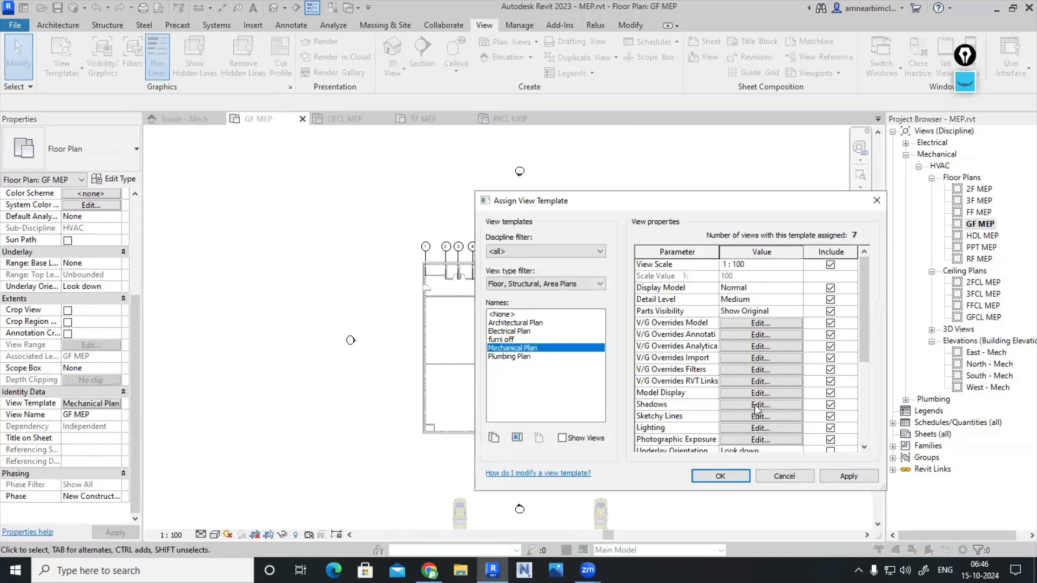
{"action": "left_click", "coordinate": [761, 323]}
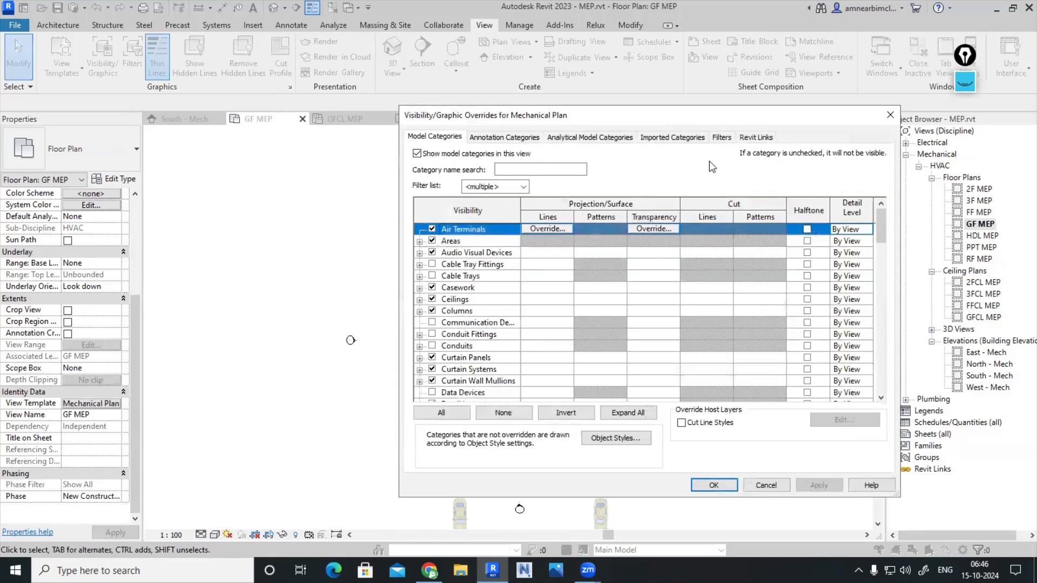
{"action": "left_click", "coordinate": [681, 139]}
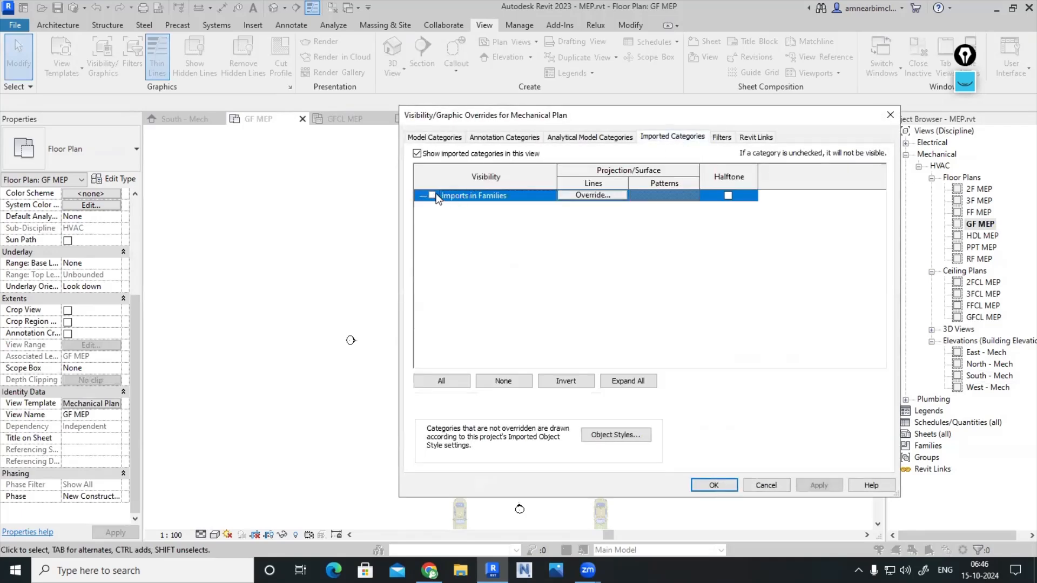
{"action": "left_click", "coordinate": [432, 195]}
{"action": "left_click", "coordinate": [817, 486]}
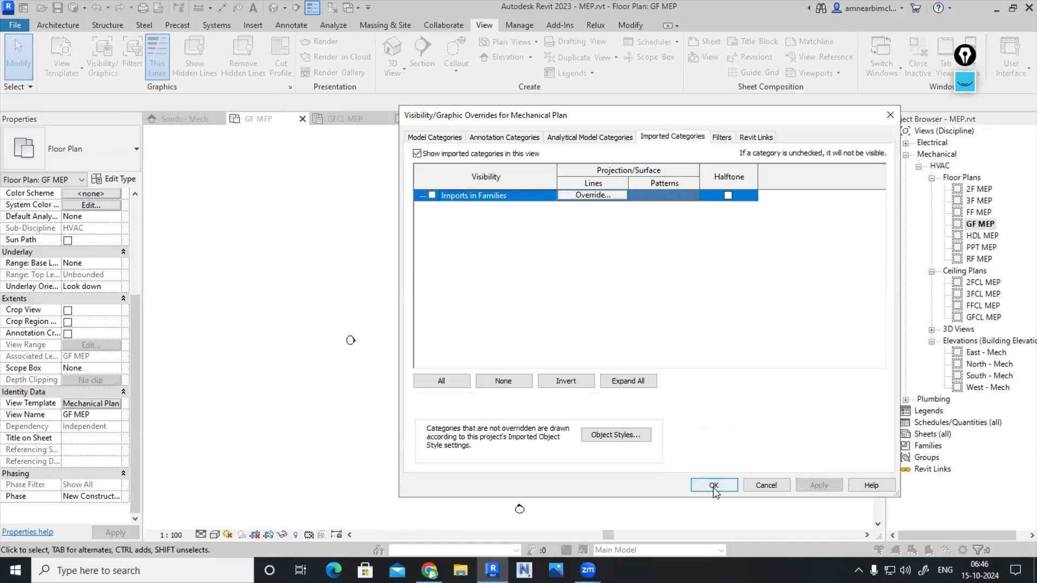
{"action": "left_click", "coordinate": [713, 486]}
{"action": "left_click", "coordinate": [720, 475]}
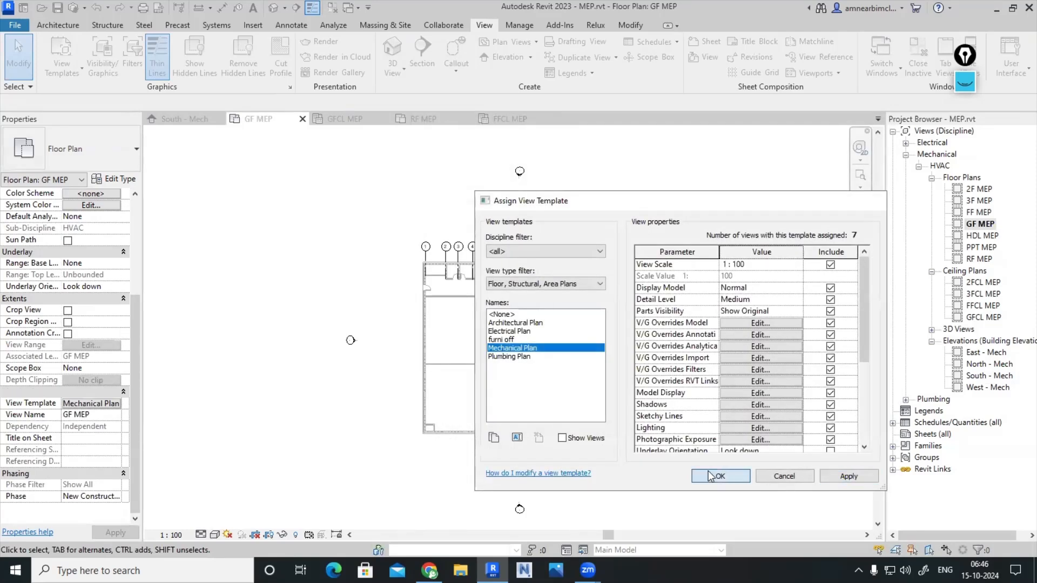
{"action": "left_click_drag", "start_coordinate": [434, 389], "coordinate": [621, 494]}
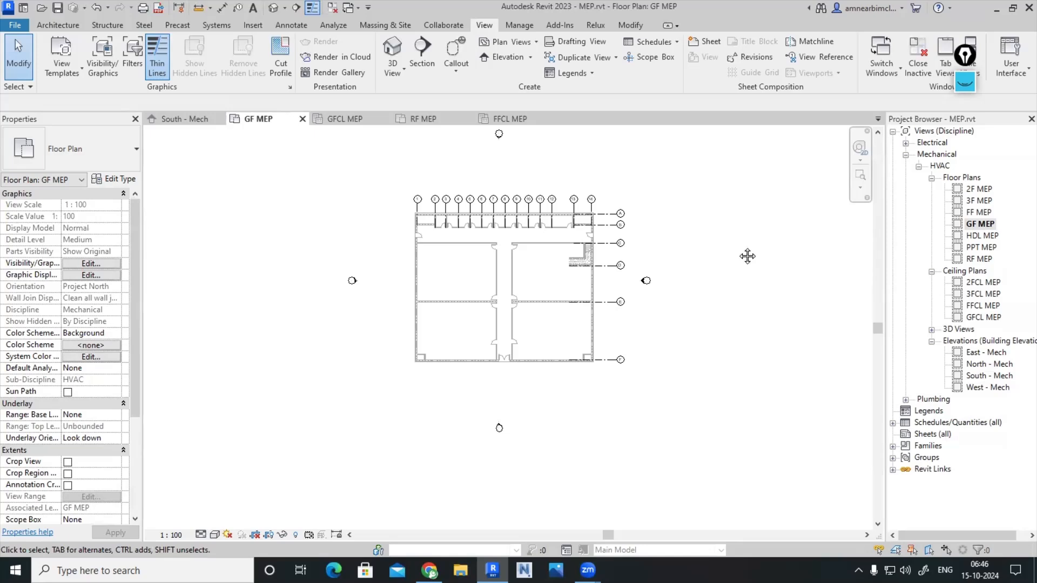
{"action": "middle_click_drag", "start_coordinate": [748, 256], "coordinate": [742, 335]}
{"action": "scroll", "coordinate": [670, 425], "scroll_direction": "up", "scroll_amount": 2}
{"action": "scroll", "coordinate": [699, 381], "scroll_direction": "up", "scroll_amount": 1}
{"action": "middle_click_drag", "start_coordinate": [728, 404], "coordinate": [832, 400]}
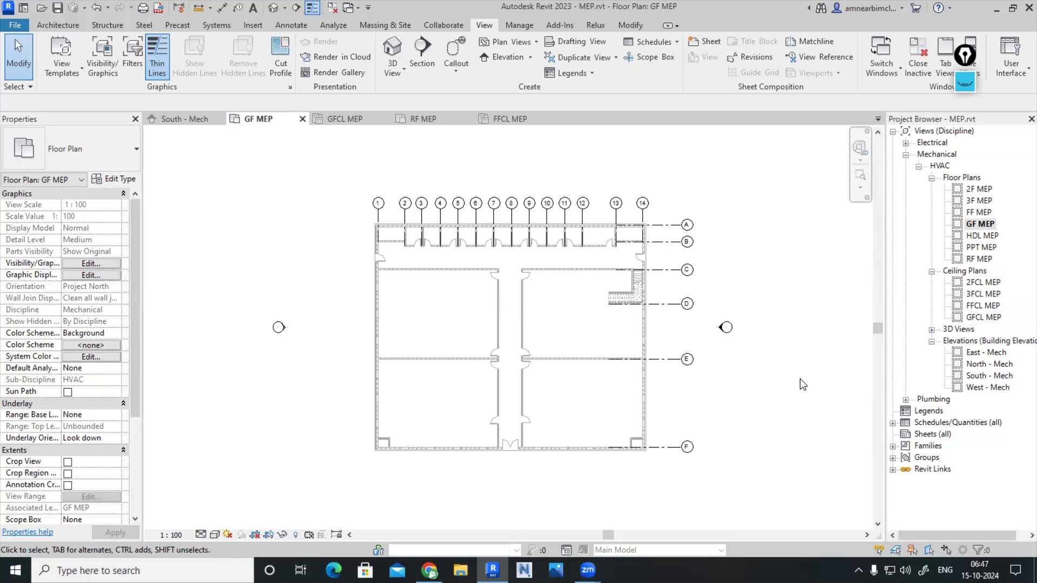
{"action": "scroll", "coordinate": [802, 385], "scroll_direction": "down", "scroll_amount": 1}
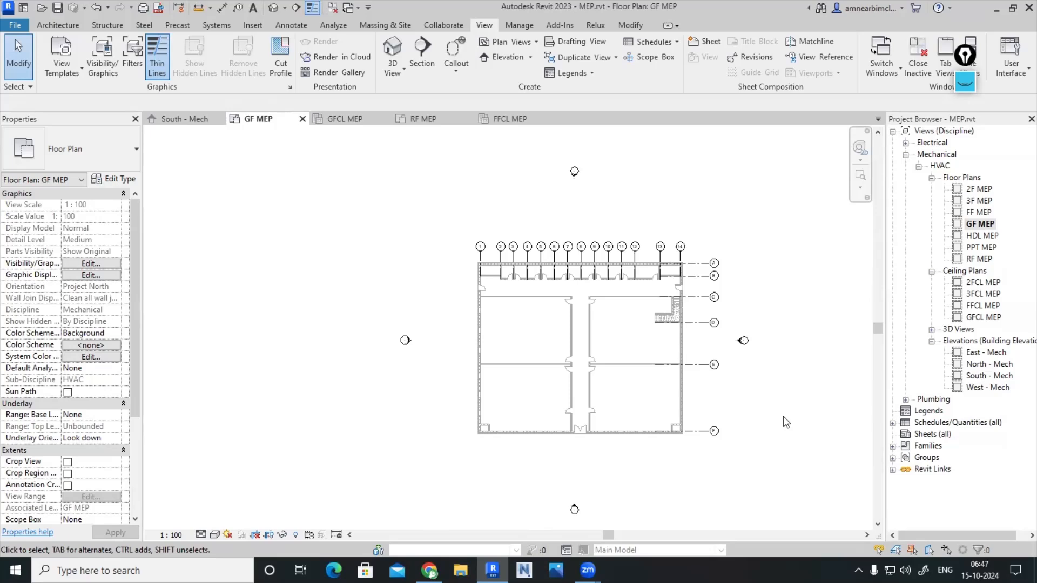
Draw a vertical 300 x 300 rectangular duct about 5000 mm long outside the building's west side, at a 2750 mm middle elevation
{"action": "left_click", "coordinate": [218, 28]}
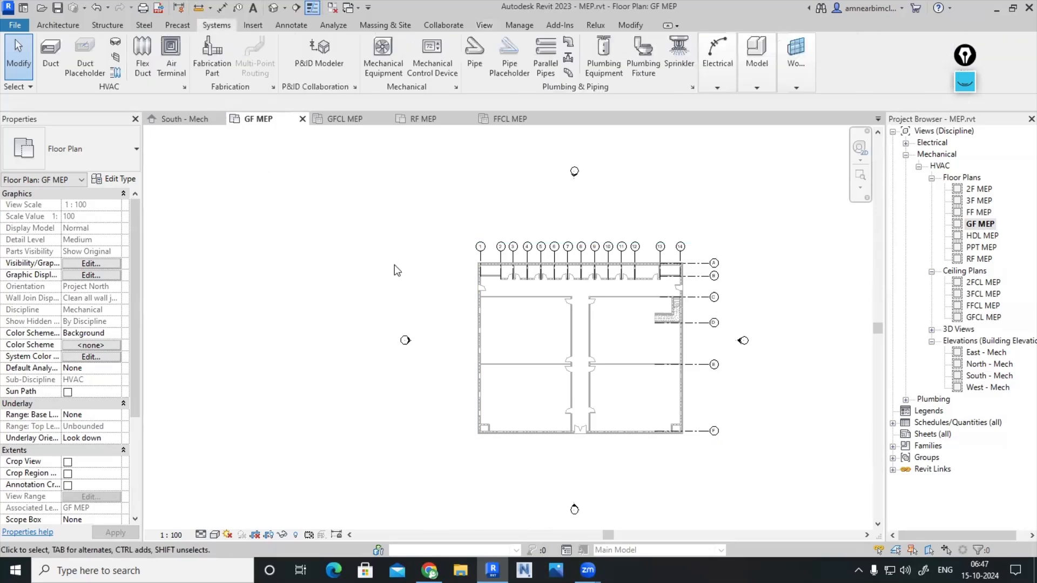
{"action": "left_click", "coordinate": [59, 65]}
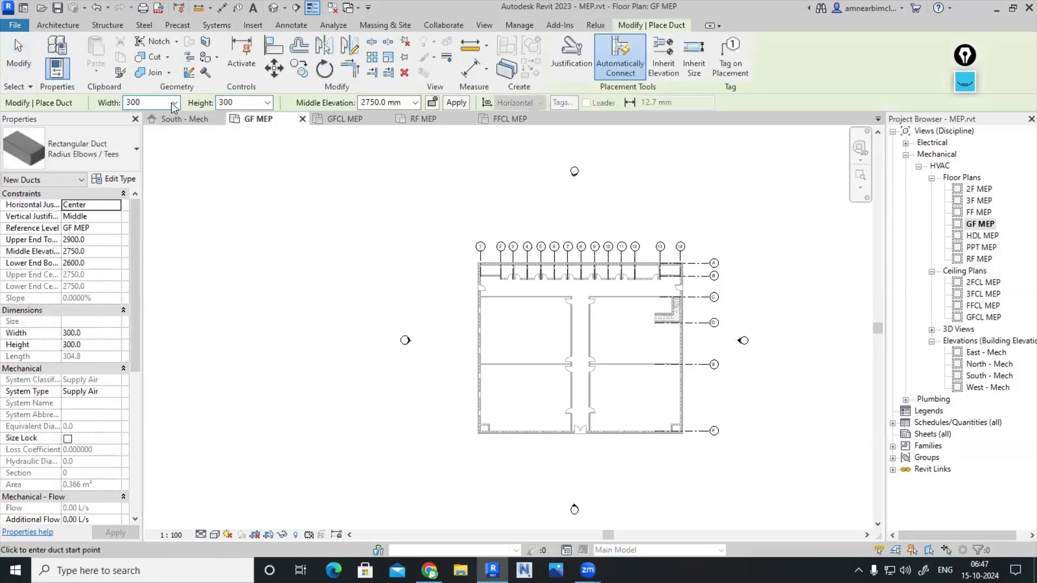
{"action": "left_click", "coordinate": [175, 104]}
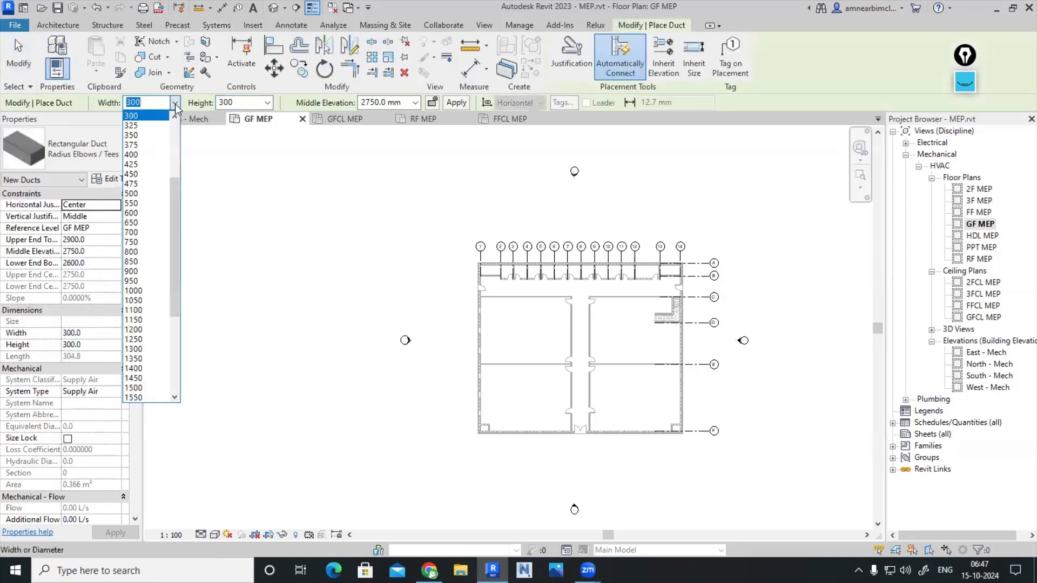
{"action": "scroll", "coordinate": [144, 132], "scroll_direction": "up", "scroll_amount": 4}
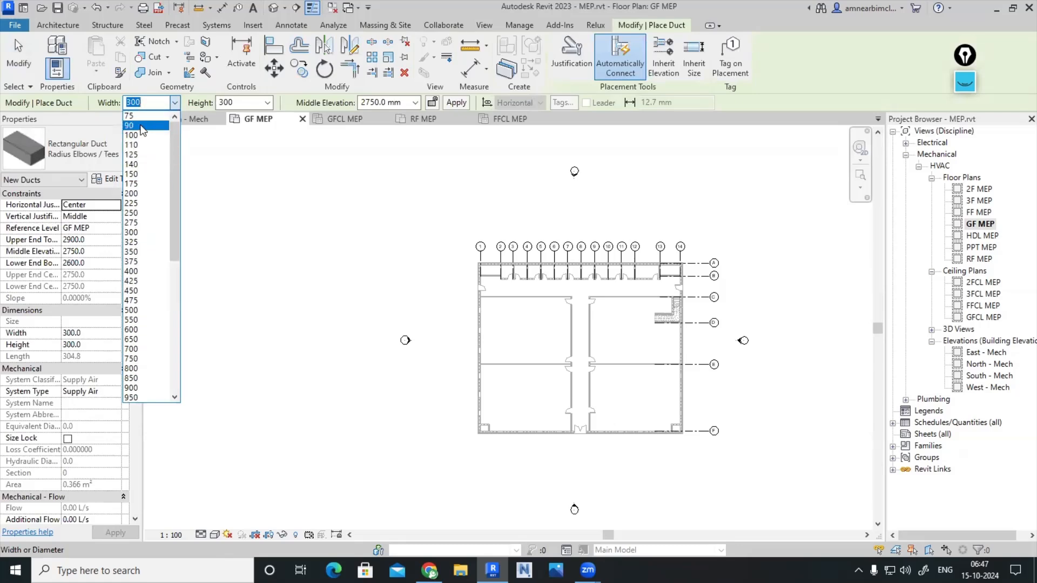
{"action": "left_click", "coordinate": [268, 102]}
{"action": "left_click", "coordinate": [267, 103]}
{"action": "scroll", "coordinate": [241, 148], "scroll_direction": "up", "scroll_amount": 4}
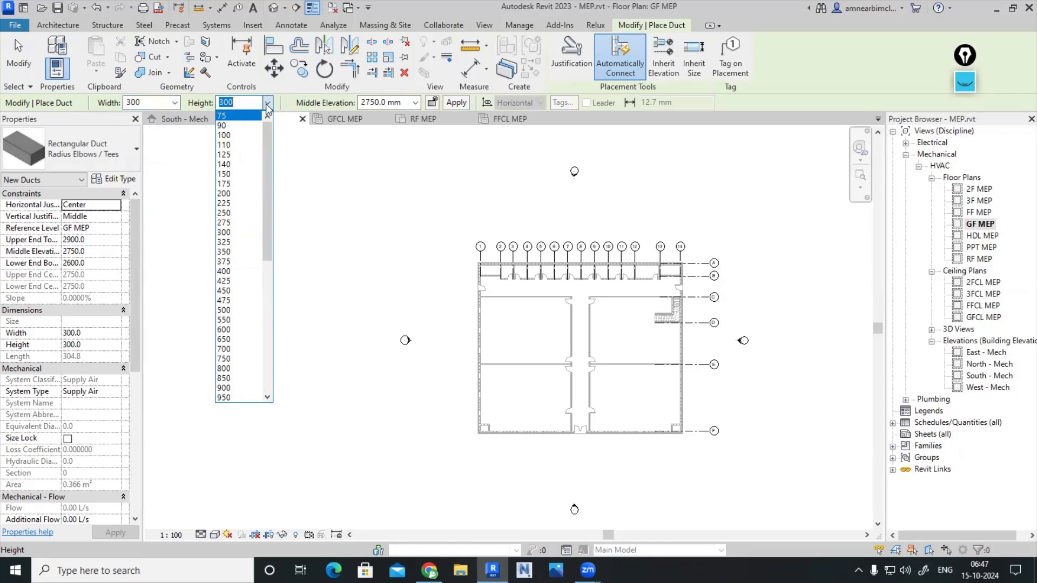
{"action": "left_click", "coordinate": [266, 105]}
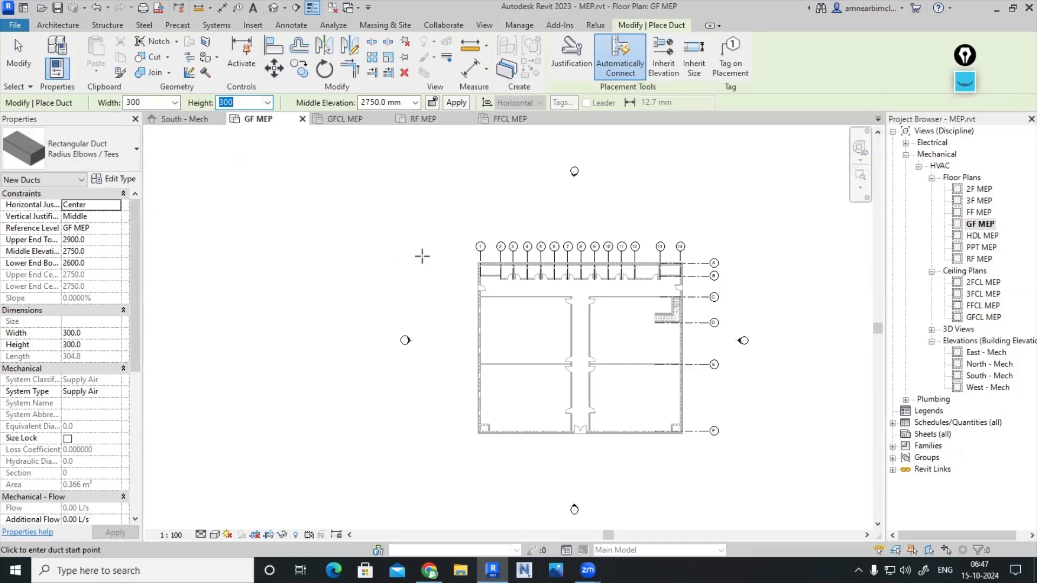
{"action": "left_click", "coordinate": [422, 290]}
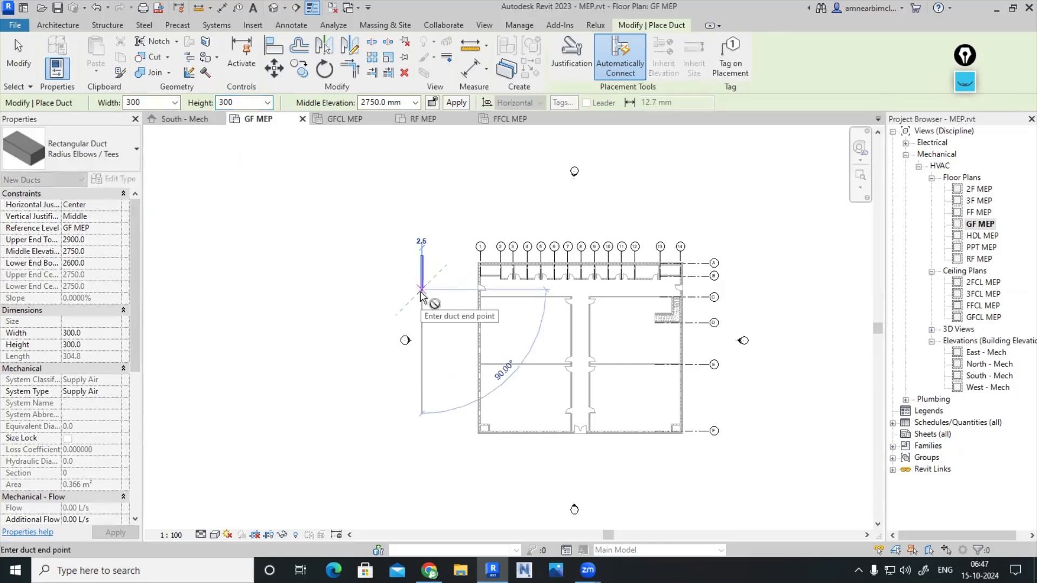
{"action": "left_click", "coordinate": [421, 251]}
{"action": "key", "text": "Escape"}
{"action": "key", "text": "Escape"}
Examine the new duct's Duct Sizing settings, including the height and width restriction options, and leave them unchanged
{"action": "scroll", "coordinate": [439, 304], "scroll_direction": "up", "scroll_amount": 4}
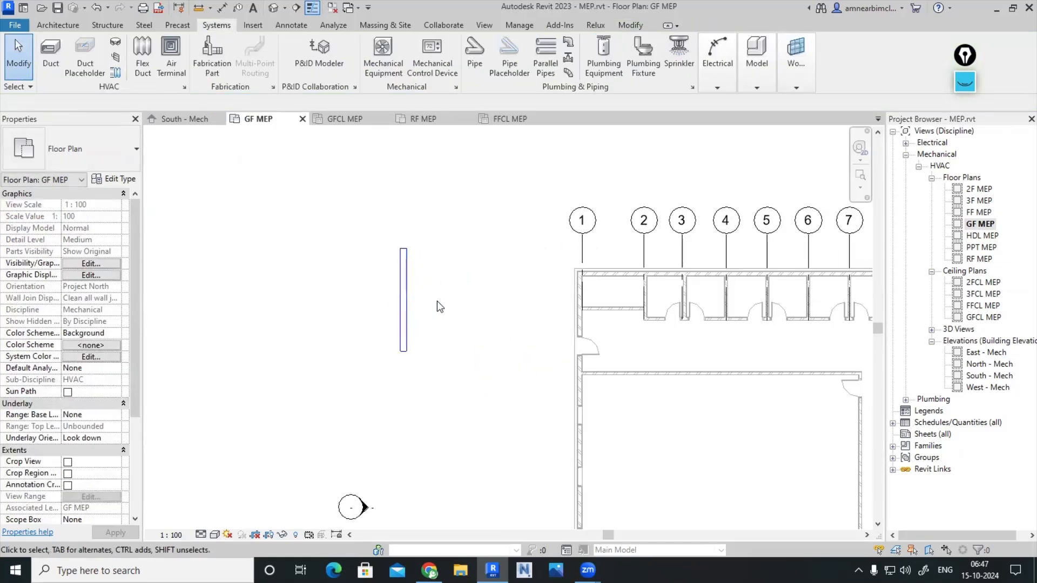
{"action": "left_click", "coordinate": [404, 304]}
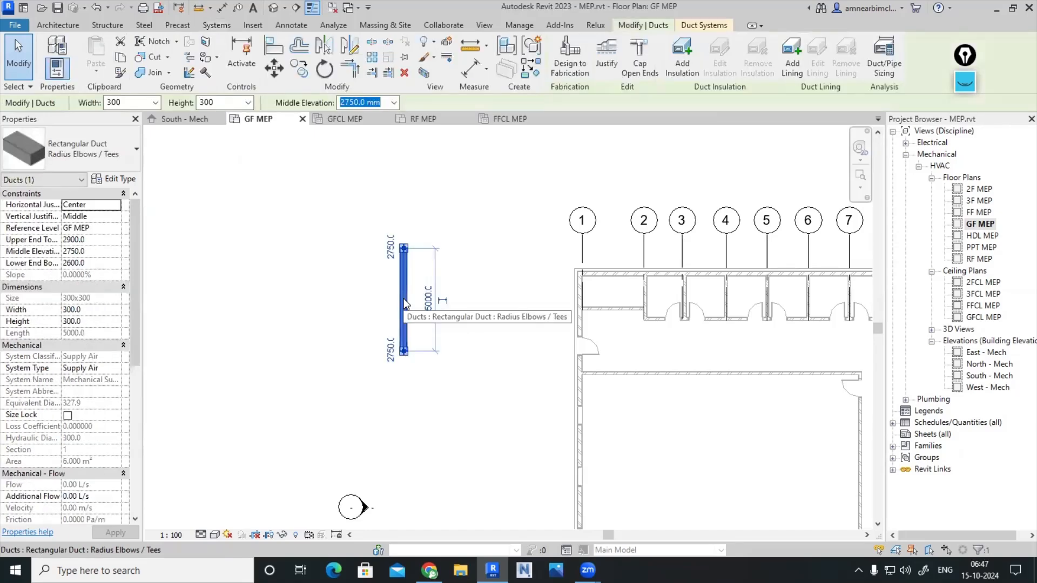
{"action": "left_click", "coordinate": [887, 71]}
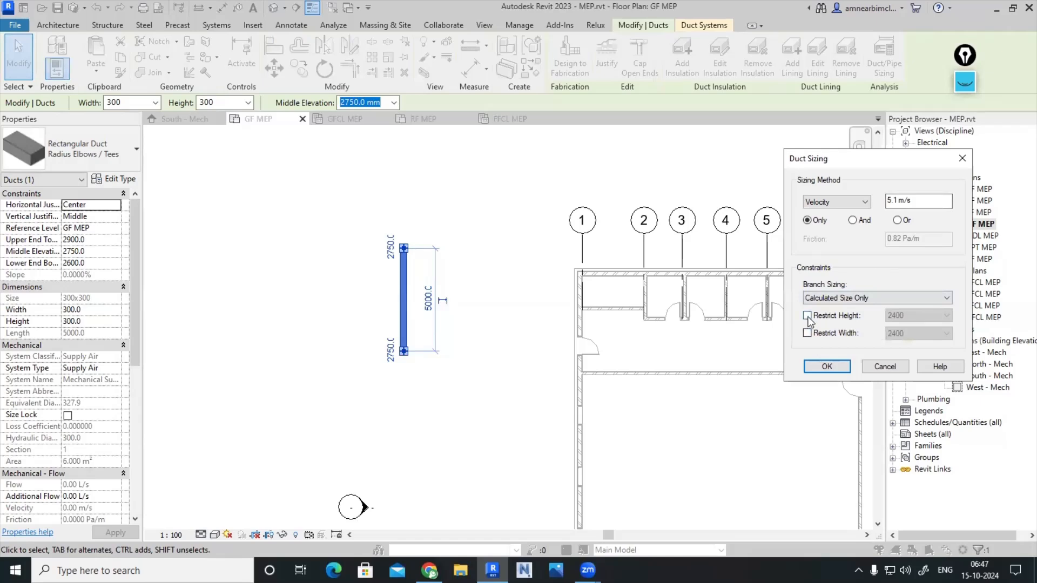
{"action": "left_click", "coordinate": [808, 315]}
{"action": "left_click", "coordinate": [808, 333]}
{"action": "left_click", "coordinate": [946, 315]}
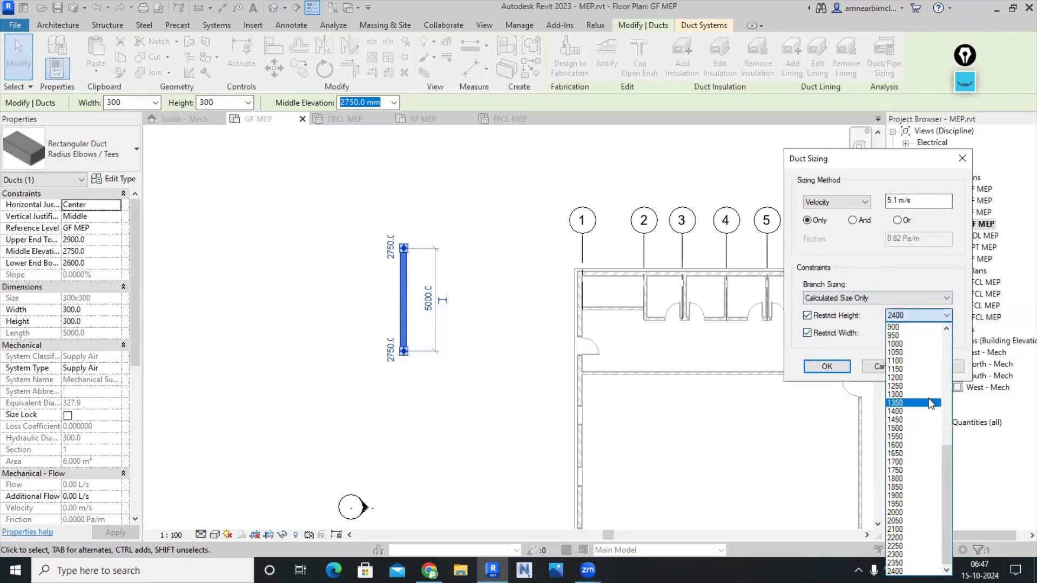
{"action": "scroll", "coordinate": [930, 404], "scroll_direction": "up", "scroll_amount": 10}
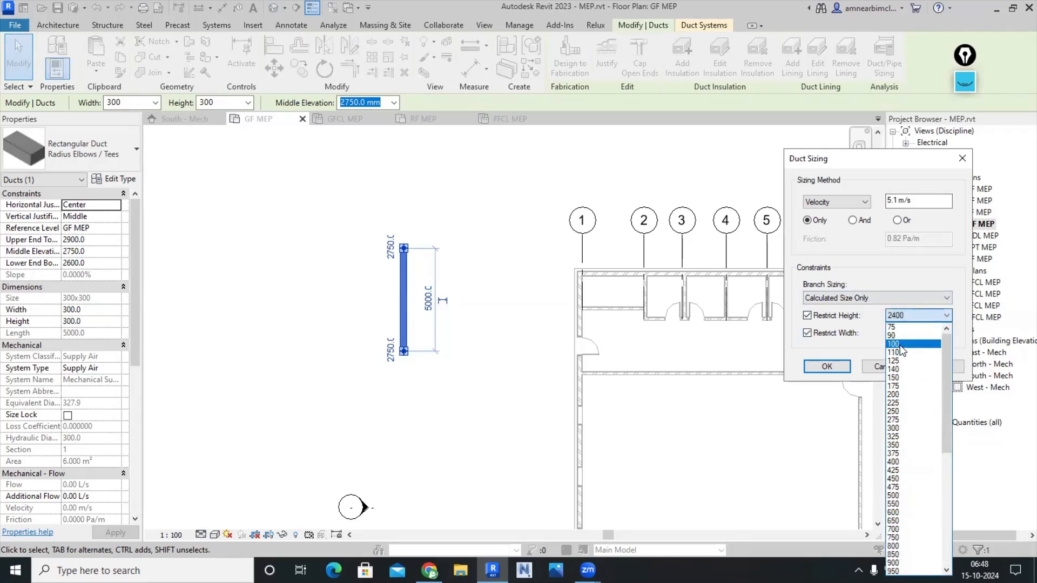
{"action": "left_click", "coordinate": [814, 323]}
{"action": "left_click", "coordinate": [807, 333]}
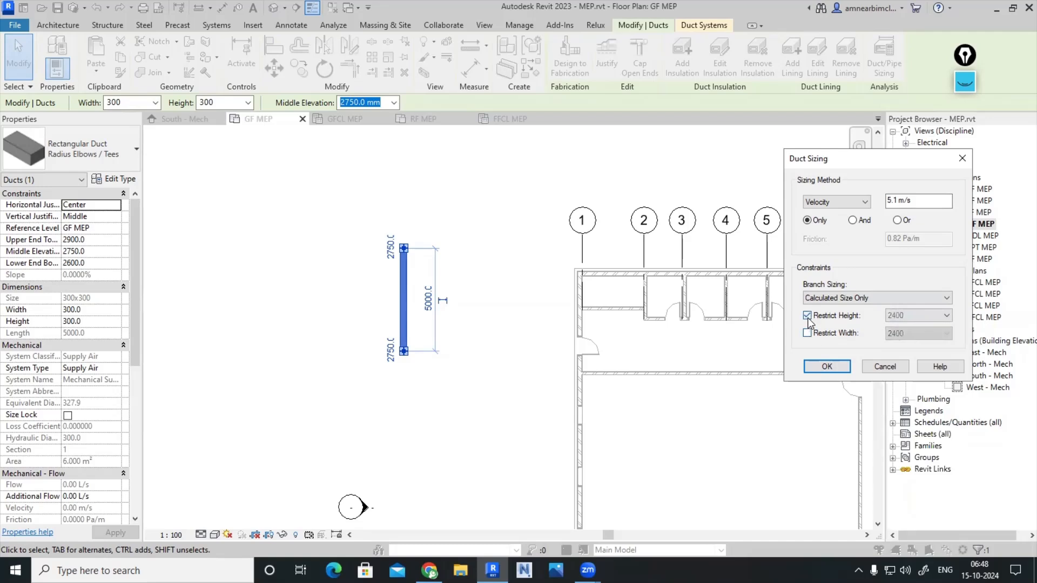
{"action": "left_click", "coordinate": [807, 317]}
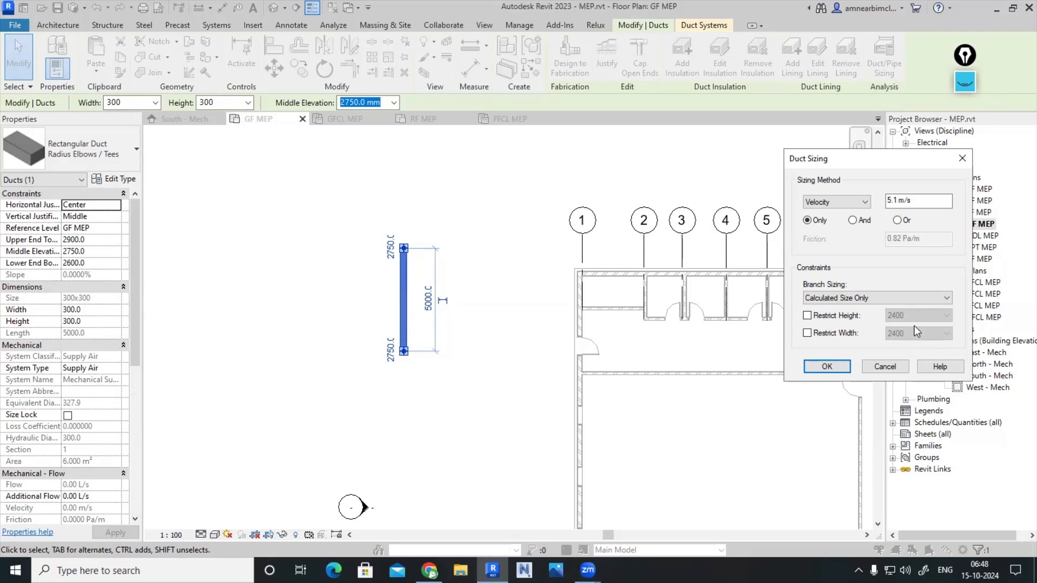
{"action": "left_click", "coordinate": [961, 159]}
{"action": "left_click", "coordinate": [498, 358]}
Move the duct closer to the building's west wall in the GF MEP plan
{"action": "scroll", "coordinate": [498, 348], "scroll_direction": "down", "scroll_amount": 5}
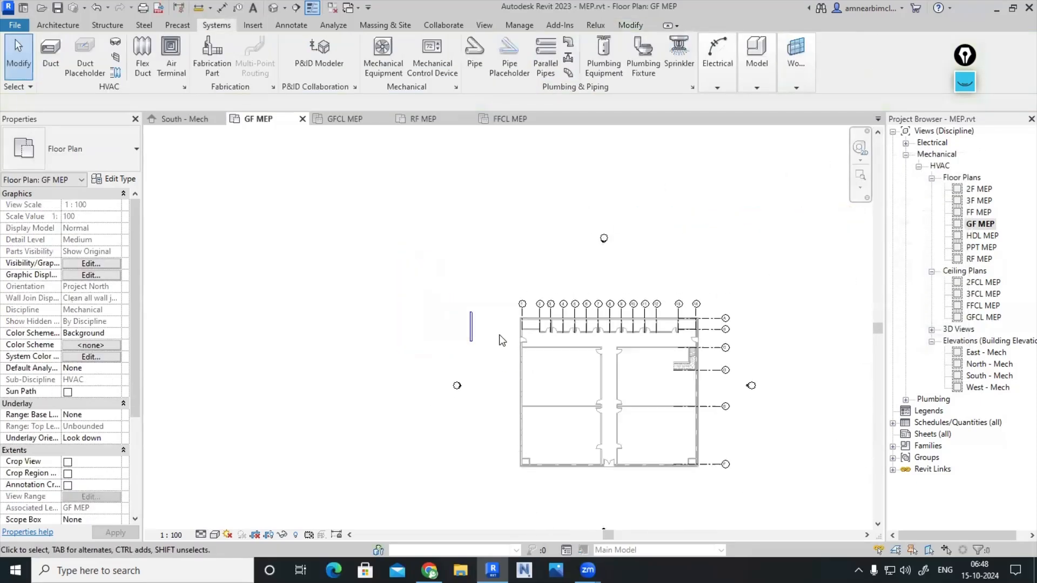
{"action": "left_click", "coordinate": [471, 330]}
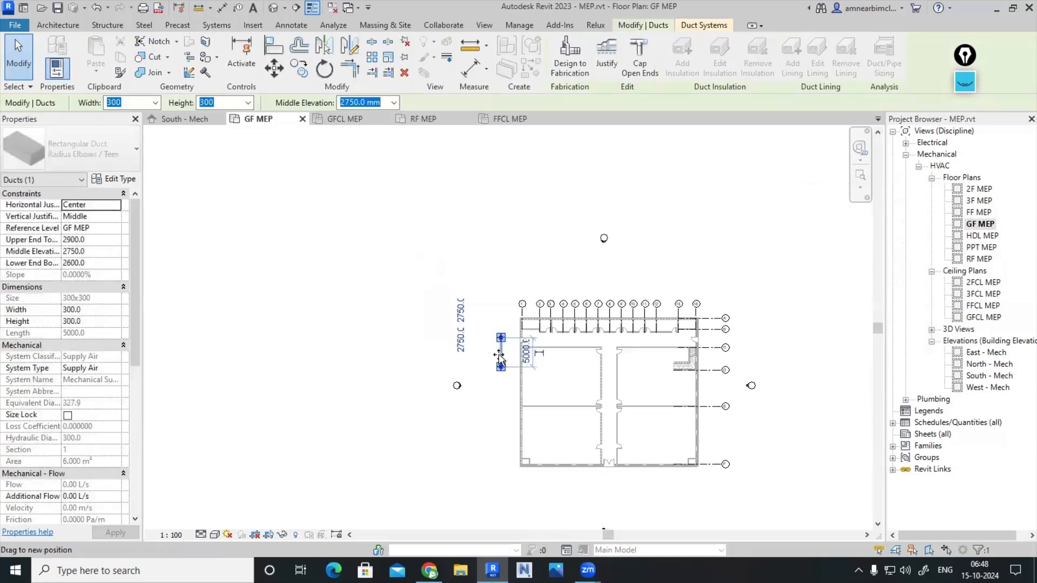
{"action": "left_click", "coordinate": [461, 383]}
Open the West - Mech elevation from its marker in the plan and show the duct beside the GFCL level
{"action": "scroll", "coordinate": [465, 377], "scroll_direction": "up", "scroll_amount": 4}
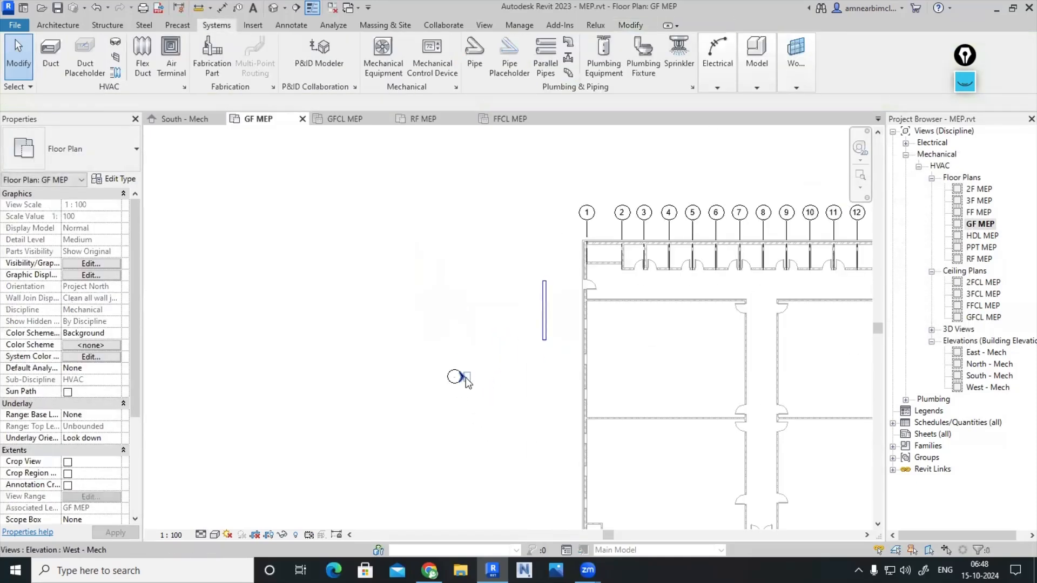
{"action": "scroll", "coordinate": [465, 378], "scroll_direction": "up", "scroll_amount": 3}
{"action": "left_click", "coordinate": [465, 378]}
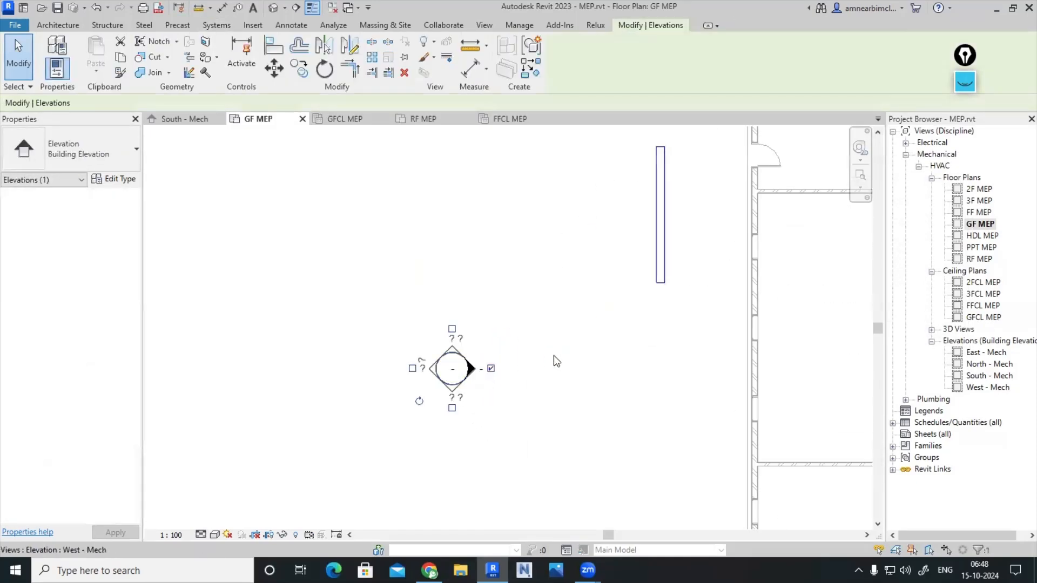
{"action": "left_click", "coordinate": [554, 357]}
{"action": "scroll", "coordinate": [475, 372], "scroll_direction": "up", "scroll_amount": 3}
{"action": "left_click", "coordinate": [476, 372]}
{"action": "double_click", "coordinate": [477, 371]}
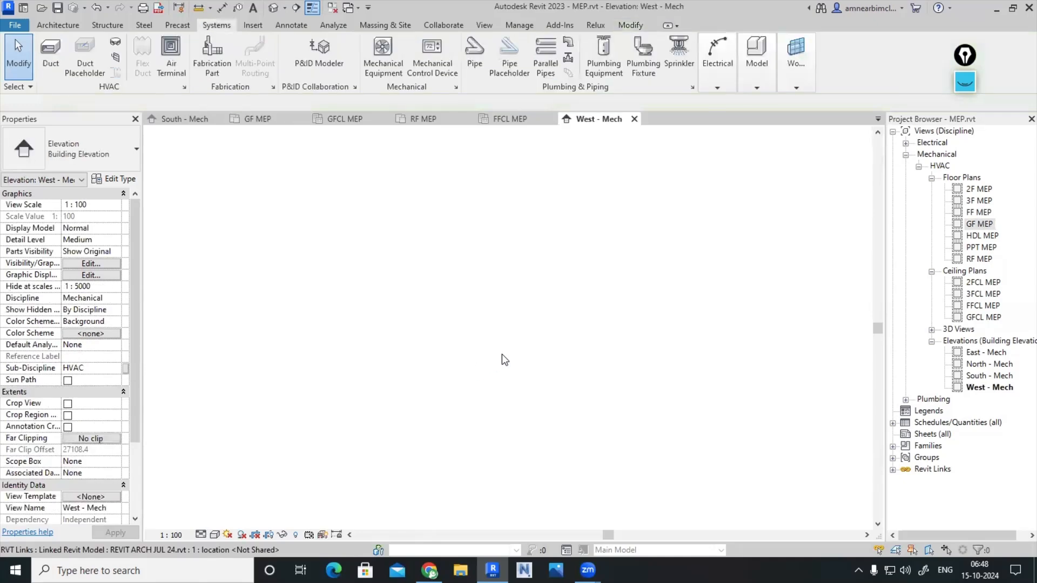
{"action": "scroll", "coordinate": [414, 421], "scroll_direction": "up", "scroll_amount": 3}
{"action": "scroll", "coordinate": [414, 421], "scroll_direction": "up", "scroll_amount": 3}
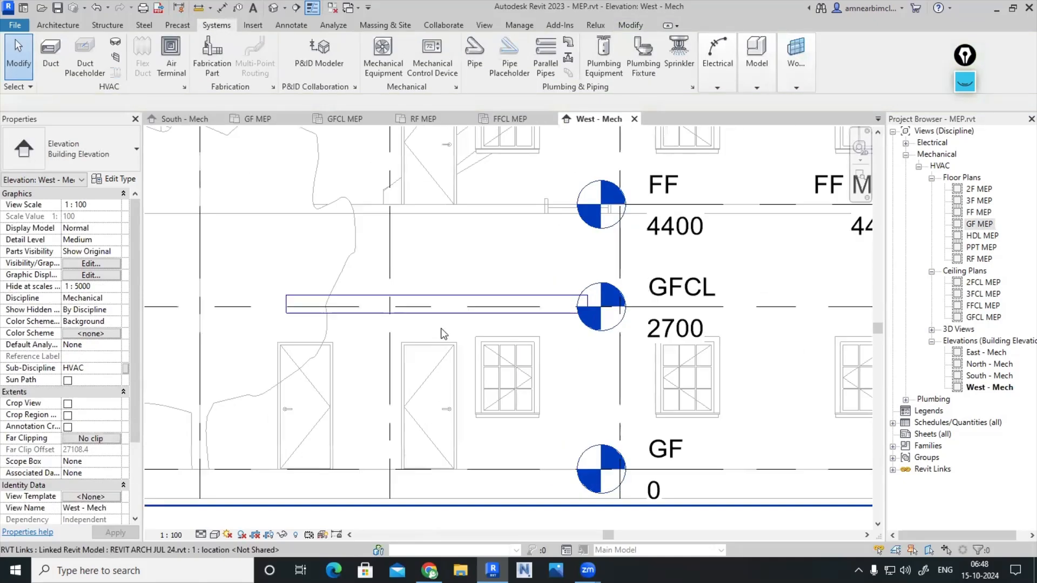
{"action": "left_click", "coordinate": [453, 300]}
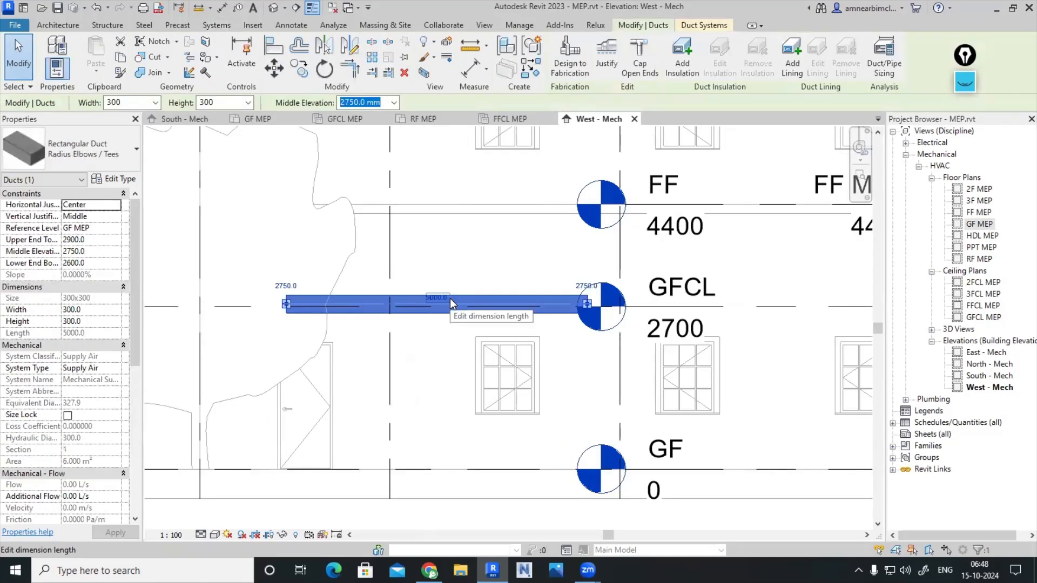
{"action": "left_click", "coordinate": [450, 298]}
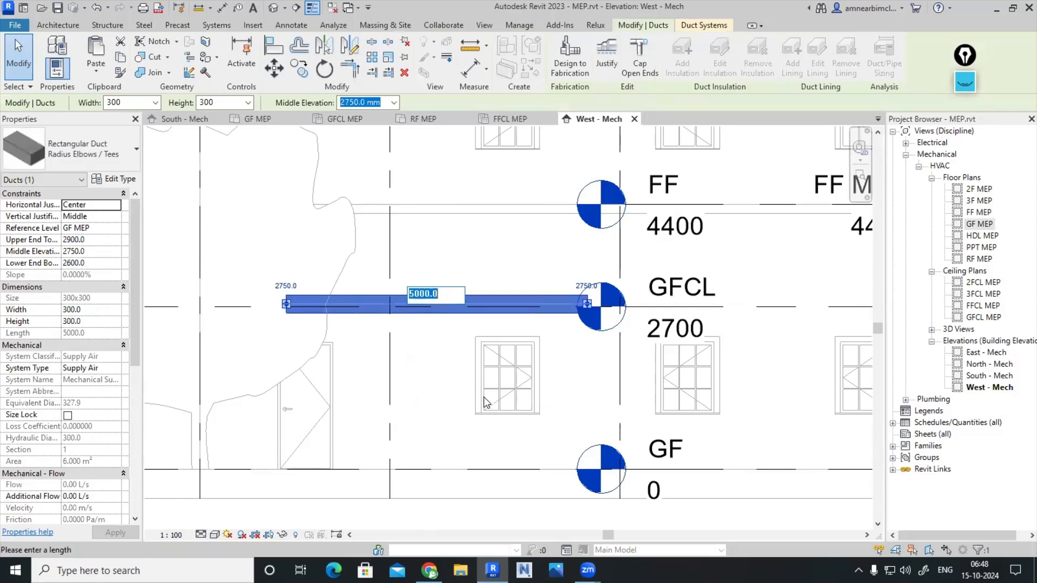
{"action": "left_click", "coordinate": [532, 358]}
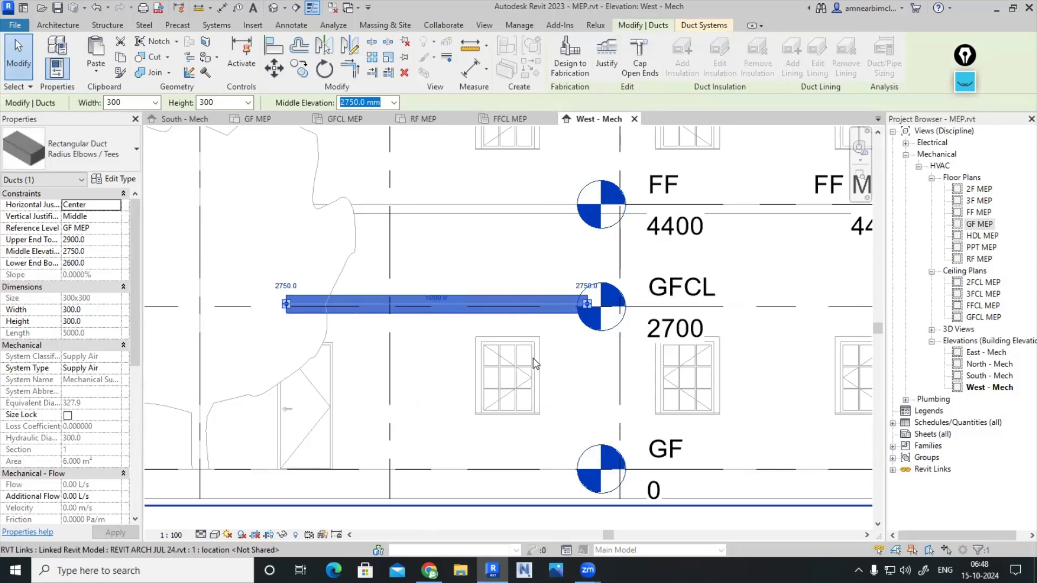
{"action": "scroll", "coordinate": [448, 327], "scroll_direction": "down", "scroll_amount": 3}
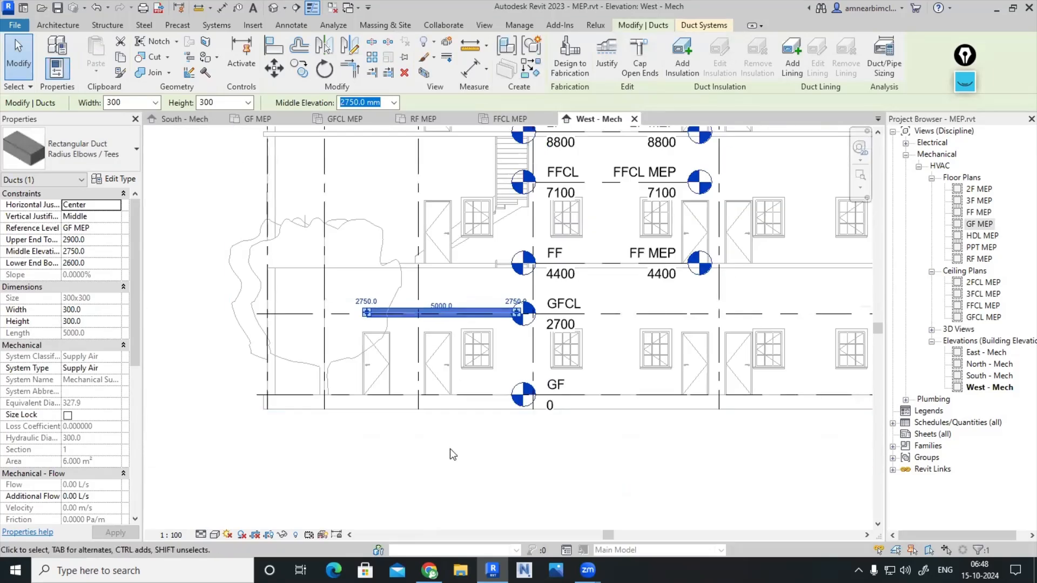
{"action": "key", "text": "Escape"}
Select the duct in the elevation and review the levels available for its Reference Level, keeping GF MEP
{"action": "scroll", "coordinate": [404, 352], "scroll_direction": "up", "scroll_amount": 2}
{"action": "left_click", "coordinate": [465, 279]}
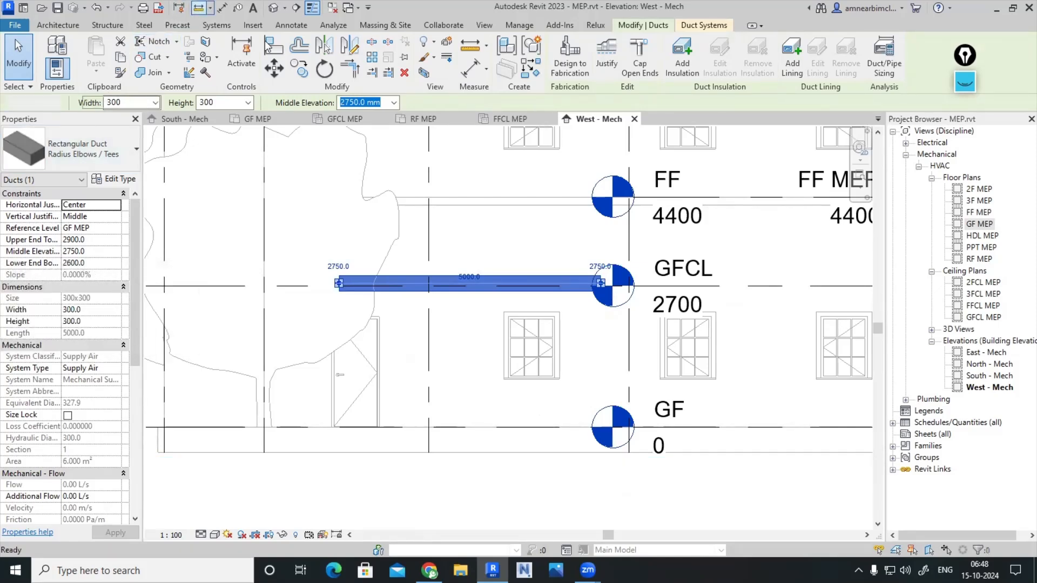
{"action": "left_click", "coordinate": [199, 8]}
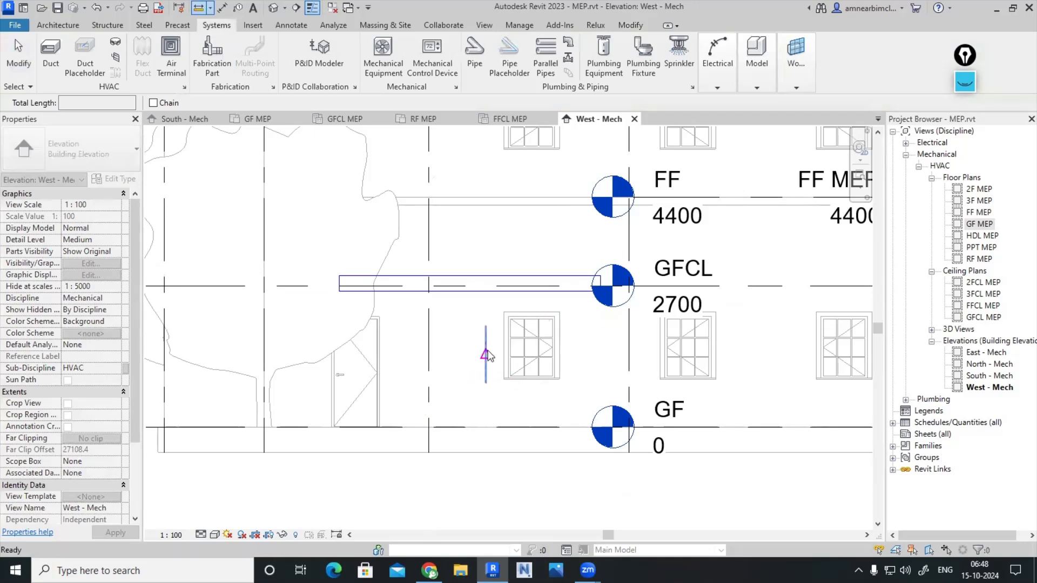
{"action": "key", "text": "Escape"}
{"action": "left_click", "coordinate": [475, 286]}
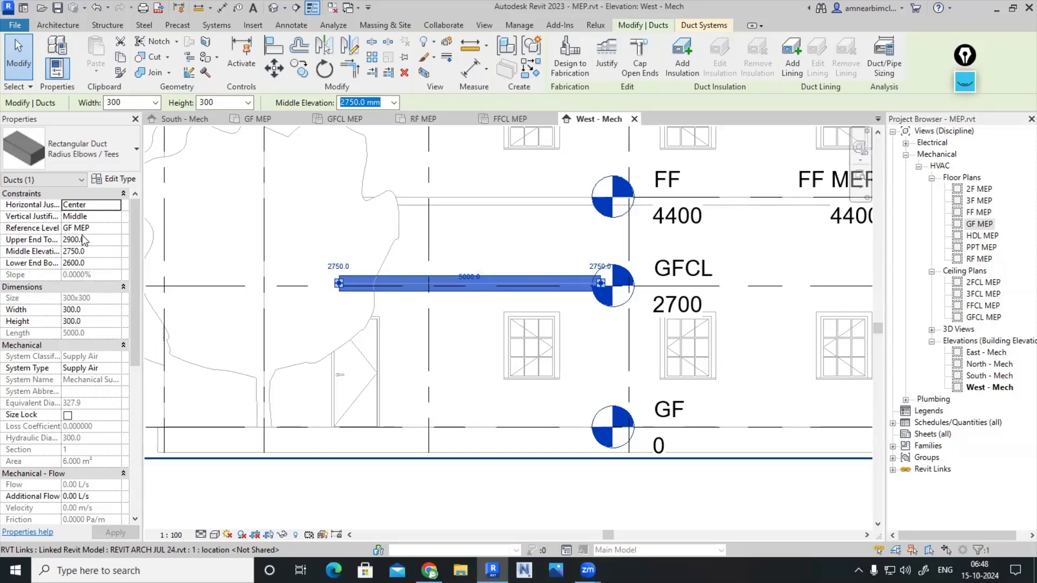
{"action": "left_click", "coordinate": [111, 228]}
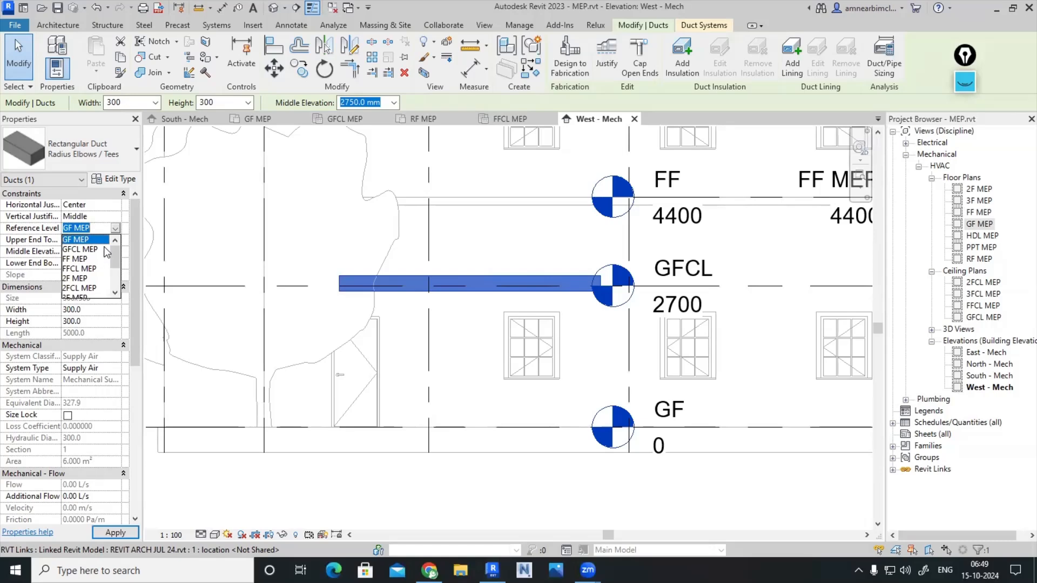
{"action": "left_click", "coordinate": [115, 228]}
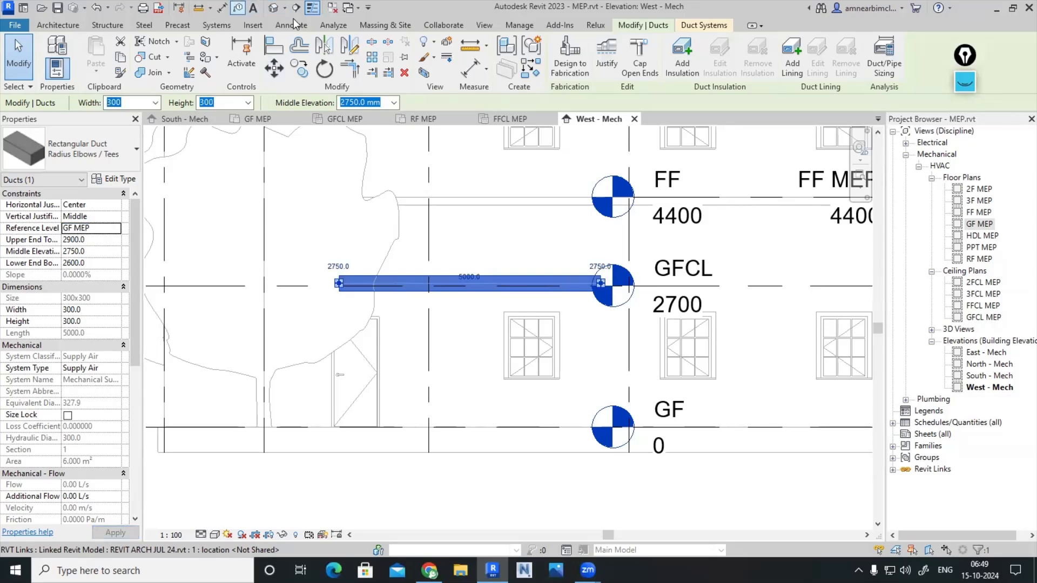
Measure from the GF level up to the duct's underside and centreline, and compare with the duct's upper, middle and lower elevation properties
{"action": "left_click", "coordinate": [199, 7]}
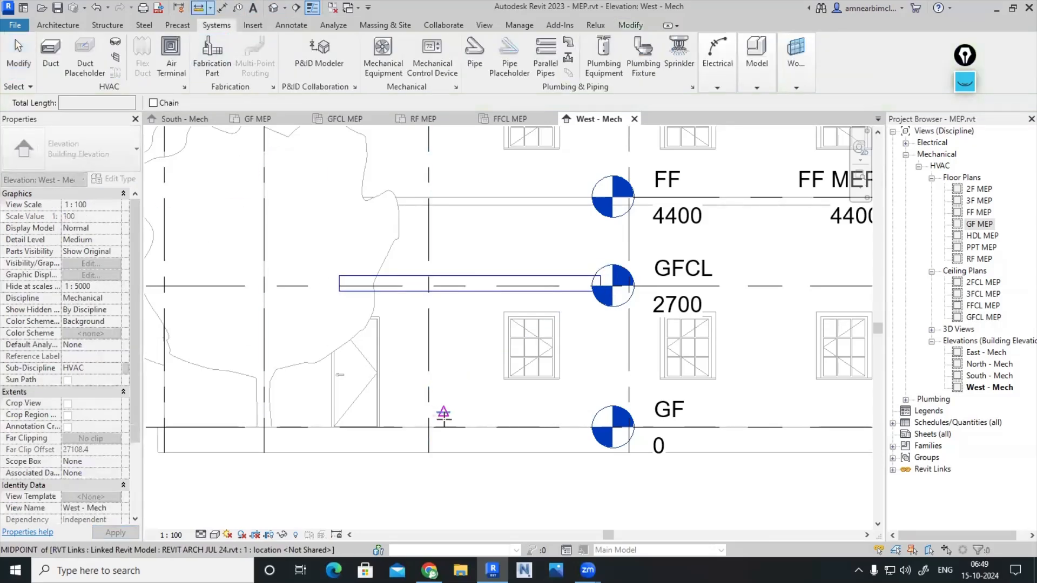
{"action": "left_click", "coordinate": [458, 427]}
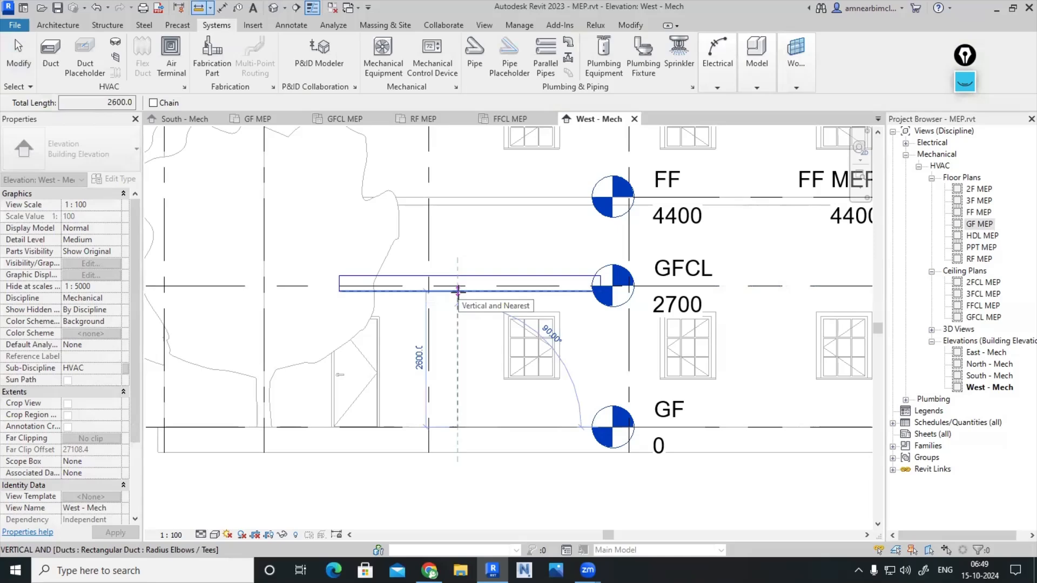
{"action": "scroll", "coordinate": [458, 291], "scroll_direction": "up", "scroll_amount": 4}
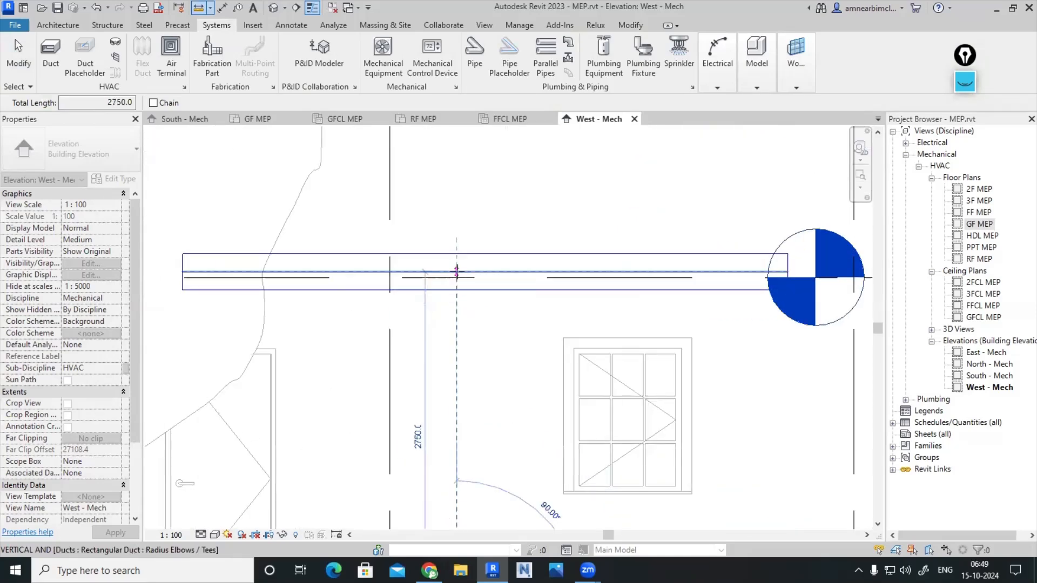
{"action": "key", "text": "Escape"}
{"action": "key", "text": "Escape"}
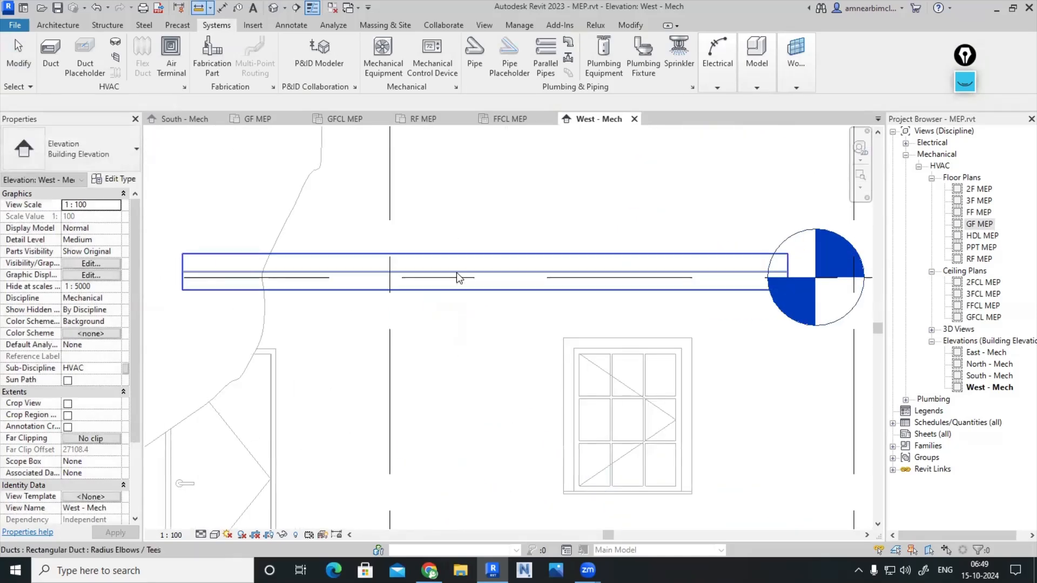
{"action": "left_click", "coordinate": [455, 259]}
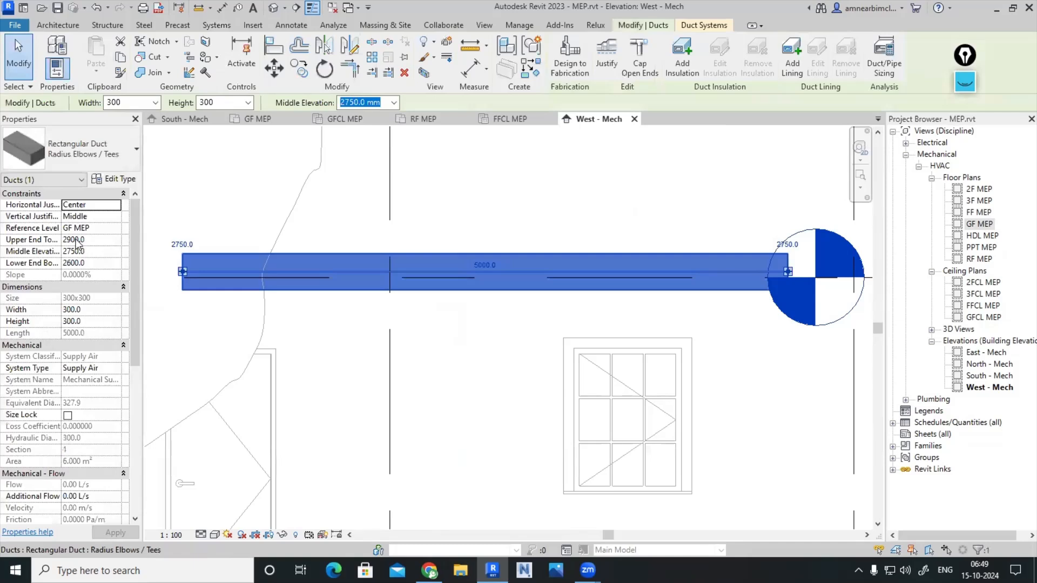
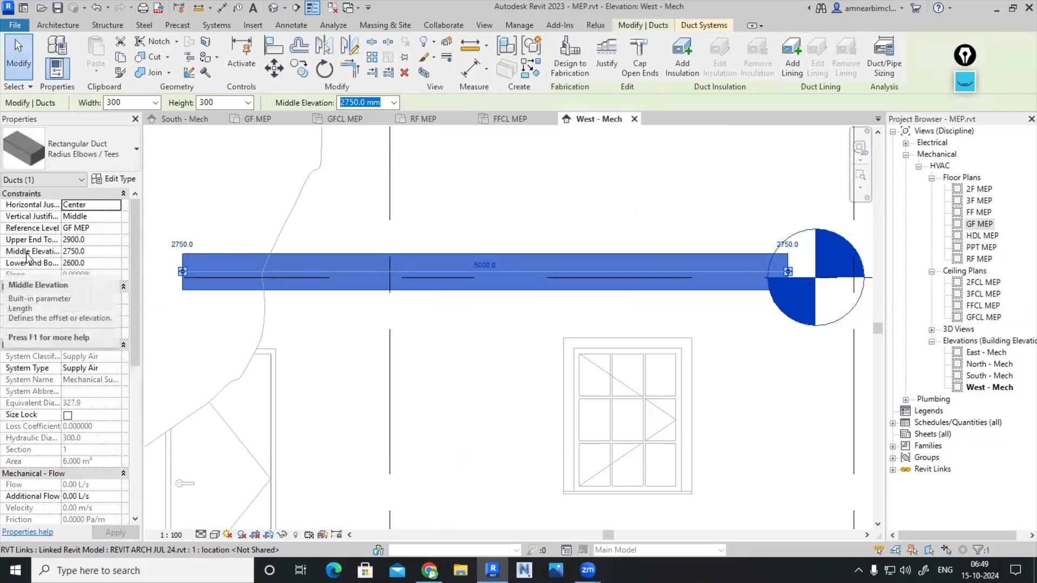
Add Duct Wrap insulation with a thickness of 25 mm to the duct in the West - Mech elevation
{"action": "scroll", "coordinate": [328, 272], "scroll_direction": "down", "scroll_amount": 3}
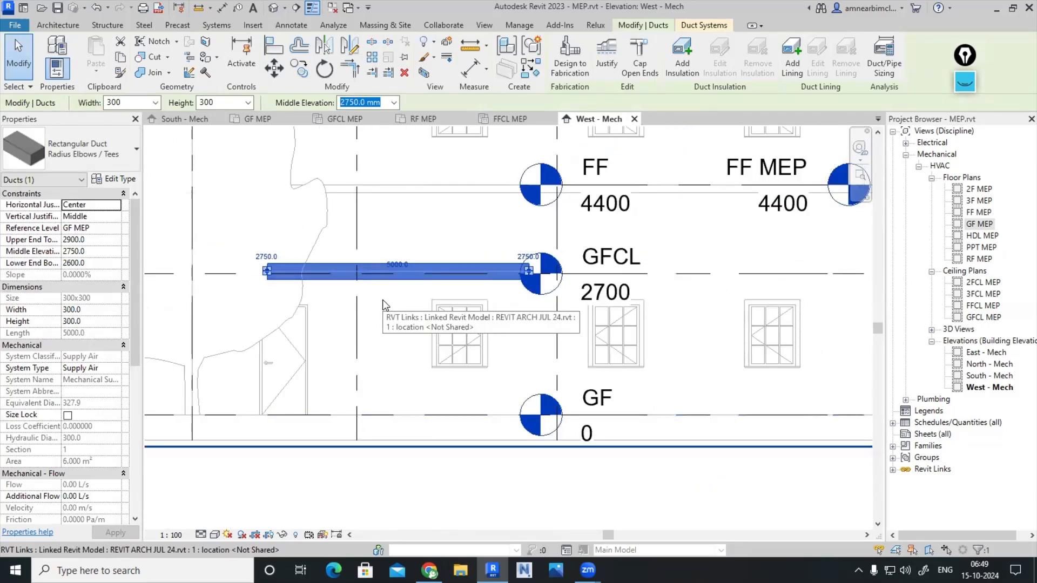
{"action": "scroll", "coordinate": [416, 276], "scroll_direction": "up", "scroll_amount": 5}
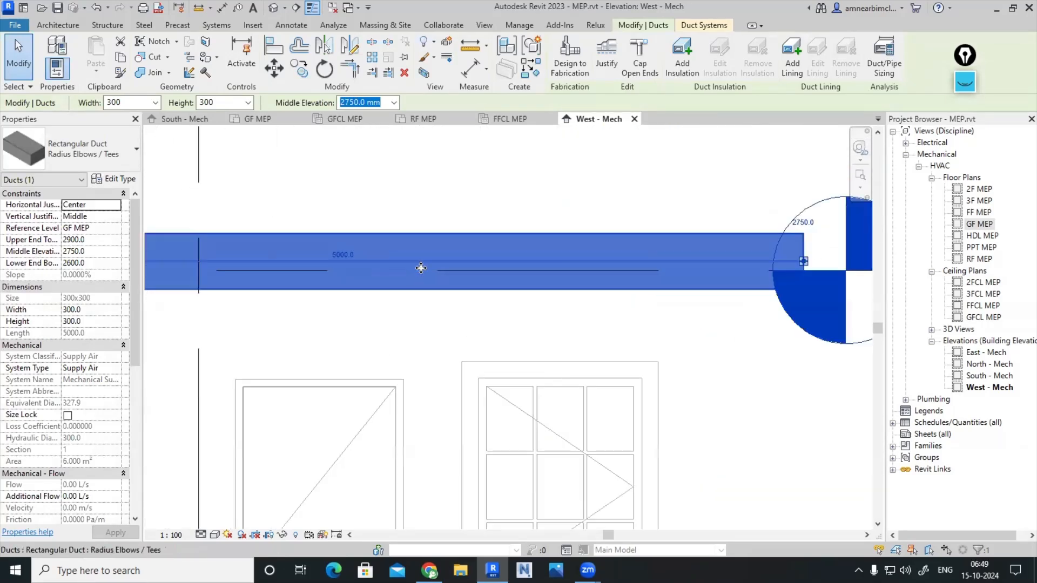
{"action": "left_click", "coordinate": [411, 294]}
{"action": "left_click", "coordinate": [413, 290]}
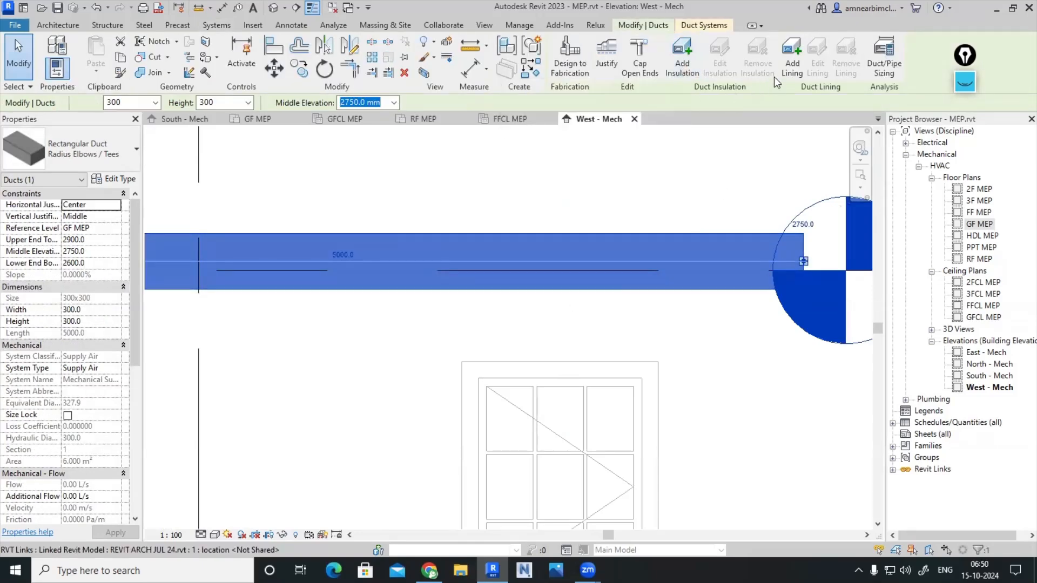
{"action": "left_click", "coordinate": [676, 71]}
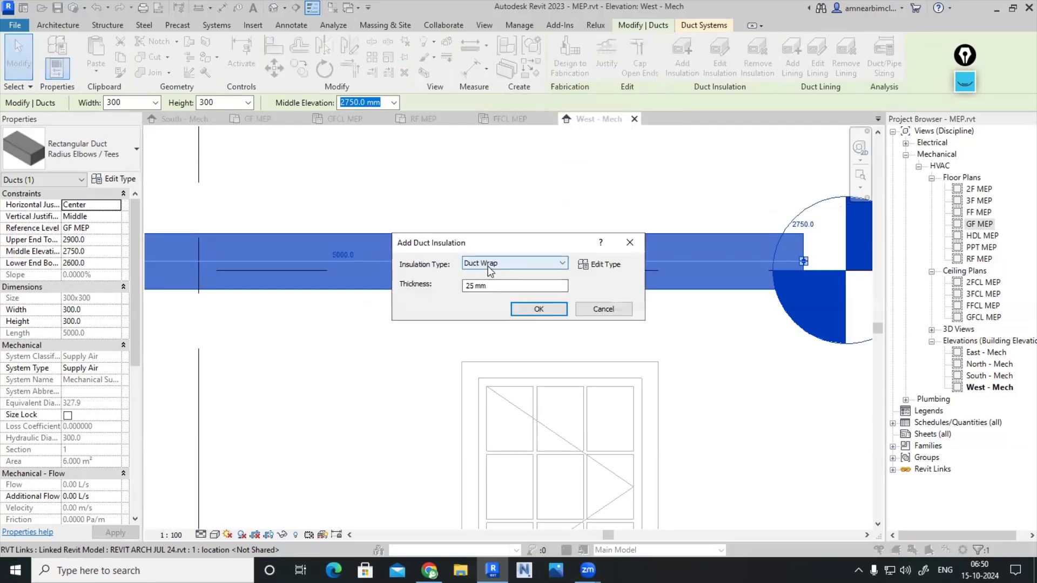
{"action": "left_click", "coordinate": [538, 310]}
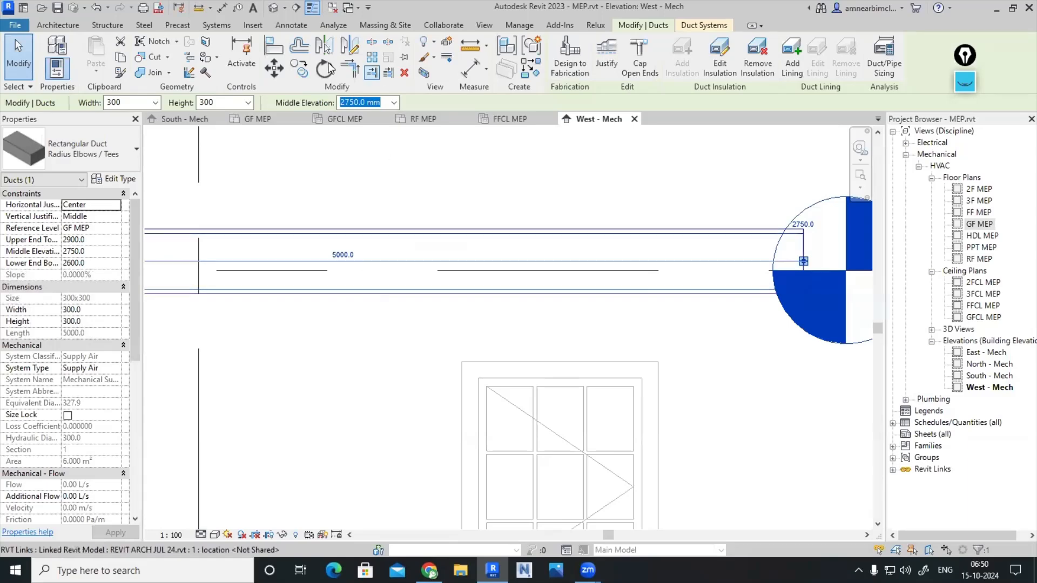
Measure from the GF level up to the insulated duct's underside and compare with the duct's elevation properties
{"action": "left_click", "coordinate": [198, 8]}
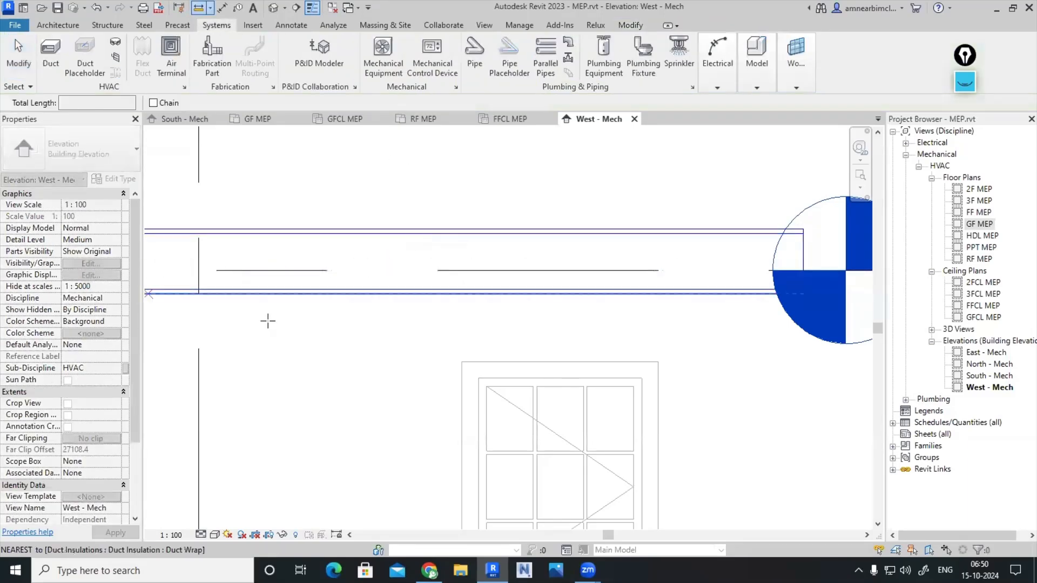
{"action": "scroll", "coordinate": [268, 321], "scroll_direction": "down", "scroll_amount": 5}
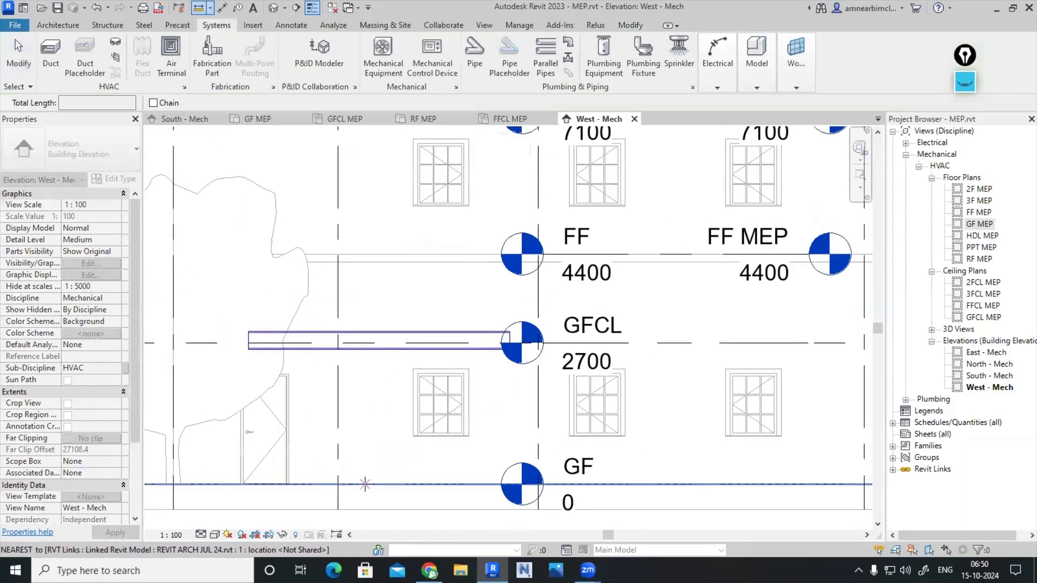
{"action": "left_click", "coordinate": [365, 484]}
{"action": "scroll", "coordinate": [365, 368], "scroll_direction": "up", "scroll_amount": 5}
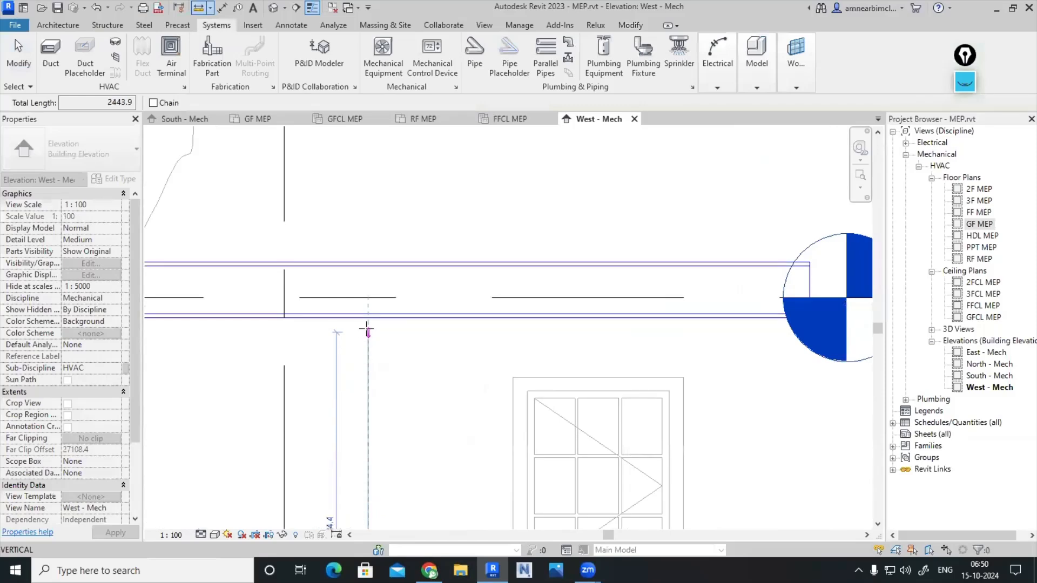
{"action": "scroll", "coordinate": [368, 313], "scroll_direction": "down", "scroll_amount": 1}
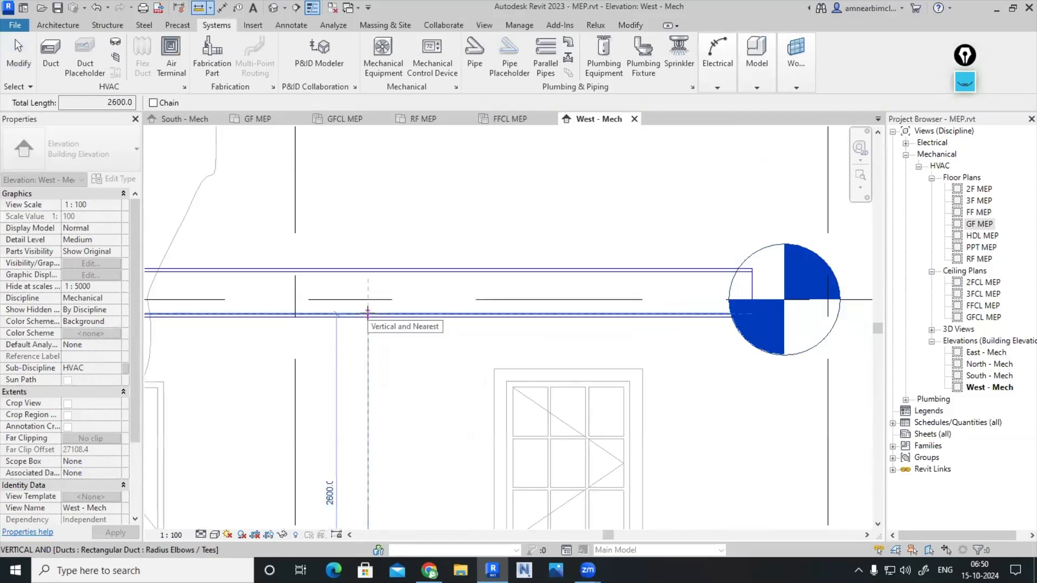
{"action": "key", "text": "Escape"}
{"action": "key", "text": "Escape"}
{"action": "scroll", "coordinate": [370, 312], "scroll_direction": "up", "scroll_amount": 3}
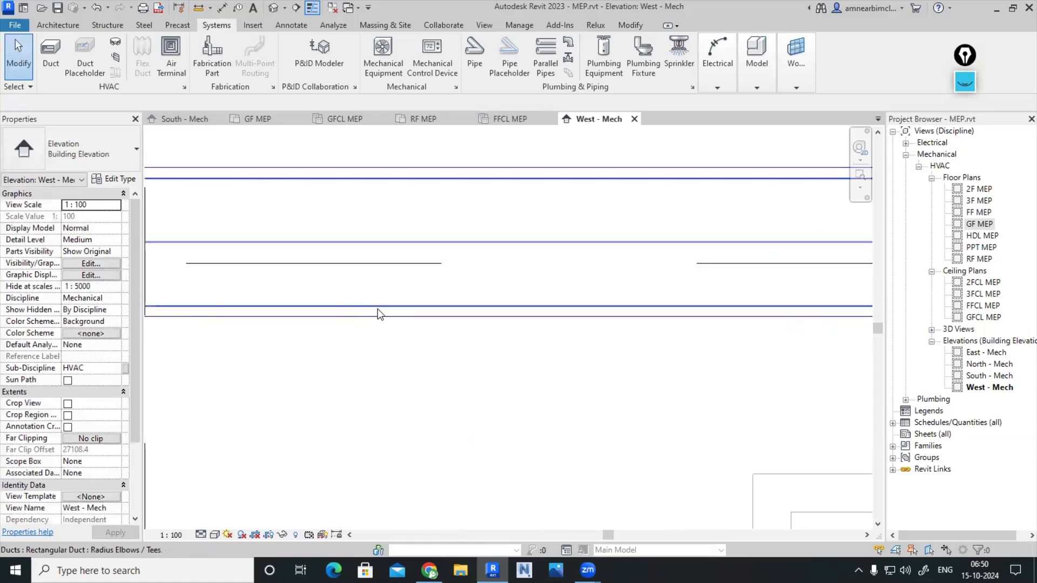
{"action": "left_click", "coordinate": [378, 311]}
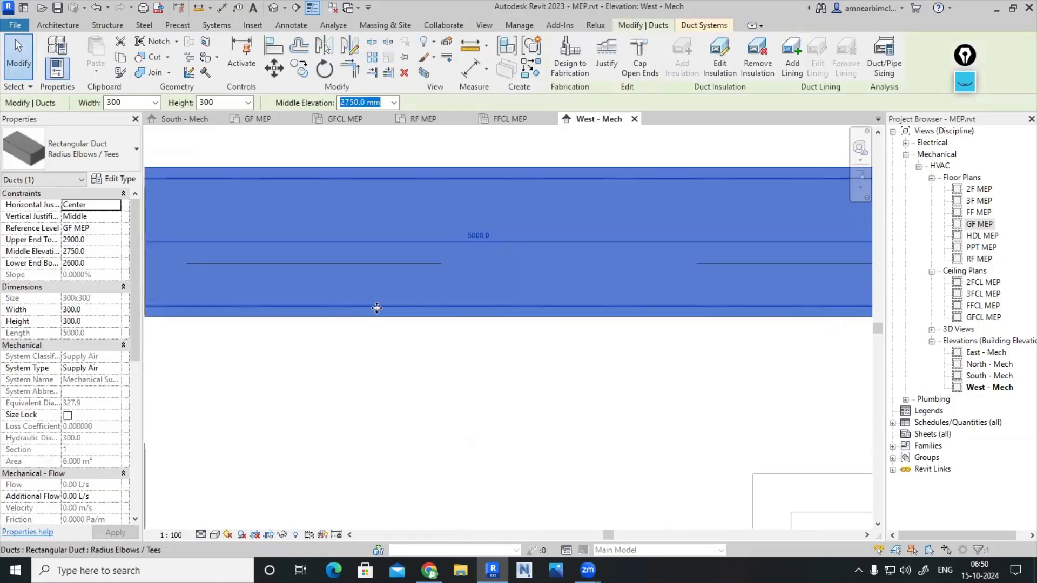
Undo the insulation added to the duct and show the duct beside the GF and GFCL levels
{"action": "left_click", "coordinate": [414, 427]}
{"action": "key", "text": "ctrl+z"}
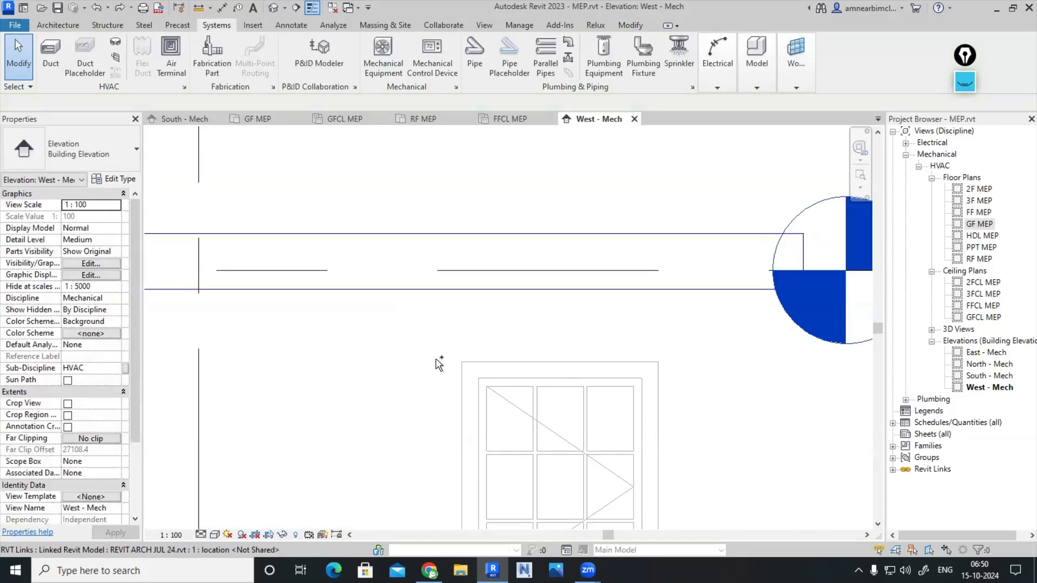
{"action": "scroll", "coordinate": [416, 328], "scroll_direction": "down", "scroll_amount": 4}
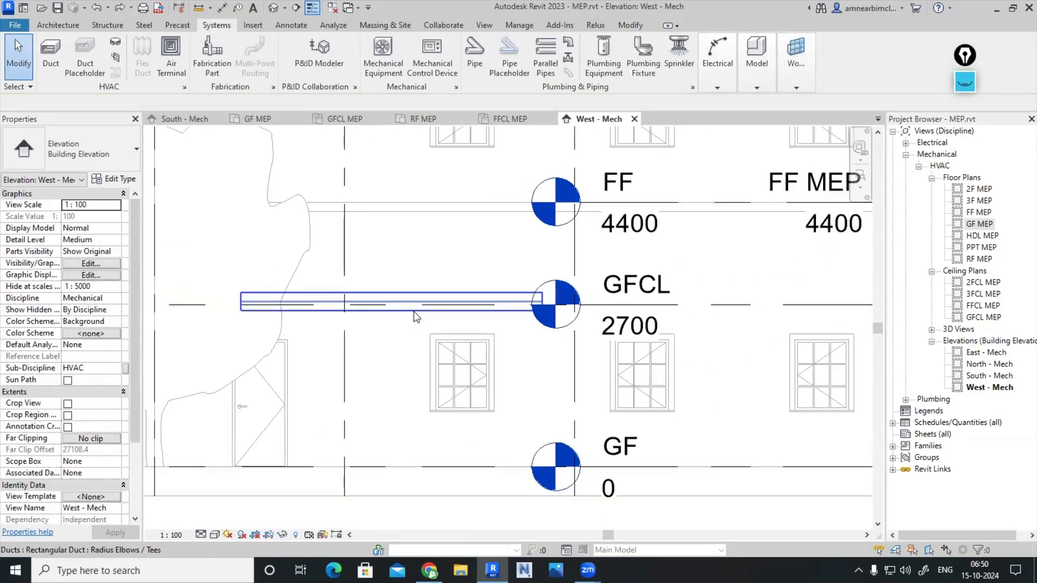
Reopen the GF MEP floor plan and examine the duct beside the west wall and the plan's view properties
{"action": "double_click", "coordinate": [987, 227]}
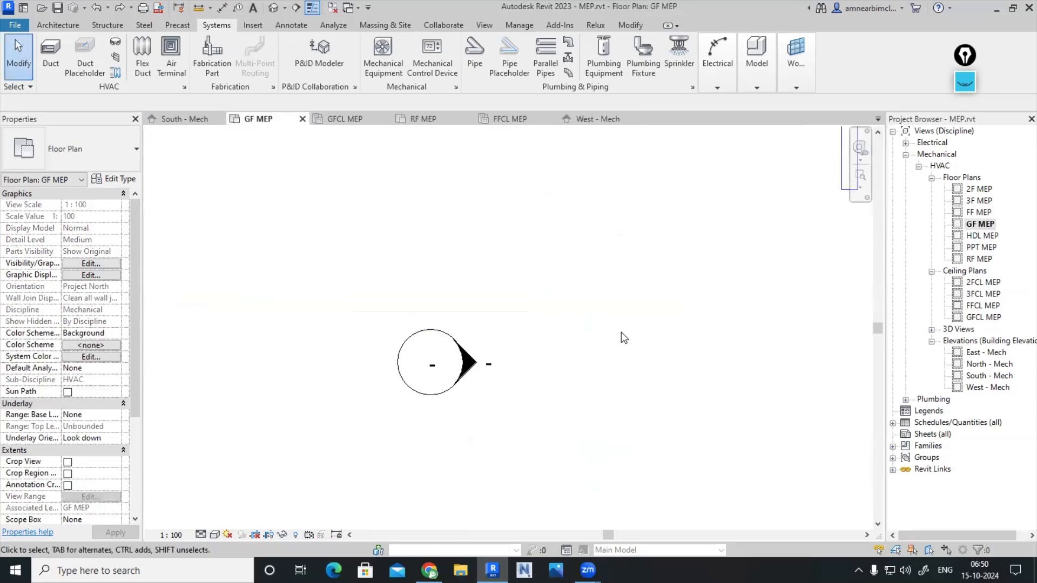
{"action": "scroll", "coordinate": [556, 336], "scroll_direction": "down", "scroll_amount": 5}
{"action": "middle_click_drag", "start_coordinate": [543, 321], "coordinate": [437, 326]}
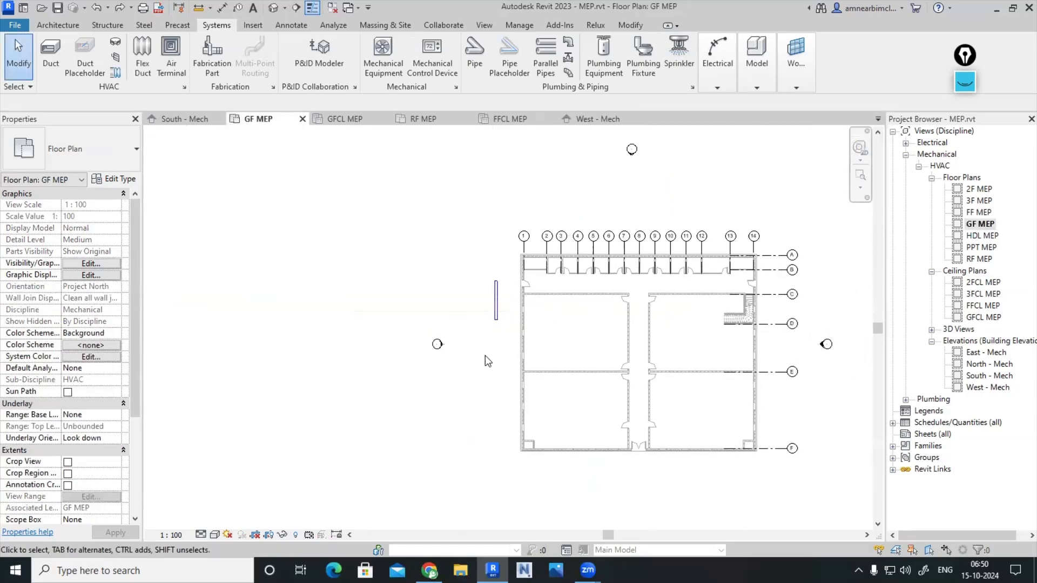
{"action": "scroll", "coordinate": [483, 260], "scroll_direction": "up", "scroll_amount": 4}
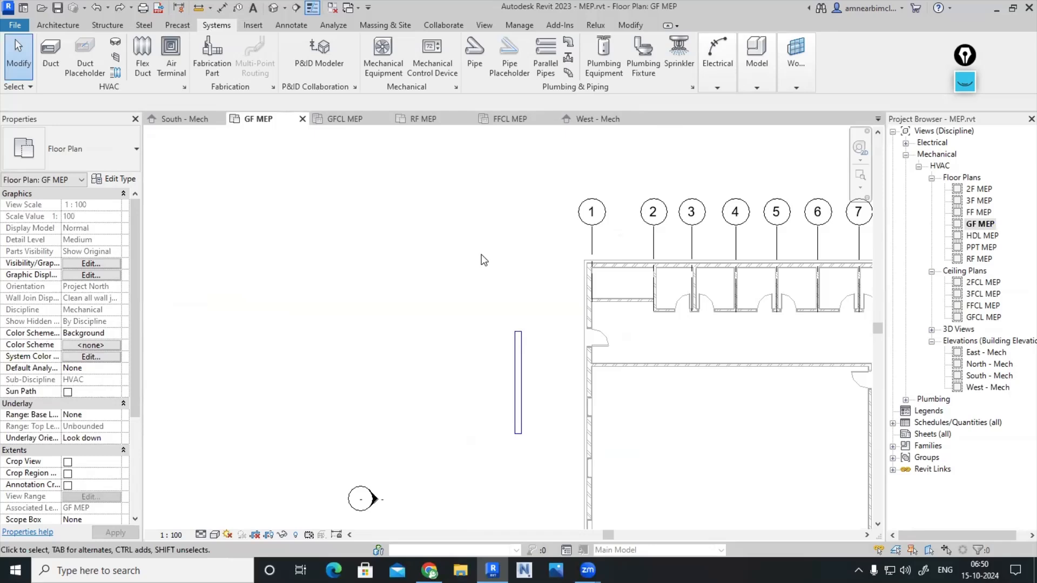
{"action": "scroll", "coordinate": [533, 408], "scroll_direction": "up", "scroll_amount": 3}
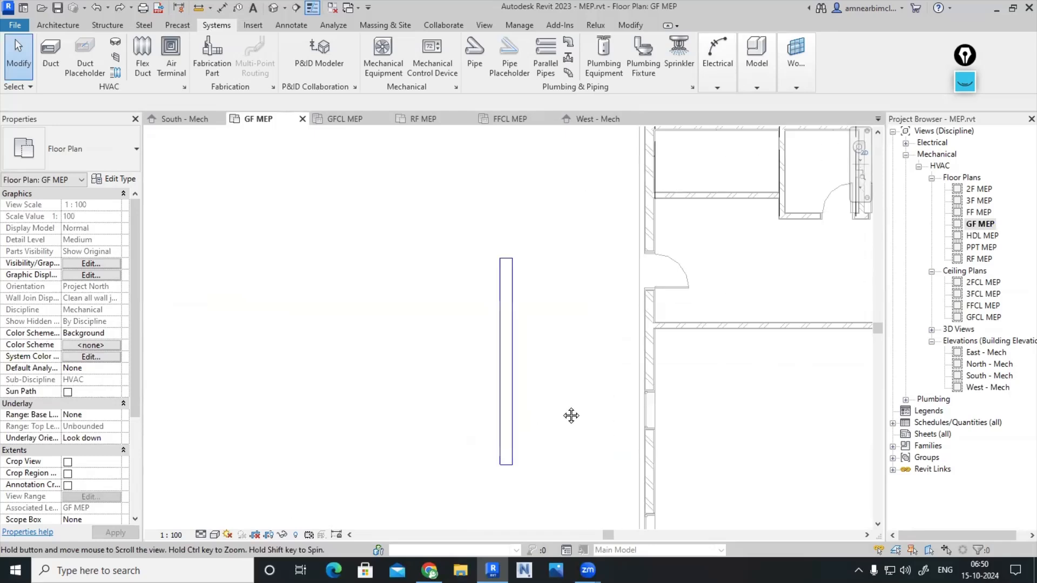
{"action": "middle_click_drag", "start_coordinate": [572, 356], "coordinate": [485, 347]}
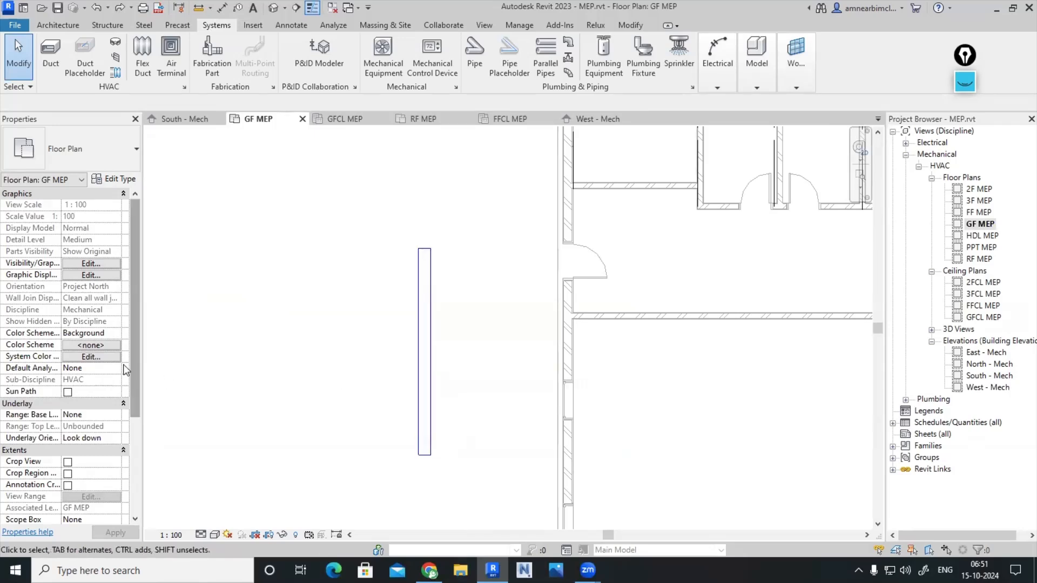
{"action": "scroll", "coordinate": [120, 369], "scroll_direction": "down", "scroll_amount": 2}
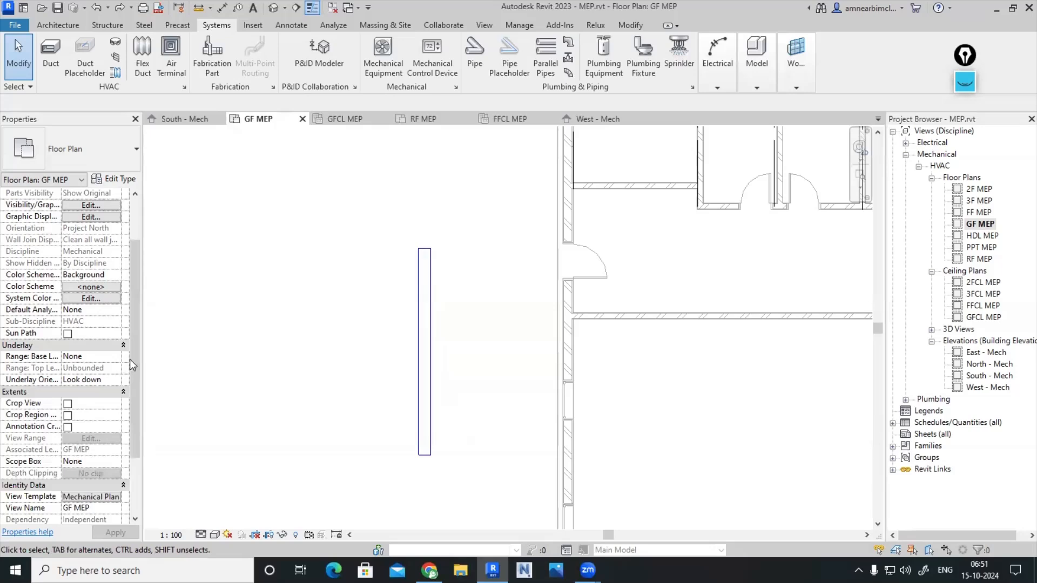
{"action": "scroll", "coordinate": [280, 373], "scroll_direction": "up", "scroll_amount": 3}
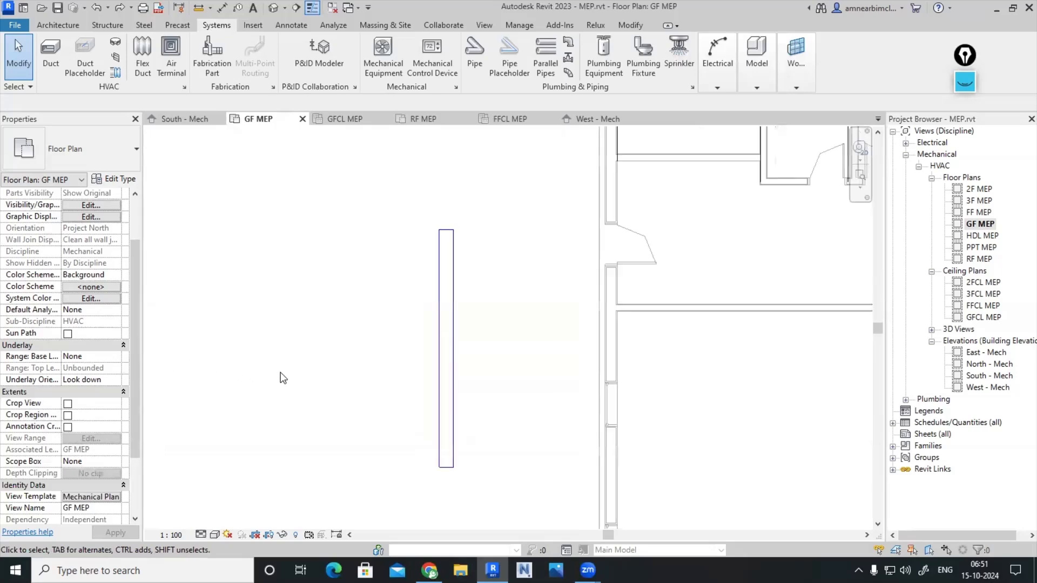
{"action": "scroll", "coordinate": [282, 373], "scroll_direction": "down", "scroll_amount": 1}
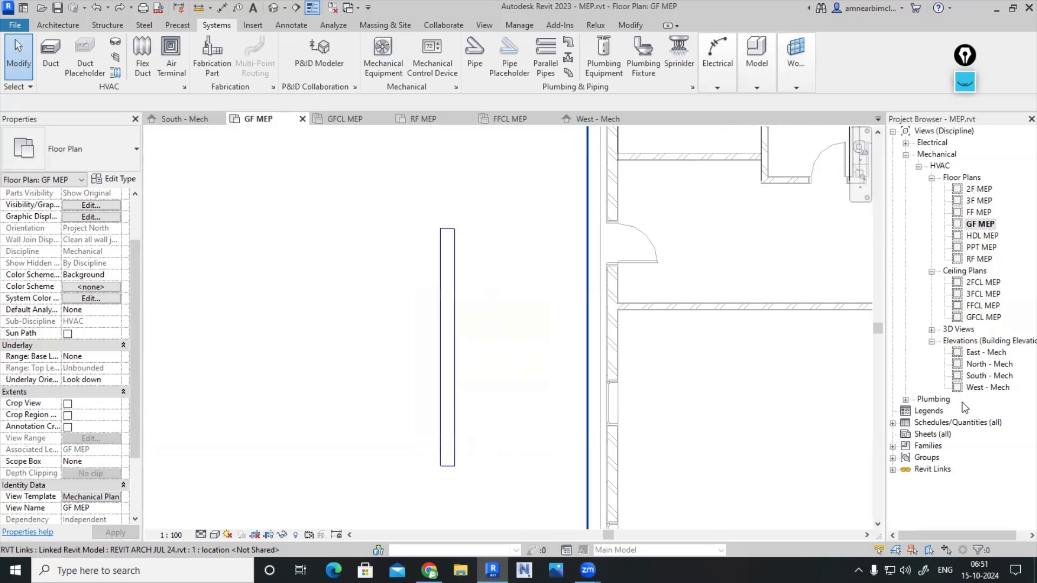
Duplicate the Supply Air duct system type among the project's families
{"action": "left_click", "coordinate": [893, 446]}
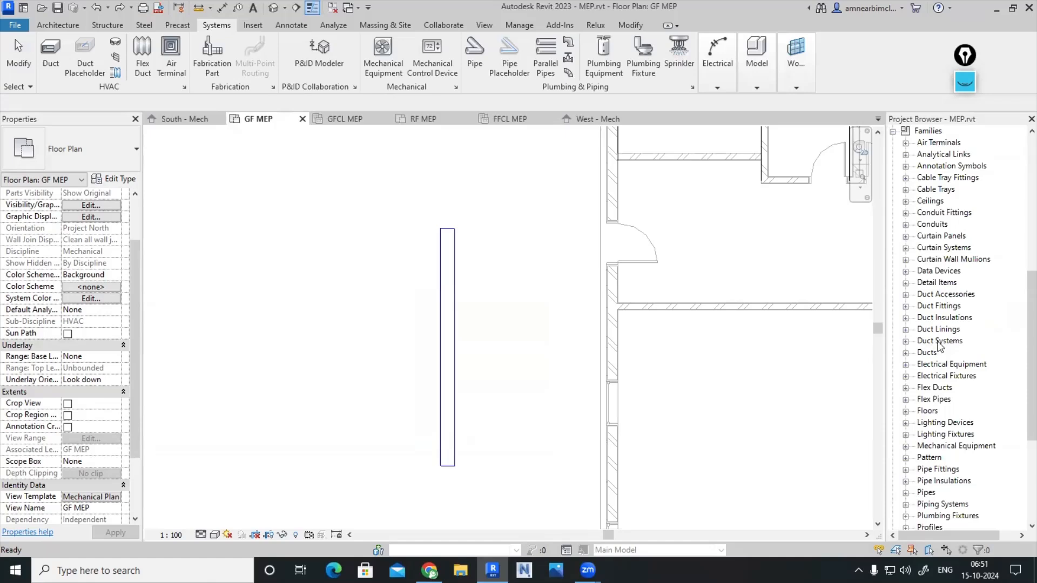
{"action": "left_click", "coordinate": [906, 342]}
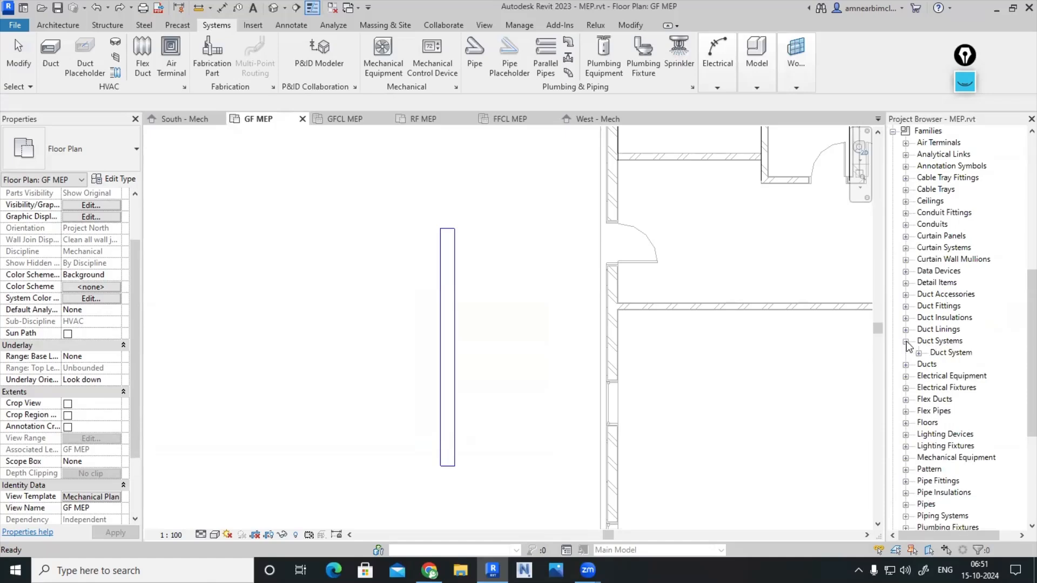
{"action": "left_click", "coordinate": [919, 353]}
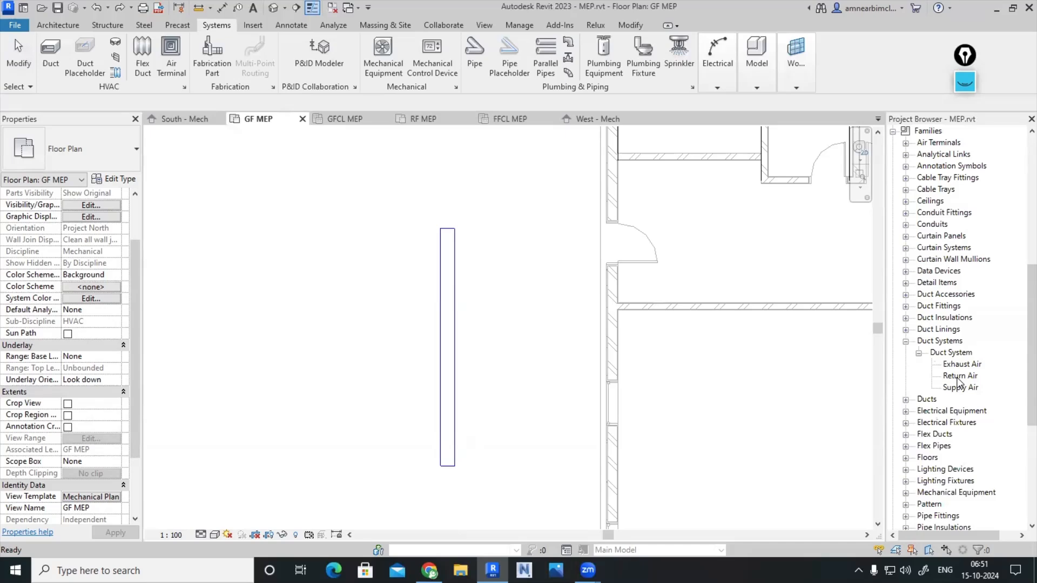
{"action": "left_click", "coordinate": [960, 388]}
{"action": "right_click", "coordinate": [962, 391]}
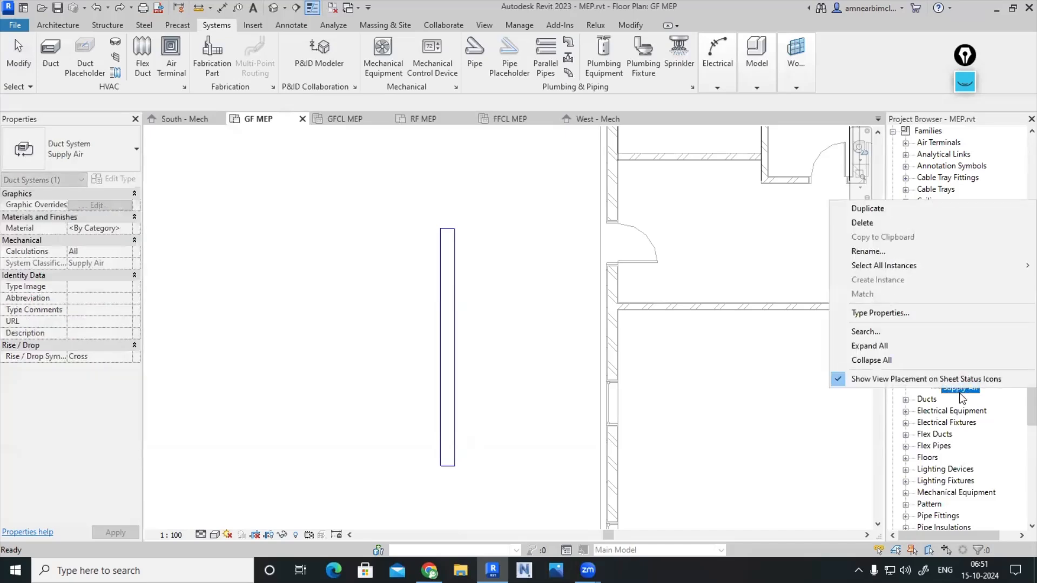
{"action": "left_click", "coordinate": [867, 209]}
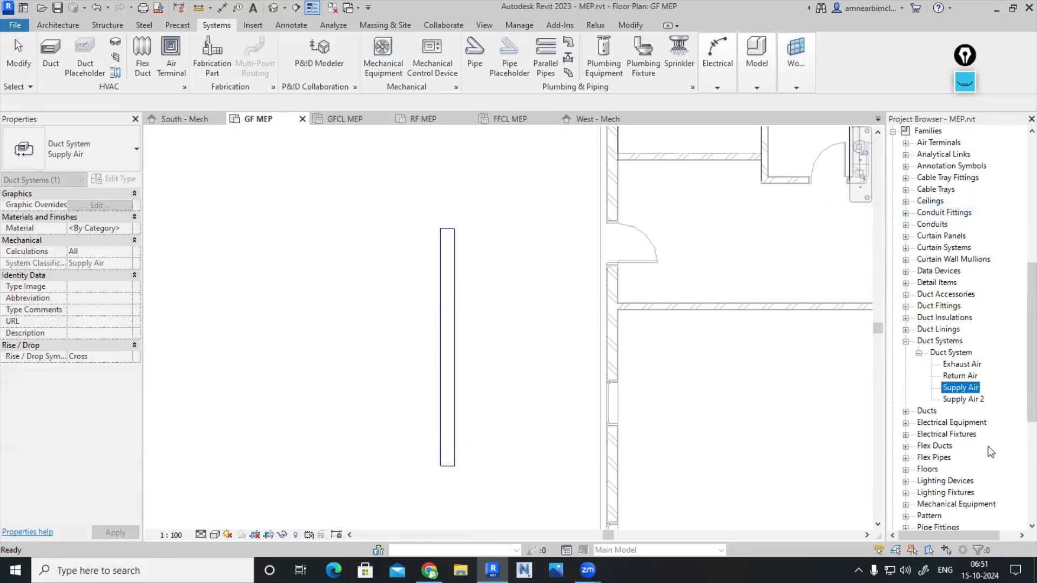
Rename the duplicated supply air duct system as Fresh Air
{"action": "left_click", "coordinate": [977, 400]}
{"action": "right_click", "coordinate": [978, 401]}
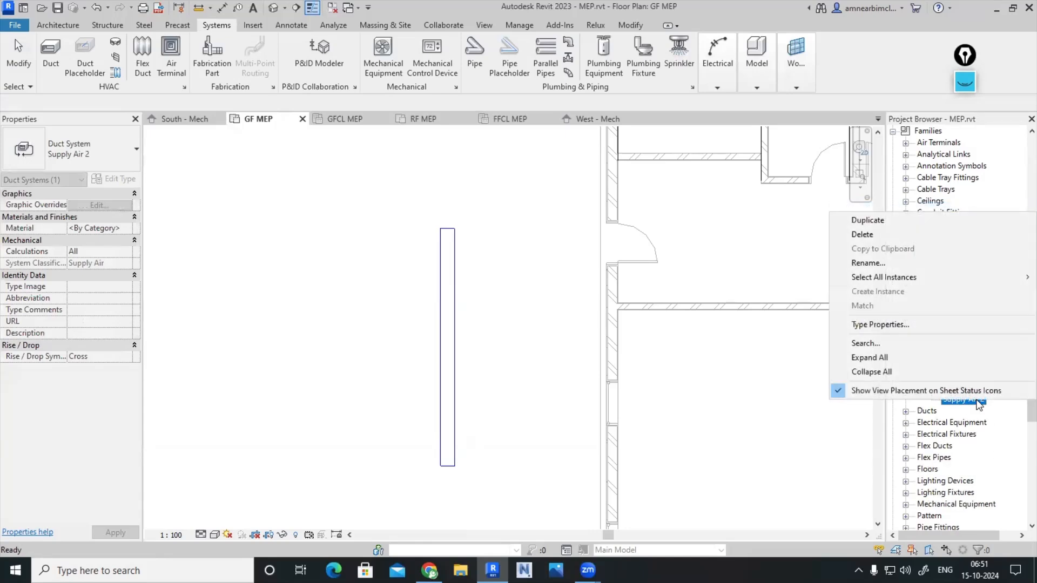
{"action": "left_click", "coordinate": [868, 263]}
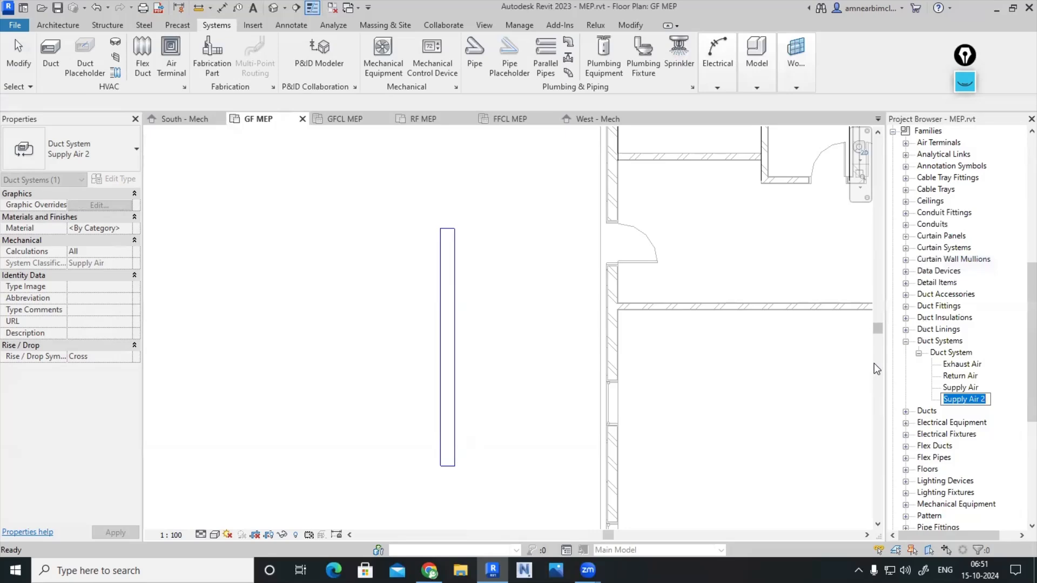
{"action": "type", "text": "fresh air"}
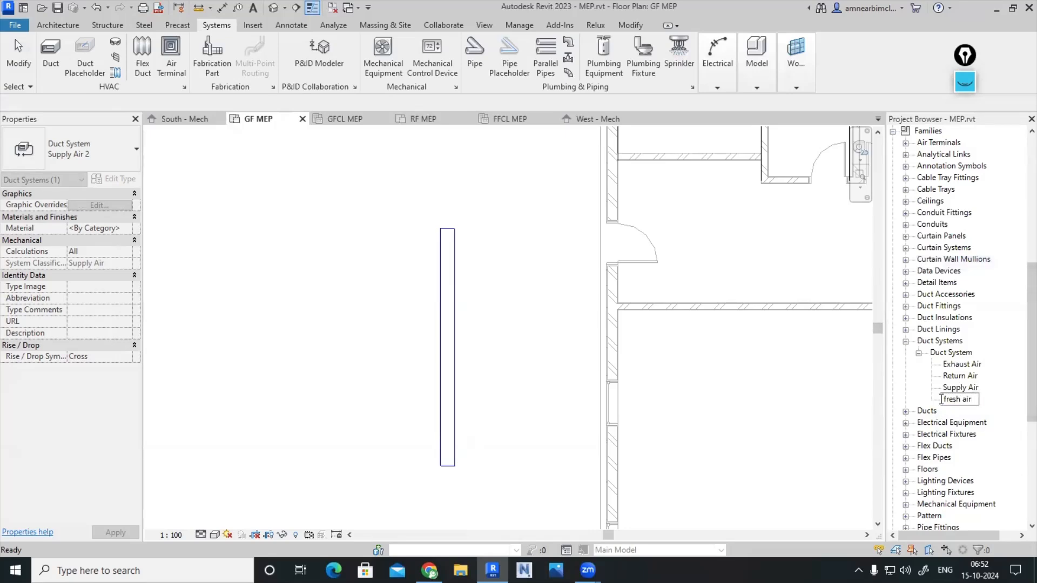
{"action": "left_click", "coordinate": [945, 399]}
{"action": "key", "text": "BackSpace"}
{"action": "type", "text": "F"}
{"action": "left_click", "coordinate": [965, 399]}
{"action": "key", "text": "BackSpace"}
{"action": "type", "text": "A"}
{"action": "left_click", "coordinate": [952, 445]}
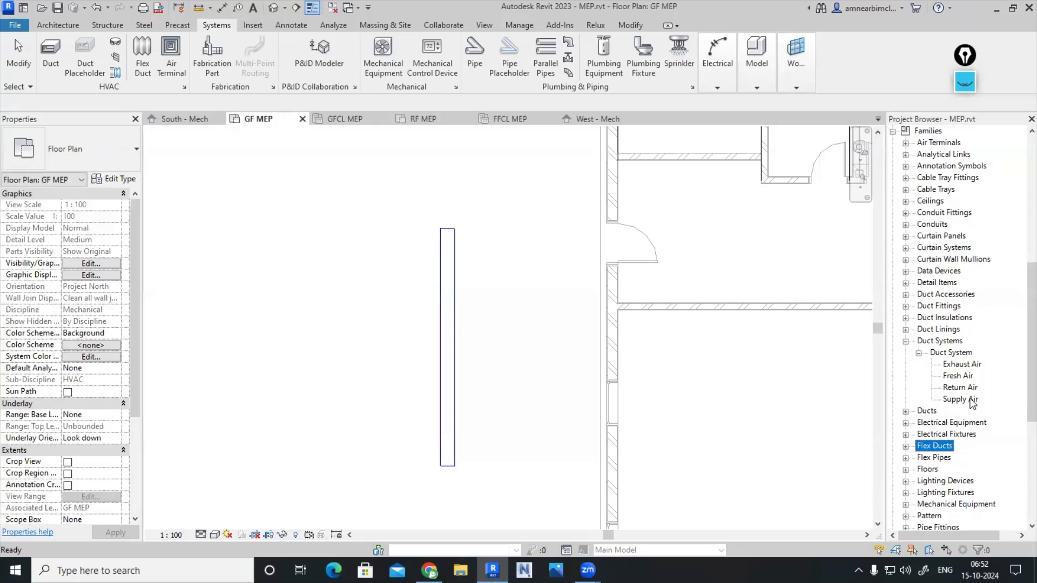
Set the Supply Air duct system's line graphics to a Solid pattern, Blue color and No Override weight
{"action": "left_click", "coordinate": [964, 404]}
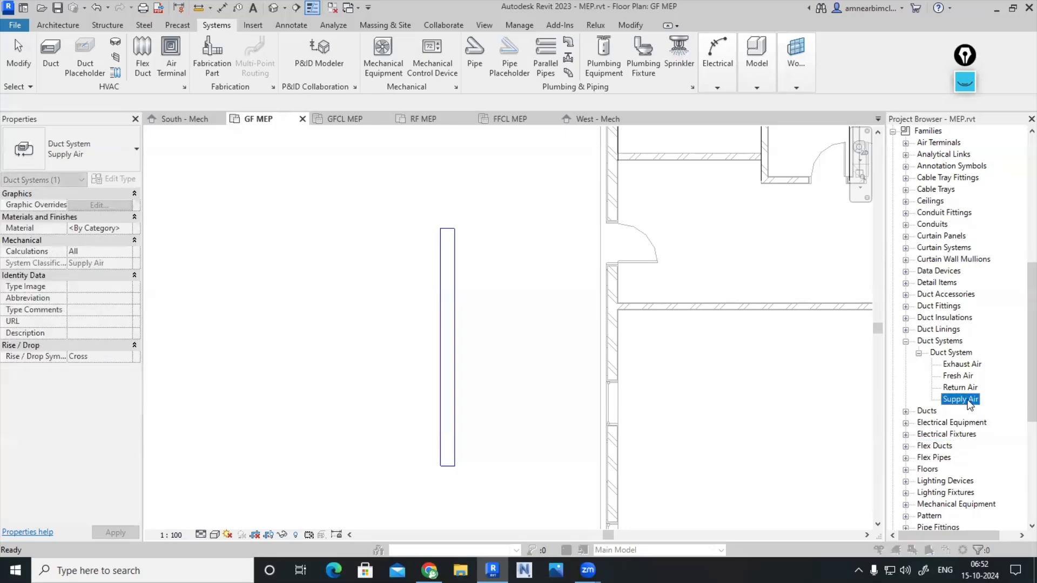
{"action": "double_click", "coordinate": [965, 403]}
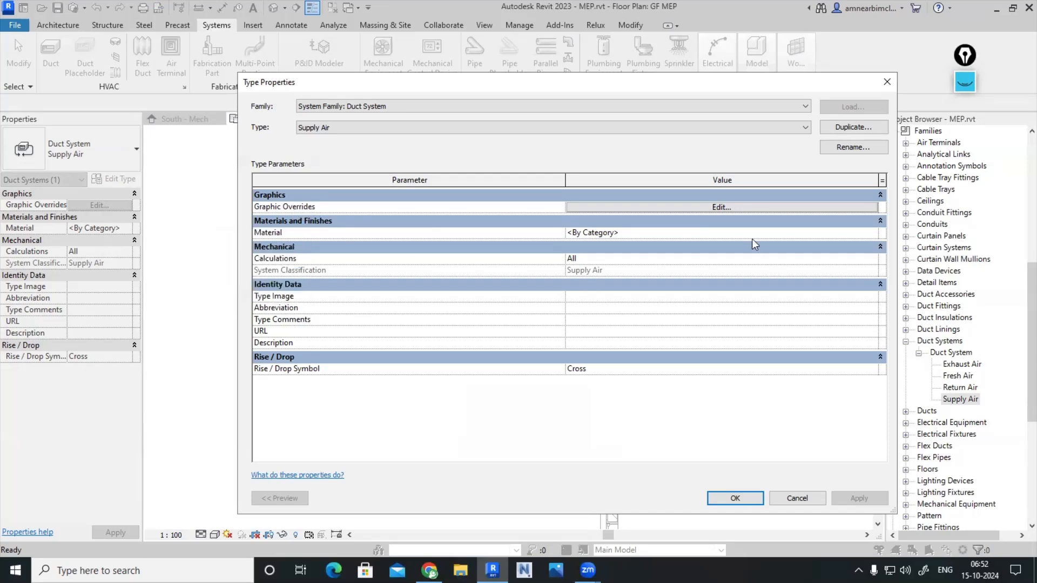
{"action": "left_click", "coordinate": [717, 207]}
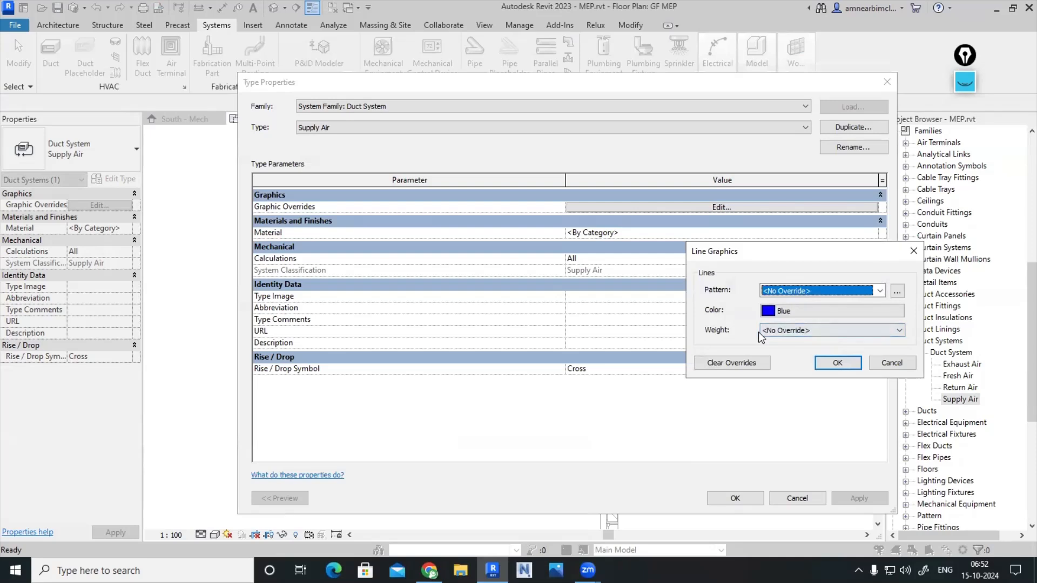
{"action": "left_click", "coordinate": [880, 292]}
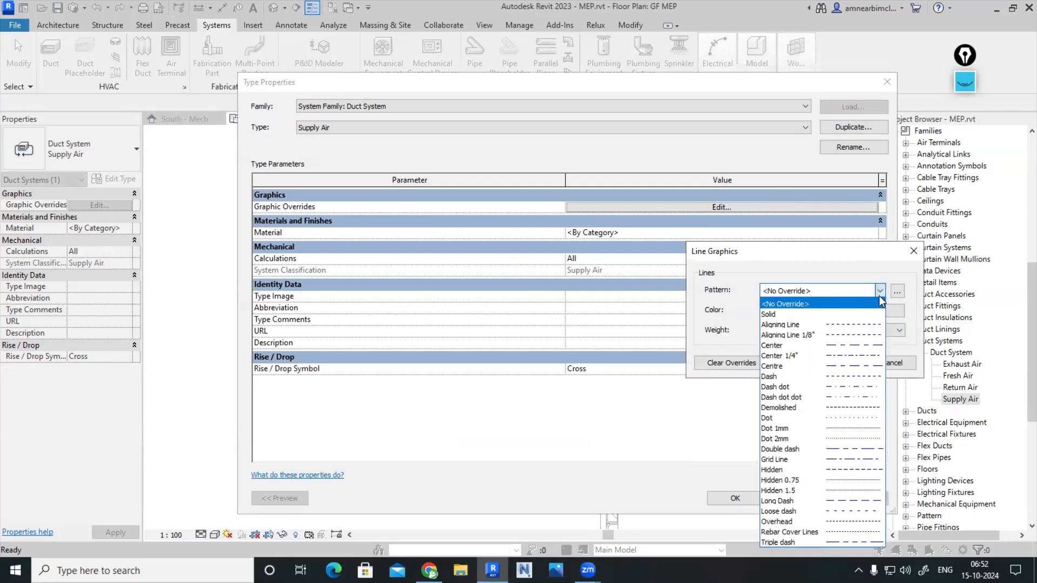
{"action": "left_click", "coordinate": [785, 315]}
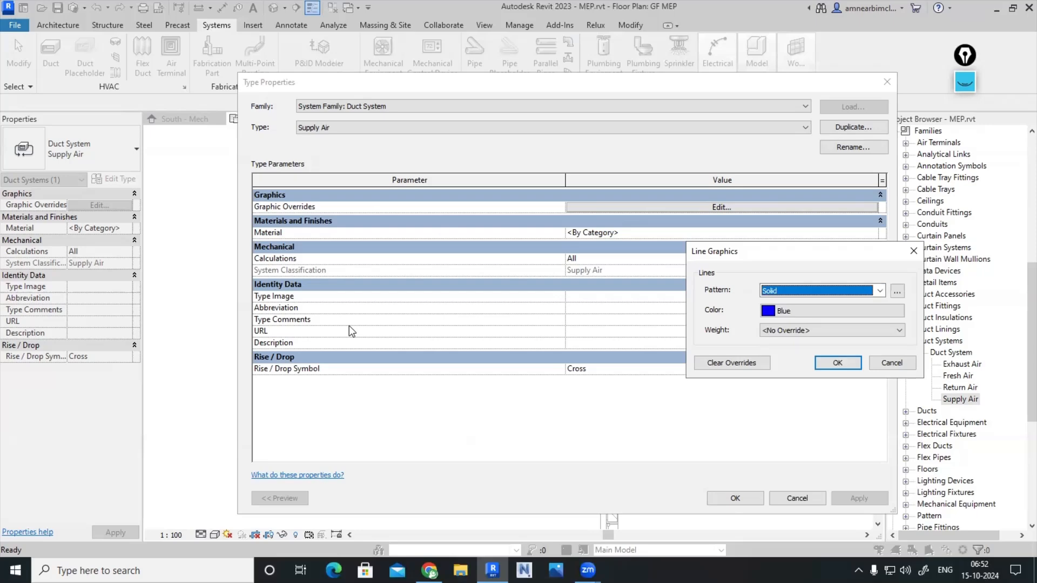
{"action": "left_click", "coordinate": [851, 315]}
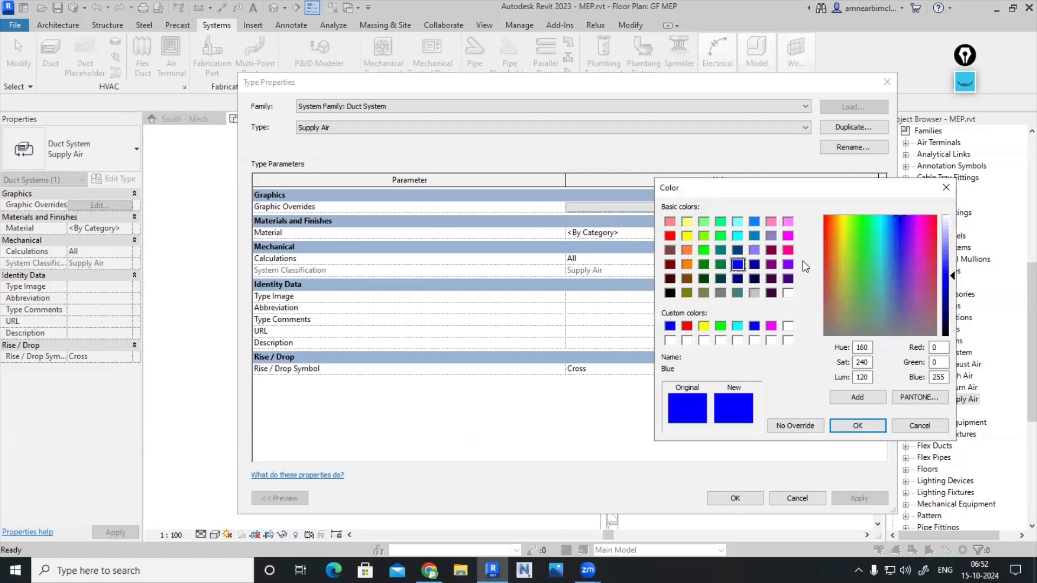
{"action": "left_click", "coordinate": [874, 429]}
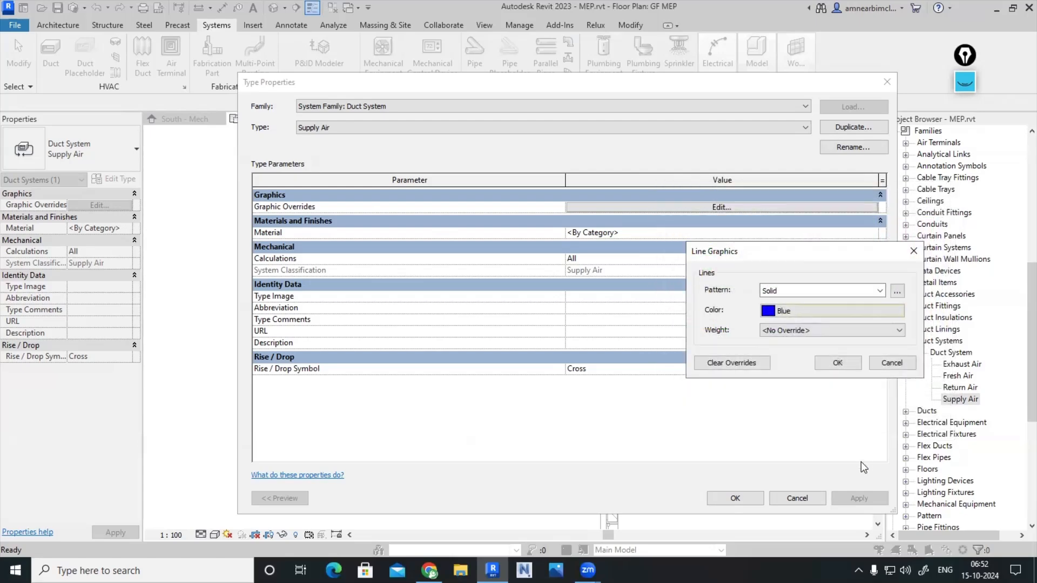
{"action": "left_click", "coordinate": [831, 330]}
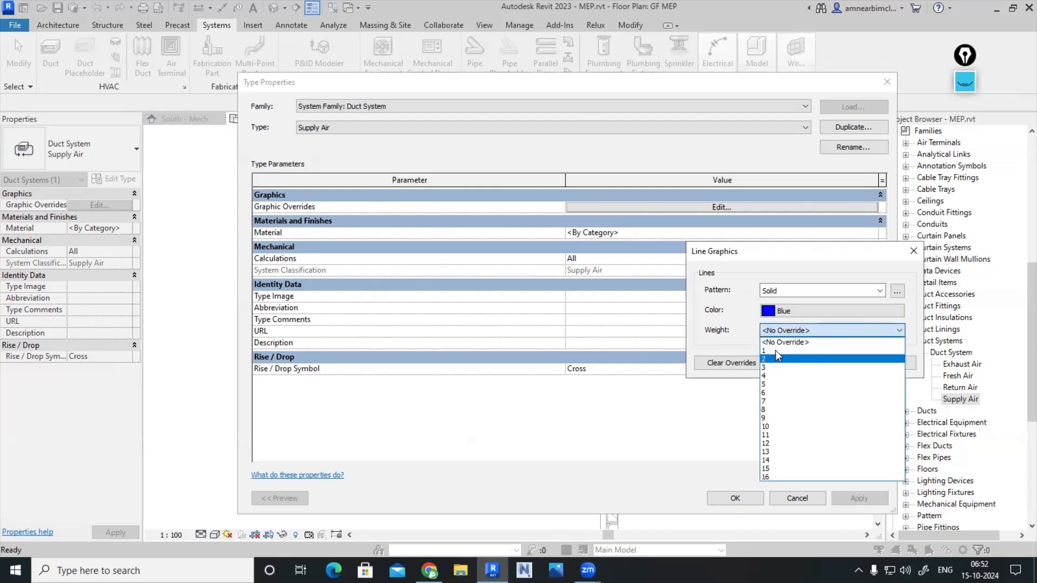
{"action": "left_click", "coordinate": [784, 342]}
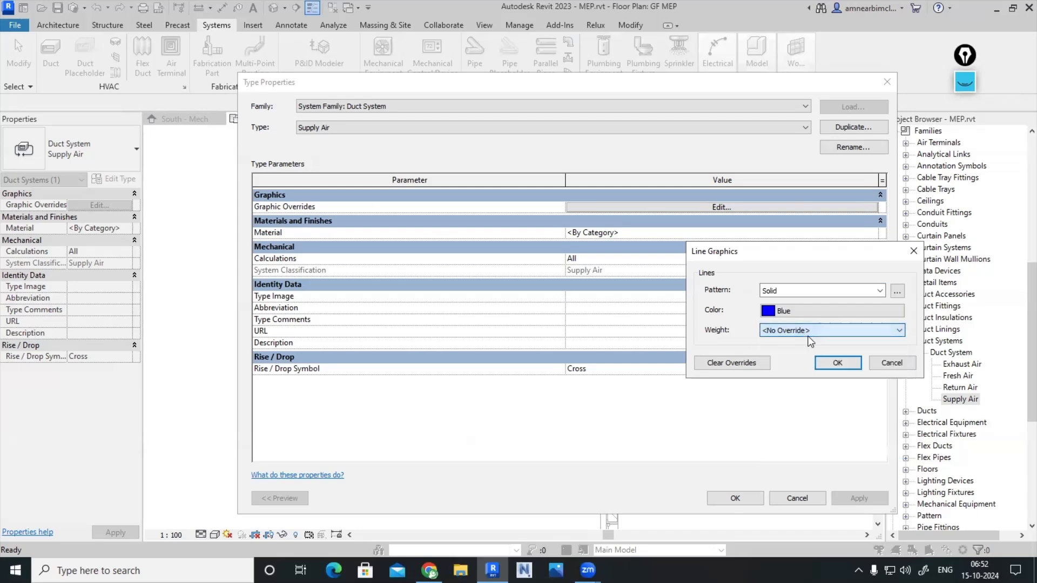
{"action": "left_click", "coordinate": [838, 364]}
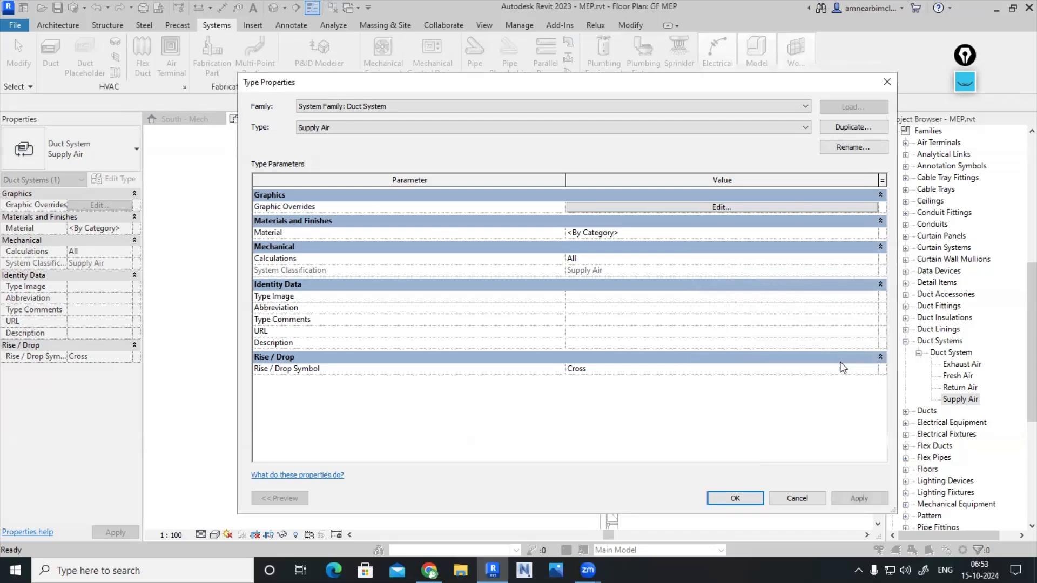
{"action": "left_click", "coordinate": [727, 502]}
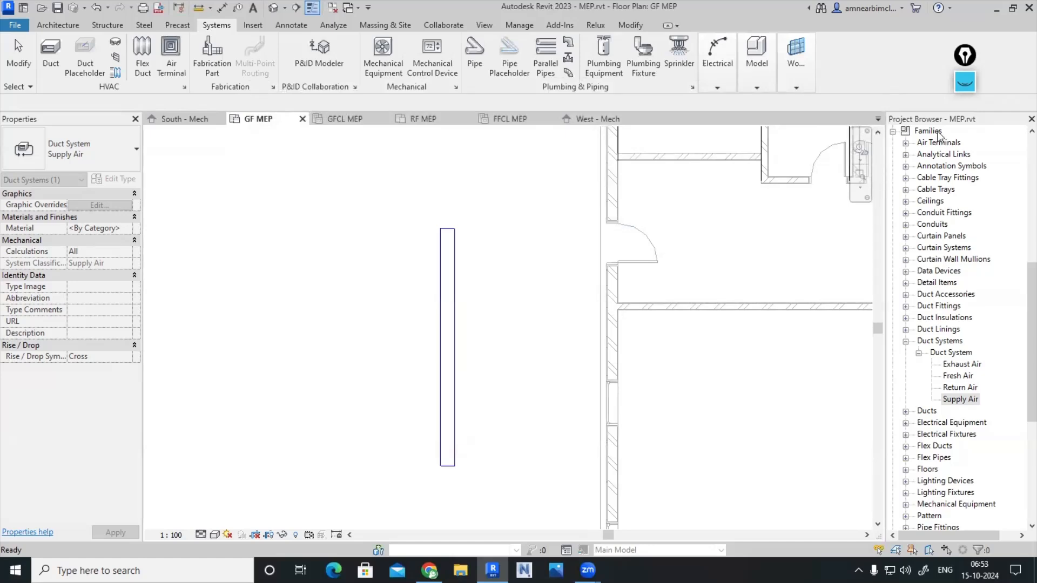
Review the graphic overrides of the Supply Air duct system type and close its properties without changes
{"action": "double_click", "coordinate": [966, 399]}
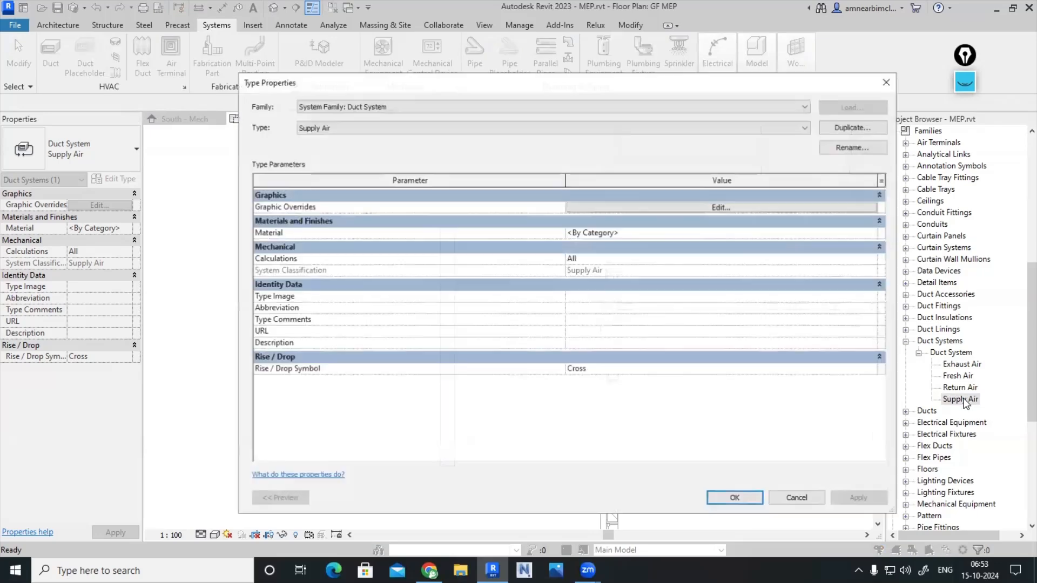
{"action": "left_click", "coordinate": [769, 206]}
{"action": "left_click", "coordinate": [904, 256]}
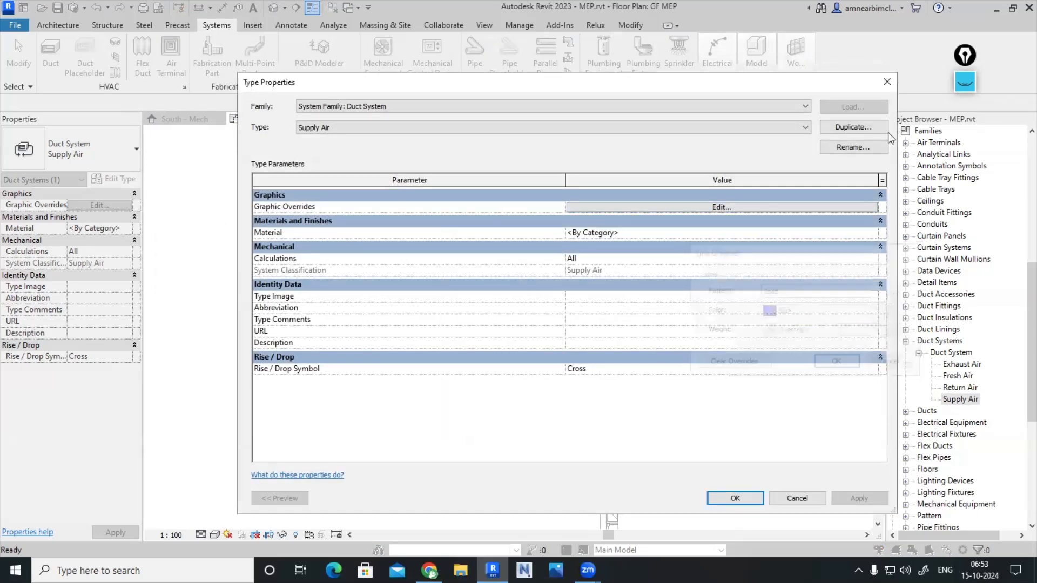
{"action": "left_click", "coordinate": [887, 82]}
Delete the existing duct outside the building's west wall
{"action": "scroll", "coordinate": [559, 313], "scroll_direction": "down", "scroll_amount": 5}
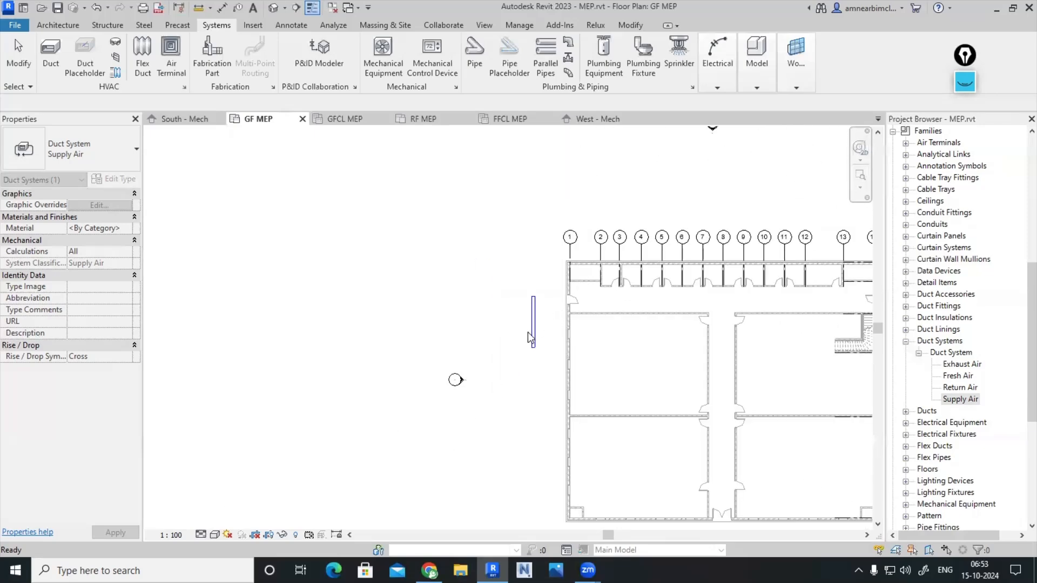
{"action": "key", "text": "Escape"}
{"action": "left_click", "coordinate": [532, 329]}
{"action": "key", "text": "Delete"}
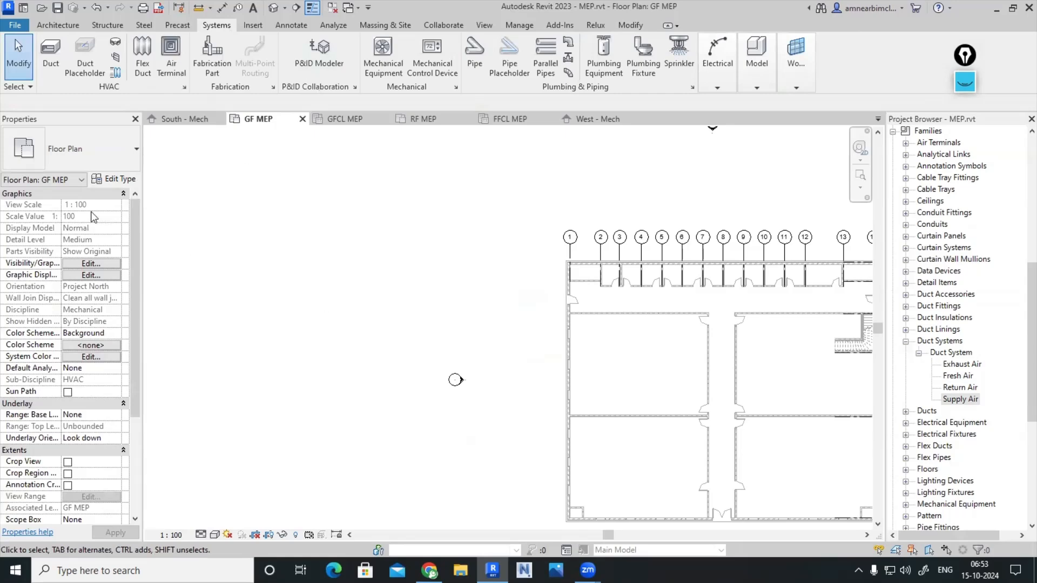
Draw a vertical 300 x 300 Supply Air duct about 4300 mm long west of the building at 2750 mm middle elevation
{"action": "left_click", "coordinate": [51, 54]}
{"action": "scroll", "coordinate": [505, 332], "scroll_direction": "up", "scroll_amount": 2}
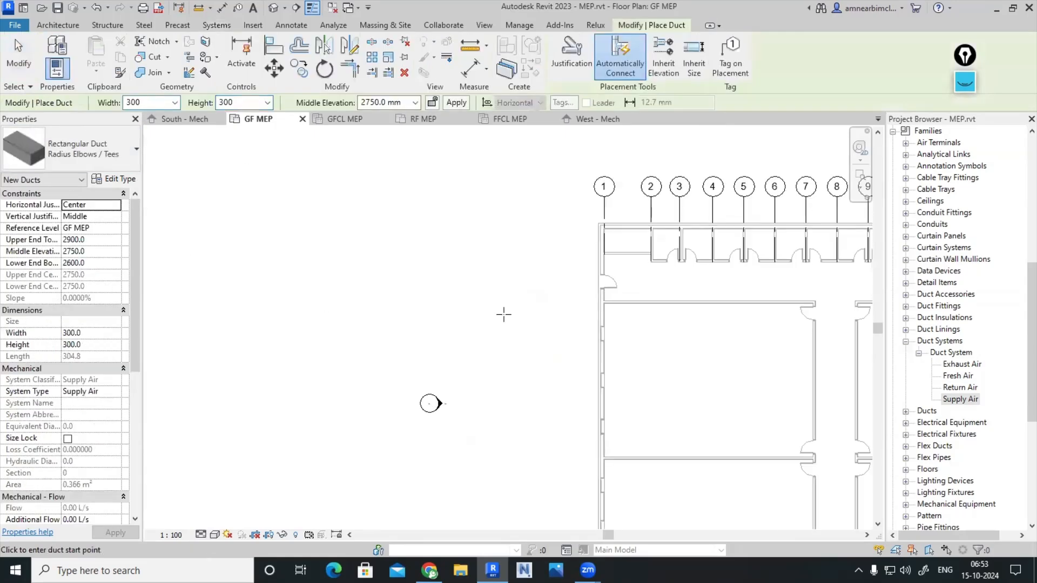
{"action": "left_click", "coordinate": [503, 315]}
{"action": "left_click", "coordinate": [502, 379]}
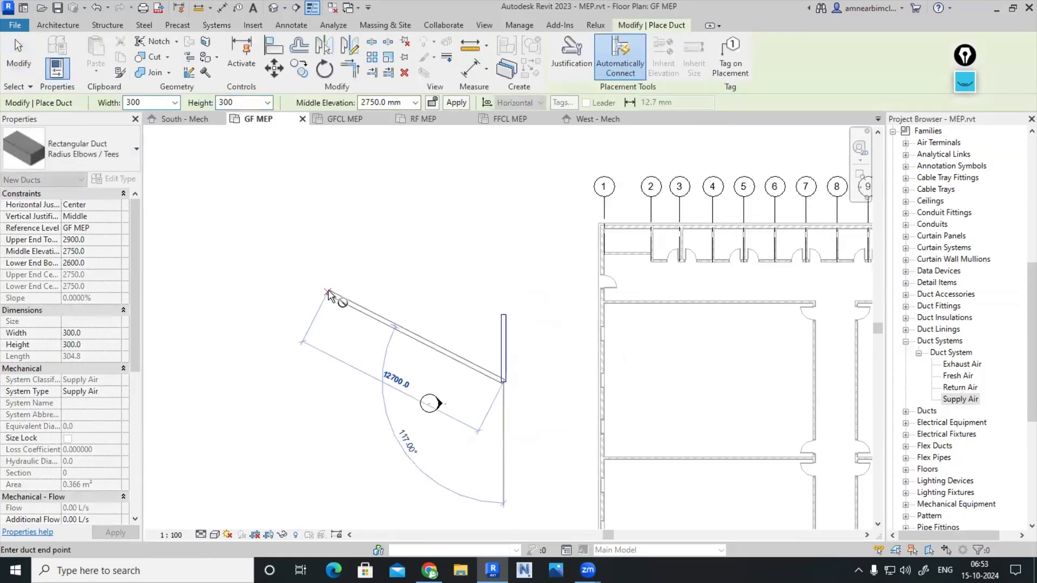
{"action": "key", "text": "Escape"}
{"action": "key", "text": "Escape"}
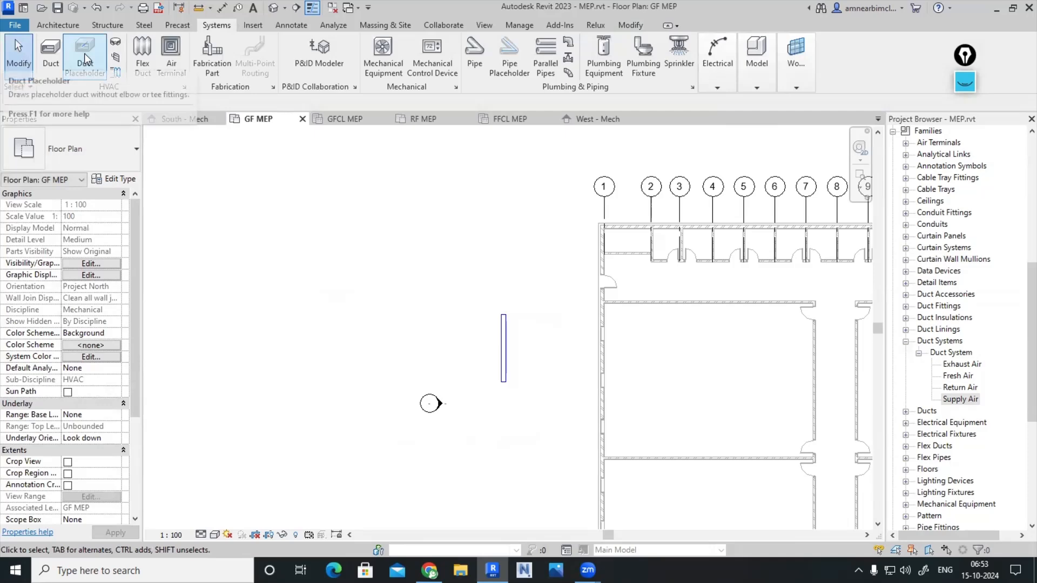
Try to change the detail level of the GF MEP plan
{"action": "left_click", "coordinate": [84, 53]}
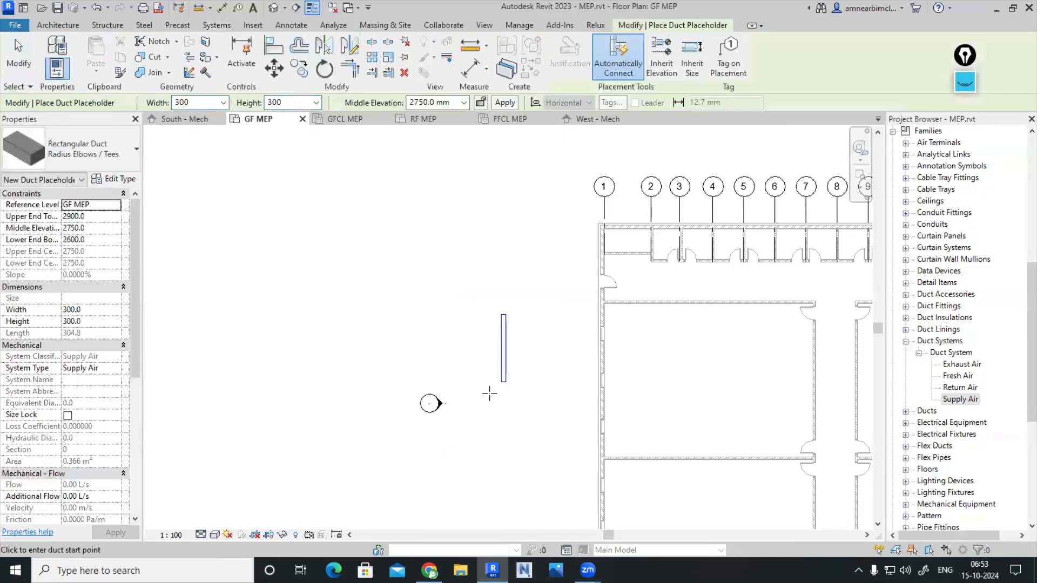
{"action": "key", "text": "Escape"}
{"action": "scroll", "coordinate": [500, 345], "scroll_direction": "up", "scroll_amount": 3}
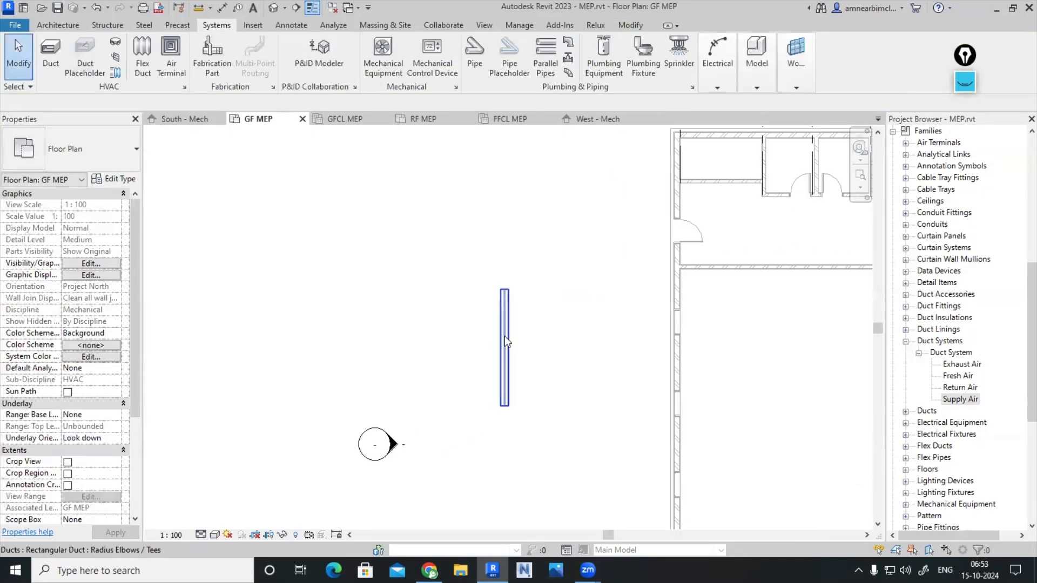
{"action": "left_click", "coordinate": [202, 534]}
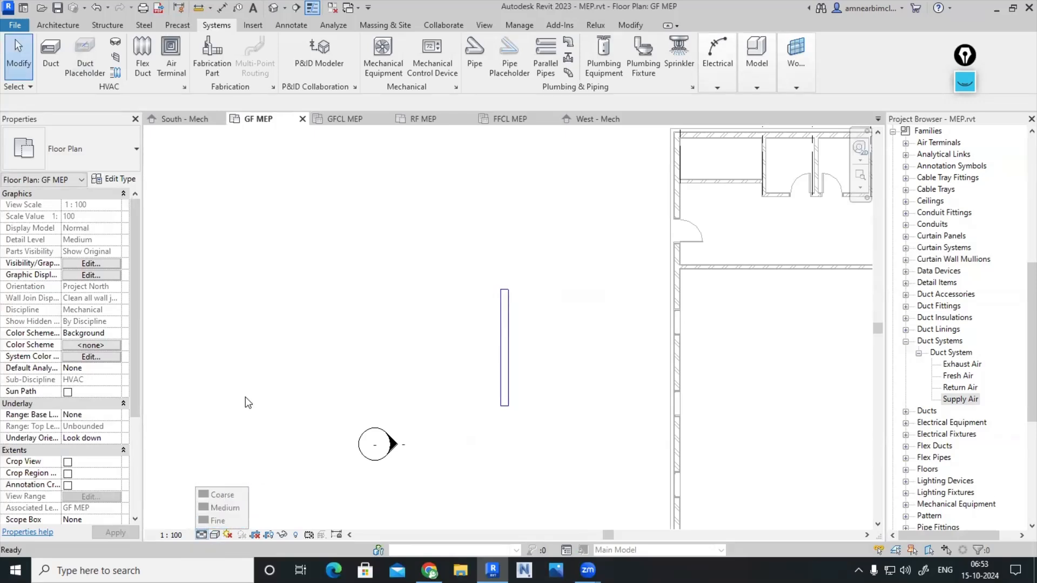
Remove the Mechanical Plan view template from the GF MEP plan by assigning None
{"action": "scroll", "coordinate": [200, 416], "scroll_direction": "down", "scroll_amount": 2}
{"action": "scroll", "coordinate": [361, 390], "scroll_direction": "down", "scroll_amount": 1}
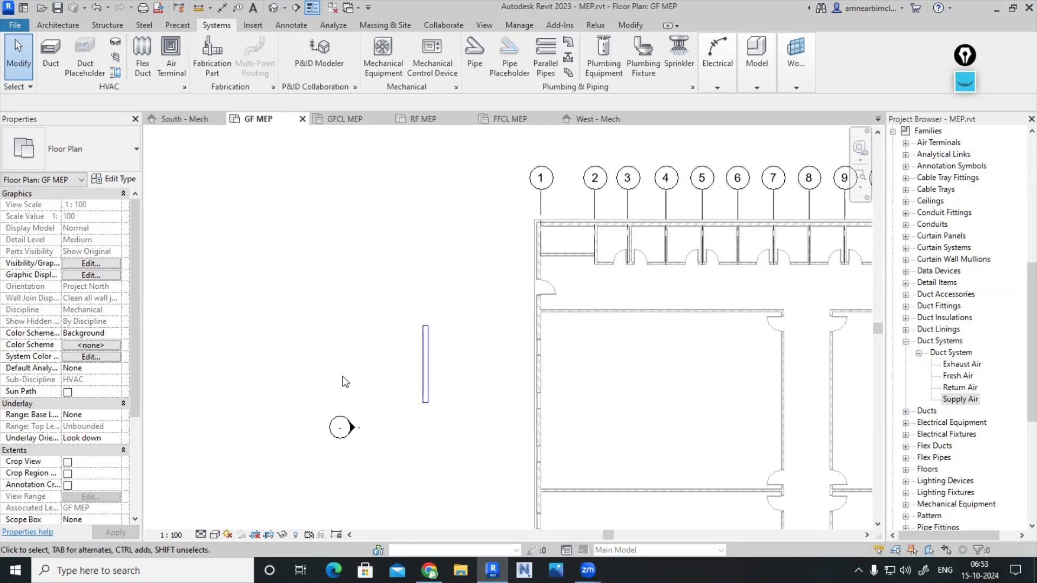
{"action": "scroll", "coordinate": [331, 364], "scroll_direction": "down", "scroll_amount": 2}
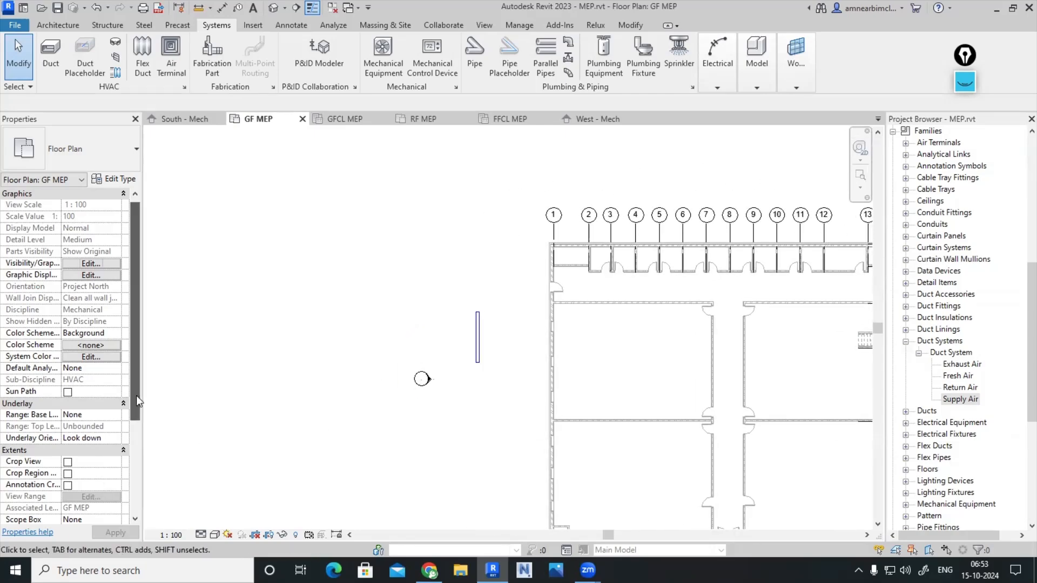
{"action": "scroll", "coordinate": [136, 400], "scroll_direction": "down", "scroll_amount": 5}
{"action": "left_click", "coordinate": [91, 403]}
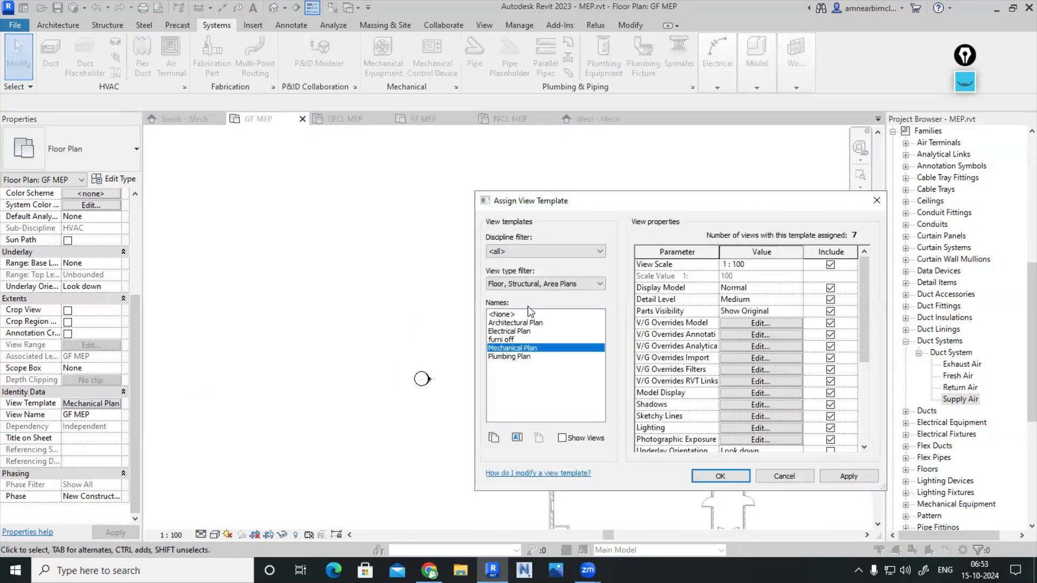
{"action": "left_click", "coordinate": [507, 315]}
{"action": "left_click", "coordinate": [848, 478]}
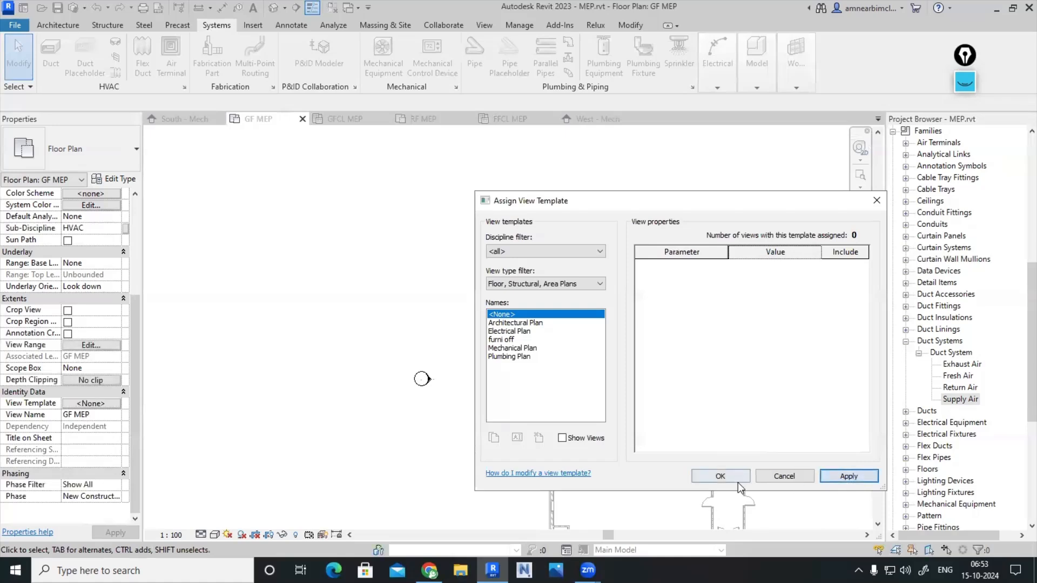
{"action": "left_click", "coordinate": [721, 476]}
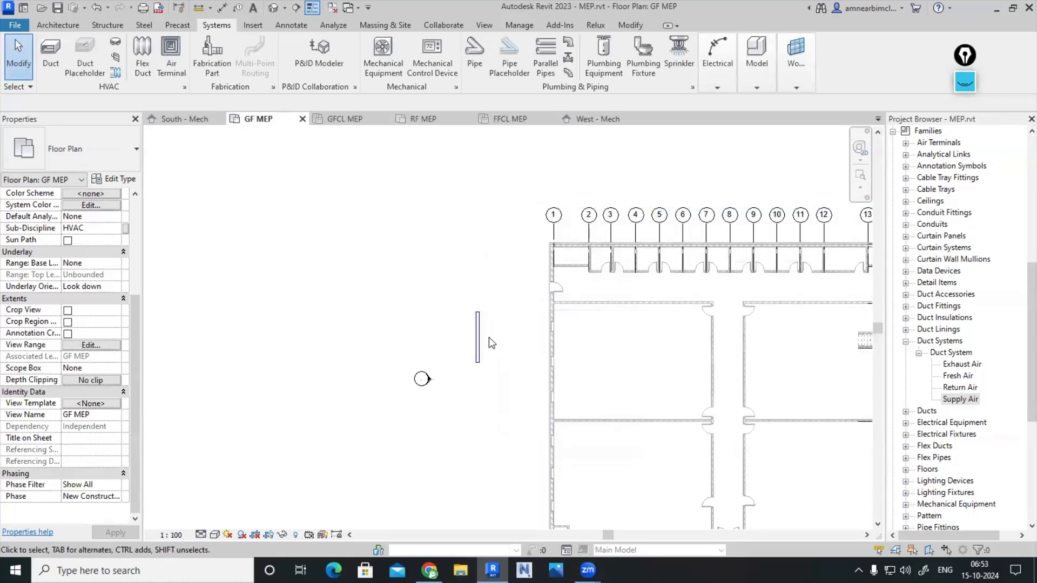
Show the duct at Coarse detail for comparison and set the GF MEP plan's detail level to Fine
{"action": "scroll", "coordinate": [488, 337], "scroll_direction": "up", "scroll_amount": 4}
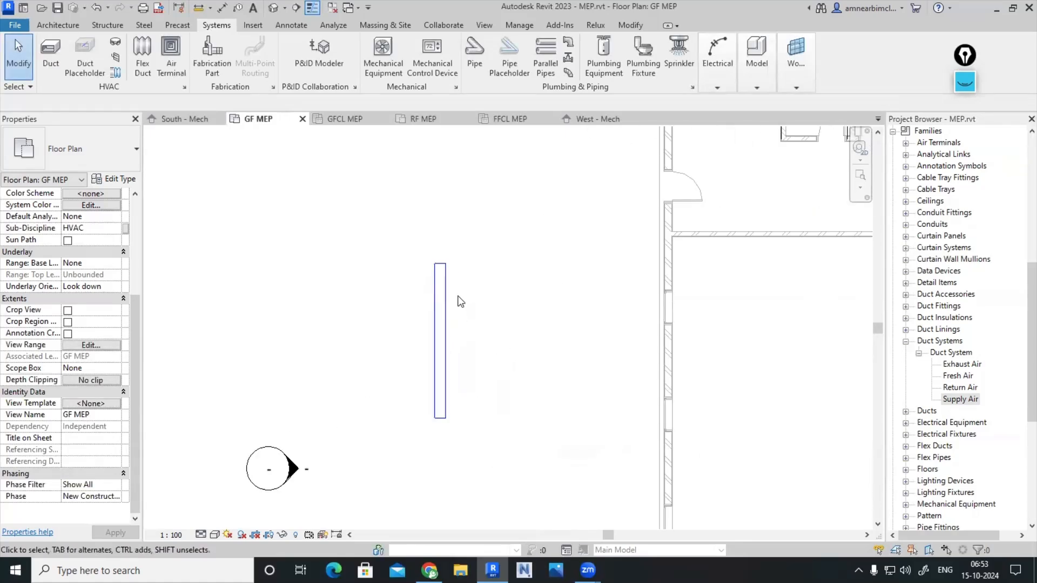
{"action": "left_click", "coordinate": [440, 339]}
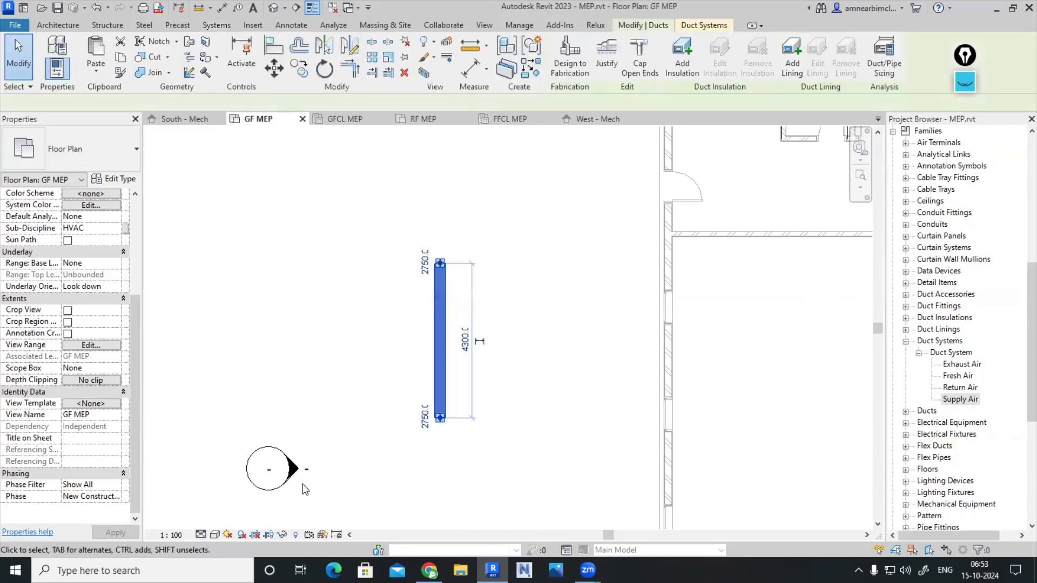
{"action": "key", "text": "Escape"}
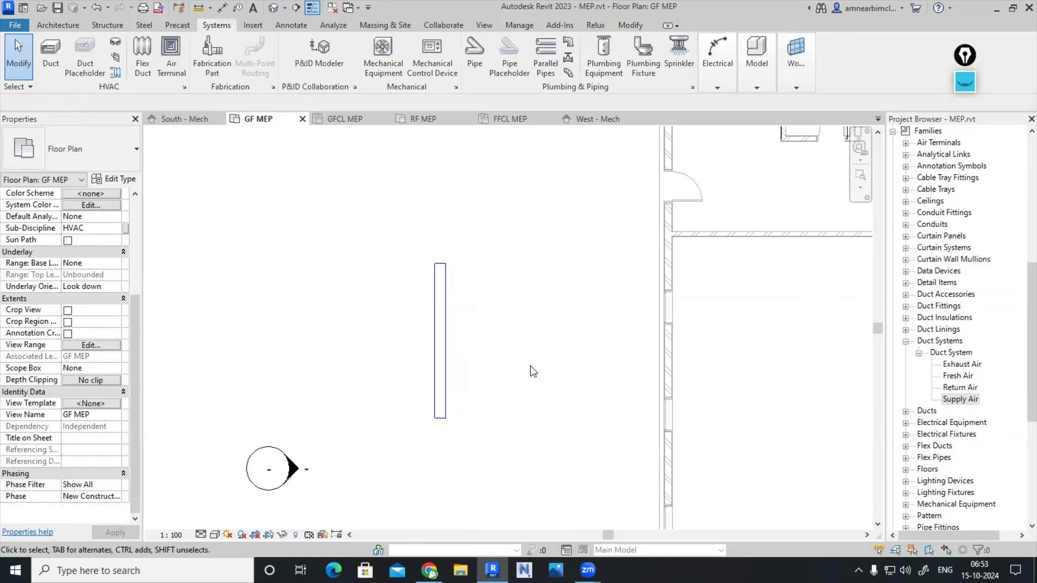
{"action": "left_click", "coordinate": [201, 534]}
{"action": "left_click", "coordinate": [241, 499]}
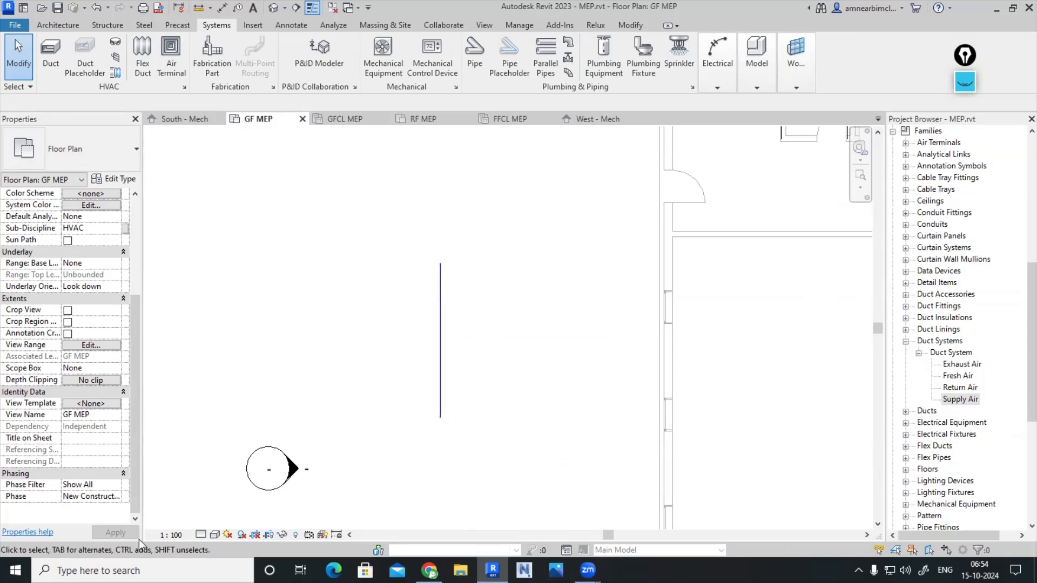
{"action": "left_click", "coordinate": [201, 534]}
{"action": "left_click", "coordinate": [218, 520]}
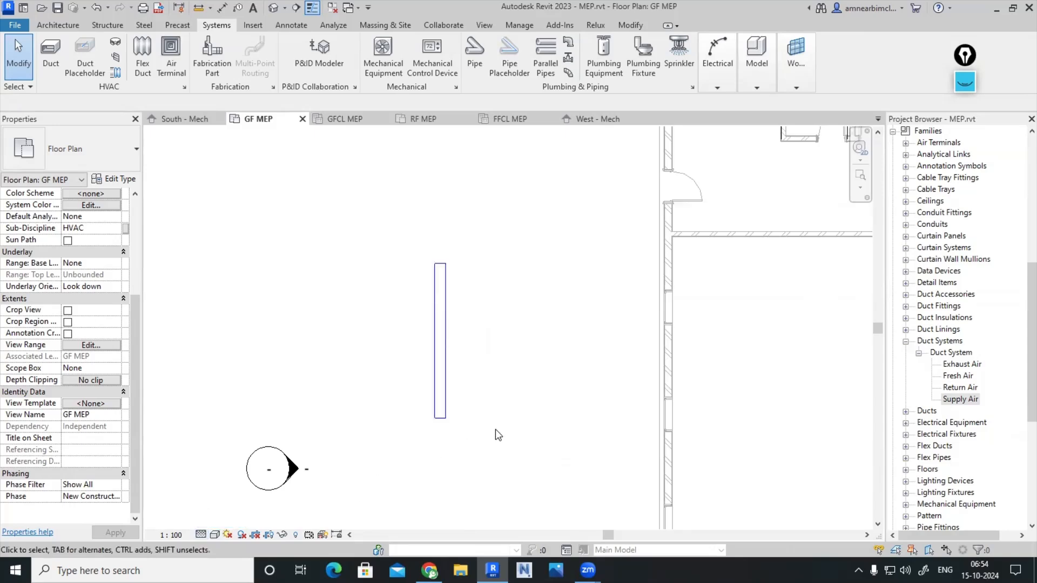
Draw a vertical 300 x 300 Supply Air duct placeholder at 2750 mm middle elevation between the duct and the west wall
{"action": "left_click", "coordinate": [50, 60]}
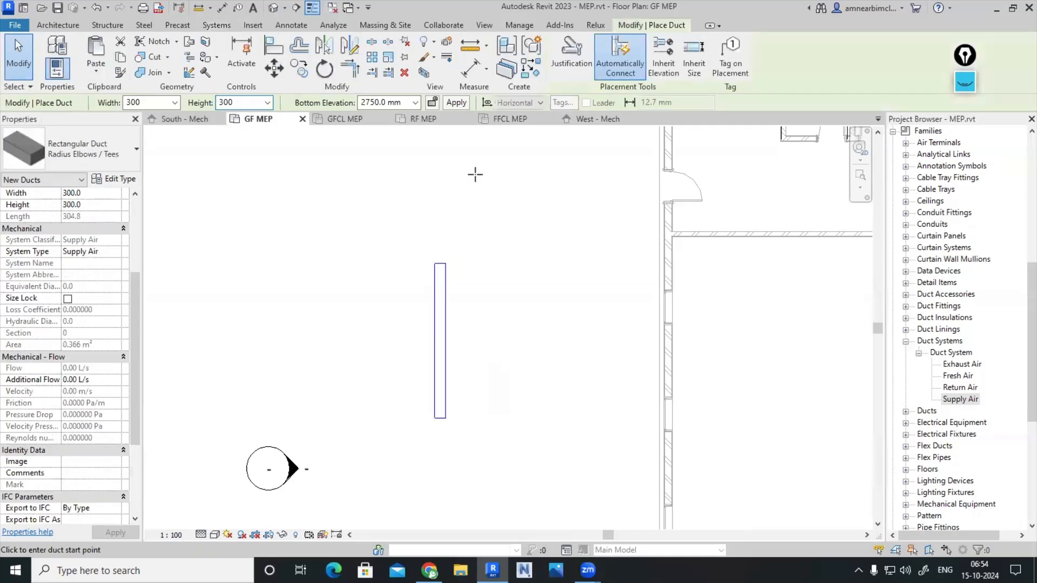
{"action": "key", "text": "Escape"}
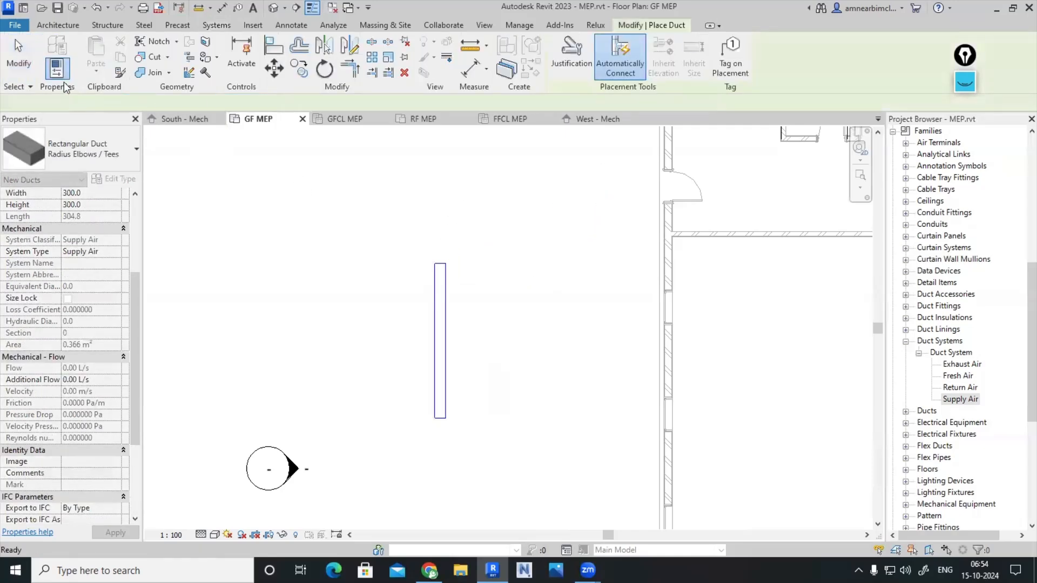
{"action": "left_click", "coordinate": [79, 54]}
{"action": "left_click", "coordinate": [542, 236]}
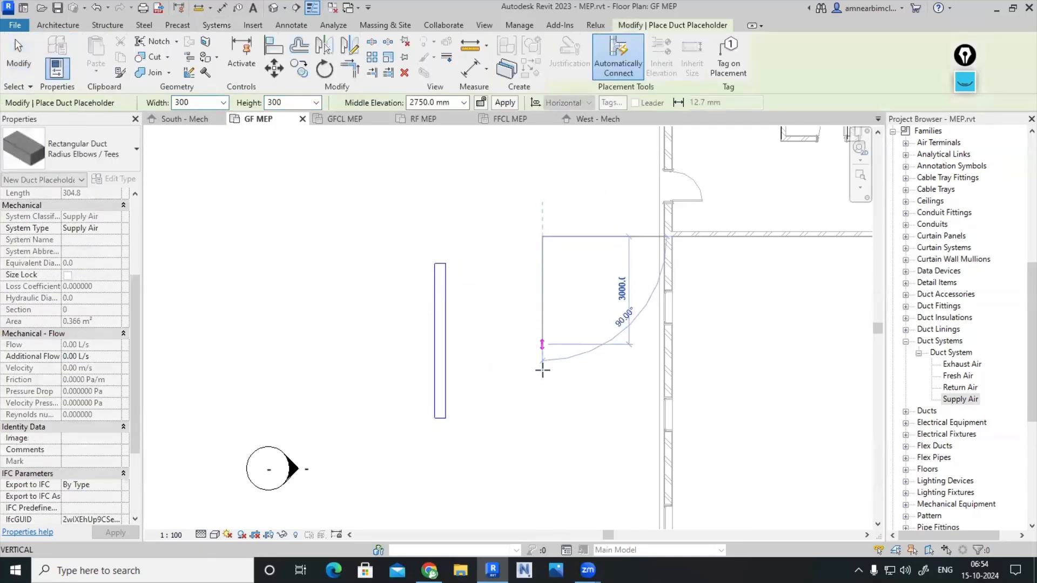
{"action": "left_click", "coordinate": [542, 383]}
{"action": "key", "text": "Escape"}
{"action": "key", "text": "Escape"}
{"action": "key", "text": "Escape"}
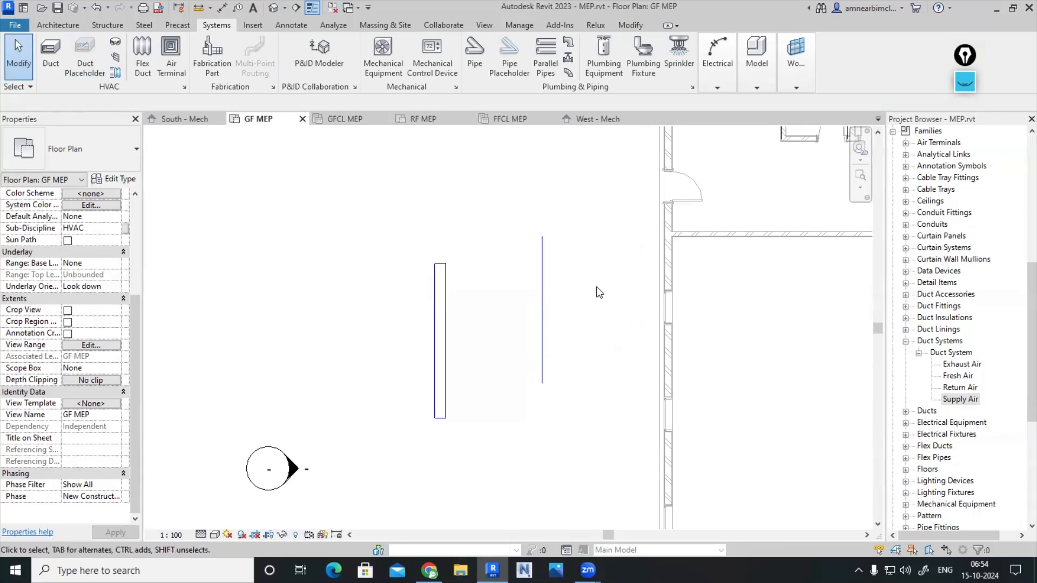
Convert the vertical duct placeholder between the existing duct and the west wall into an actual duct
{"action": "left_click", "coordinate": [545, 300]}
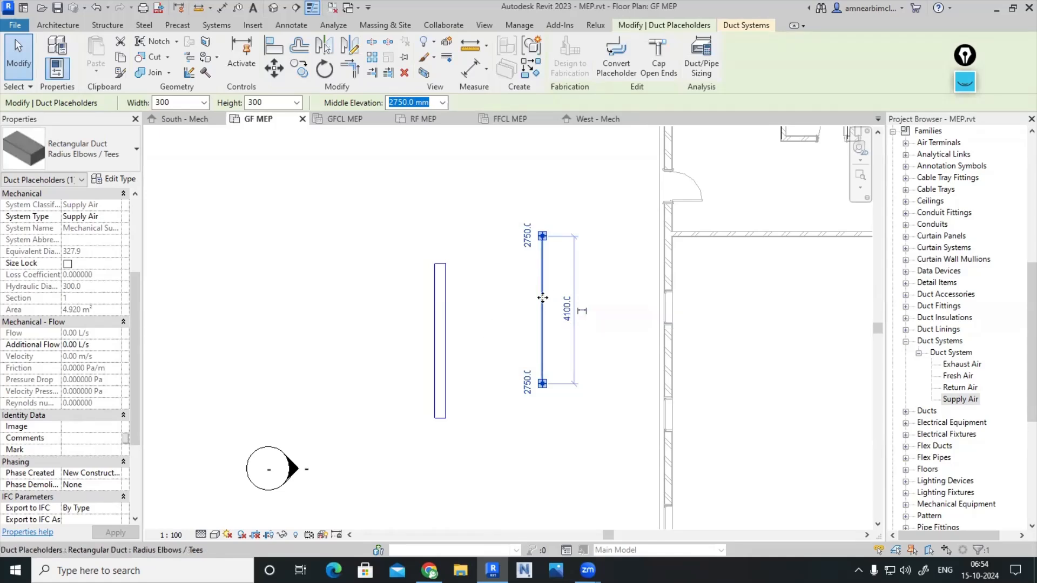
{"action": "left_click", "coordinate": [628, 70]}
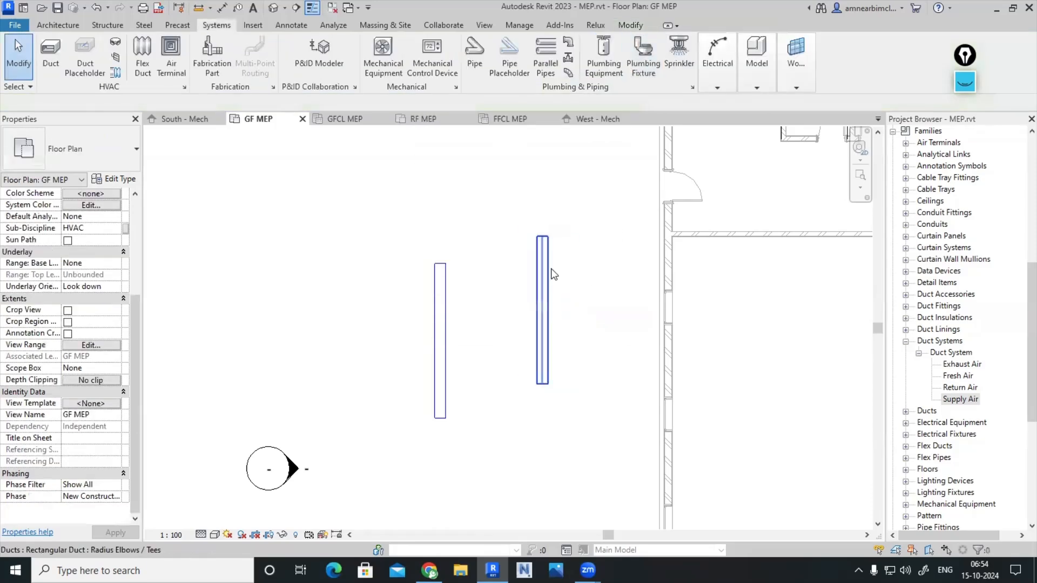
Draw a vertical 300 x 300 duct placeholder about 5100 mm long at 2750 mm elevation between the two ducts and convert it to a duct
{"action": "left_click", "coordinate": [85, 60]}
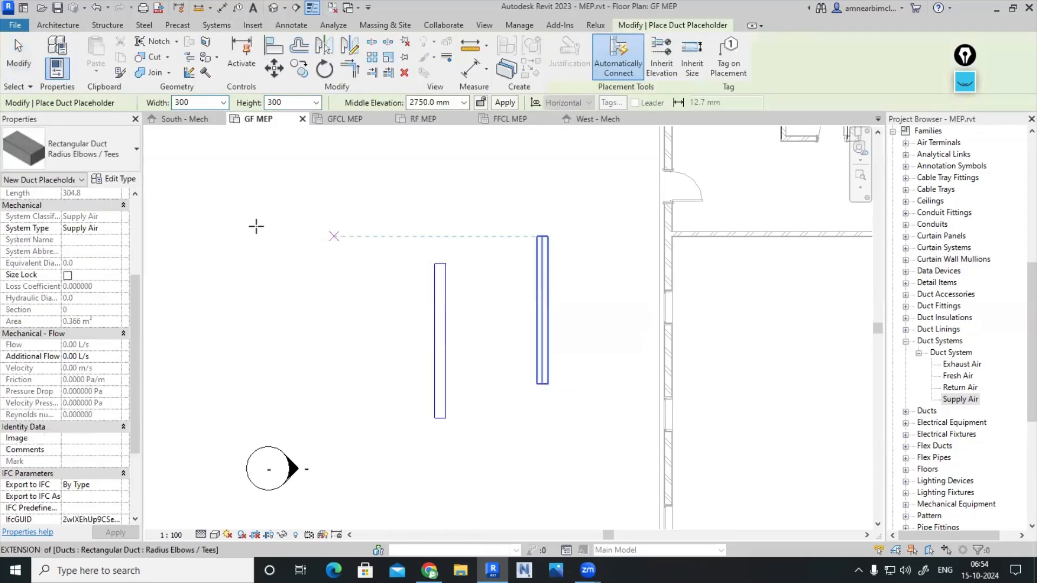
{"action": "left_click", "coordinate": [105, 156]}
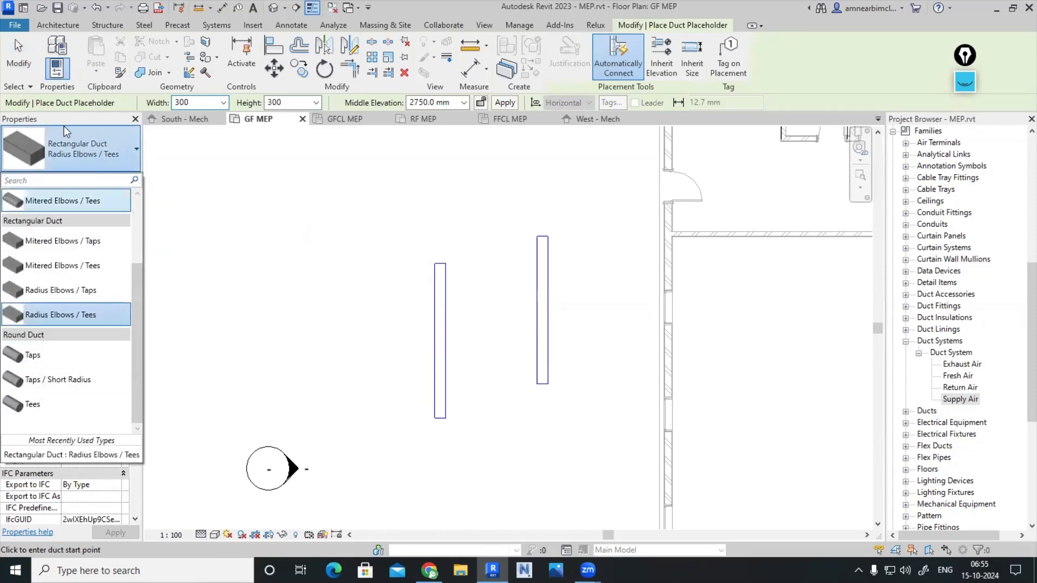
{"action": "left_click", "coordinate": [85, 154]}
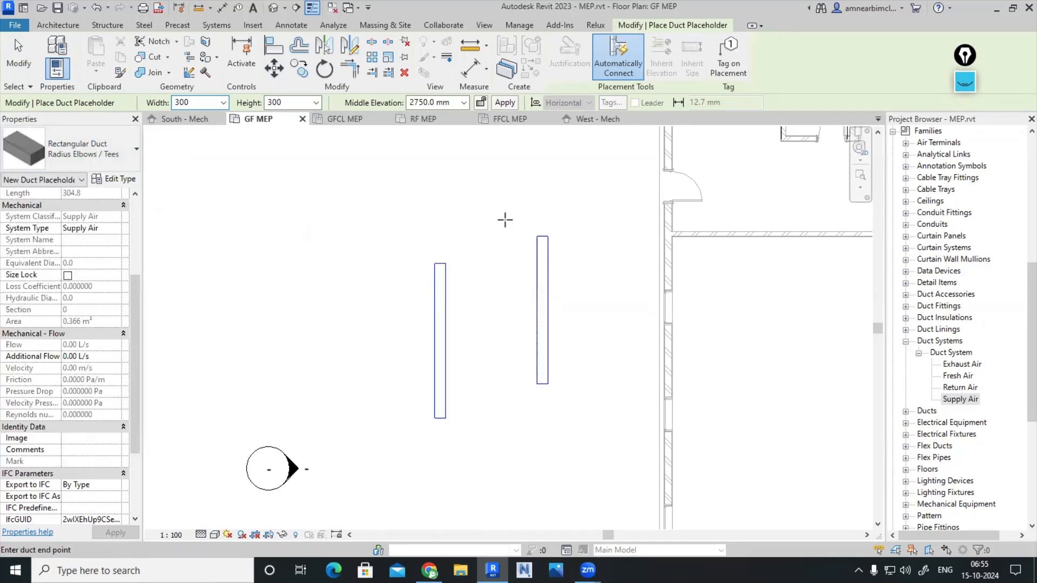
{"action": "left_click", "coordinate": [505, 221]}
{"action": "left_click", "coordinate": [503, 403]}
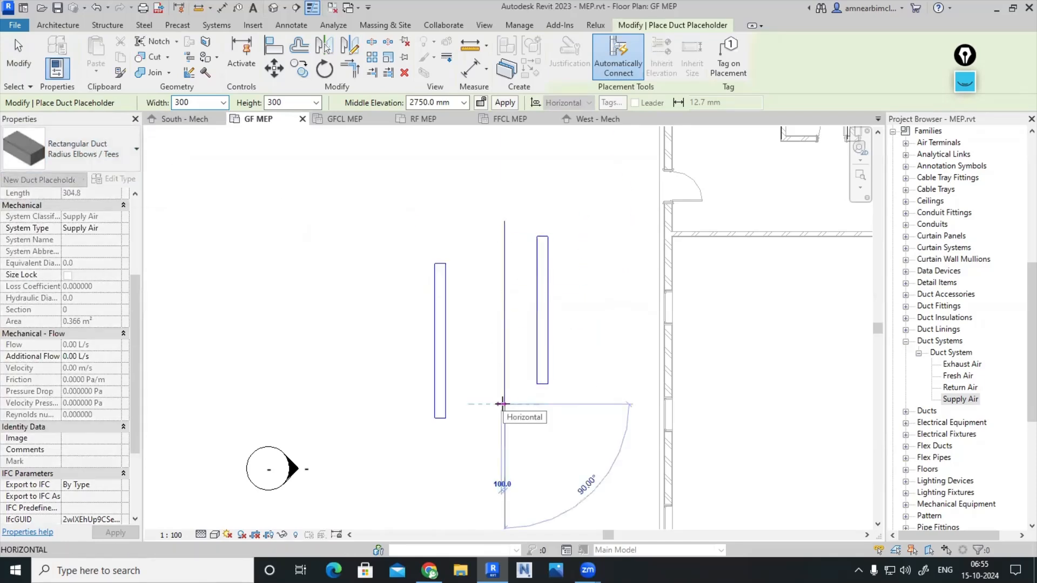
{"action": "key", "text": "Escape"}
{"action": "key", "text": "Escape"}
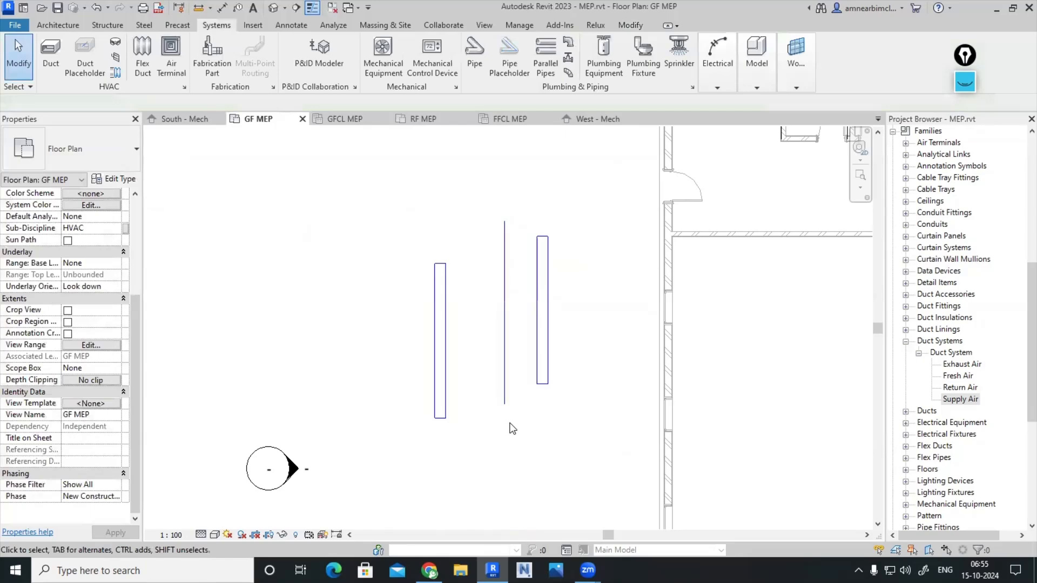
{"action": "left_click", "coordinate": [505, 255]}
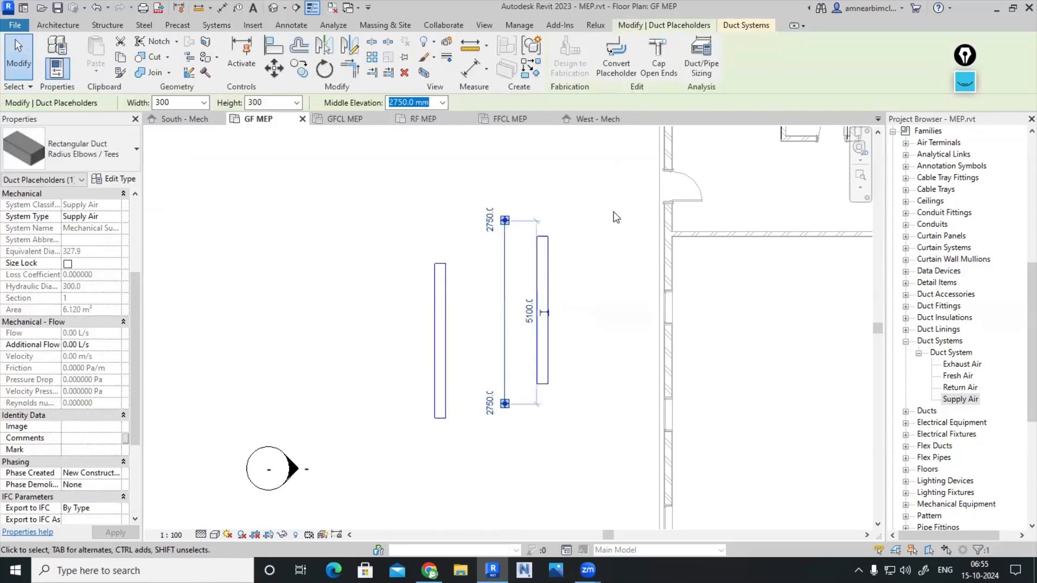
{"action": "left_click", "coordinate": [609, 63]}
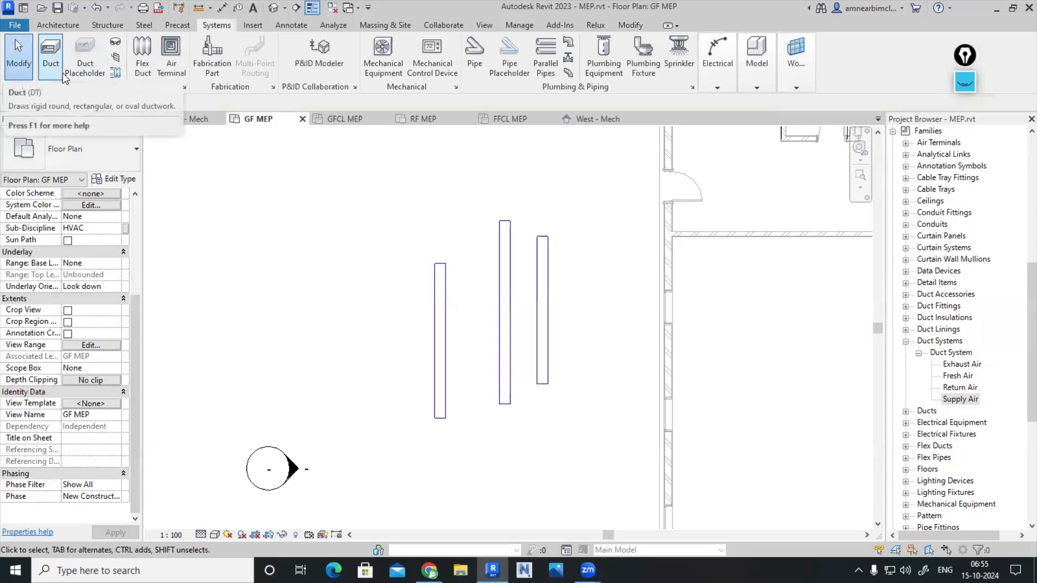
Delete the two ducts that were converted from placeholders, keeping the original duct
{"action": "left_click_drag", "start_coordinate": [576, 300], "coordinate": [501, 259]}
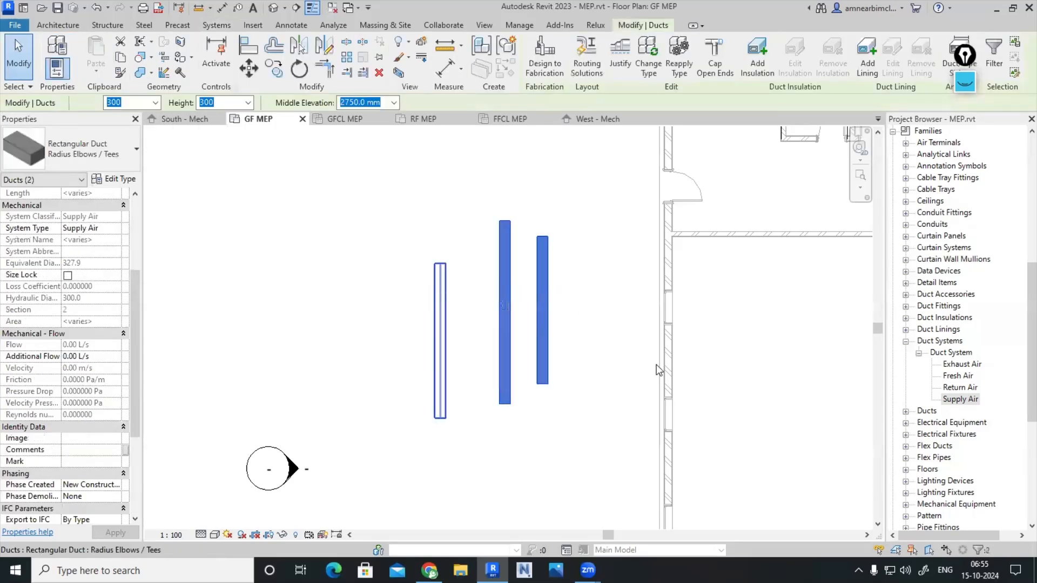
{"action": "key", "text": "Delete"}
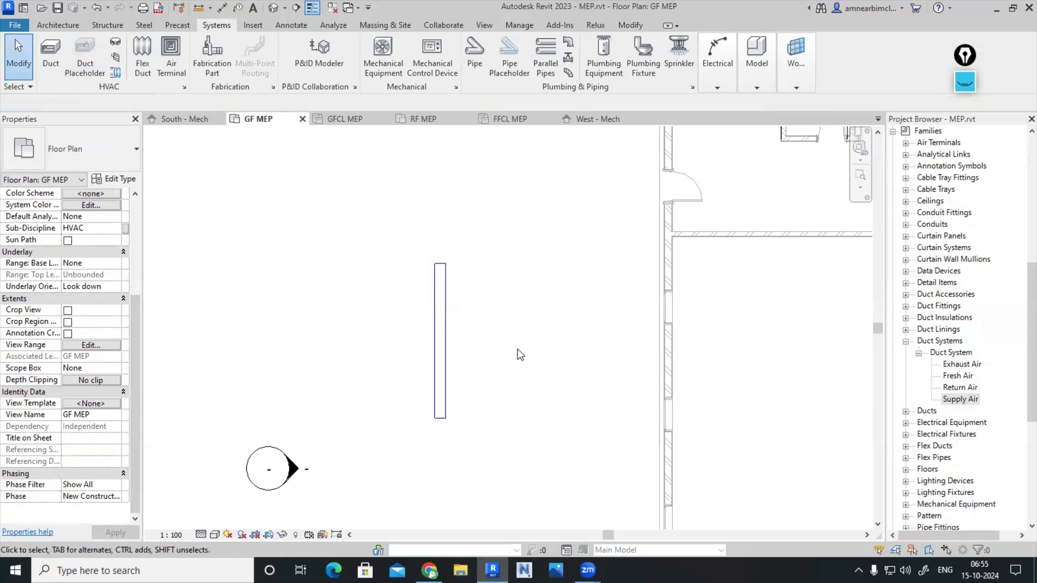
Set the width of the remaining rectangular Supply Air duct to 650 mm
{"action": "left_click", "coordinate": [442, 291]}
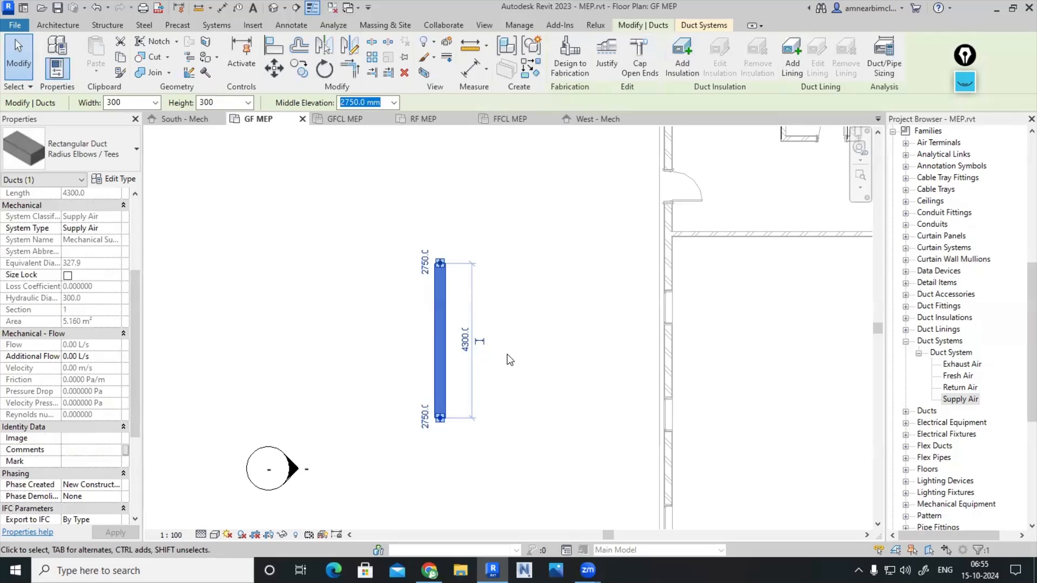
{"action": "left_click", "coordinate": [515, 334]}
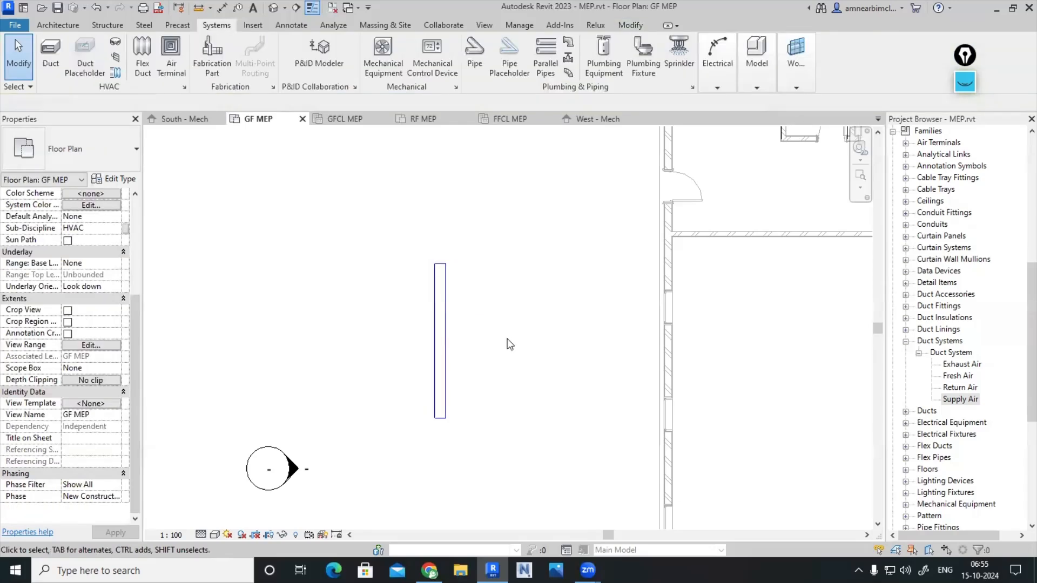
{"action": "left_click", "coordinate": [446, 341]}
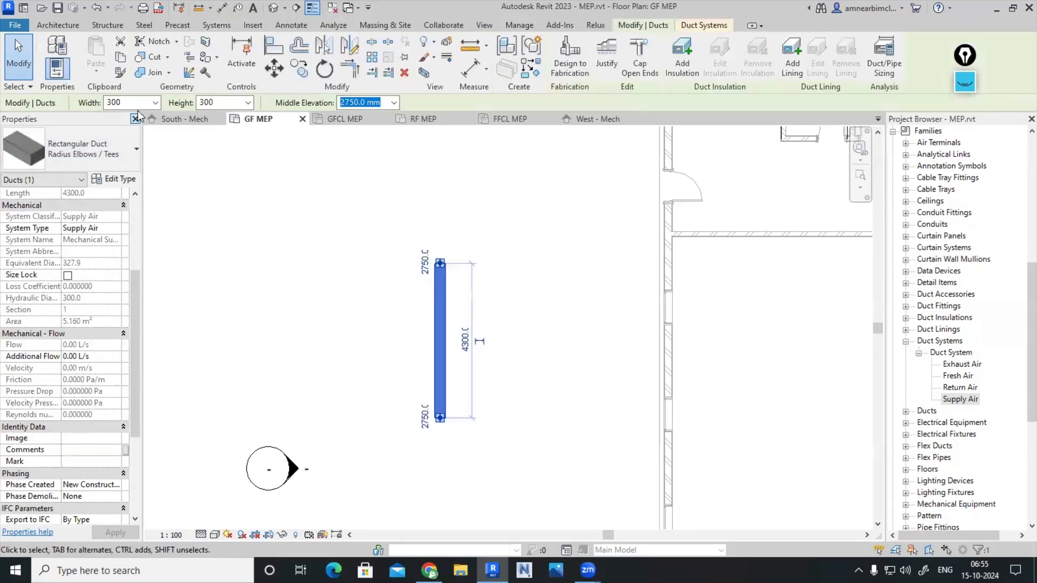
{"action": "left_click", "coordinate": [155, 102]}
{"action": "left_click", "coordinate": [135, 225]}
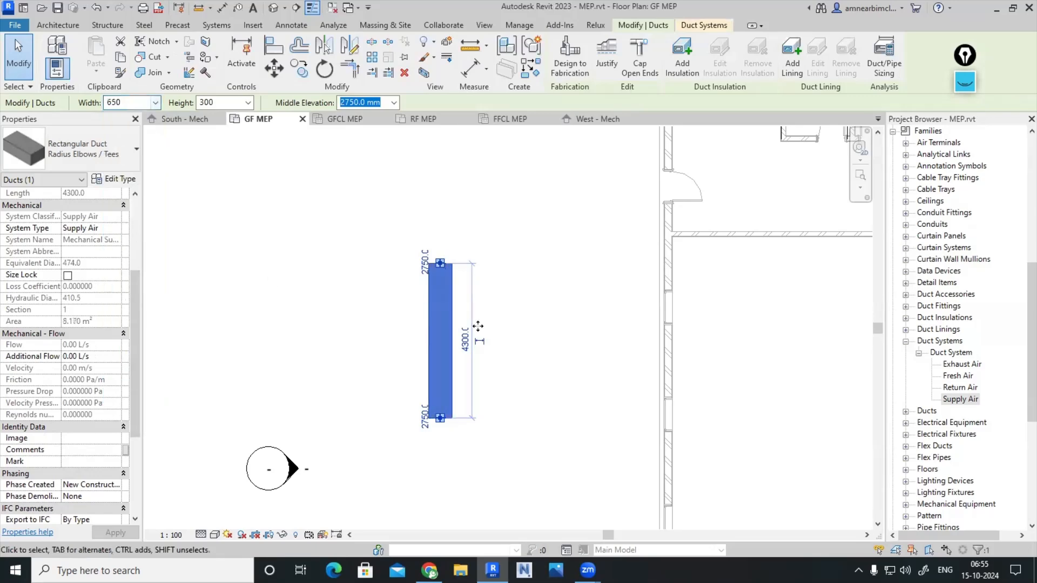
{"action": "key", "text": "Escape"}
Examine the widened duct's size, justification and elevation properties, and the list of available widths
{"action": "left_click", "coordinate": [441, 290]}
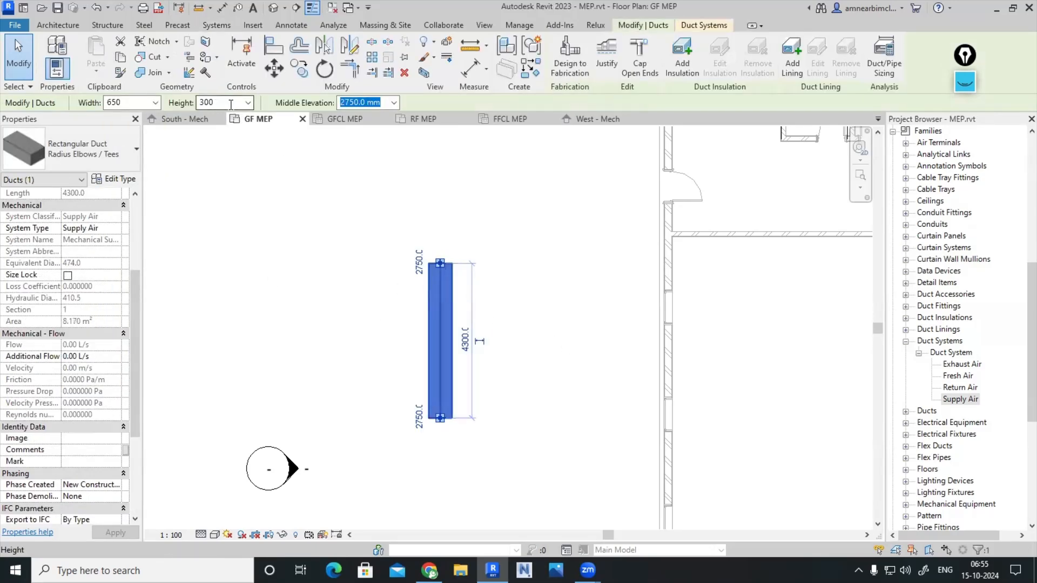
{"action": "left_click", "coordinate": [553, 271]}
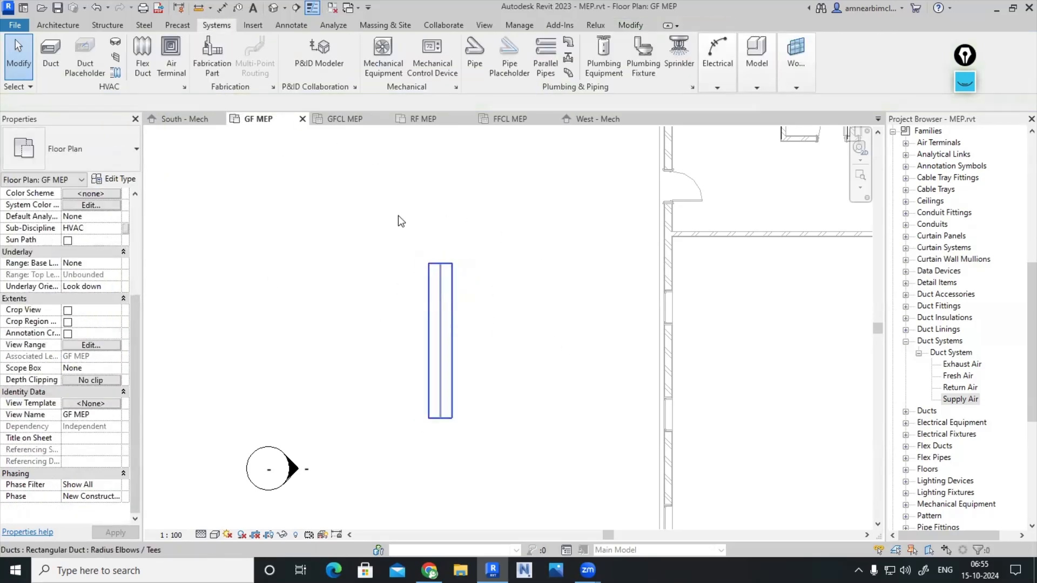
{"action": "left_click", "coordinate": [440, 308]}
{"action": "scroll", "coordinate": [108, 238], "scroll_direction": "up", "scroll_amount": 5}
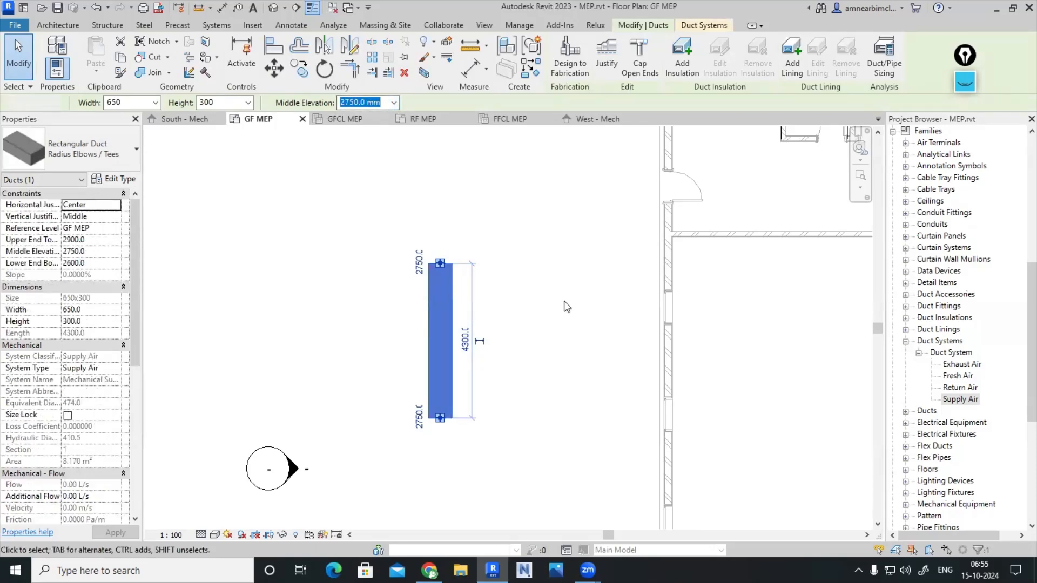
{"action": "left_click", "coordinate": [570, 324]}
{"action": "left_click", "coordinate": [440, 318]}
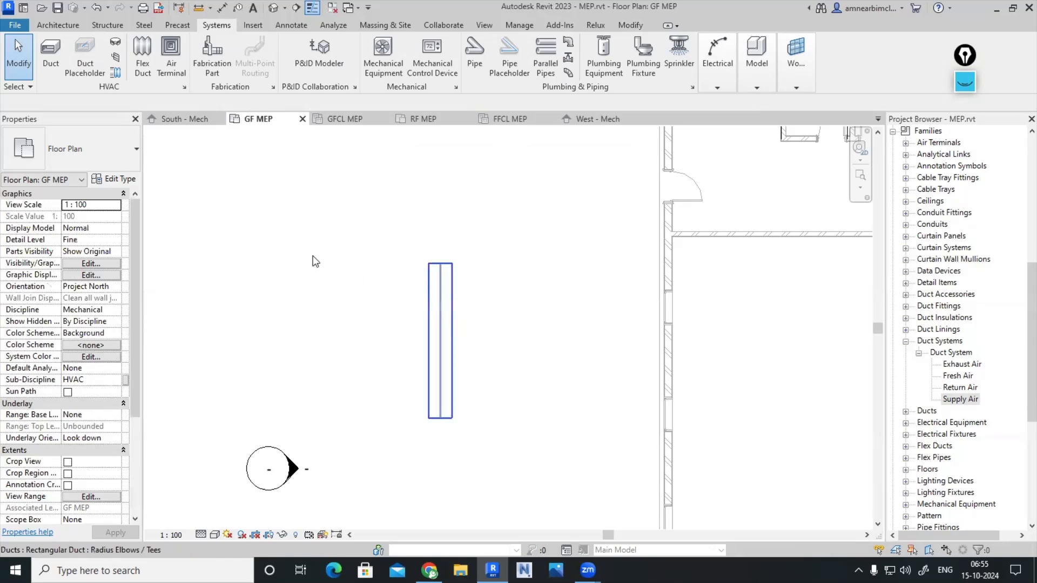
{"action": "left_click", "coordinate": [155, 102]}
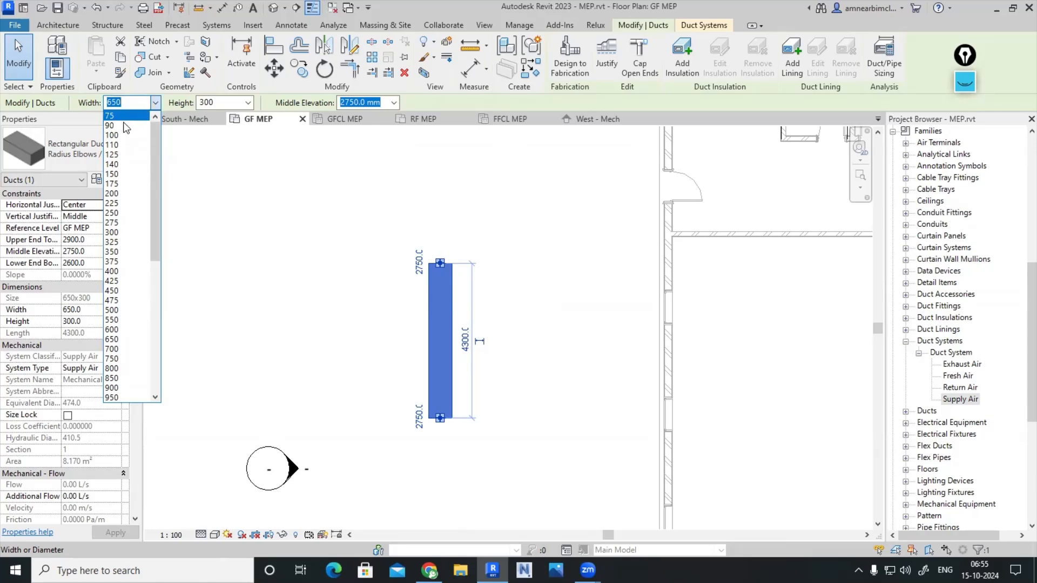
{"action": "left_click", "coordinate": [346, 299]}
{"action": "left_click", "coordinate": [352, 312]}
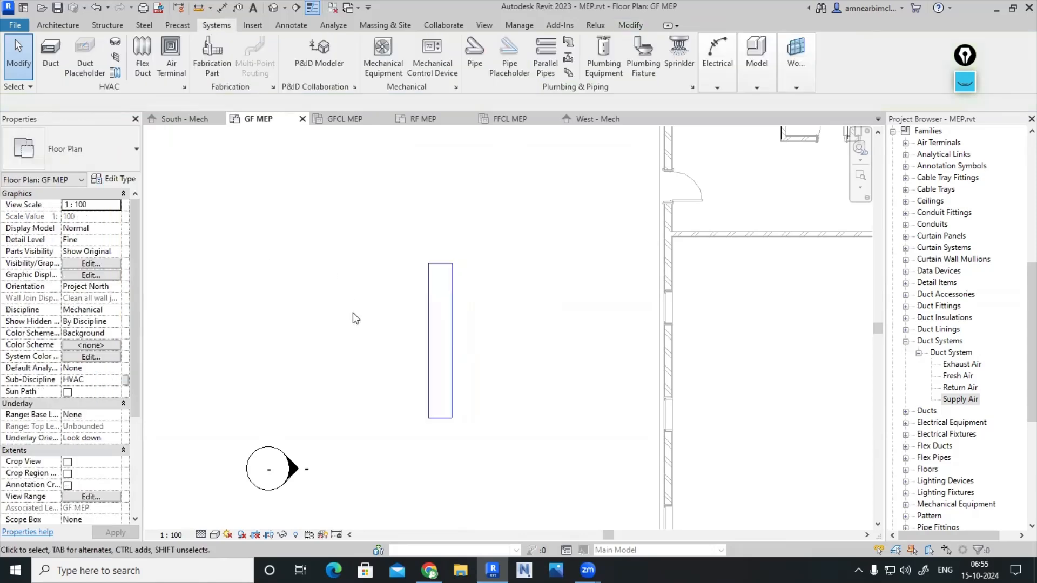